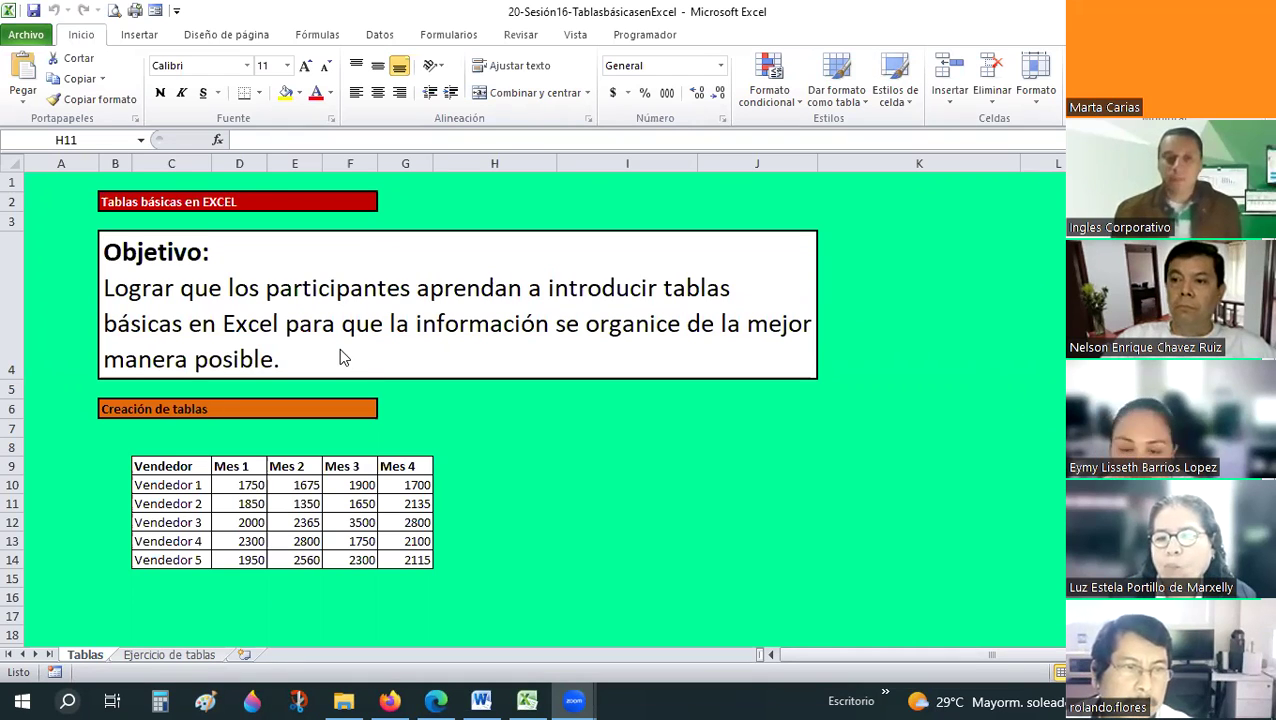
- Return to the workbook and bring the Vendedor sales table into view
{"action": "key", "text": "alt+Tab"}
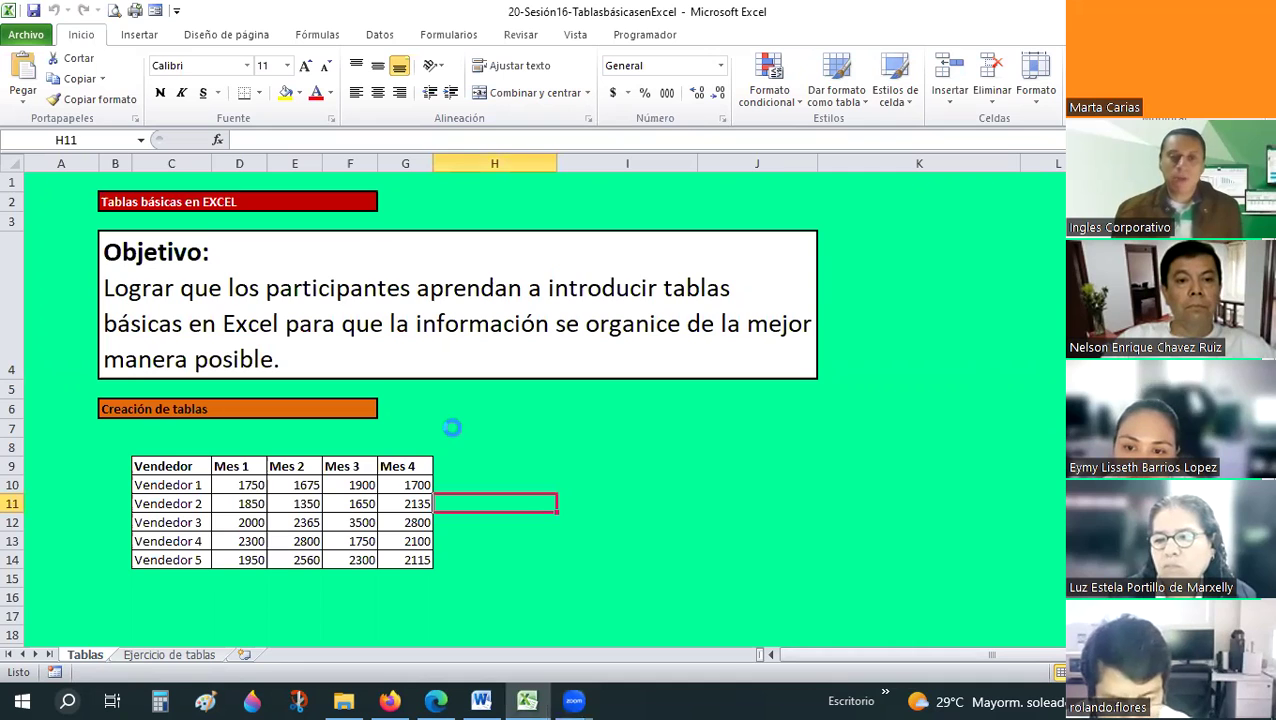
{"action": "scroll", "coordinate": [452, 427], "scroll_direction": "up", "scroll_amount": 5}
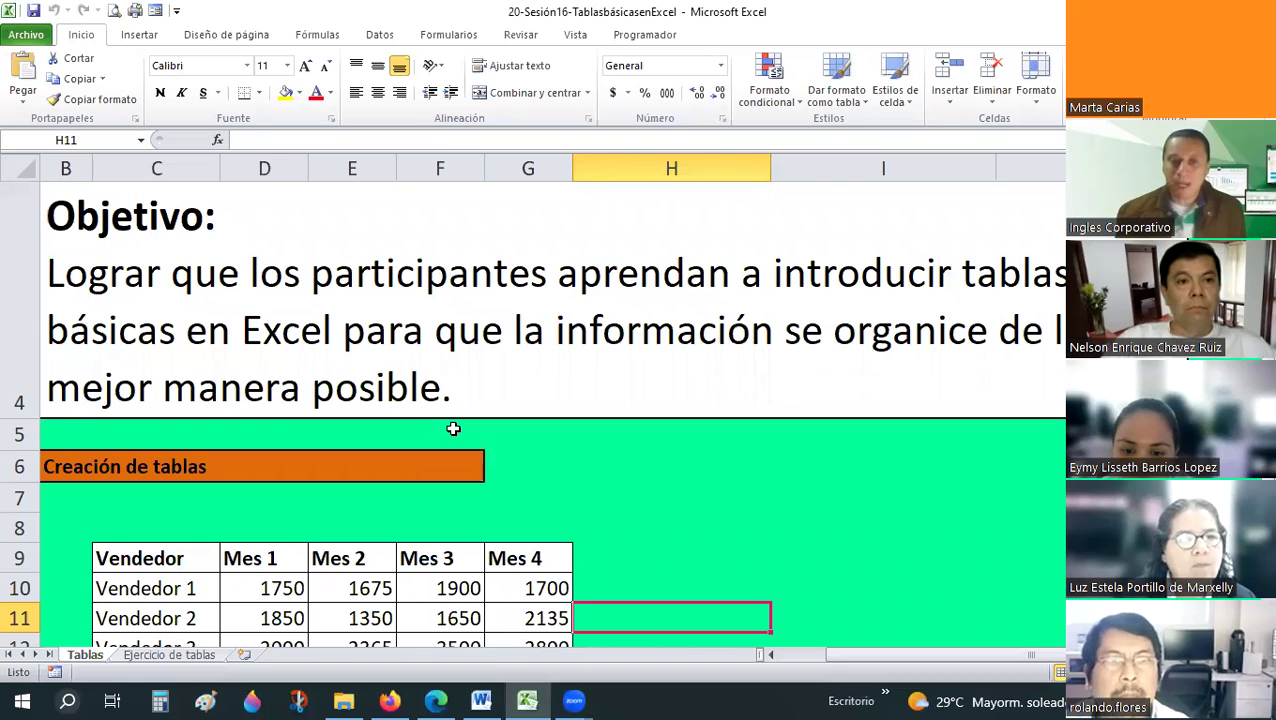
{"action": "key", "text": "Left"}
{"action": "key", "text": "Left"}
{"action": "key", "text": "Left"}
{"action": "key", "text": "Left"}
{"action": "key", "text": "Left"}
{"action": "key", "text": "Left"}
{"action": "key", "text": "Left"}
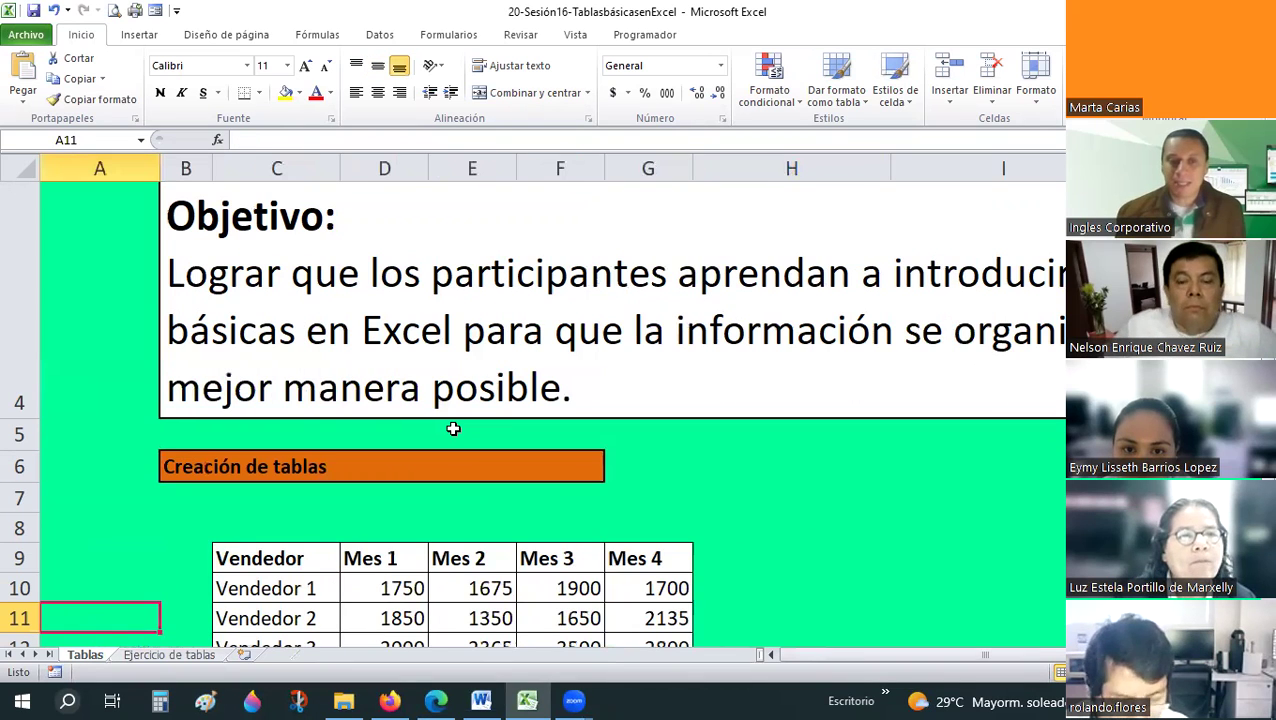
{"action": "key", "text": "Right"}
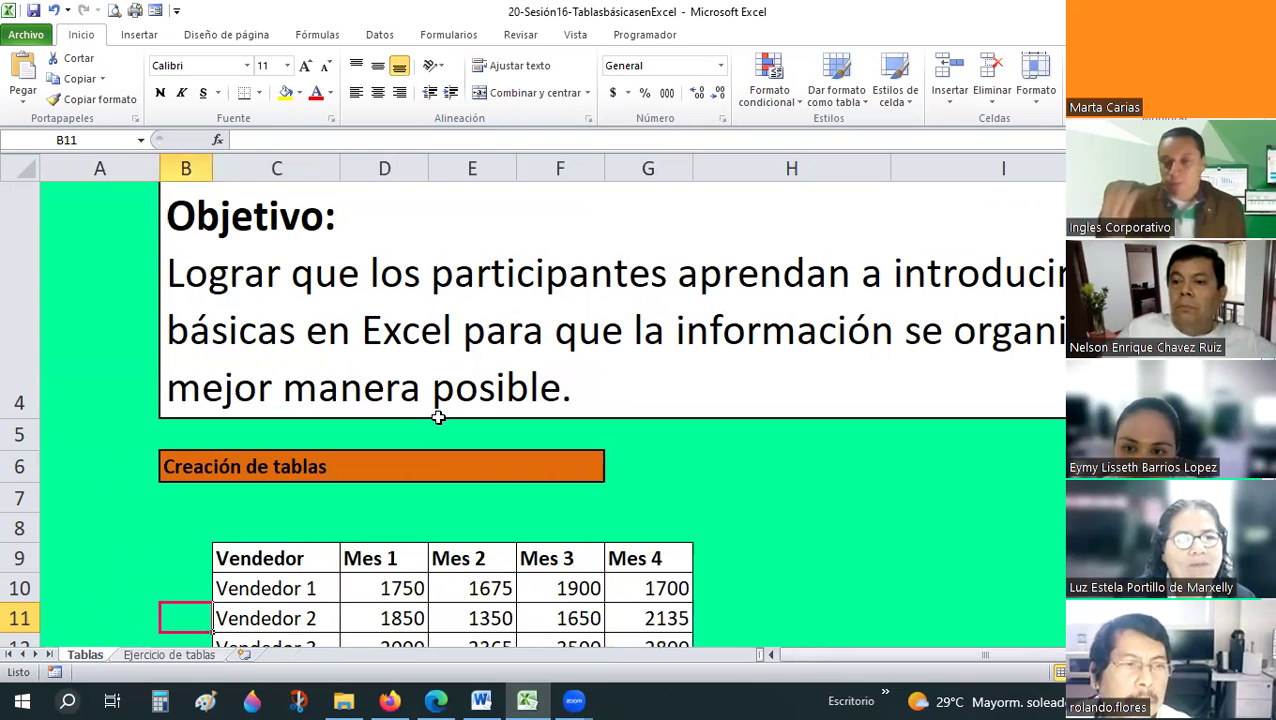
{"action": "left_click", "coordinate": [400, 437]}
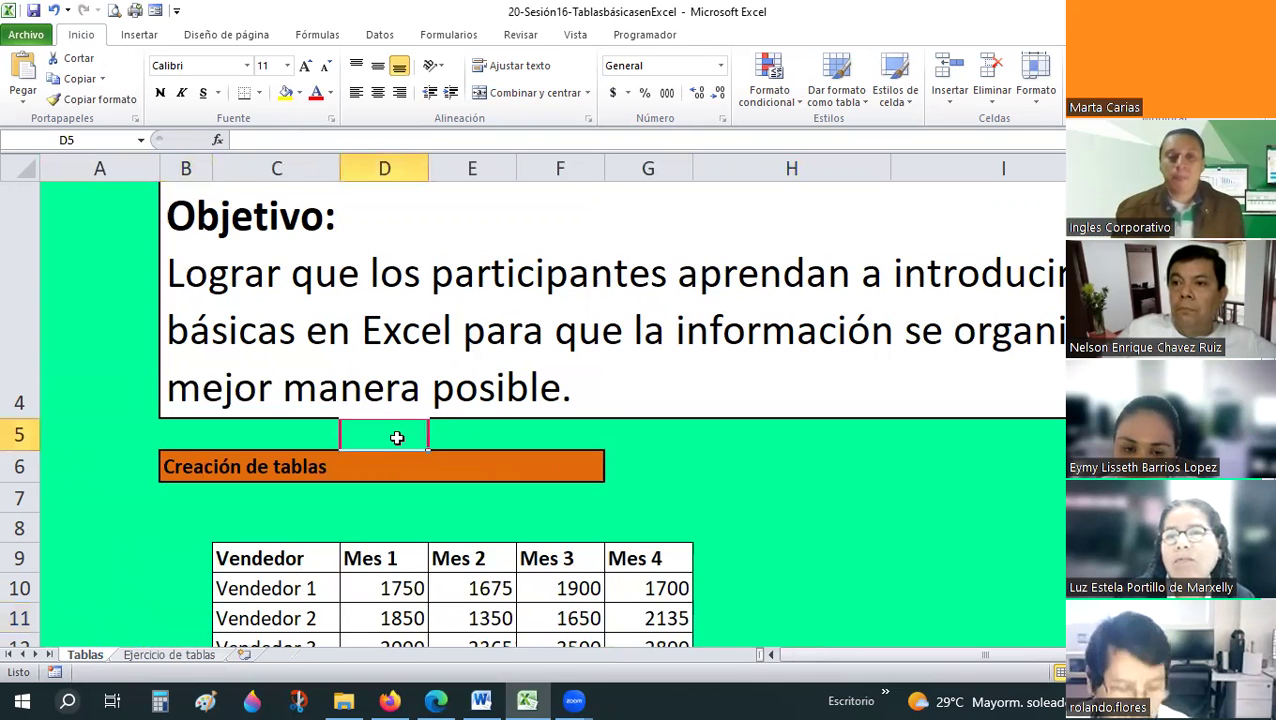
{"action": "scroll", "coordinate": [397, 438], "scroll_direction": "down", "scroll_amount": 2}
{"action": "scroll", "coordinate": [397, 438], "scroll_direction": "up", "scroll_amount": 2}
{"action": "scroll", "coordinate": [397, 438], "scroll_direction": "down", "scroll_amount": 2}
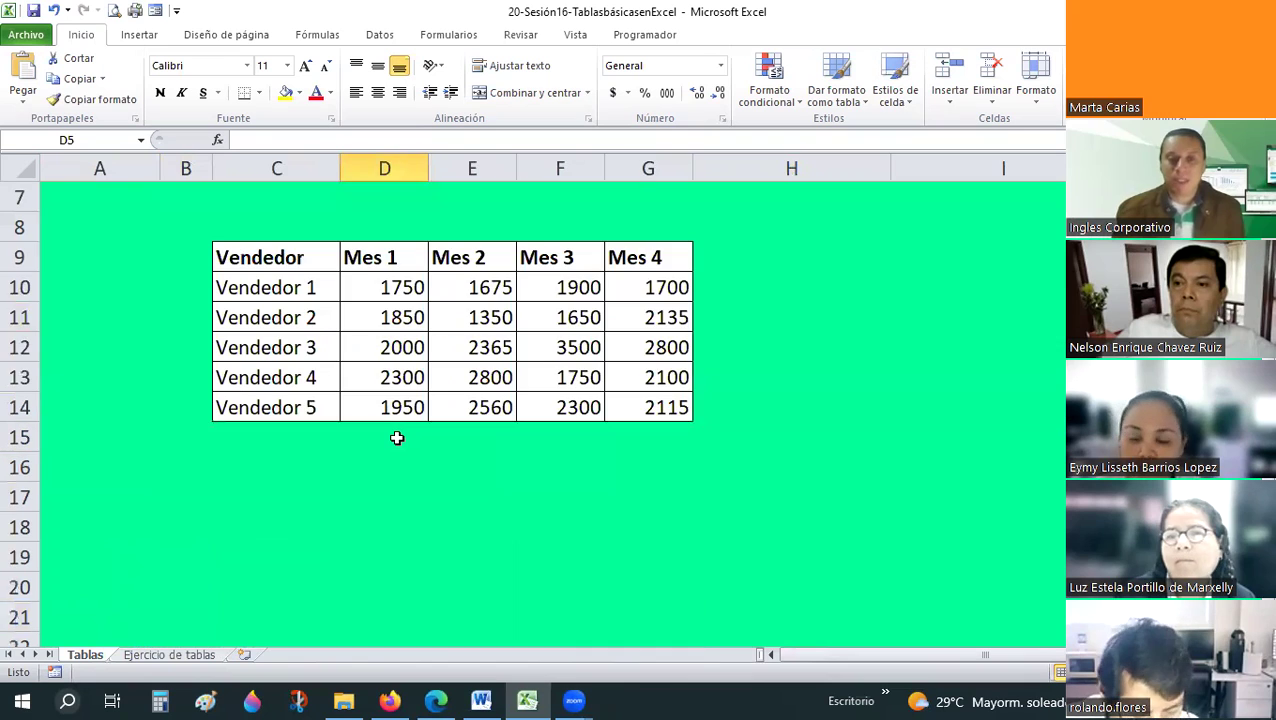
{"action": "scroll", "coordinate": [397, 438], "scroll_direction": "down", "scroll_amount": 1}
{"action": "scroll", "coordinate": [397, 438], "scroll_direction": "up", "scroll_amount": 1}
{"action": "scroll", "coordinate": [397, 438], "scroll_direction": "down", "scroll_amount": 1}
- Center-align the Mes 1–4 sales figures in D10:G14
{"action": "left_click_drag", "start_coordinate": [368, 334], "coordinate": [571, 440]}
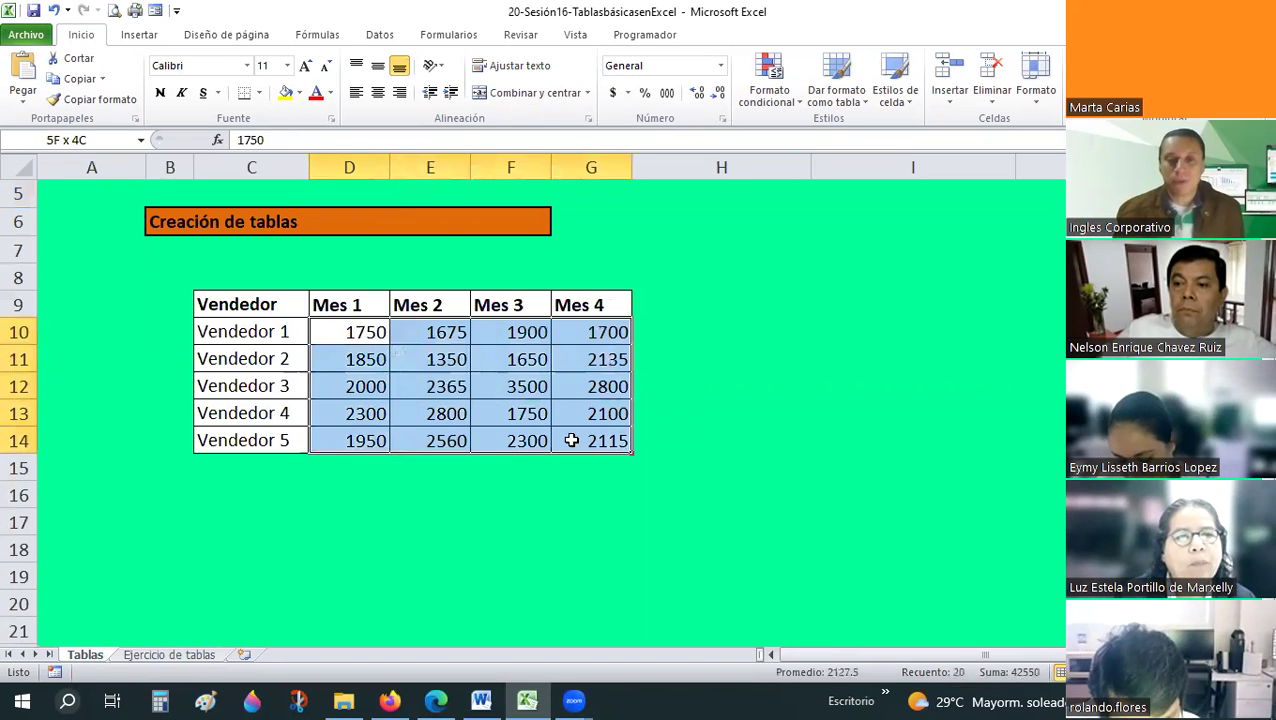
{"action": "left_click", "coordinate": [377, 92]}
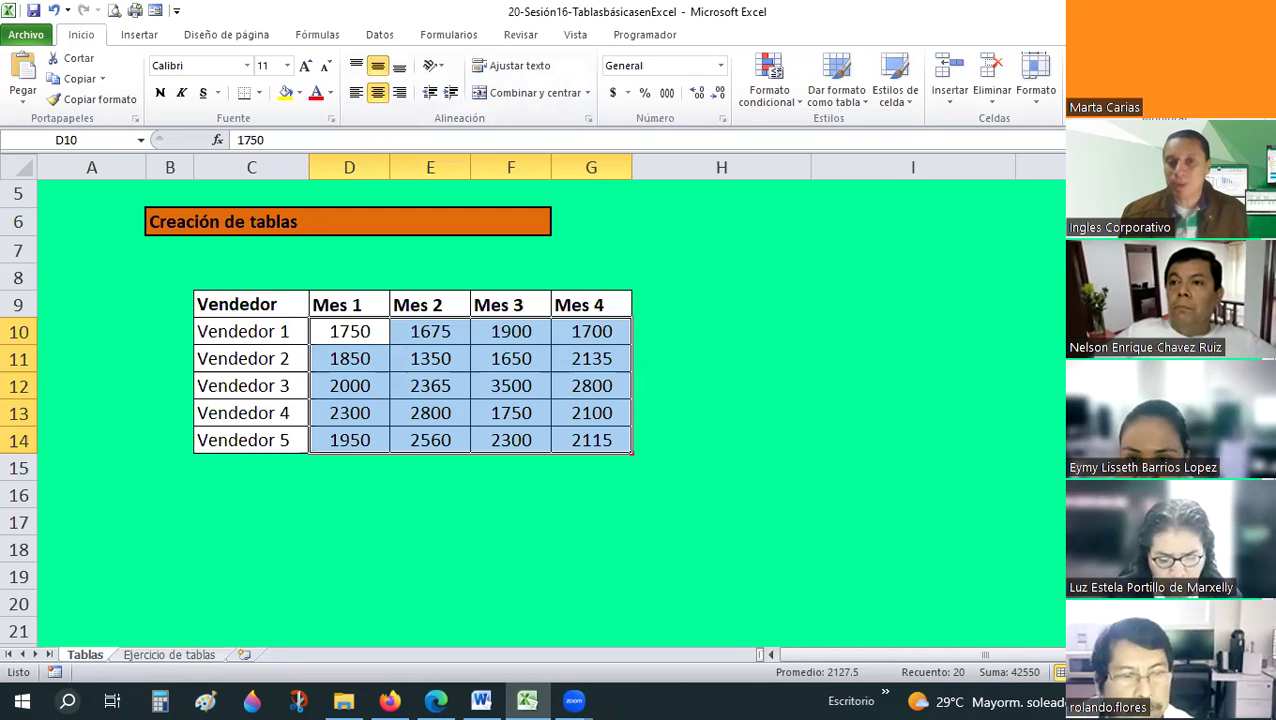
{"action": "left_click", "coordinate": [533, 412]}
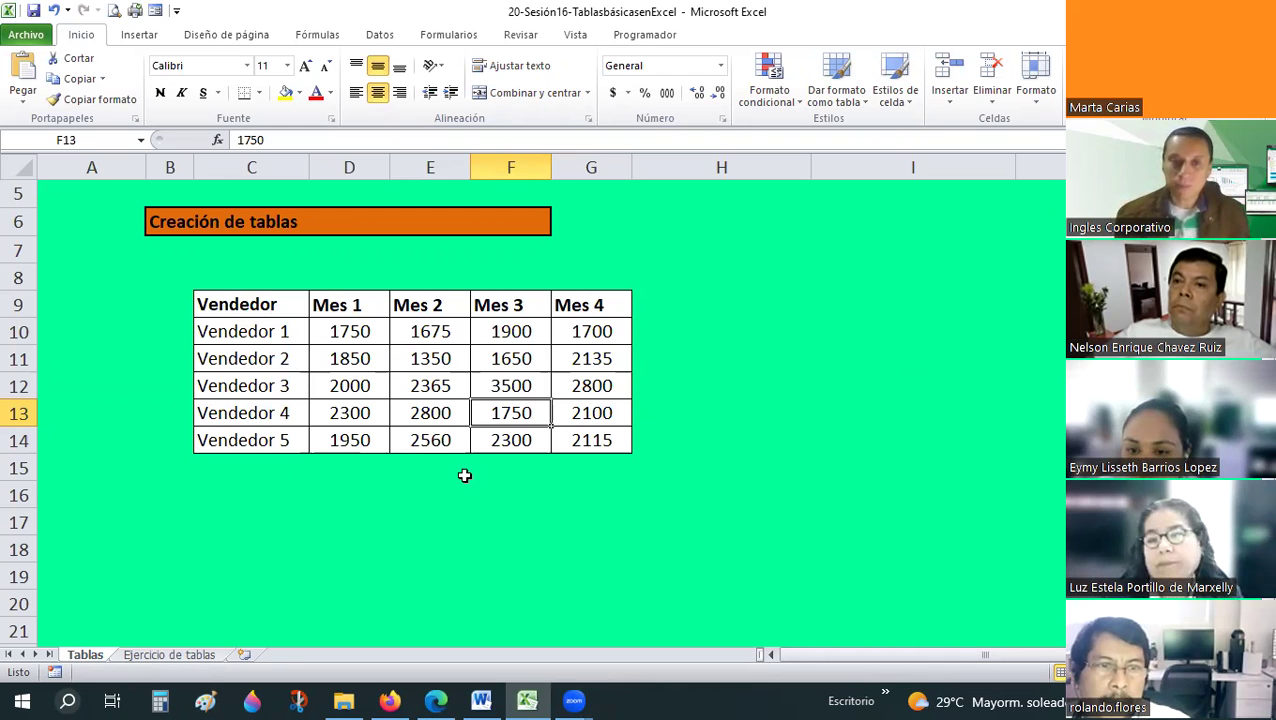
- Center-align the Mes 1 to Mes 4 headings in D9:G9
{"action": "key", "text": "Right"}
{"action": "key", "text": "Right"}
{"action": "key", "text": "Right"}
{"action": "key", "text": "Up"}
{"action": "key", "text": "Up"}
{"action": "scroll", "coordinate": [380, 472], "scroll_direction": "up", "scroll_amount": 1}
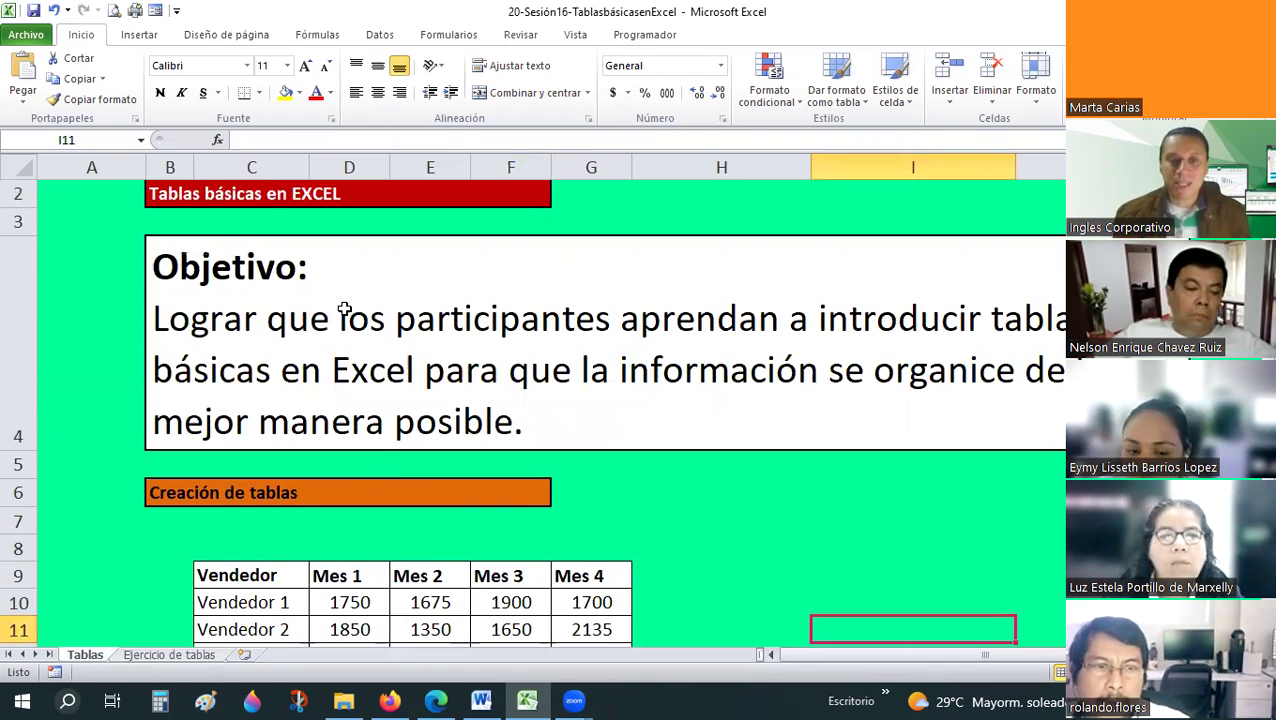
{"action": "scroll", "coordinate": [550, 302], "scroll_direction": "down", "scroll_amount": 1}
{"action": "left_click_drag", "start_coordinate": [337, 305], "coordinate": [590, 305]}
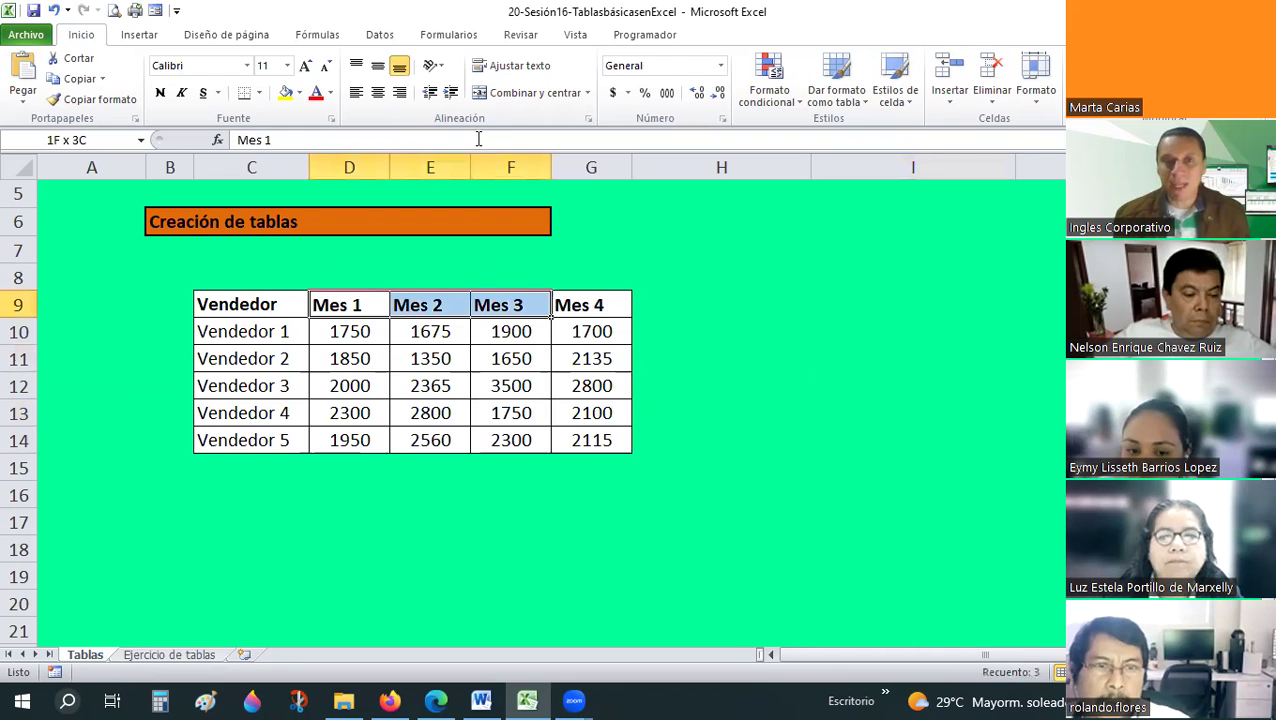
{"action": "left_click", "coordinate": [379, 91]}
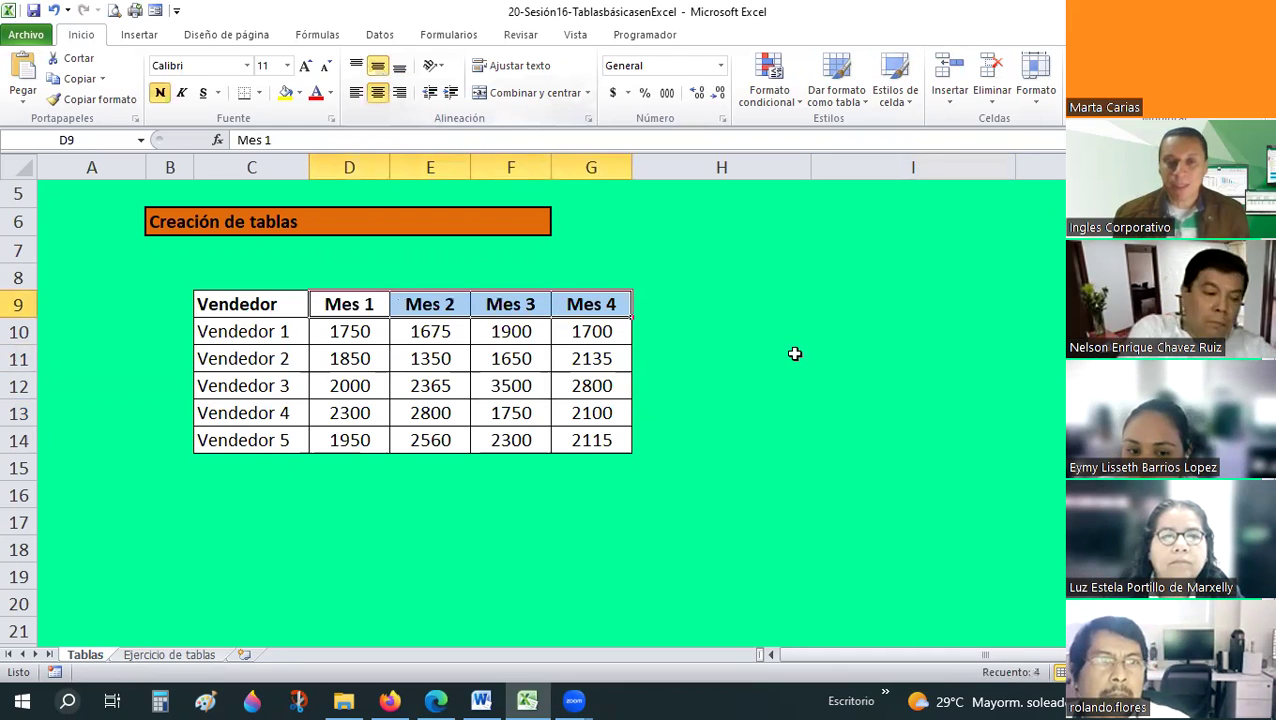
{"action": "left_click", "coordinate": [794, 354]}
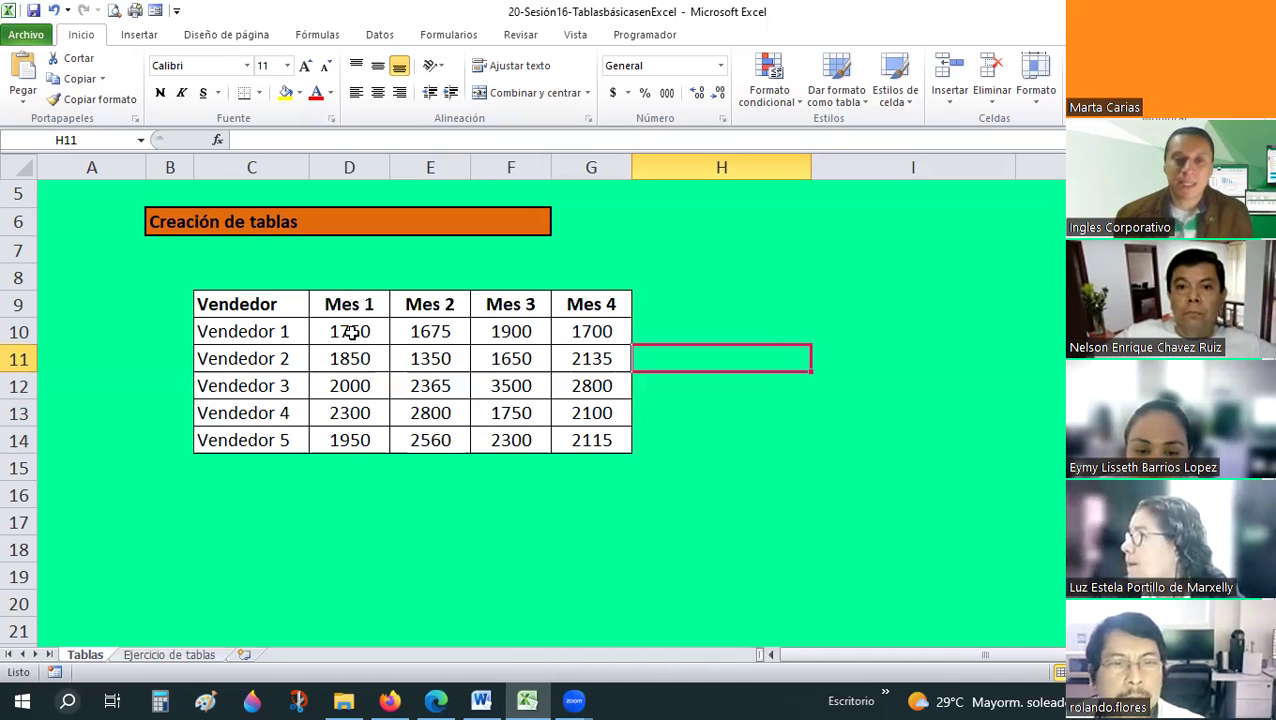
{"action": "key", "text": "Left"}
{"action": "key", "text": "Left"}
{"action": "key", "text": "Left"}
{"action": "key", "text": "Down"}
{"action": "key", "text": "Down"}
{"action": "key", "text": "Down"}
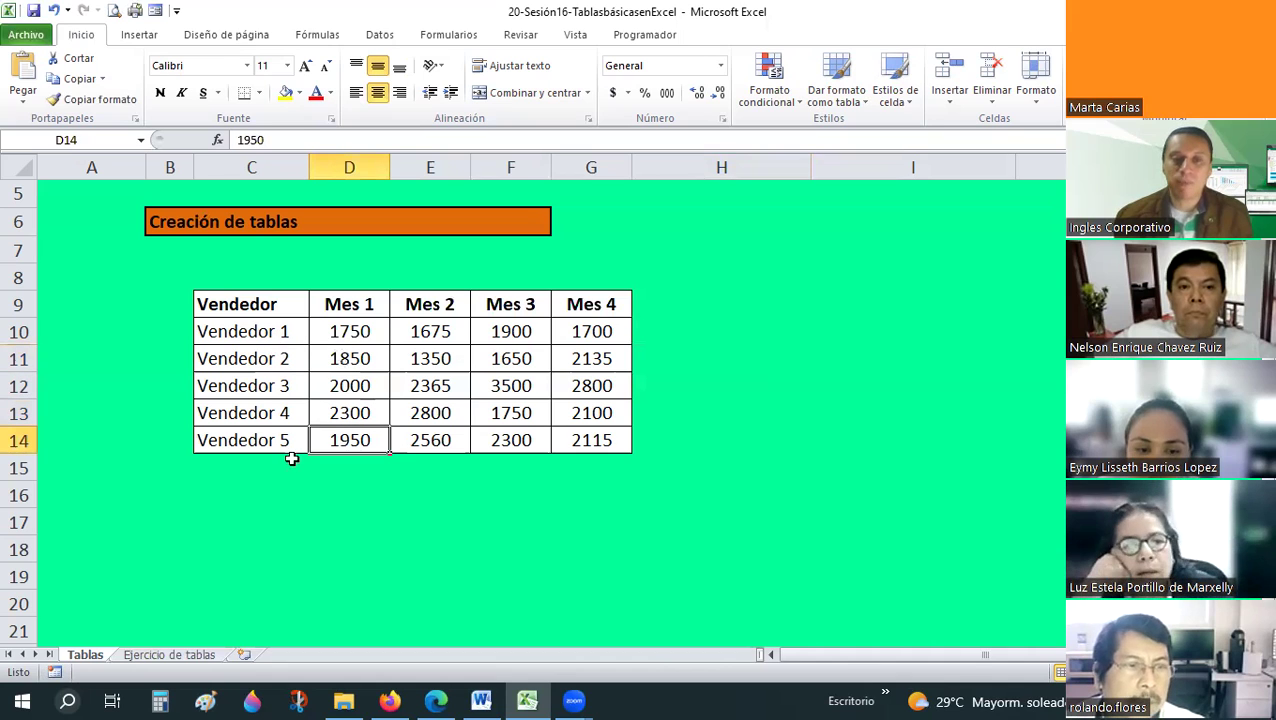
{"action": "key", "text": "Left"}
{"action": "key", "text": "Up"}
{"action": "key", "text": "Up"}
{"action": "key", "text": "Up"}
{"action": "key", "text": "Down"}
{"action": "key", "text": "Down"}
{"action": "key", "text": "Down"}
{"action": "key", "text": "Up"}
{"action": "key", "text": "Up"}
{"action": "key", "text": "Up"}
{"action": "key", "text": "Down"}
{"action": "key", "text": "Down"}
{"action": "key", "text": "Down"}
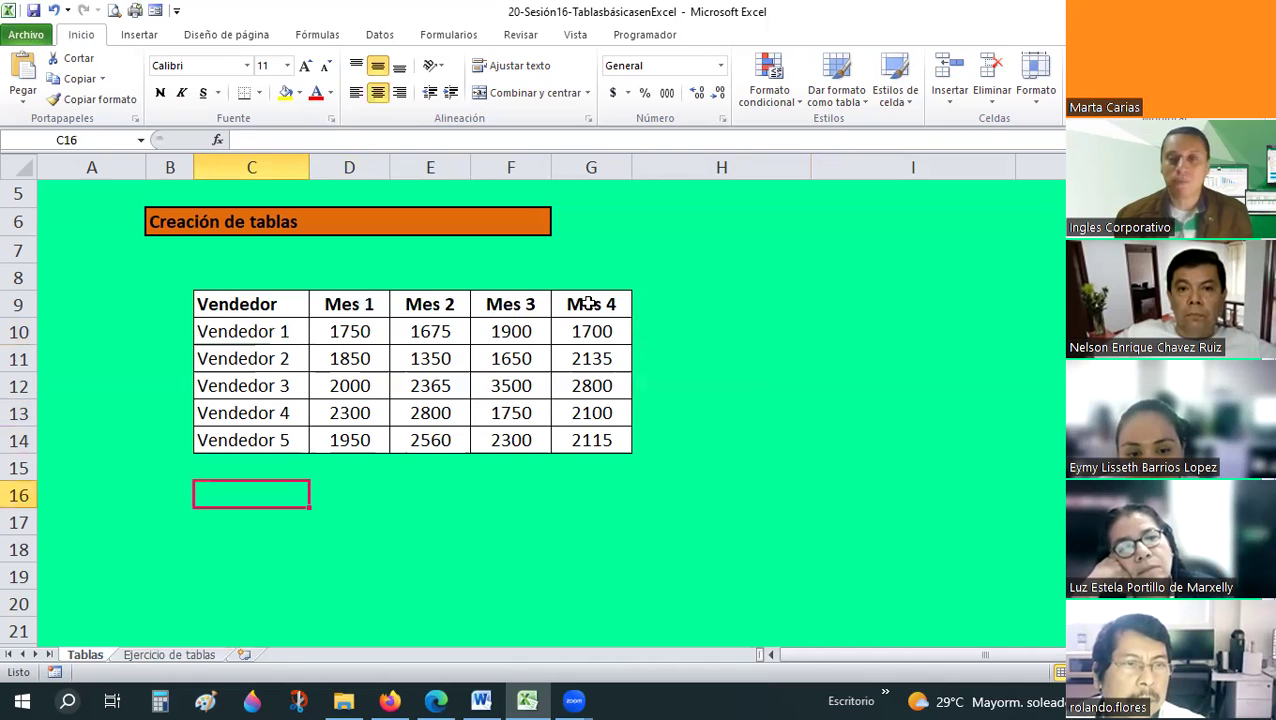
{"action": "key", "text": "Right"}
{"action": "key", "text": "Up"}
{"action": "key", "text": "Up"}
{"action": "key", "text": "Up"}
{"action": "left_click", "coordinate": [590, 303]}
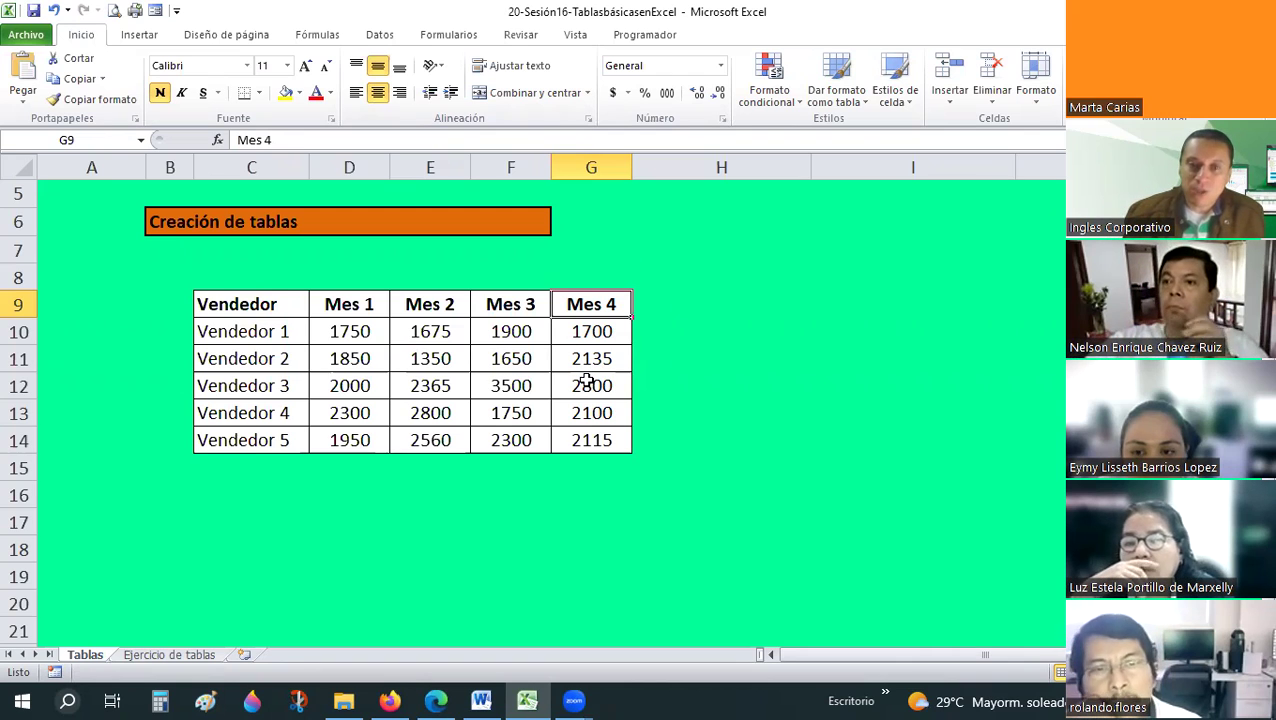
{"action": "scroll", "coordinate": [588, 381], "scroll_direction": "down", "scroll_amount": 1}
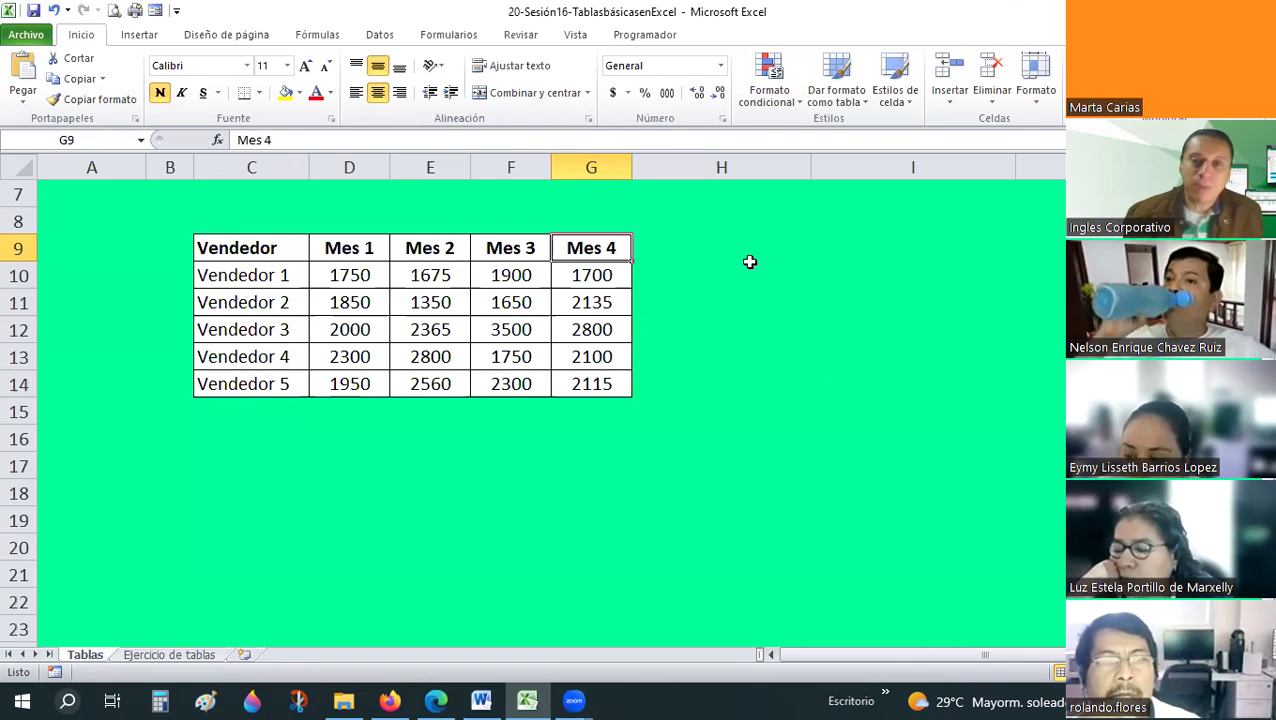
{"action": "left_click_drag", "start_coordinate": [720, 250], "coordinate": [1025, 415]}
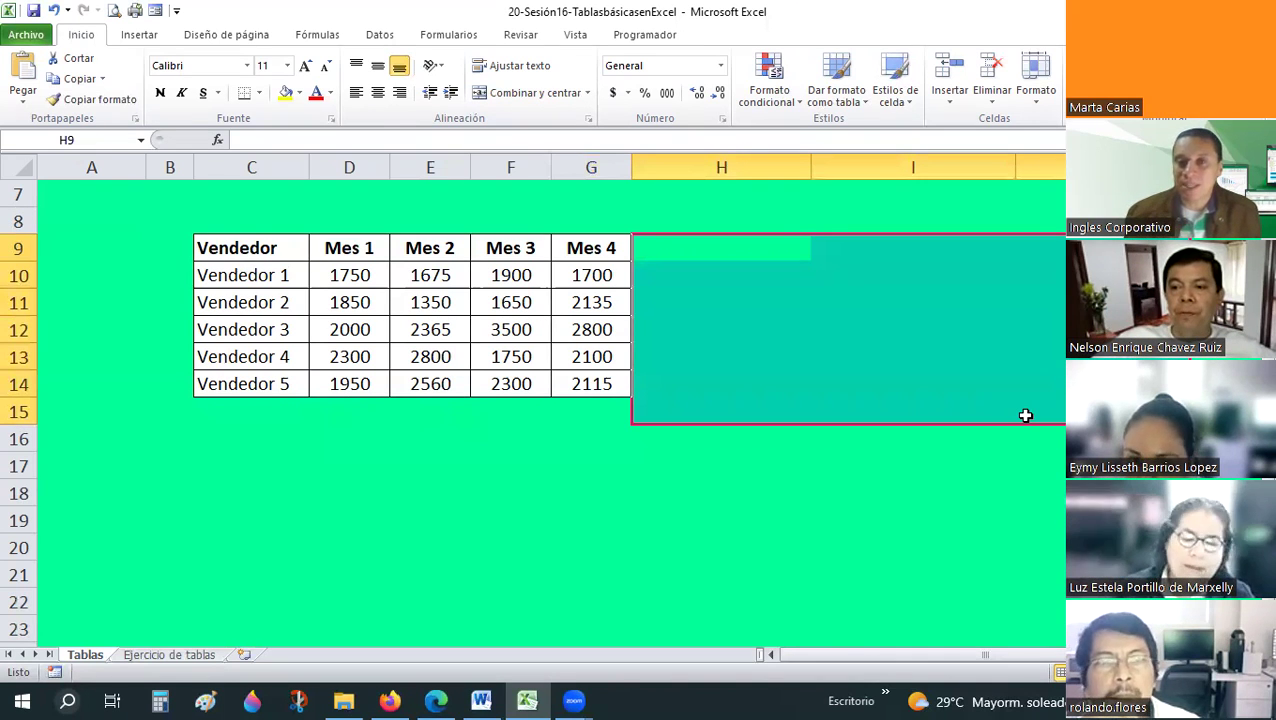
{"action": "left_click", "coordinate": [706, 256]}
{"action": "key", "text": "Down"}
{"action": "key", "text": "Down"}
{"action": "key", "text": "Down"}
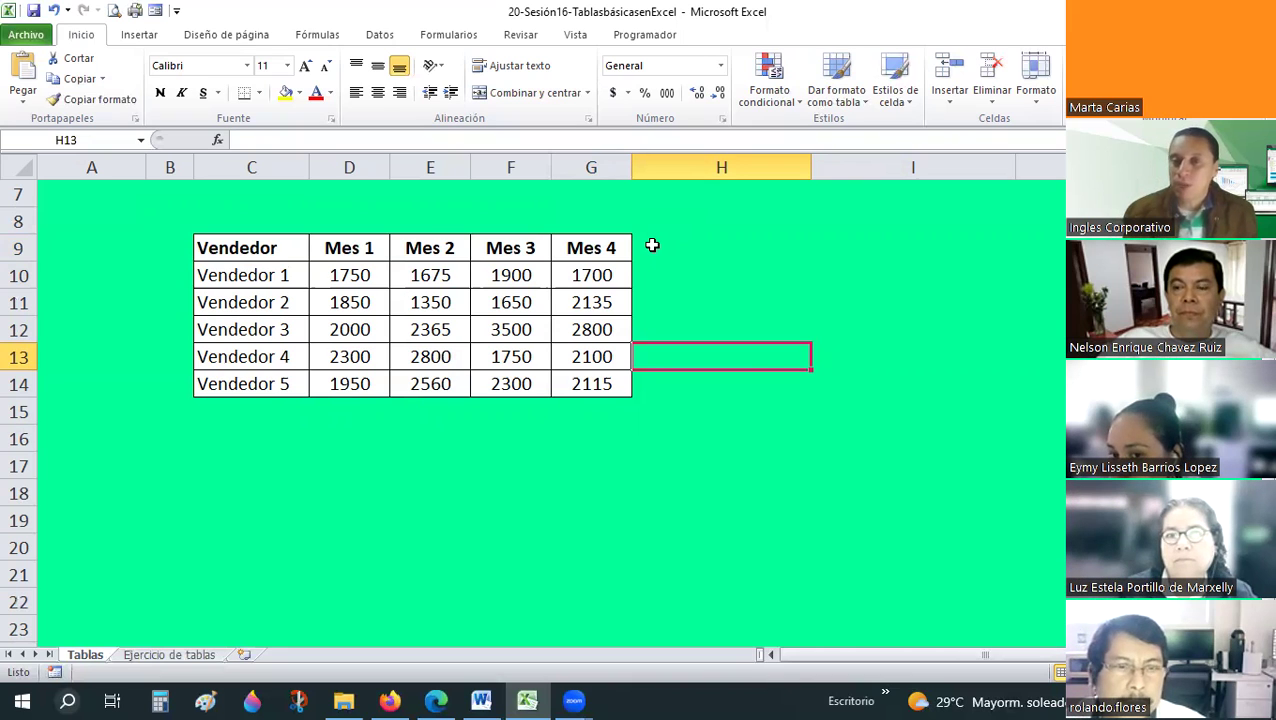
{"action": "left_click", "coordinate": [652, 245]}
{"action": "mouse_move", "coordinate": [1033, 408]}
{"action": "left_mouse_down"}
{"action": "mouse_move", "coordinate": [1080, 412]}
{"action": "mouse_move", "coordinate": [1060, 385]}
{"action": "left_mouse_up"}
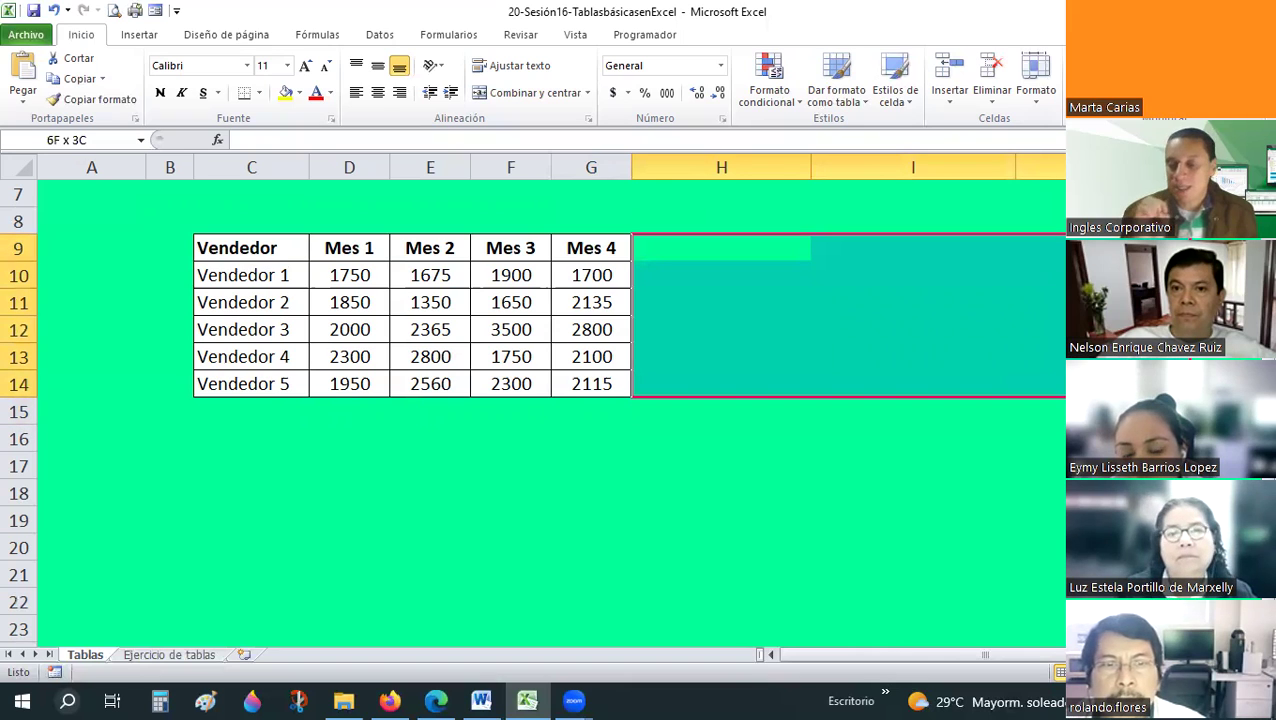
{"action": "left_click", "coordinate": [721, 356]}
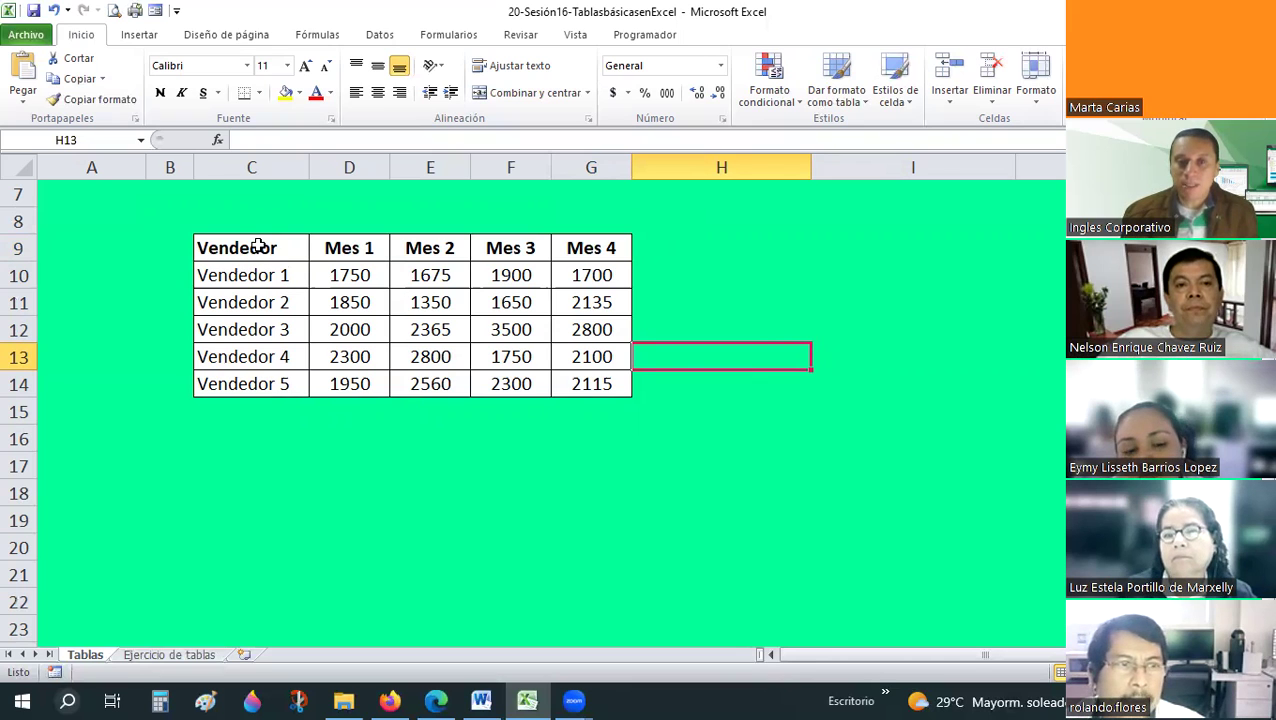
{"action": "mouse_move", "coordinate": [580, 372]}
{"action": "left_mouse_down"}
{"action": "mouse_move", "coordinate": [387, 211]}
{"action": "mouse_move", "coordinate": [456, 180]}
{"action": "left_mouse_up"}
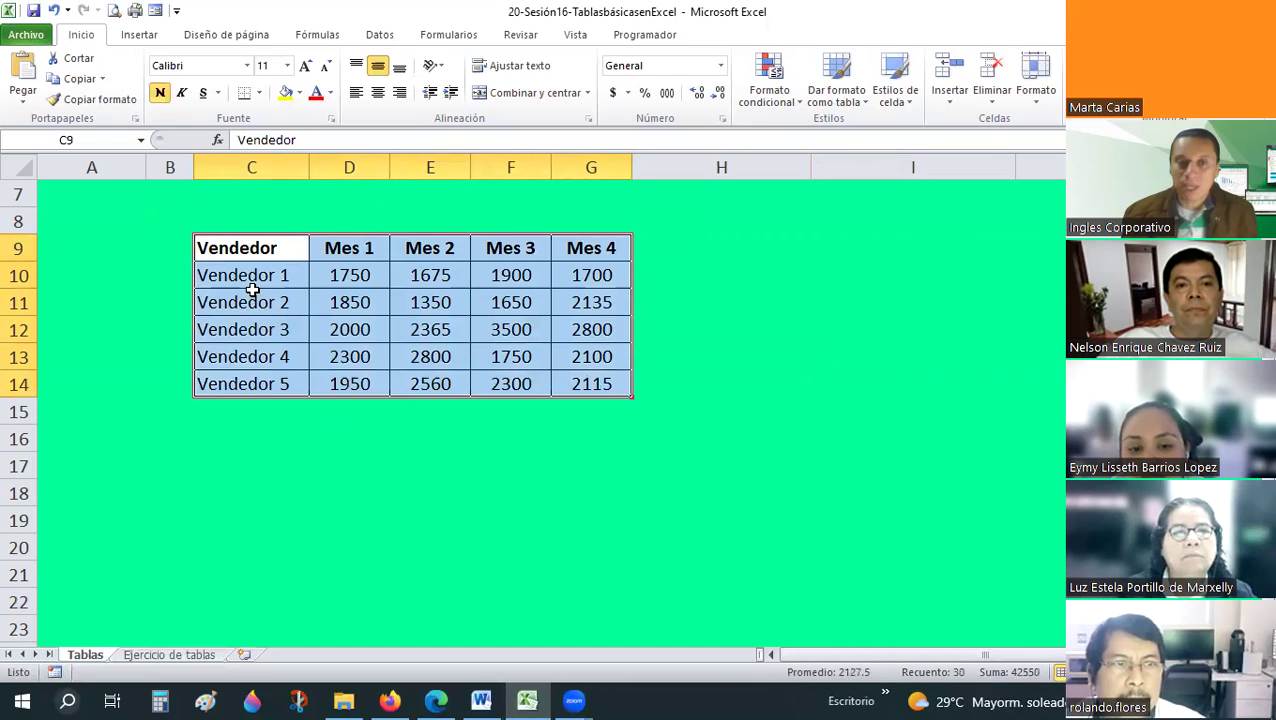
{"action": "left_click", "coordinate": [286, 244]}
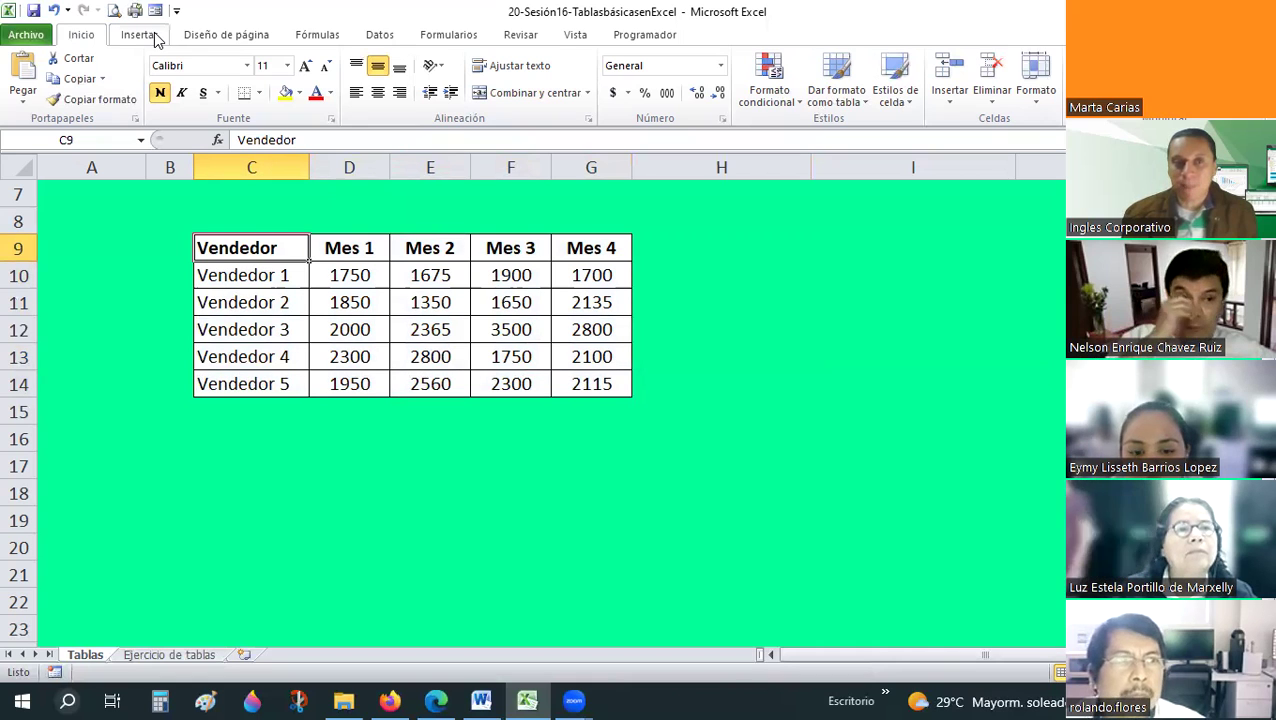
{"action": "scroll", "coordinate": [100, 36], "scroll_direction": "down", "scroll_amount": 1}
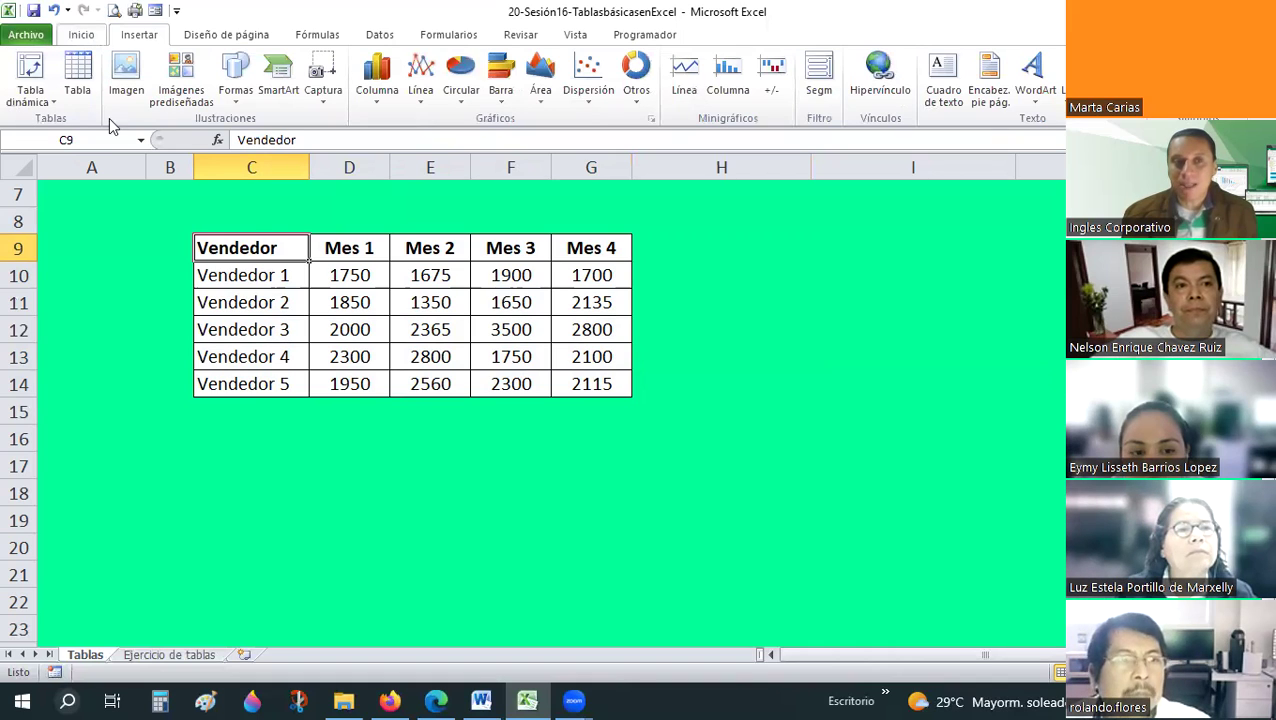
{"action": "left_click", "coordinate": [52, 112]}
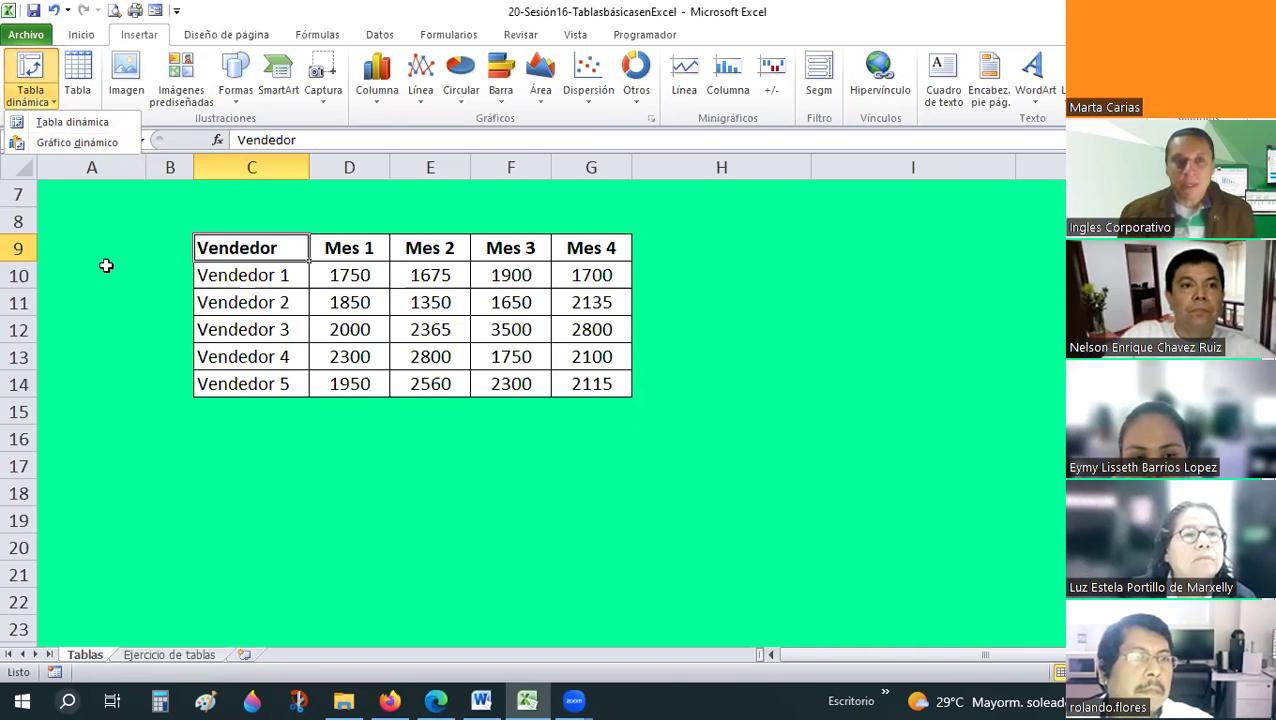
{"action": "key", "text": "Escape"}
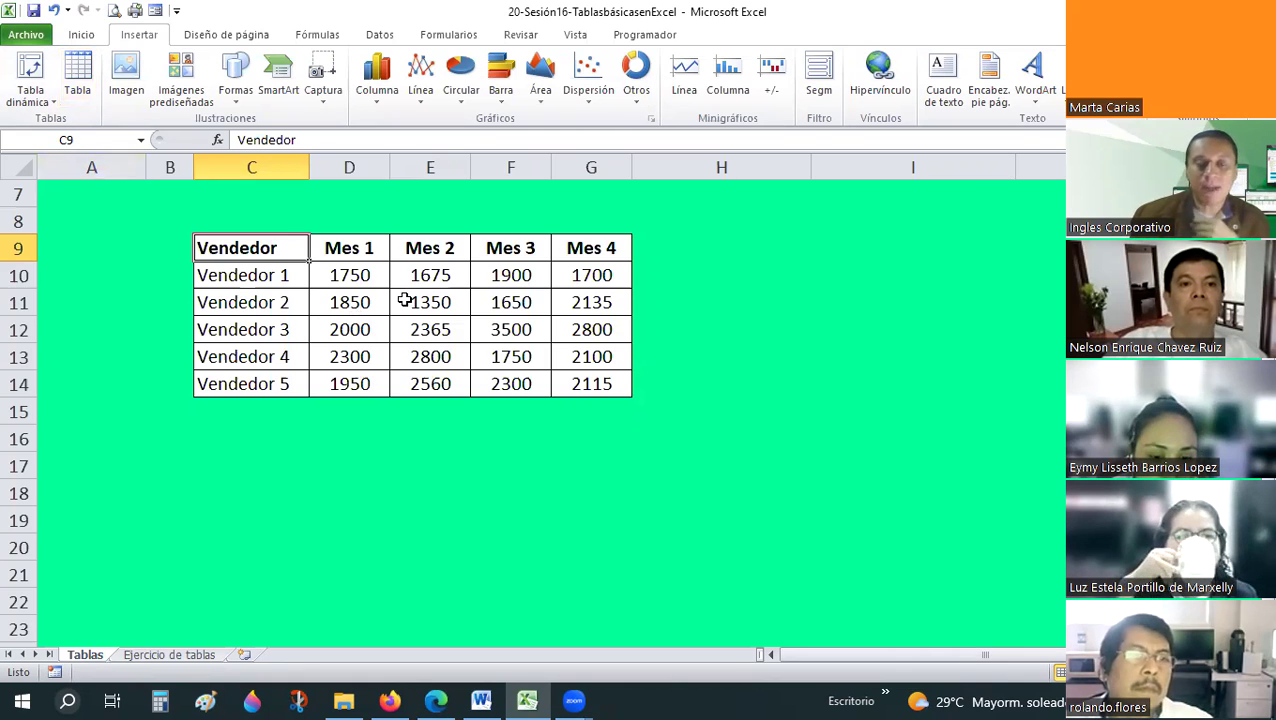
{"action": "left_click", "coordinate": [77, 75]}
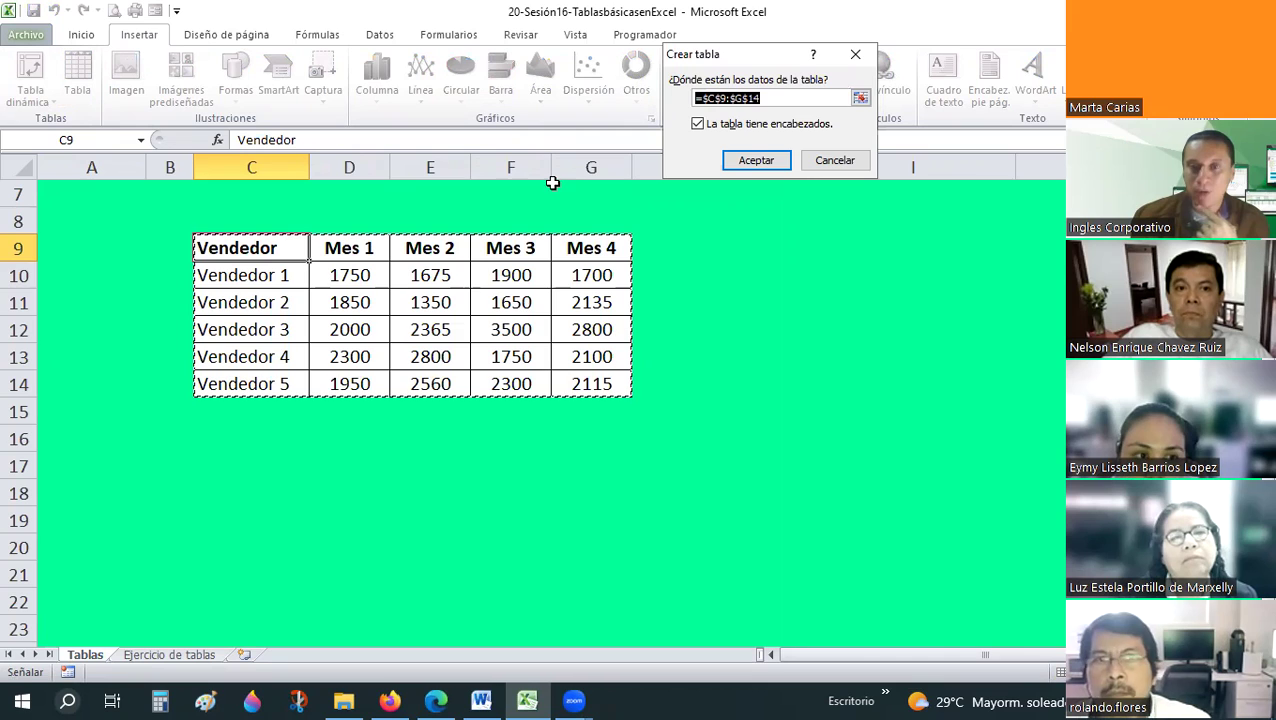
{"action": "left_click", "coordinate": [698, 125]}
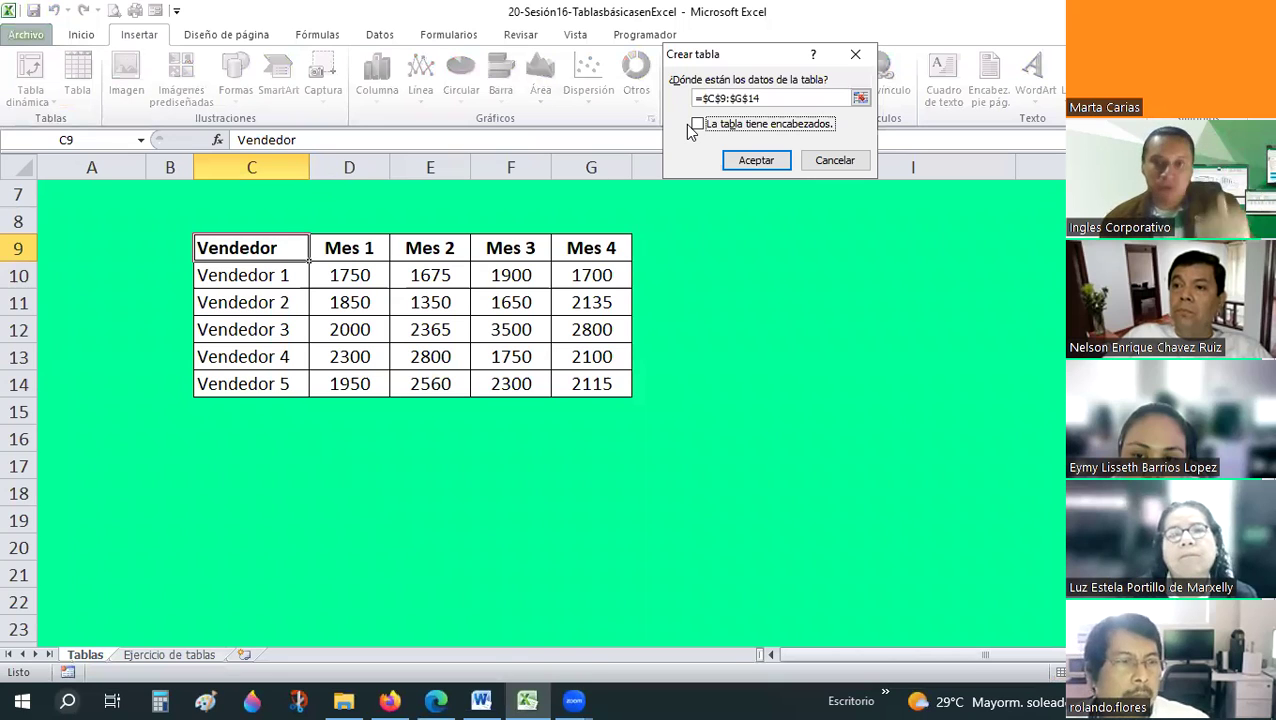
{"action": "left_click", "coordinate": [828, 162]}
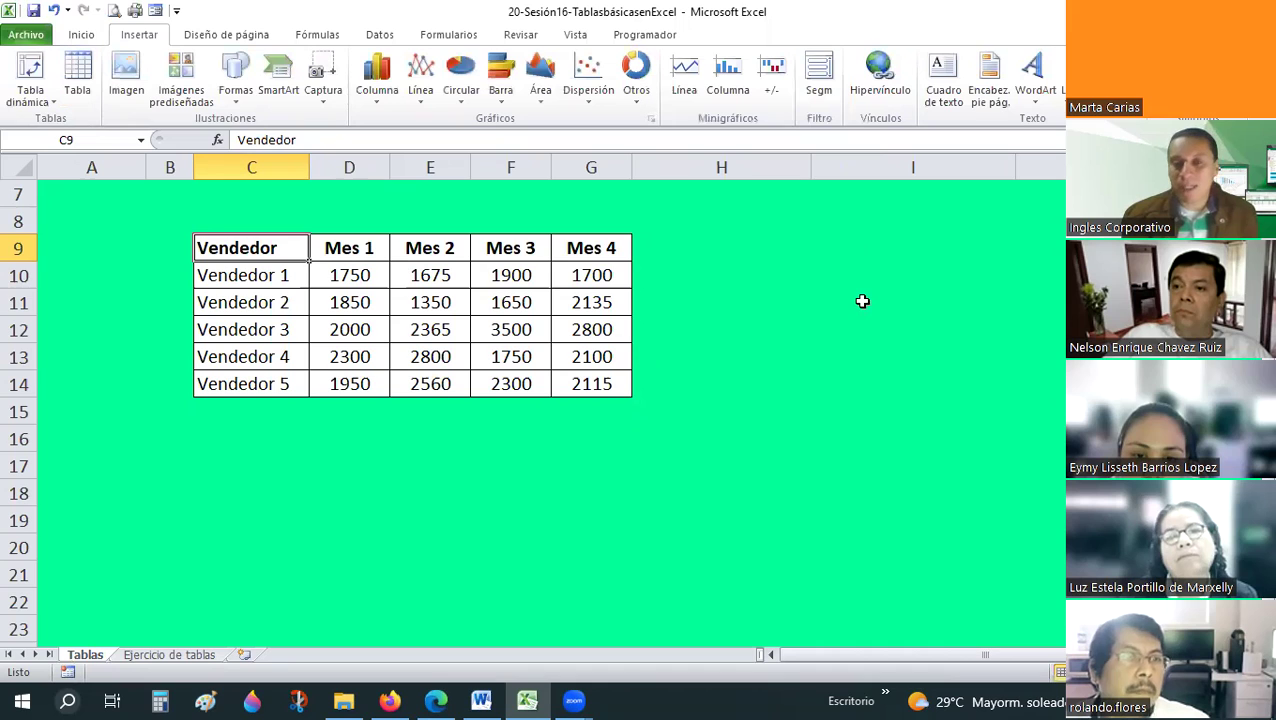
{"action": "left_click", "coordinate": [862, 301]}
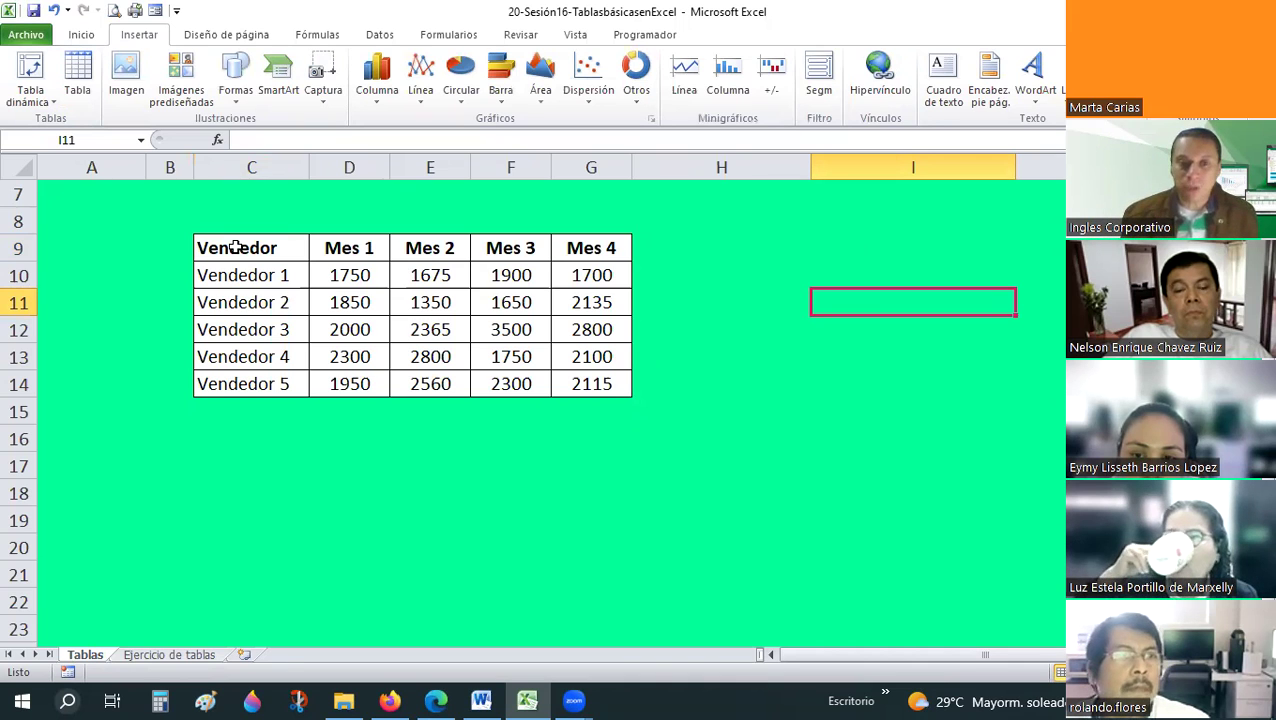
- Convert the range C9:G14 into a formatted table with headers
{"action": "left_click", "coordinate": [236, 247]}
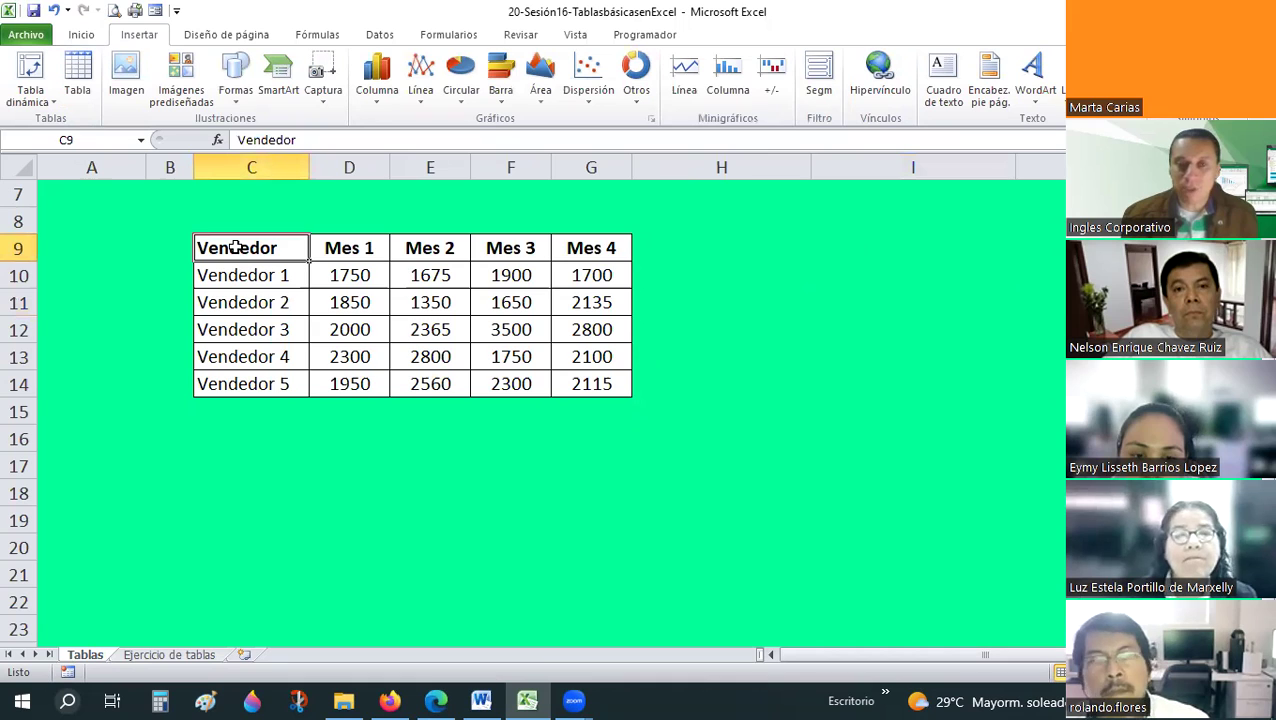
{"action": "mouse_move", "coordinate": [236, 247]}
{"action": "left_mouse_down"}
{"action": "mouse_move", "coordinate": [553, 356]}
{"action": "mouse_move", "coordinate": [592, 386]}
{"action": "left_mouse_up"}
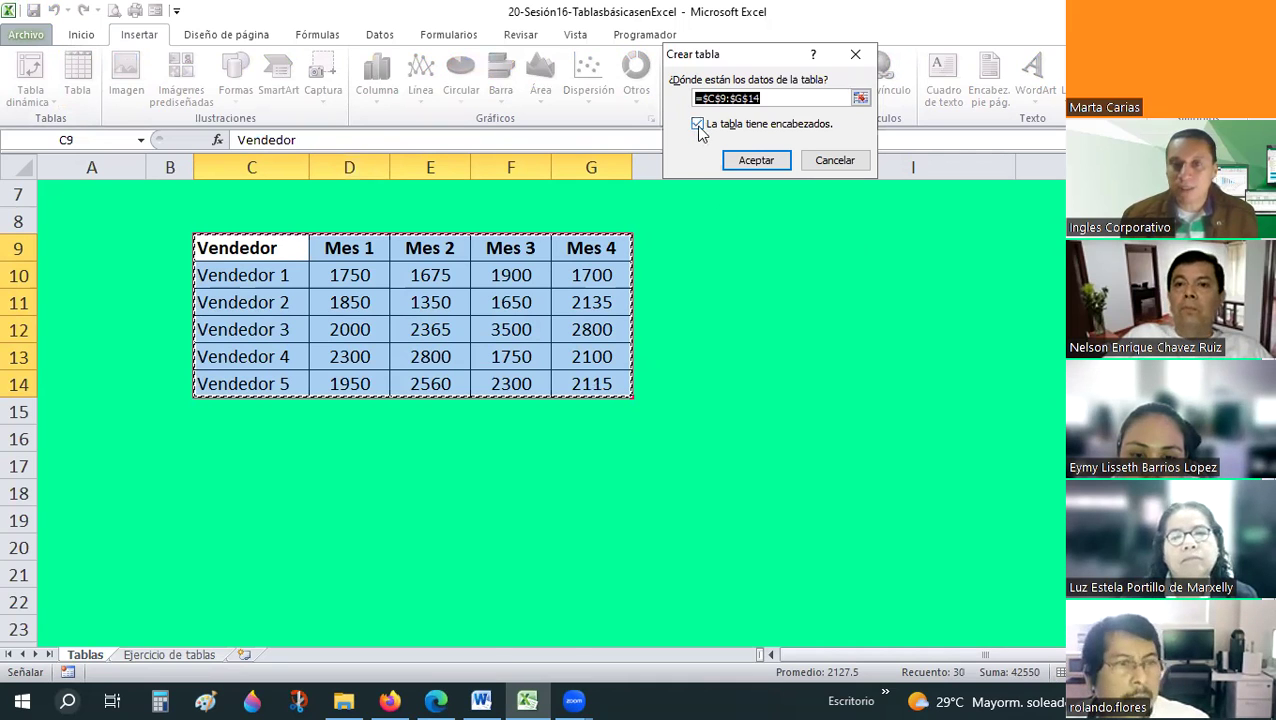
{"action": "left_click", "coordinate": [736, 162]}
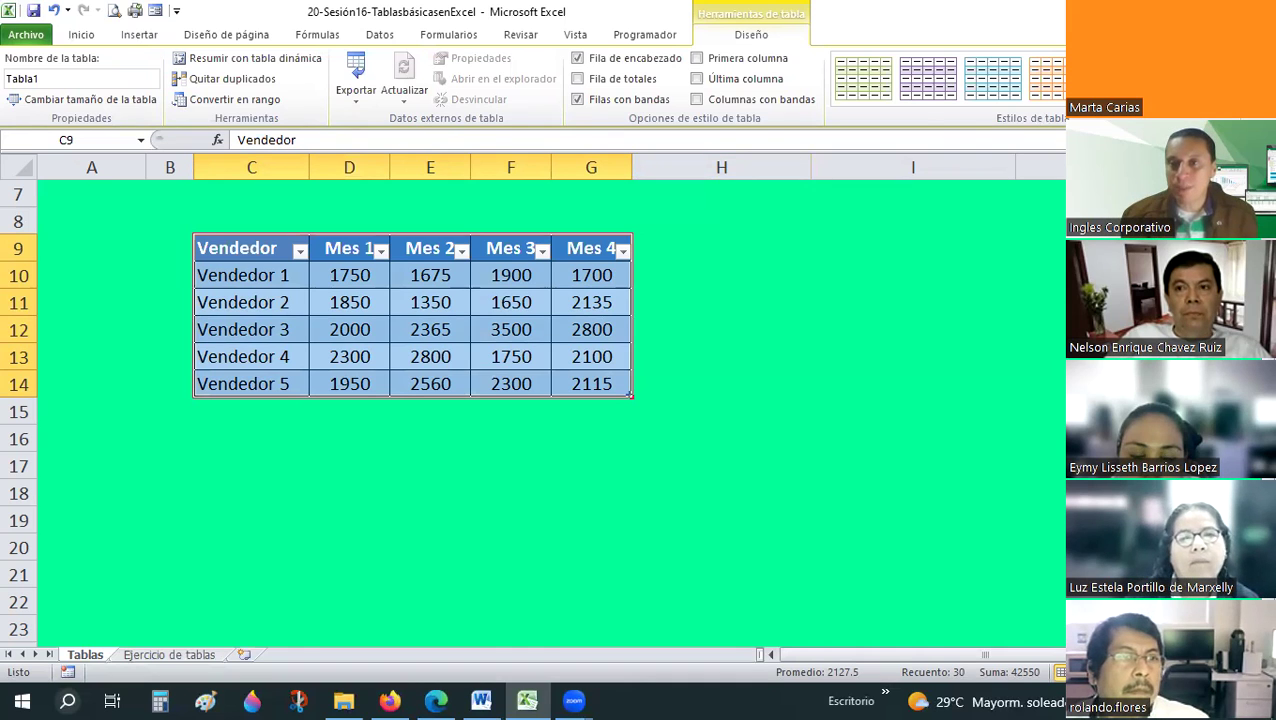
{"action": "key", "text": "alt+j"}
{"action": "key", "text": "t"}
{"action": "key", "text": "s"}
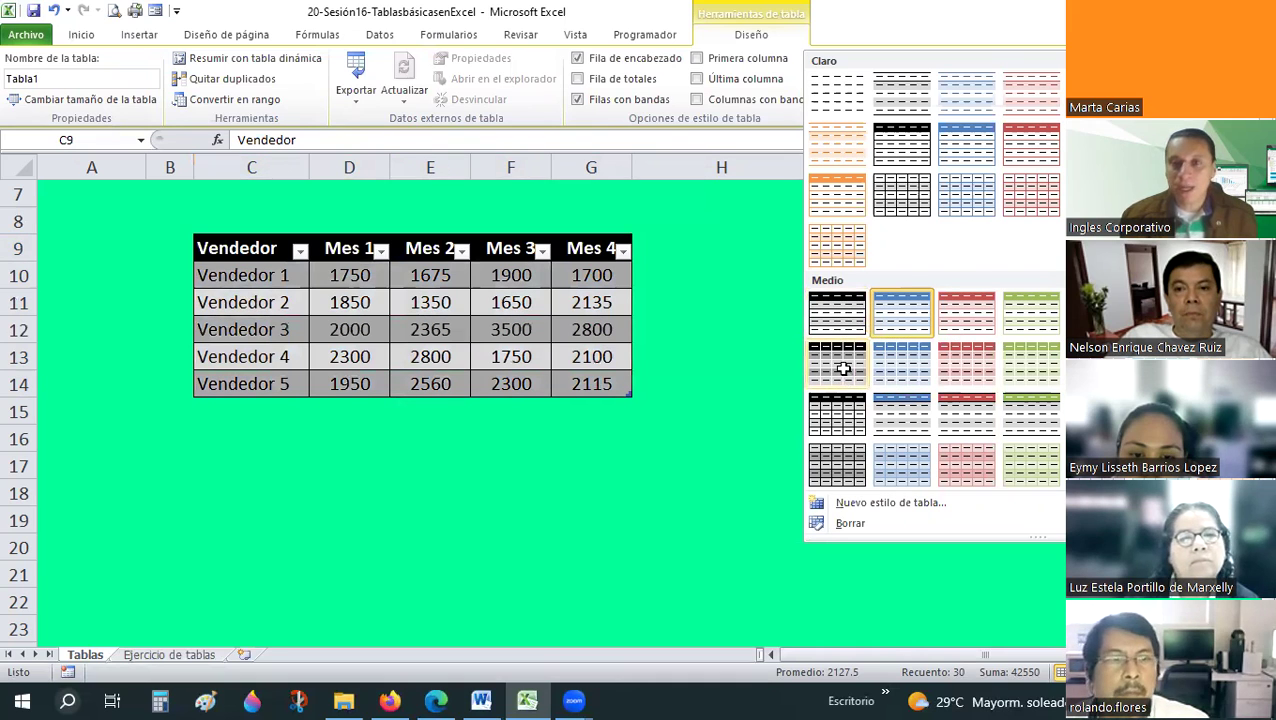
{"action": "key", "text": "Escape"}
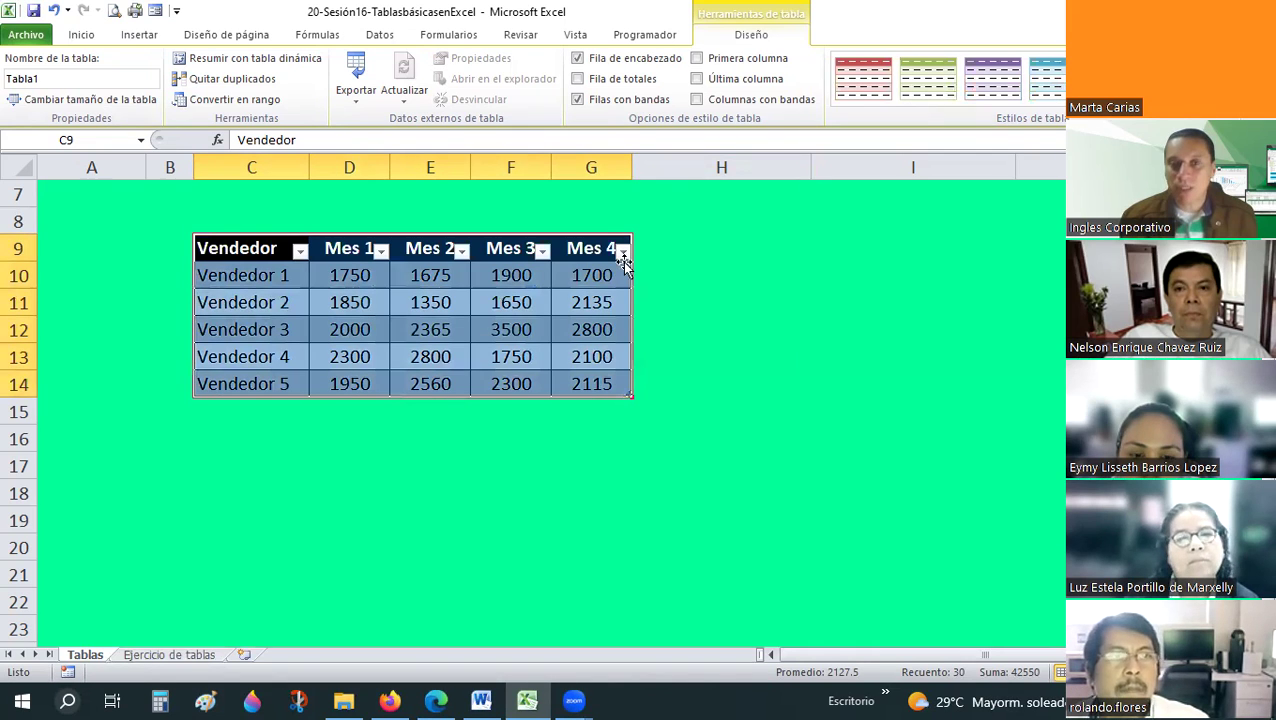
{"action": "left_click", "coordinate": [299, 250]}
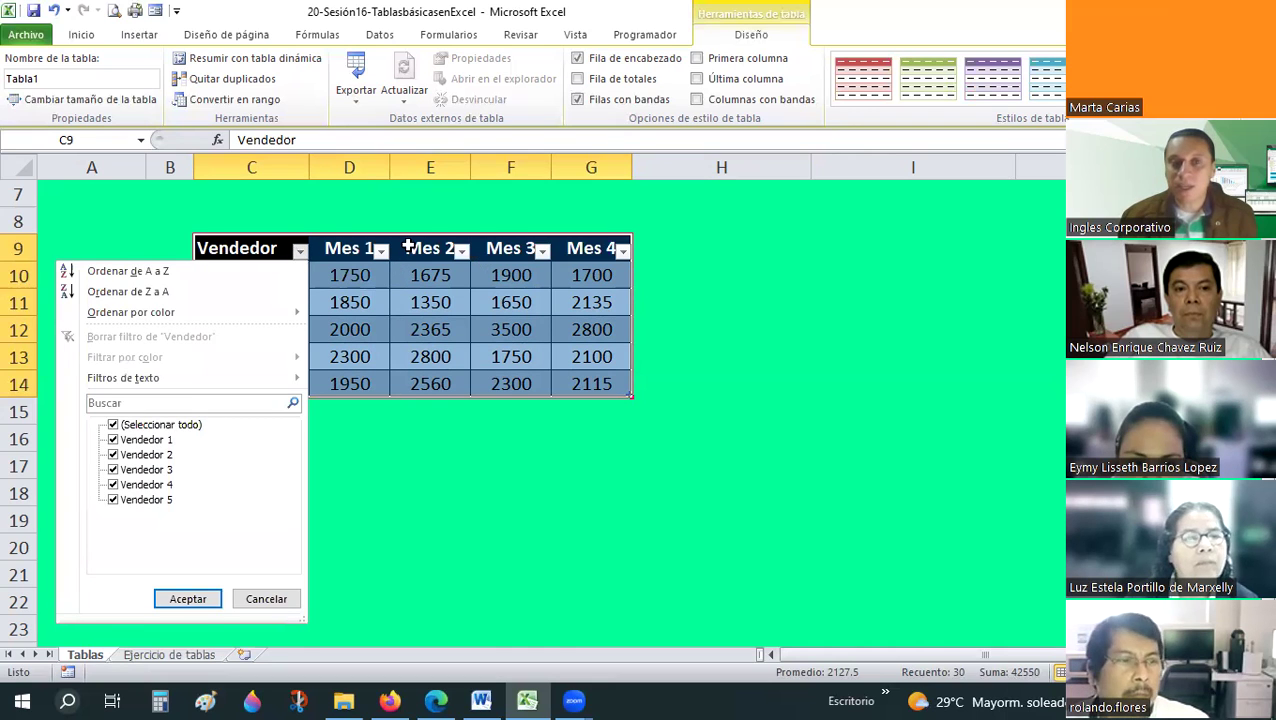
{"action": "left_click", "coordinate": [408, 247]}
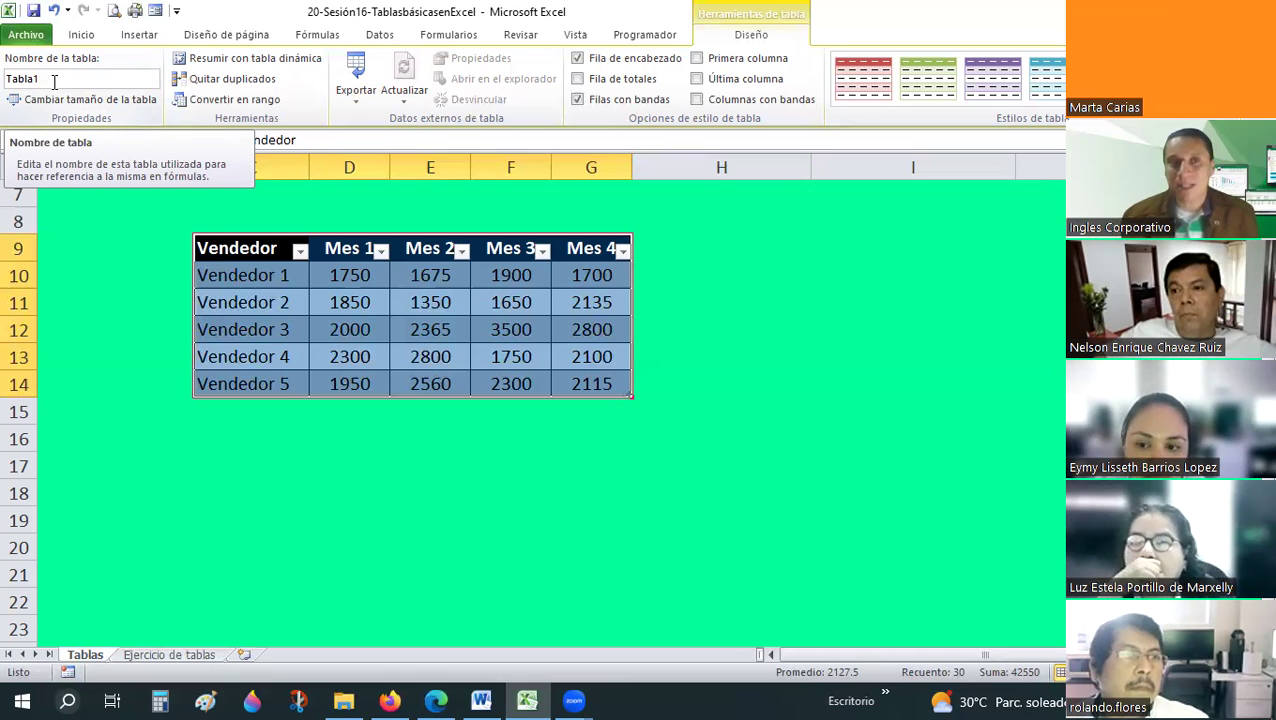
- Change the table name from Tabla1 to TABLAVENTAS
{"action": "left_click", "coordinate": [54, 82]}
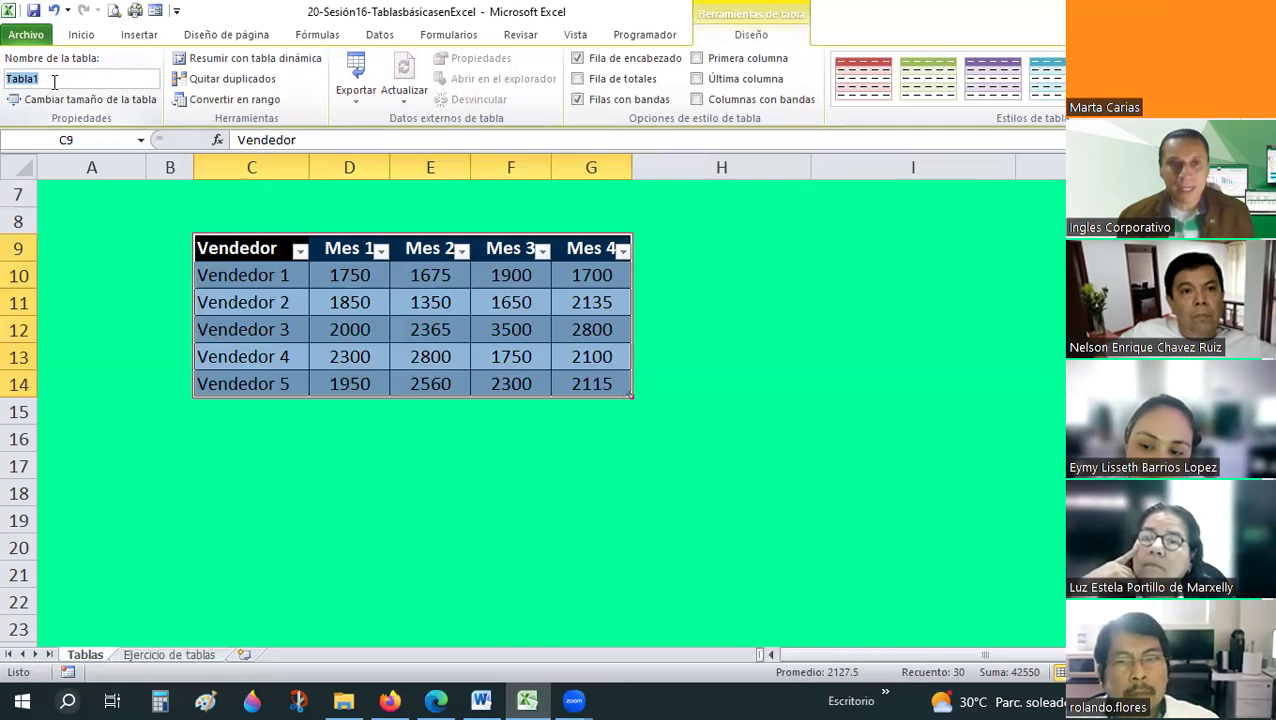
{"action": "type", "text": "TALBLA"}
{"action": "type", "text": "V"}
{"action": "type", "text": "ENDE"}
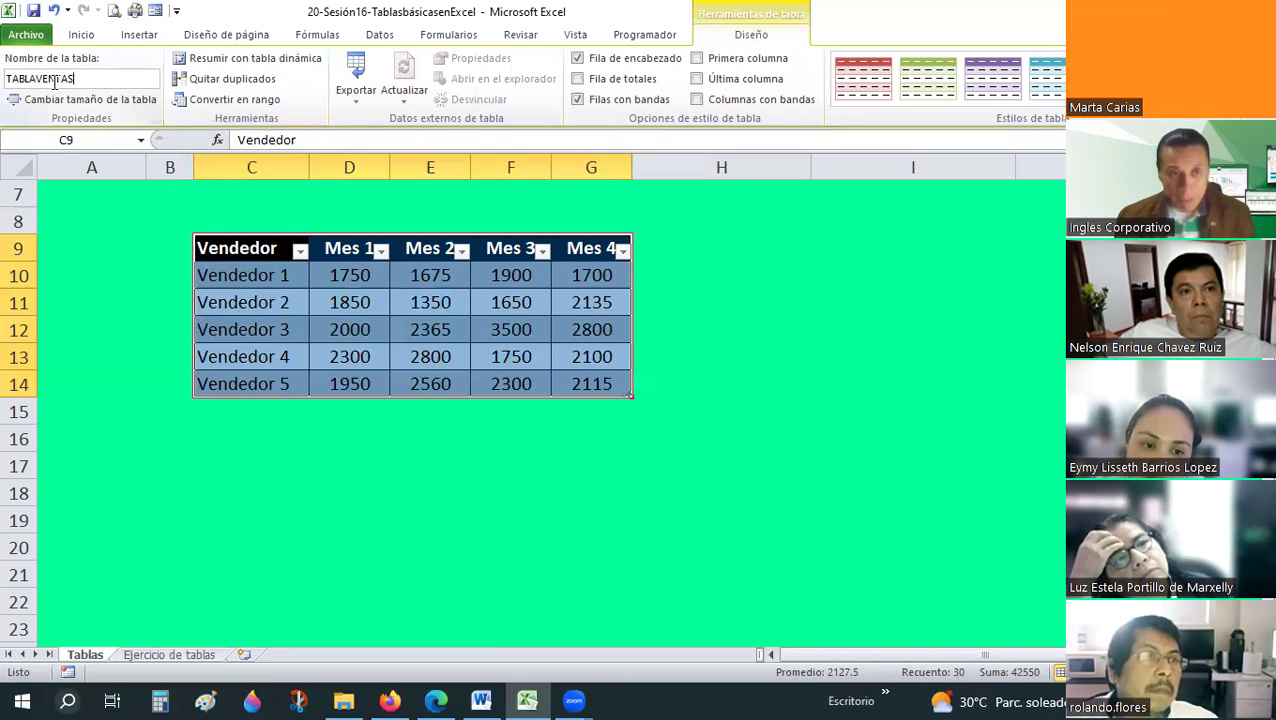
{"action": "left_click", "coordinate": [688, 462]}
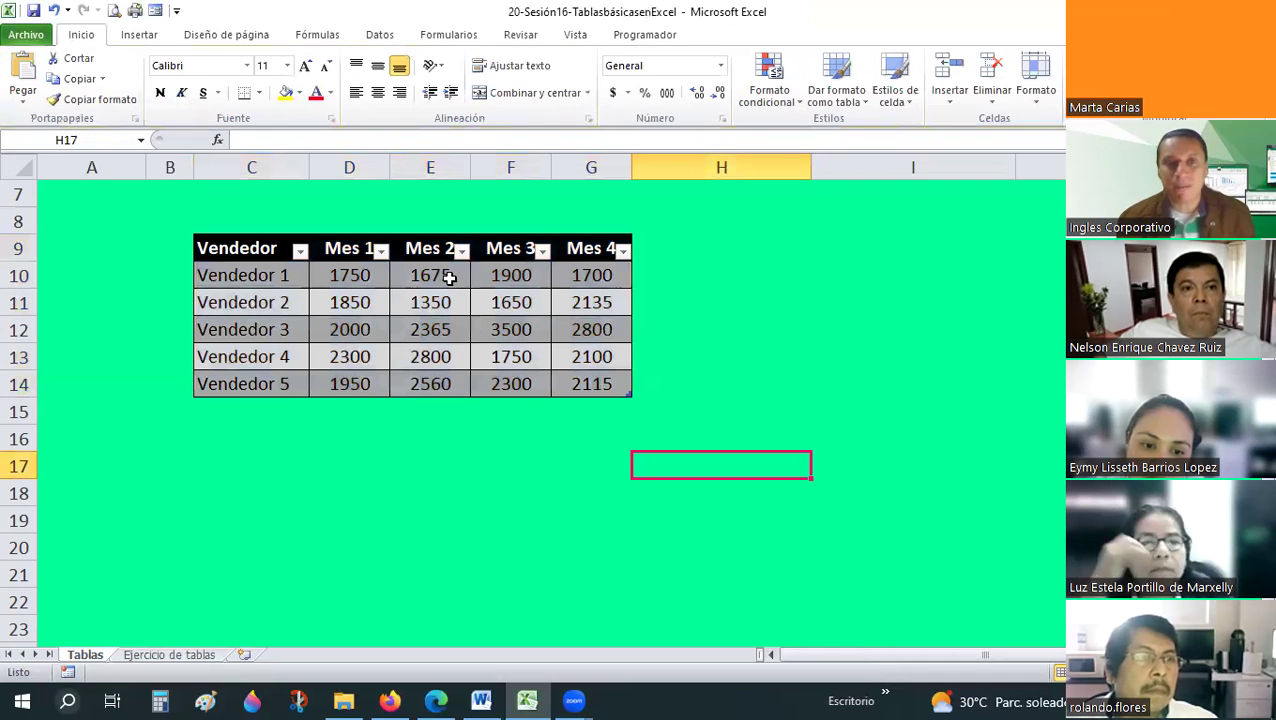
- Copy 'Vendedor 1' from C10 into I10 and autofit column I
{"action": "left_click", "coordinate": [508, 329]}
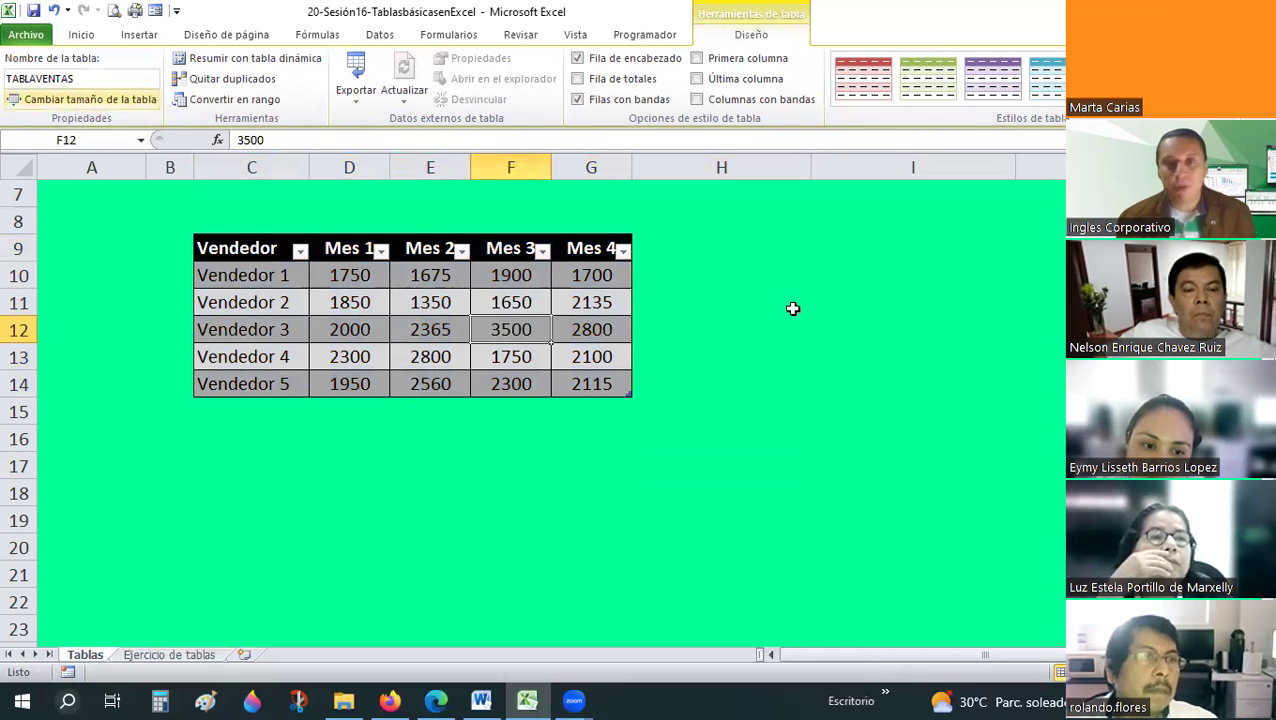
{"action": "left_click", "coordinate": [900, 255]}
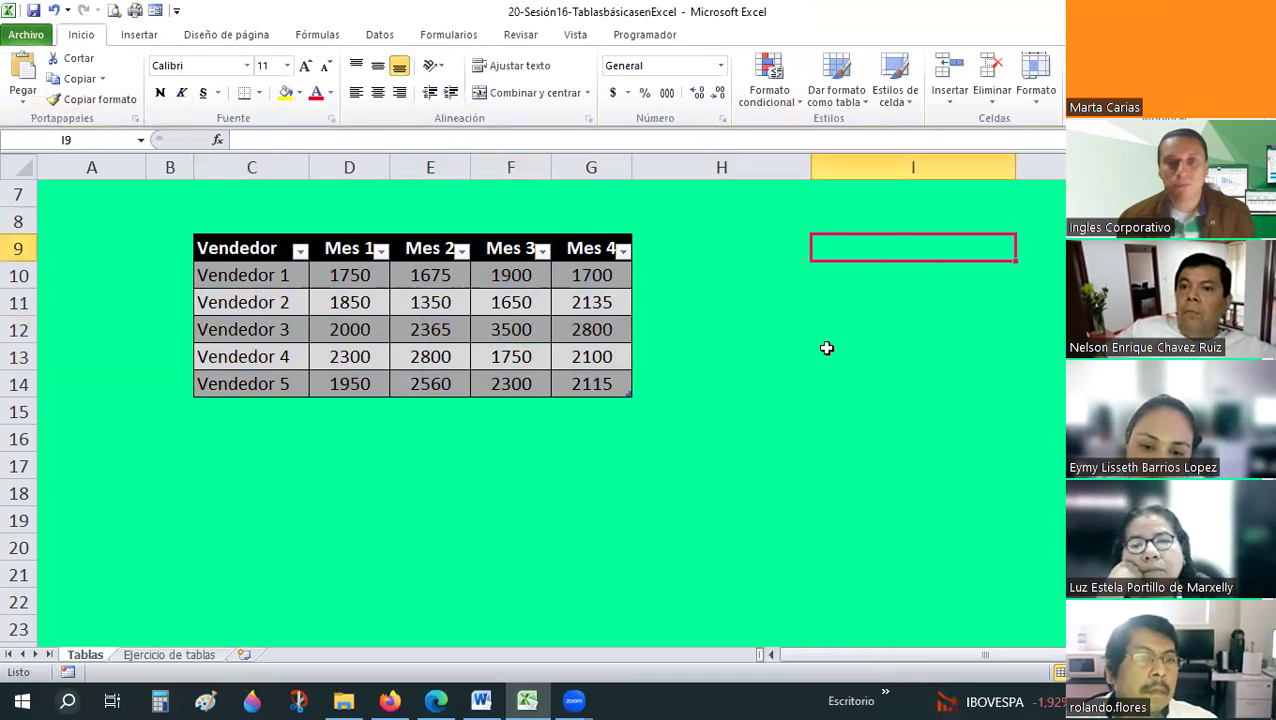
{"action": "left_click", "coordinate": [289, 277]}
{"action": "key", "text": "ctrl+c"}
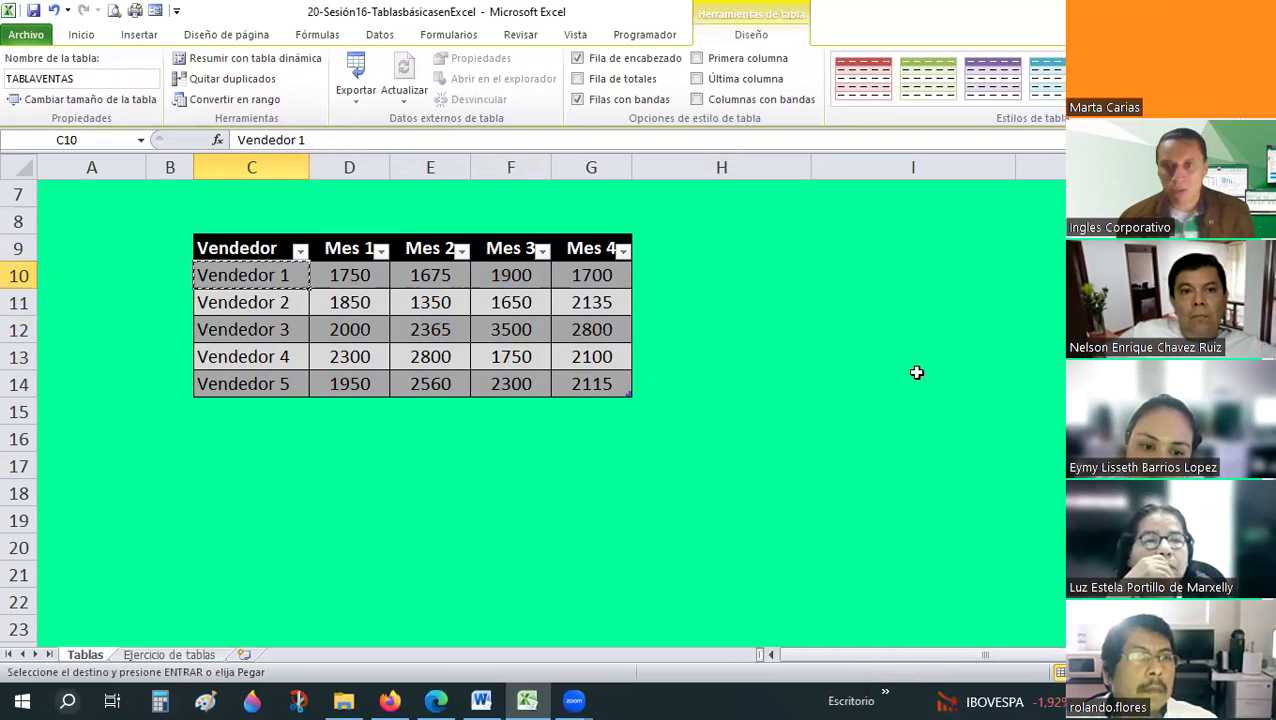
{"action": "left_click", "coordinate": [912, 275]}
{"action": "key", "text": "Return"}
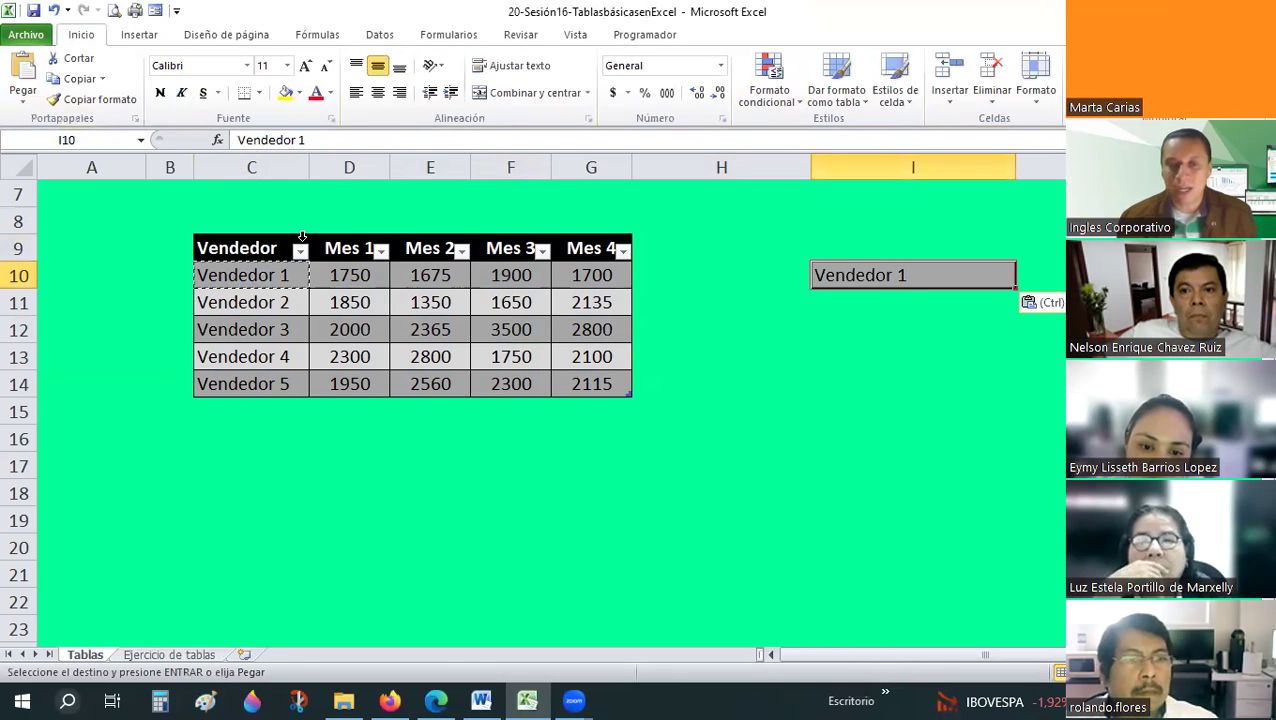
{"action": "key", "text": "Right"}
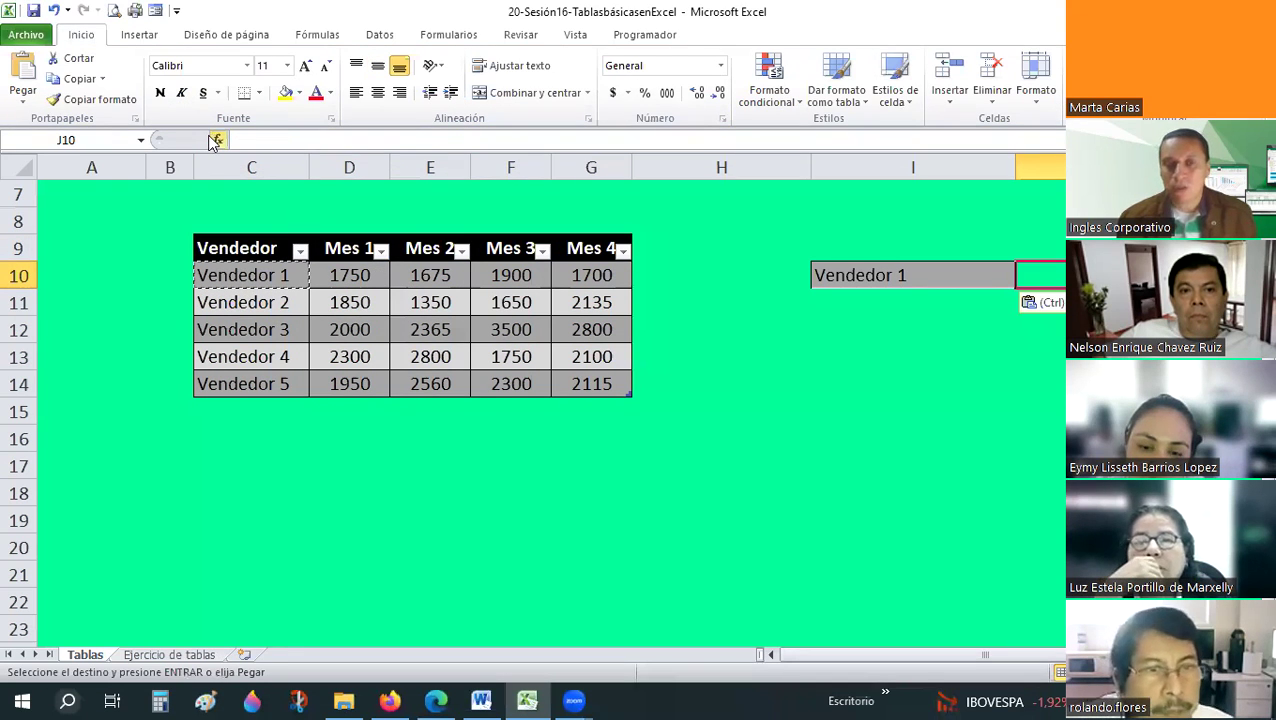
{"action": "key", "text": "Escape"}
{"action": "double_click", "coordinate": [1015, 167]}
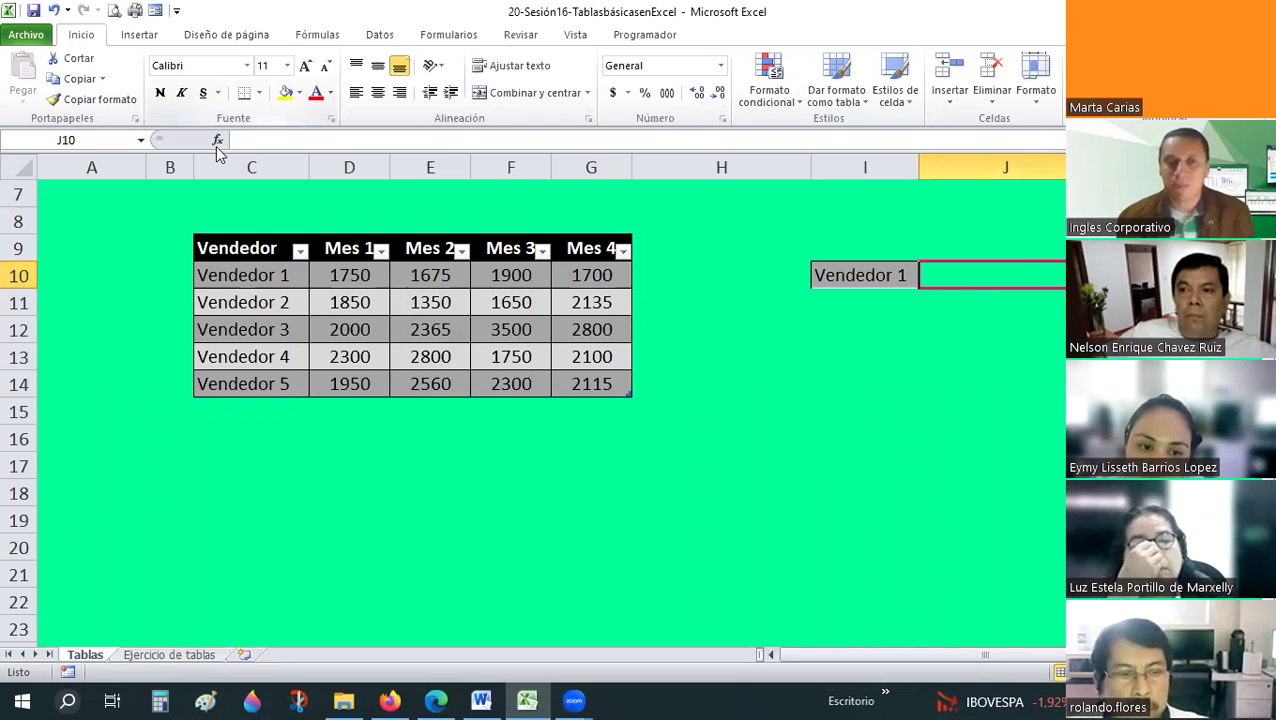
- Start a formula in J10 and search the functions for CONSULTA and BUSCARV
{"action": "type", "text": "="}
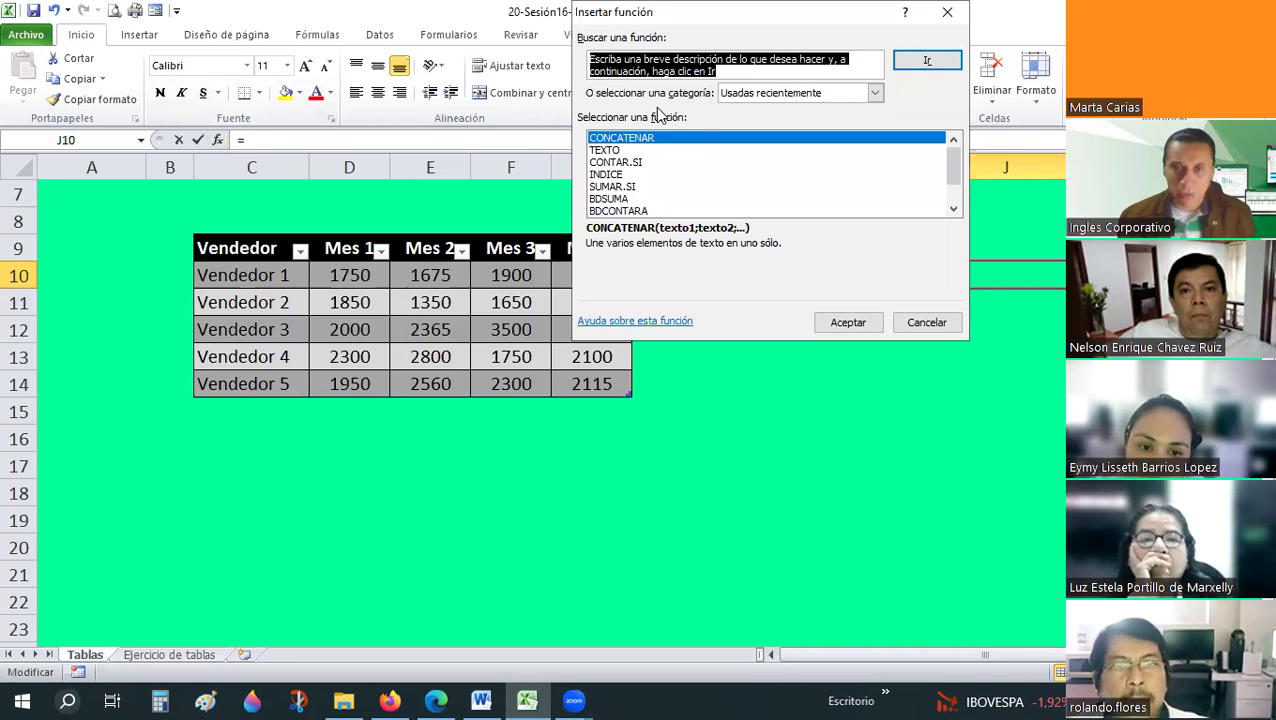
{"action": "type", "text": "CONSUL"}
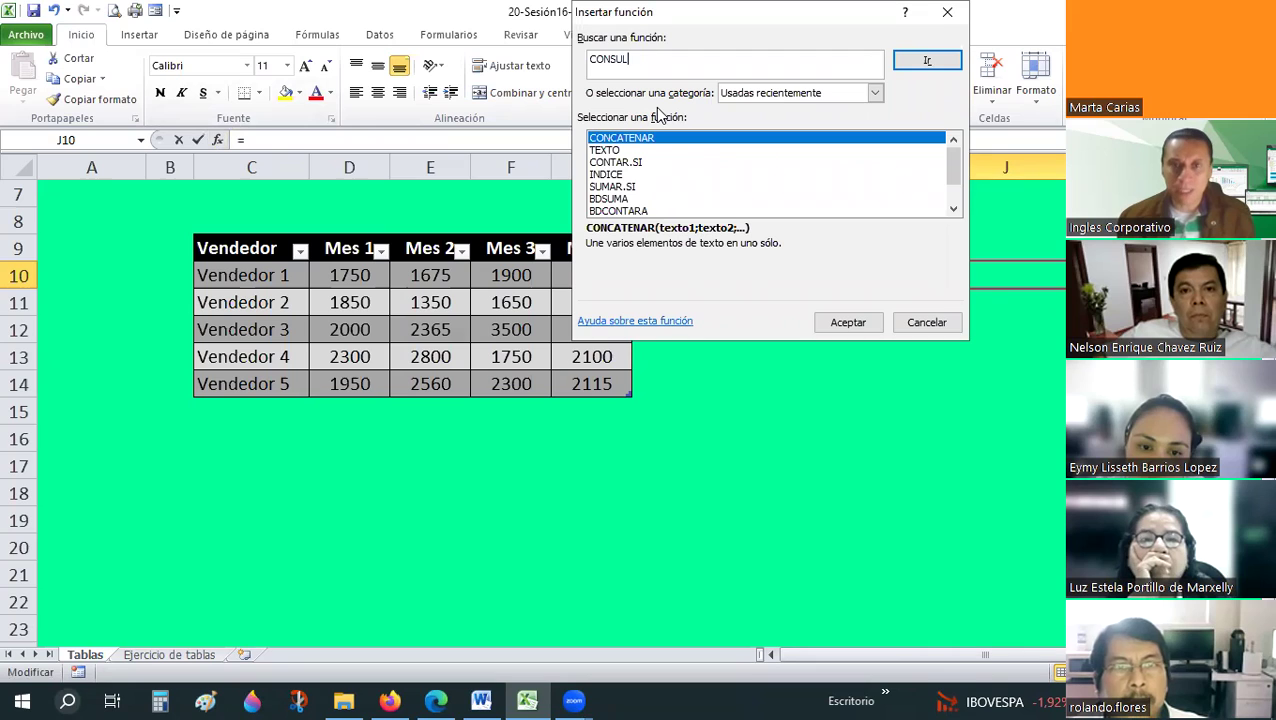
{"action": "key", "text": "Tab"}
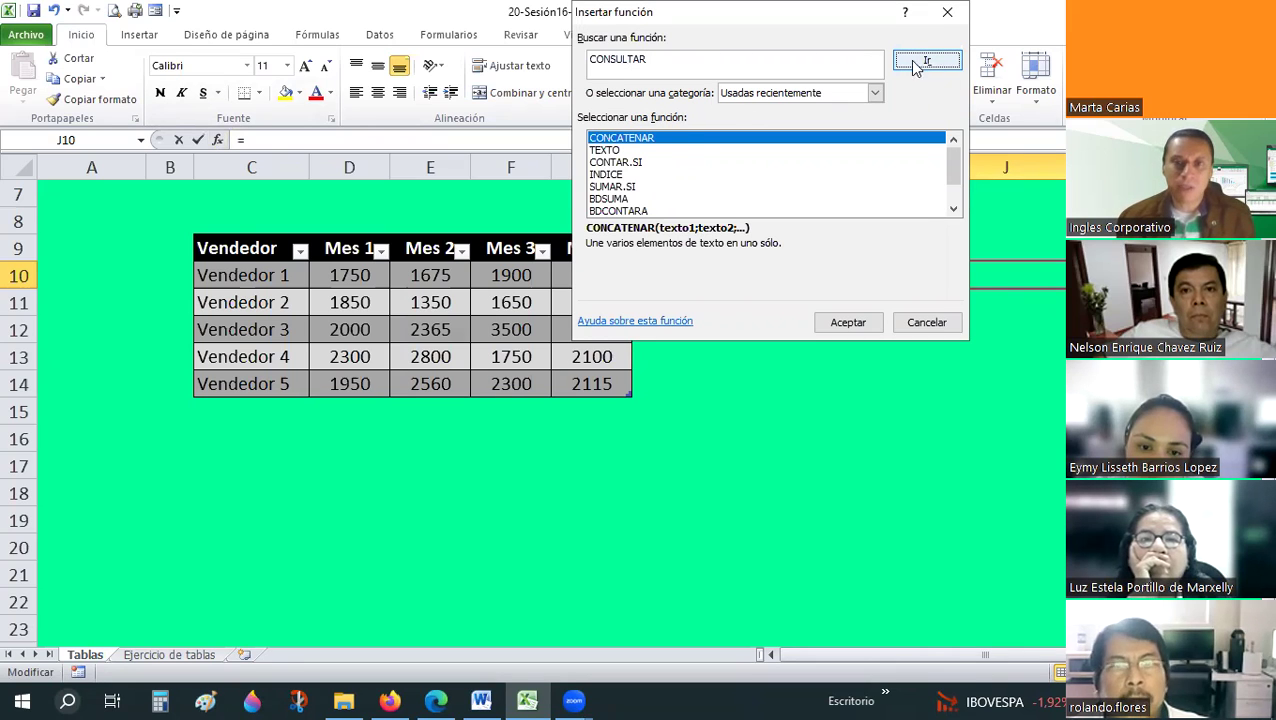
{"action": "left_click", "coordinate": [915, 63]}
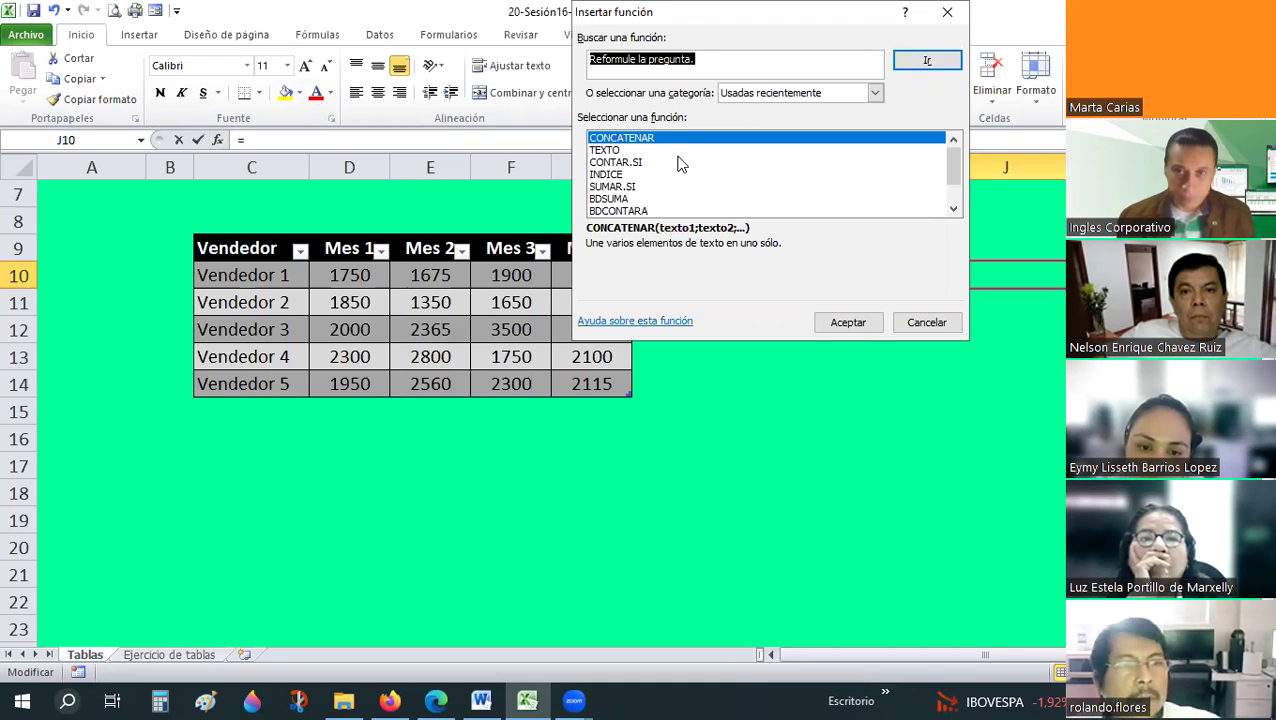
{"action": "type", "text": "CONSULTA"}
{"action": "key", "text": "Return"}
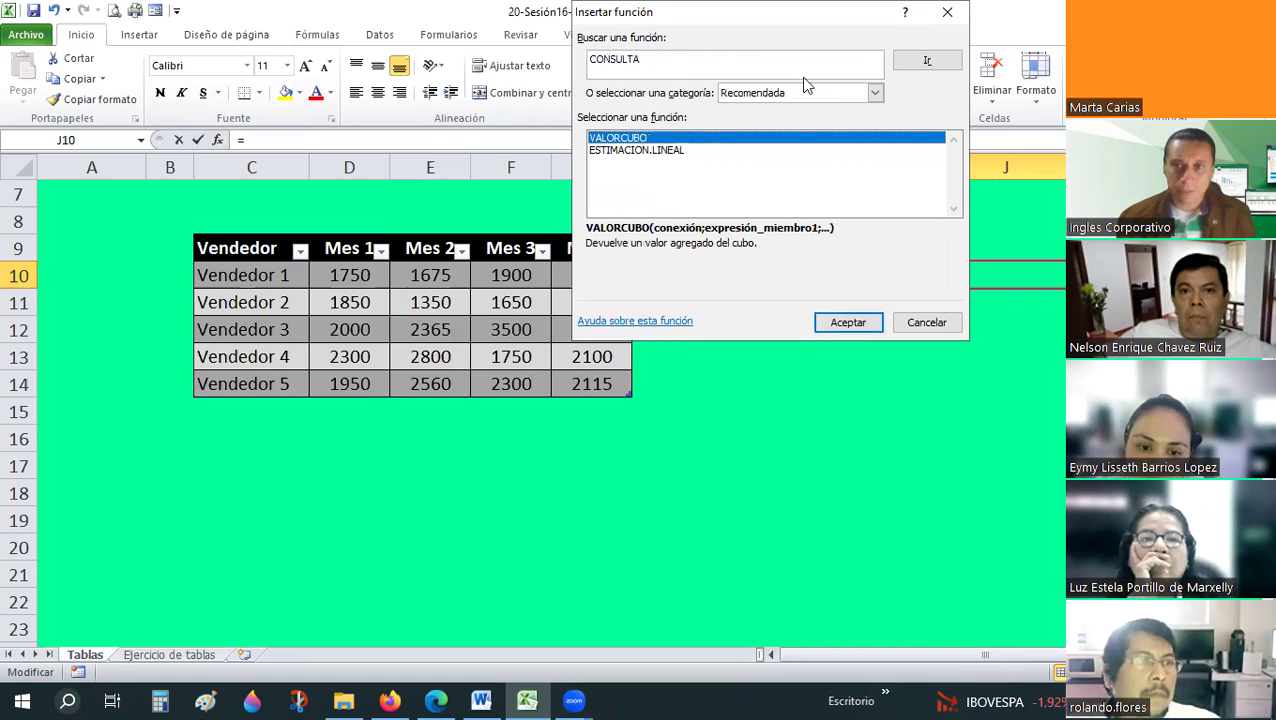
{"action": "left_click", "coordinate": [927, 60]}
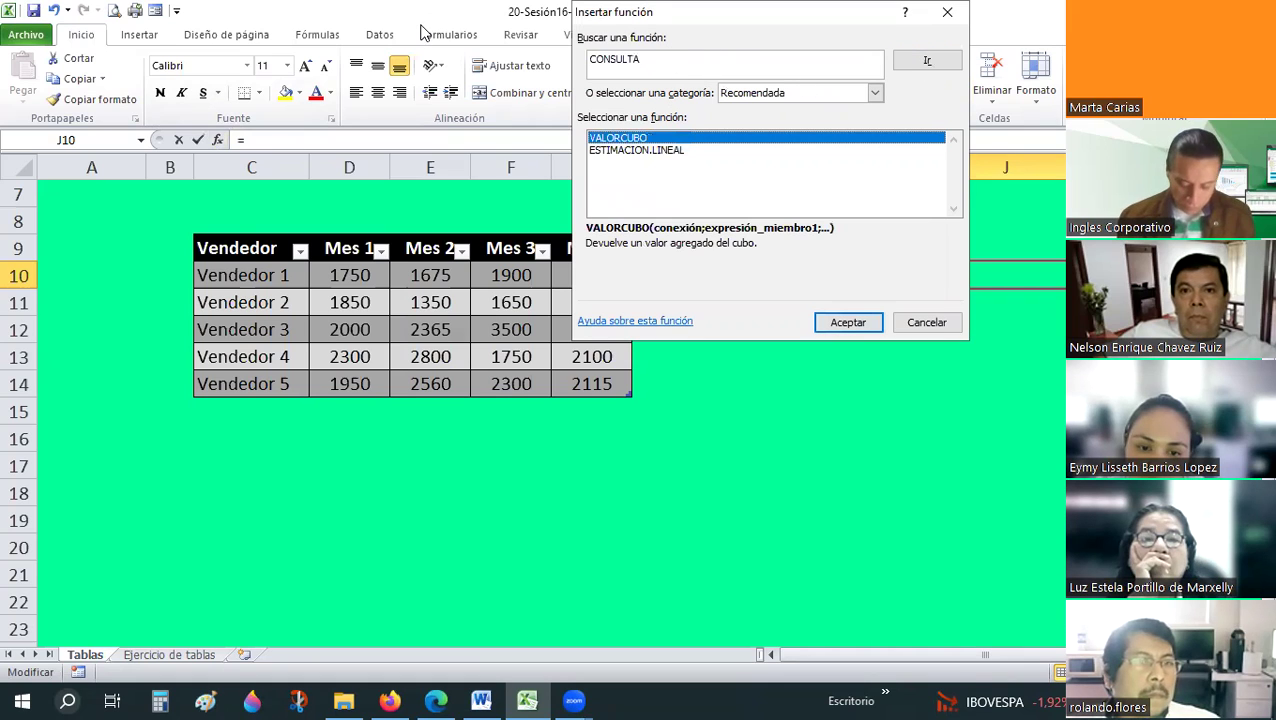
{"action": "key", "text": "alt+b"}
{"action": "type", "text": "BUSCARV"}
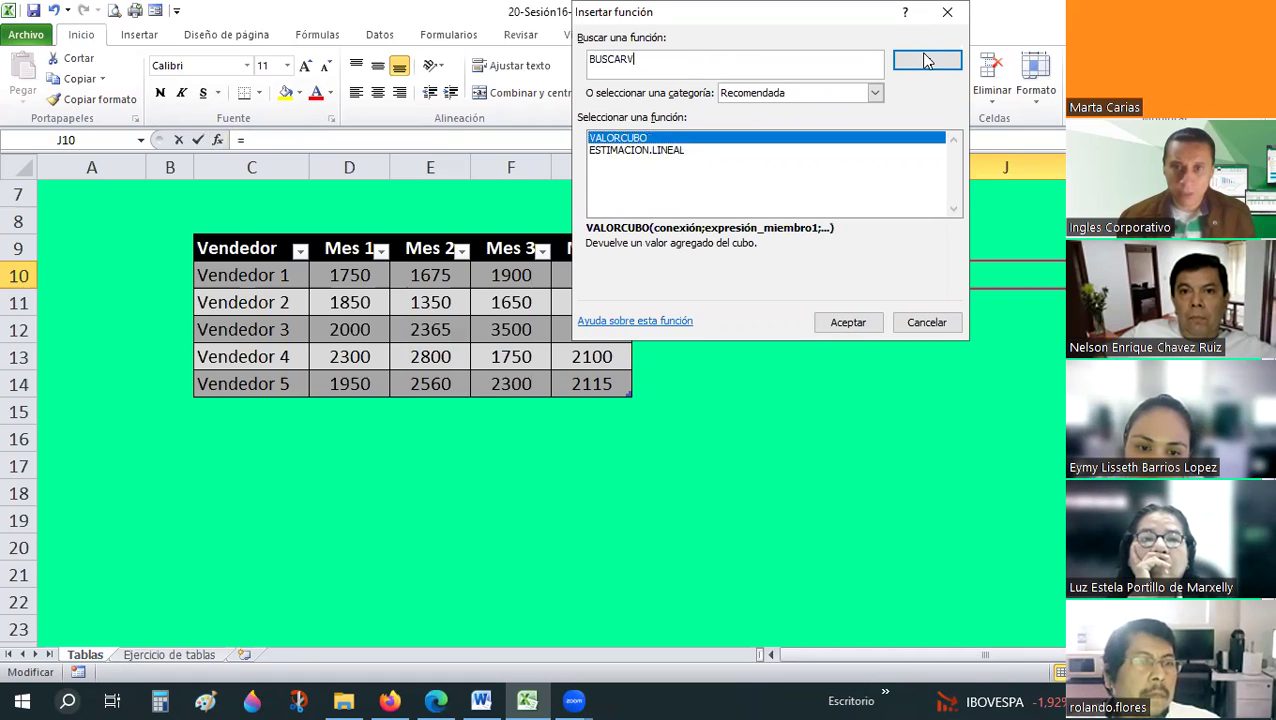
{"action": "key", "text": "Return"}
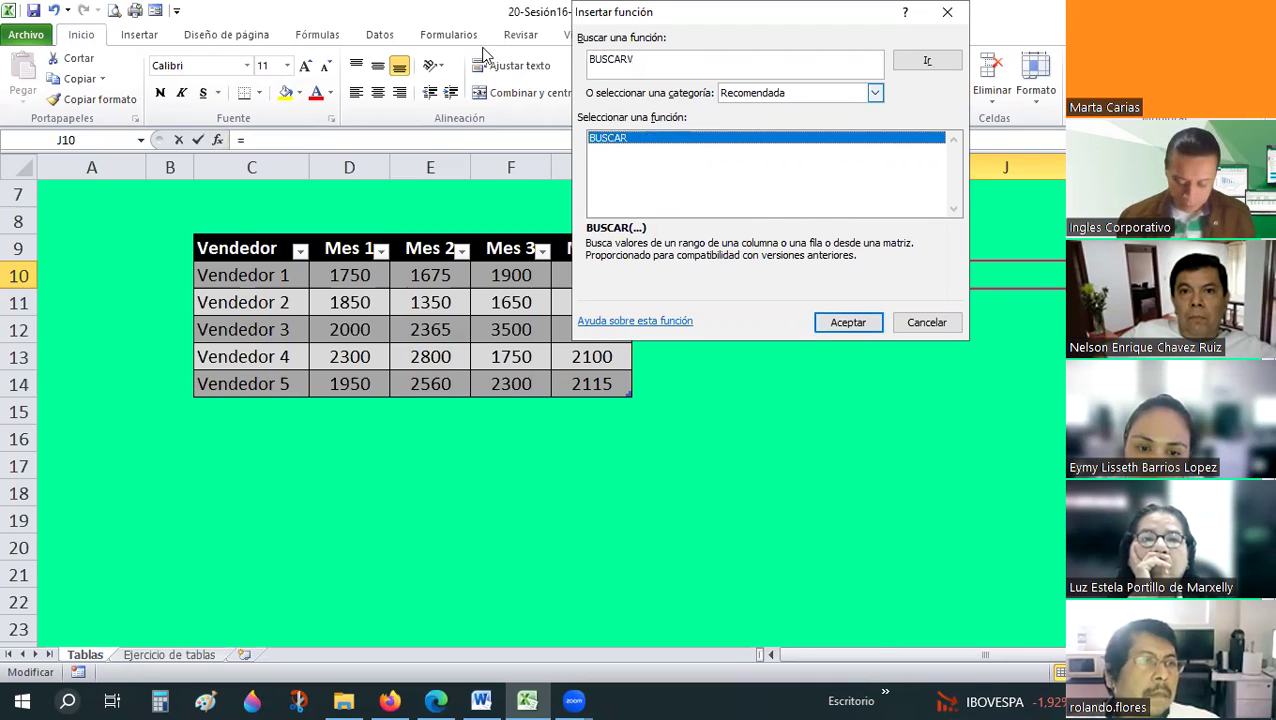
{"action": "key", "text": "alt+b"}
{"action": "type", "text": "CONSULTA"}
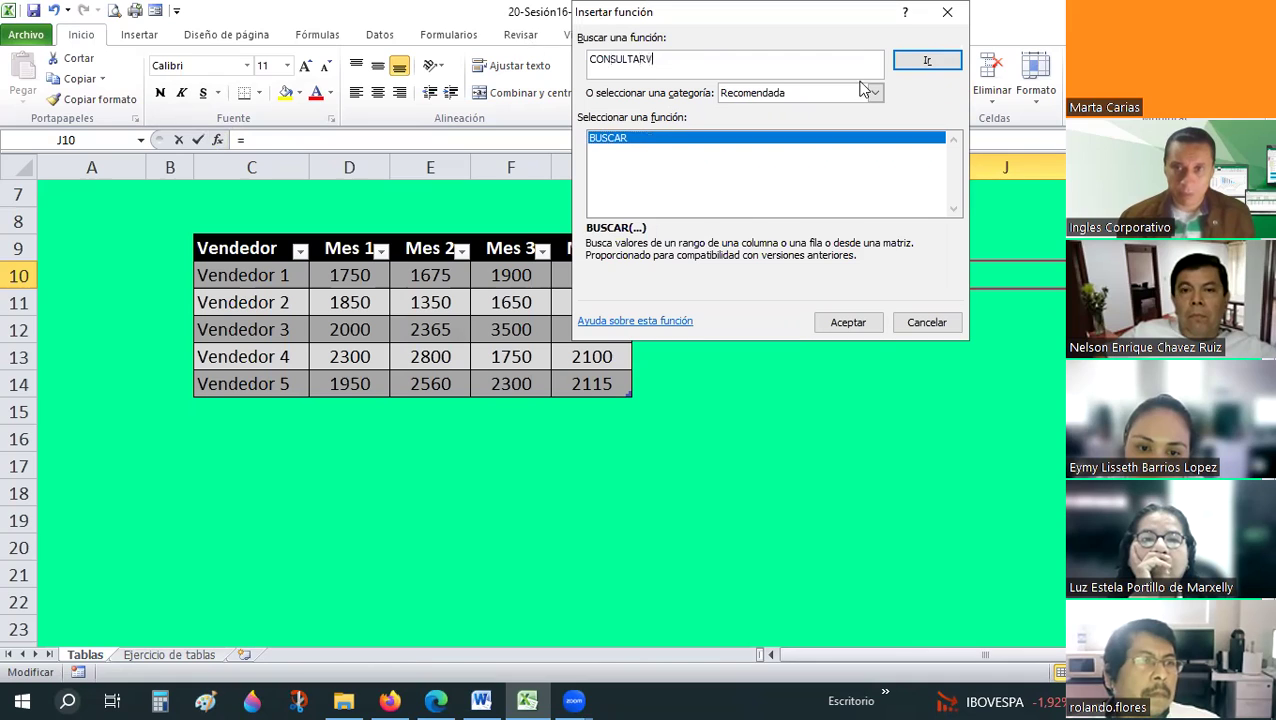
{"action": "left_click", "coordinate": [918, 62]}
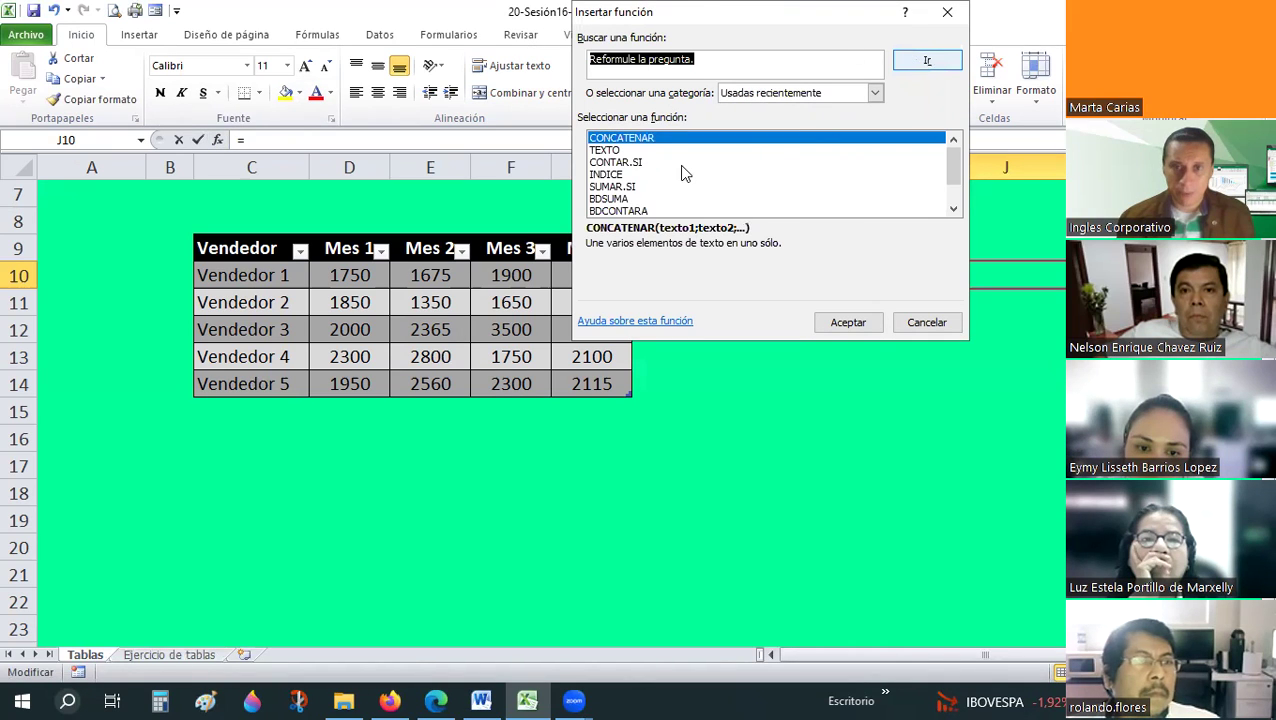
- Pick CONSULTAV from the Búsqueda y referencia category and insert it
{"action": "scroll", "coordinate": [815, 140], "scroll_direction": "down", "scroll_amount": 1}
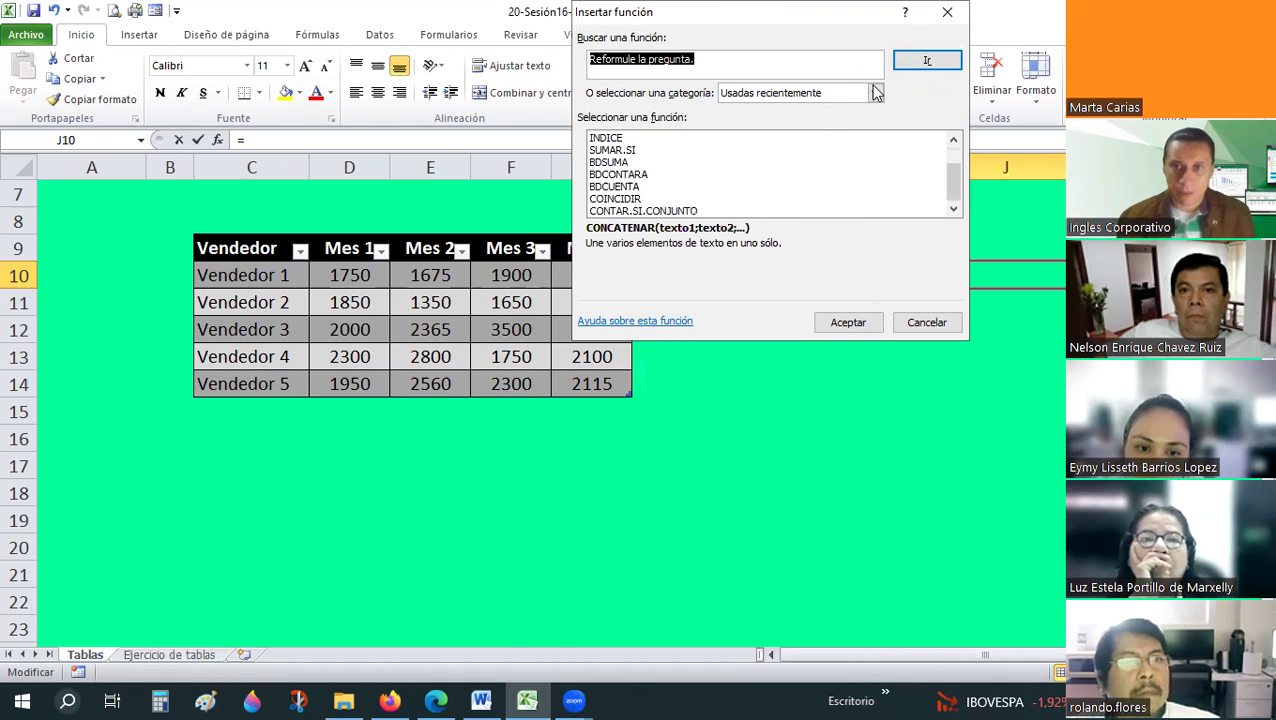
{"action": "left_click", "coordinate": [812, 92]}
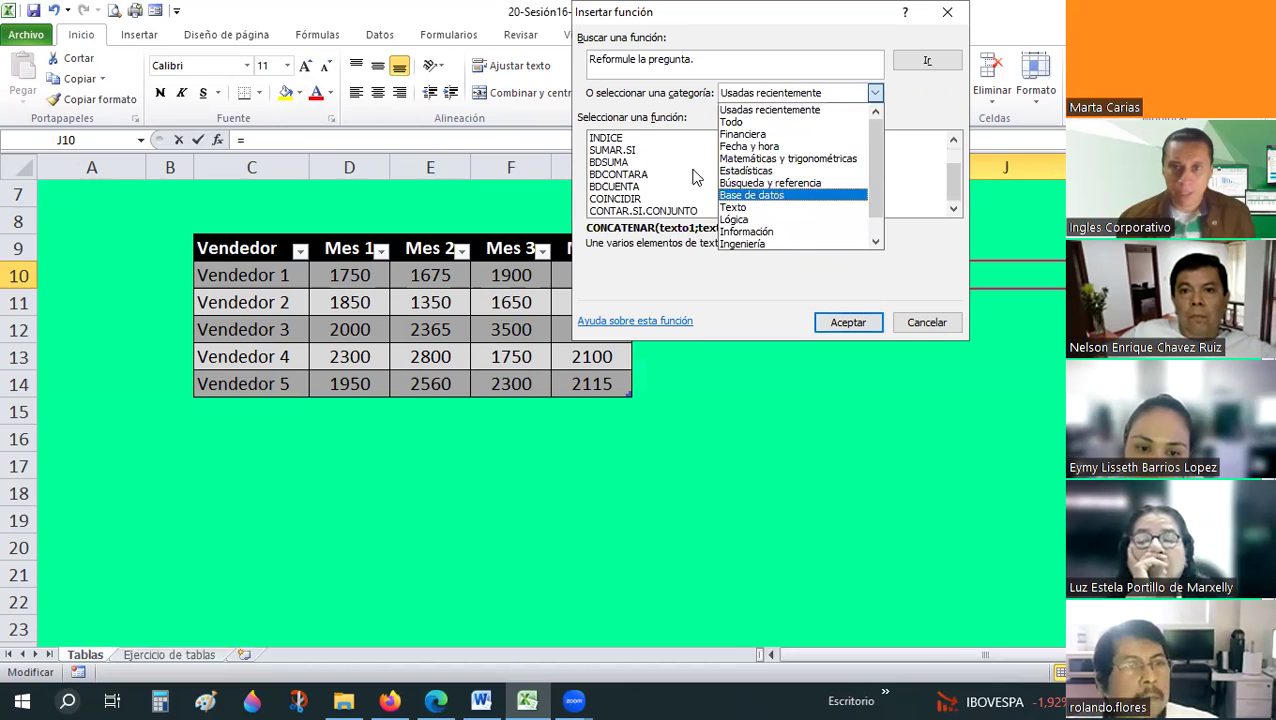
{"action": "left_click", "coordinate": [770, 183]}
{"action": "scroll", "coordinate": [665, 168], "scroll_direction": "down", "scroll_amount": 1}
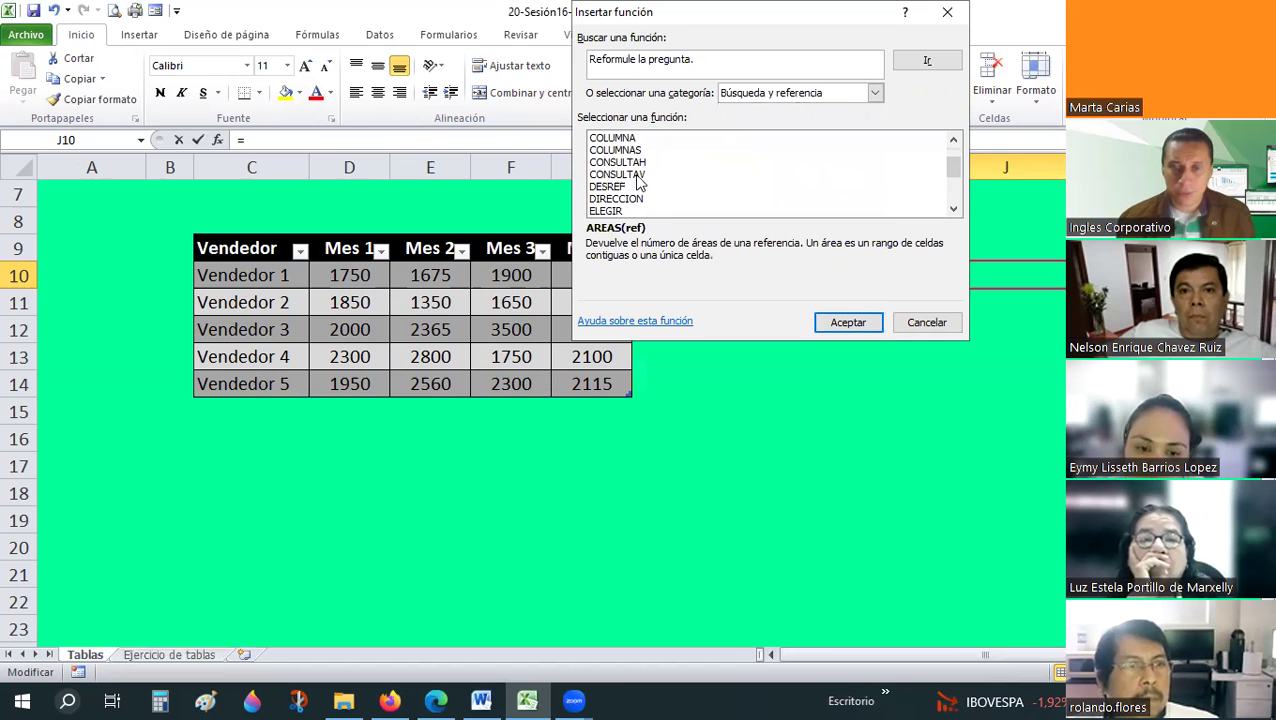
{"action": "left_click", "coordinate": [637, 175]}
{"action": "left_click", "coordinate": [872, 322]}
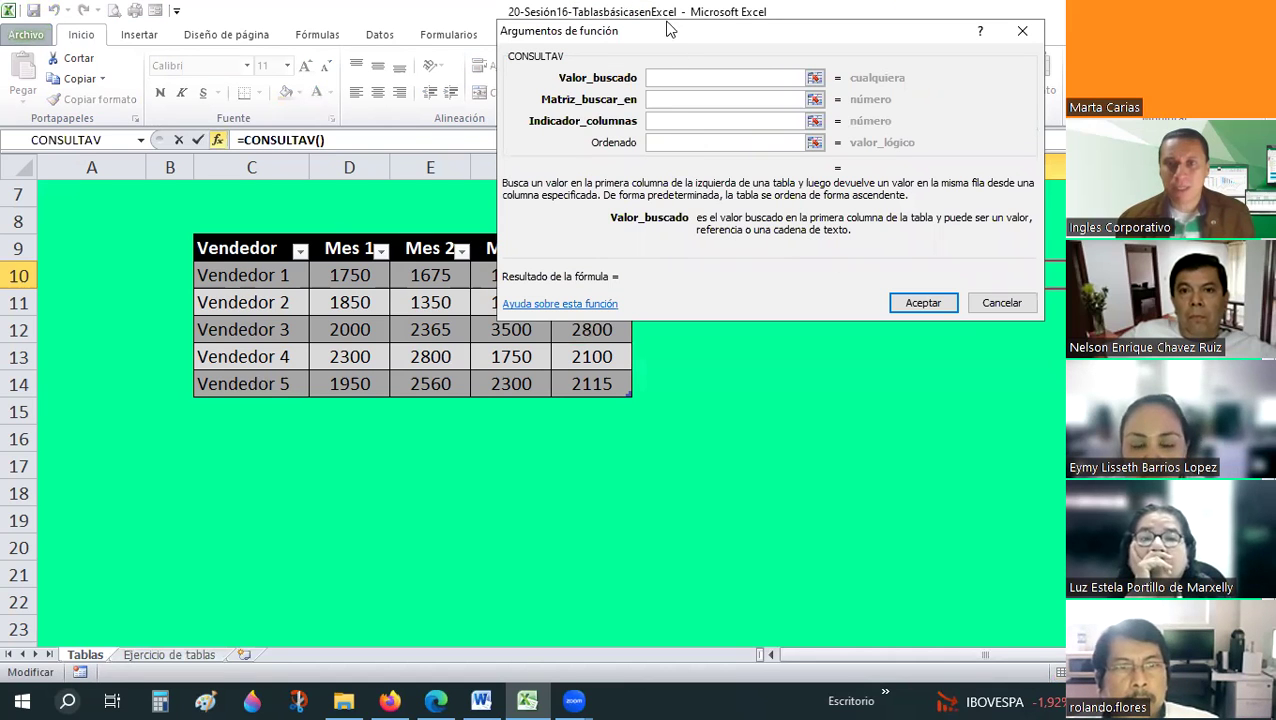
- Enter I10 as the lookup value and type TABLAVENTAS as the lookup range
{"action": "type", "text": "I10"}
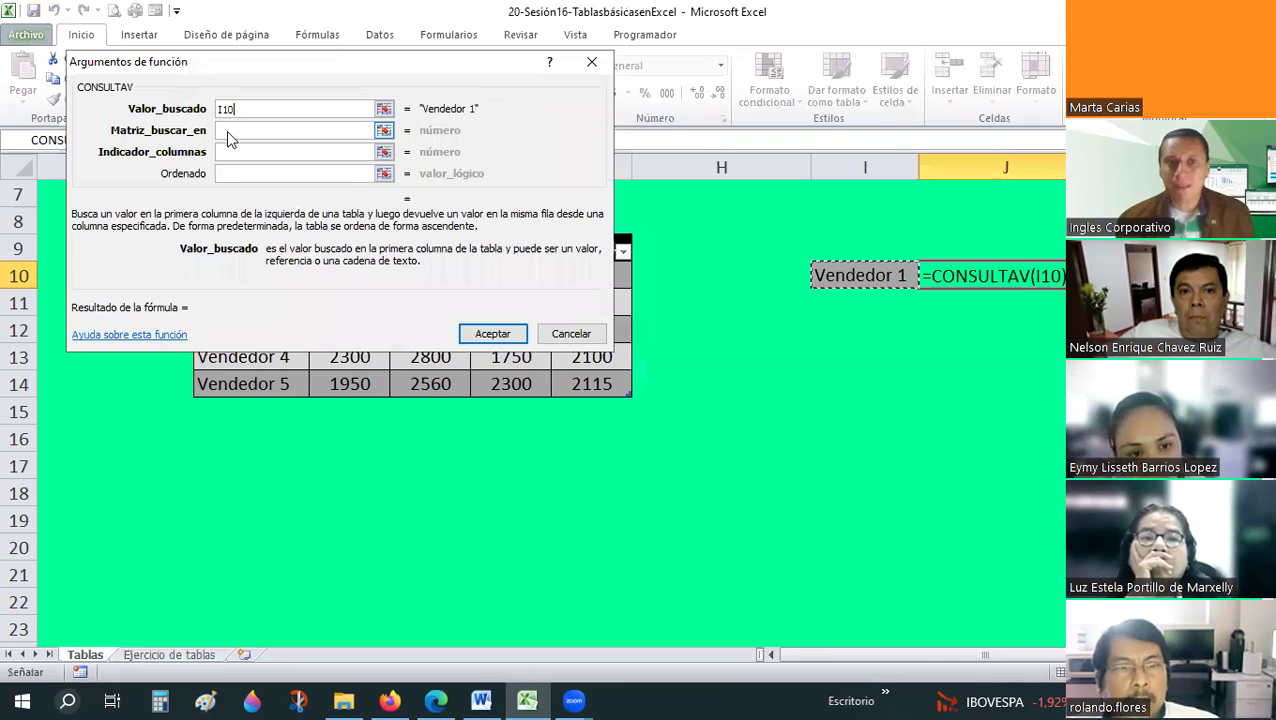
{"action": "left_click", "coordinate": [241, 135]}
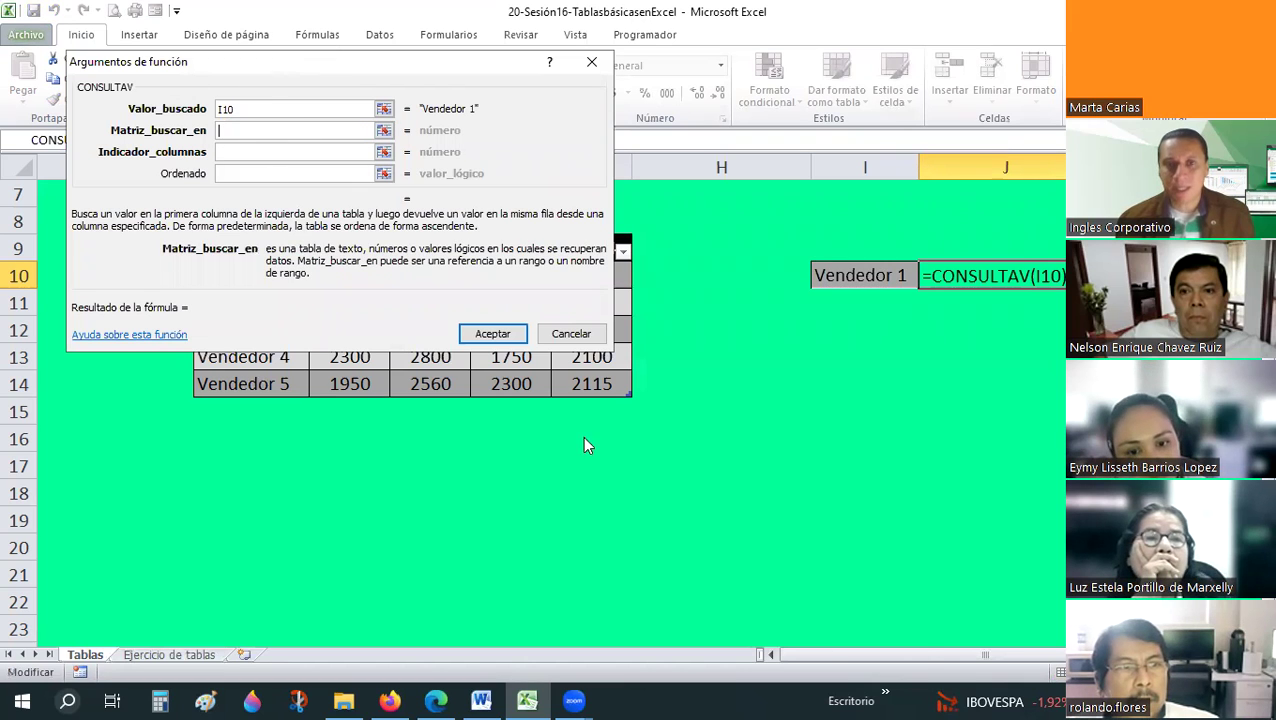
{"action": "left_click_drag", "start_coordinate": [500, 291], "coordinate": [814, 672]}
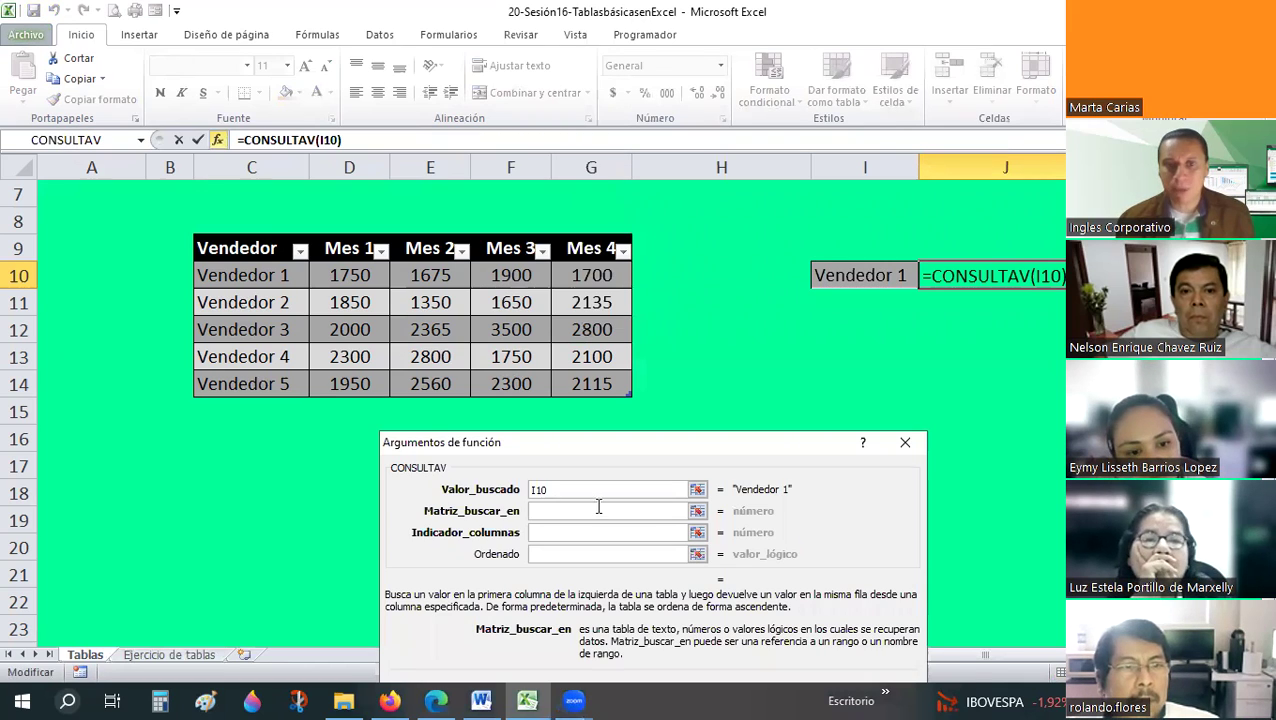
{"action": "type", "text": "TABLAS"}
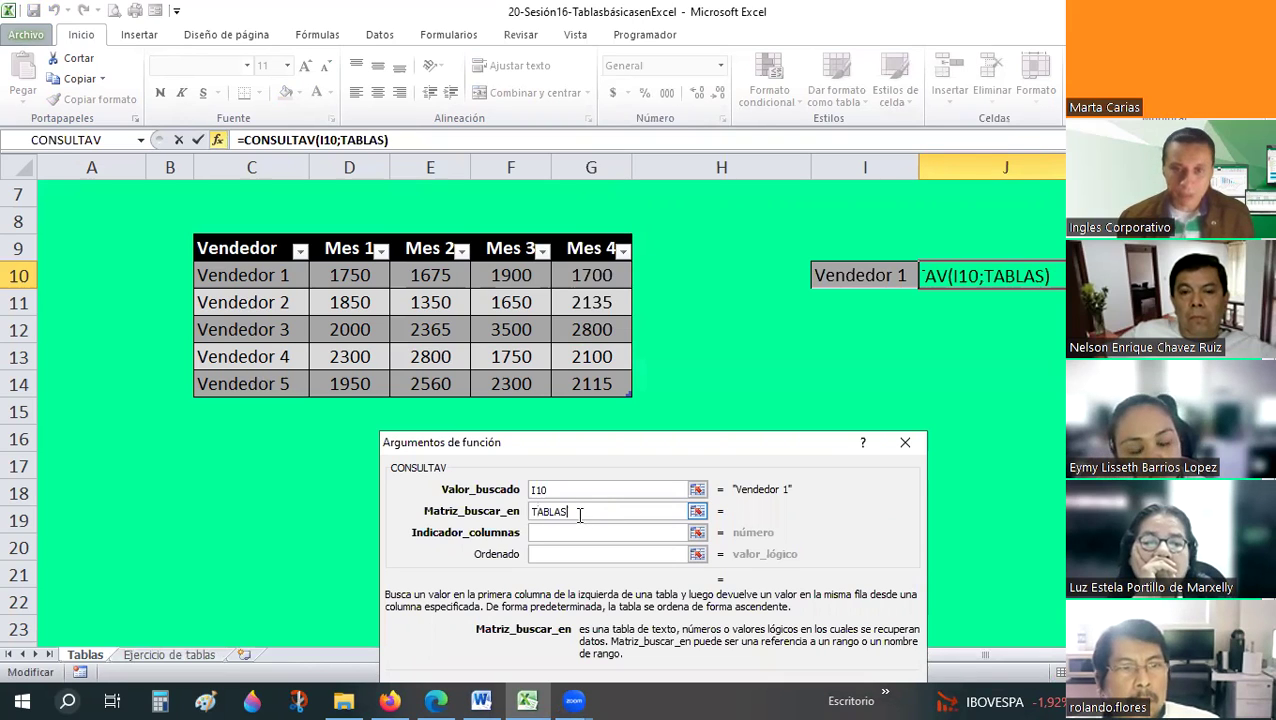
{"action": "key", "text": "BackSpace"}
{"action": "type", "text": "VENTAS"}
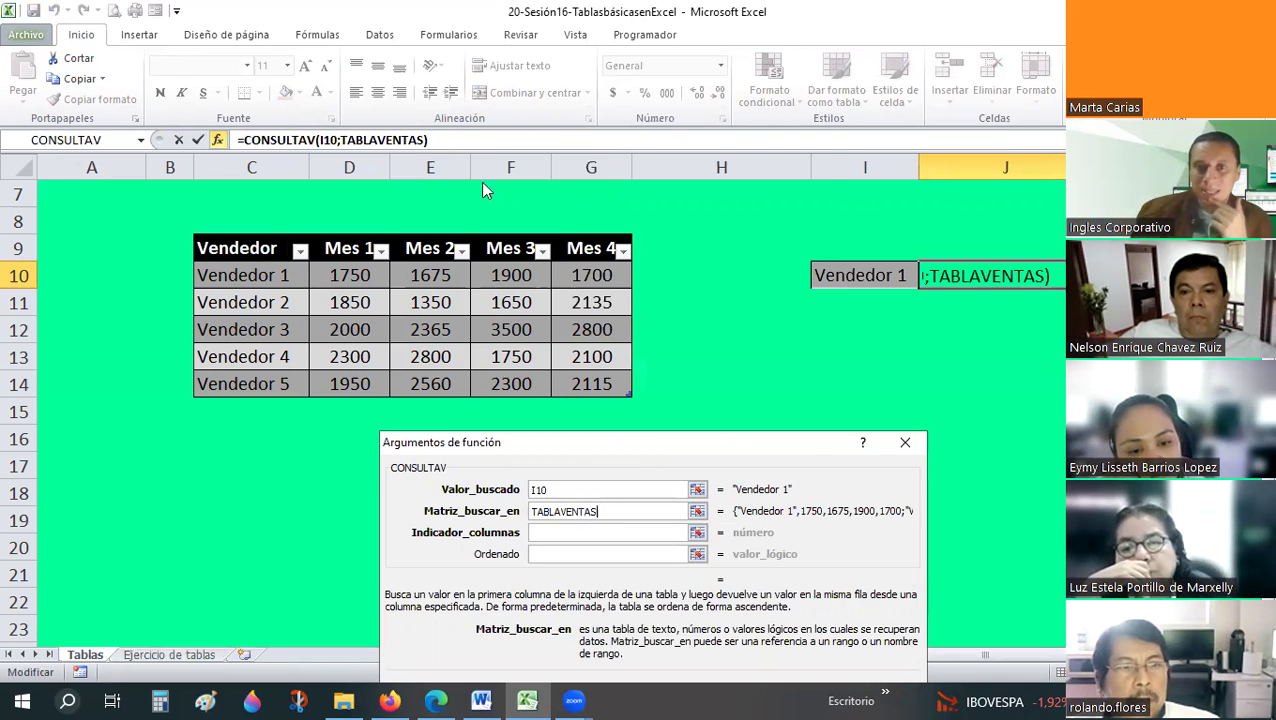
- Move the arguments dialog aside, select the sales table, then clear the range argument
{"action": "left_click_drag", "start_coordinate": [572, 442], "coordinate": [480, 106]}
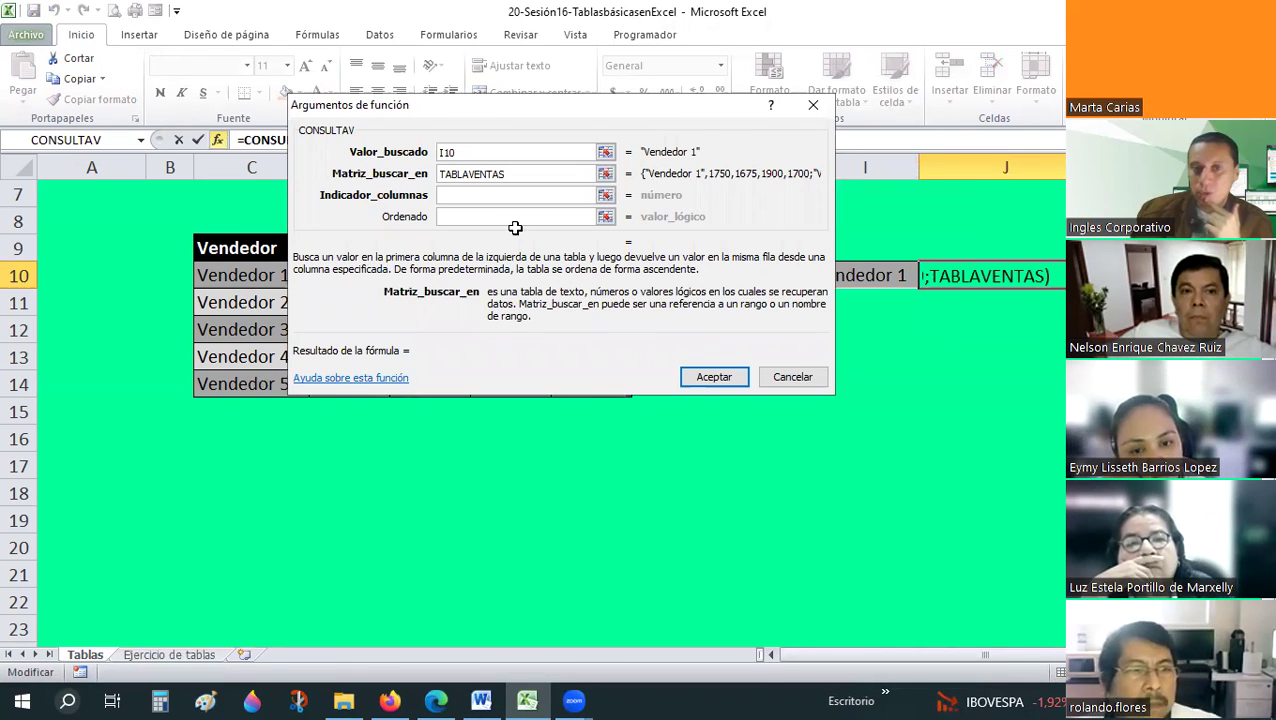
{"action": "left_click_drag", "start_coordinate": [515, 222], "coordinate": [827, 130]}
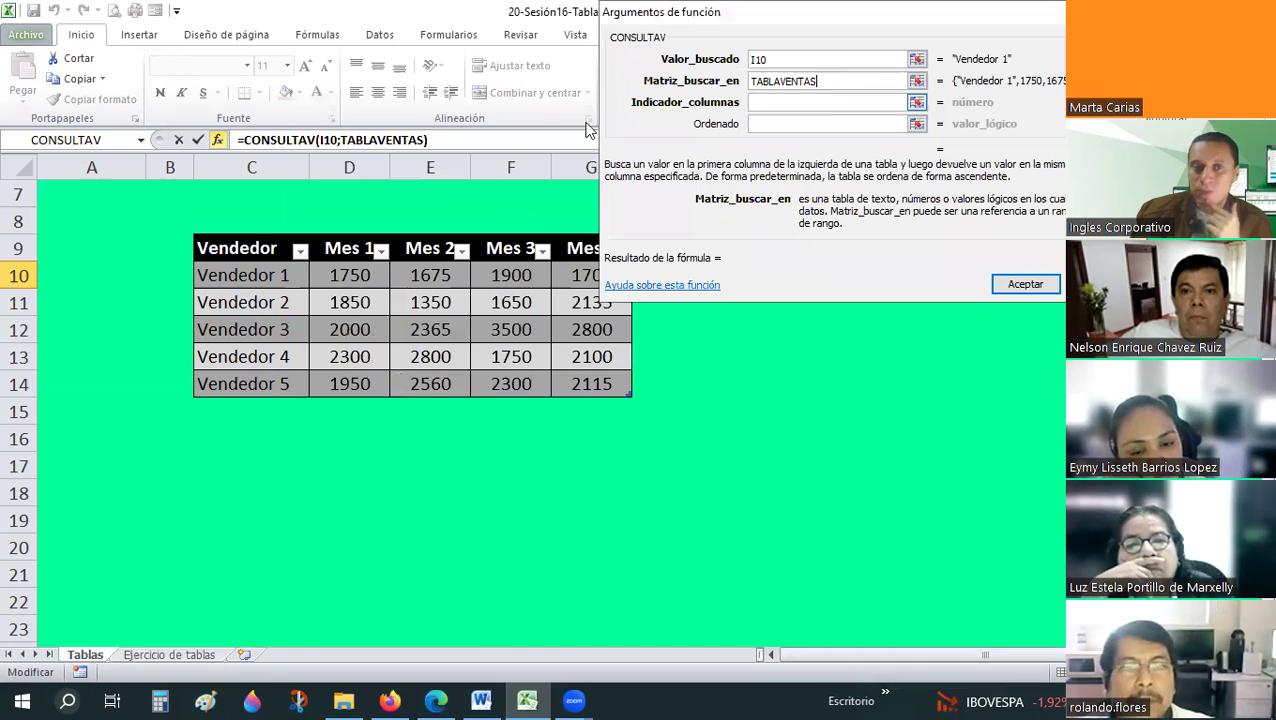
{"action": "key", "text": "shift+Left"}
{"action": "key", "text": "shift+Left"}
{"action": "key", "text": "shift+Left"}
{"action": "left_click_drag", "start_coordinate": [230, 248], "coordinate": [614, 387]}
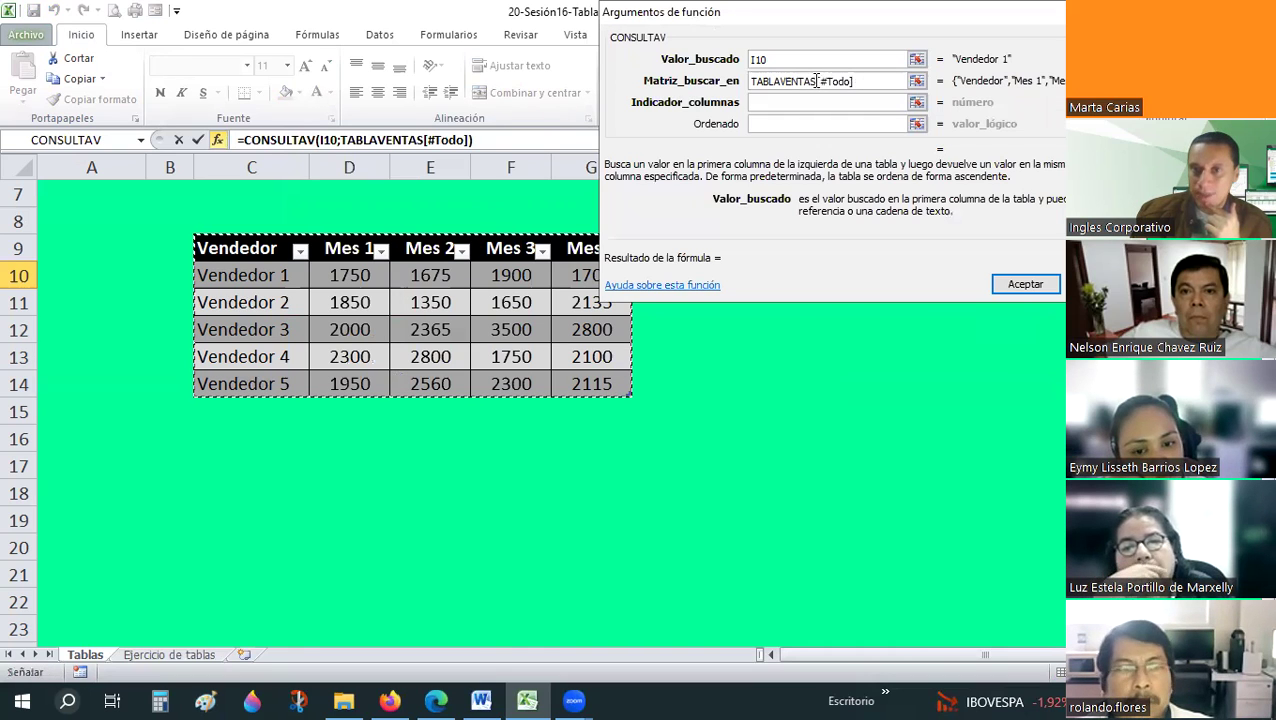
{"action": "left_click", "coordinate": [684, 81]}
{"action": "key", "text": "Delete"}
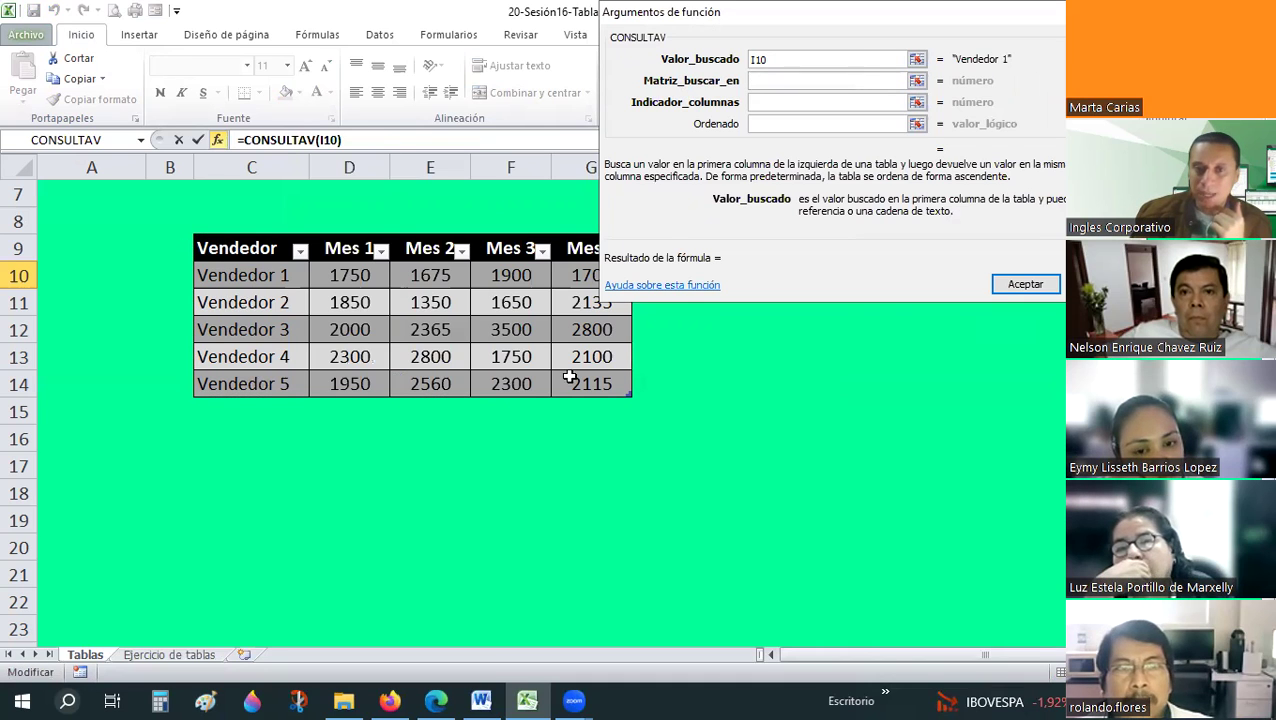
- Set the lookup range to TABLAVENTAS, after trying the table selection and C9:G14
{"action": "left_click_drag", "start_coordinate": [569, 377], "coordinate": [589, 388]}
{"action": "left_click_drag", "start_coordinate": [859, 125], "coordinate": [796, 81]}
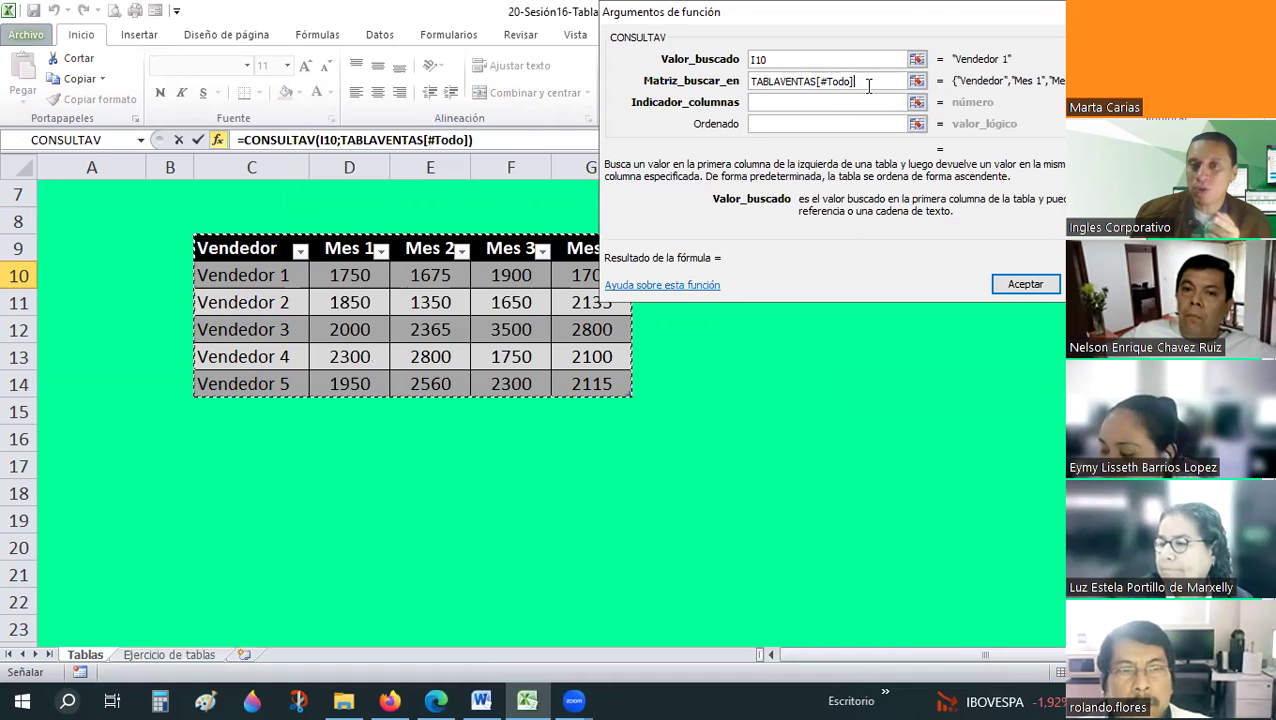
{"action": "double_click", "coordinate": [817, 83]}
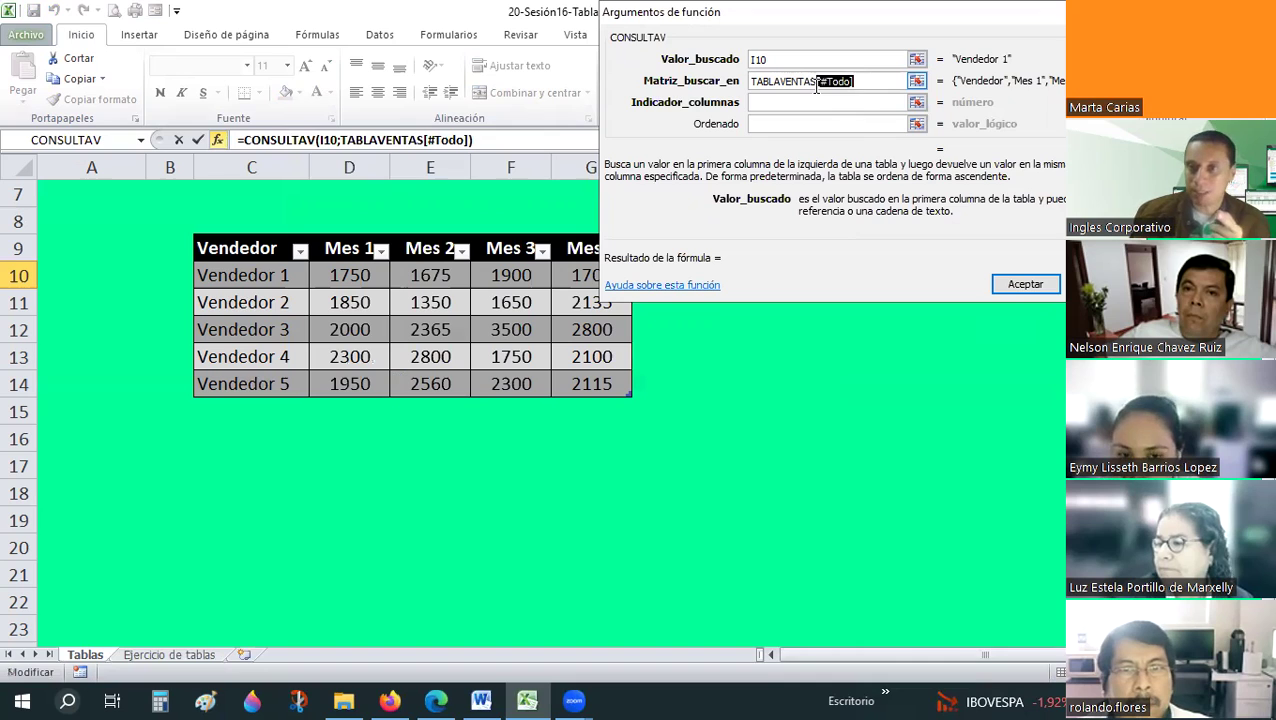
{"action": "key", "text": "BackSpace"}
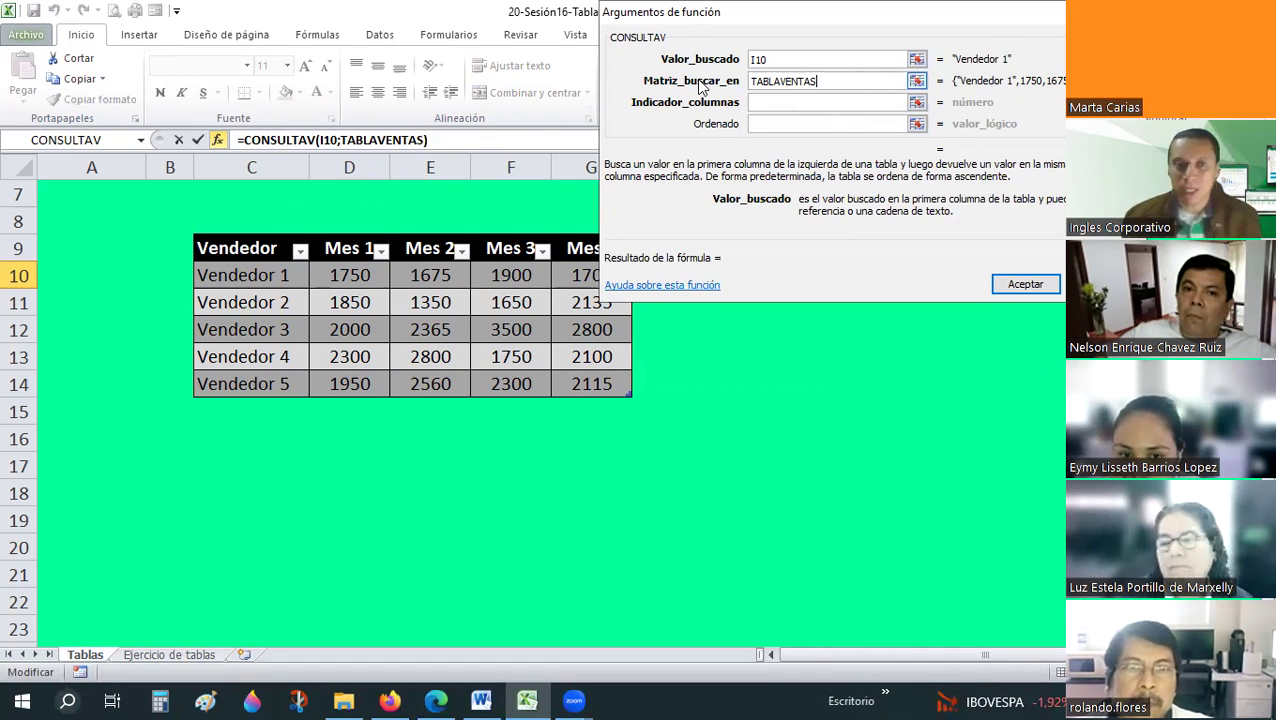
{"action": "left_click_drag", "start_coordinate": [818, 84], "coordinate": [701, 88]}
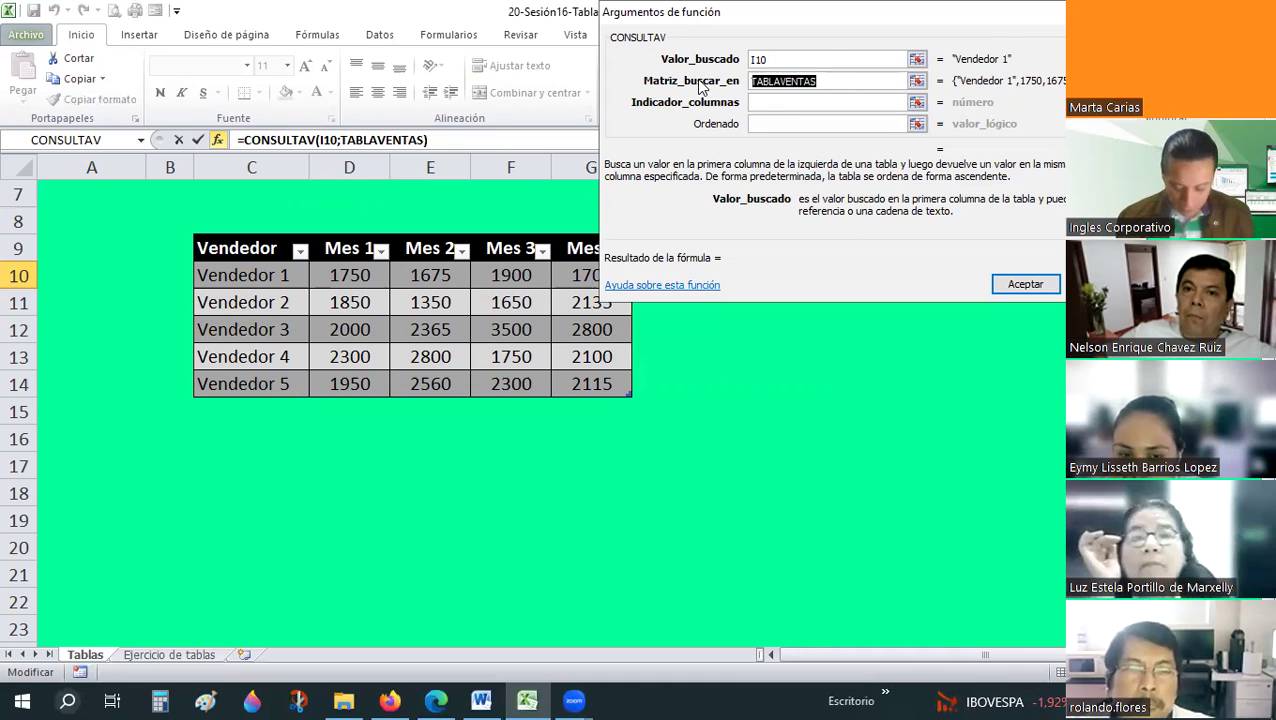
{"action": "type", "text": "C9:"}
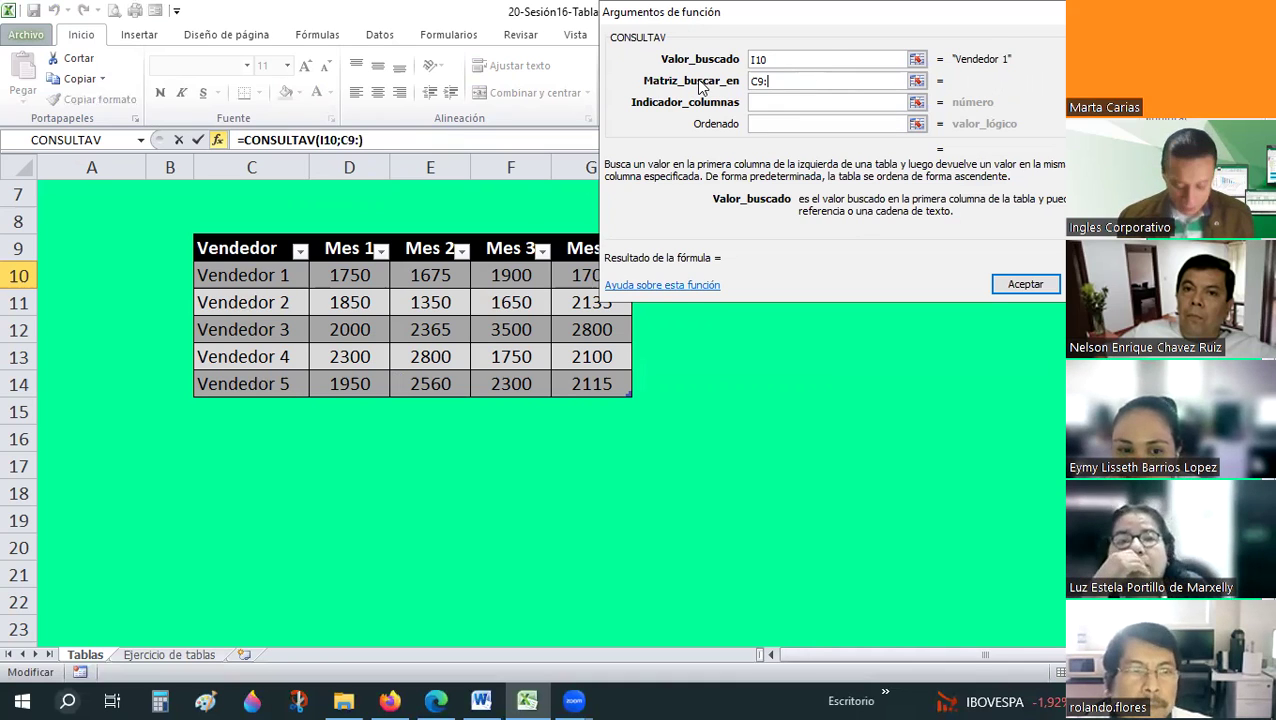
{"action": "type", "text": "G14"}
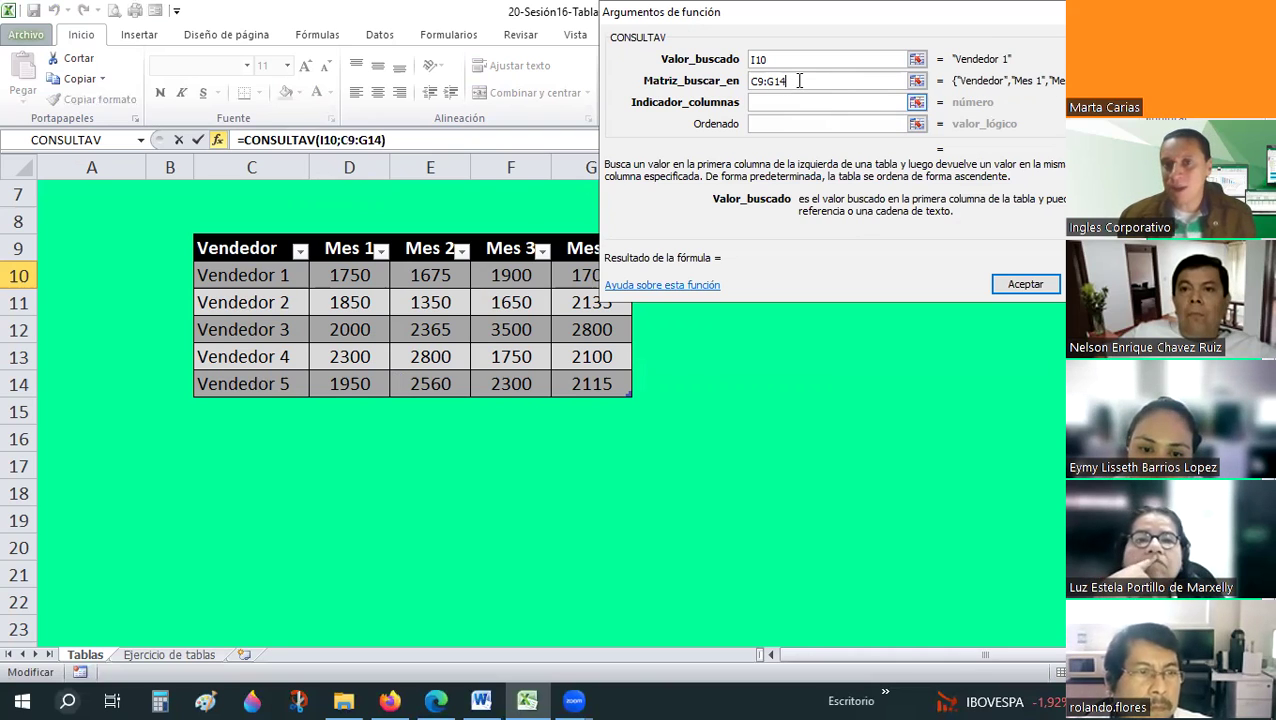
{"action": "key", "text": "ctrl+a"}
{"action": "type", "text": "TAB"}
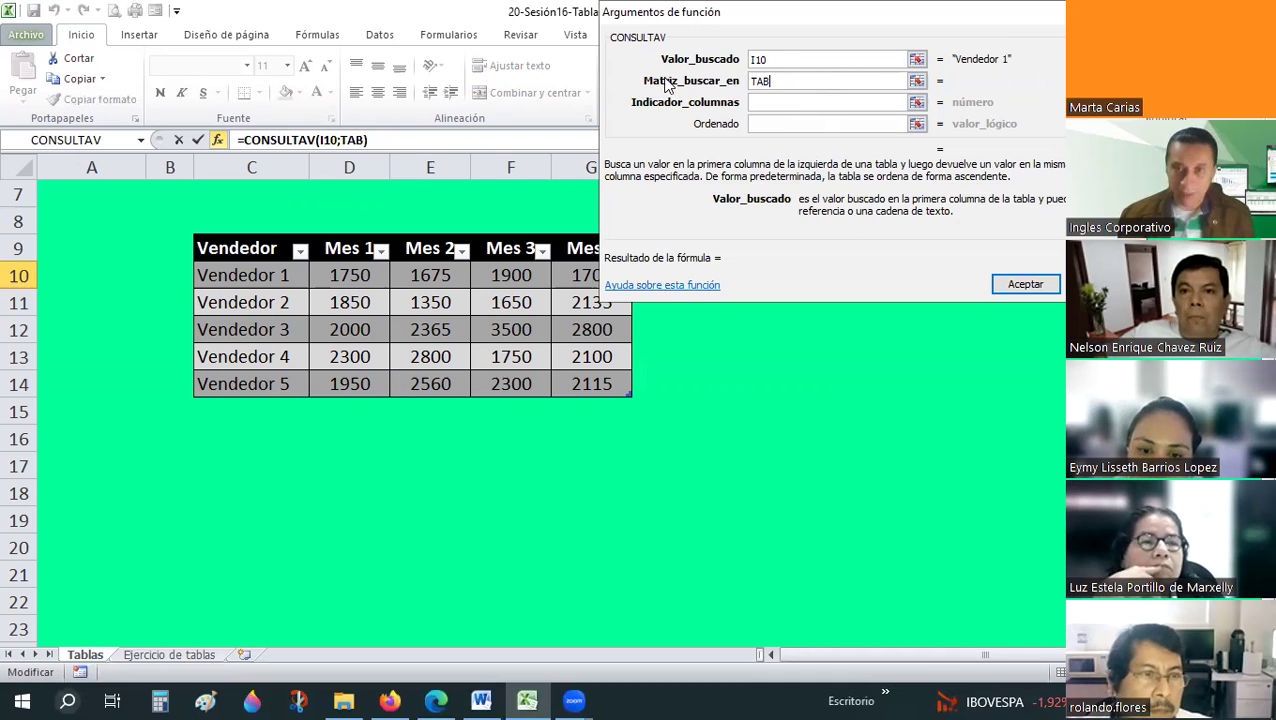
{"action": "type", "text": "LAVENTAS"}
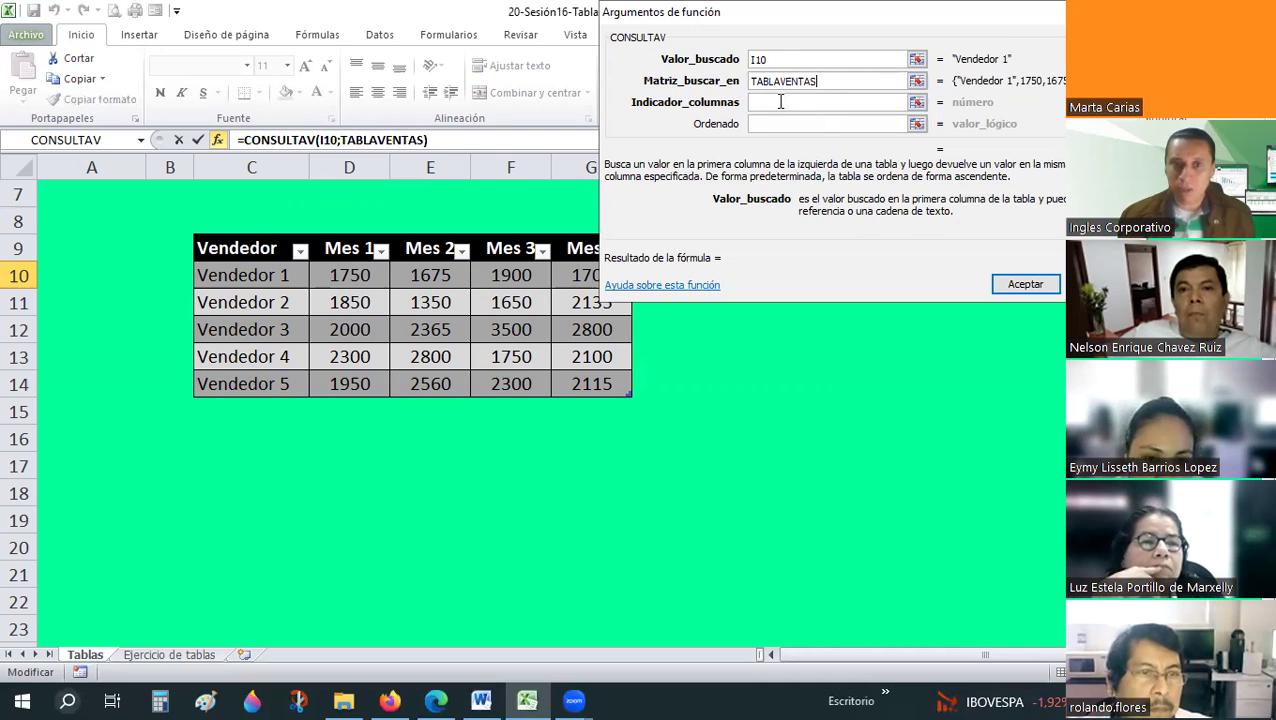
- Set column index 2 and match type 0, and finish the CONSULTAV formula
{"action": "left_click", "coordinate": [780, 102]}
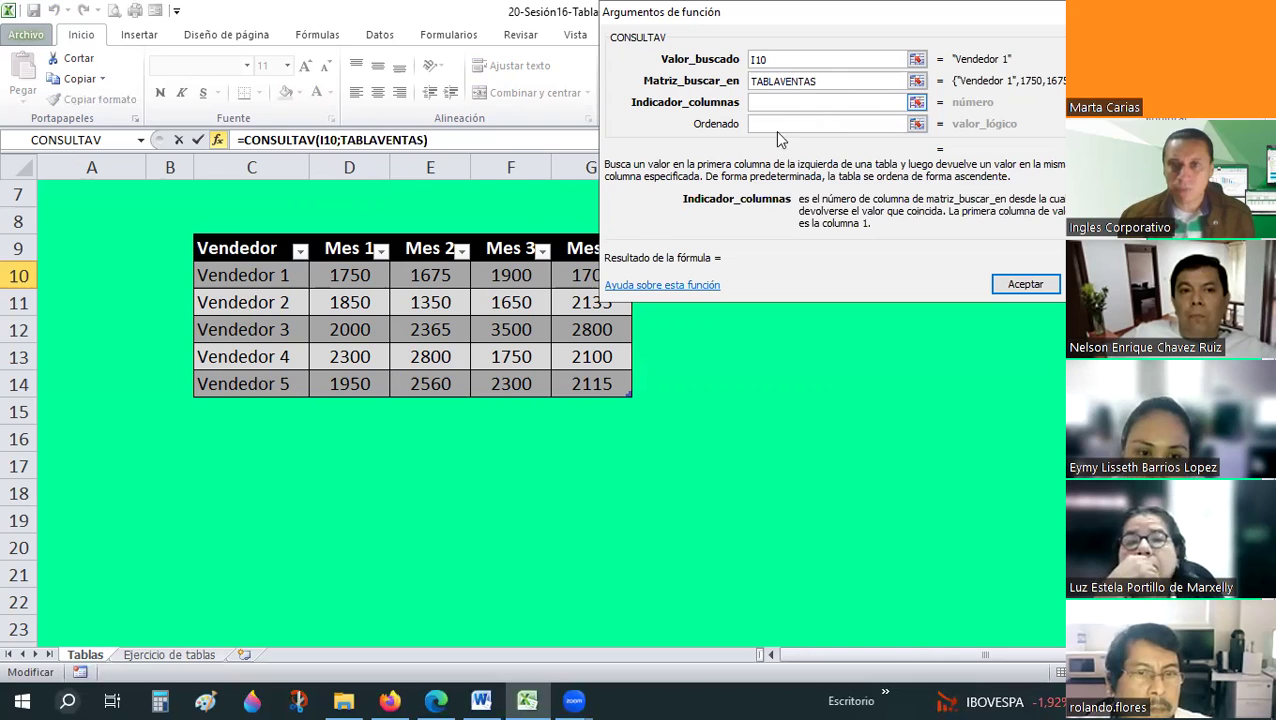
{"action": "type", "text": "W"}
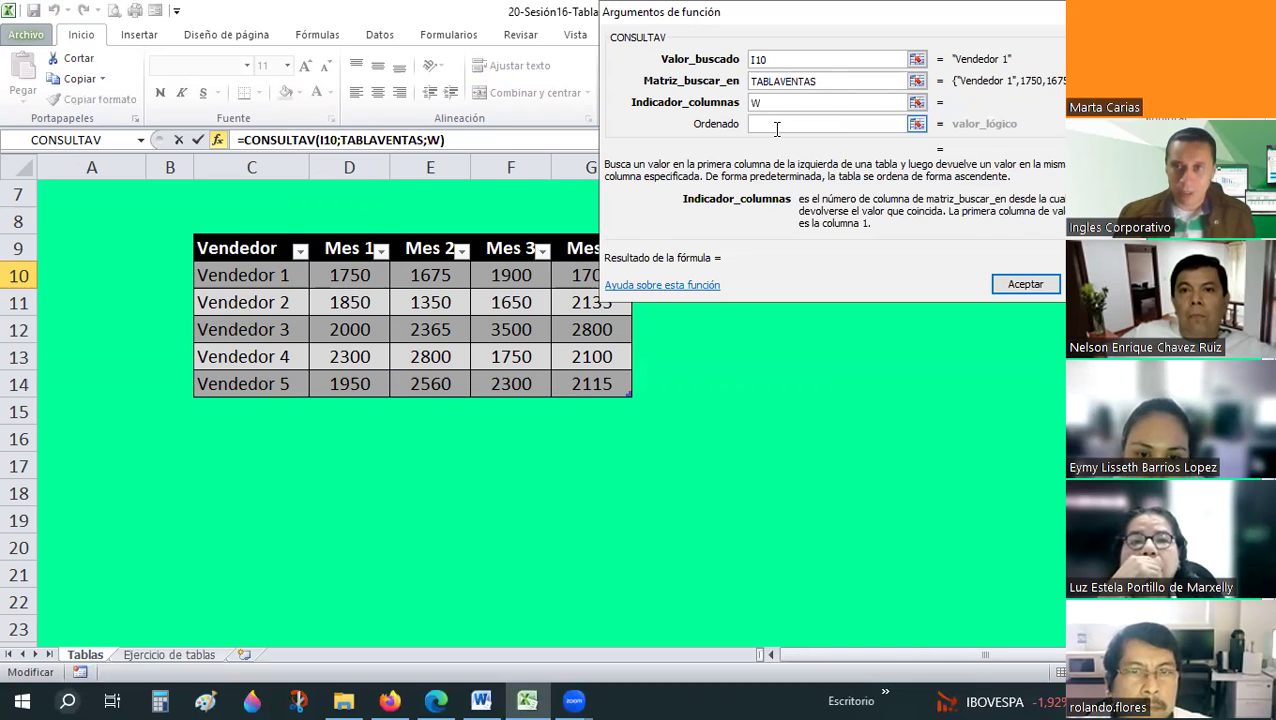
{"action": "key", "text": "BackSpace"}
{"action": "type", "text": "2"}
{"action": "left_click", "coordinate": [777, 124]}
{"action": "type", "text": "0"}
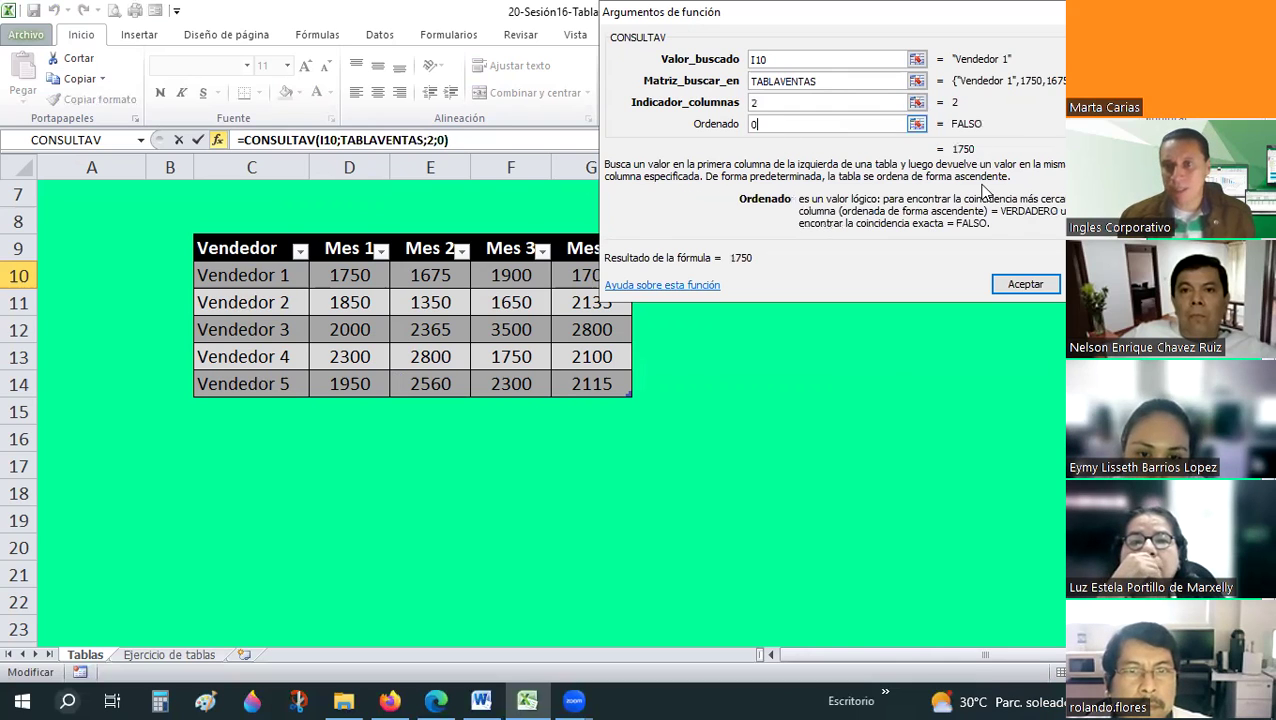
{"action": "left_click", "coordinate": [997, 284]}
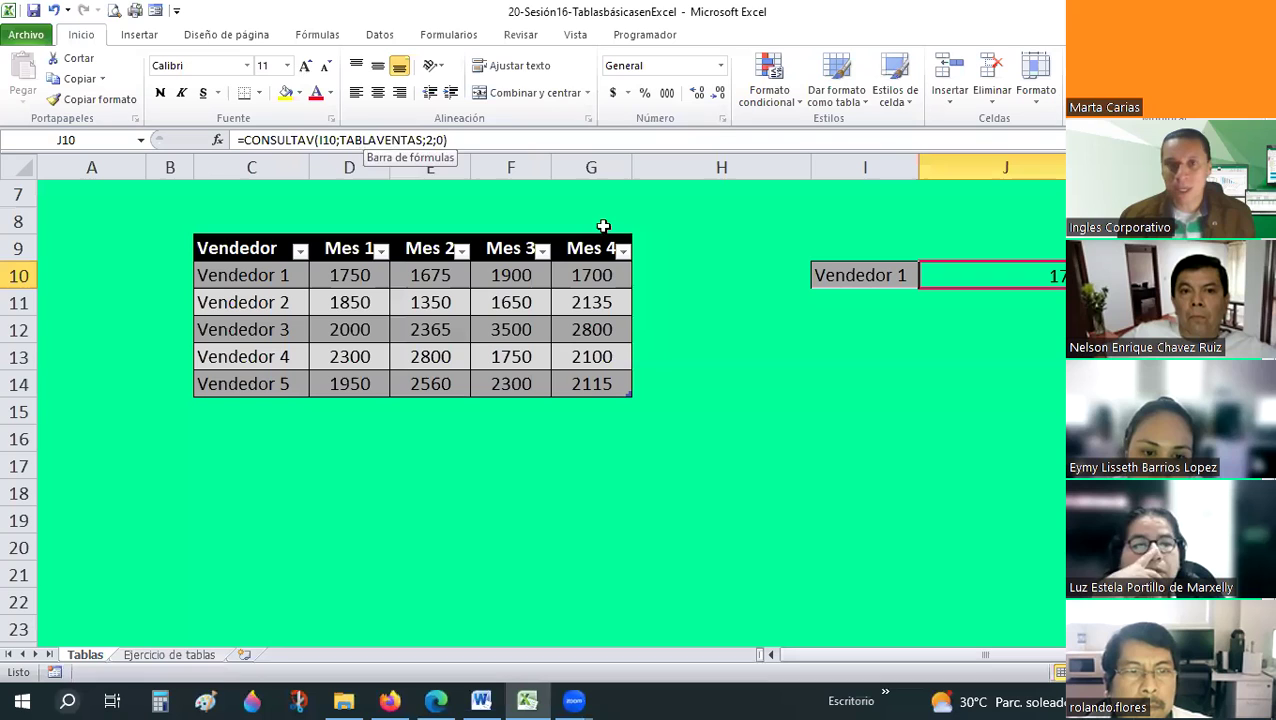
- Look over the Insertar and Diseño tabs, select C9:H14, then open the Ejercicio de tablas sheet
{"action": "key", "text": "Left"}
{"action": "key", "text": "Left"}
{"action": "key", "text": "Left"}
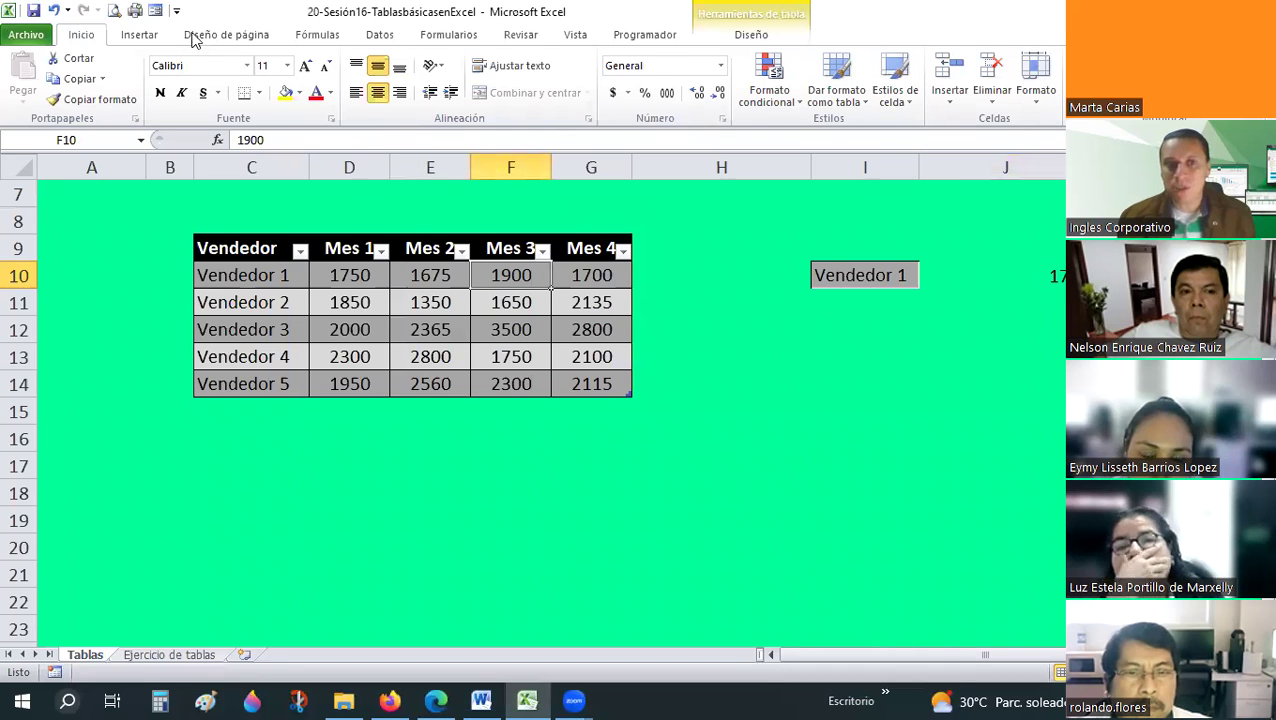
{"action": "left_click", "coordinate": [195, 37]}
{"action": "left_click", "coordinate": [137, 35]}
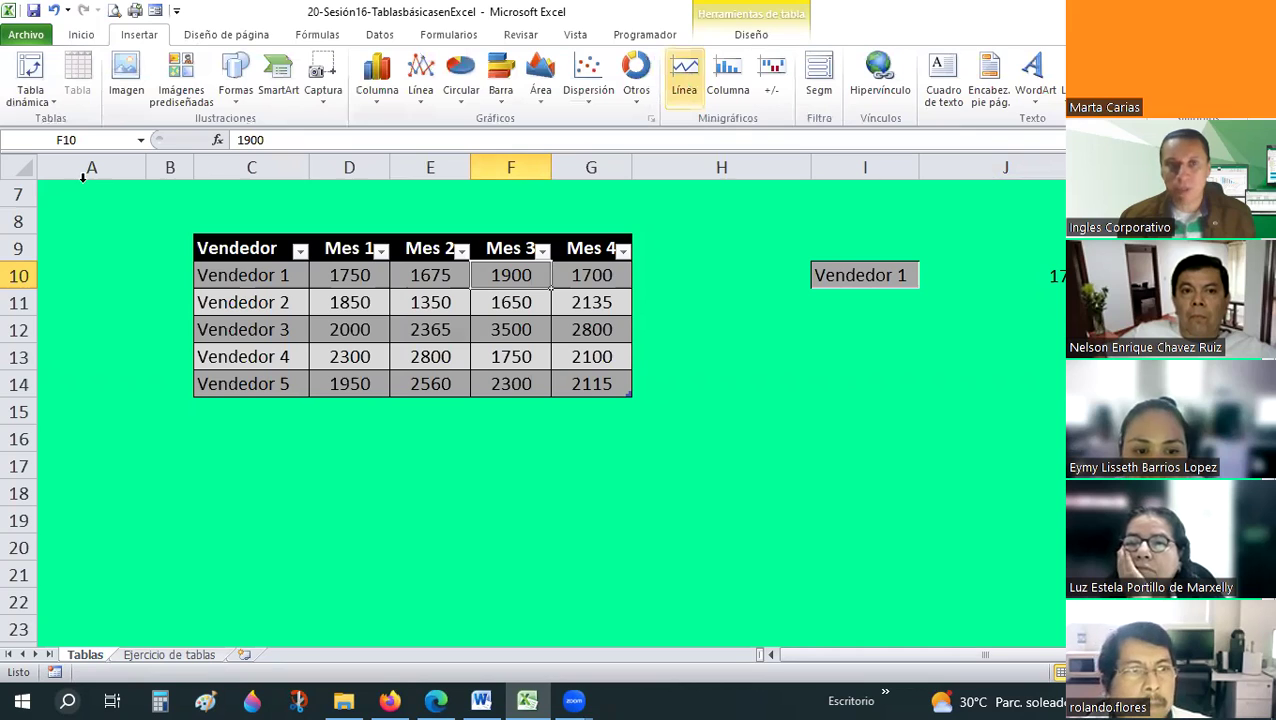
{"action": "left_click", "coordinate": [751, 34]}
{"action": "left_click", "coordinate": [554, 438]}
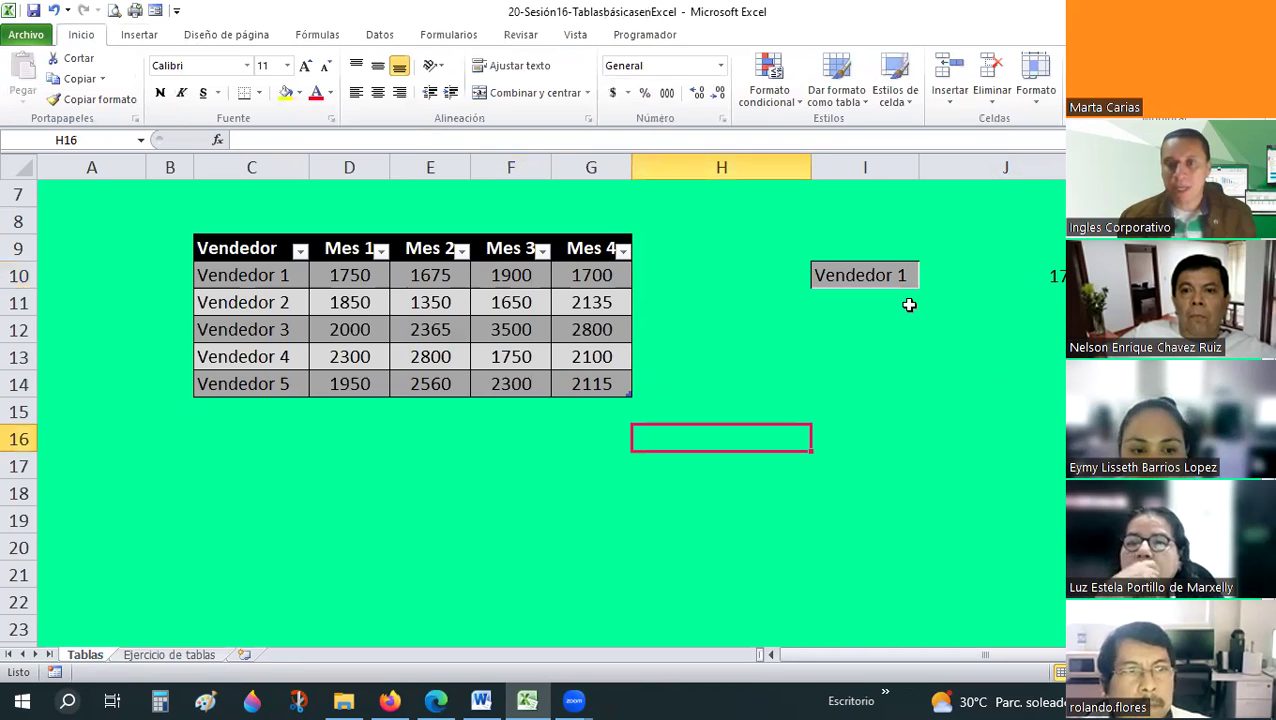
{"action": "left_click", "coordinate": [900, 271]}
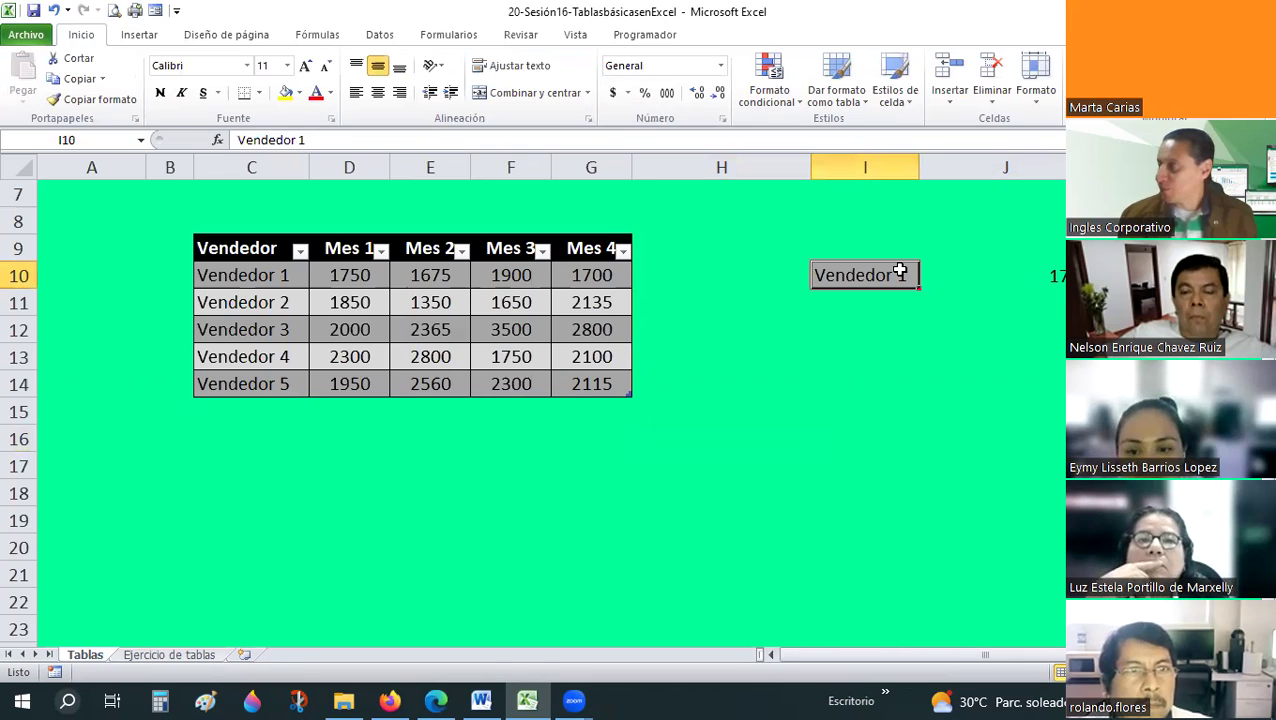
{"action": "left_click", "coordinate": [800, 436]}
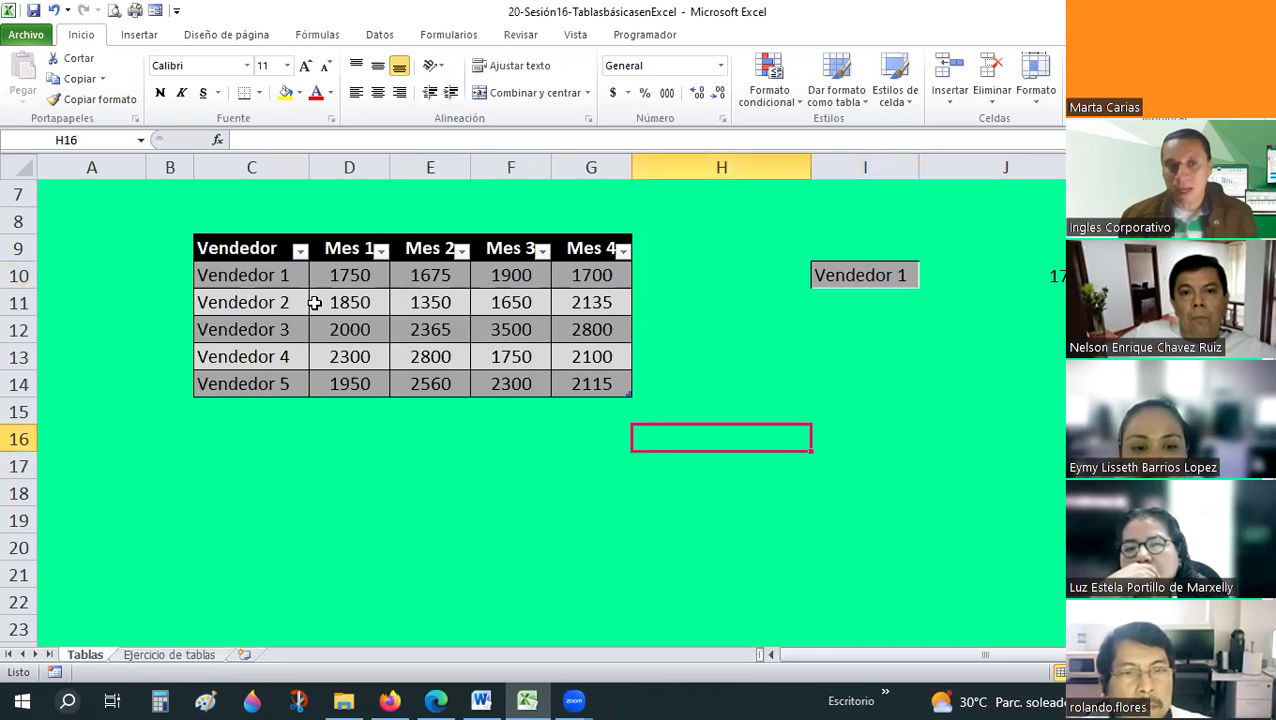
{"action": "left_click_drag", "start_coordinate": [255, 249], "coordinate": [608, 381]}
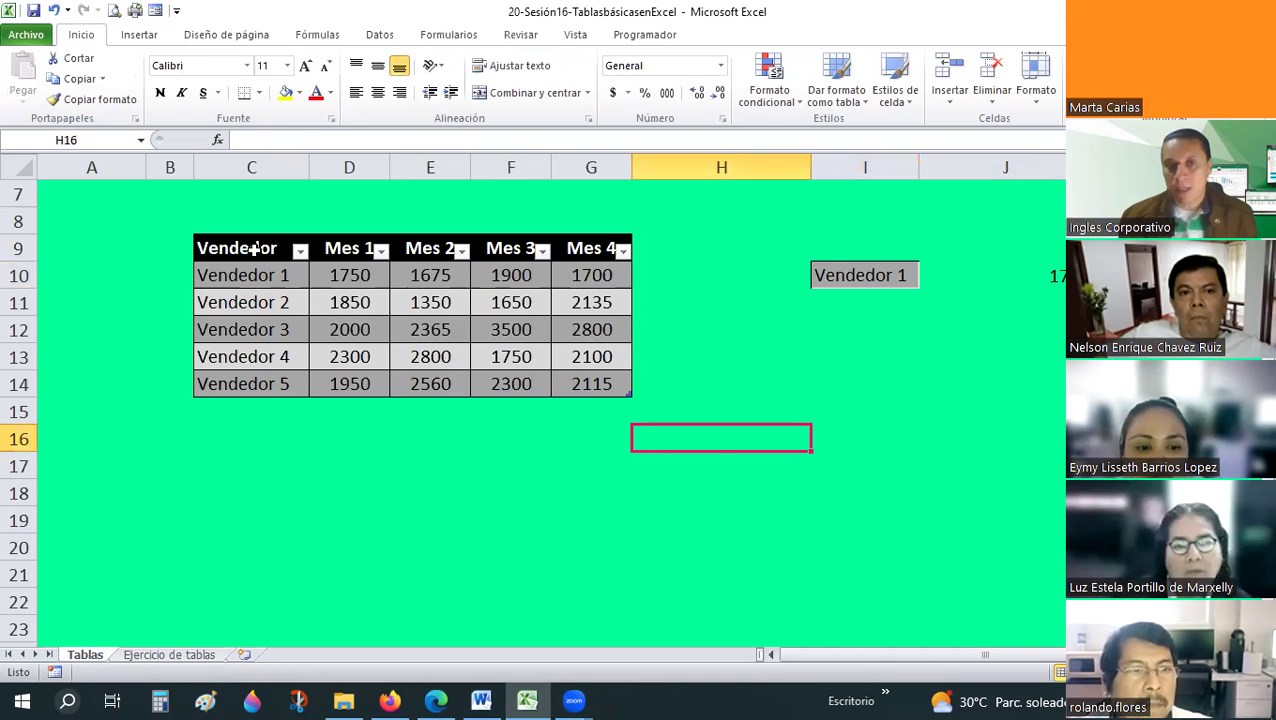
{"action": "left_click", "coordinate": [139, 34]}
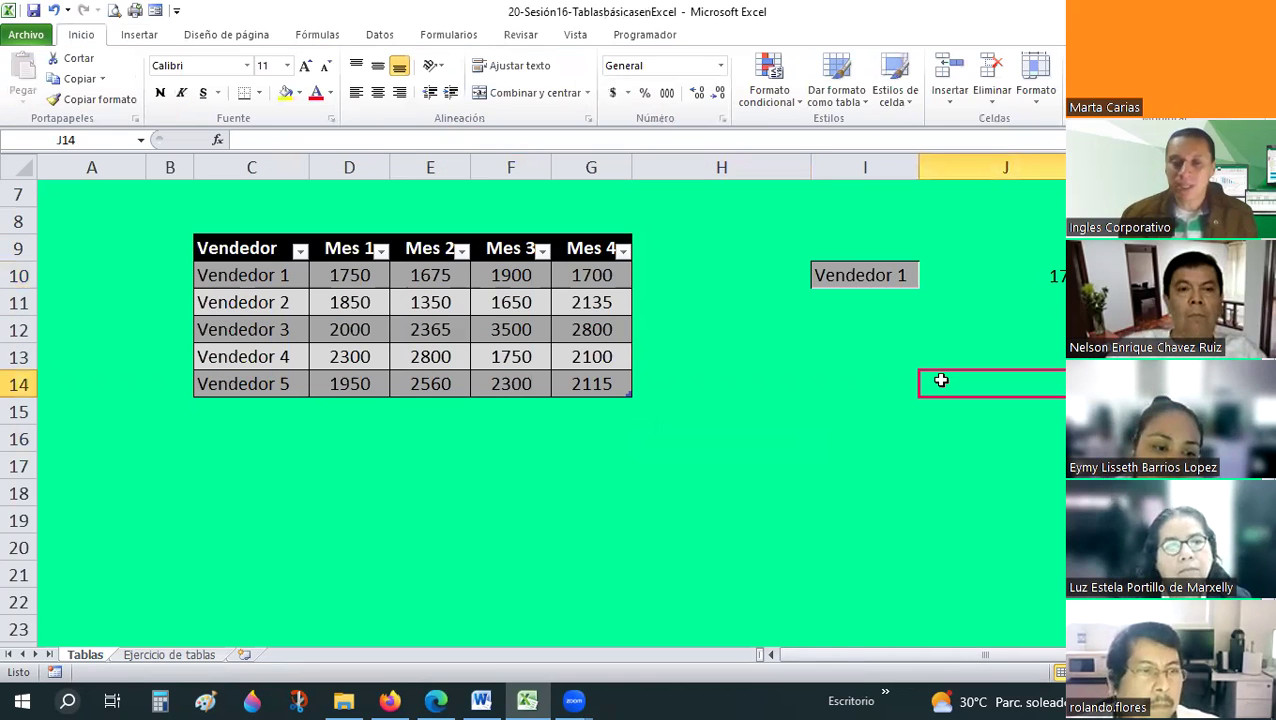
{"action": "left_click", "coordinate": [183, 658]}
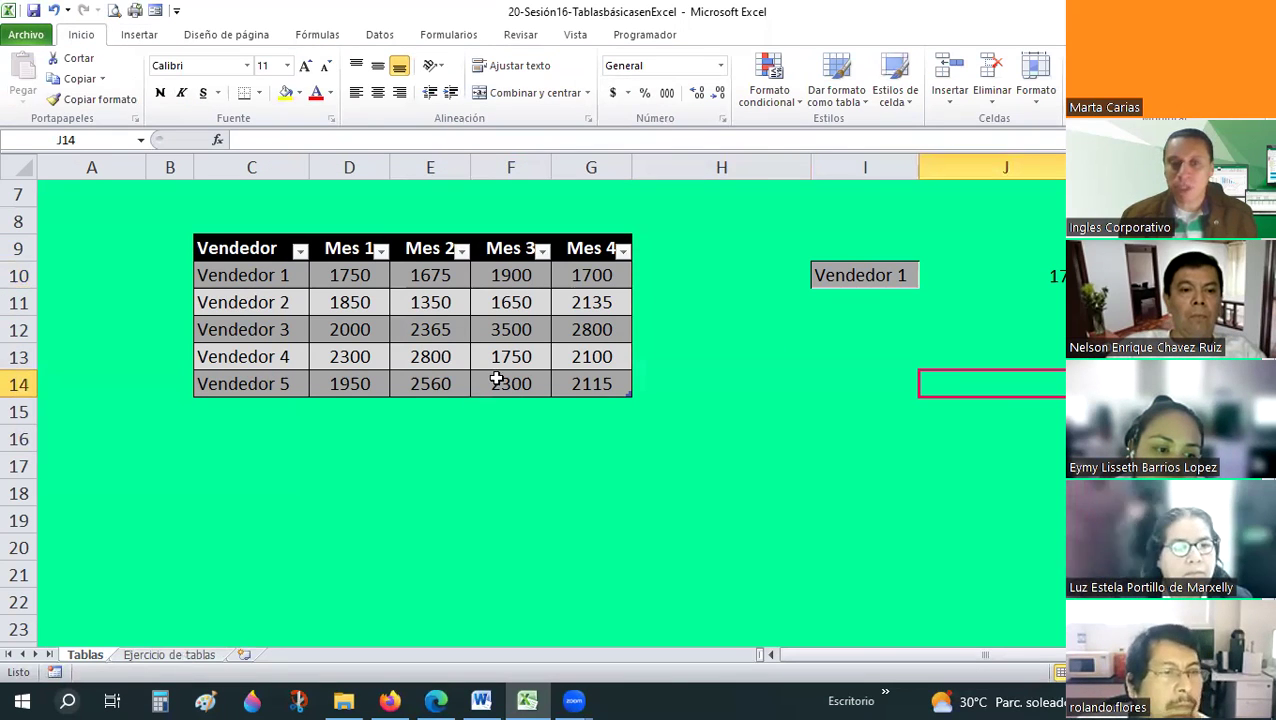
{"action": "scroll", "coordinate": [770, 437], "scroll_direction": "down", "scroll_amount": 1}
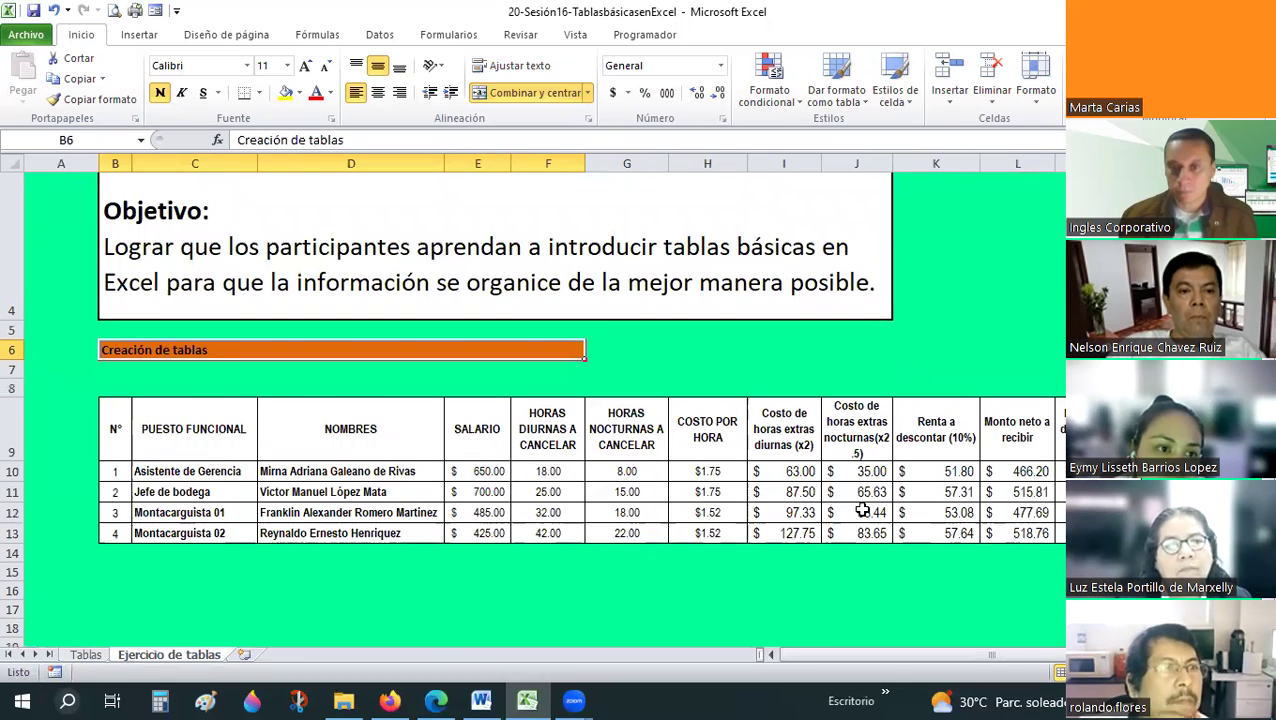
- Go back to the Tablas sheet using Ctrl+PageUp
{"action": "key", "text": "ctrl+Page_Up"}
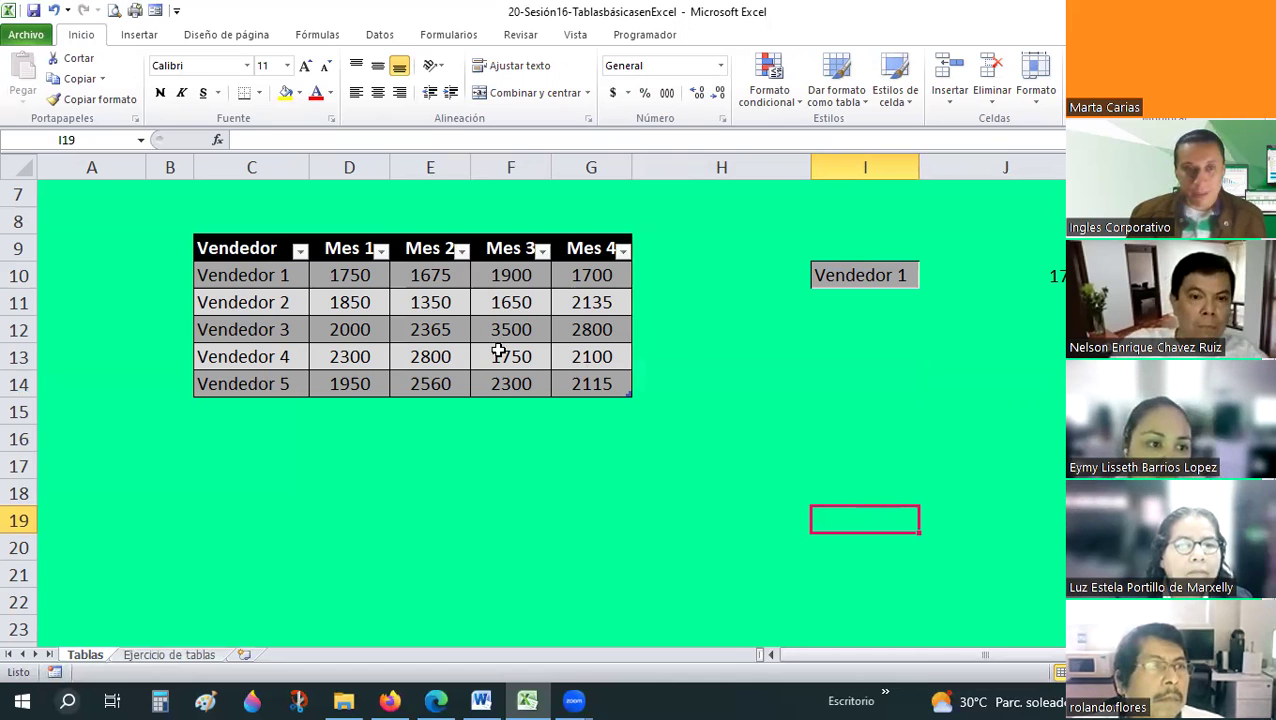
- Undo the column J width change so J10's 1750 lookup result fits neatly
{"action": "left_click", "coordinate": [140, 36]}
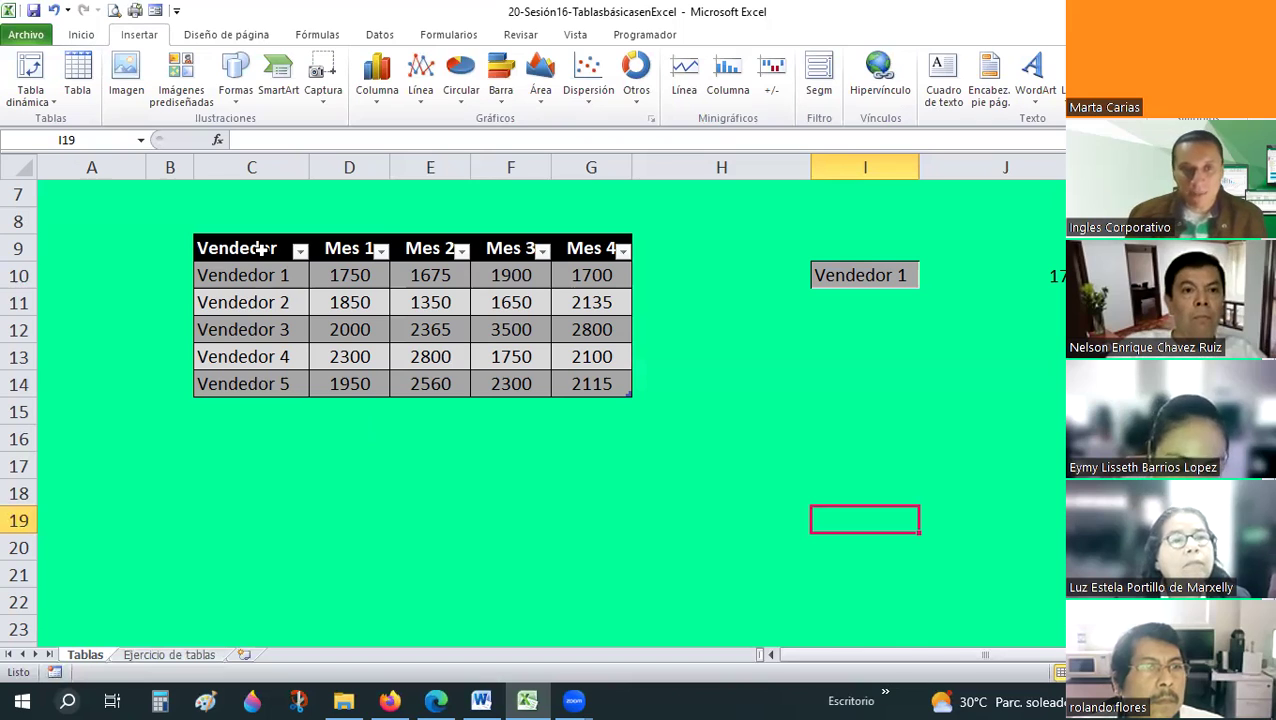
{"action": "left_click_drag", "start_coordinate": [262, 249], "coordinate": [350, 276]}
{"action": "type", "text": "TABLAVENTAS"}
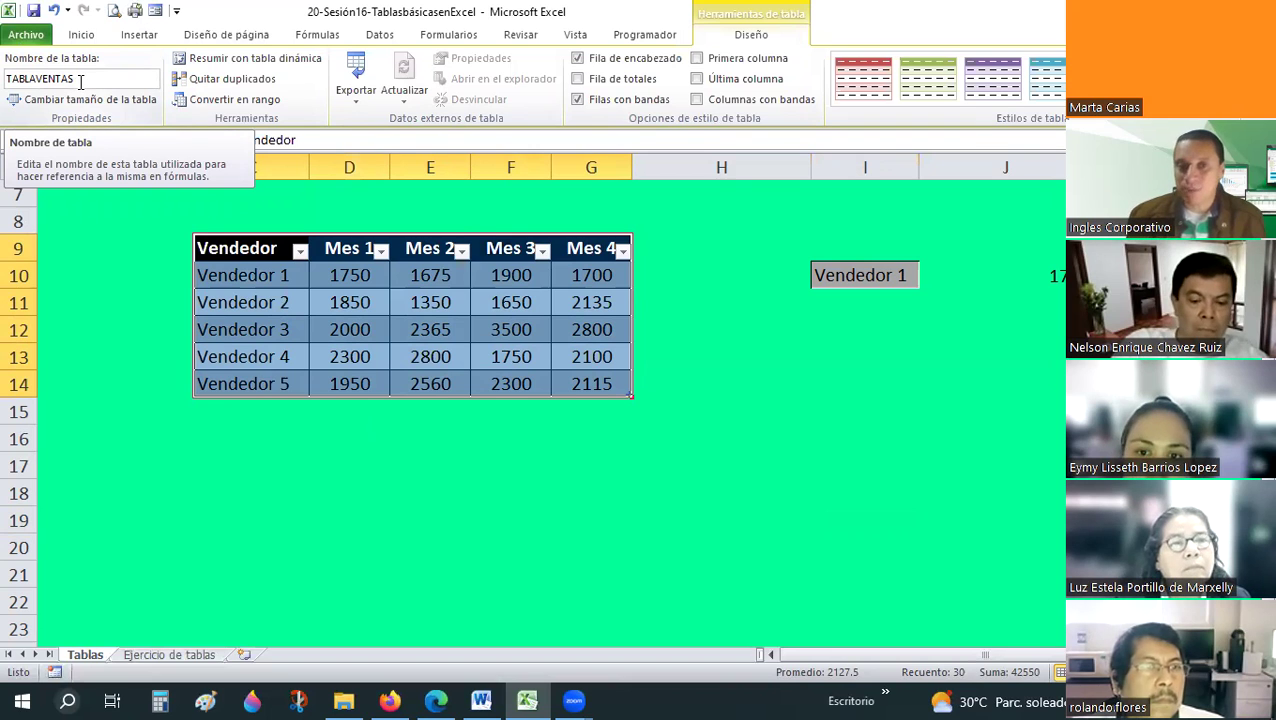
{"action": "left_click", "coordinate": [794, 478]}
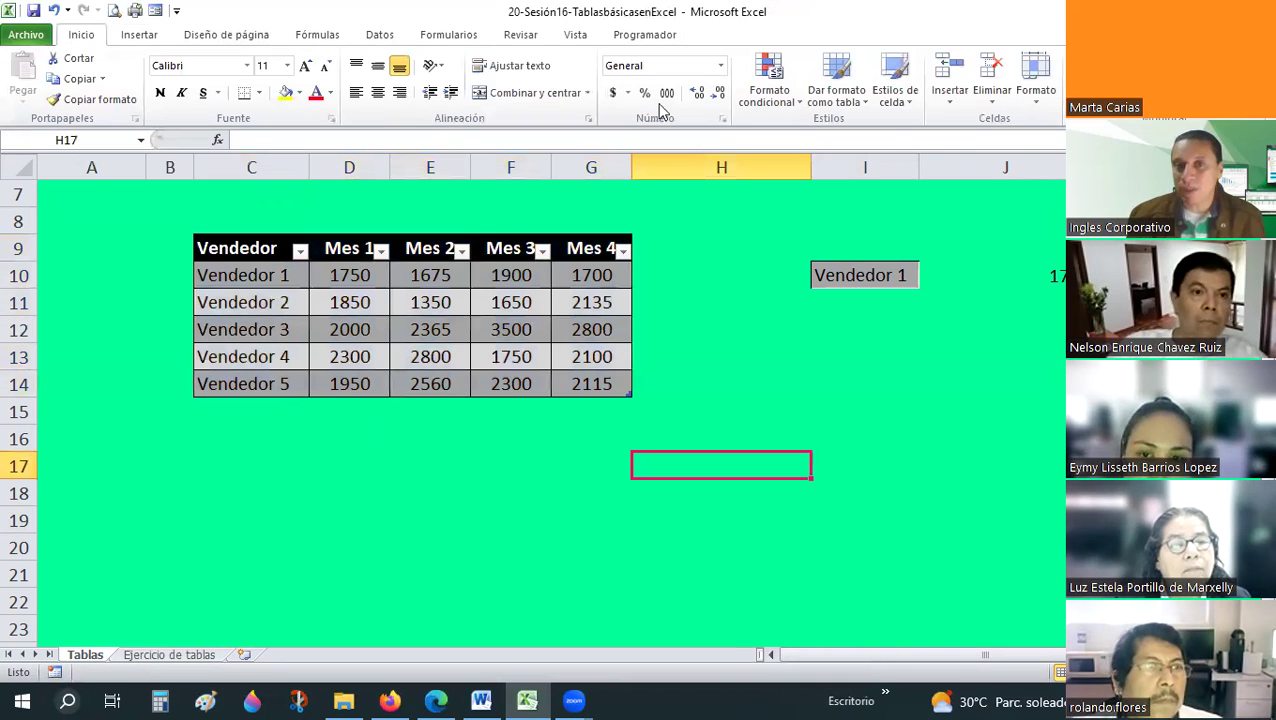
{"action": "left_click", "coordinate": [228, 250]}
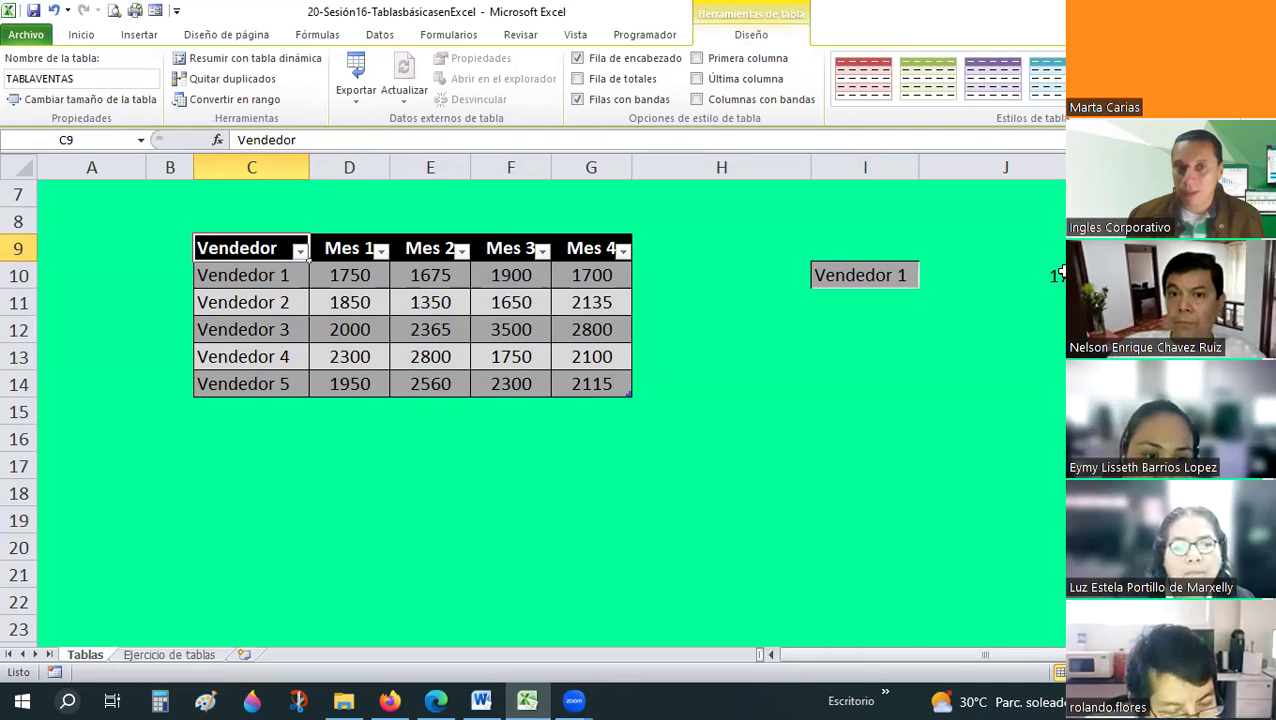
{"action": "left_click", "coordinate": [1058, 275]}
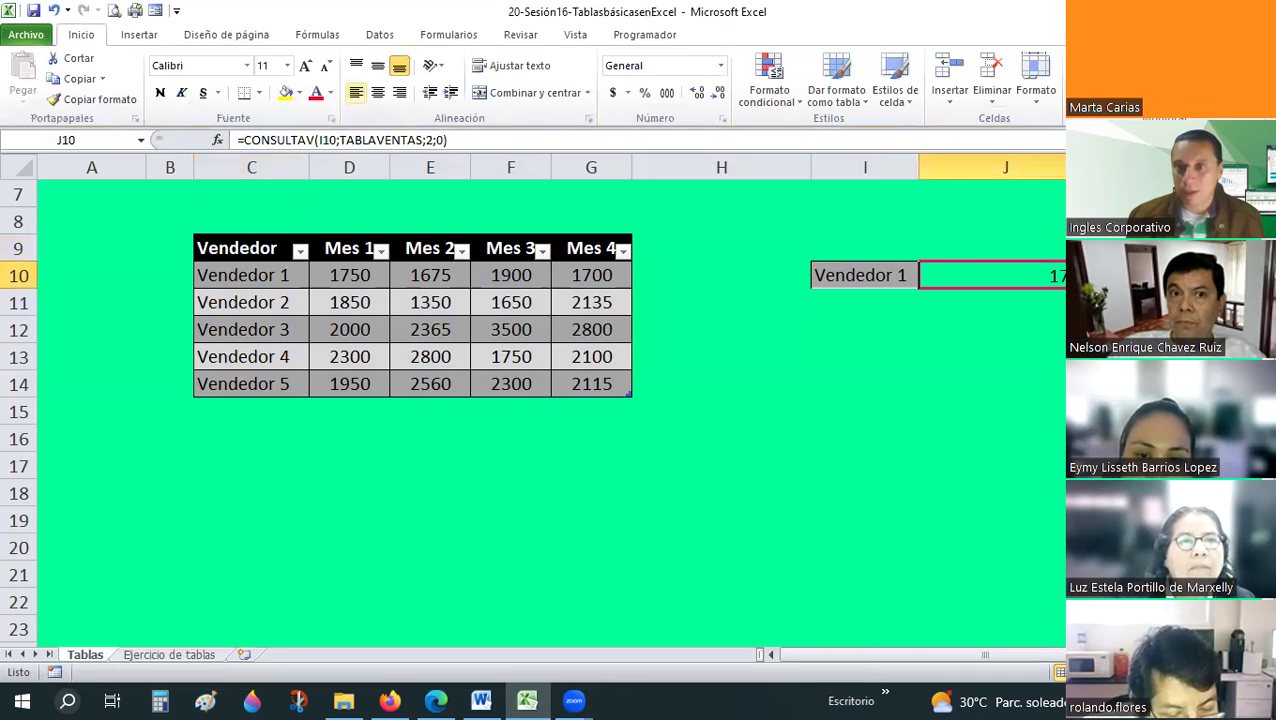
{"action": "key", "text": "ctrl+z"}
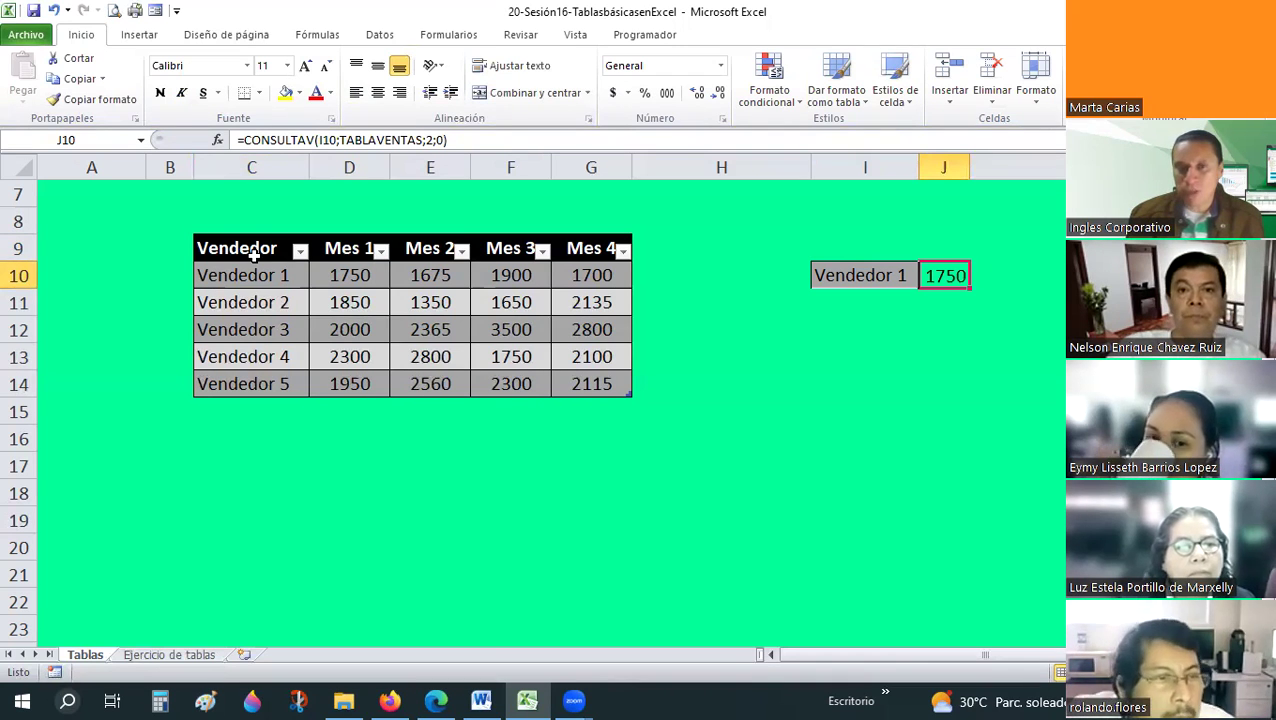
{"action": "left_click", "coordinate": [254, 252]}
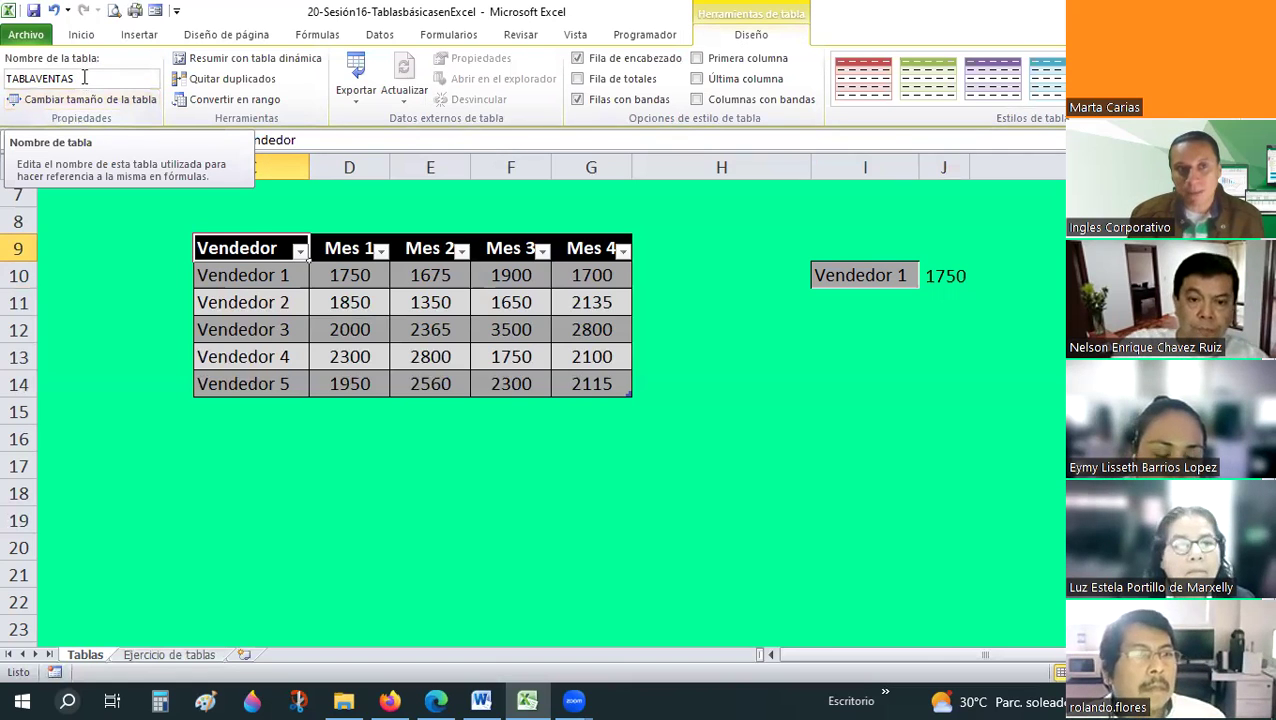
{"action": "left_click", "coordinate": [85, 77]}
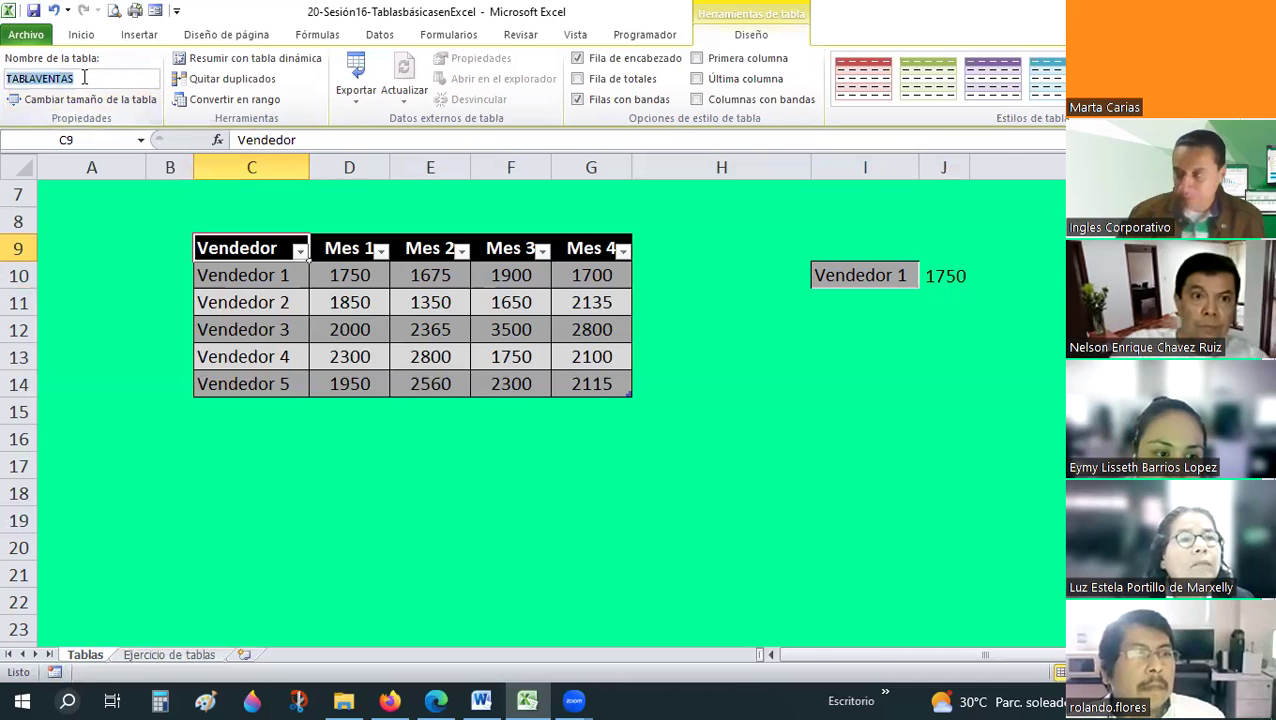
{"action": "left_click", "coordinate": [948, 282]}
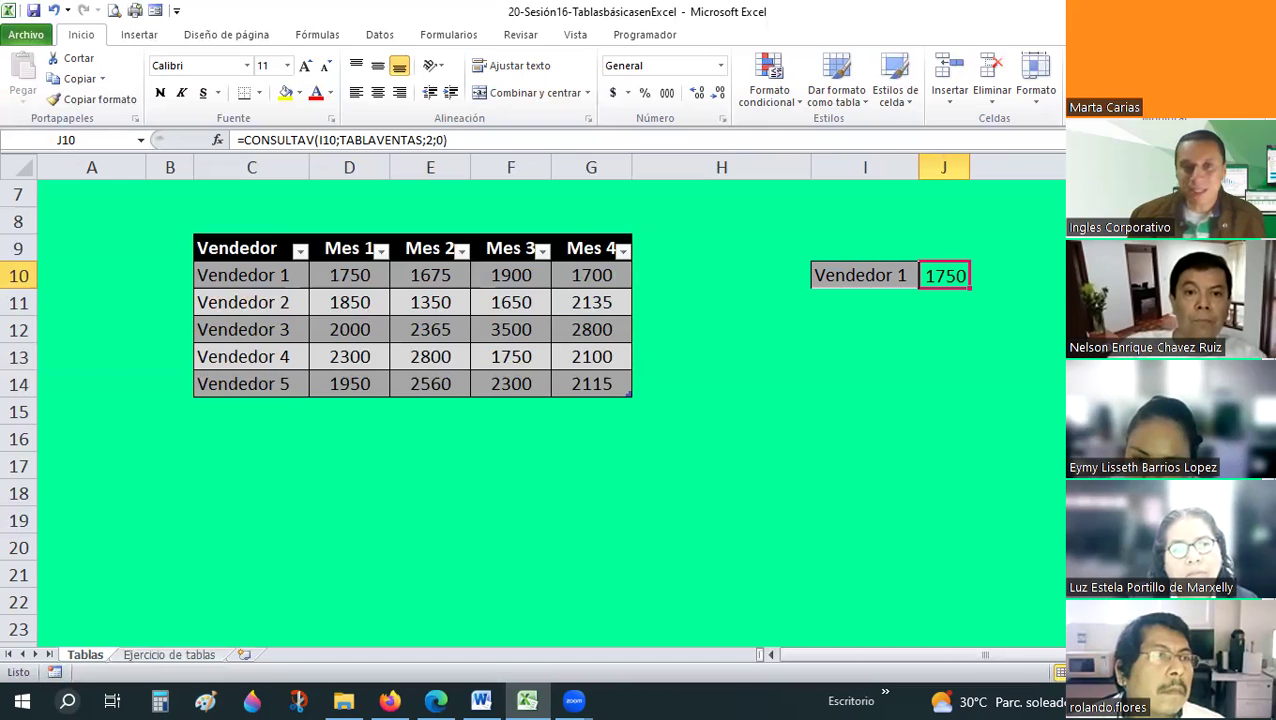
- Select the Vendedor header cell C9 to show TABLAVENTAS's Table Design options
{"action": "left_click", "coordinate": [240, 248]}
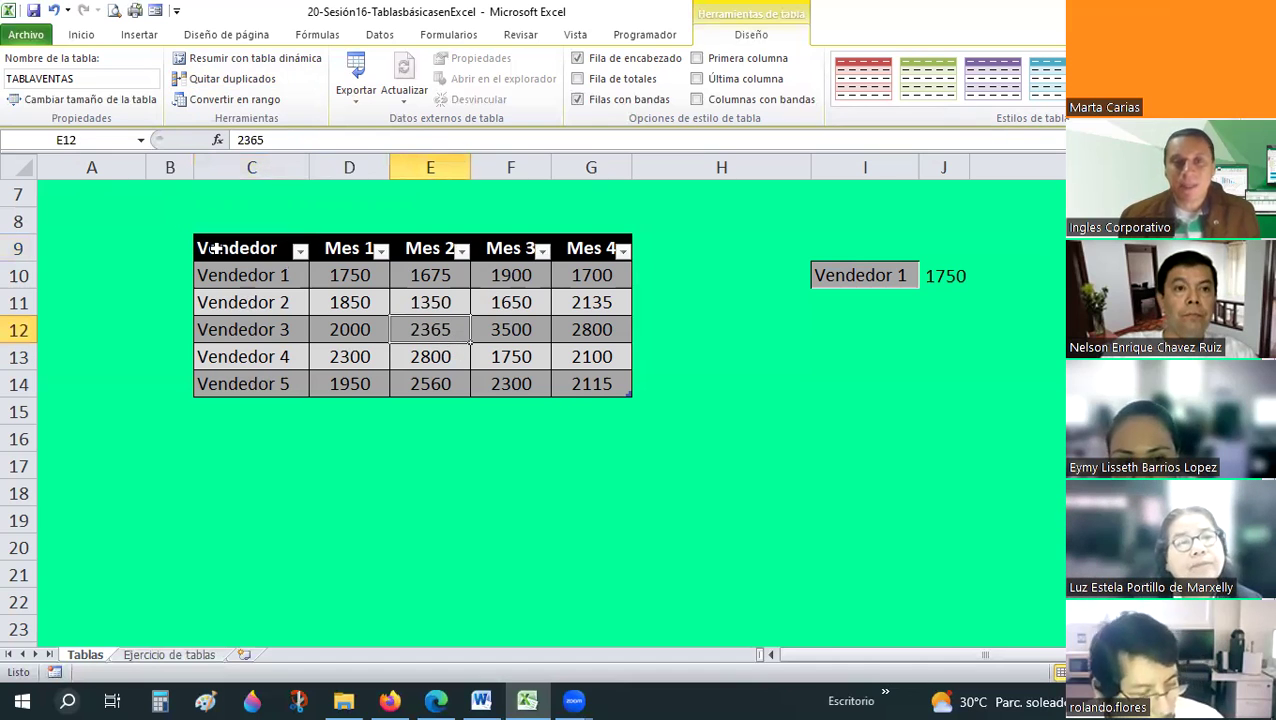
{"action": "left_click", "coordinate": [216, 249]}
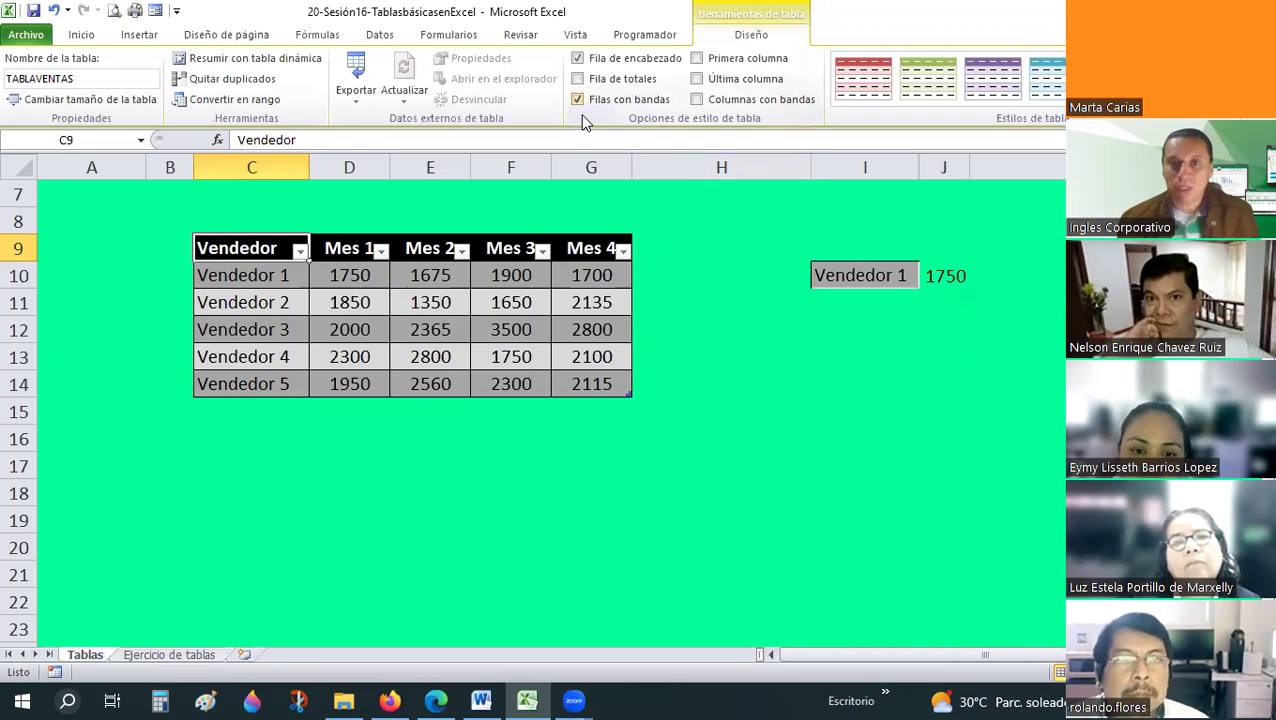
{"action": "left_click", "coordinate": [581, 60]}
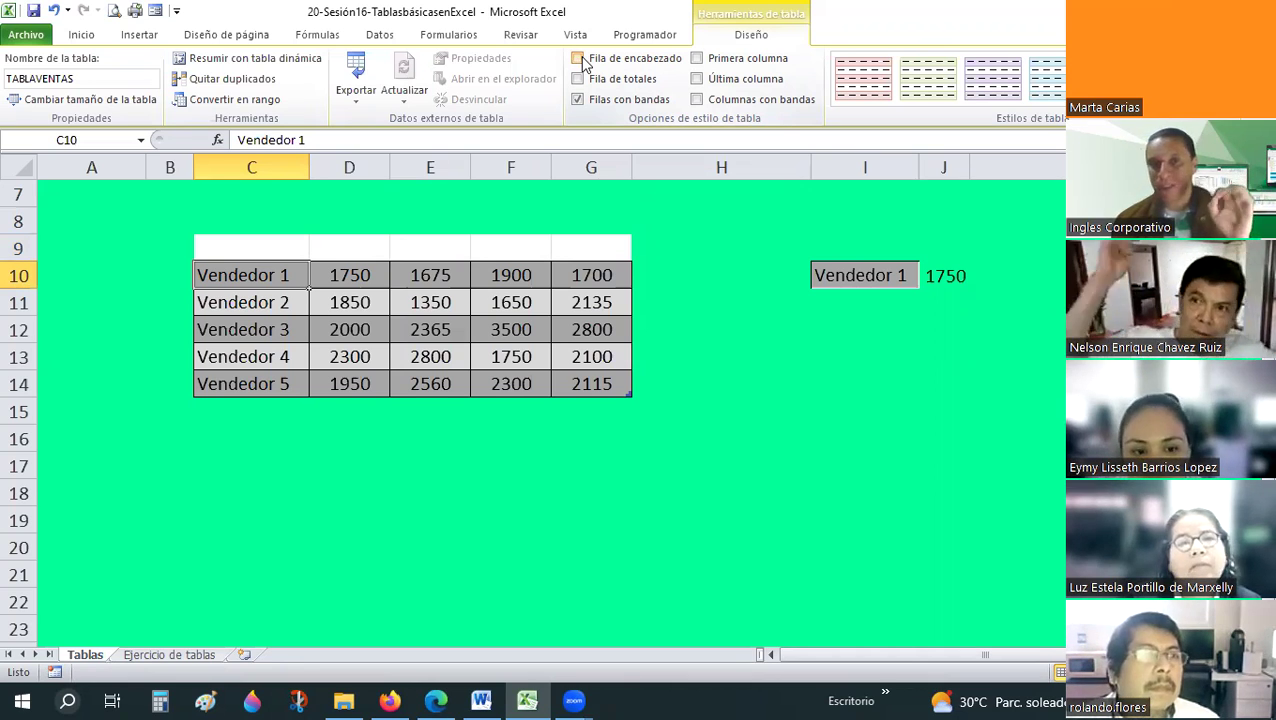
{"action": "left_click", "coordinate": [580, 59]}
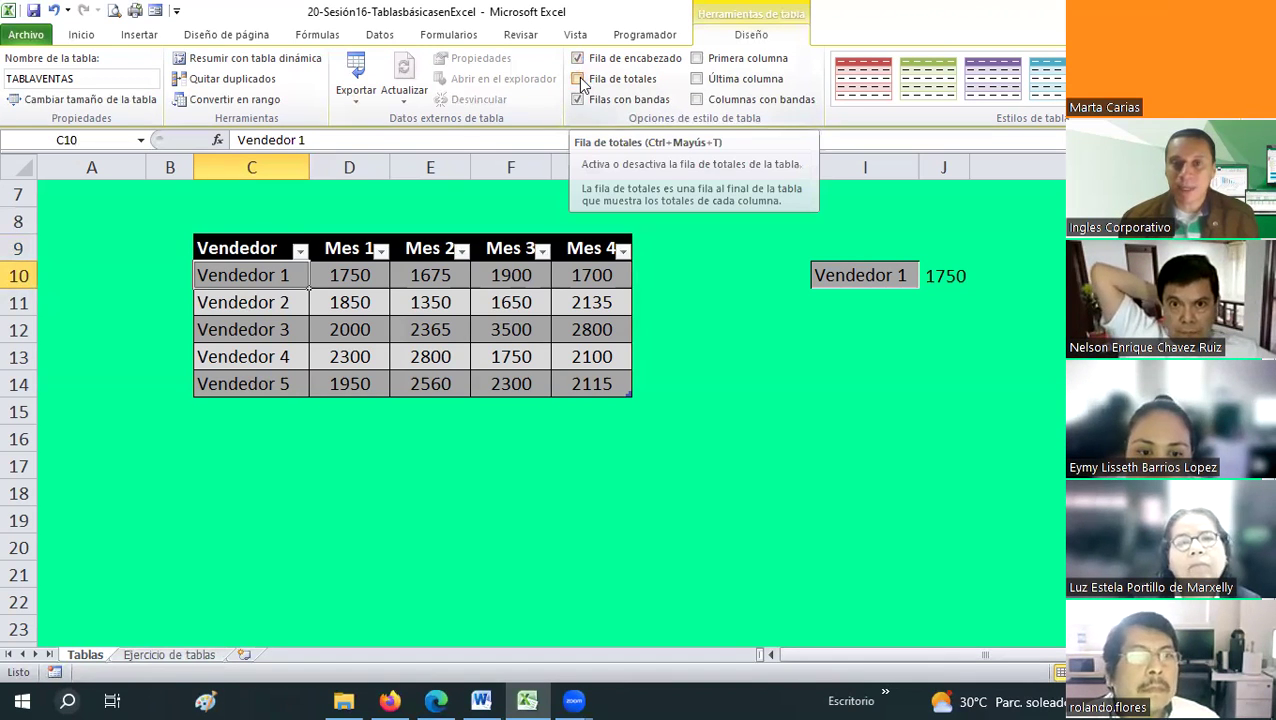
{"action": "left_click", "coordinate": [578, 79]}
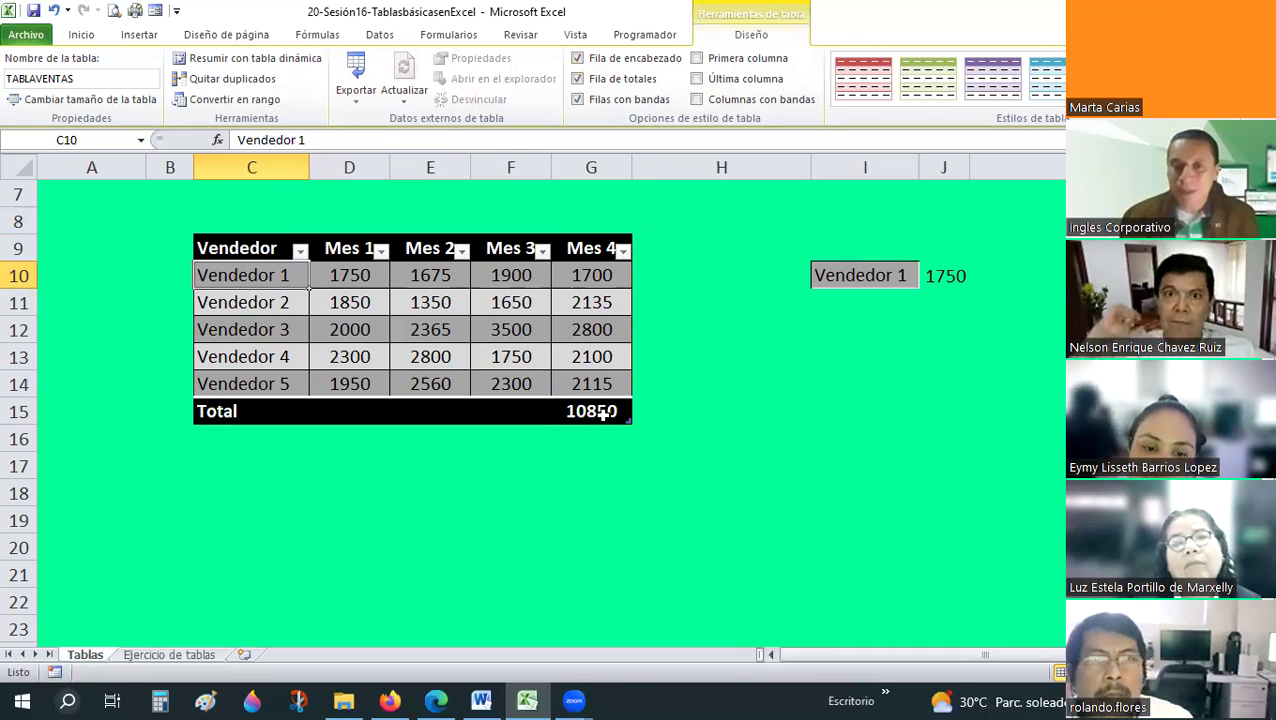
{"action": "left_click", "coordinate": [604, 413]}
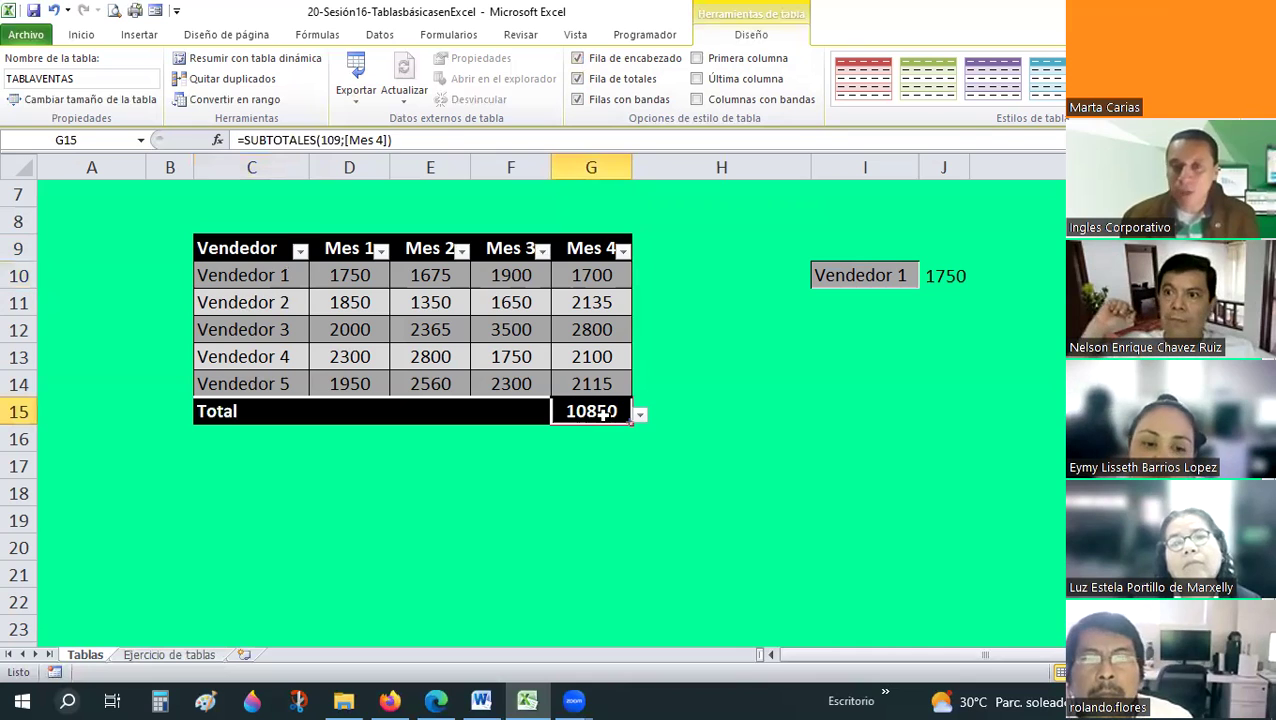
{"action": "left_click", "coordinate": [578, 79]}
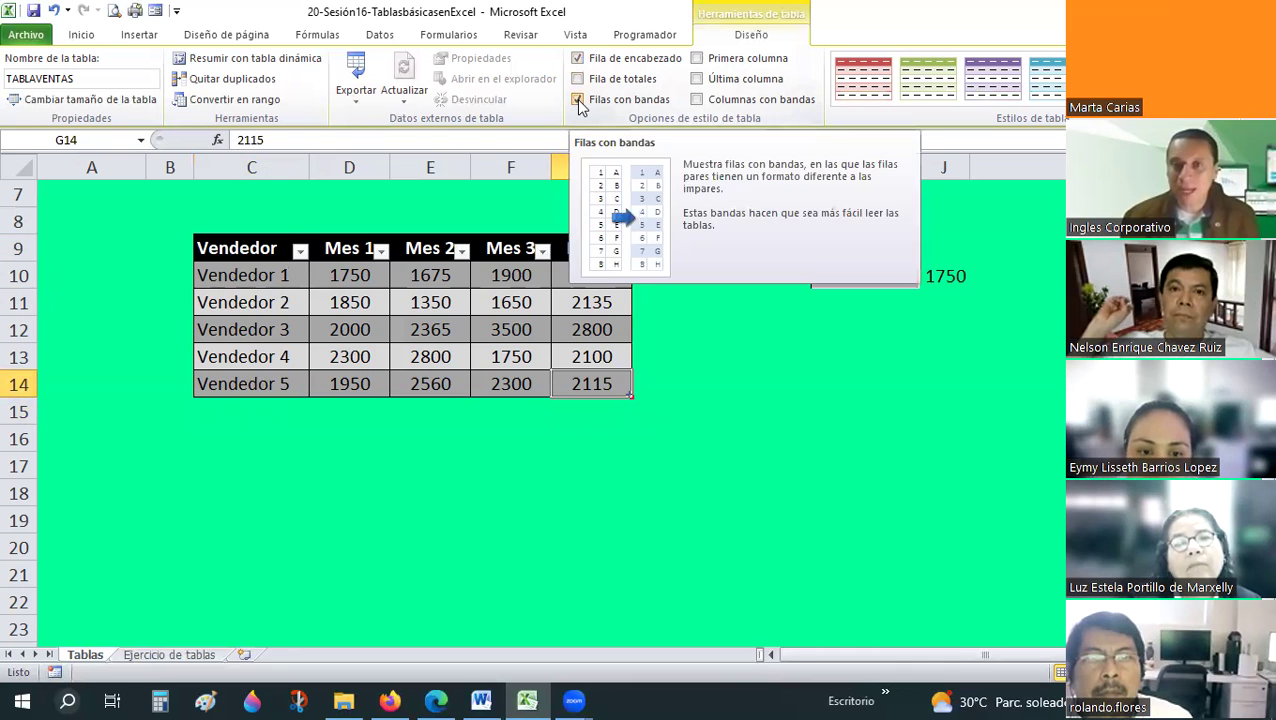
{"action": "left_click", "coordinate": [578, 100]}
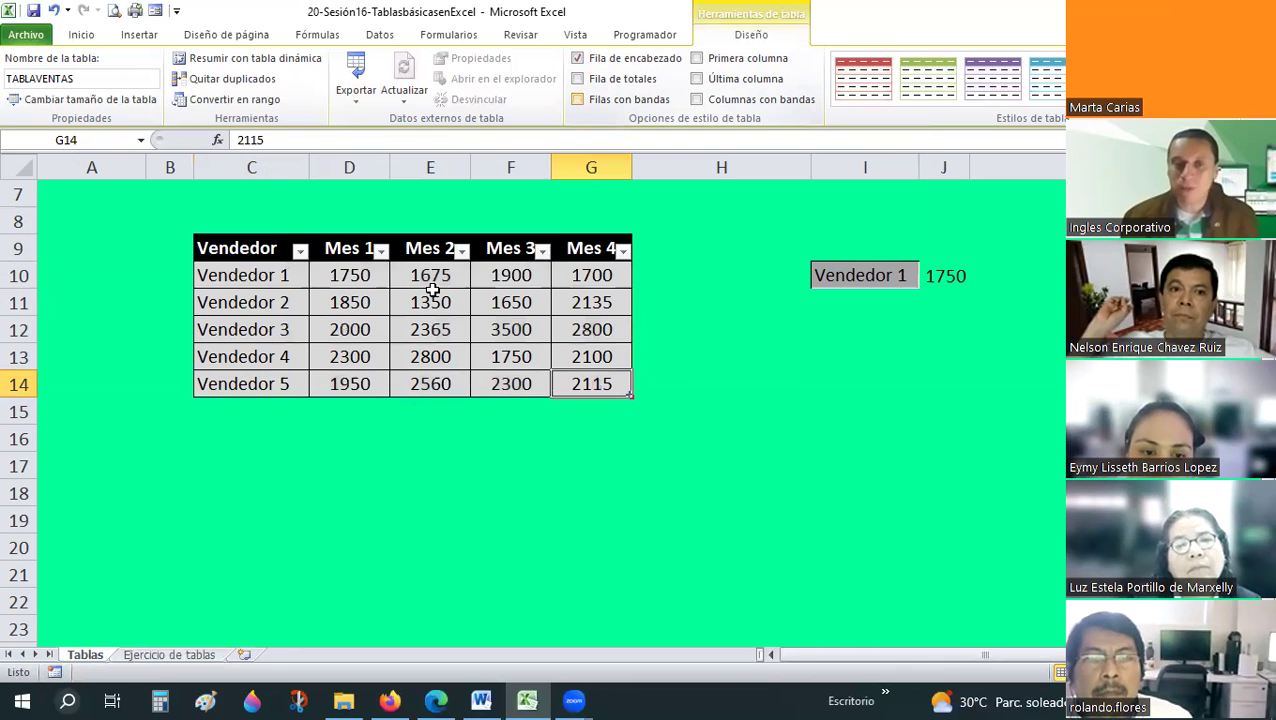
{"action": "left_click", "coordinate": [577, 99]}
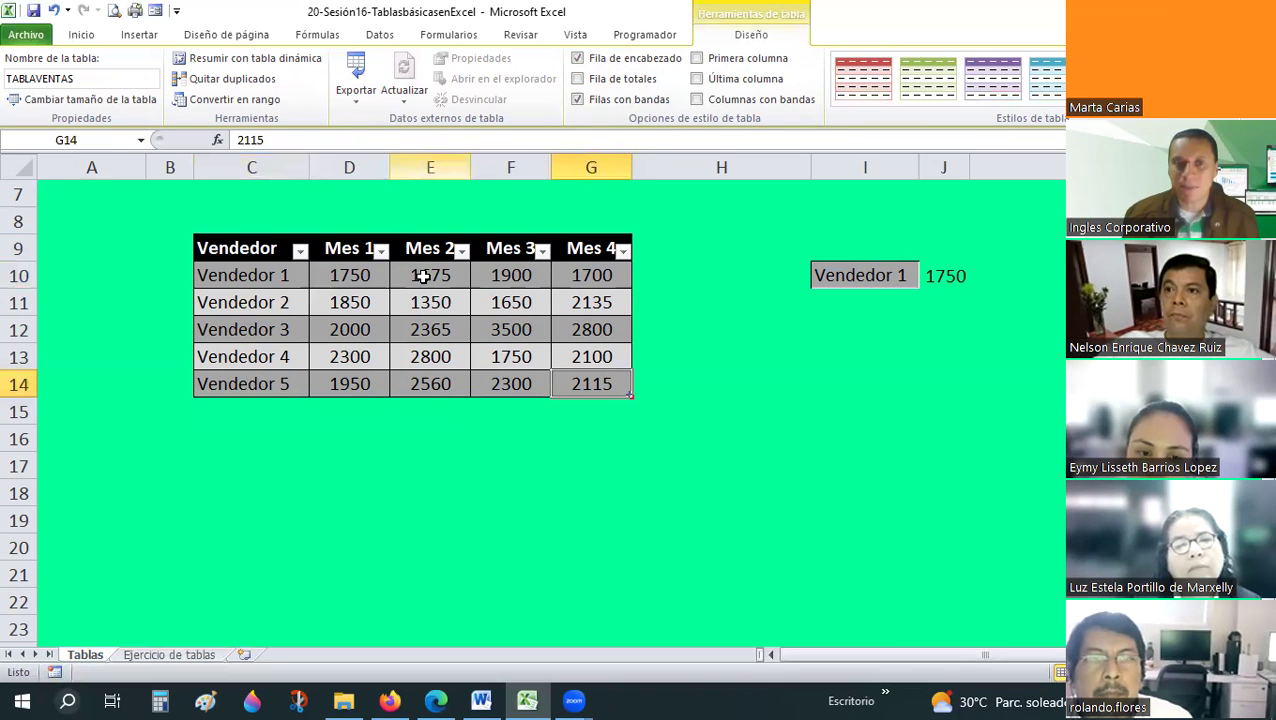
{"action": "left_click", "coordinate": [578, 100]}
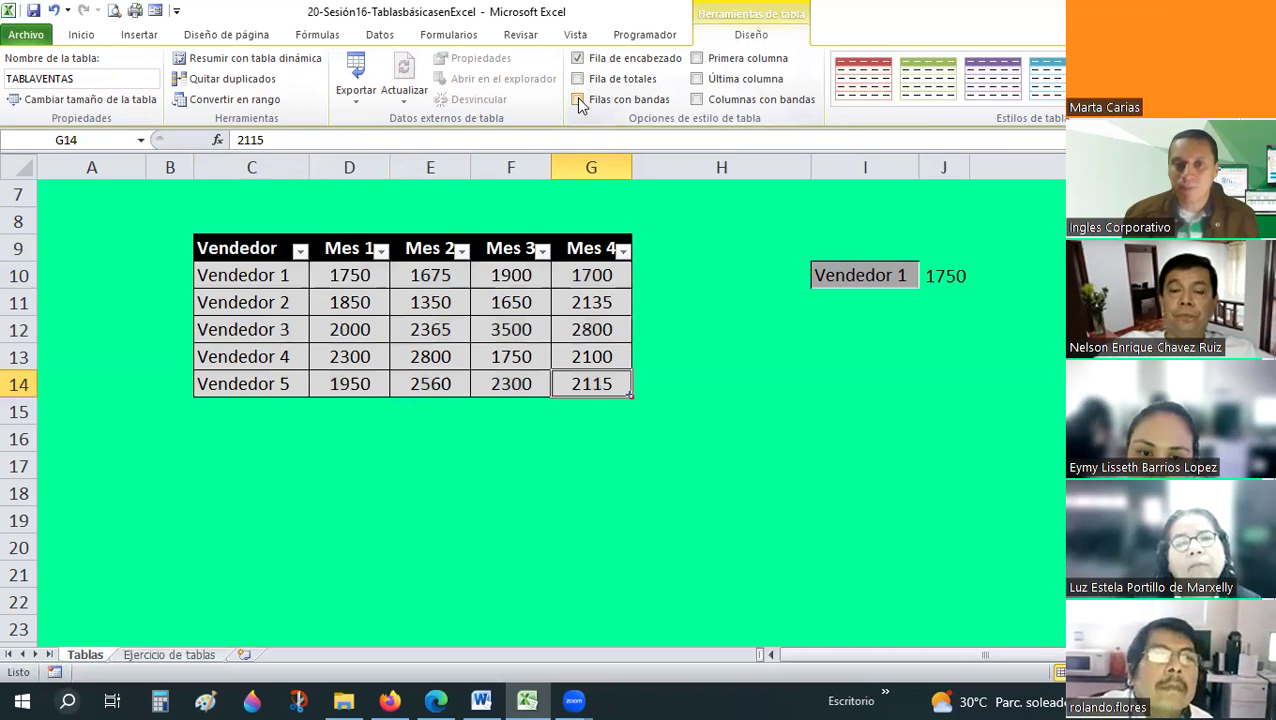
{"action": "left_click", "coordinate": [578, 100]}
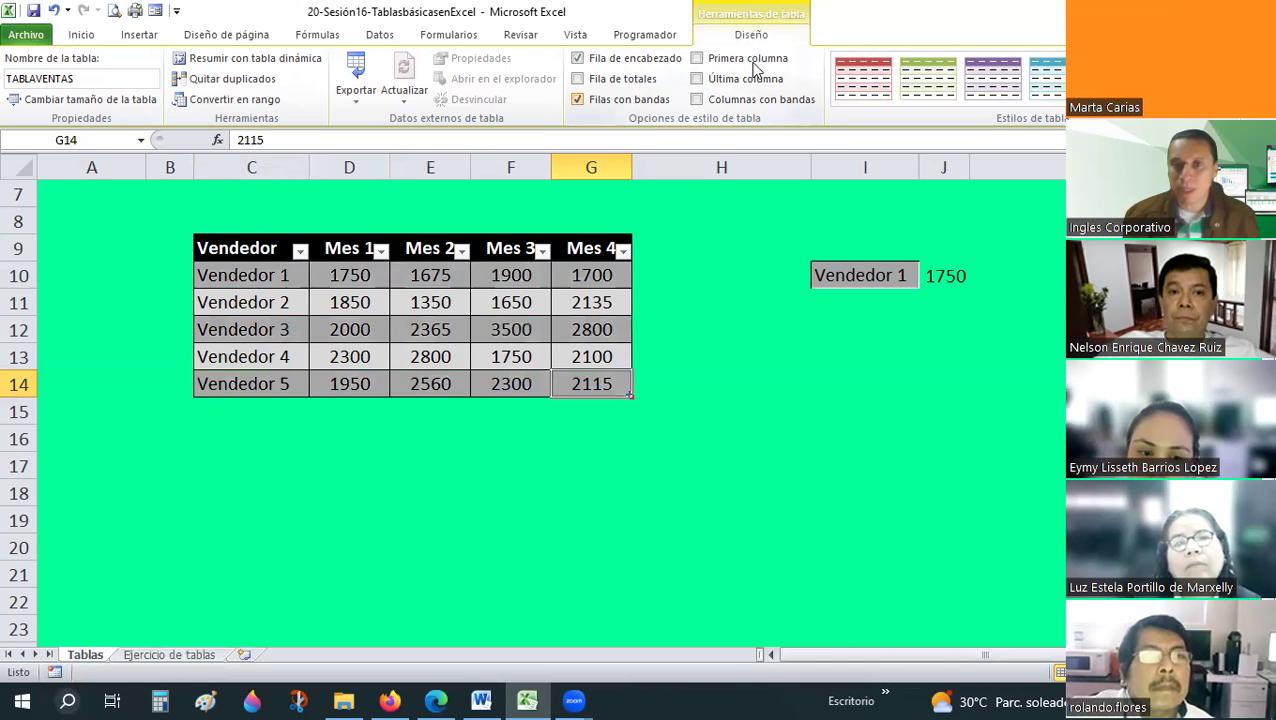
{"action": "left_click", "coordinate": [698, 60]}
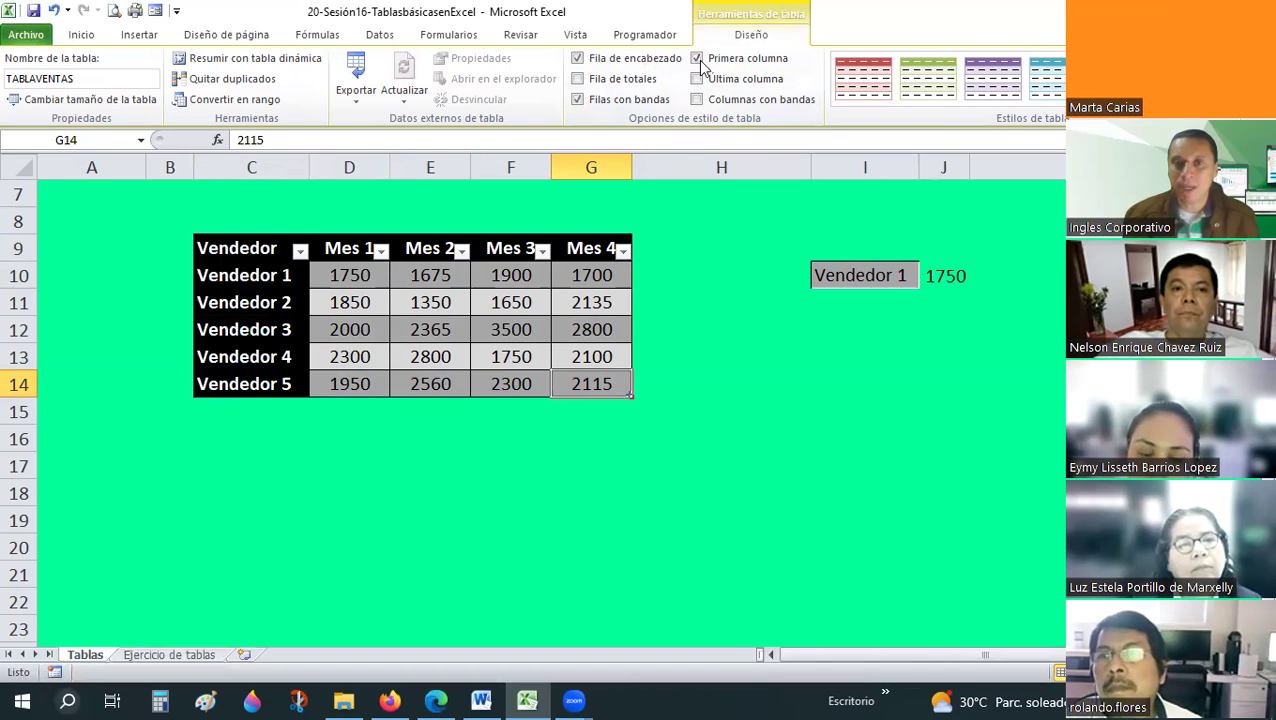
{"action": "left_click", "coordinate": [698, 59]}
{"action": "left_click", "coordinate": [697, 79]}
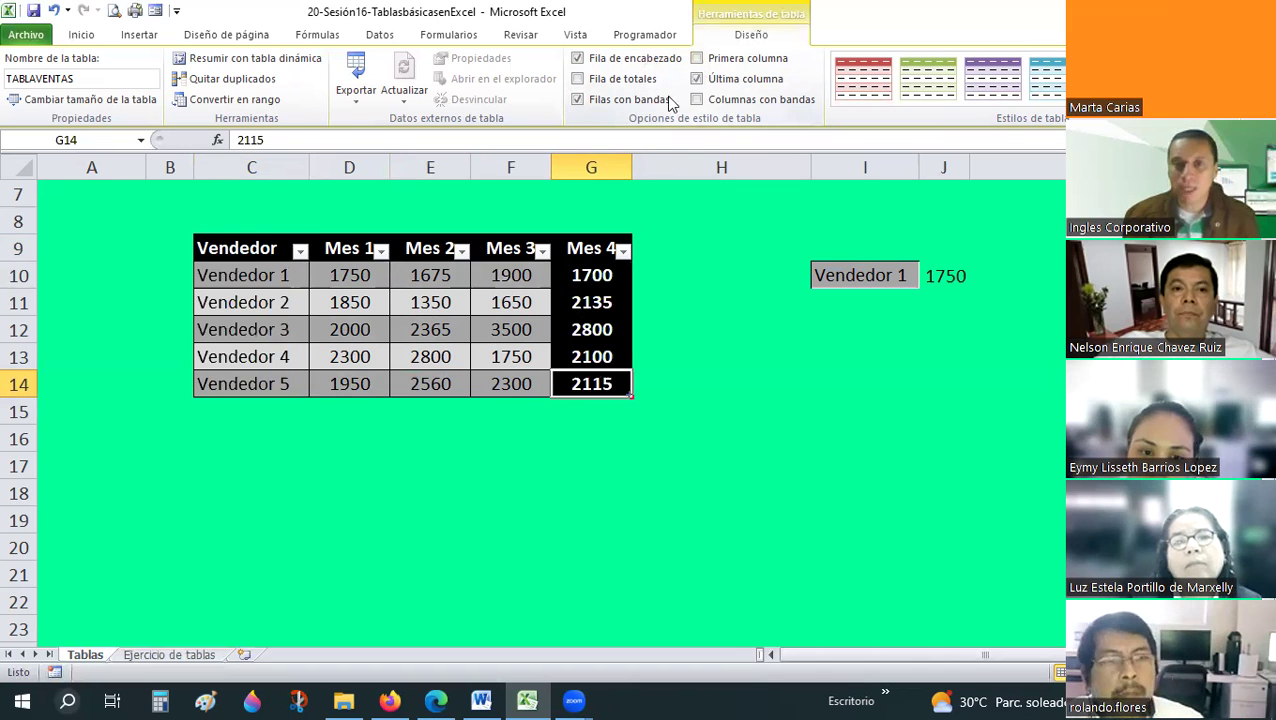
{"action": "left_click", "coordinate": [697, 79]}
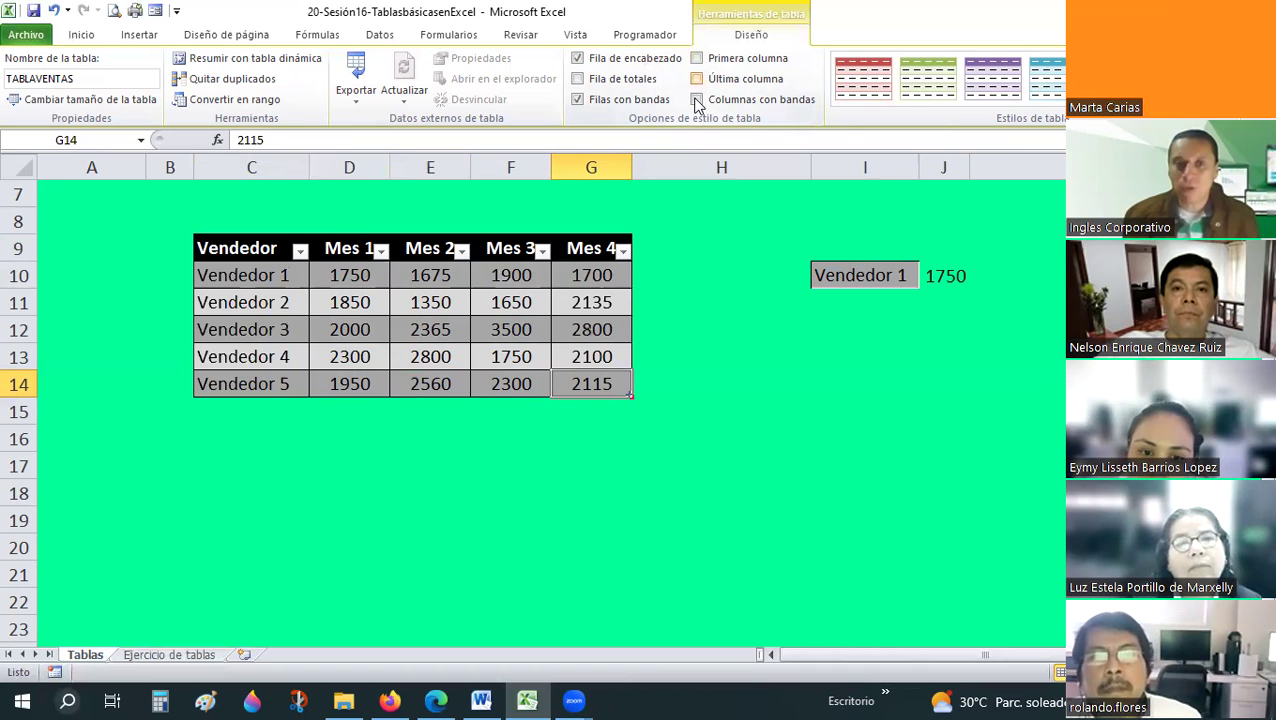
{"action": "left_click", "coordinate": [697, 100]}
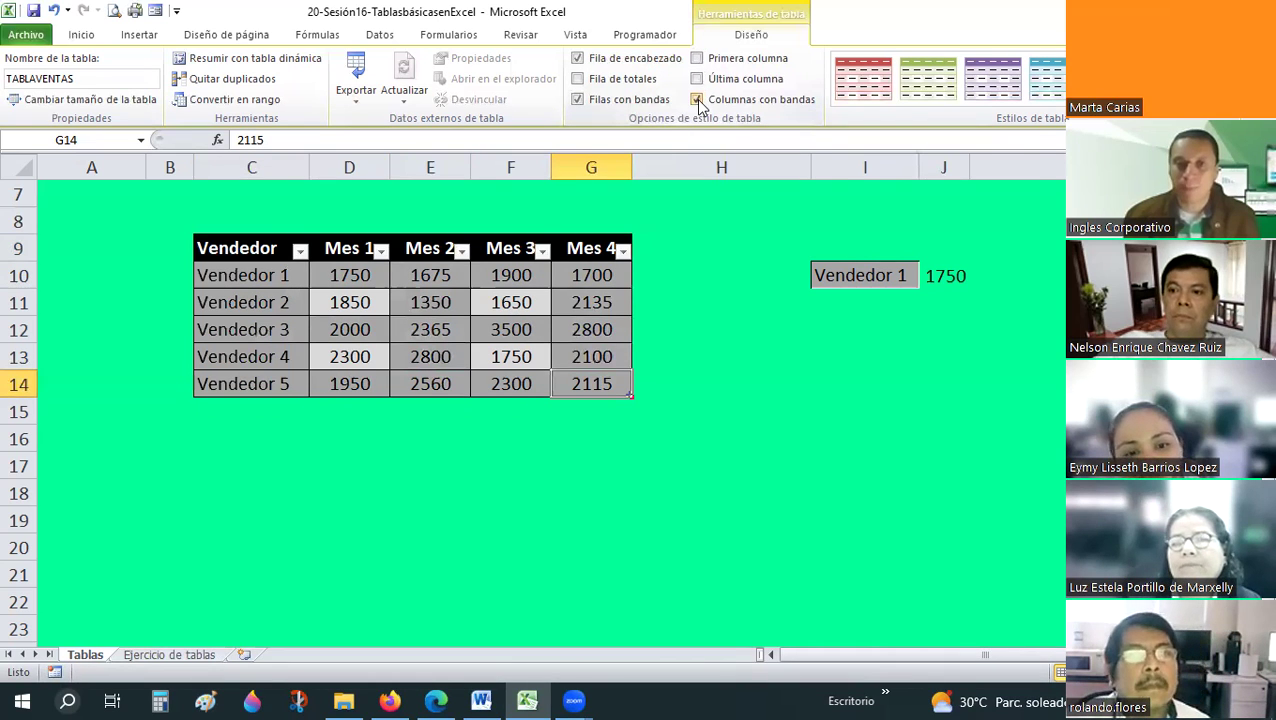
{"action": "left_click", "coordinate": [697, 99]}
{"action": "left_click", "coordinate": [233, 248]}
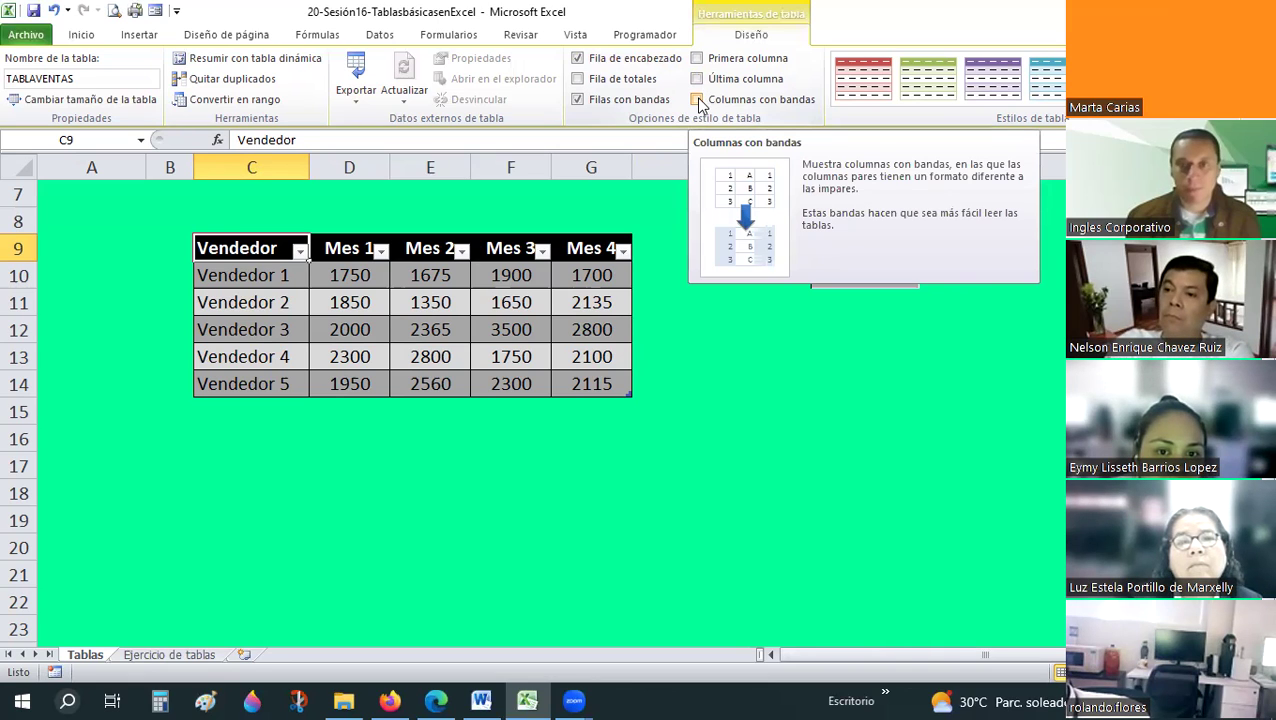
- Enter =SUBTOTALES(109;TABLAVENTAS[Mes 4]) in G15, then undo the automatic total row
{"action": "left_click", "coordinate": [591, 411]}
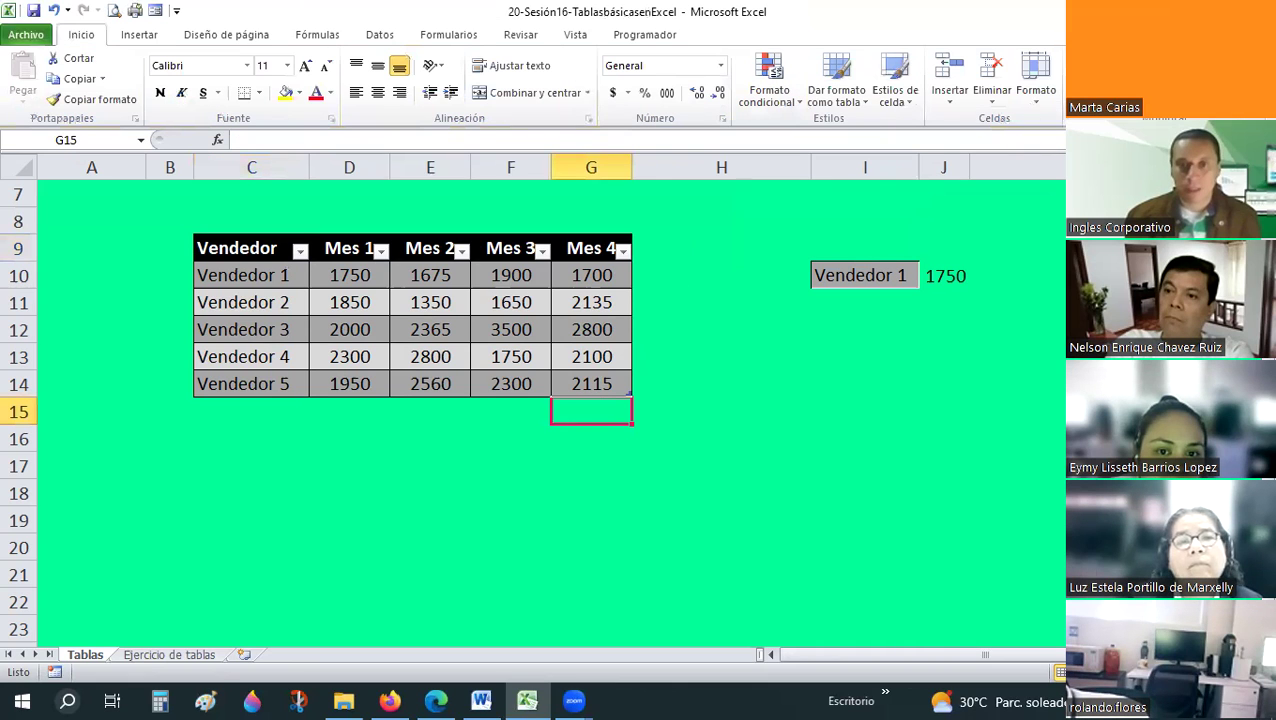
{"action": "type", "text": "=SUBTOTALES(109;TABLAVENTAS[Mes 4])"}
{"action": "key", "text": "Return"}
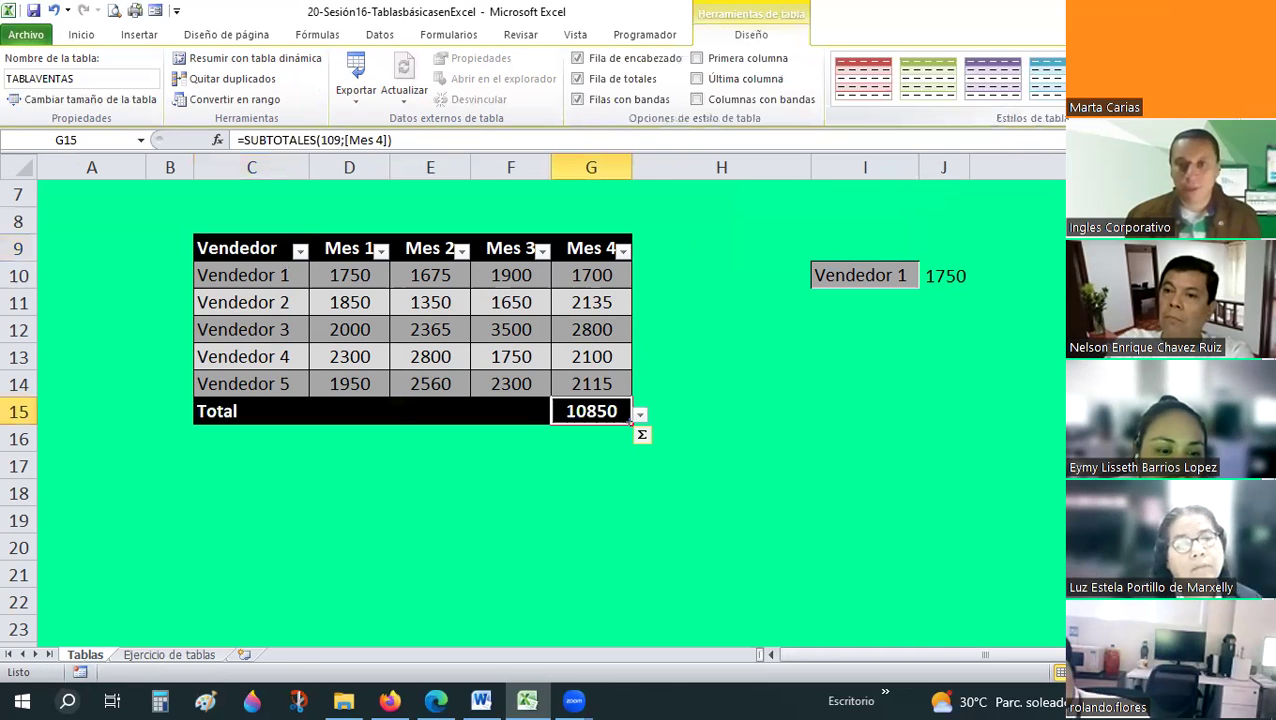
{"action": "left_click", "coordinate": [82, 35]}
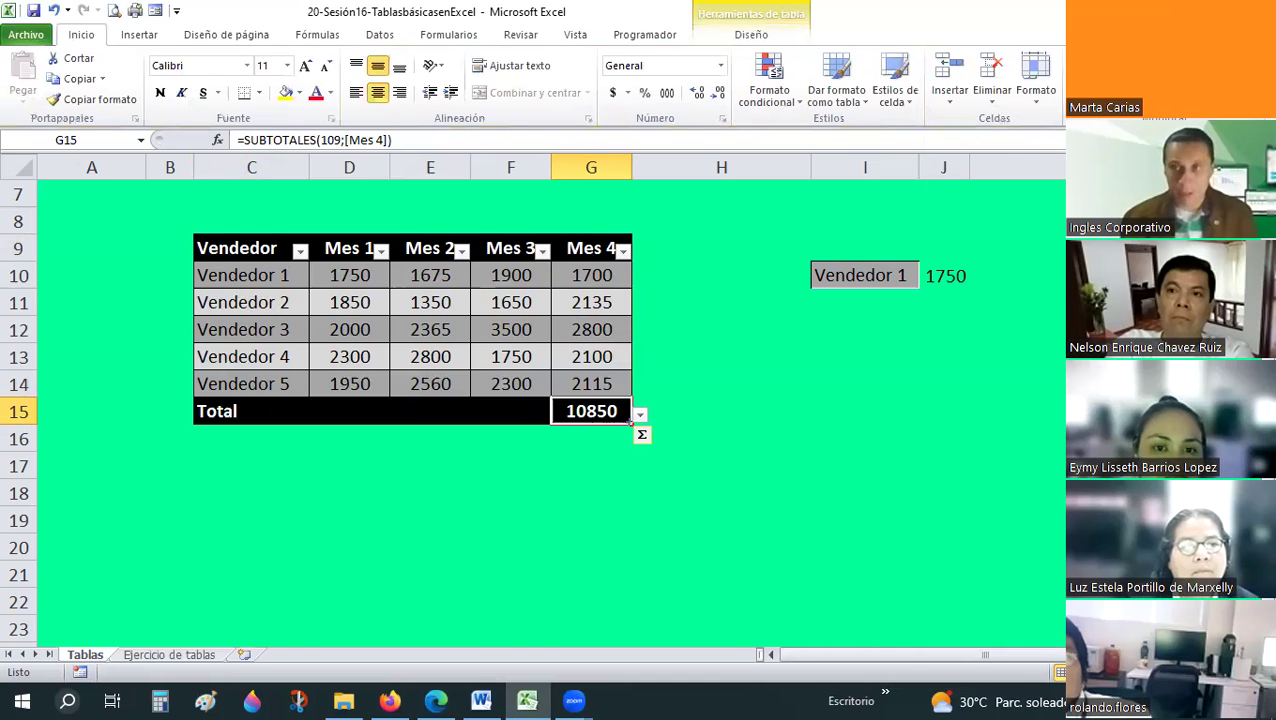
{"action": "key", "text": "ctrl+z"}
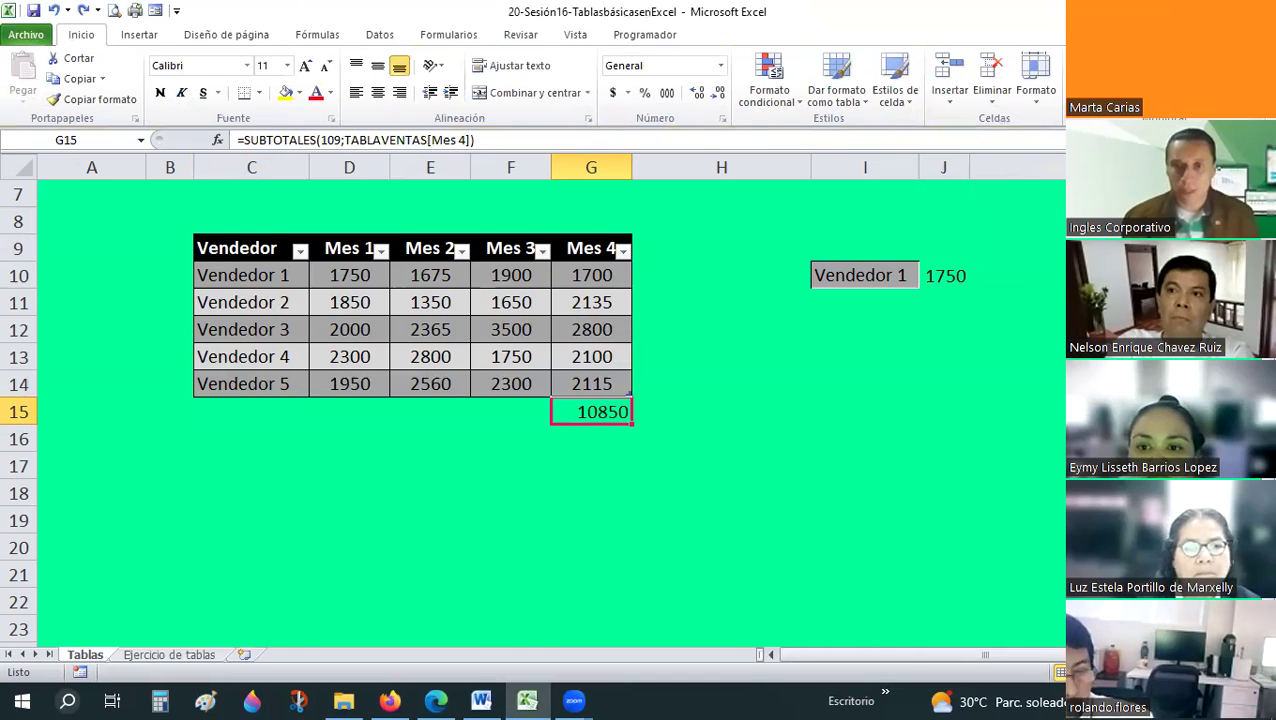
- Restore the table's Total row and show the Mes 4 average as Promedio
{"action": "key", "text": "ctrl+y"}
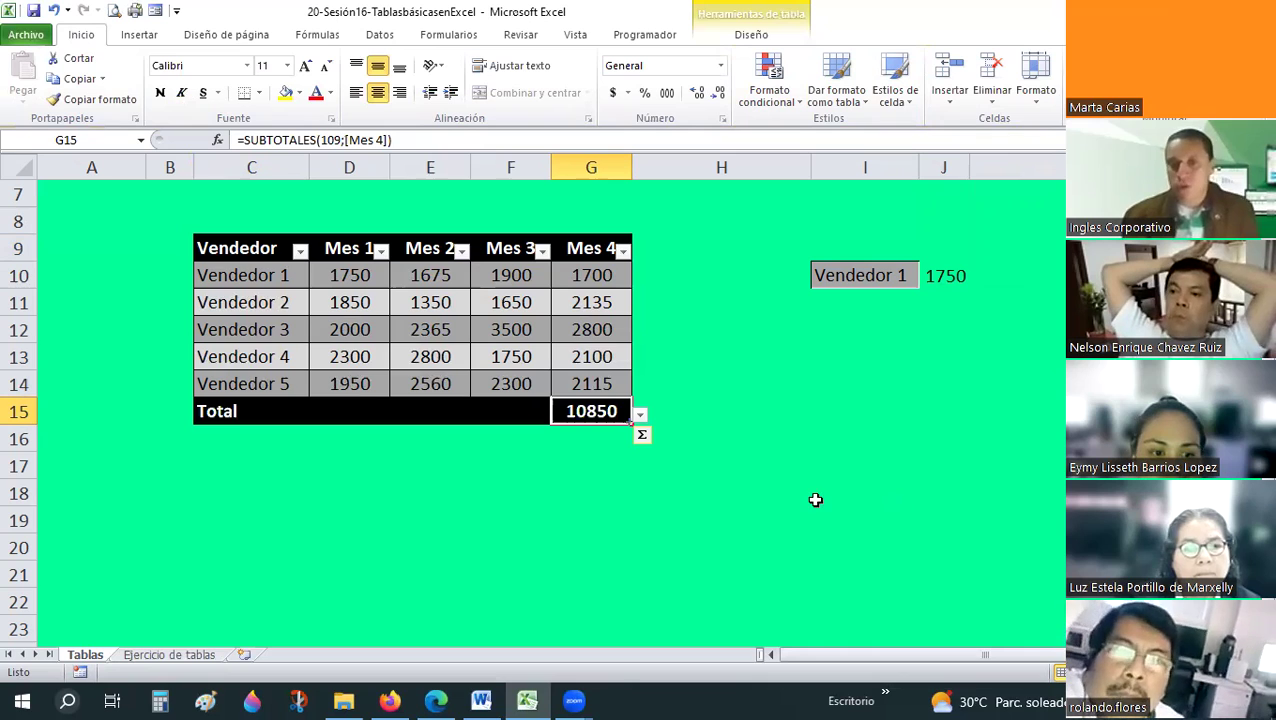
{"action": "left_click", "coordinate": [640, 418]}
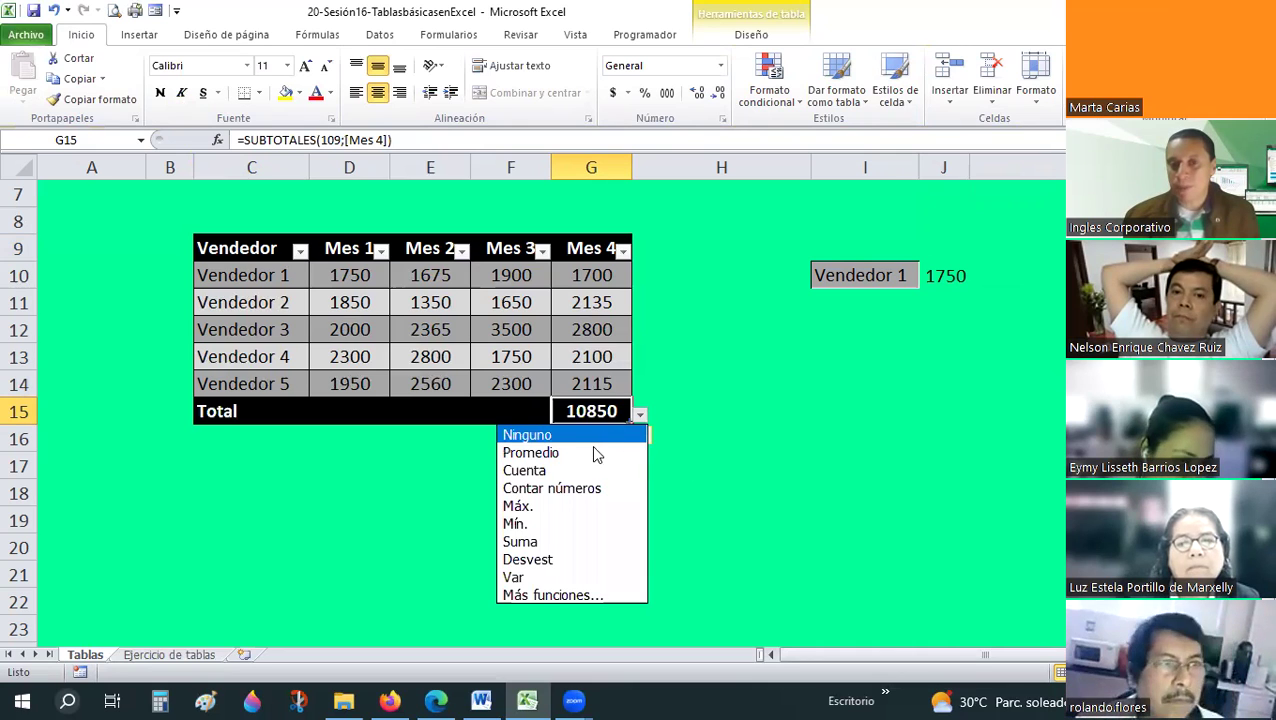
{"action": "key", "text": "Return"}
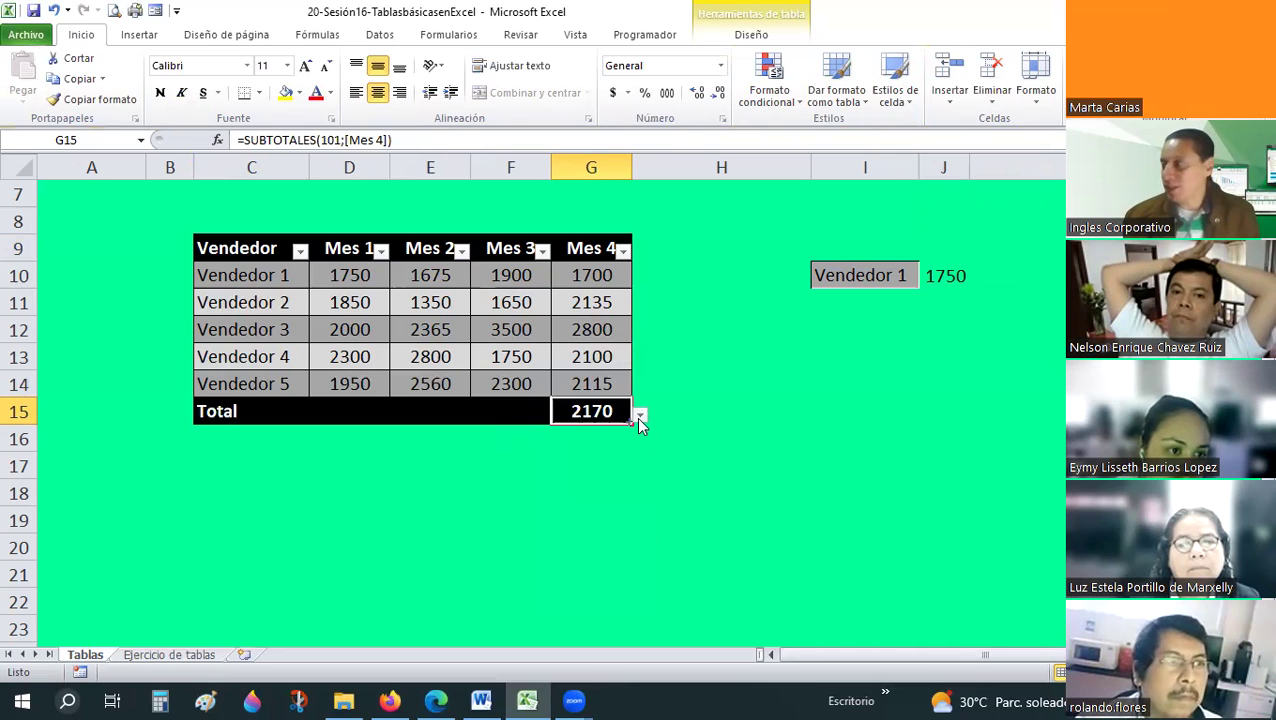
- Try Contar números and Cuenta for the Mes 4 total, then set it back to Suma
{"action": "left_click", "coordinate": [640, 418]}
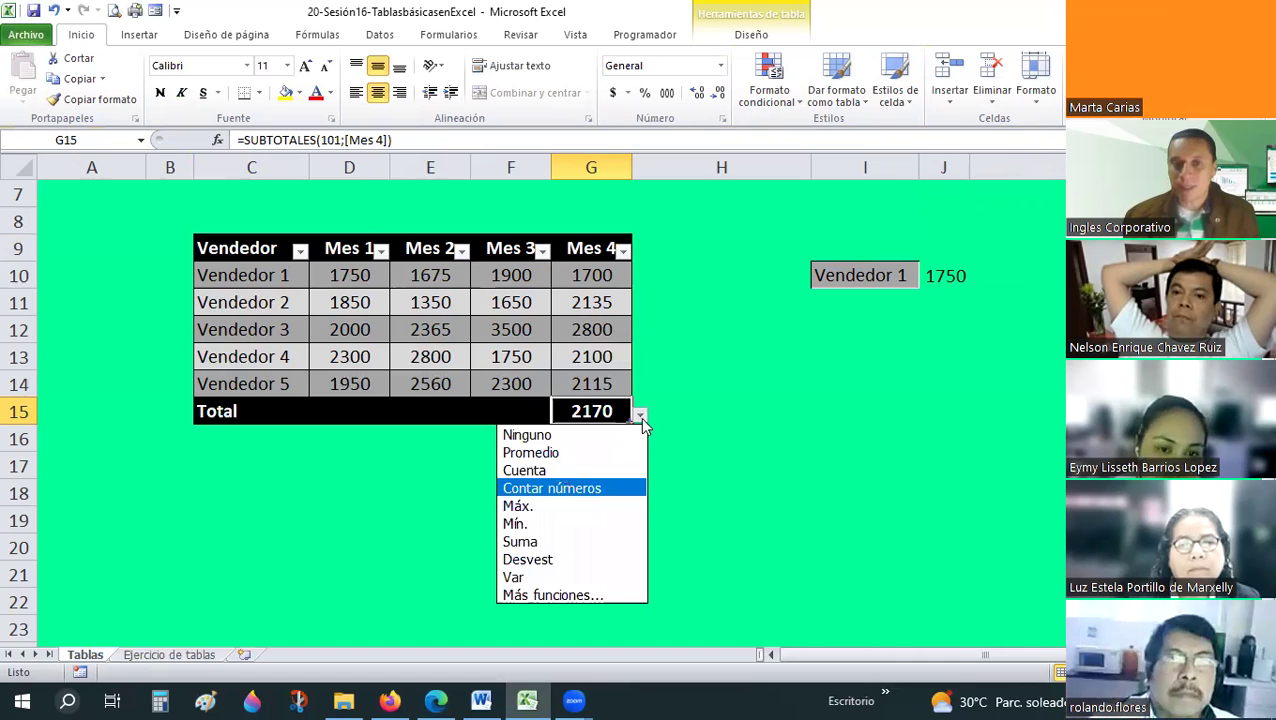
{"action": "left_click", "coordinate": [562, 486]}
{"action": "left_click", "coordinate": [641, 415]}
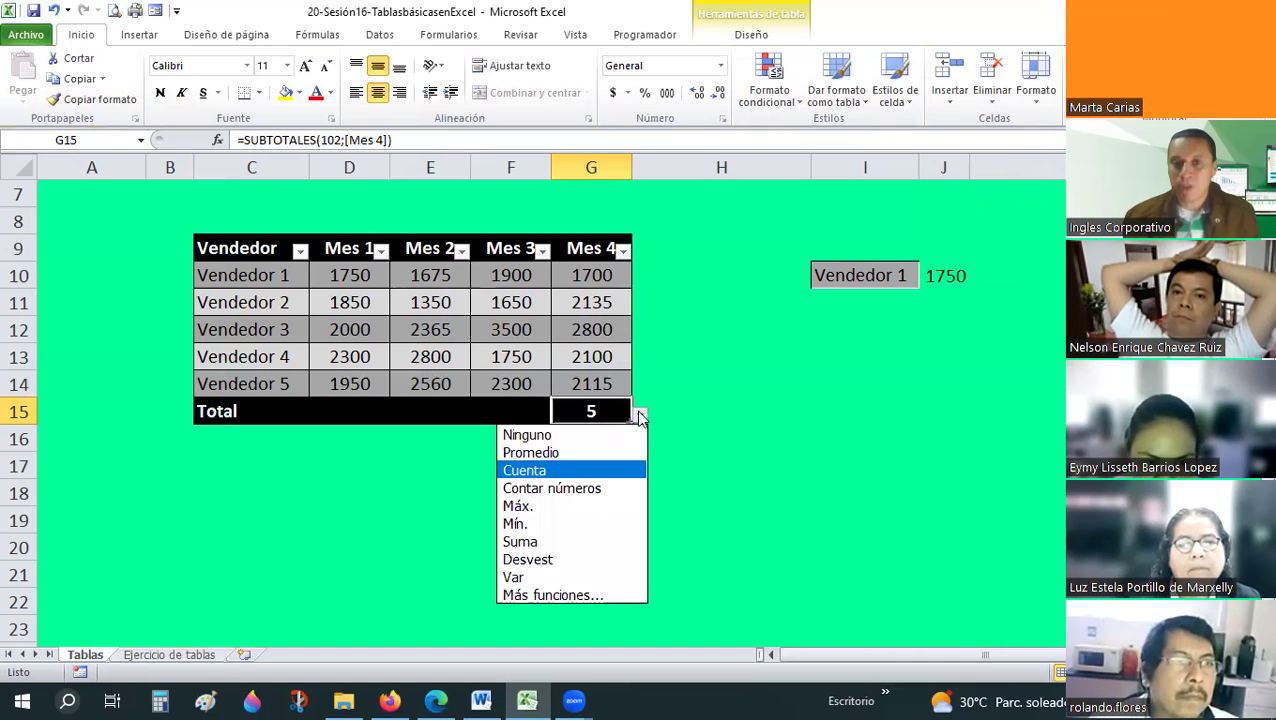
{"action": "key", "text": "Return"}
{"action": "key", "text": "alt+Down"}
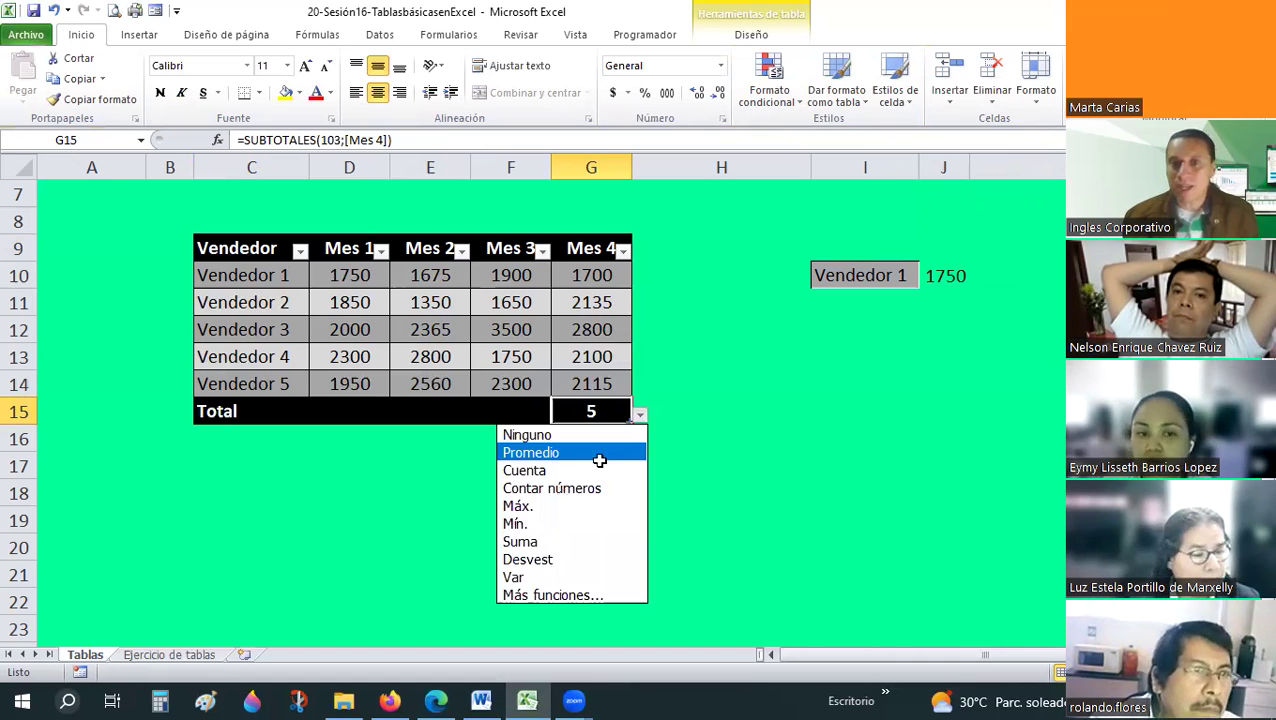
{"action": "left_click", "coordinate": [530, 541]}
{"action": "left_click", "coordinate": [779, 32]}
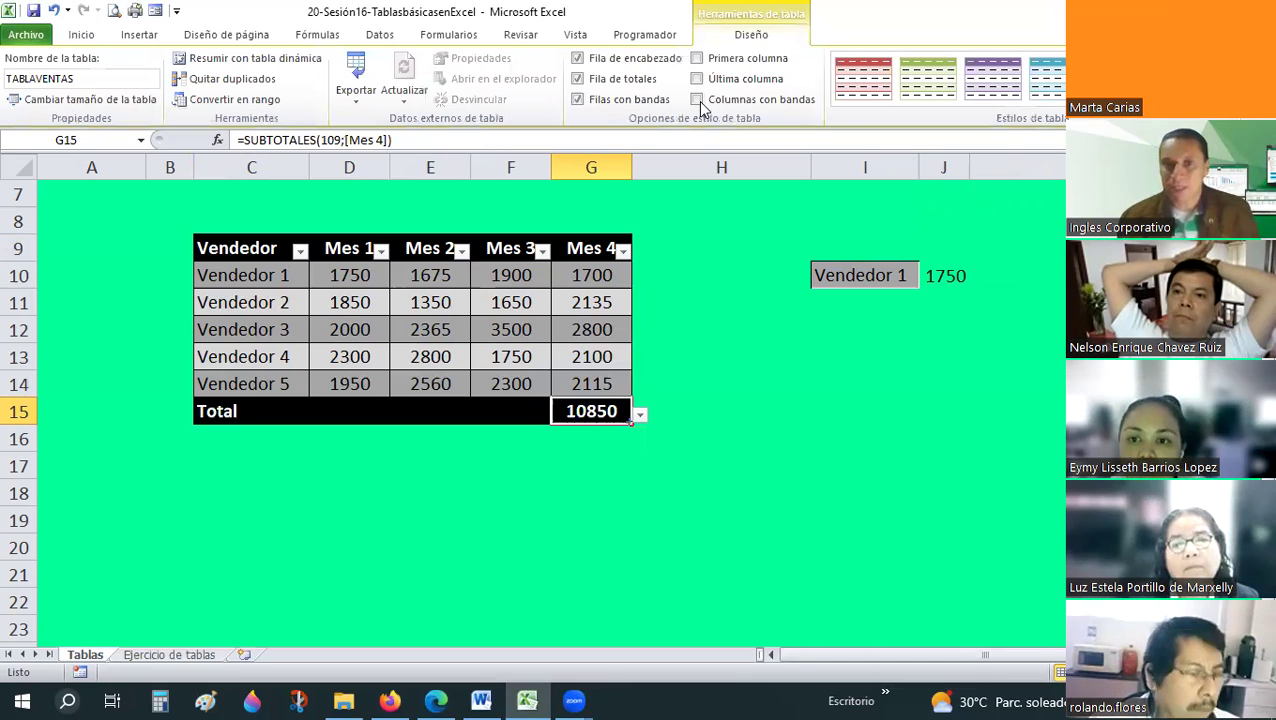
- Toggle Columnas con bandas on and off, then uncheck Fila de totales
{"action": "left_click", "coordinate": [697, 100]}
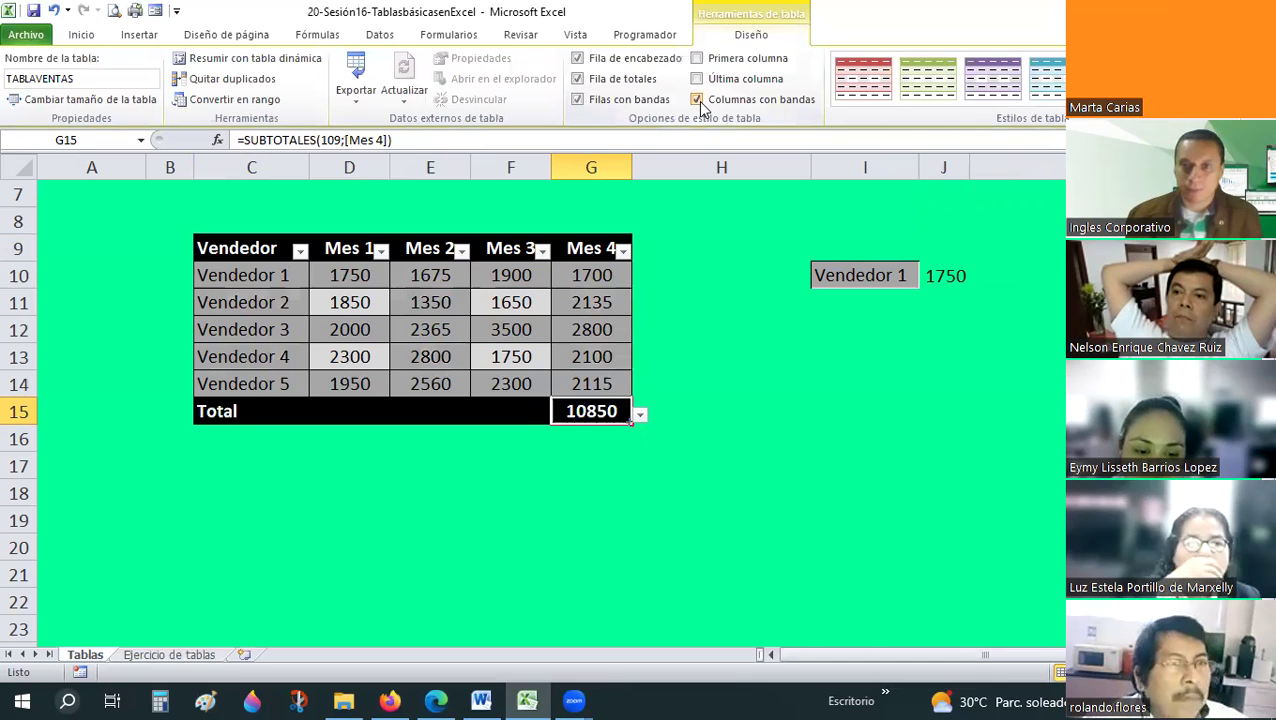
{"action": "left_click", "coordinate": [699, 102]}
{"action": "left_click", "coordinate": [579, 79]}
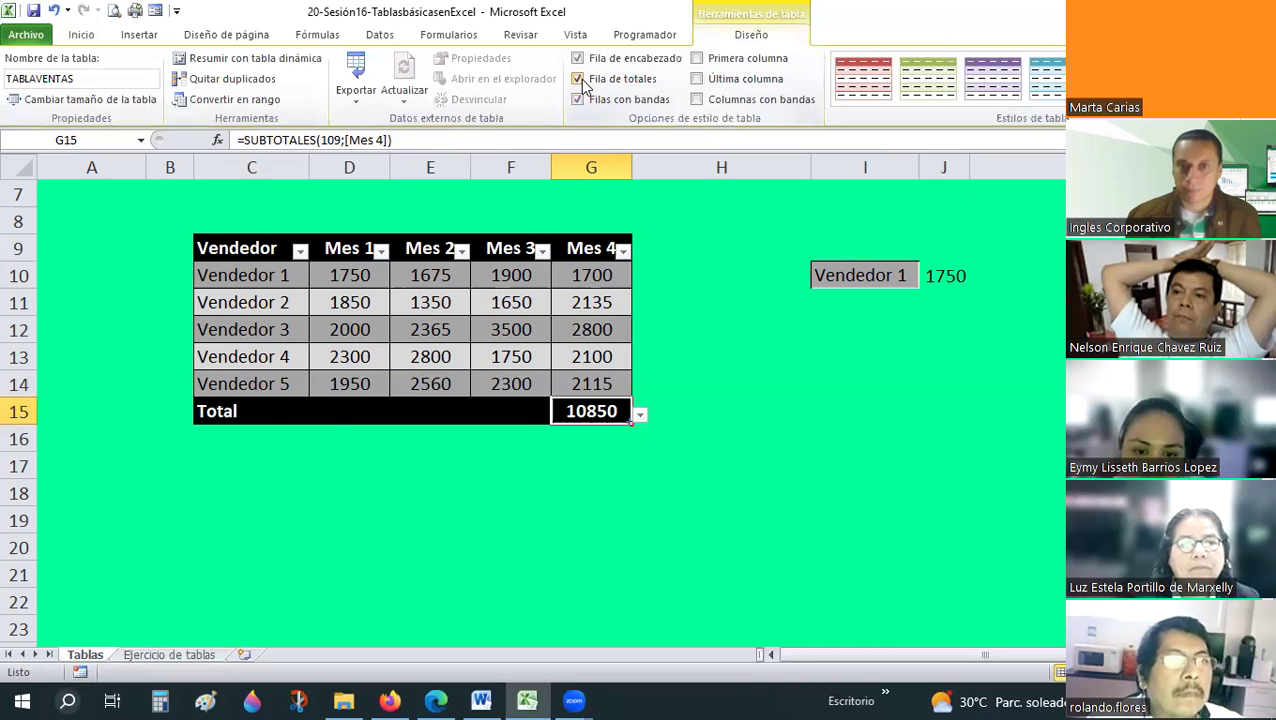
{"action": "left_click", "coordinate": [777, 316]}
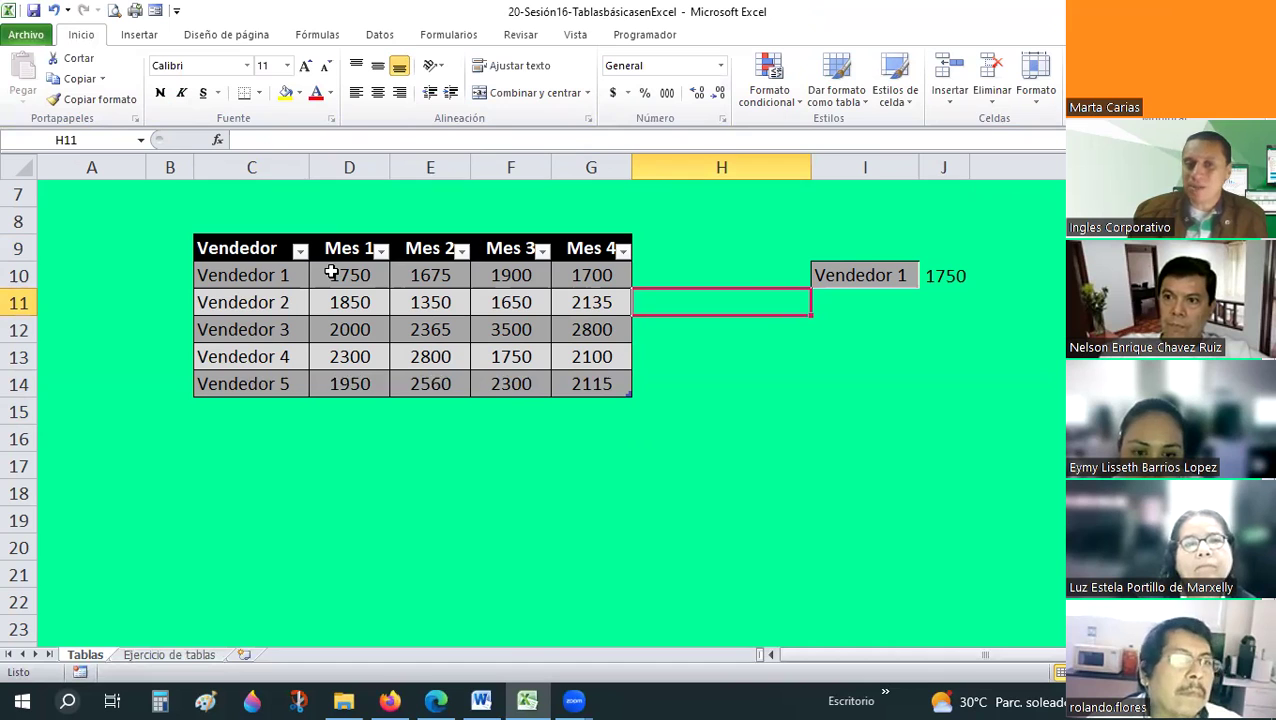
{"action": "left_click_drag", "start_coordinate": [331, 272], "coordinate": [595, 392]}
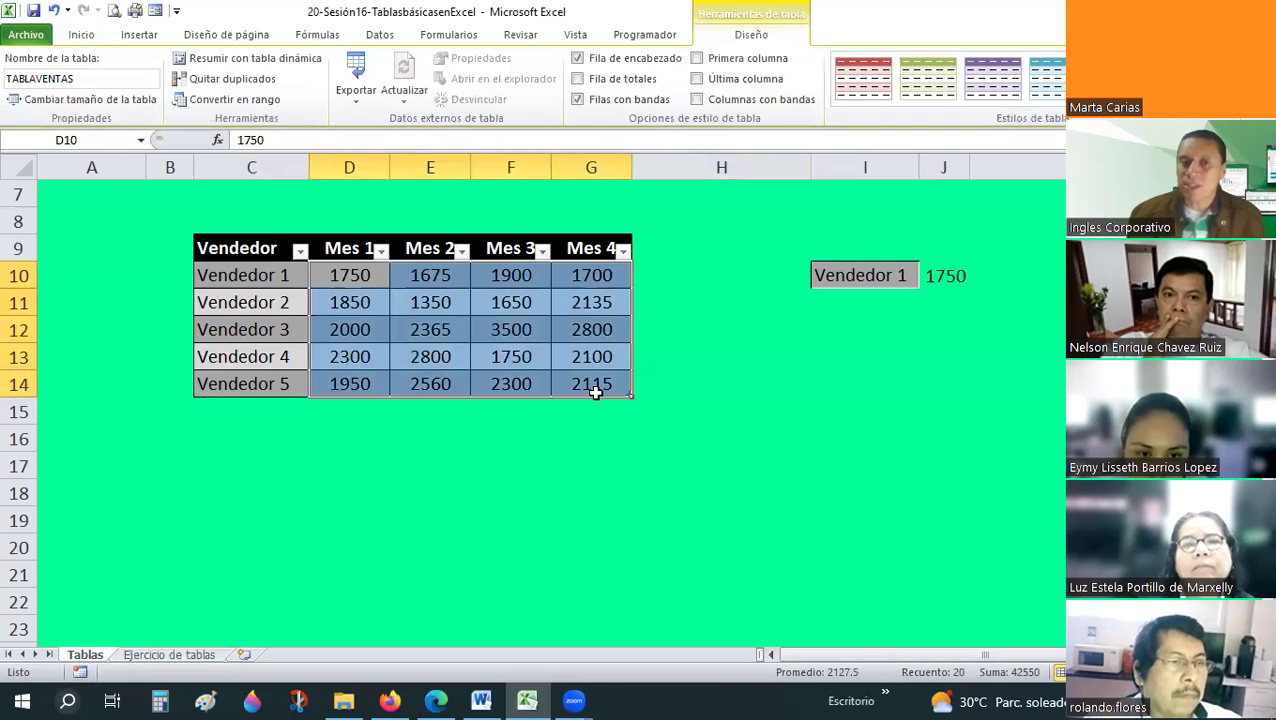
{"action": "left_click", "coordinate": [527, 459]}
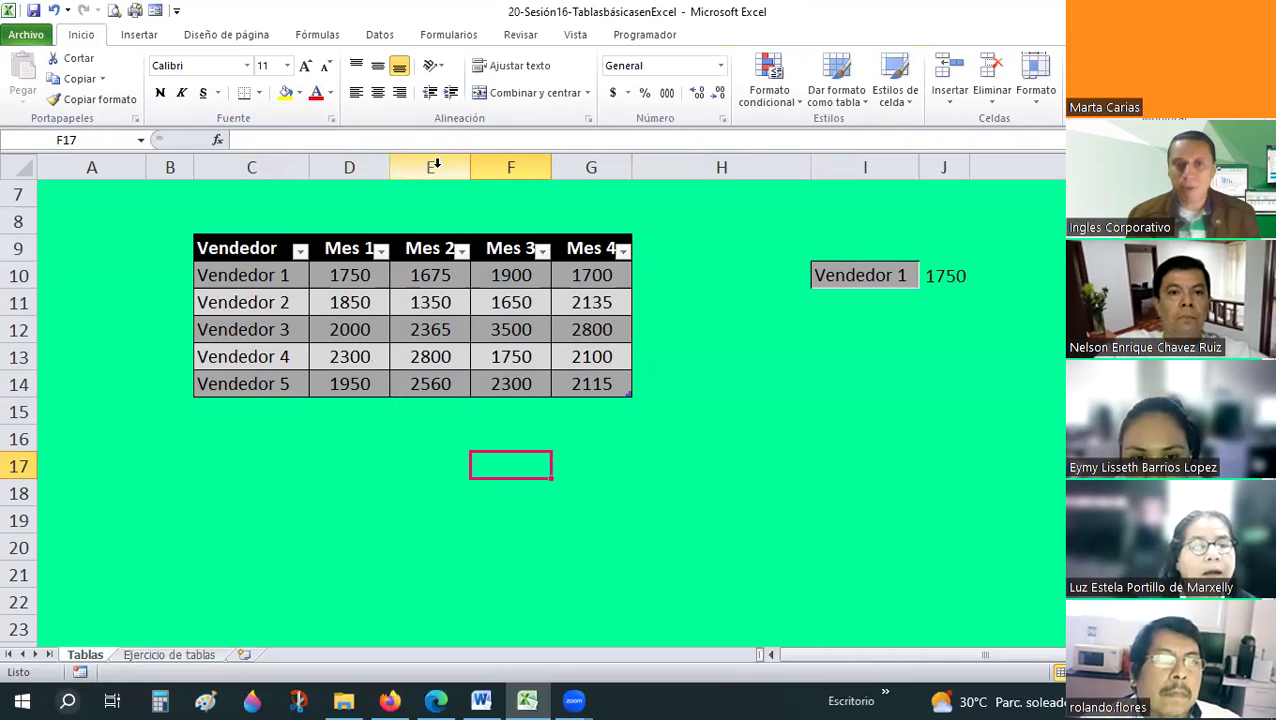
- Insert two blank columns at column E, before Mes 2
{"action": "left_click", "coordinate": [436, 164]}
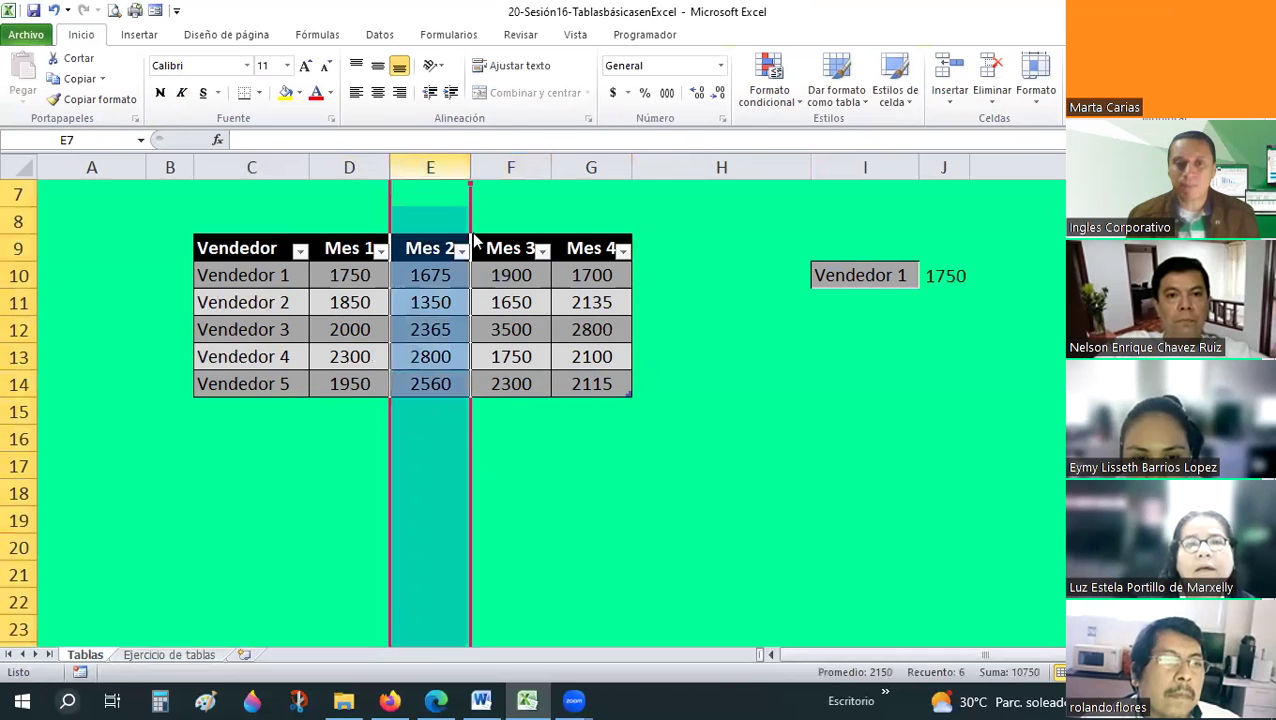
{"action": "right_click", "coordinate": [436, 168]}
{"action": "left_click", "coordinate": [486, 291]}
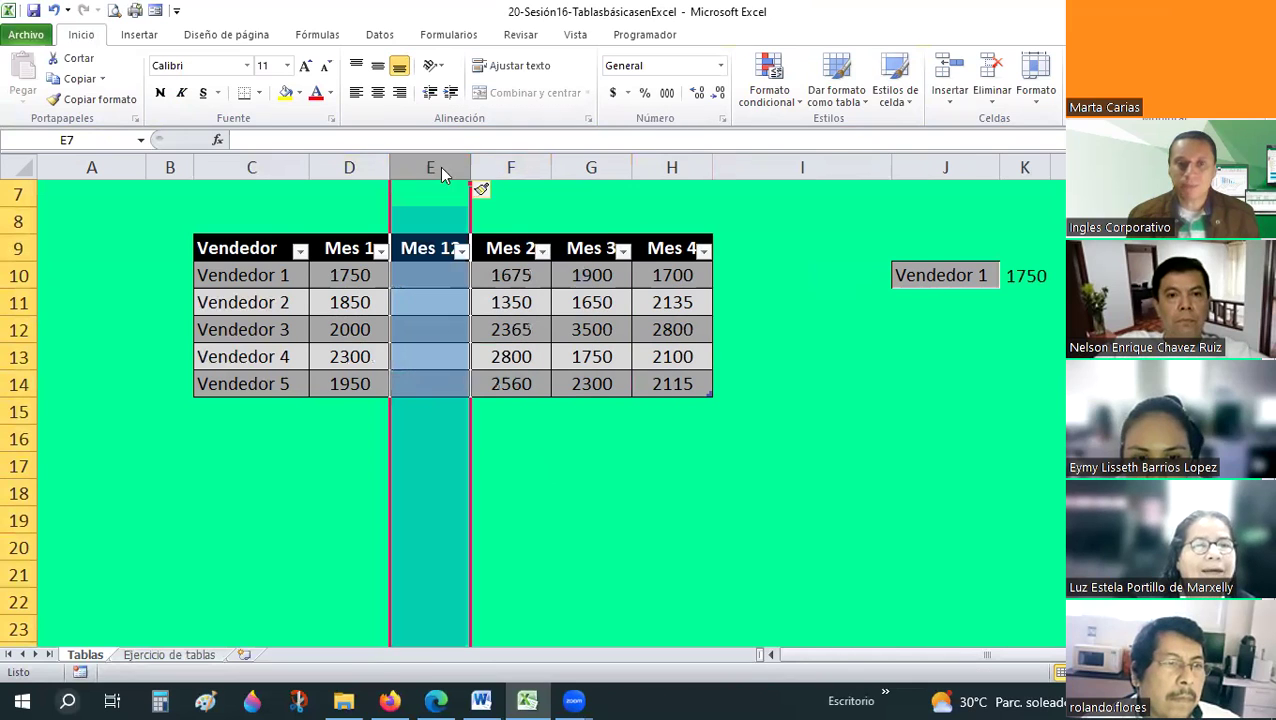
{"action": "key", "text": "Menu"}
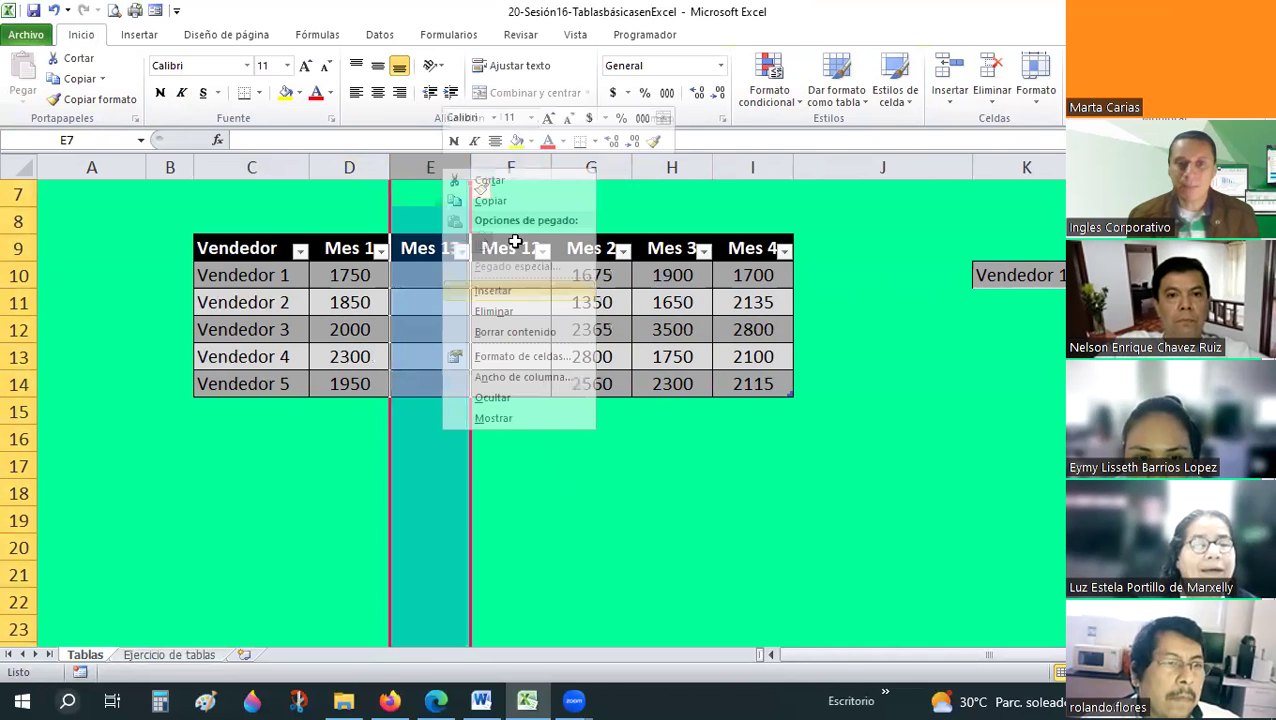
{"action": "key", "text": "i"}
{"action": "left_click", "coordinate": [564, 484]}
- Widen column E so the new Mes 13 header shows fully
{"action": "left_click_drag", "start_coordinate": [573, 167], "coordinate": [600, 167]}
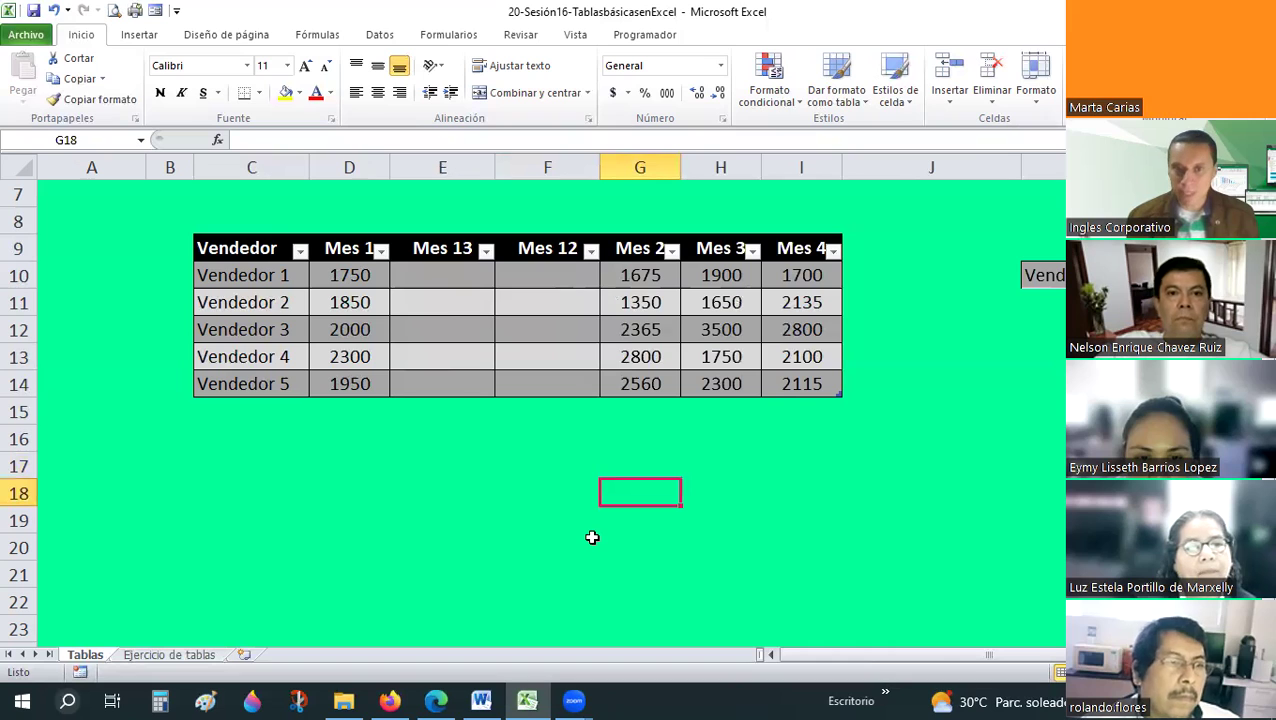
{"action": "left_click", "coordinate": [554, 245]}
{"action": "left_click", "coordinate": [432, 247]}
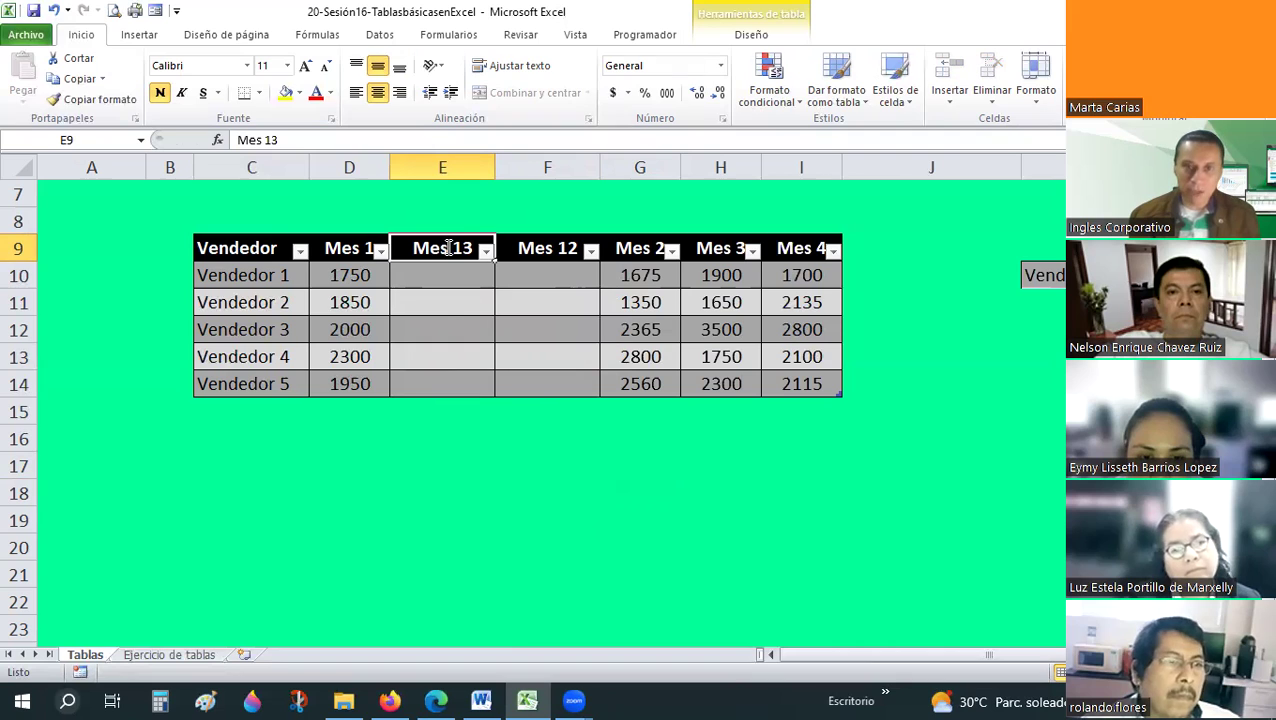
- Head column E 'Precio prom/caja' with Ajustar texto applied
{"action": "type", "text": "pREC"}
{"action": "key", "text": "BackSpace"}
{"action": "key", "text": "BackSpace"}
{"action": "key", "text": "BackSpace"}
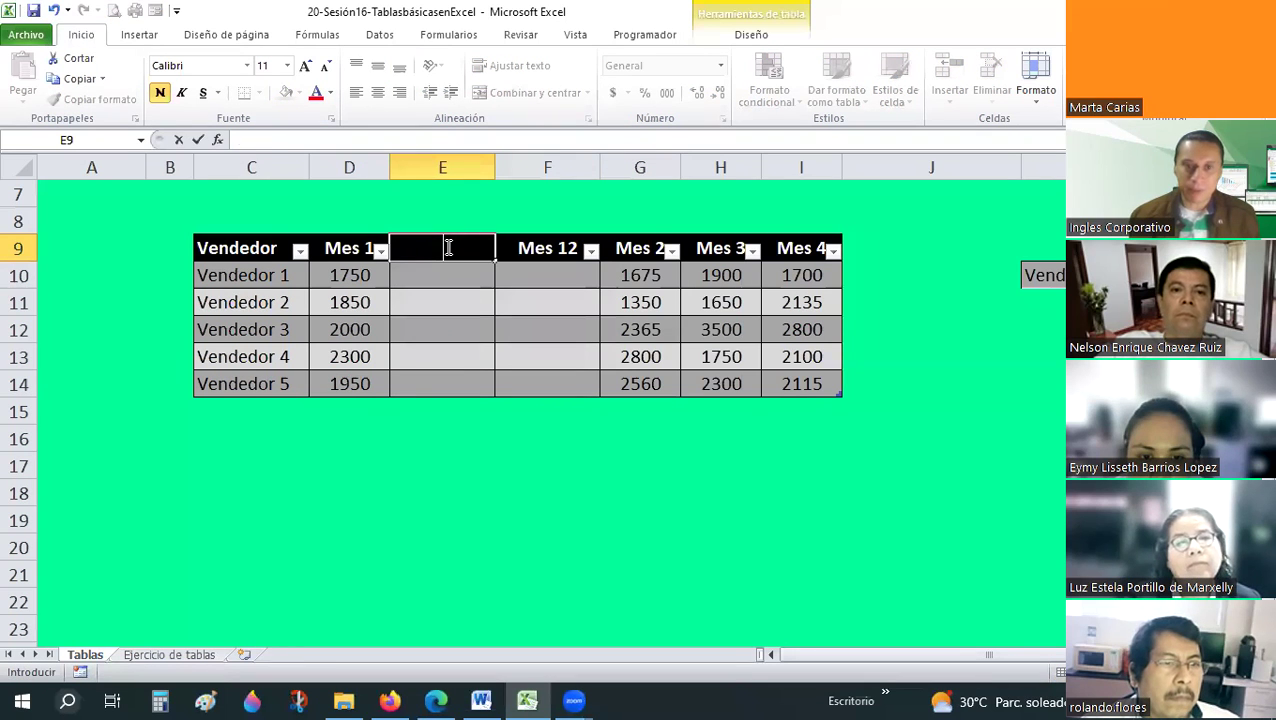
{"action": "type", "text": "Precio prom"}
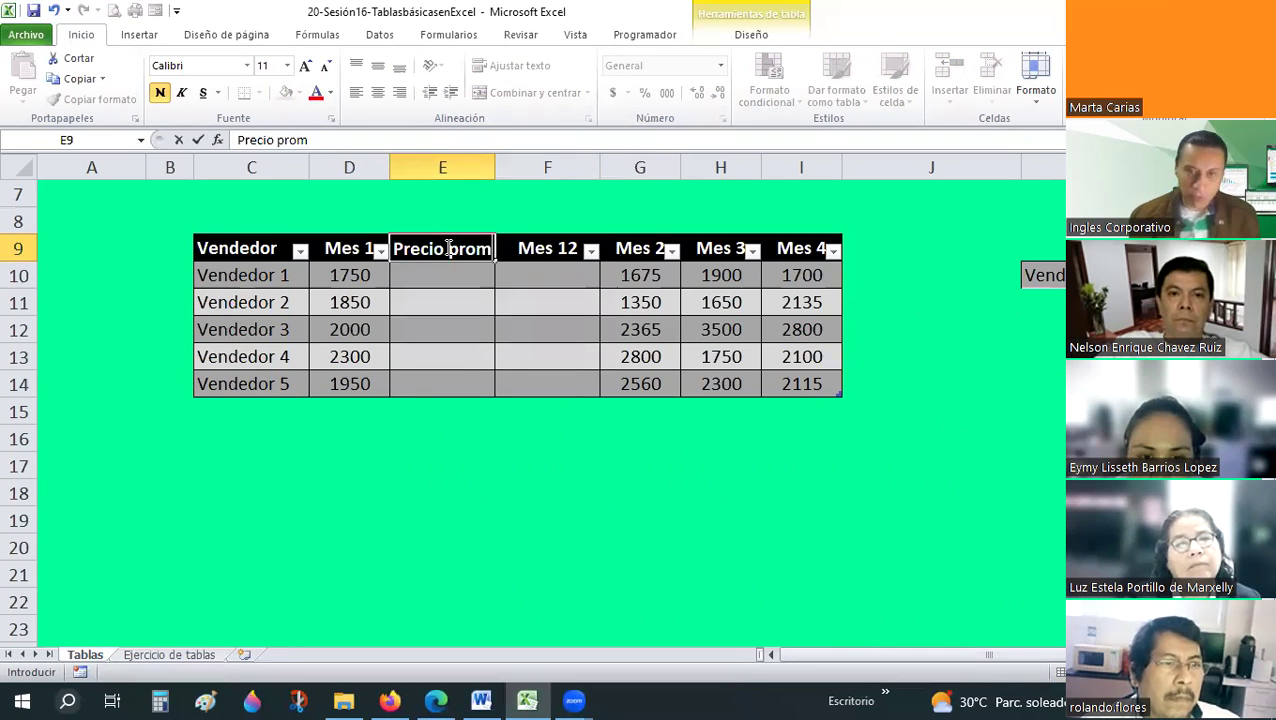
{"action": "type", "text": "/caja"}
{"action": "key", "text": "Return"}
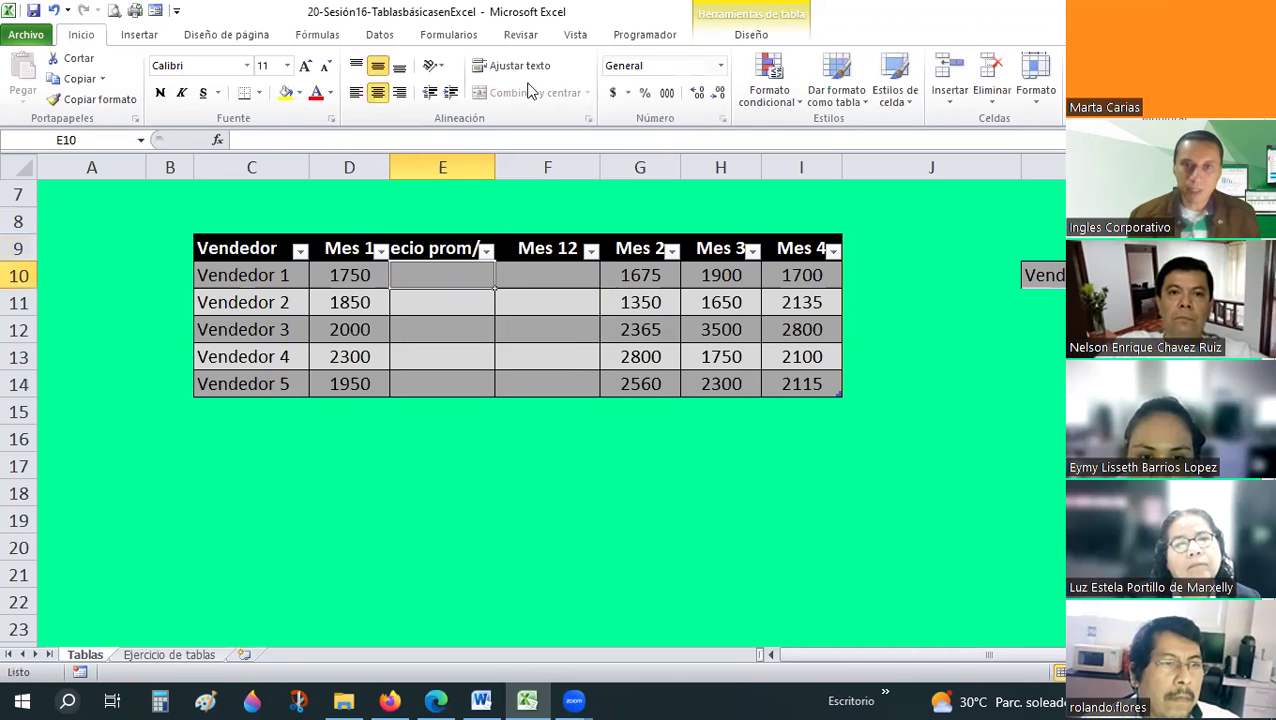
{"action": "key", "text": "alt+h"}
{"action": "key", "text": "w"}
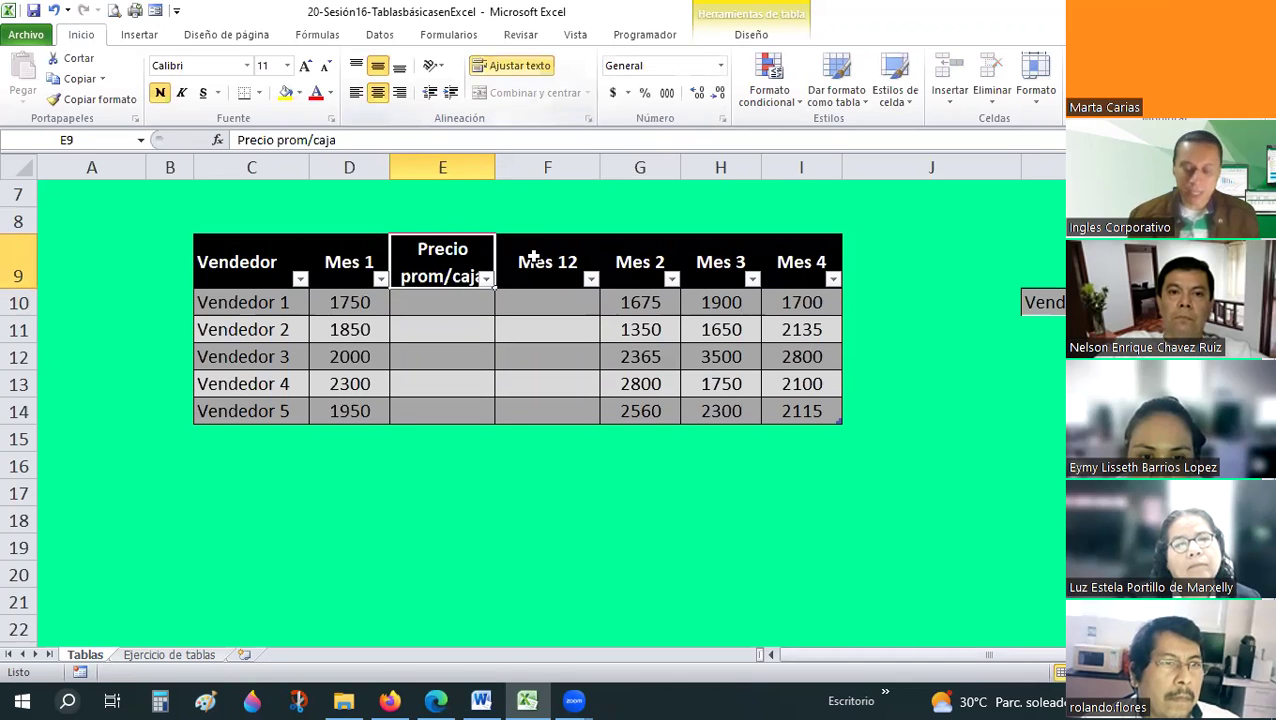
- Head column F 'Venta total Mes 1' with Ajustar texto applied
{"action": "left_click", "coordinate": [534, 257]}
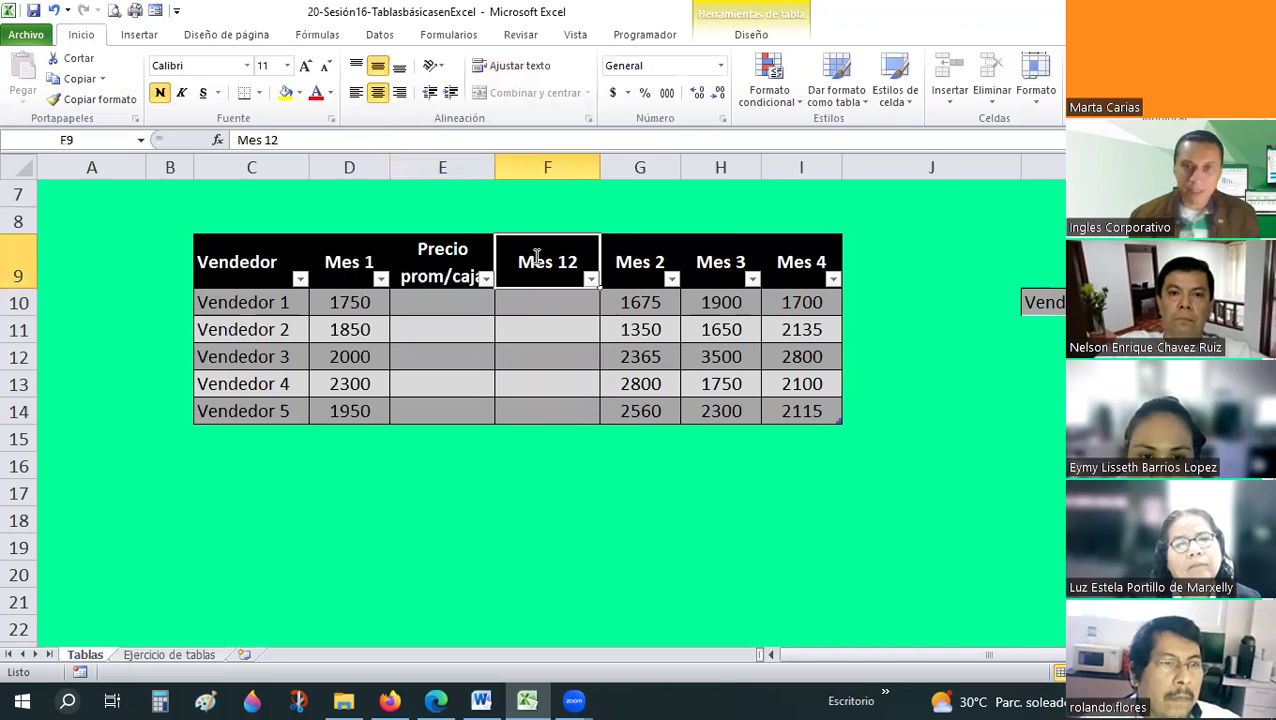
{"action": "type", "text": "Venta total"}
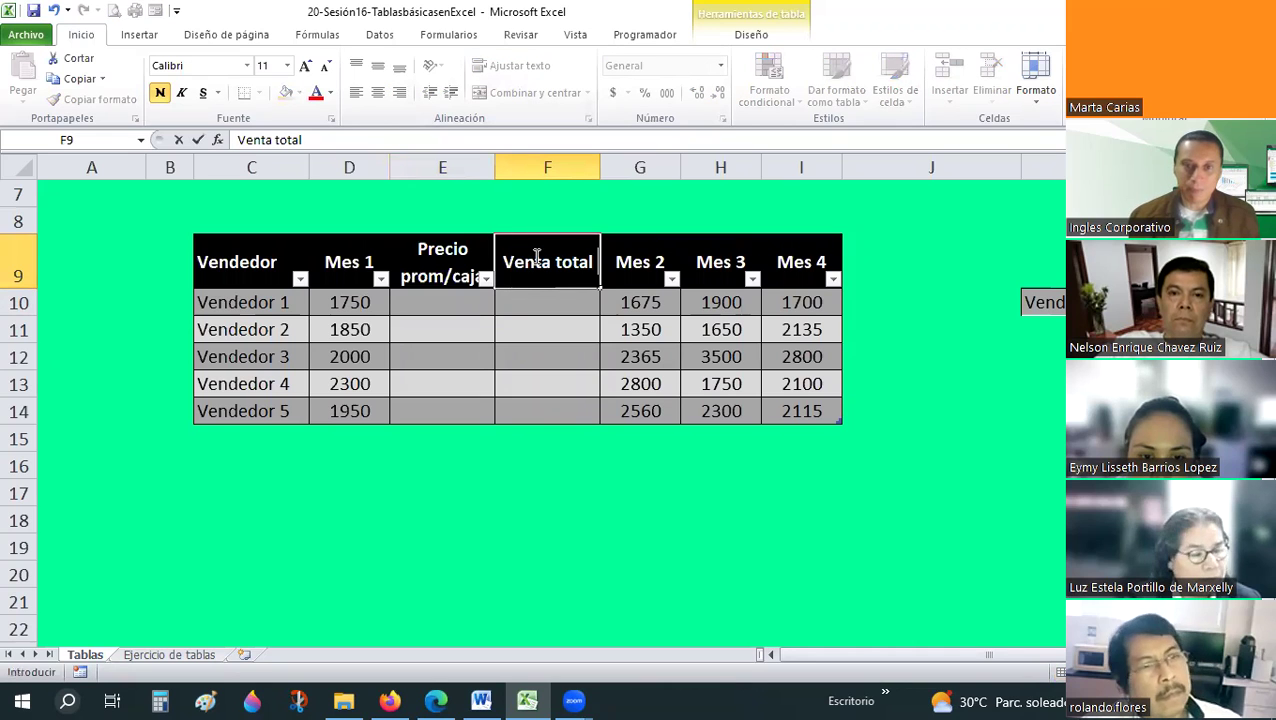
{"action": "type", "text": " ME"}
{"action": "key", "text": "BackSpace"}
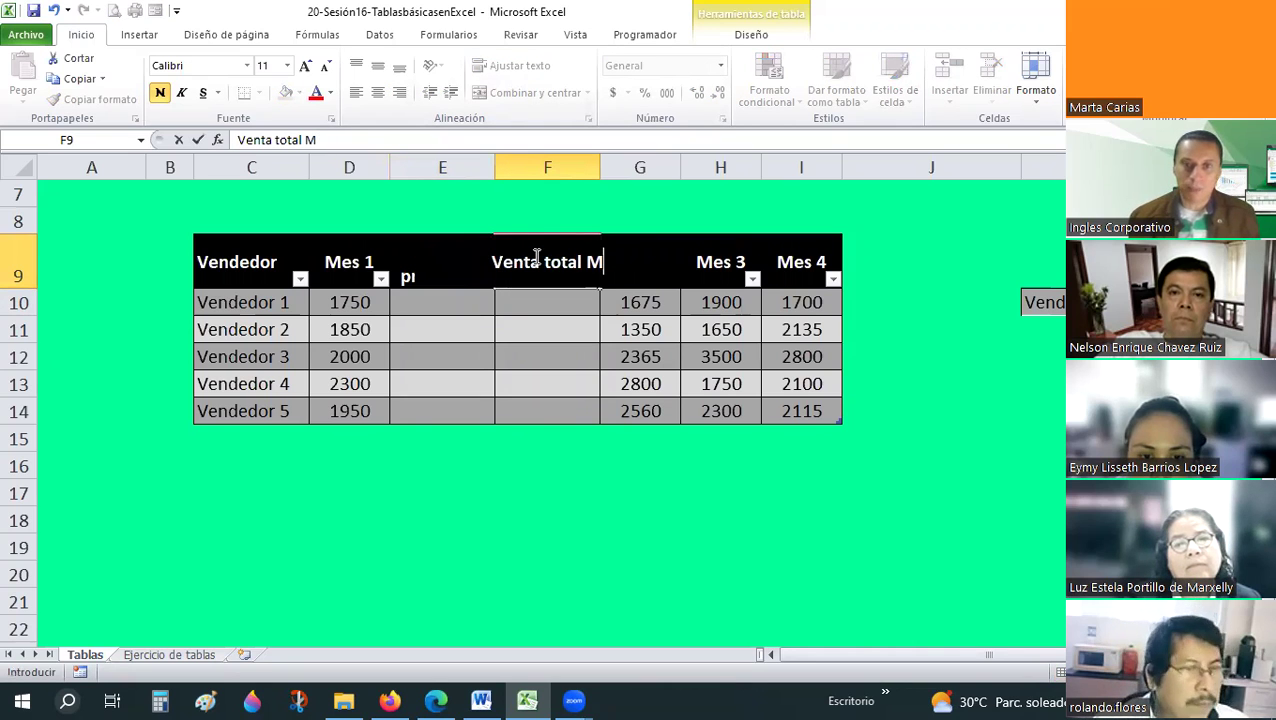
{"action": "type", "text": "es"}
{"action": "key", "text": "Return"}
{"action": "key", "text": "Up"}
{"action": "left_click", "coordinate": [520, 65]}
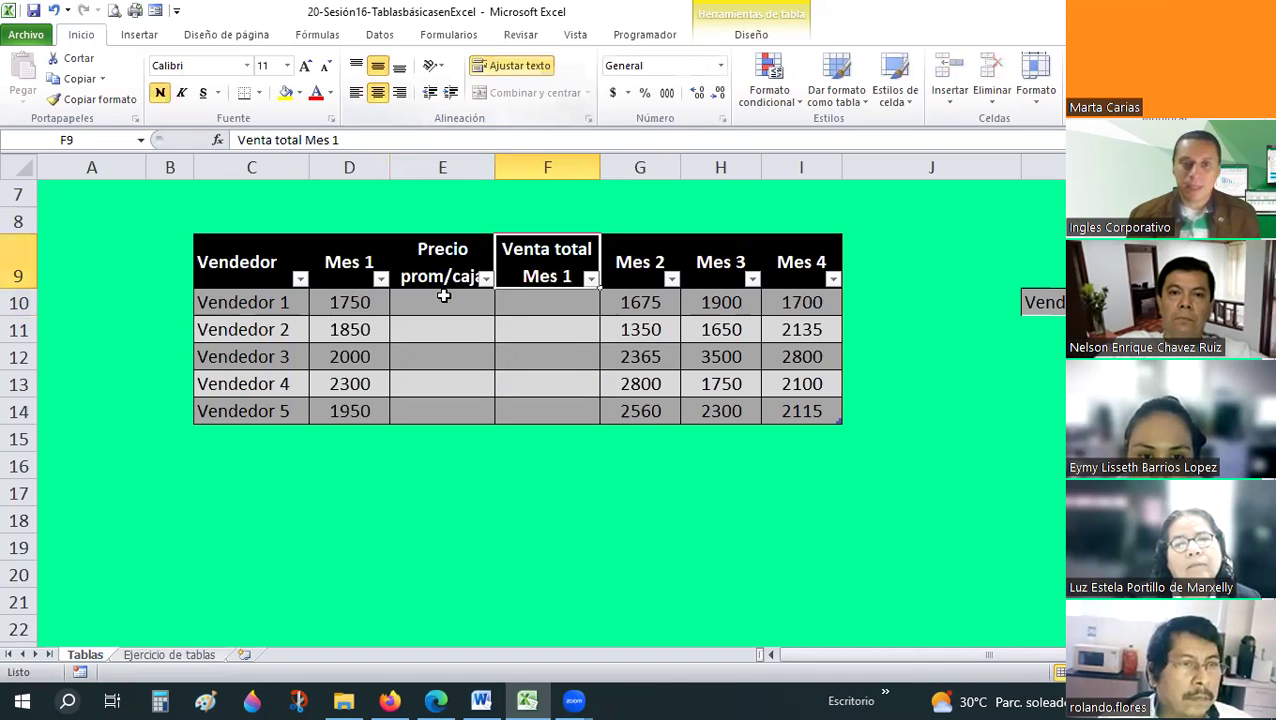
{"action": "left_click", "coordinate": [443, 302]}
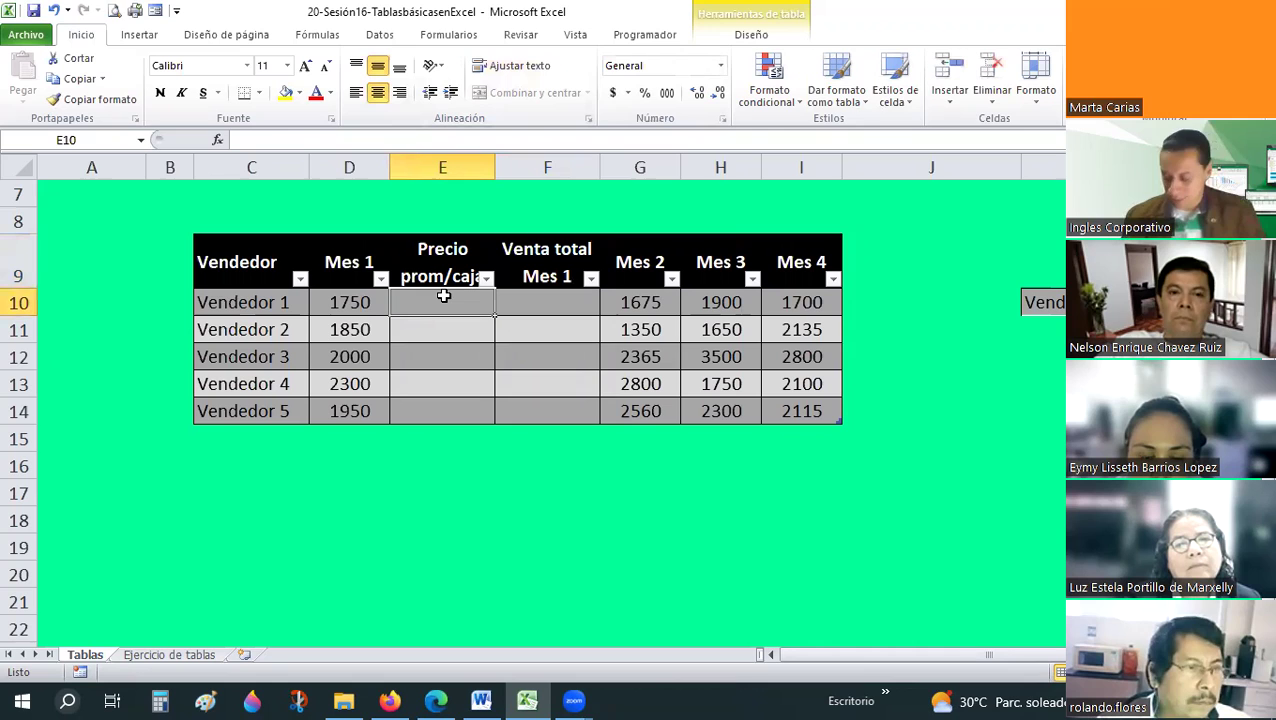
- Enter 1.75 in E10 and format it as $ Contabilidad
{"action": "type", "text": "1.75"}
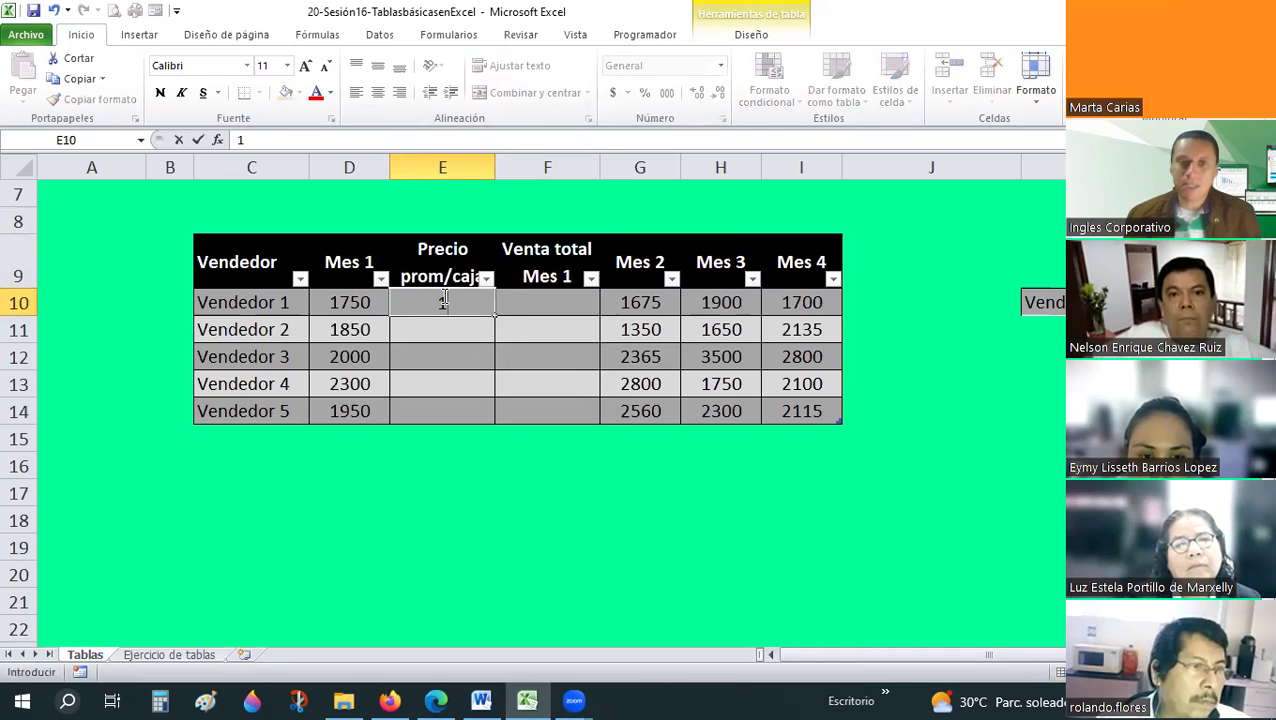
{"action": "key", "text": "Return"}
{"action": "left_click", "coordinate": [443, 300]}
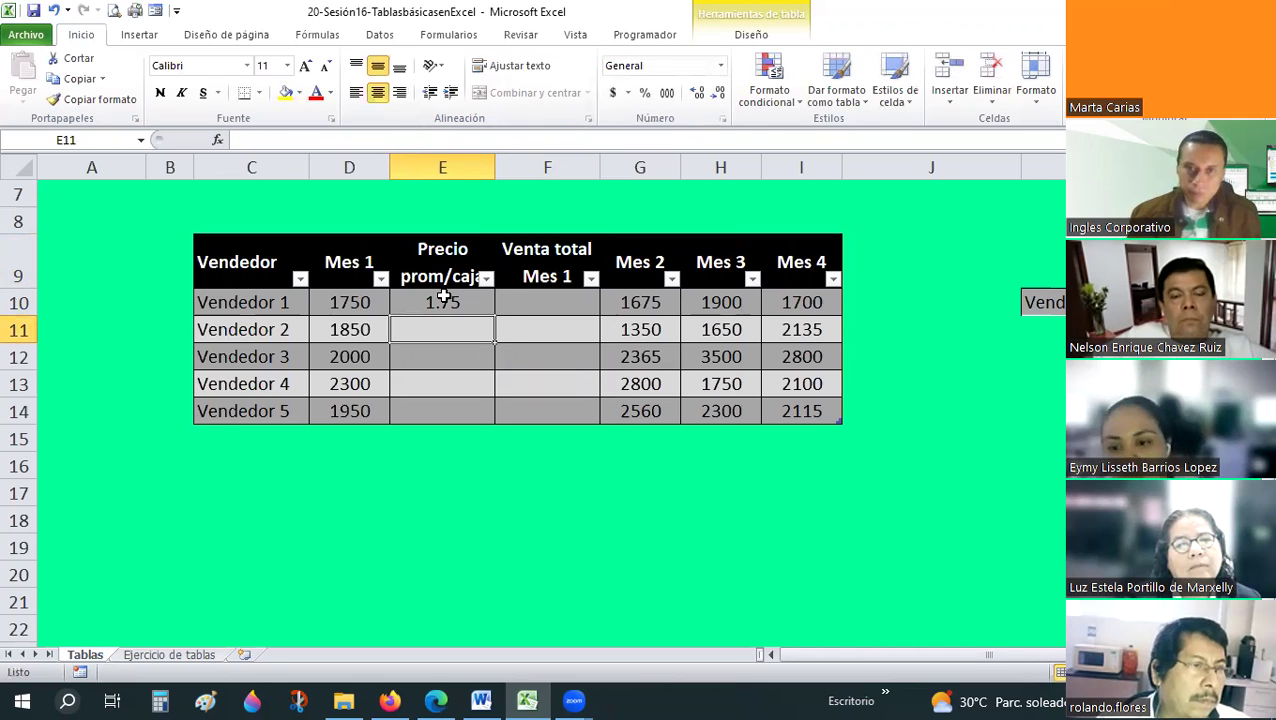
{"action": "left_click", "coordinate": [616, 92]}
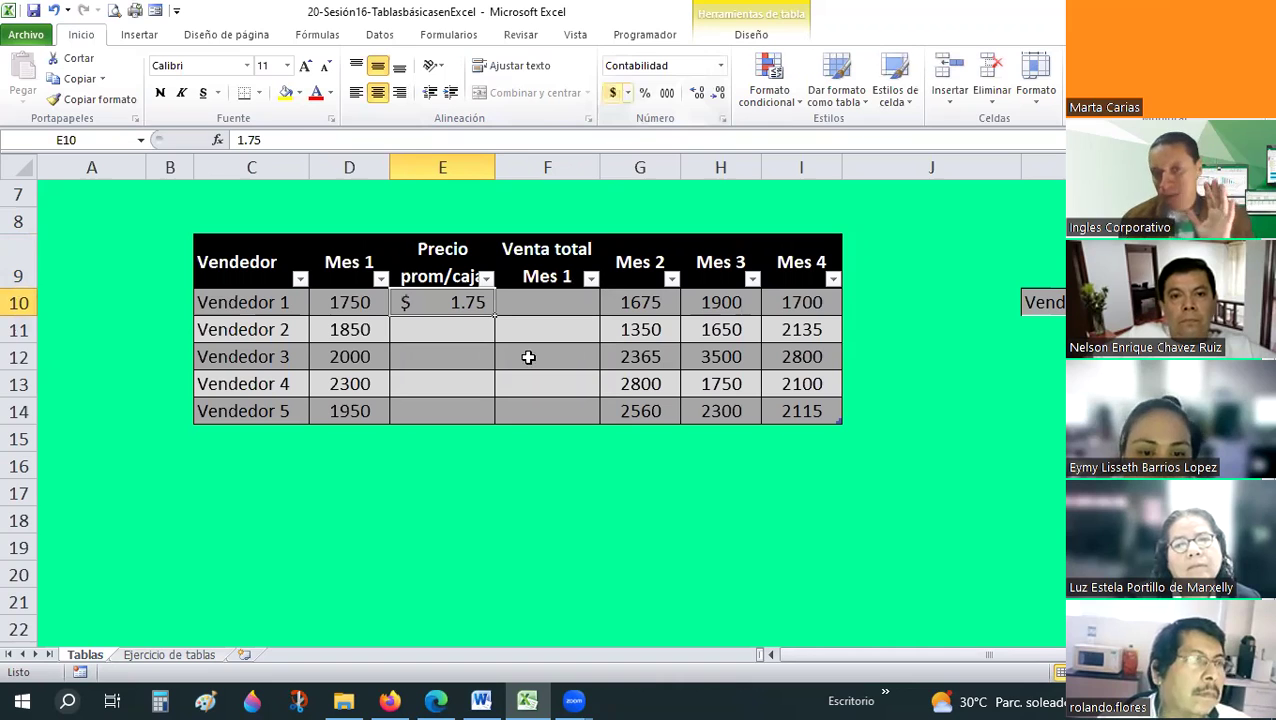
- Copy E10's $ 1.75 price into E11:E14 for Vendedores 2 to 5
{"action": "right_click", "coordinate": [436, 302]}
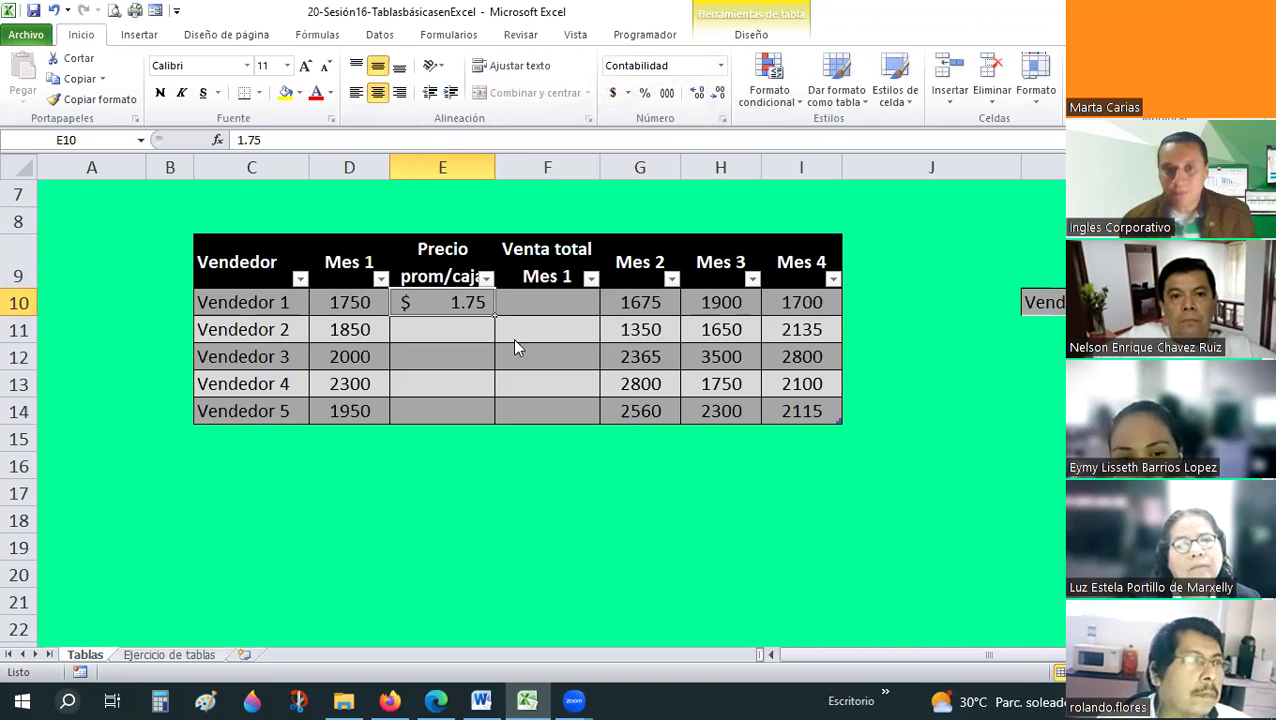
{"action": "left_click", "coordinate": [507, 330]}
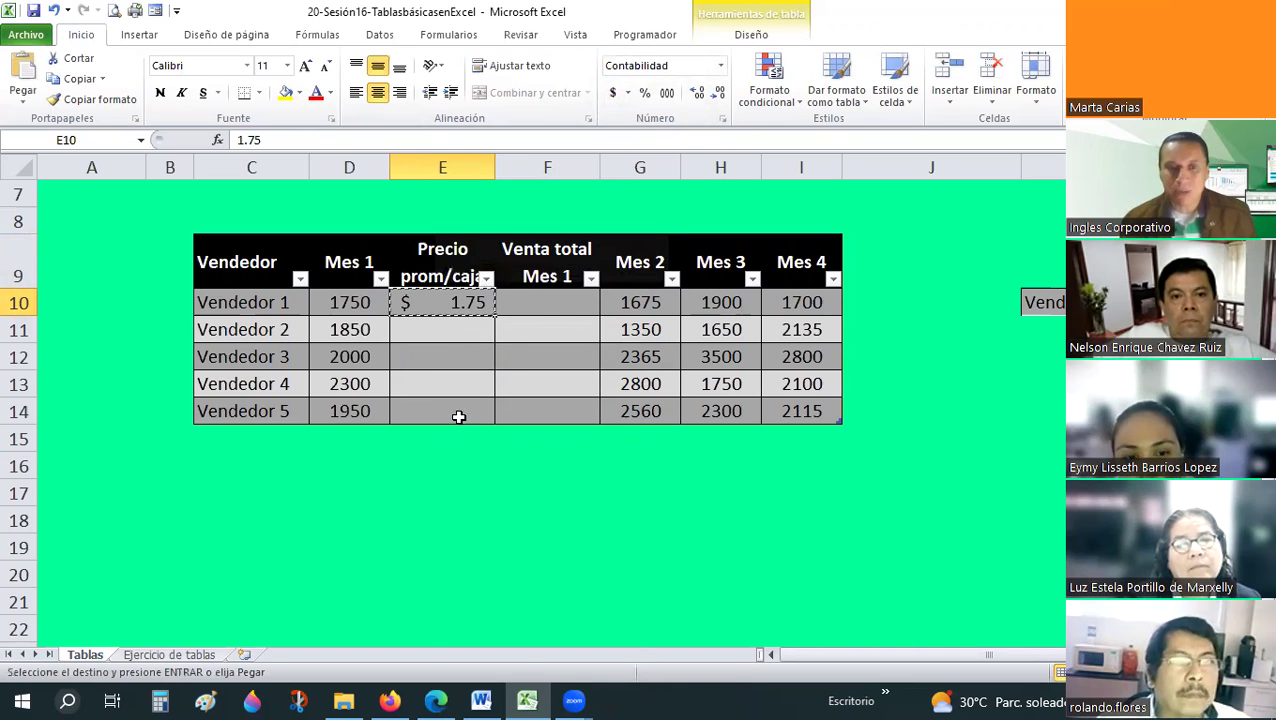
{"action": "left_click_drag", "start_coordinate": [442, 330], "coordinate": [459, 411]}
{"action": "left_click", "coordinate": [29, 103]}
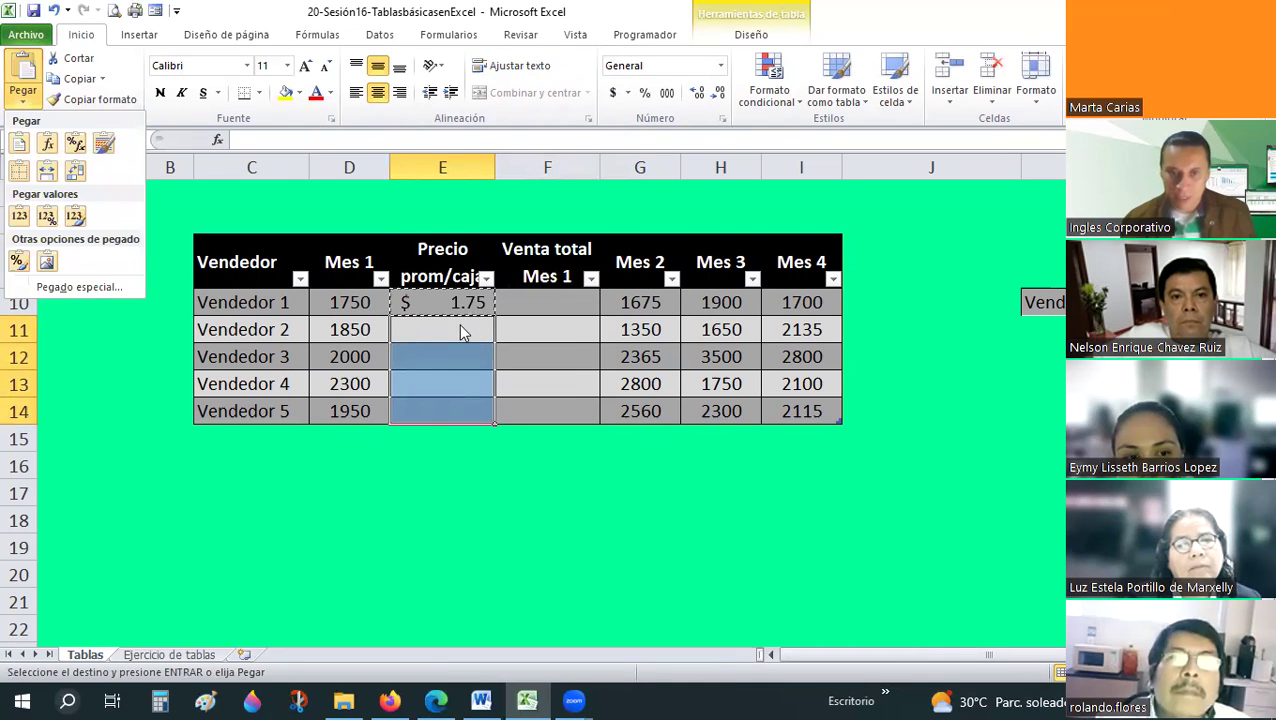
{"action": "left_click", "coordinate": [455, 295]}
{"action": "left_click", "coordinate": [447, 326]}
{"action": "left_click", "coordinate": [455, 404], "text": "shift"}
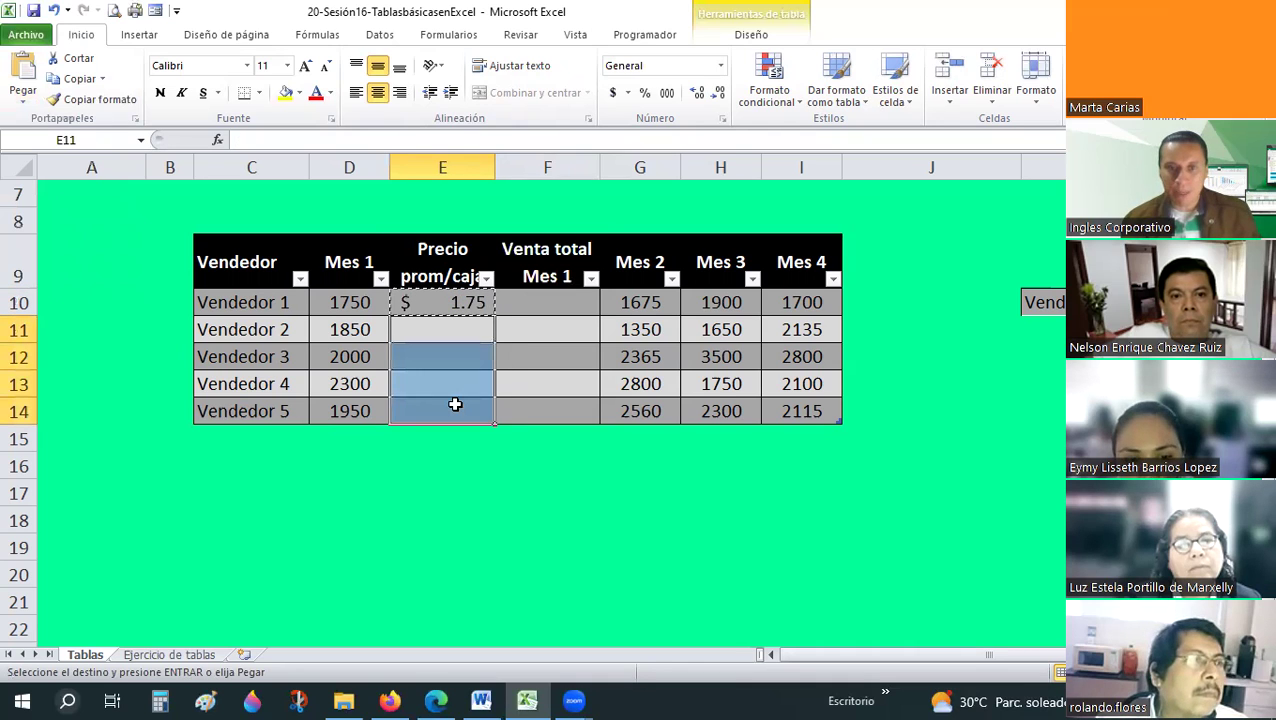
{"action": "key", "text": "ctrl+v"}
- Check the pasted prices and cancel the pending copy with Esc
{"action": "left_click", "coordinate": [475, 493]}
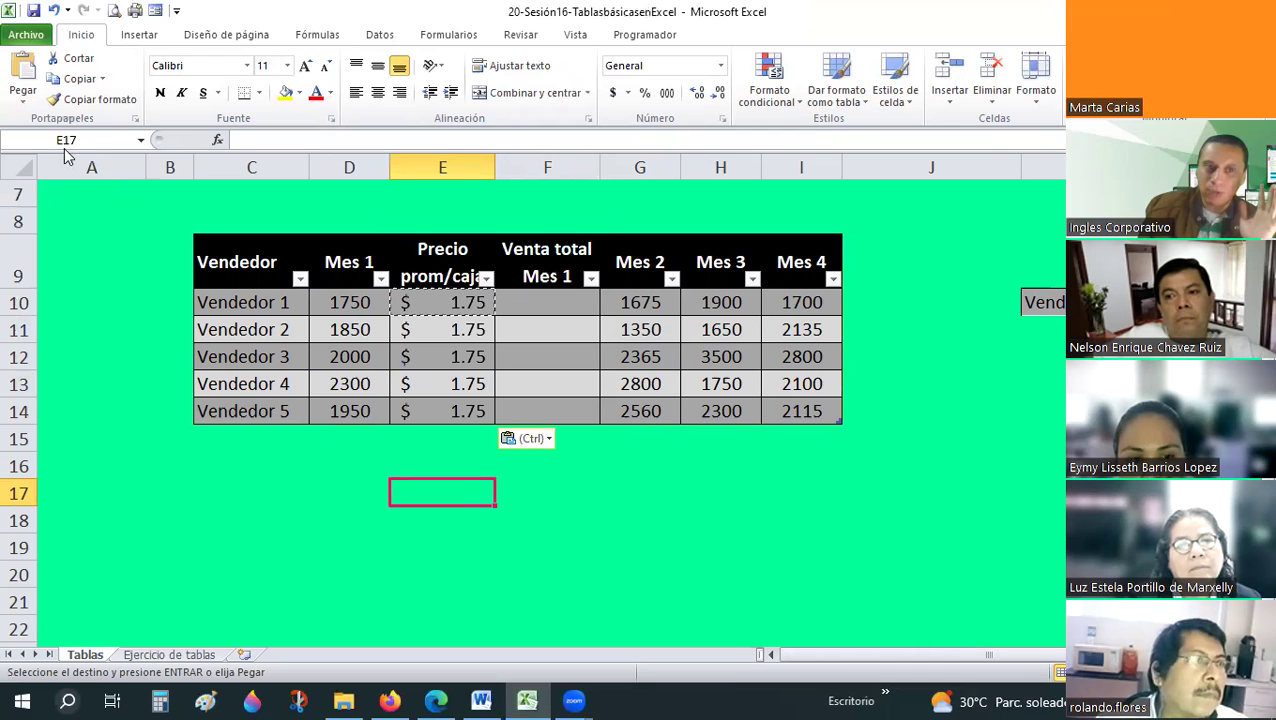
{"action": "left_click", "coordinate": [23, 95]}
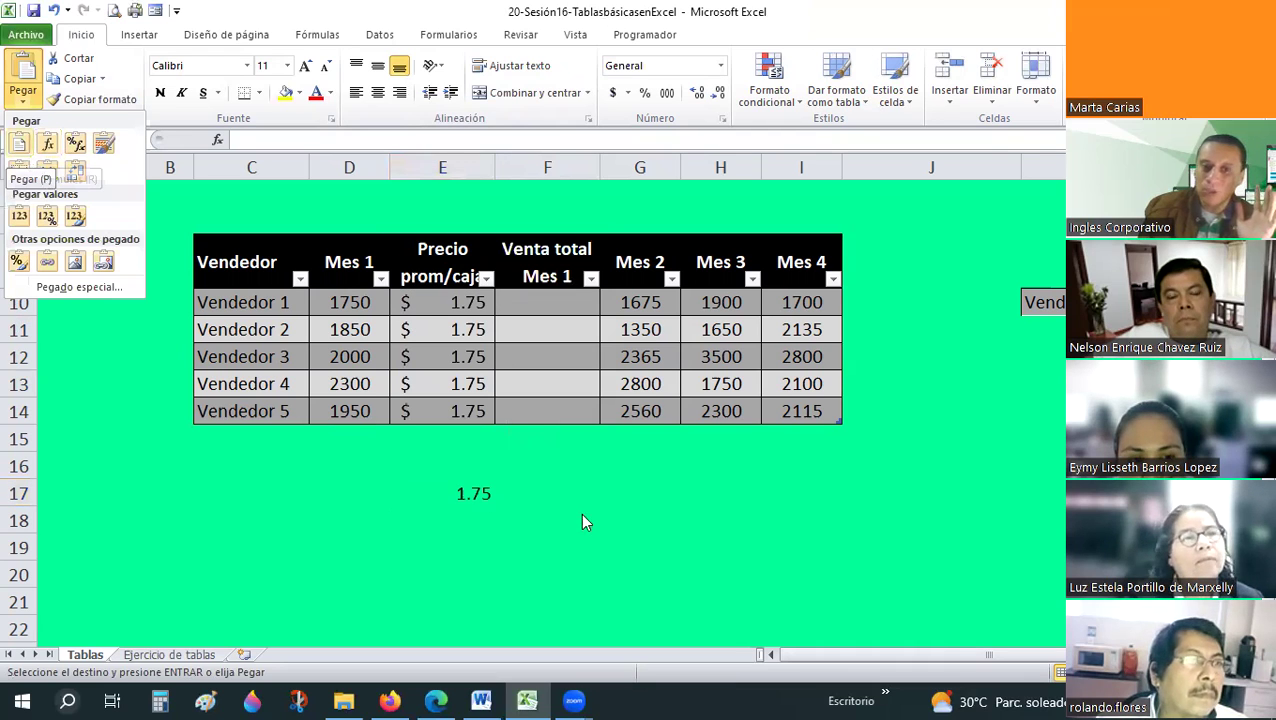
{"action": "left_click", "coordinate": [460, 305]}
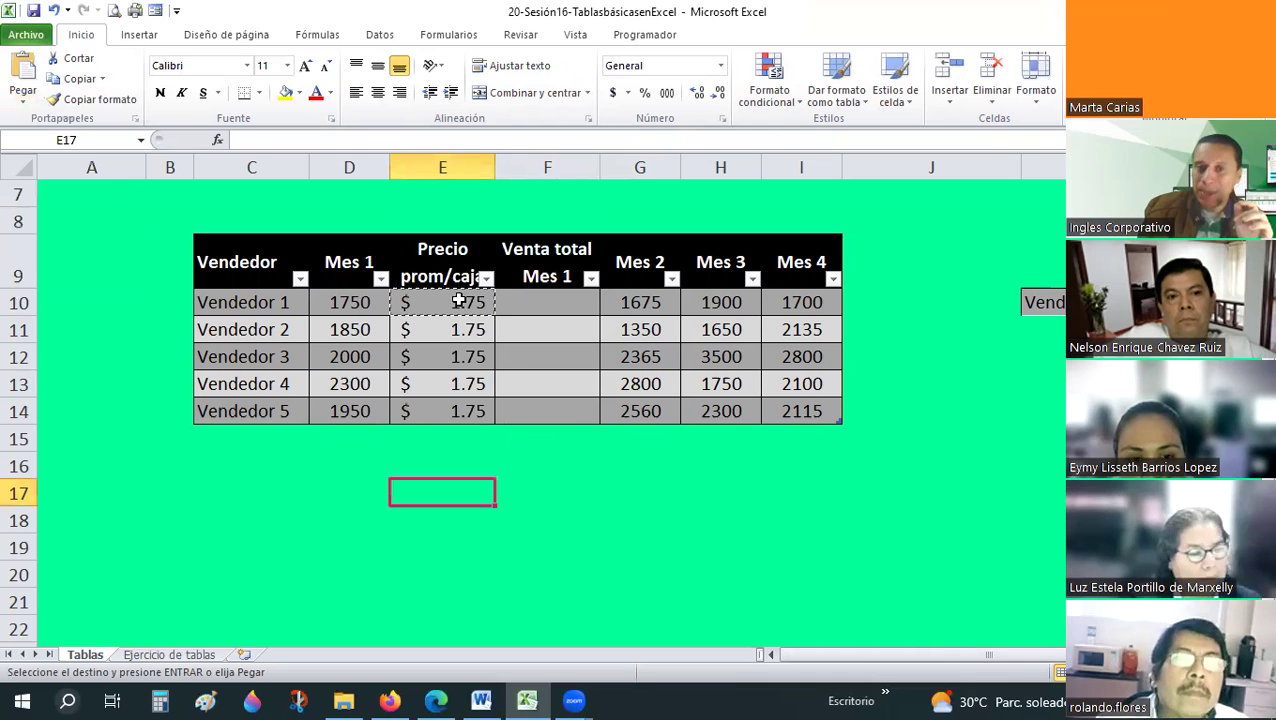
{"action": "left_click_drag", "start_coordinate": [459, 300], "coordinate": [456, 404]}
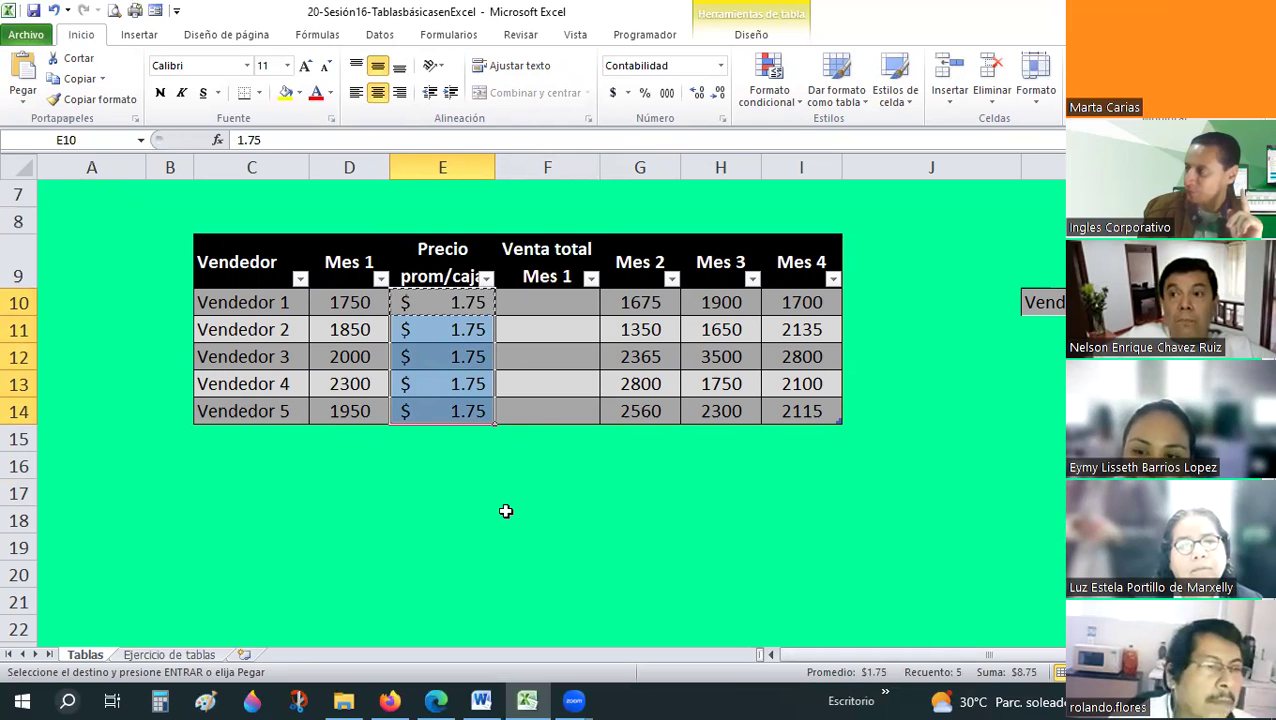
{"action": "left_click", "coordinate": [506, 511]}
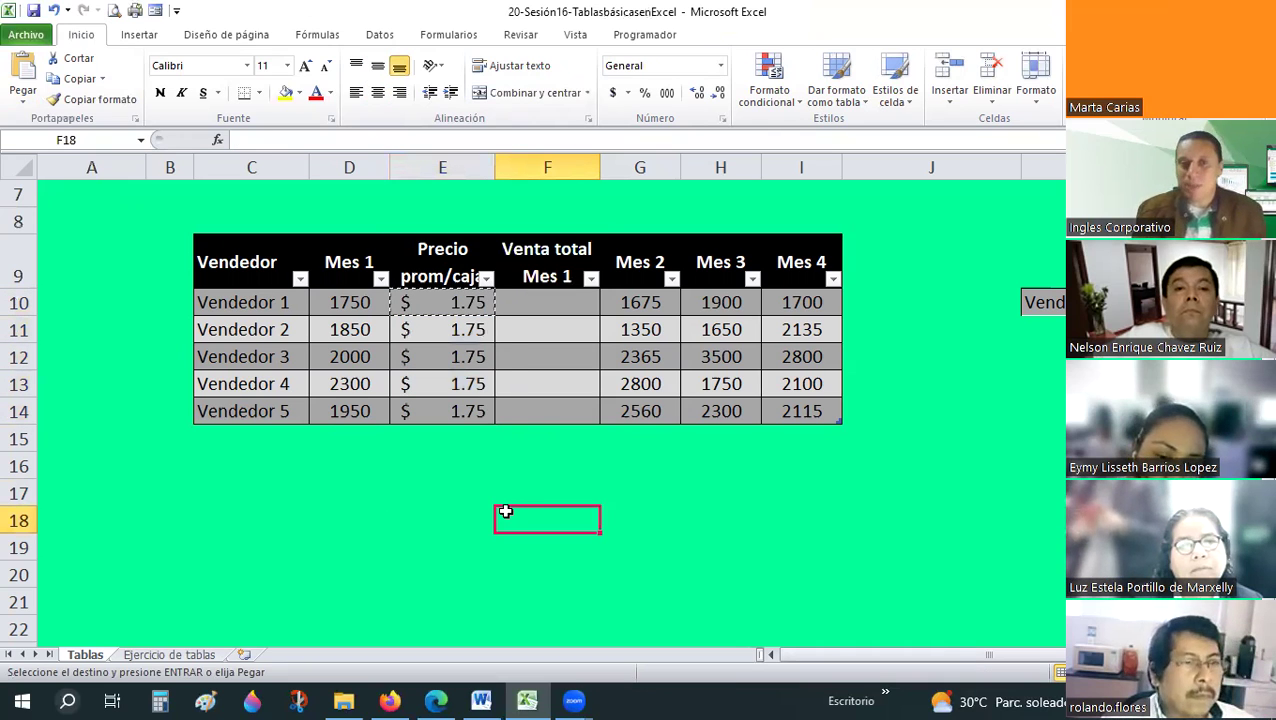
{"action": "key", "text": "Escape"}
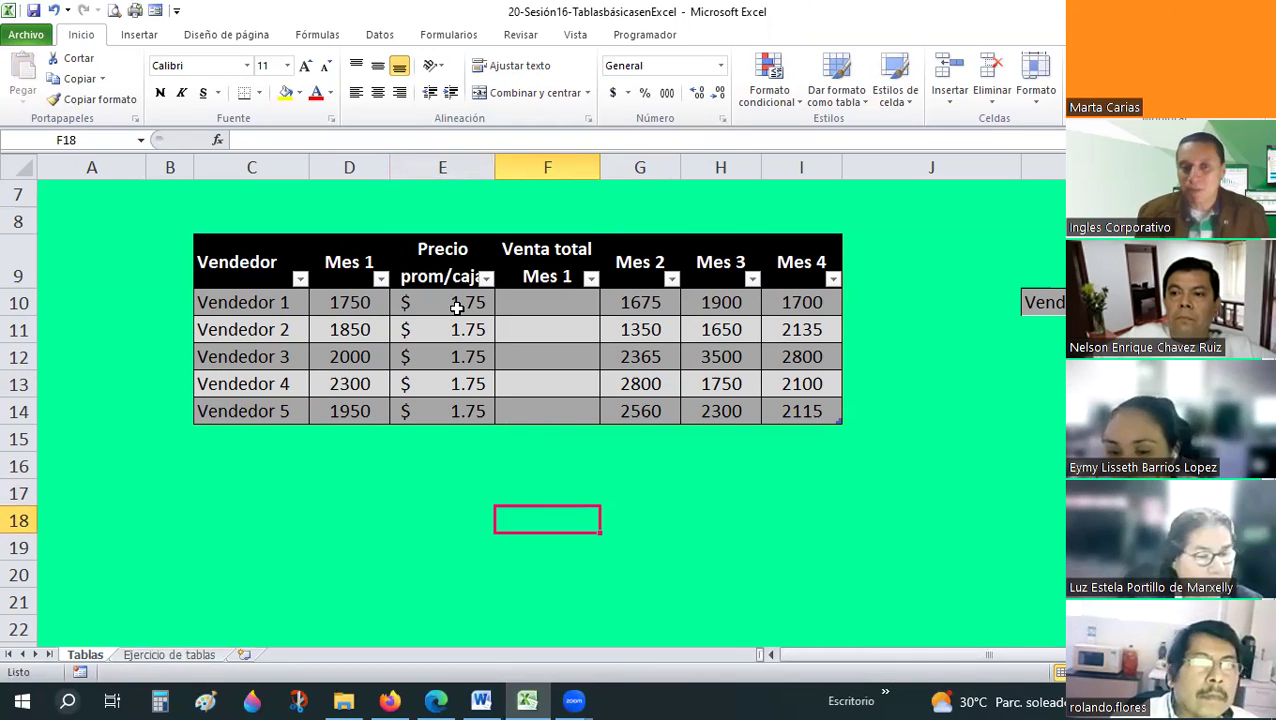
{"action": "left_click", "coordinate": [456, 308]}
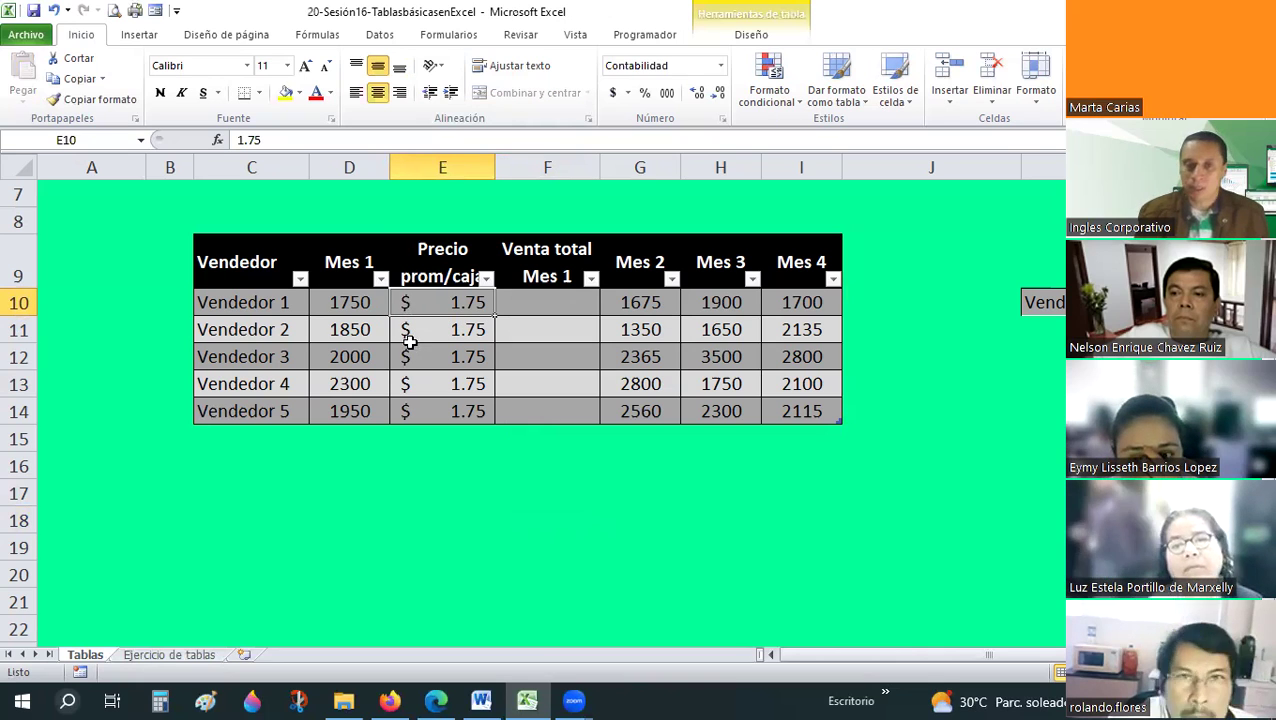
- Start and cancel a Mes 1 × price formula in F10, then restore column E's width
{"action": "left_click", "coordinate": [554, 301]}
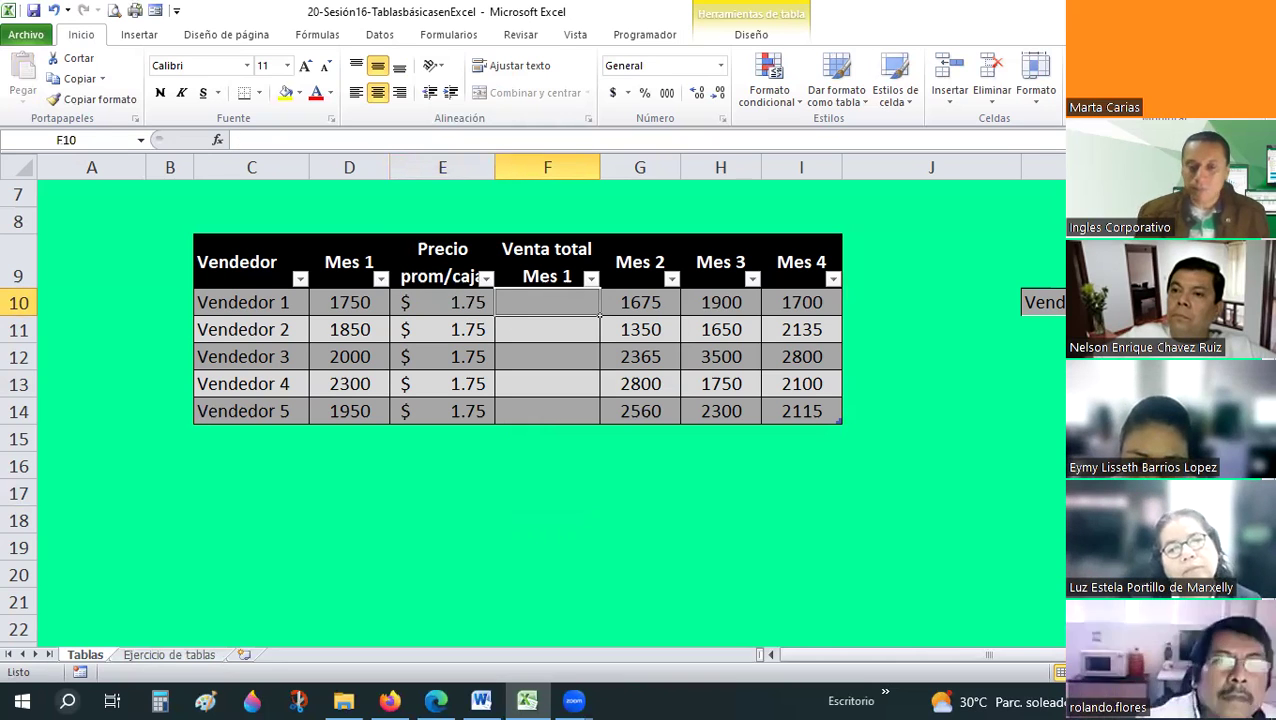
{"action": "type", "text": "=[@[Mes 1"}
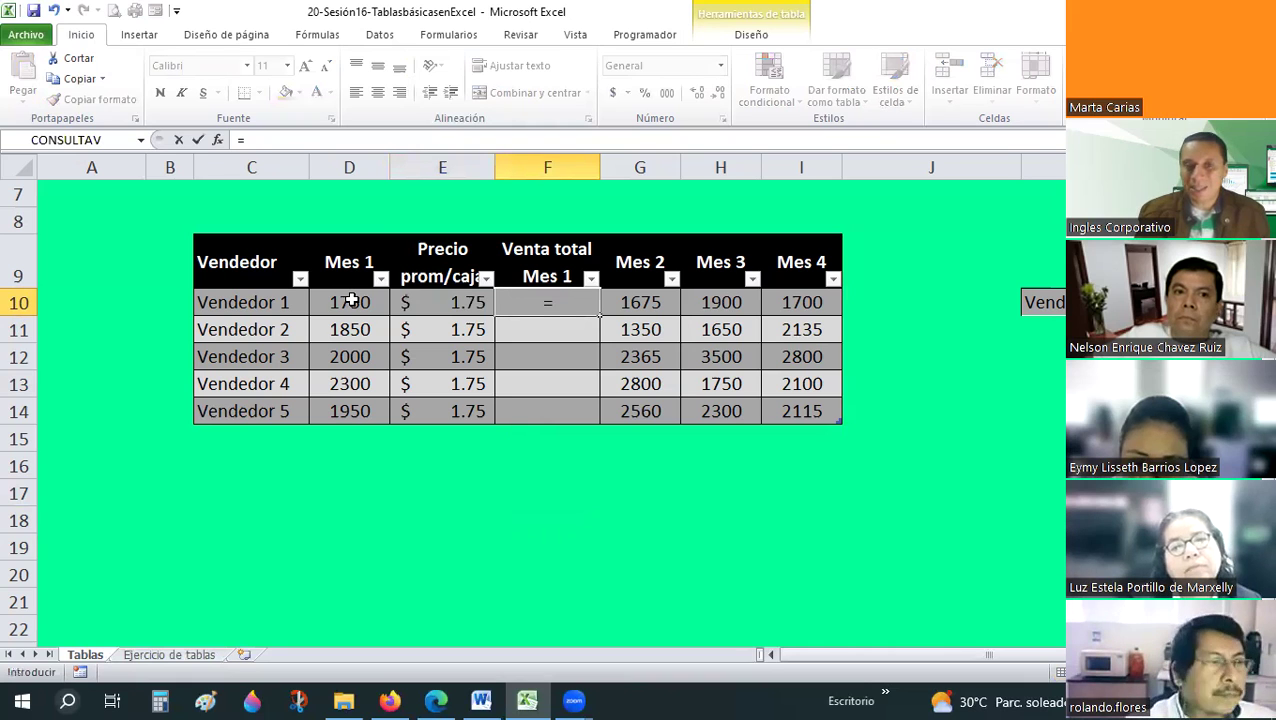
{"action": "left_click", "coordinate": [352, 301]}
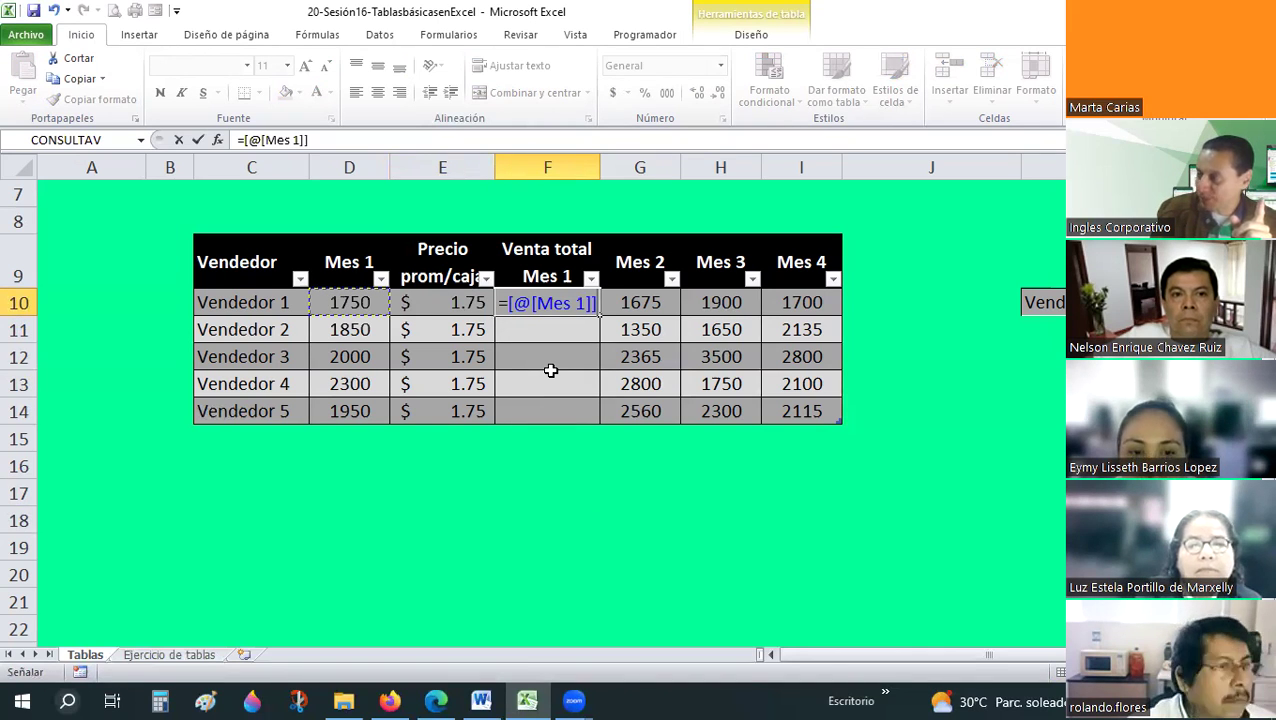
{"action": "left_click", "coordinate": [339, 141]}
{"action": "type", "text": "*"}
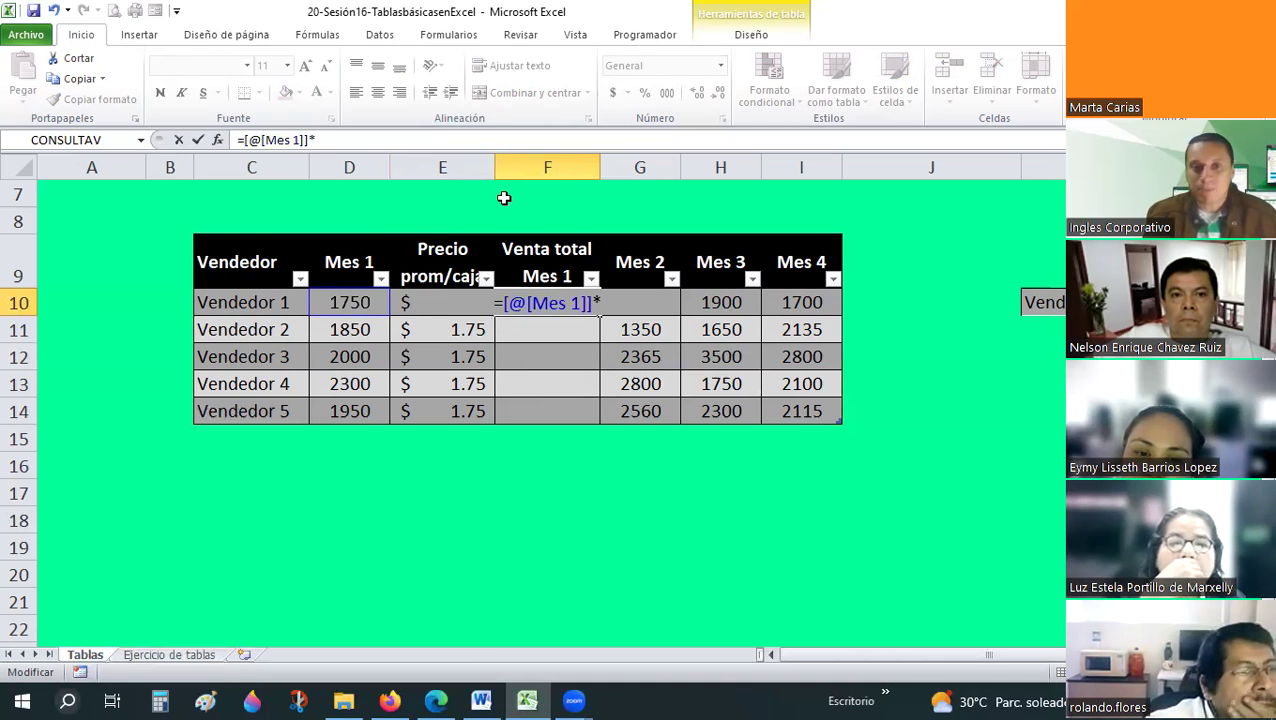
{"action": "key", "text": "Escape"}
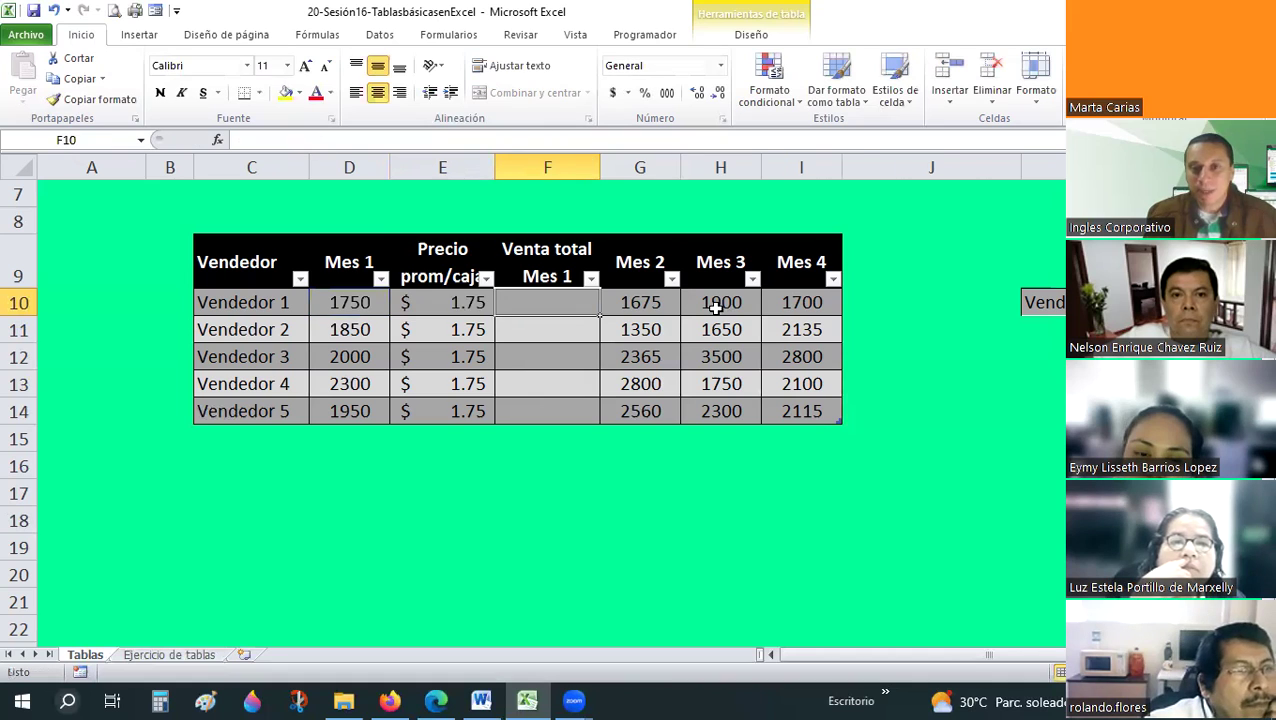
{"action": "key", "text": "ctrl+z"}
- Retype F10's formula multiplying Vendedor 1's Mes 1 by its Precio prom/caja
{"action": "type", "text": "="}
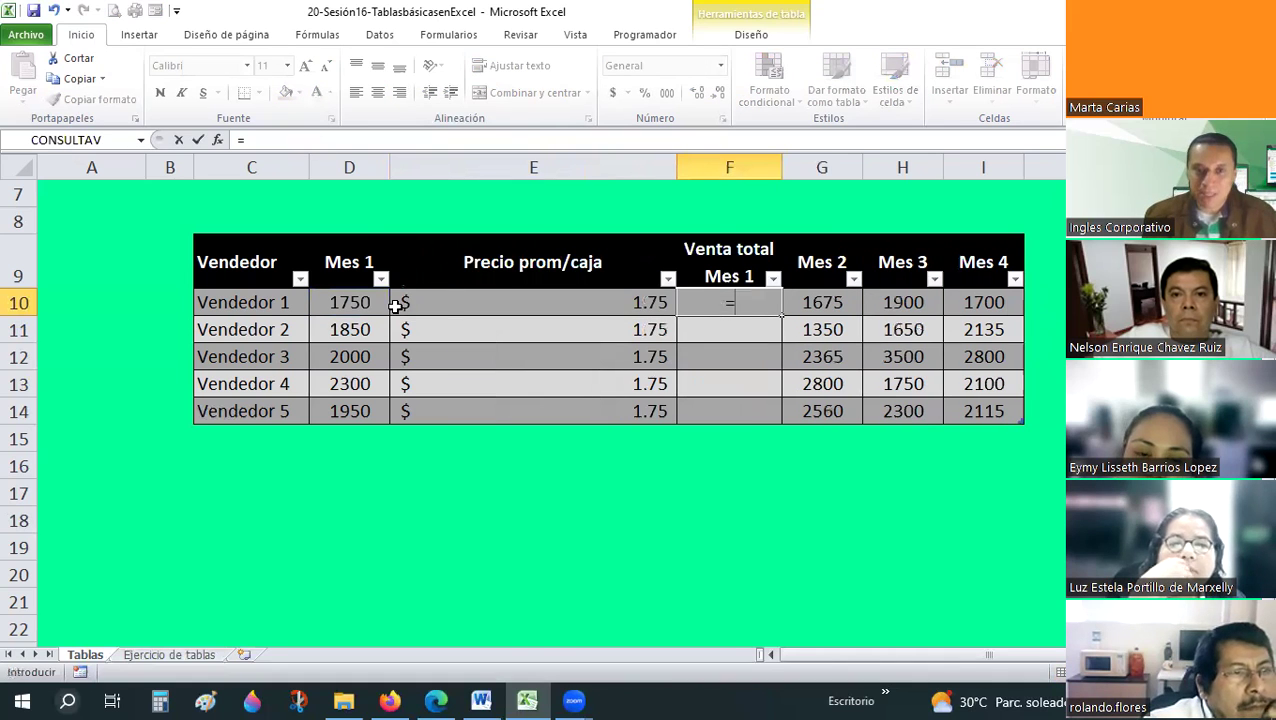
{"action": "left_click", "coordinate": [374, 308]}
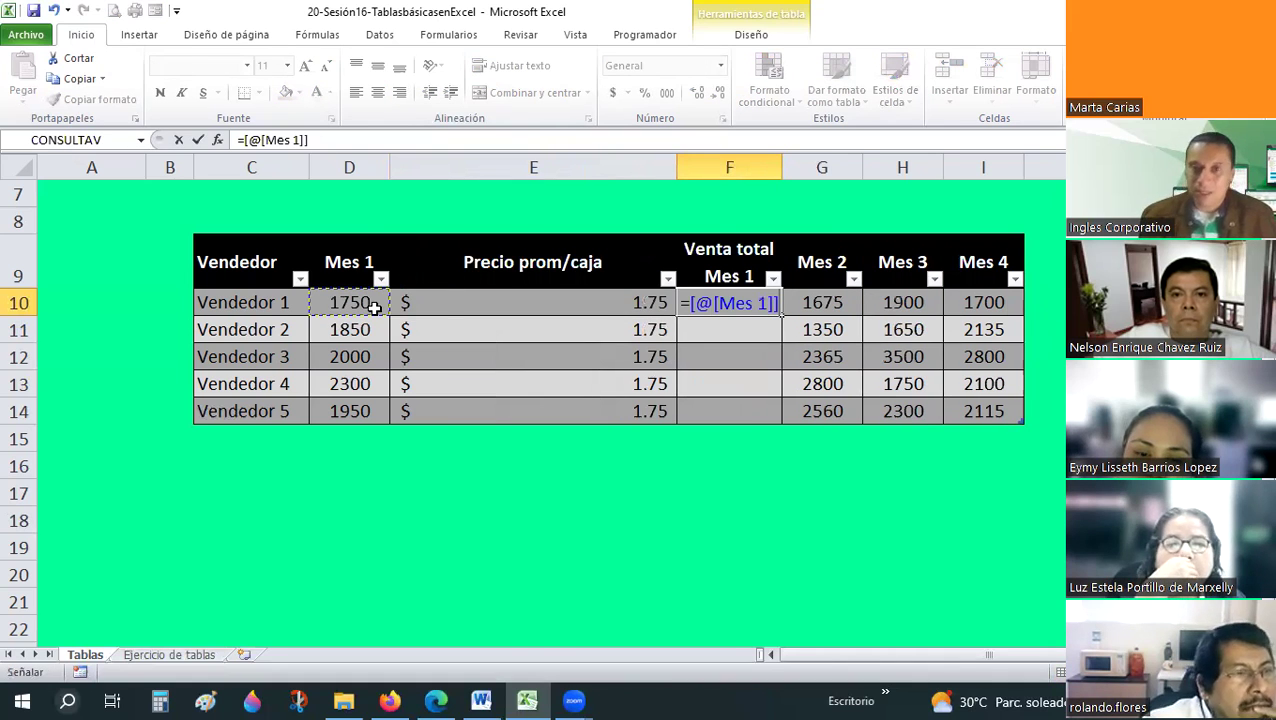
{"action": "type", "text": "*"}
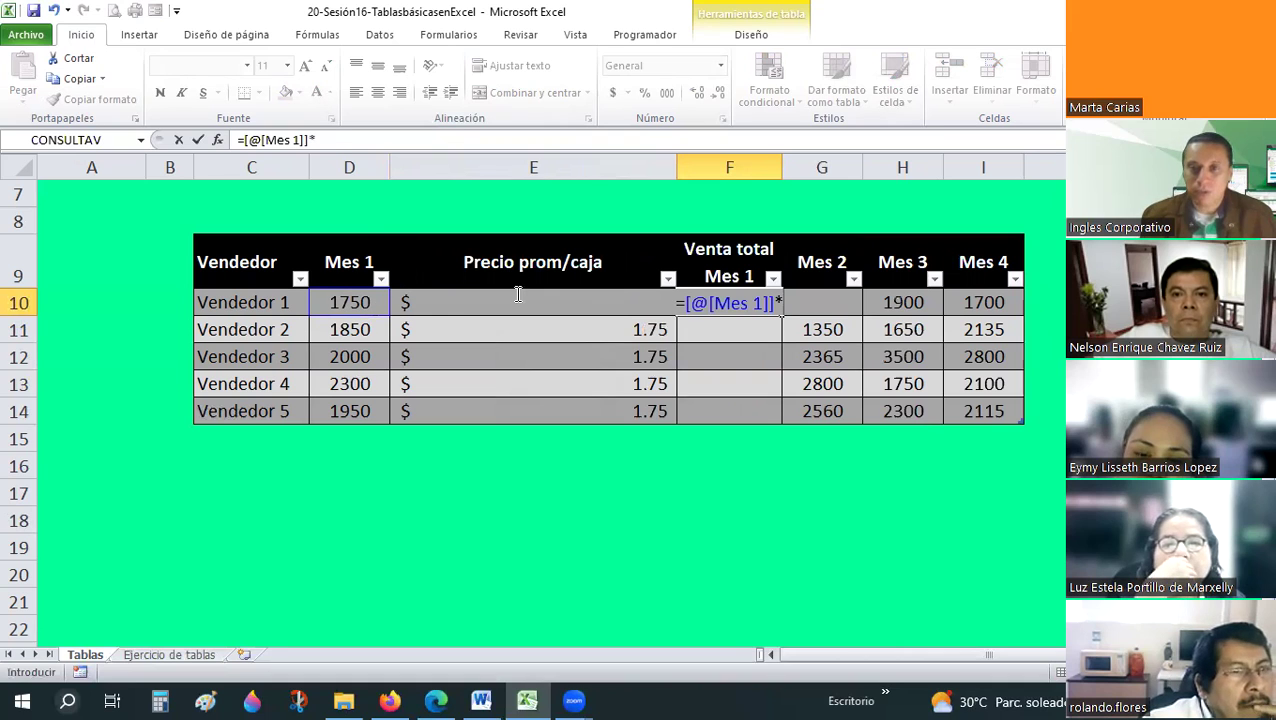
{"action": "left_click", "coordinate": [518, 293]}
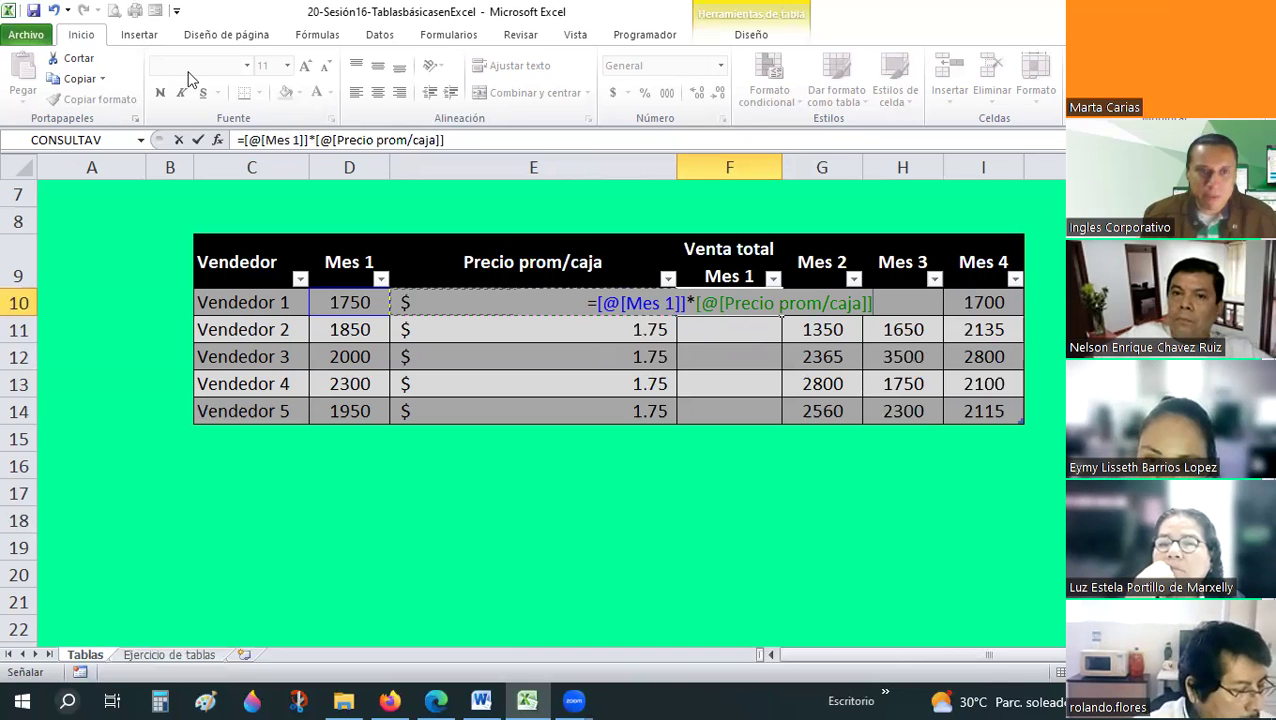
{"action": "left_click", "coordinate": [140, 35]}
{"action": "left_click", "coordinate": [237, 90]}
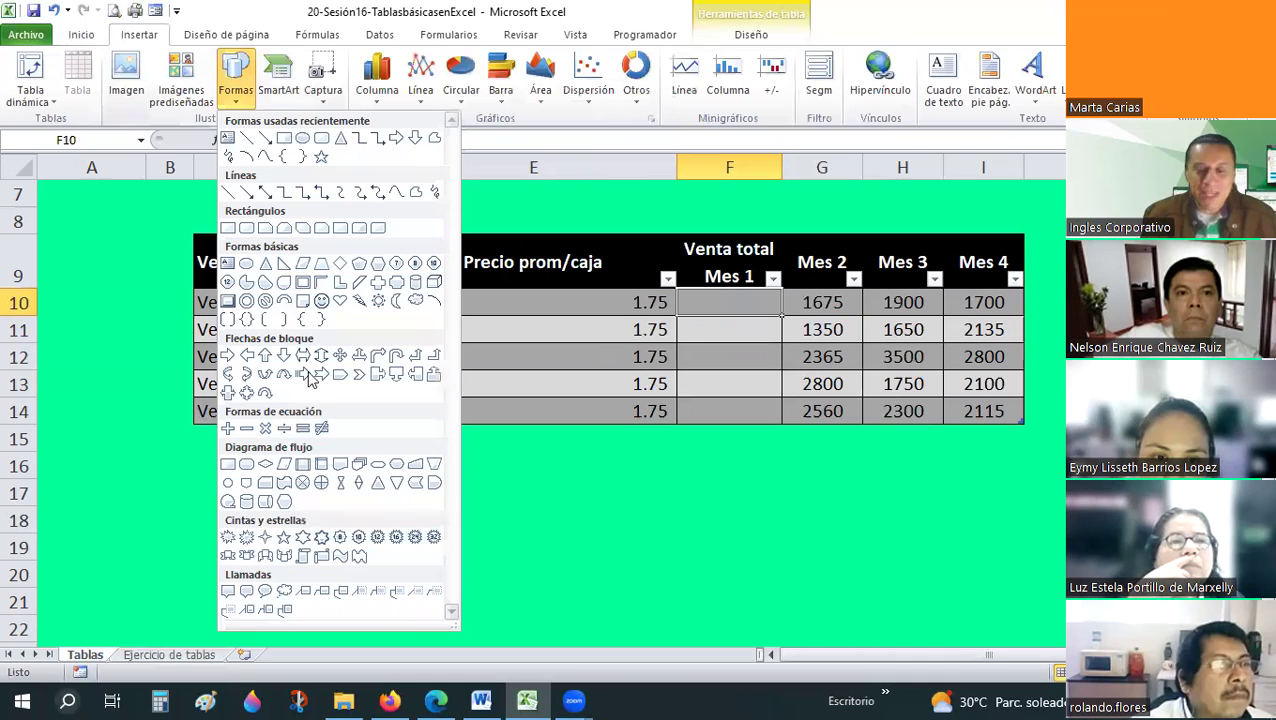
- Close the Formas gallery and build =[@[Mes 1]]*[@[Precio prom/caja]] in F10
{"action": "left_click", "coordinate": [768, 298]}
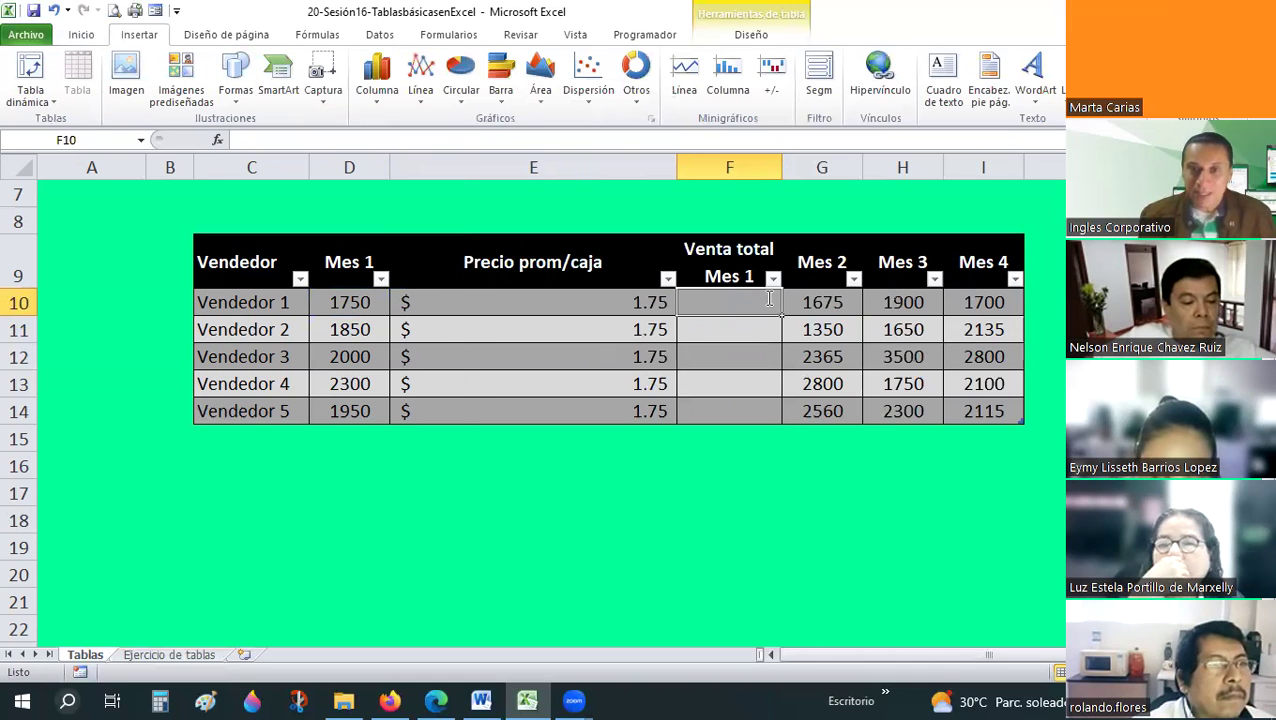
{"action": "type", "text": "="}
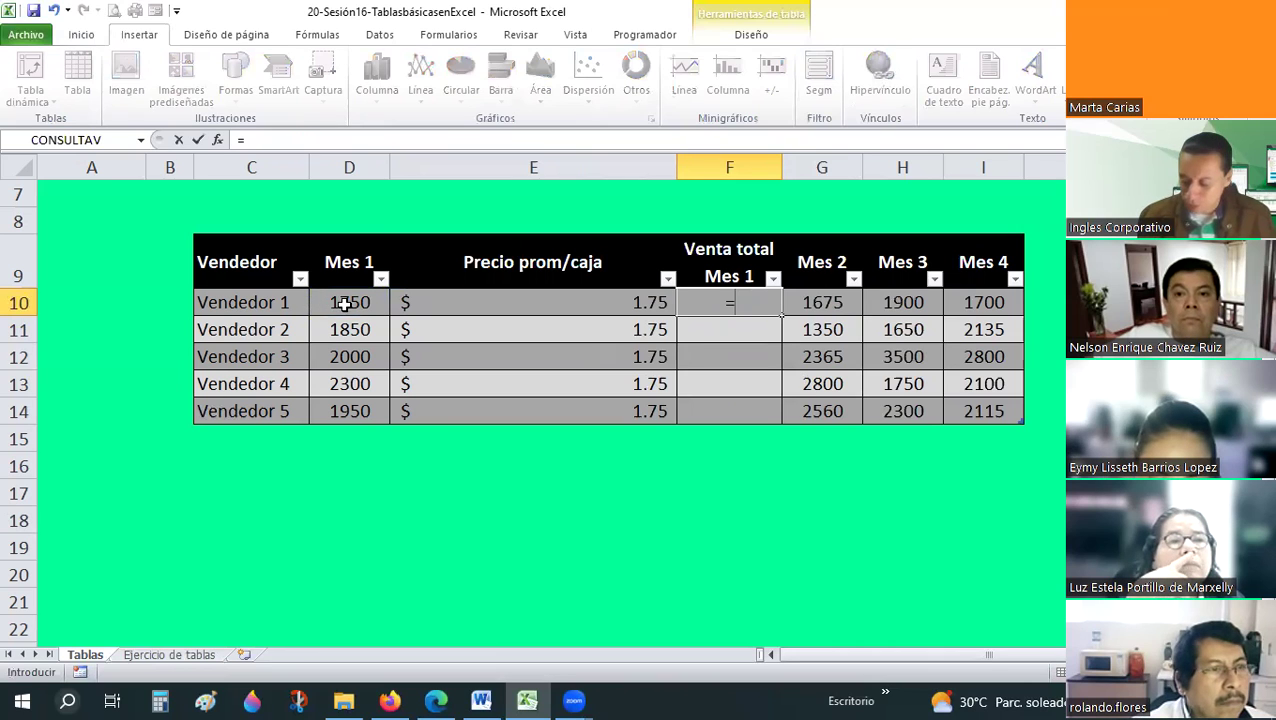
{"action": "left_click", "coordinate": [344, 305]}
{"action": "type", "text": "*"}
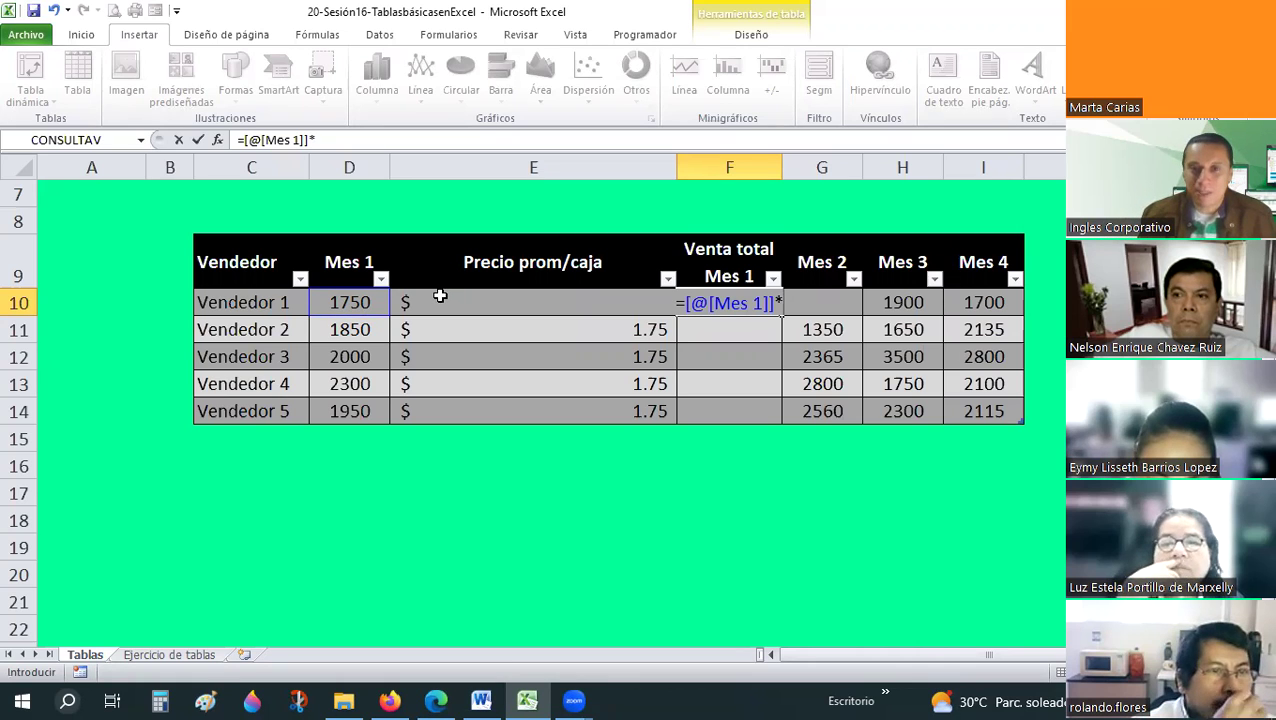
{"action": "left_click", "coordinate": [440, 296]}
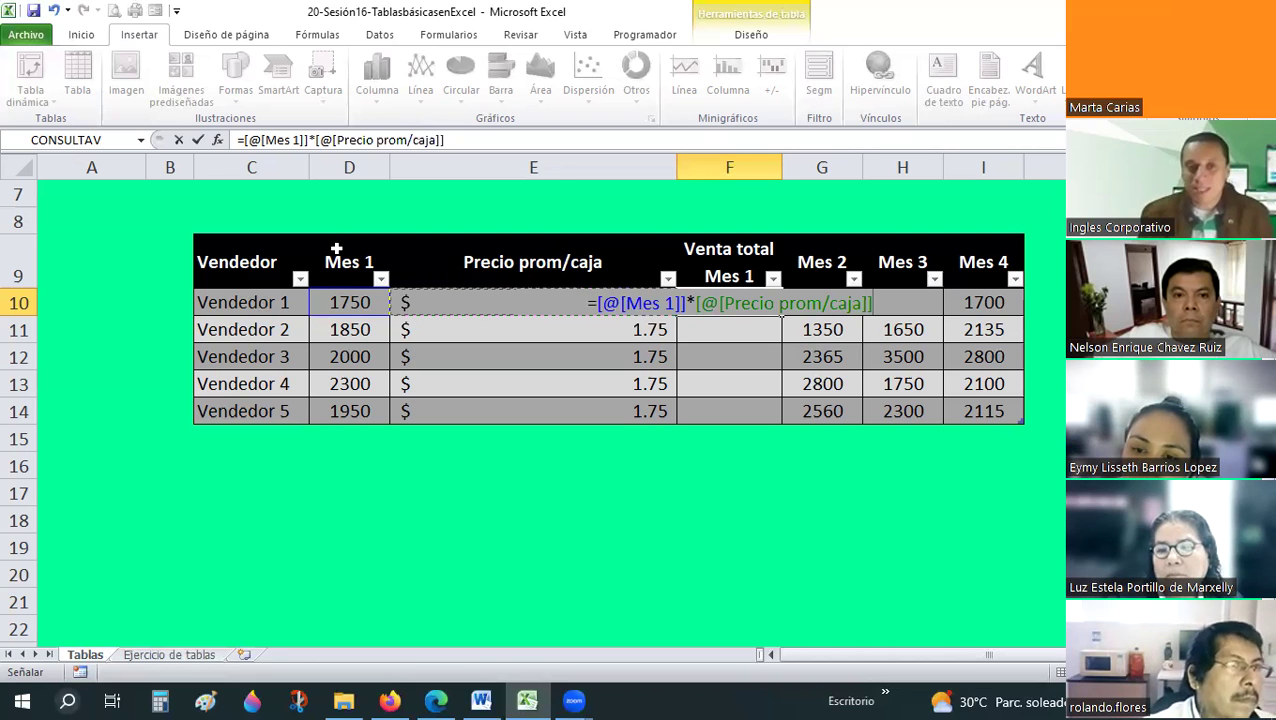
- Enter 'Enero 23' in the Mes 1 header, then clear it once Excel converts it to the date ene-23
{"action": "key", "text": "Escape"}
{"action": "left_click", "coordinate": [347, 268]}
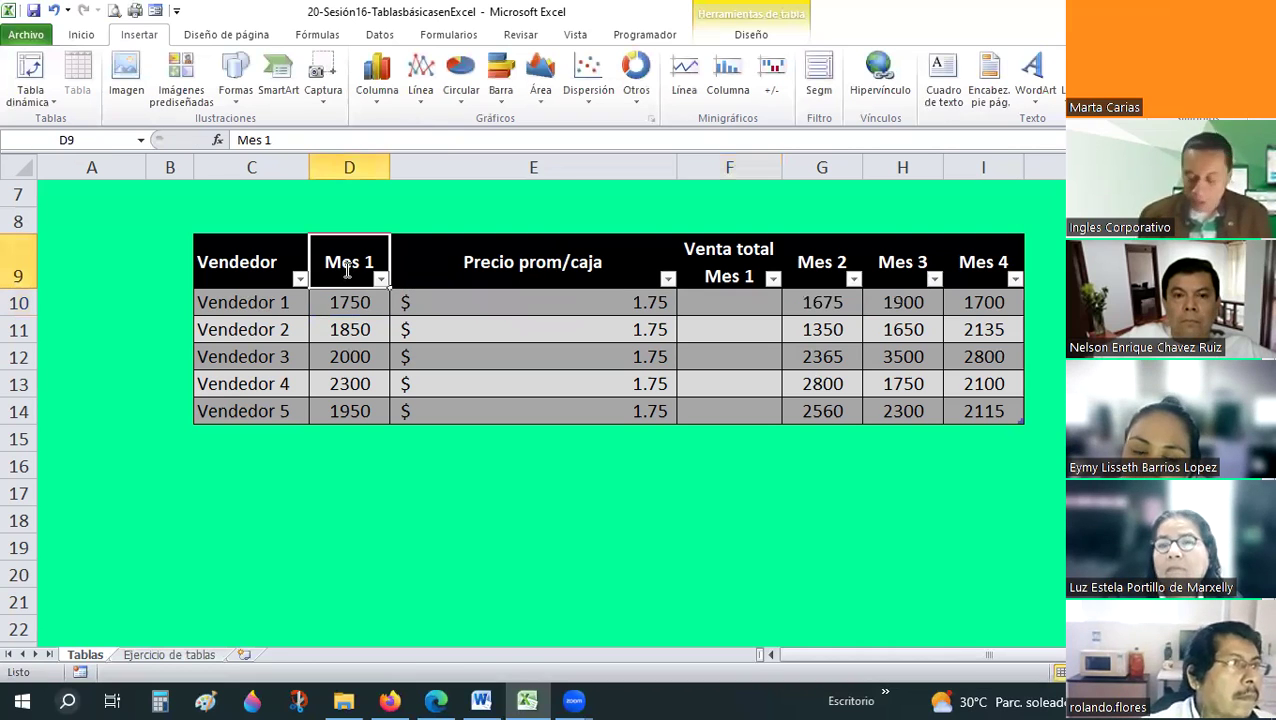
{"action": "type", "text": "Enero 23"}
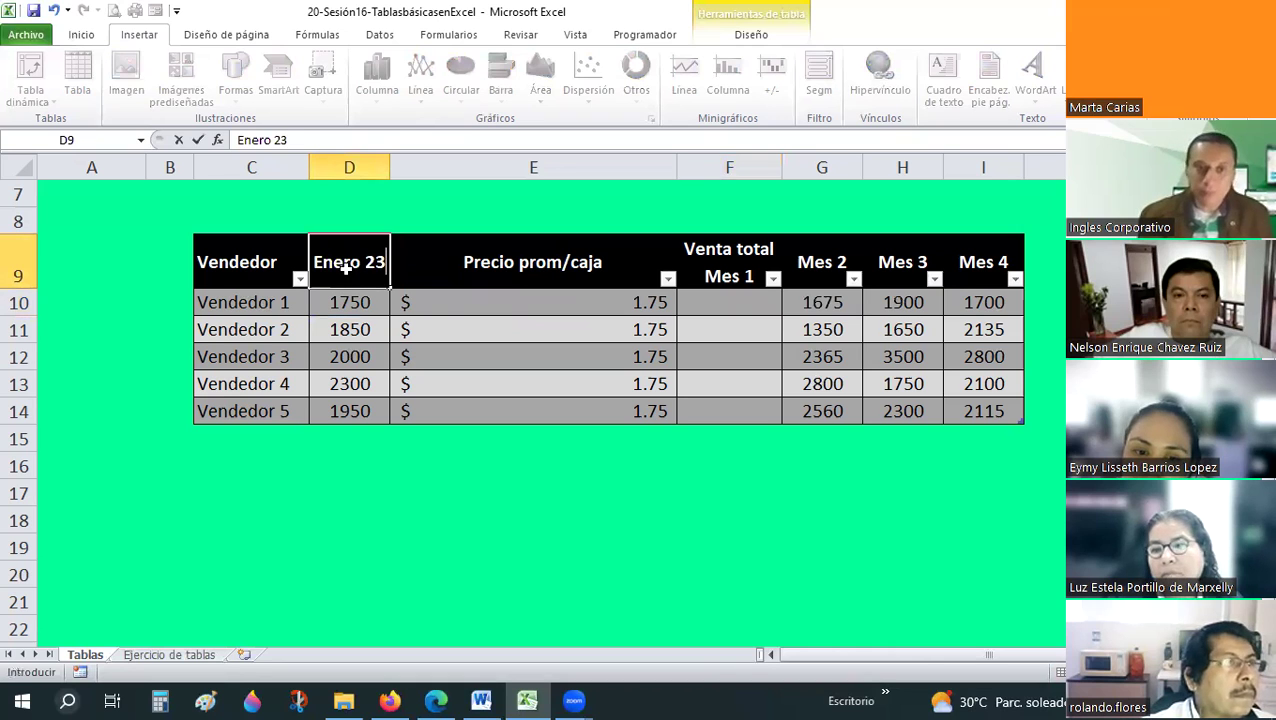
{"action": "key", "text": "Return"}
{"action": "left_click", "coordinate": [347, 268]}
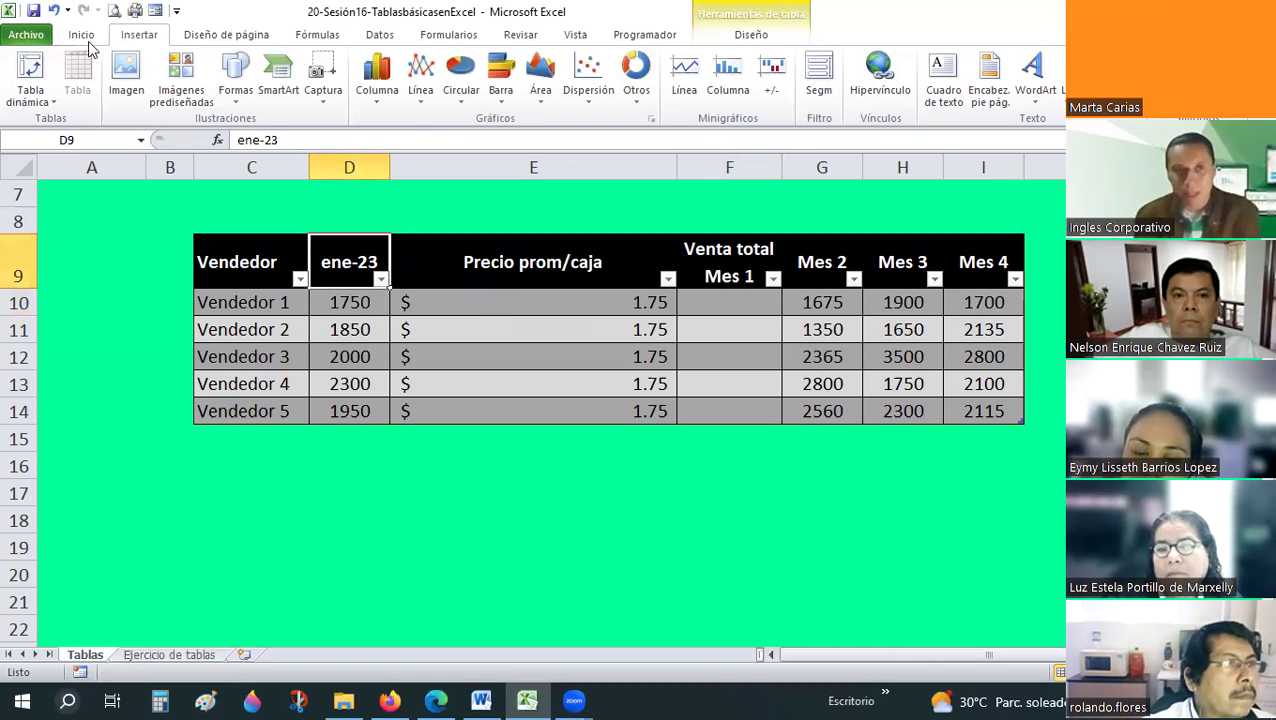
{"action": "key", "text": "Delete"}
- Format the header cell as Texto and re-enter 'Enero 23' so it stays text
{"action": "scroll", "coordinate": [740, 68], "scroll_direction": "up", "scroll_amount": 1}
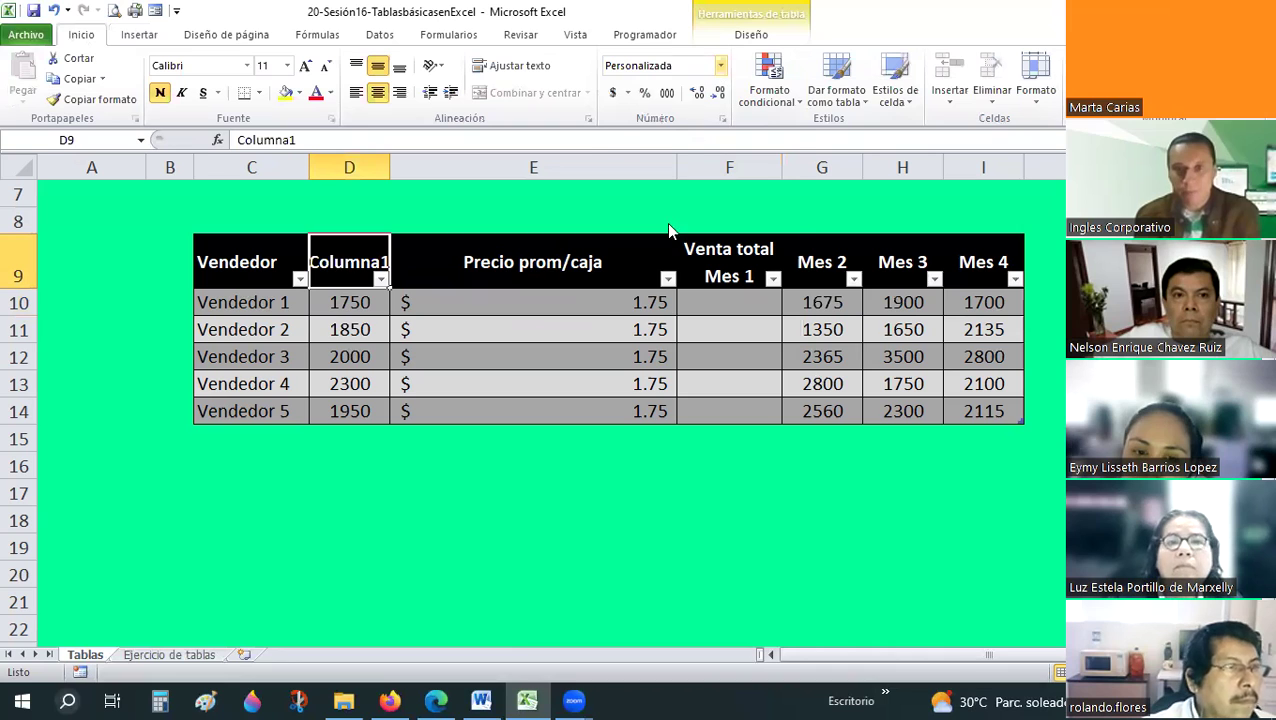
{"action": "left_click", "coordinate": [720, 65]}
{"action": "scroll", "coordinate": [677, 467], "scroll_direction": "down", "scroll_amount": 1}
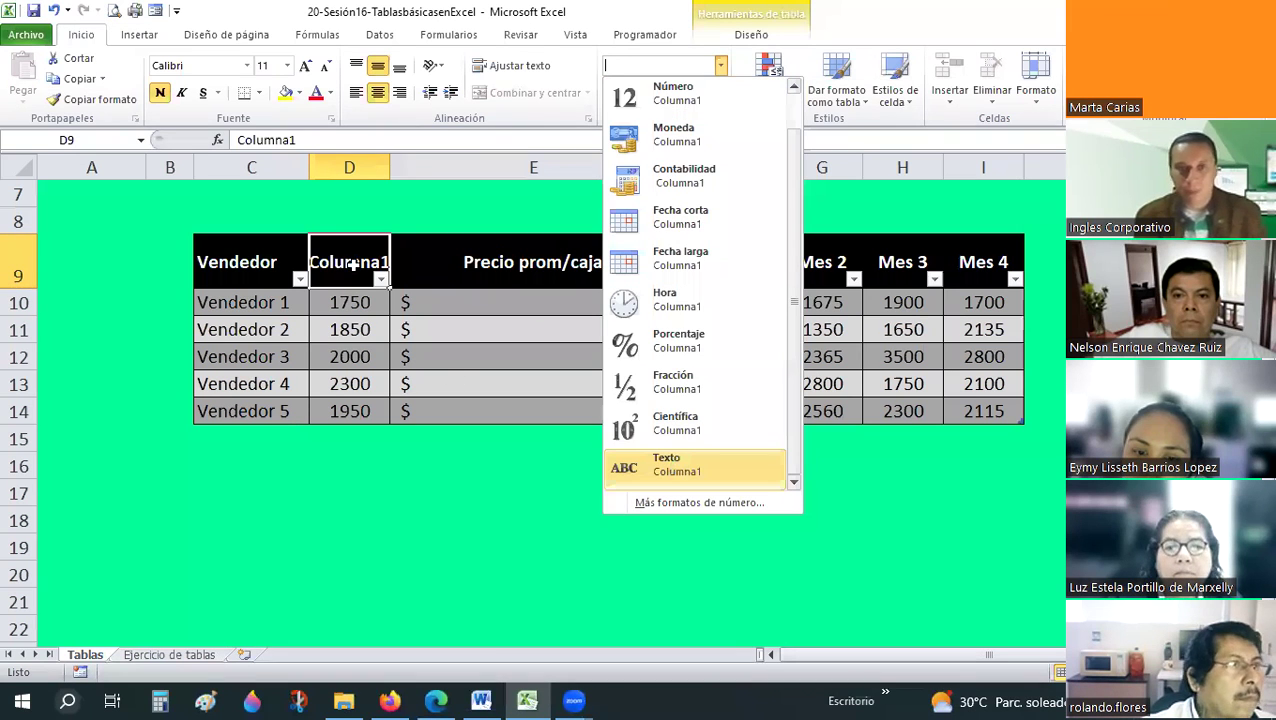
{"action": "key", "text": "Return"}
{"action": "type", "text": "E"}
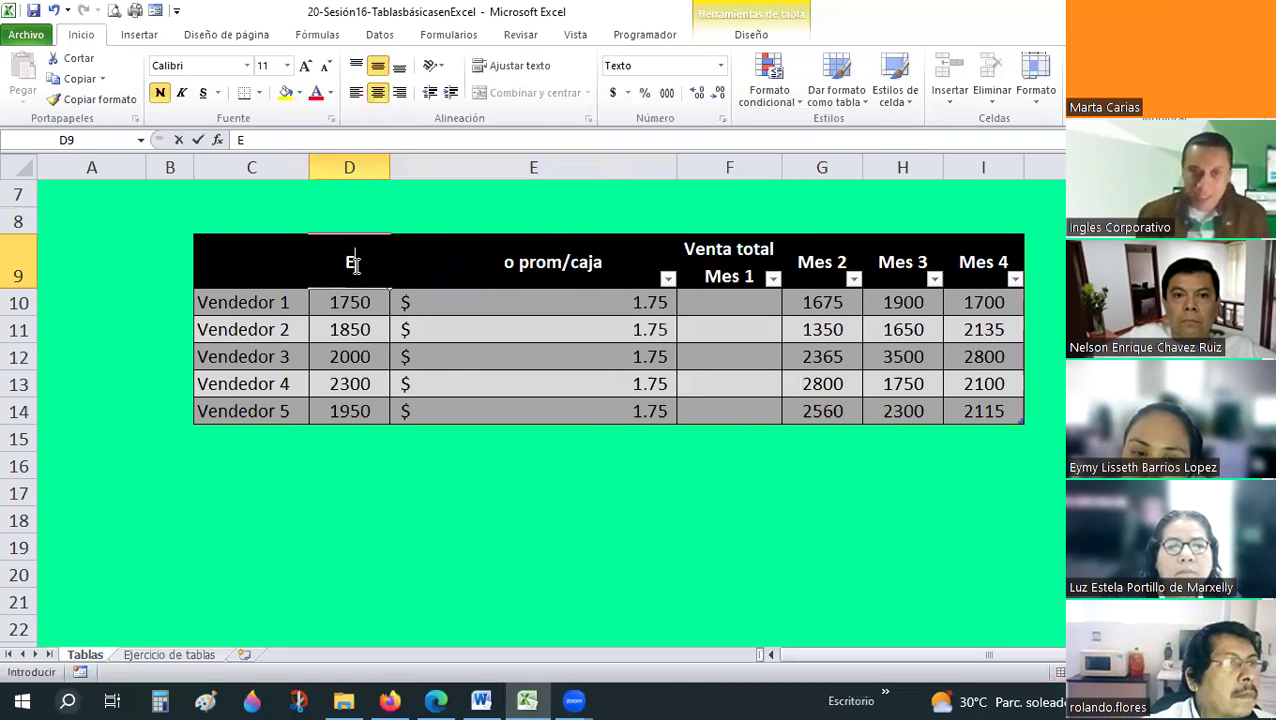
{"action": "type", "text": "nero 23"}
{"action": "key", "text": "Return"}
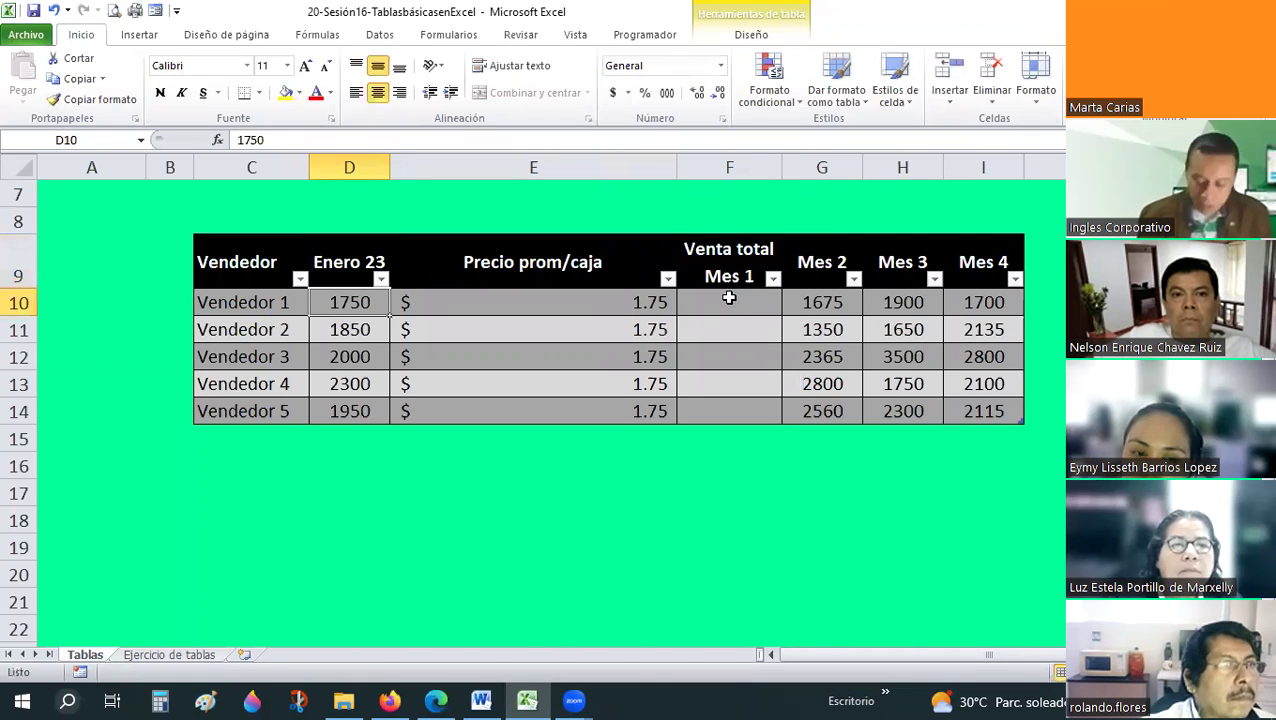
- Enter =[@[Enero 23]]*[@[Precio prom/caja]] in F10 so Venta total Mes 1 fills for all sellers
{"action": "left_click", "coordinate": [730, 300]}
{"action": "type", "text": "="}
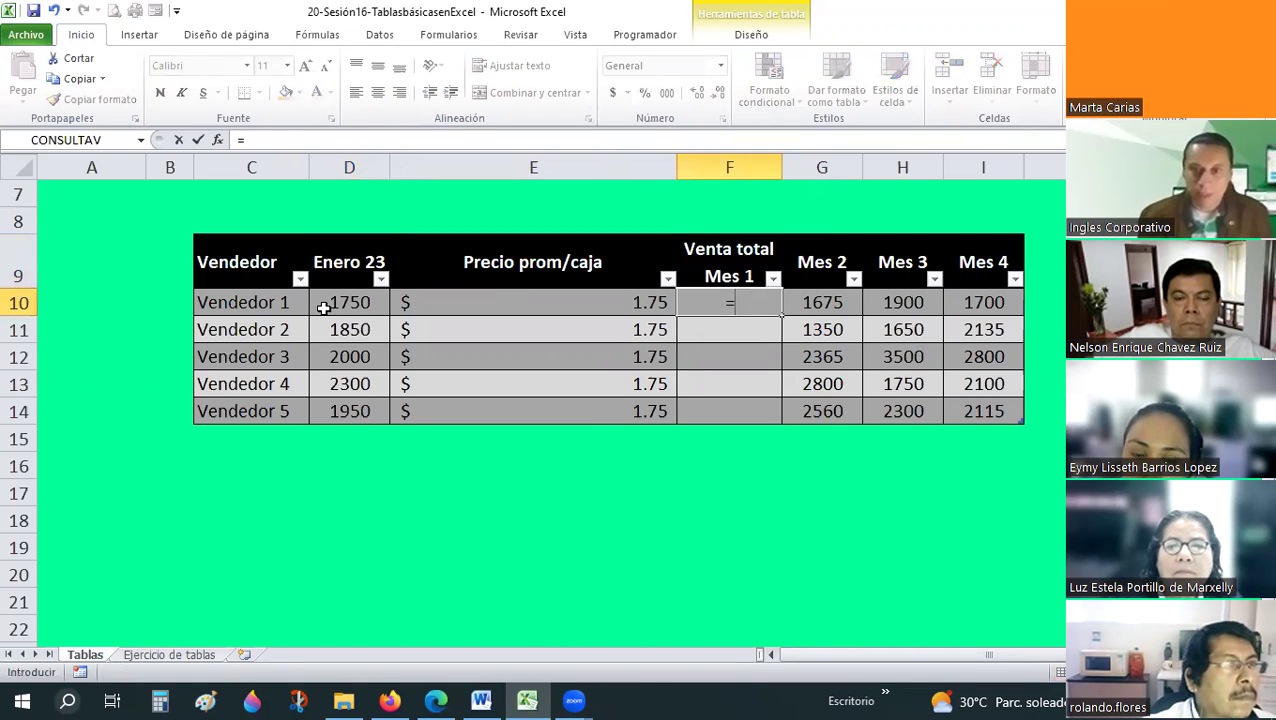
{"action": "key", "text": "Left"}
{"action": "key", "text": "Left"}
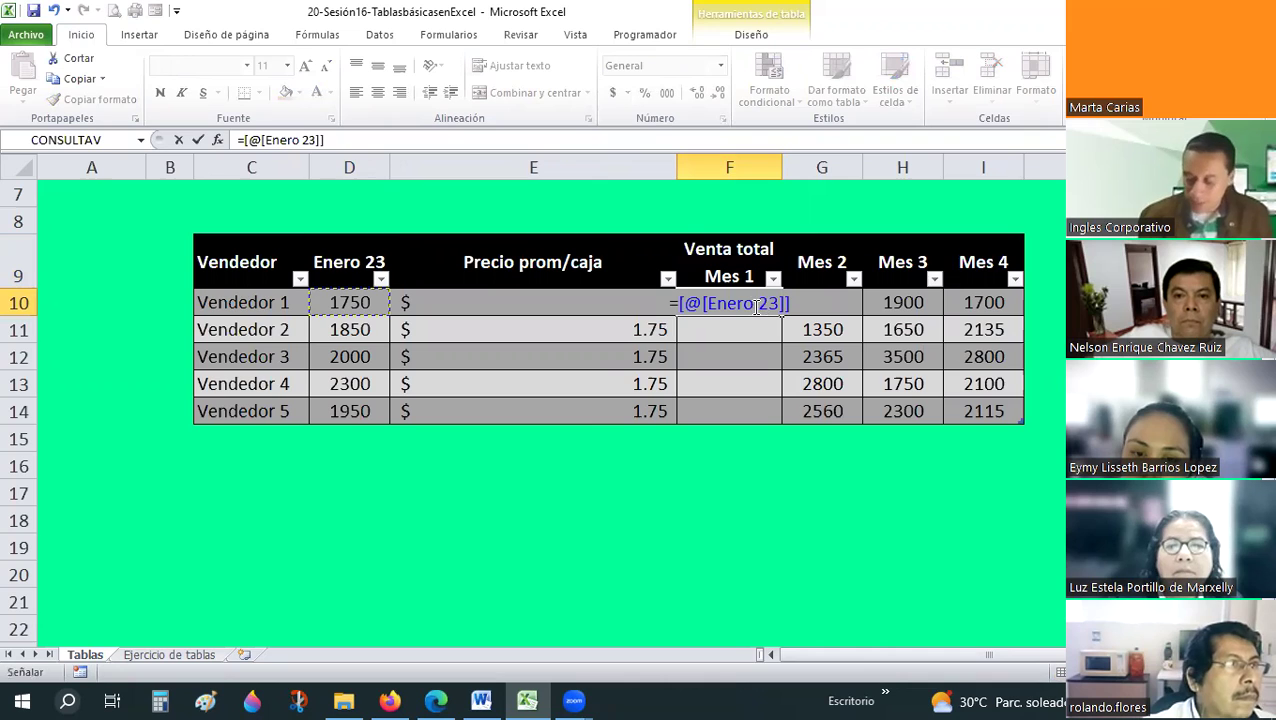
{"action": "type", "text": "*"}
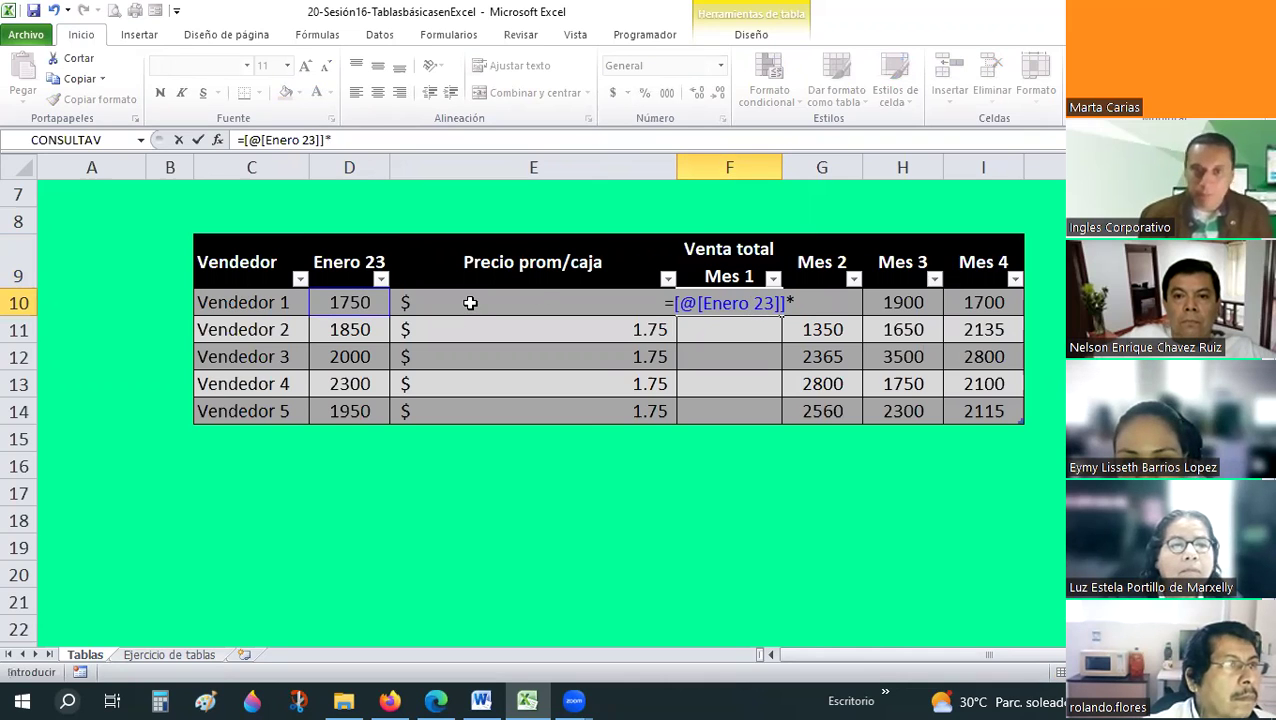
{"action": "left_click", "coordinate": [470, 302]}
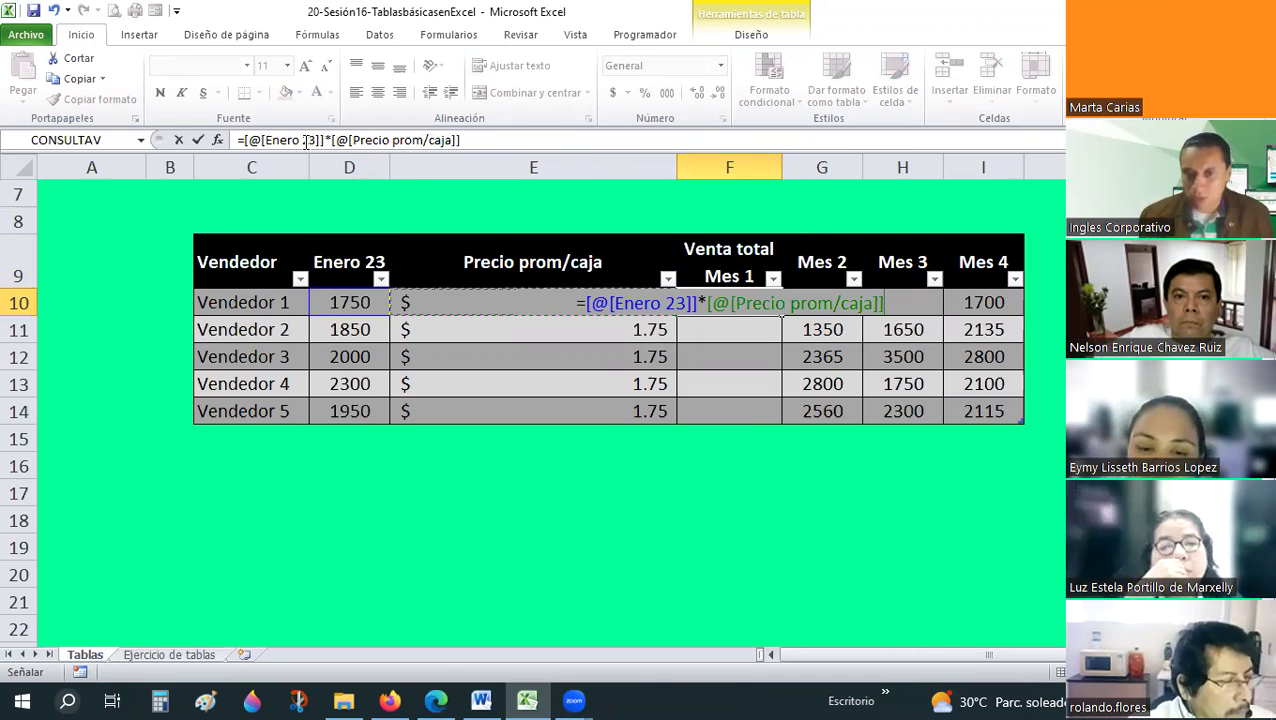
{"action": "key", "text": "Return"}
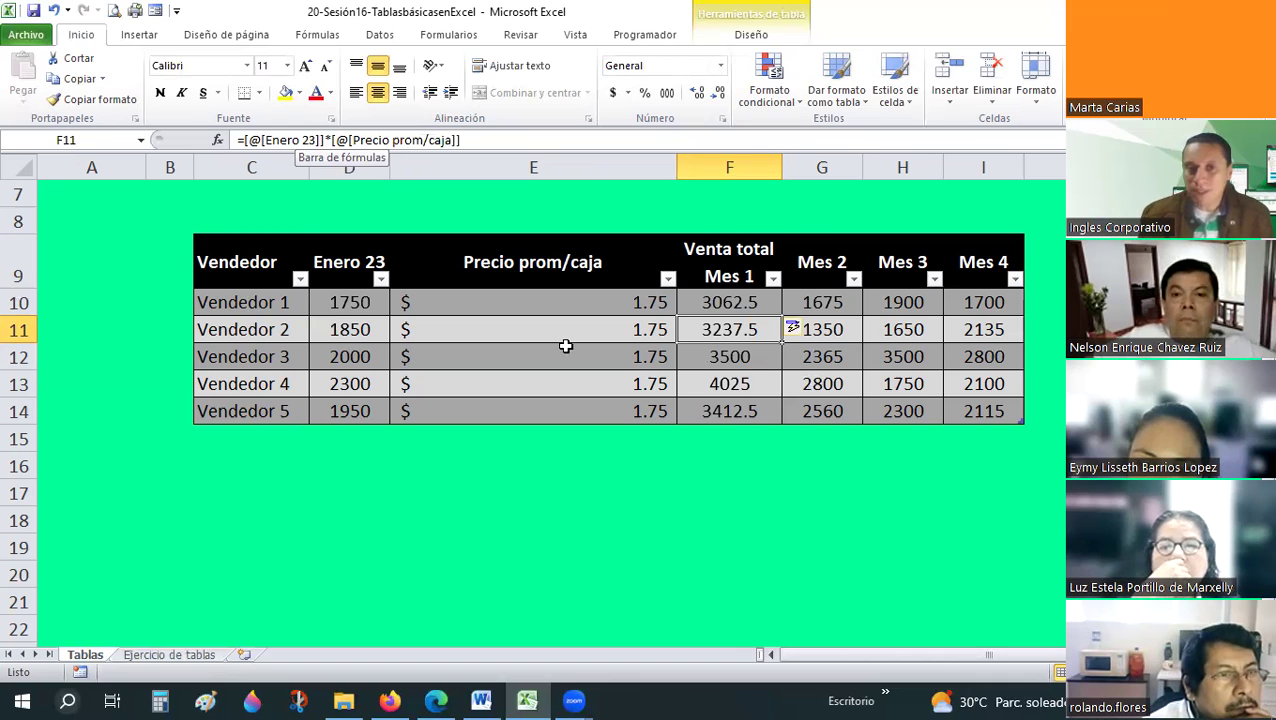
{"action": "key", "text": "Left"}
- Check the Enero 23 quantities and Venta total formula, then narrow Precio prom/caja so its header wraps
{"action": "left_click", "coordinate": [436, 381]}
{"action": "left_click", "coordinate": [349, 305]}
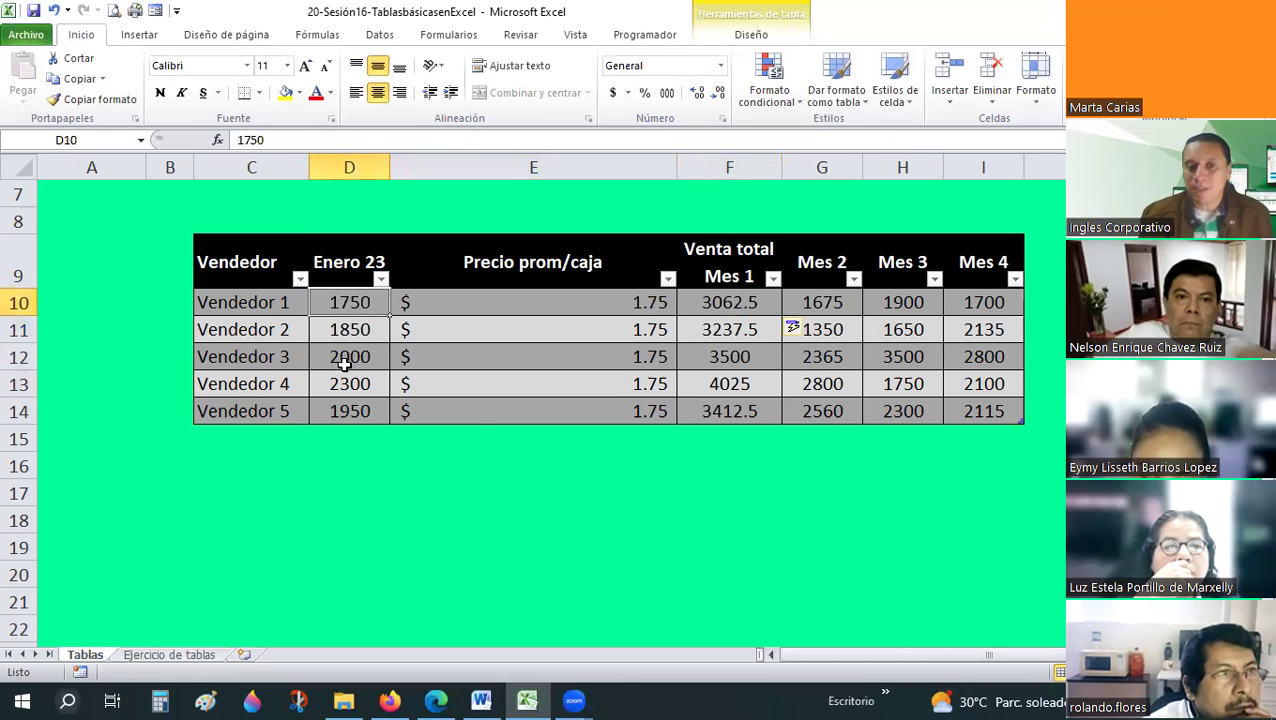
{"action": "left_click", "coordinate": [345, 332]}
{"action": "left_click", "coordinate": [326, 346]}
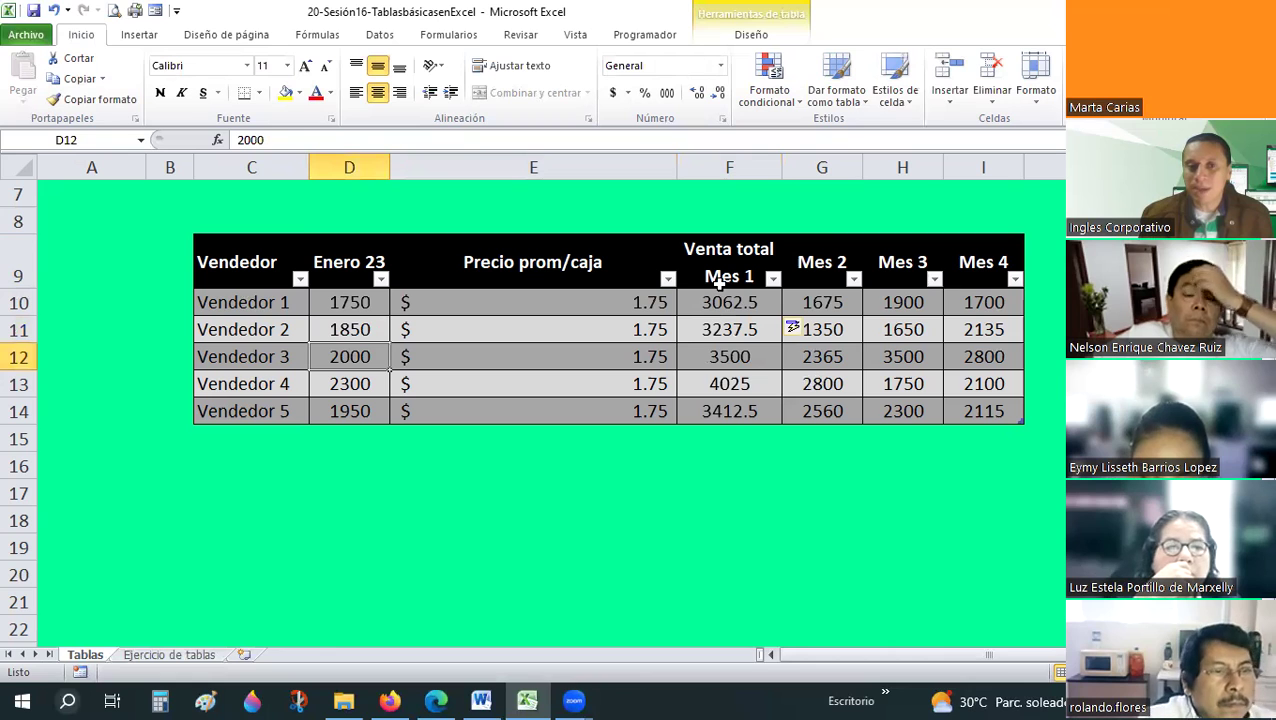
{"action": "left_click", "coordinate": [342, 330]}
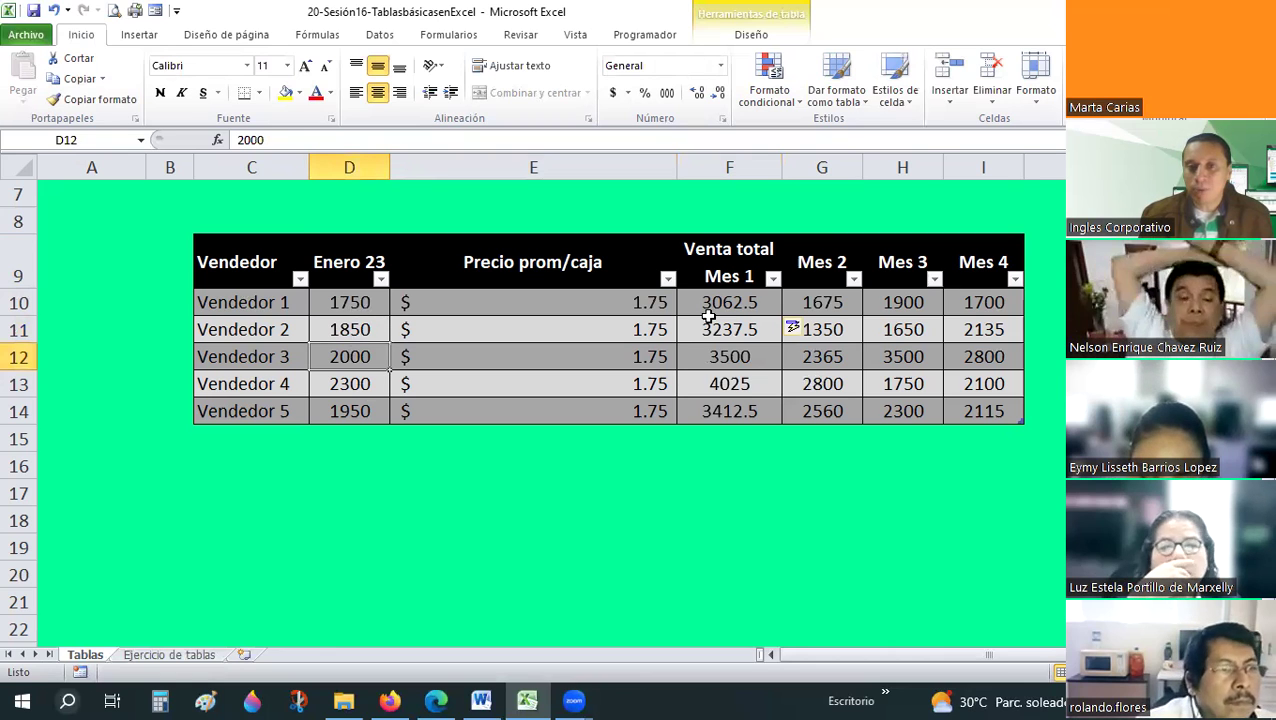
{"action": "left_click", "coordinate": [723, 299]}
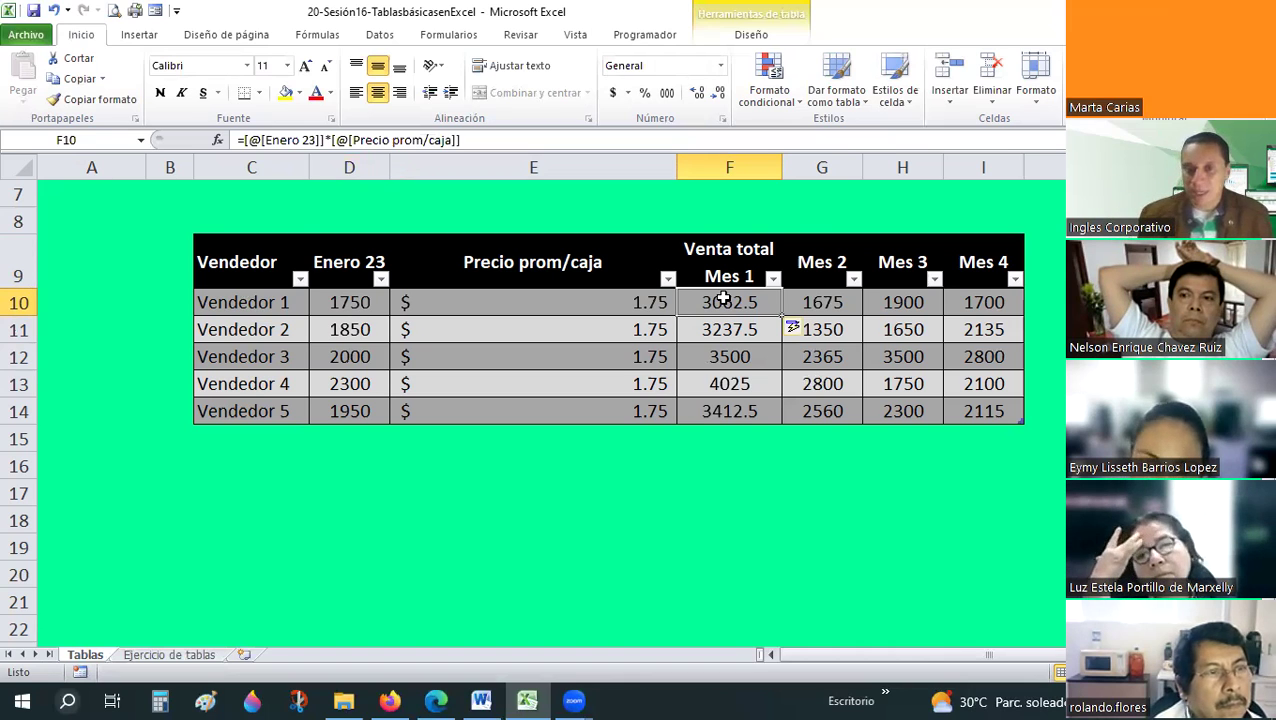
{"action": "mouse_move", "coordinate": [677, 167]}
{"action": "left_mouse_down"}
{"action": "mouse_move", "coordinate": [512, 186]}
{"action": "mouse_move", "coordinate": [509, 170]}
{"action": "left_mouse_up"}
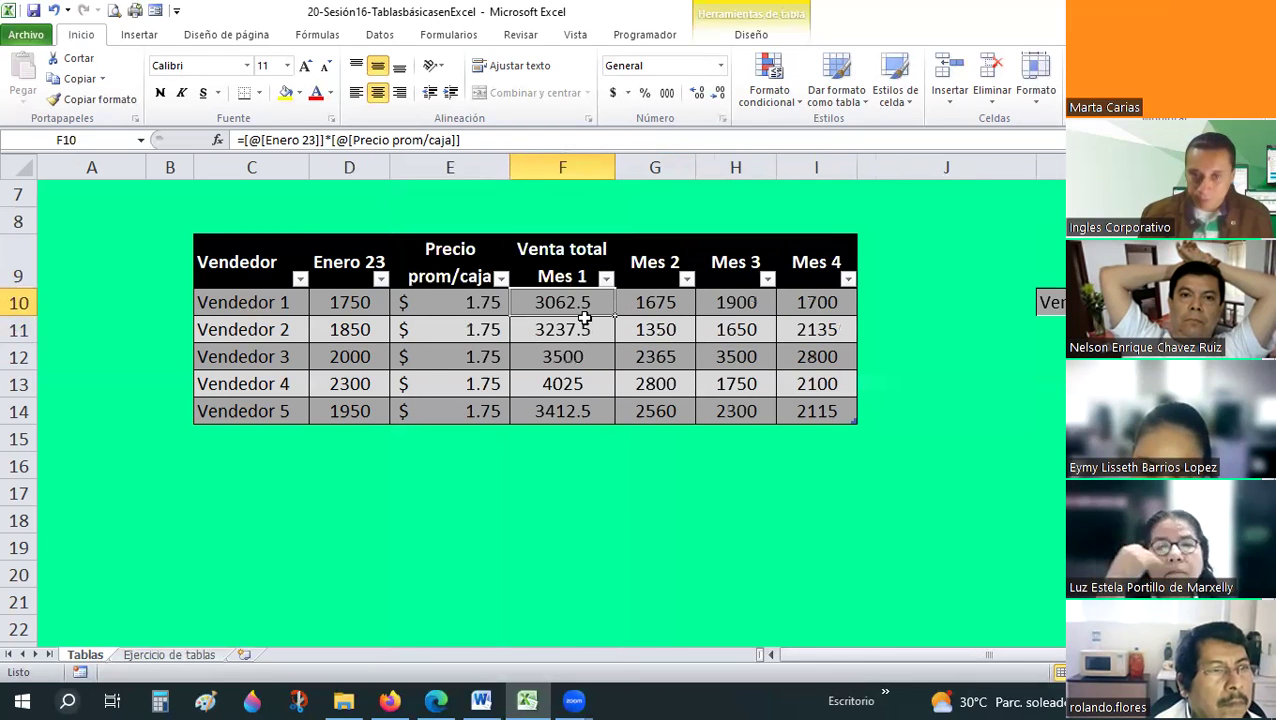
- Insert blank columns beside column G, at column J, and two before Mes 4
{"action": "right_click", "coordinate": [654, 170]}
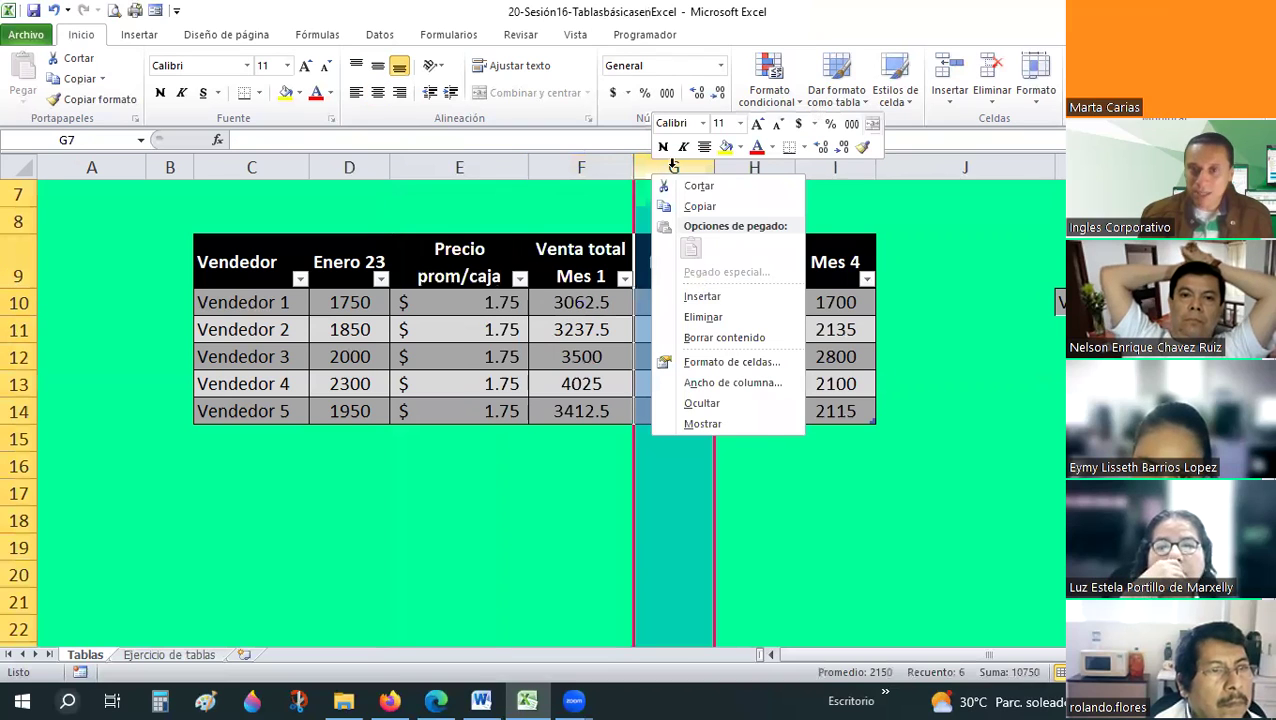
{"action": "left_click", "coordinate": [702, 423]}
{"action": "right_click", "coordinate": [676, 169]}
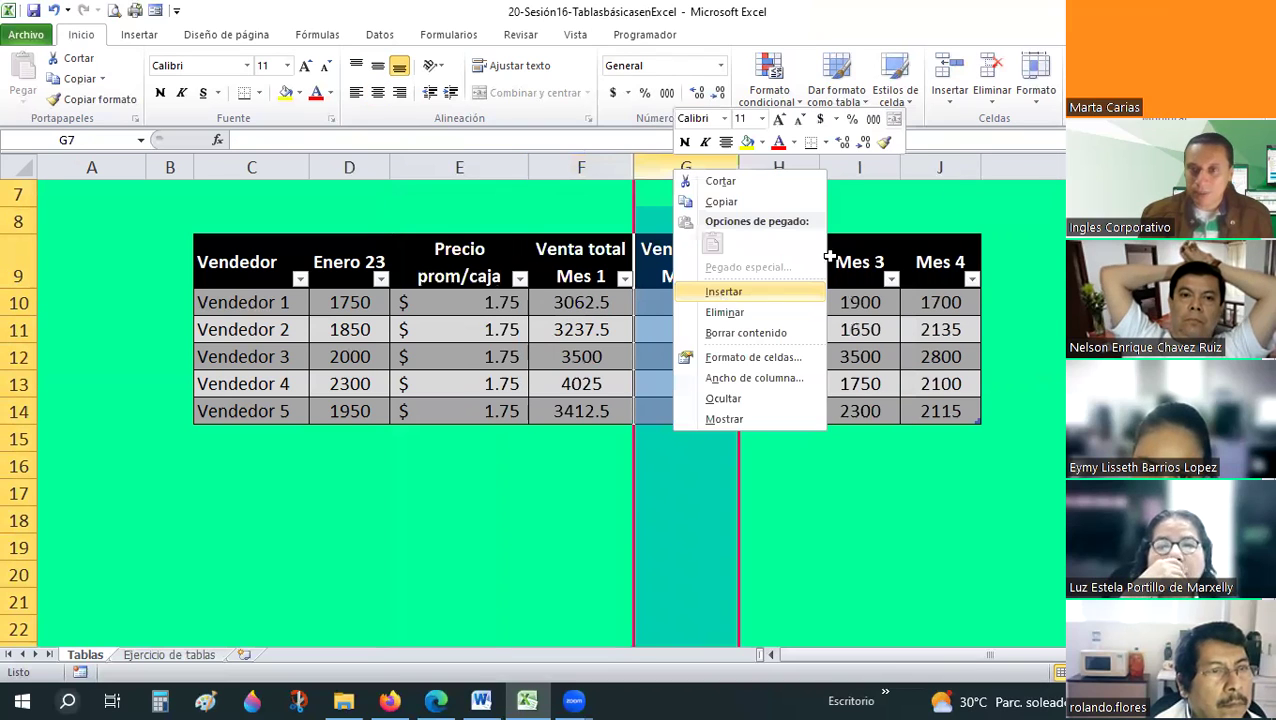
{"action": "key", "text": "Return"}
{"action": "right_click", "coordinate": [962, 168]}
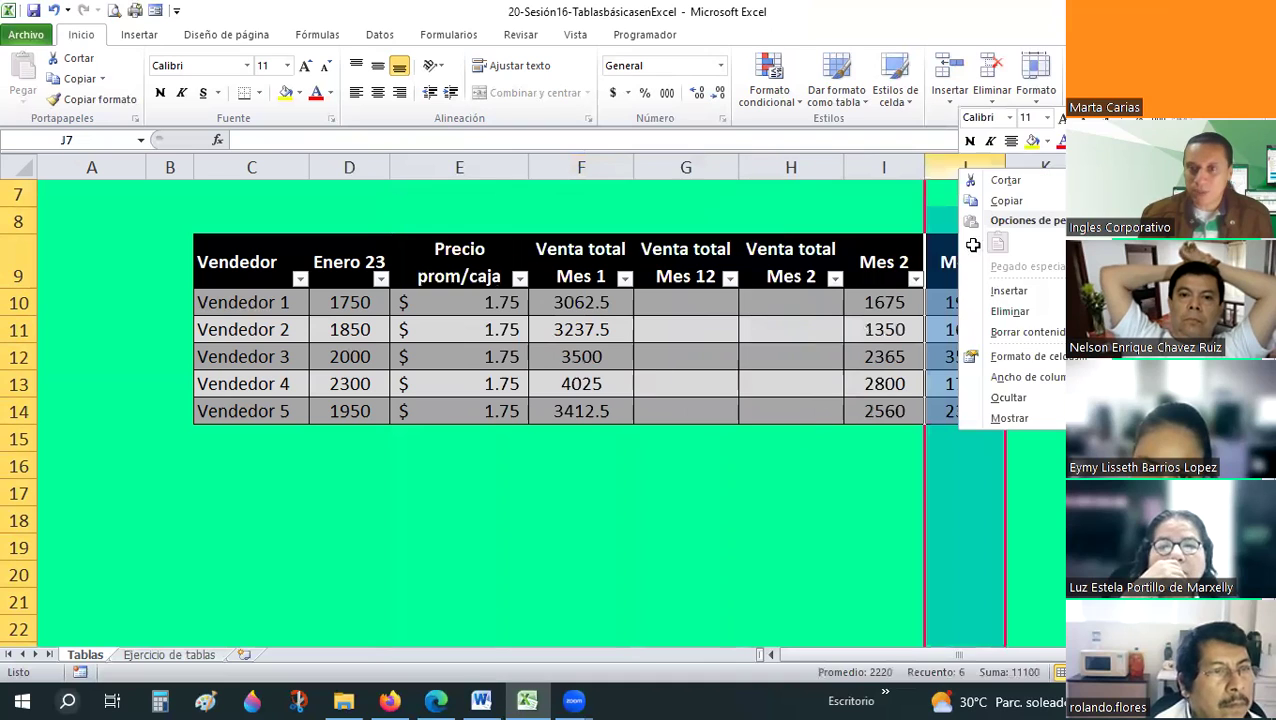
{"action": "right_click", "coordinate": [972, 170]}
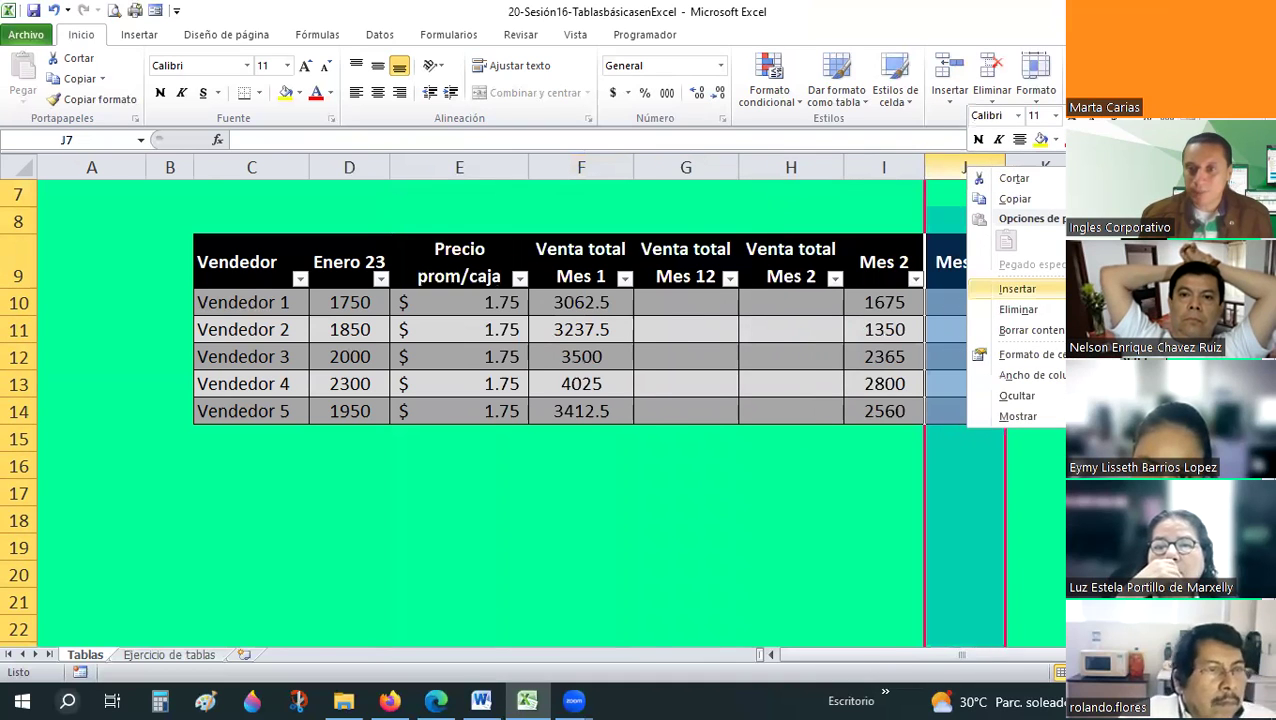
{"action": "left_click", "coordinate": [1017, 288]}
{"action": "left_click", "coordinate": [854, 167]}
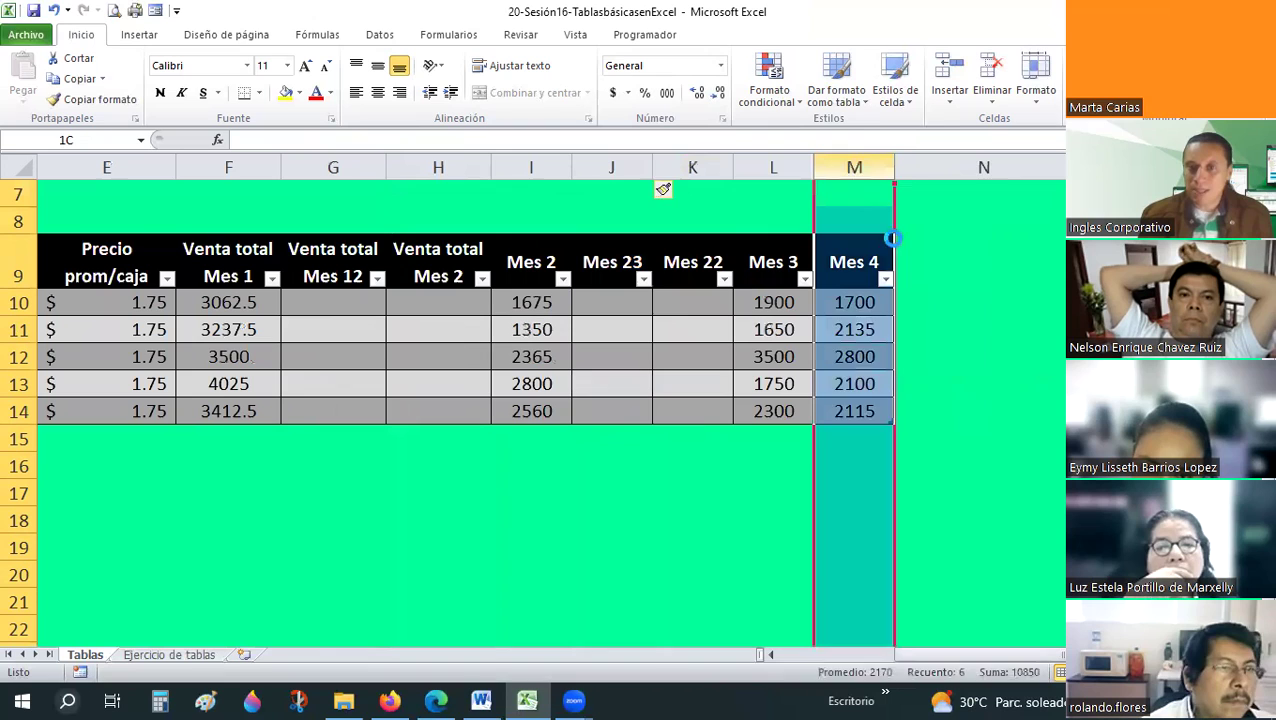
{"action": "key", "text": "shift+F10"}
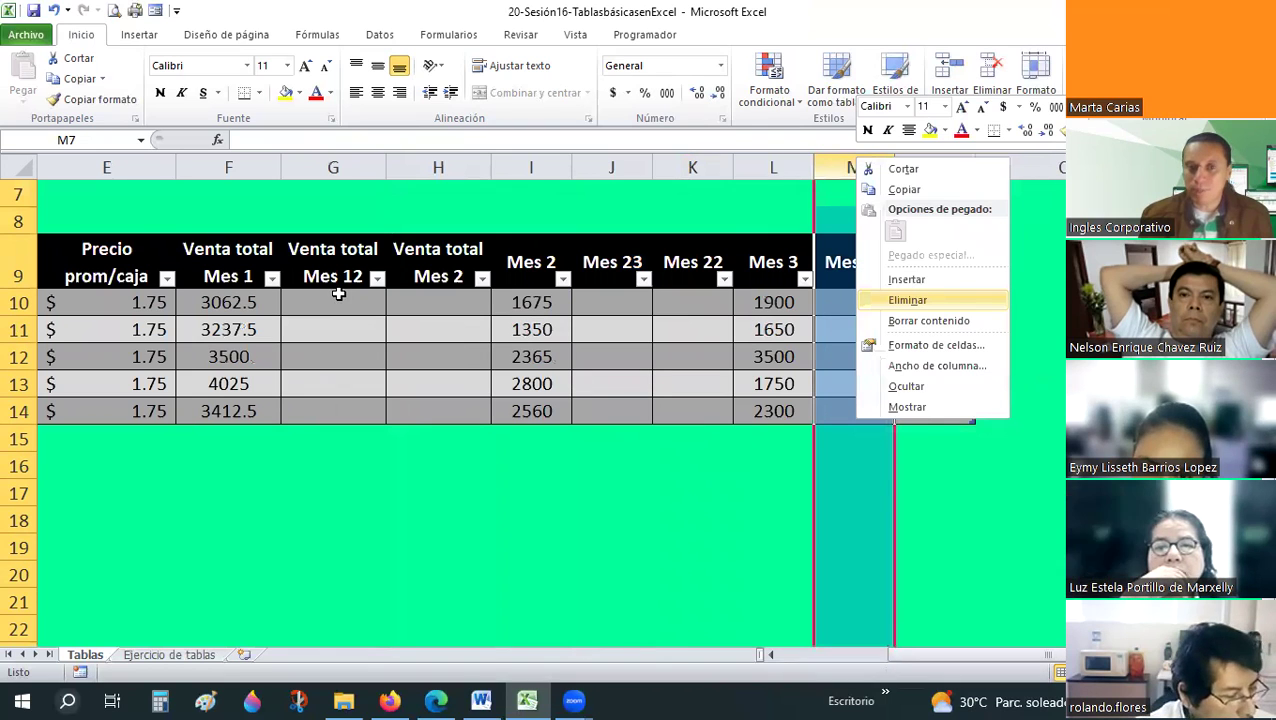
{"action": "left_click", "coordinate": [913, 288]}
- Copy the Precio prom/caja and Venta total Mes 1 headers from E9:F9 into G9:H9
{"action": "left_click", "coordinate": [378, 303]}
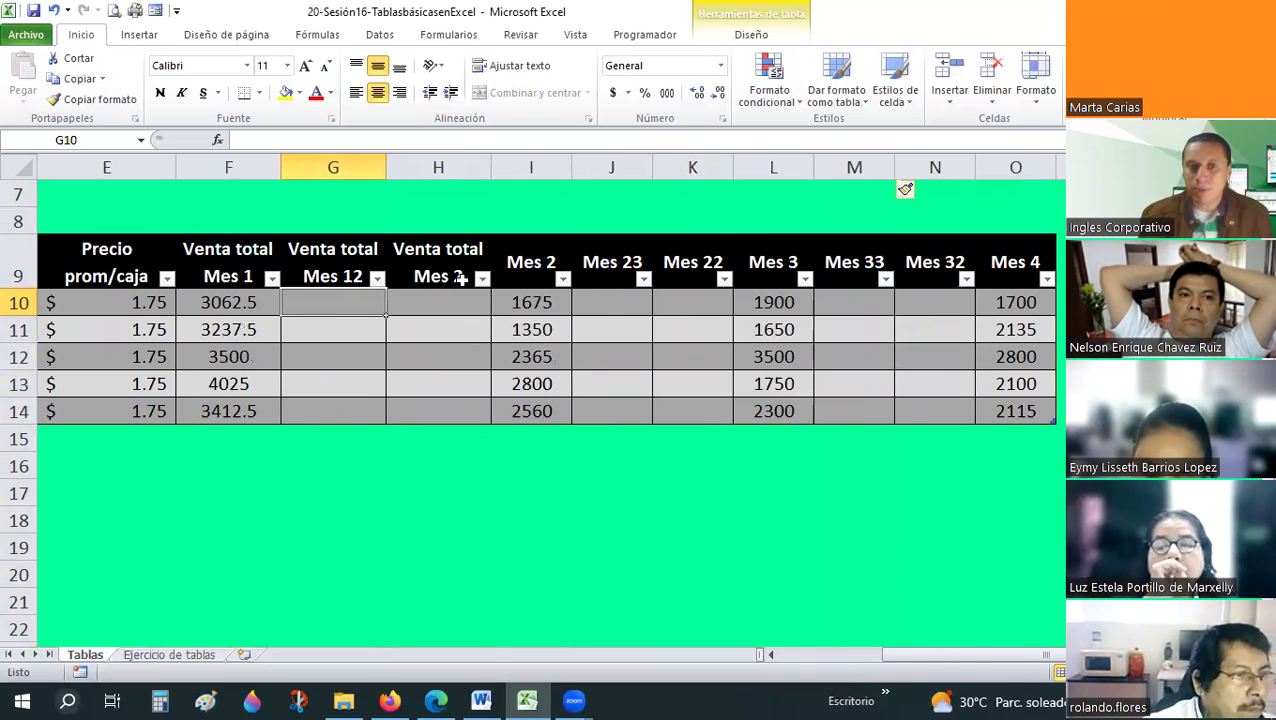
{"action": "scroll", "coordinate": [460, 279], "scroll_direction": "left", "scroll_amount": 4}
{"action": "left_click_drag", "start_coordinate": [460, 279], "coordinate": [590, 276]}
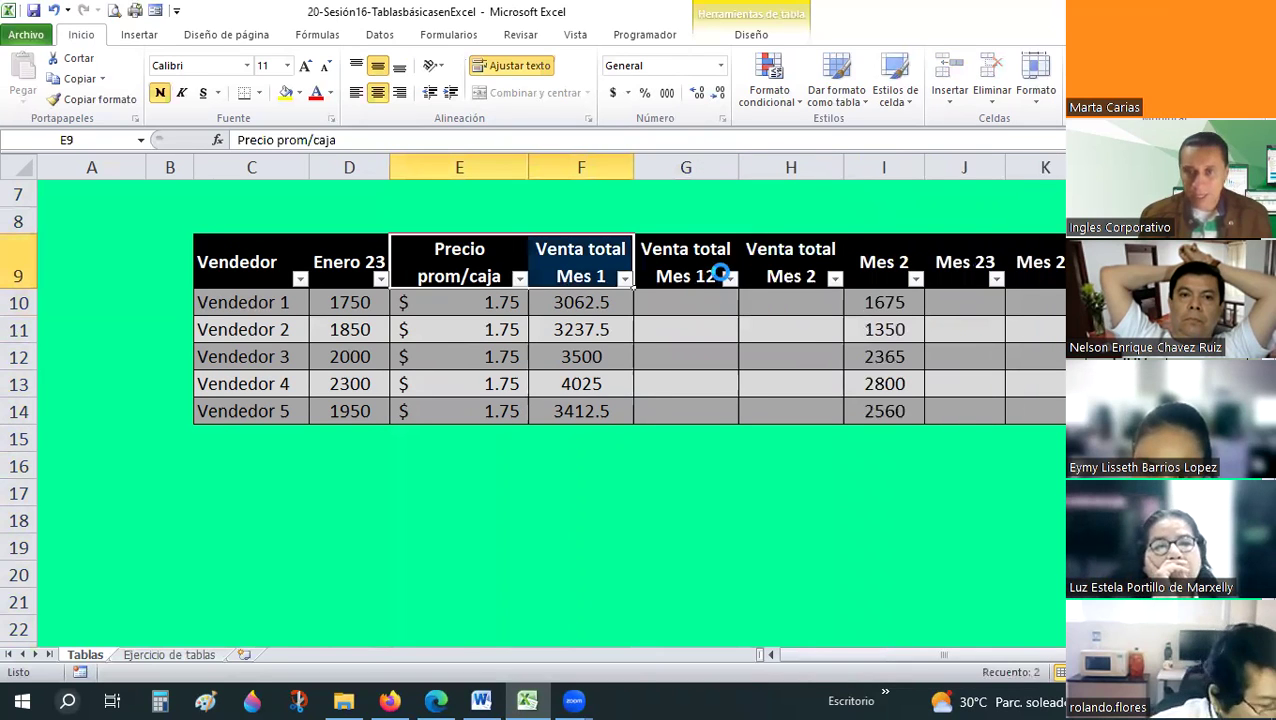
{"action": "key", "text": "ctrl+c"}
{"action": "left_click", "coordinate": [720, 273]}
{"action": "key", "text": "ctrl+v"}
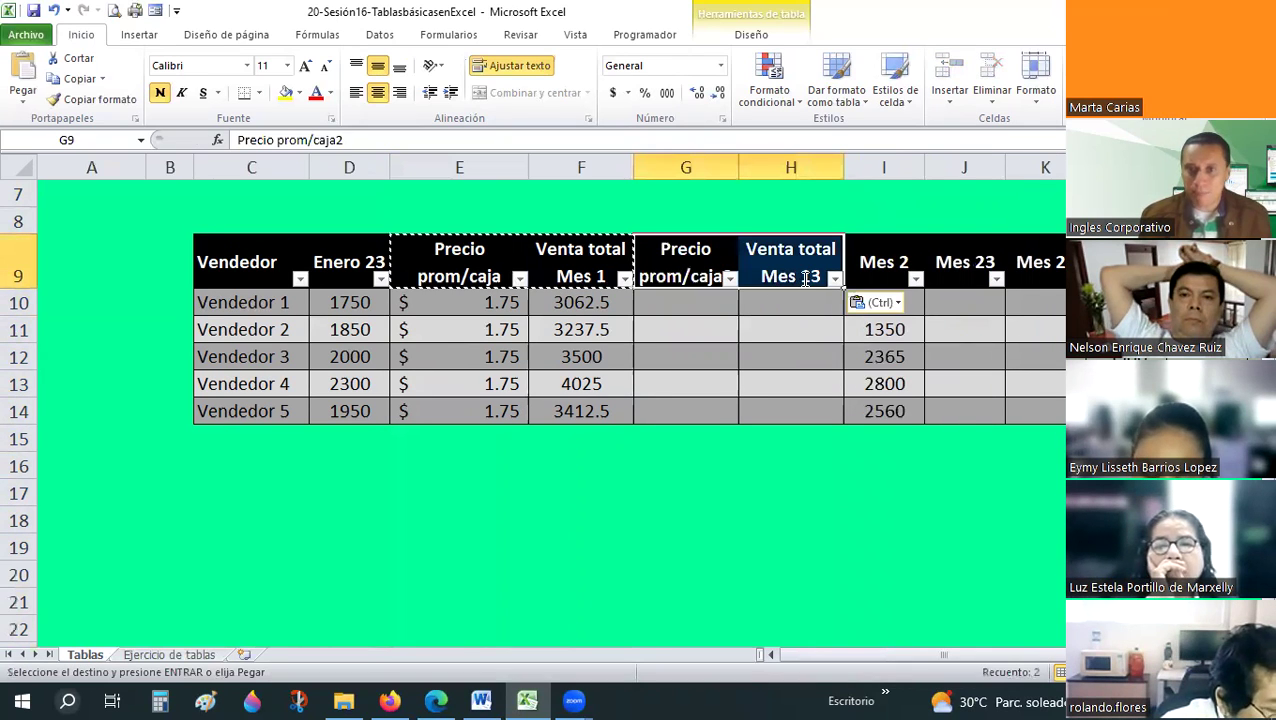
- Change H9 to 'Venta total Mes 2' and copy the G9:H9 header pair into J9:K9
{"action": "double_click", "coordinate": [818, 278]}
{"action": "double_click", "coordinate": [812, 276]}
{"action": "type", "text": "2"}
{"action": "key", "text": "Return"}
{"action": "key", "text": "Return"}
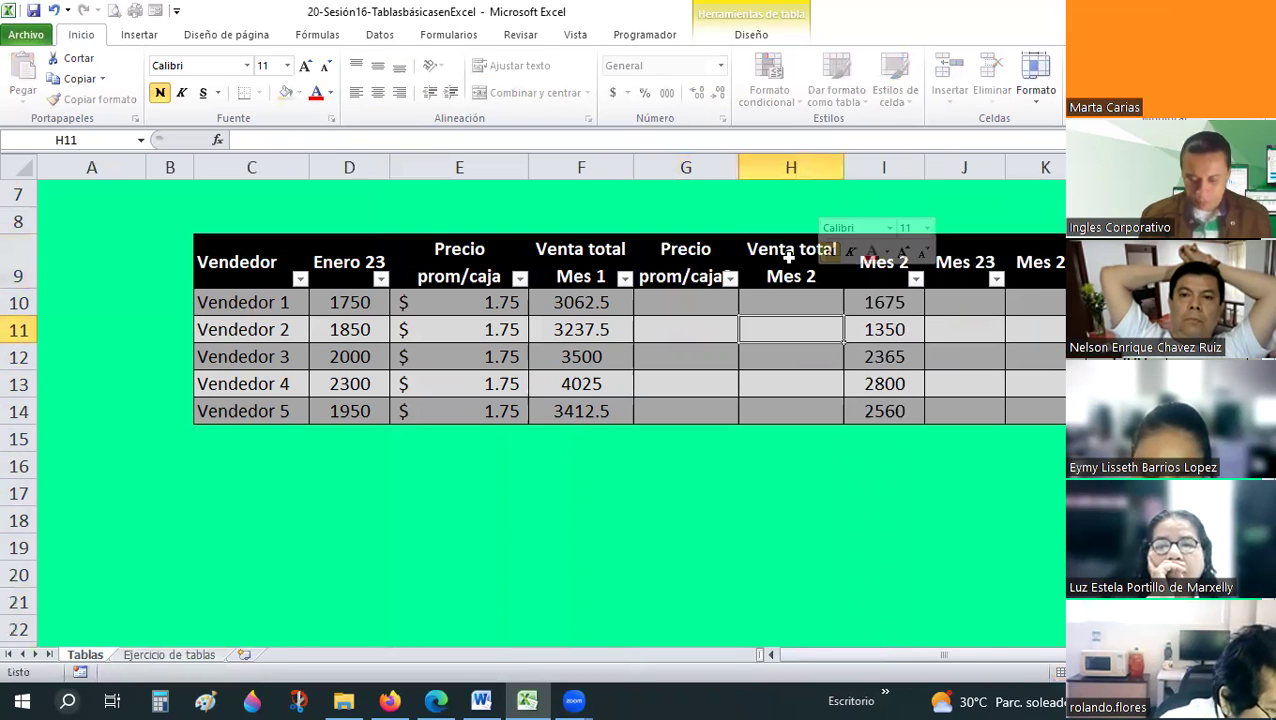
{"action": "left_click_drag", "start_coordinate": [685, 260], "coordinate": [789, 260]}
{"action": "key", "text": "ctrl+c"}
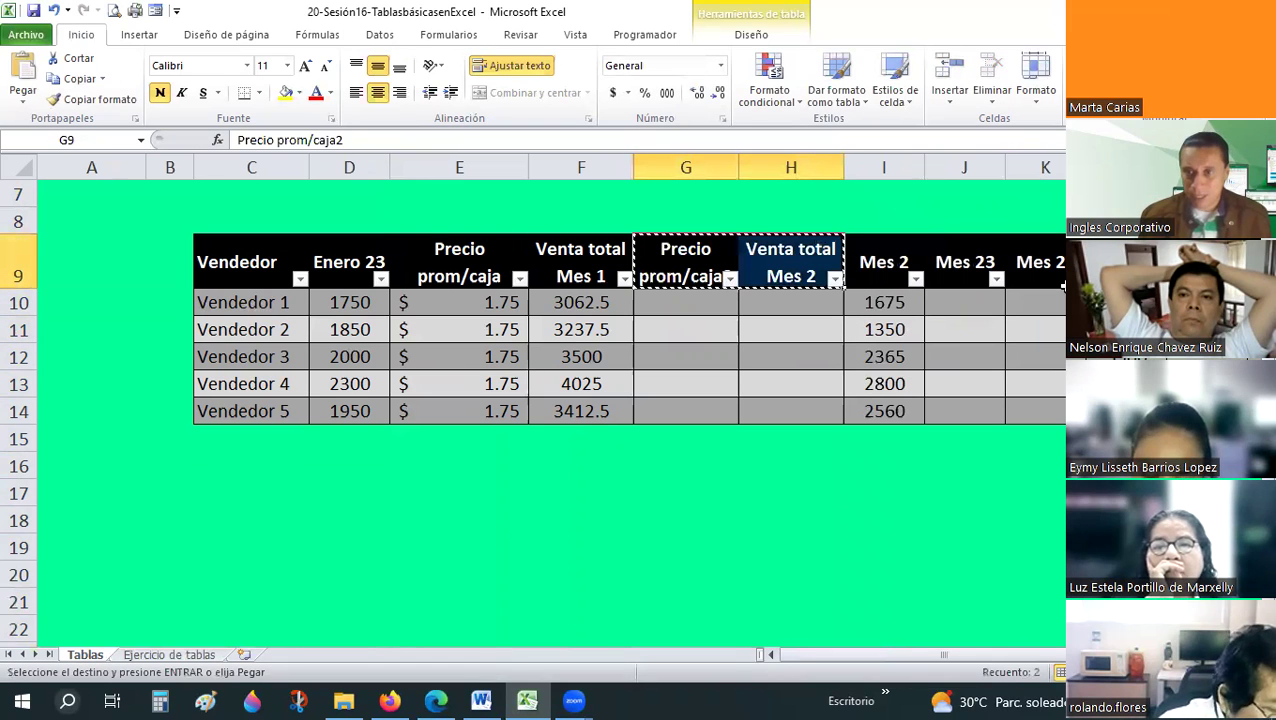
{"action": "key", "text": "Right"}
{"action": "key", "text": "Right"}
{"action": "key", "text": "Right"}
{"action": "key", "text": "ctrl+v"}
- Set K9 to 'Venta total Mes 3' and edit the J9 price header's trailing digits
{"action": "double_click", "coordinate": [1057, 303]}
{"action": "type", "text": "3"}
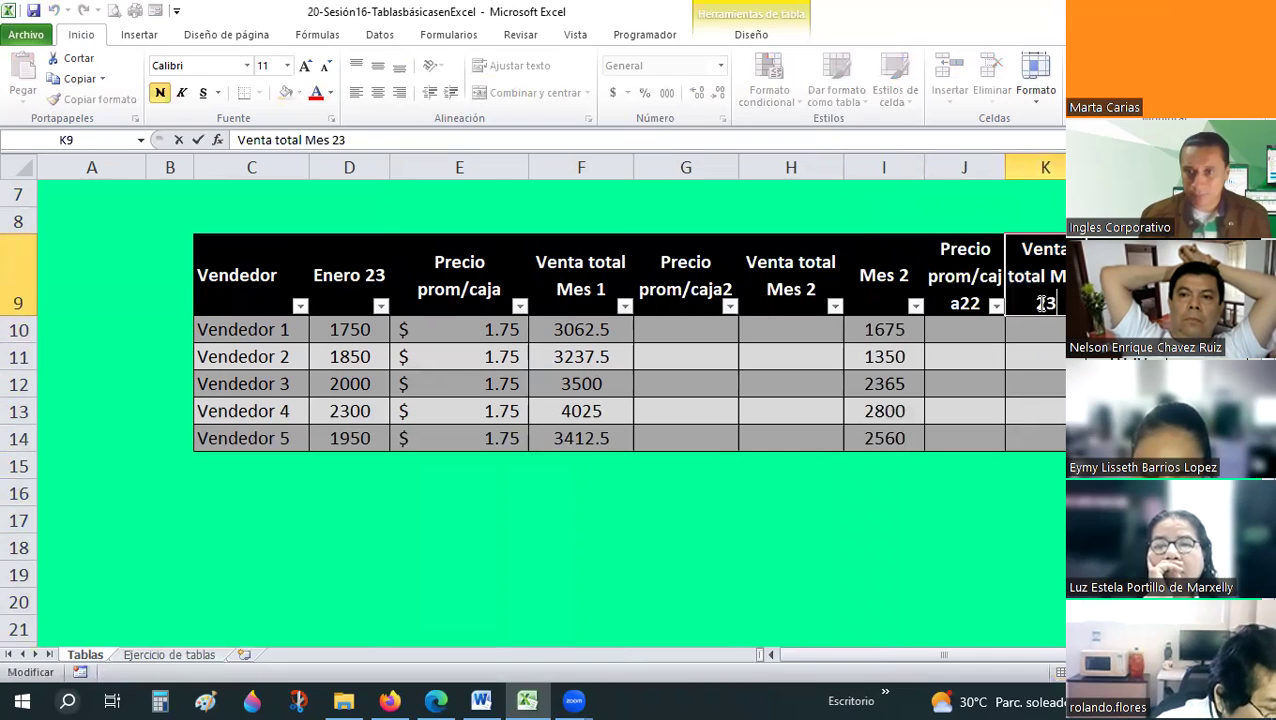
{"action": "key", "text": "BackSpace"}
{"action": "key", "text": "BackSpace"}
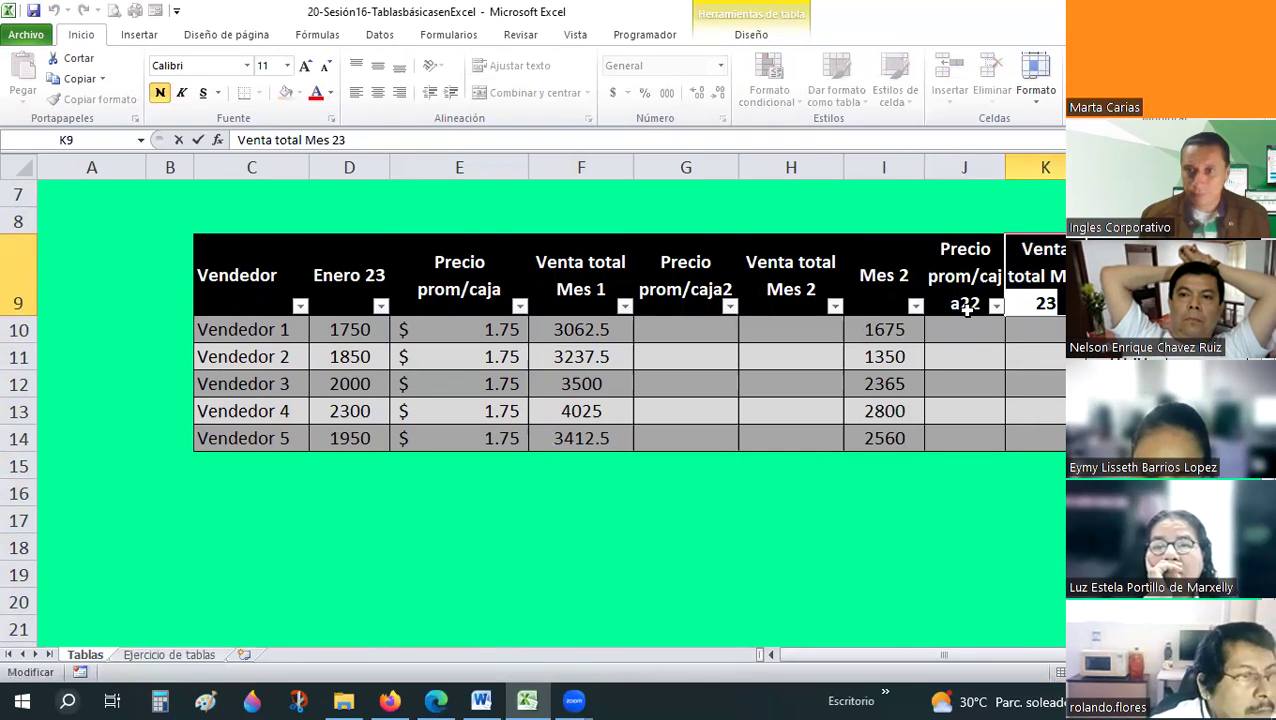
{"action": "type", "text": "3"}
{"action": "left_click", "coordinate": [979, 276]}
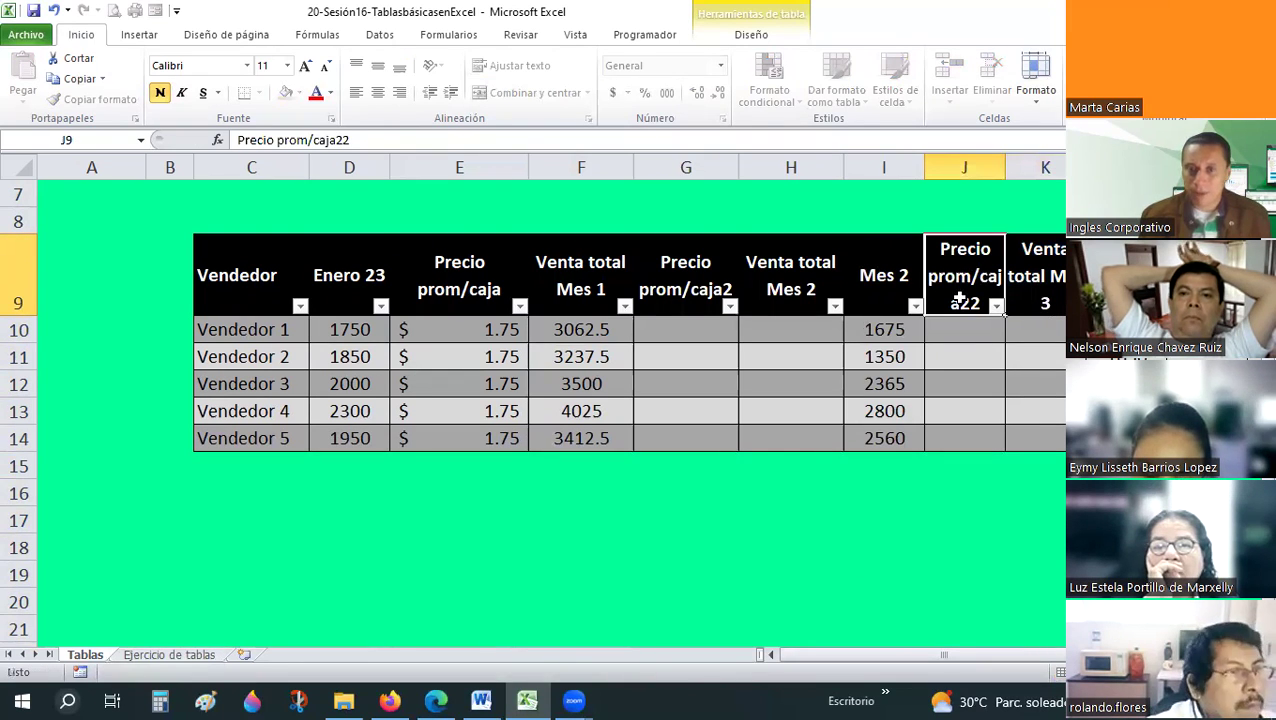
{"action": "double_click", "coordinate": [970, 302]}
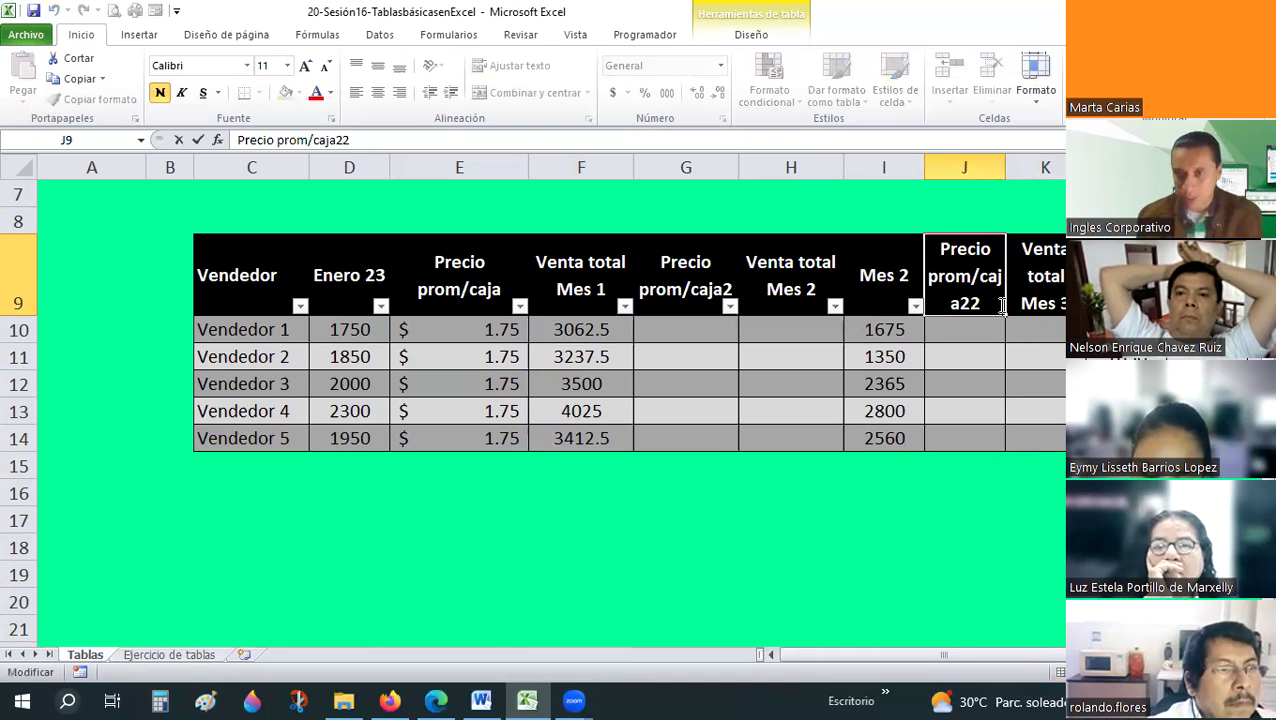
{"action": "left_click_drag", "start_coordinate": [1003, 315], "coordinate": [941, 304]}
{"action": "type", "text": "3"}
{"action": "key", "text": "Return"}
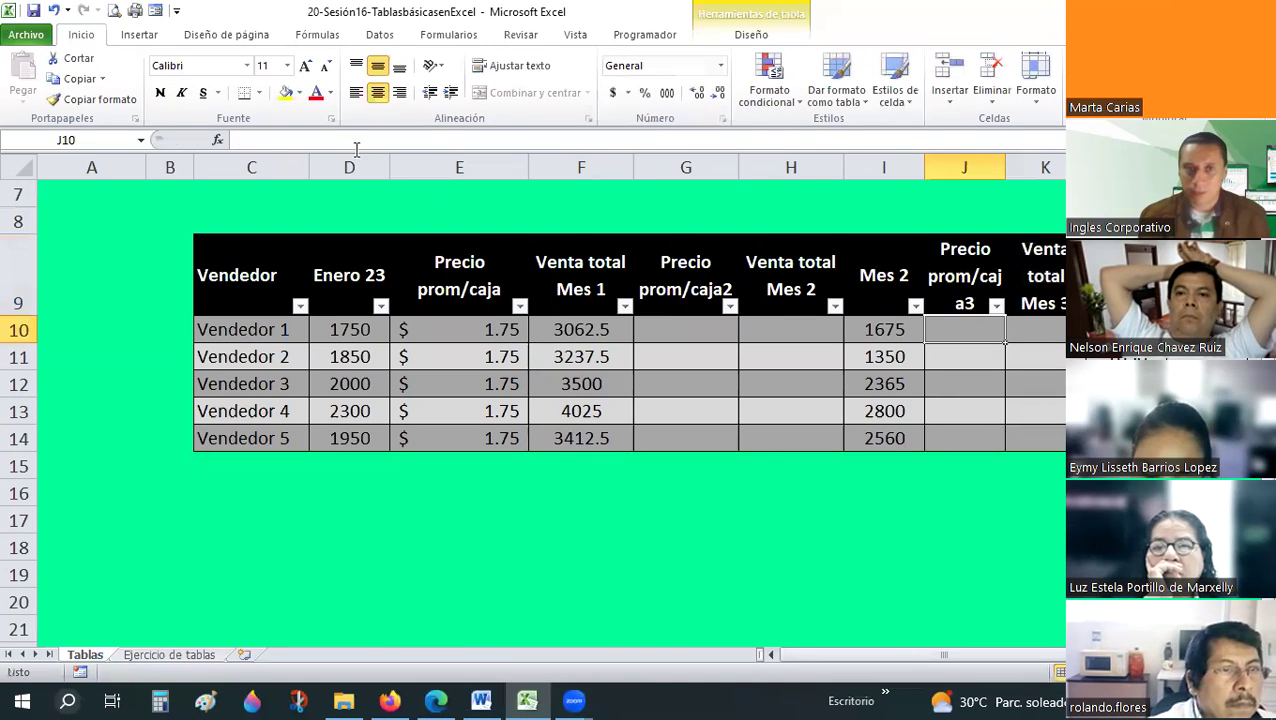
- Trim J9 back to 'Precio prom/caja', leaving G9 as 'Precio prom/caja2'
{"action": "key", "text": "Up"}
{"action": "left_click_drag", "start_coordinate": [337, 139], "coordinate": [354, 139]}
{"action": "key", "text": "BackSpace"}
{"action": "key", "text": "Return"}
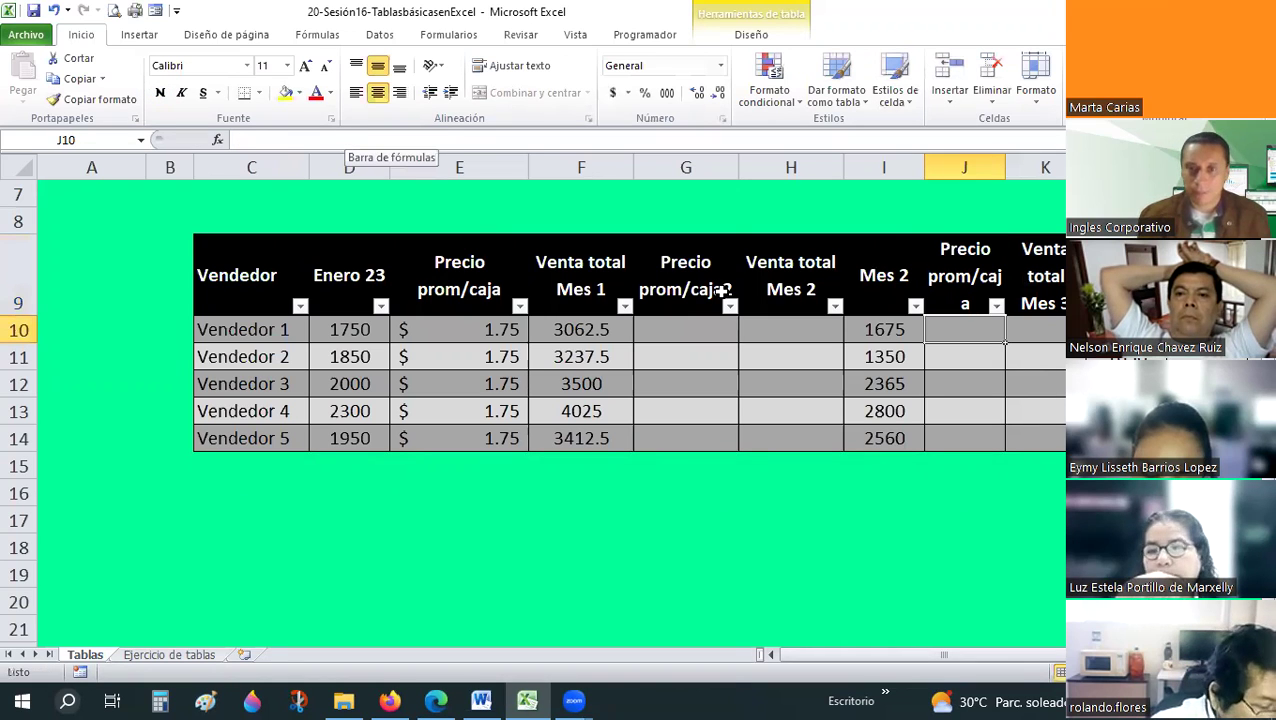
{"action": "left_click", "coordinate": [722, 290]}
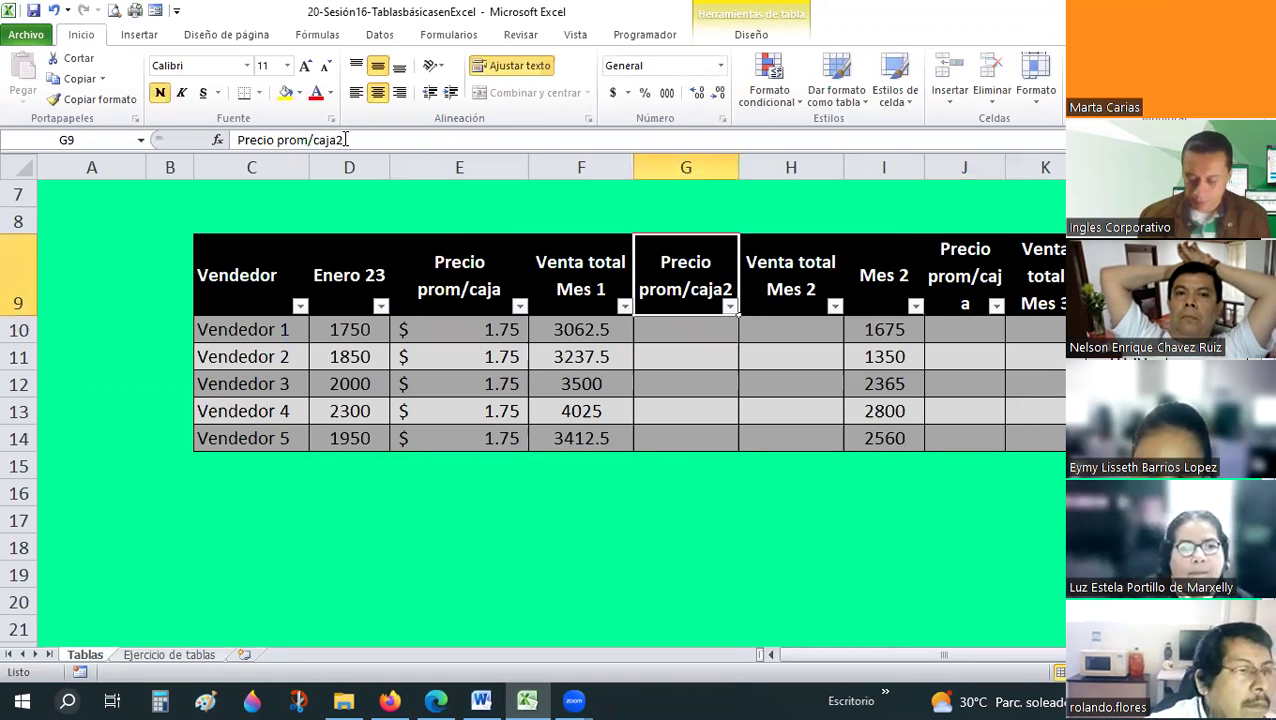
{"action": "left_click_drag", "start_coordinate": [335, 140], "coordinate": [341, 140]}
{"action": "key", "text": "Return"}
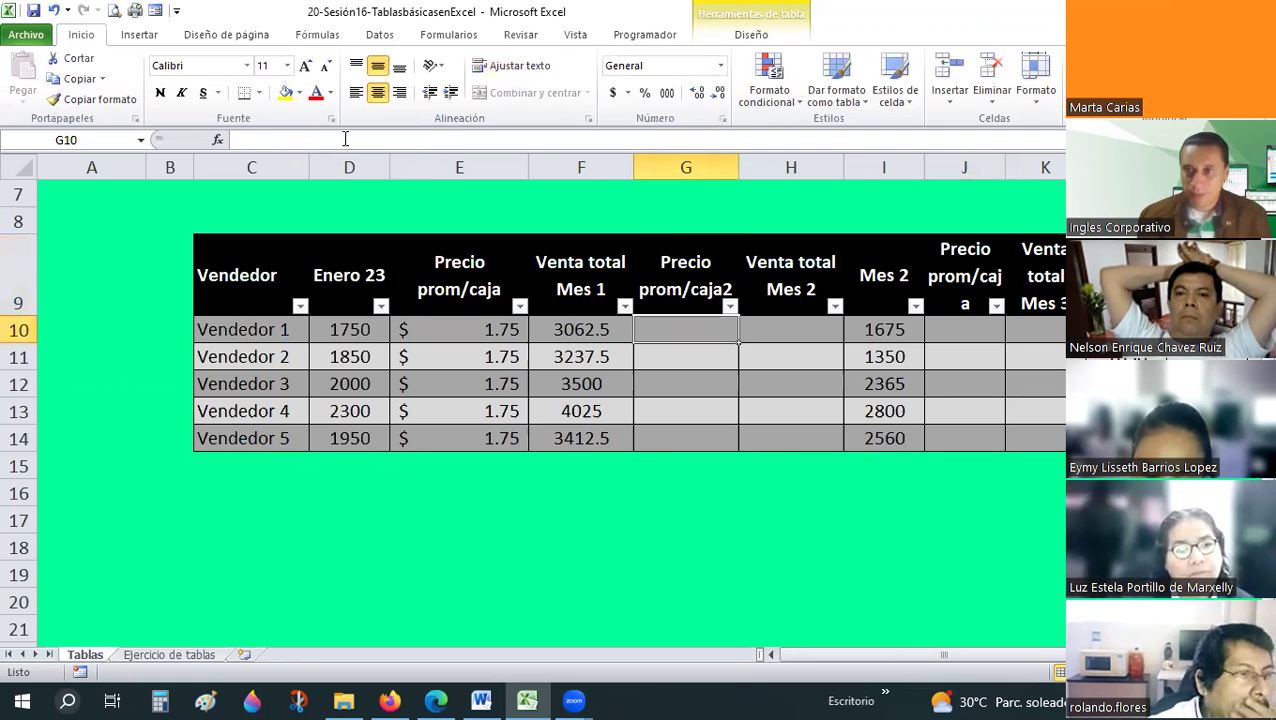
{"action": "key", "text": "Right"}
{"action": "key", "text": "Right"}
{"action": "key", "text": "Right"}
{"action": "key", "text": "Right"}
{"action": "key", "text": "Right"}
{"action": "key", "text": "Right"}
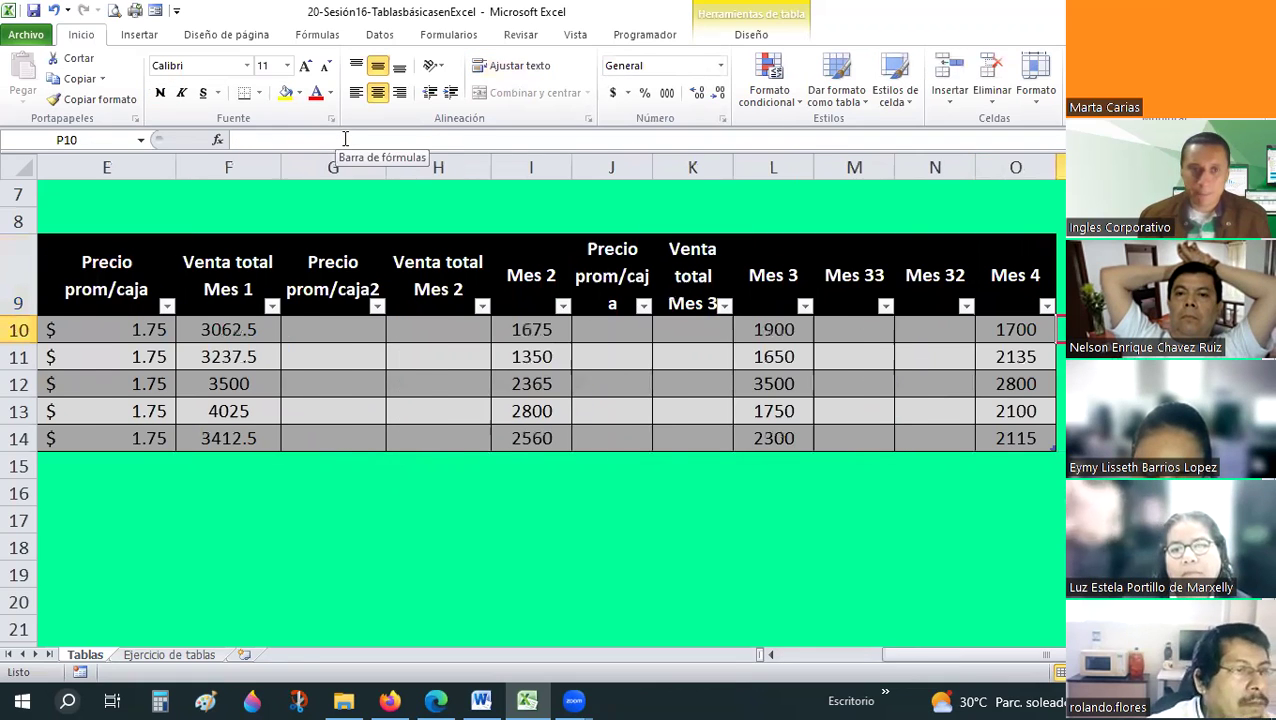
{"action": "key", "text": "Right"}
{"action": "key", "text": "Left"}
{"action": "key", "text": "Left"}
{"action": "key", "text": "Left"}
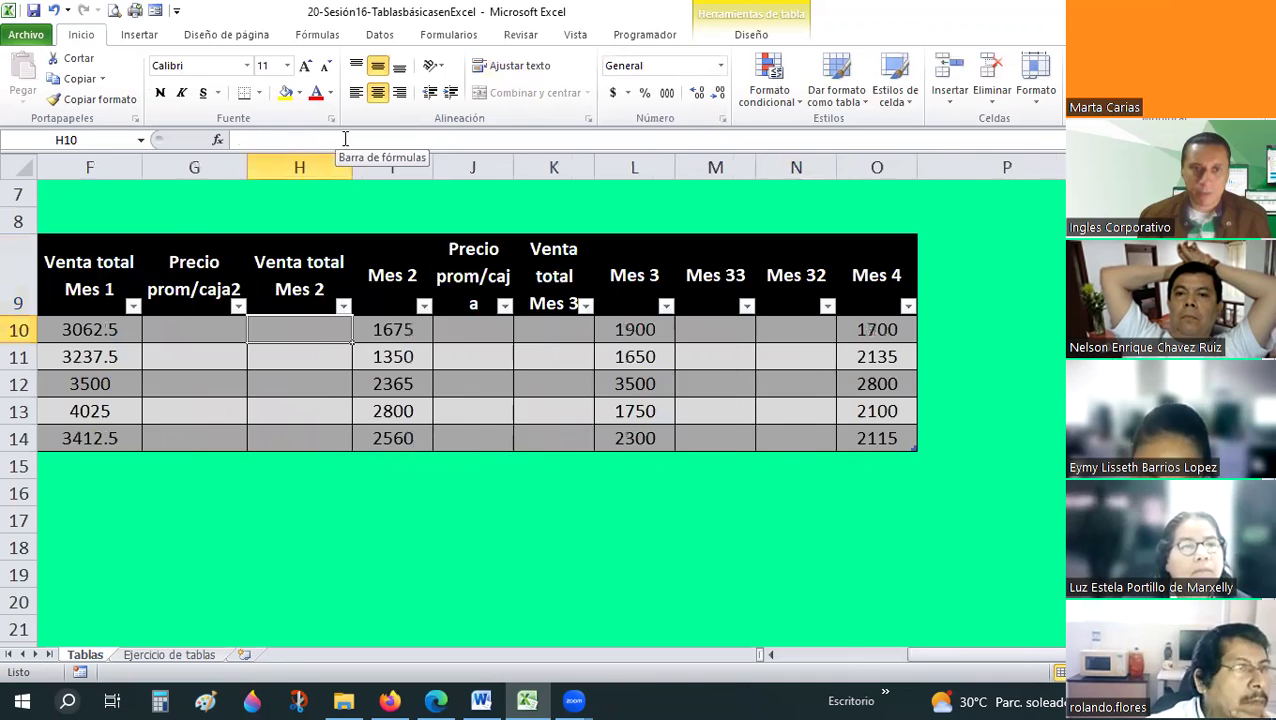
{"action": "key", "text": "Left"}
{"action": "key", "text": "Left"}
{"action": "key", "text": "Left"}
{"action": "key", "text": "Left"}
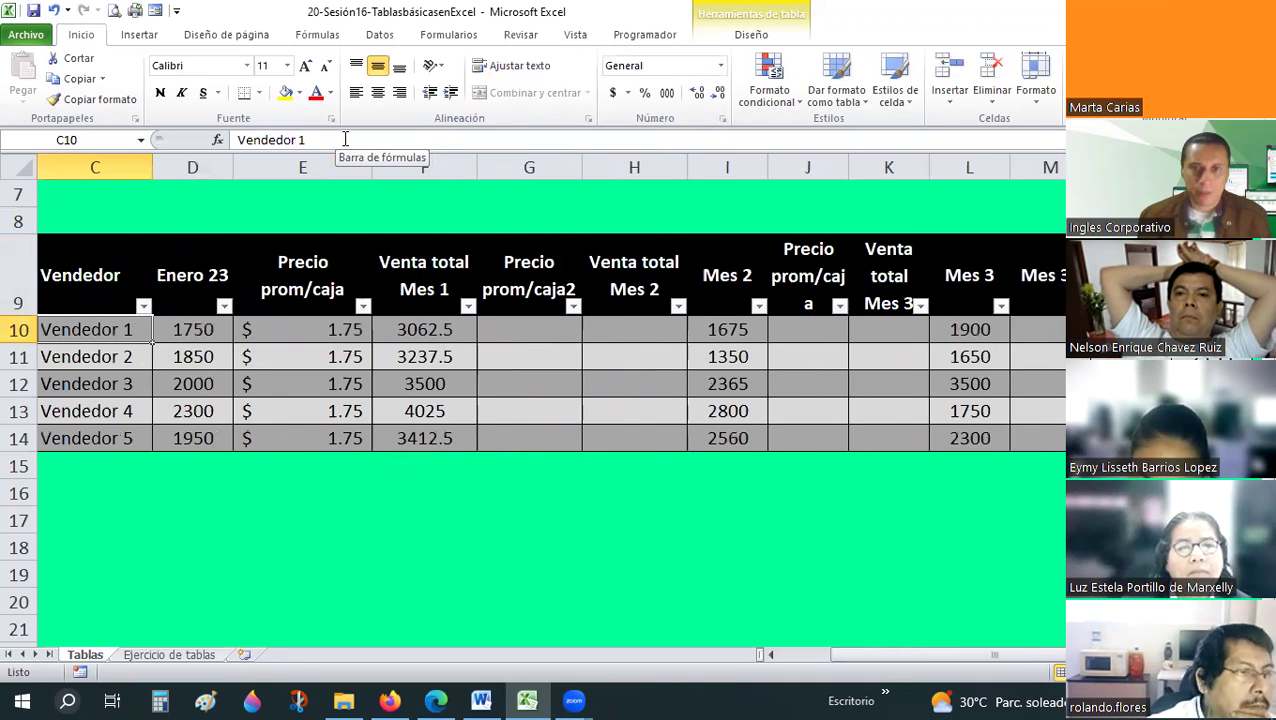
{"action": "key", "text": "Right"}
{"action": "key", "text": "Right"}
{"action": "key", "text": "Right"}
{"action": "key", "text": "Right"}
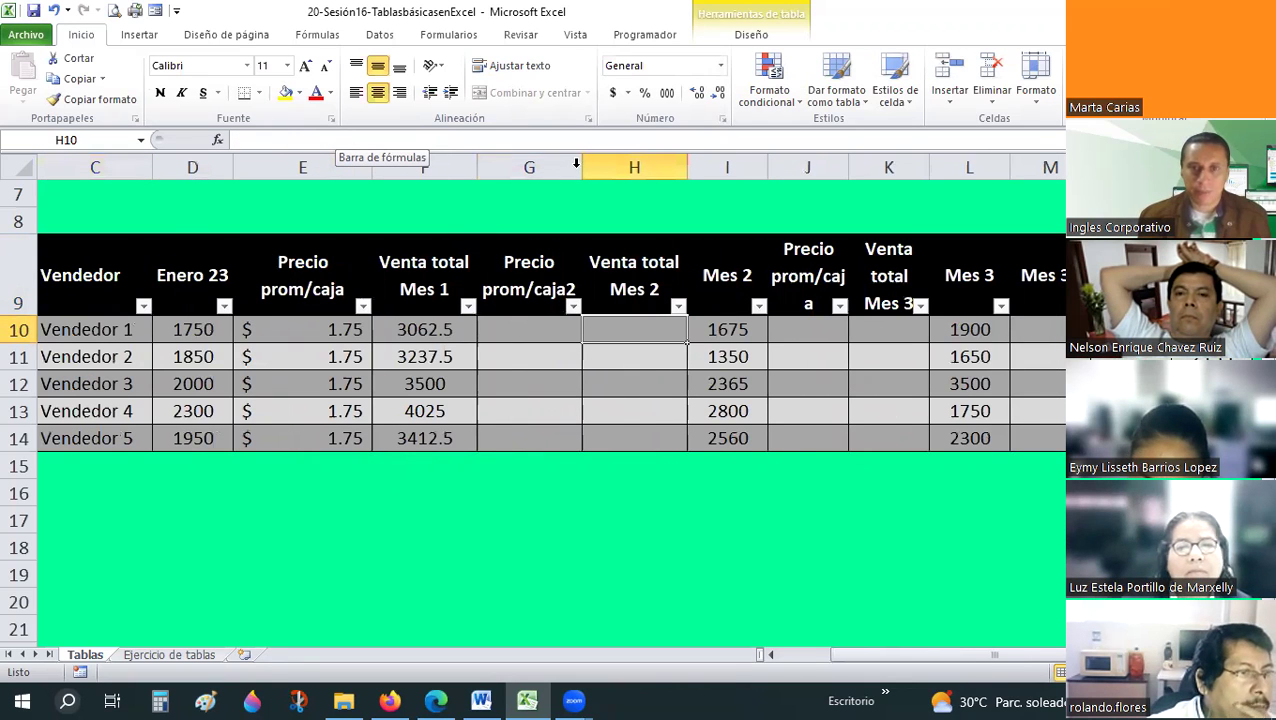
- Delete columns G and H and change the remaining total header to 'Venta total Mes 2'
{"action": "left_click_drag", "start_coordinate": [529, 167], "coordinate": [610, 167]}
{"action": "right_click", "coordinate": [610, 170]}
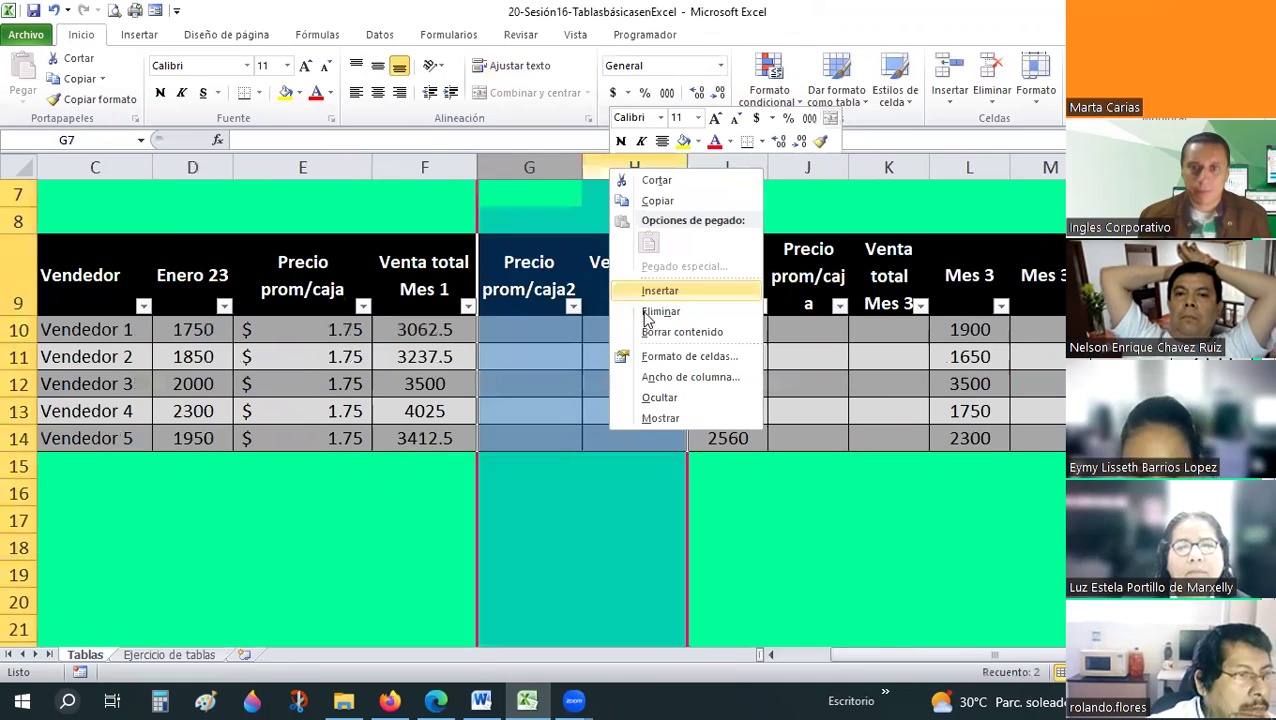
{"action": "left_click", "coordinate": [661, 311]}
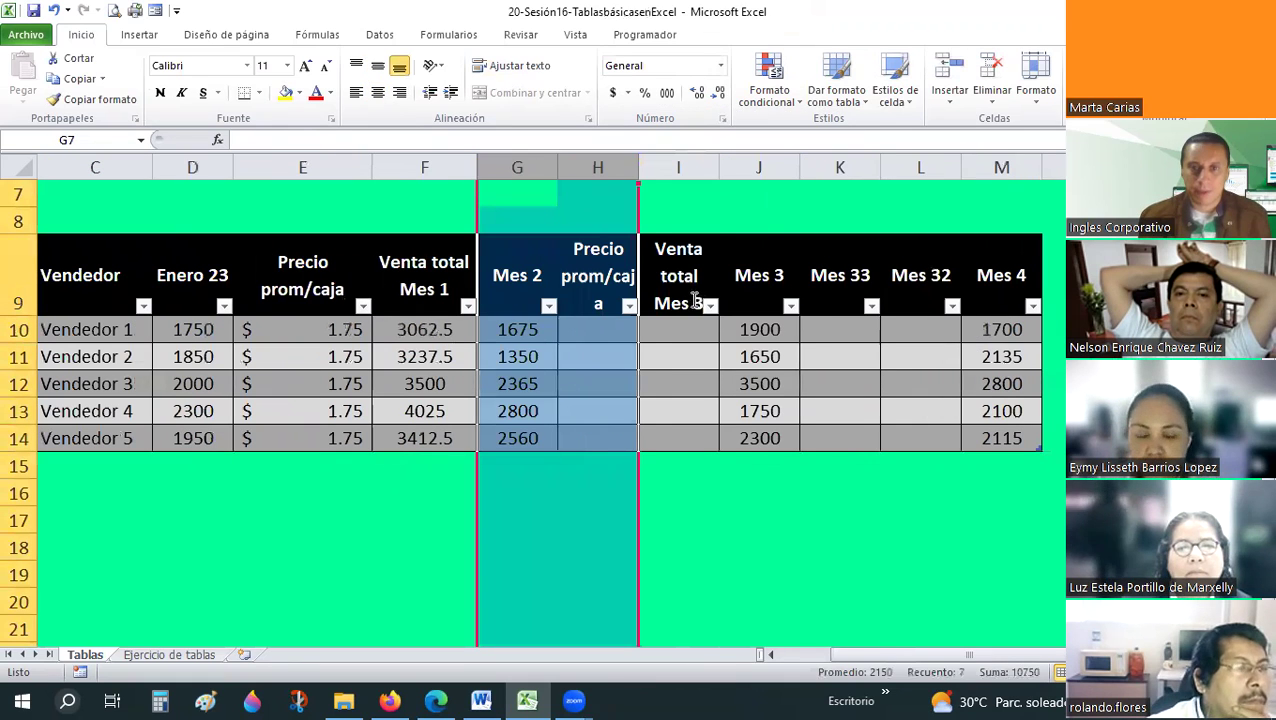
{"action": "double_click", "coordinate": [690, 300]}
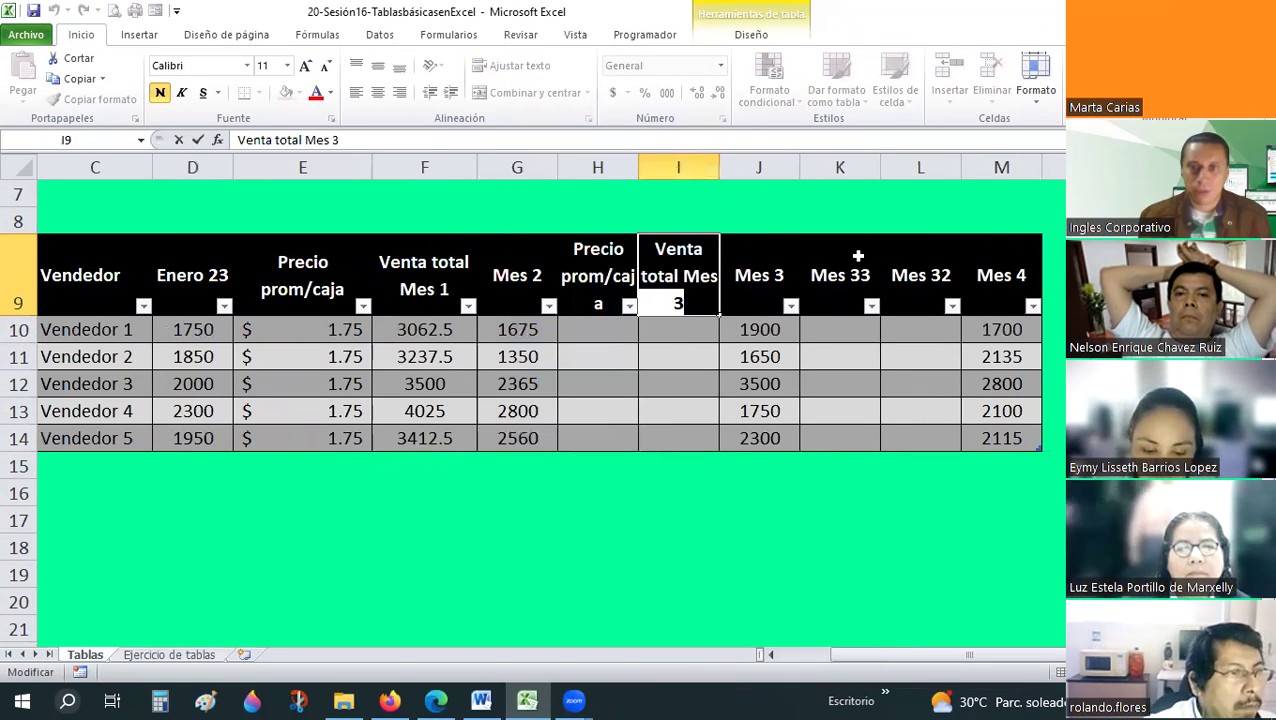
{"action": "key", "text": "BackSpace"}
{"action": "type", "text": "2"}
{"action": "key", "text": "Return"}
{"action": "key", "text": "Return"}
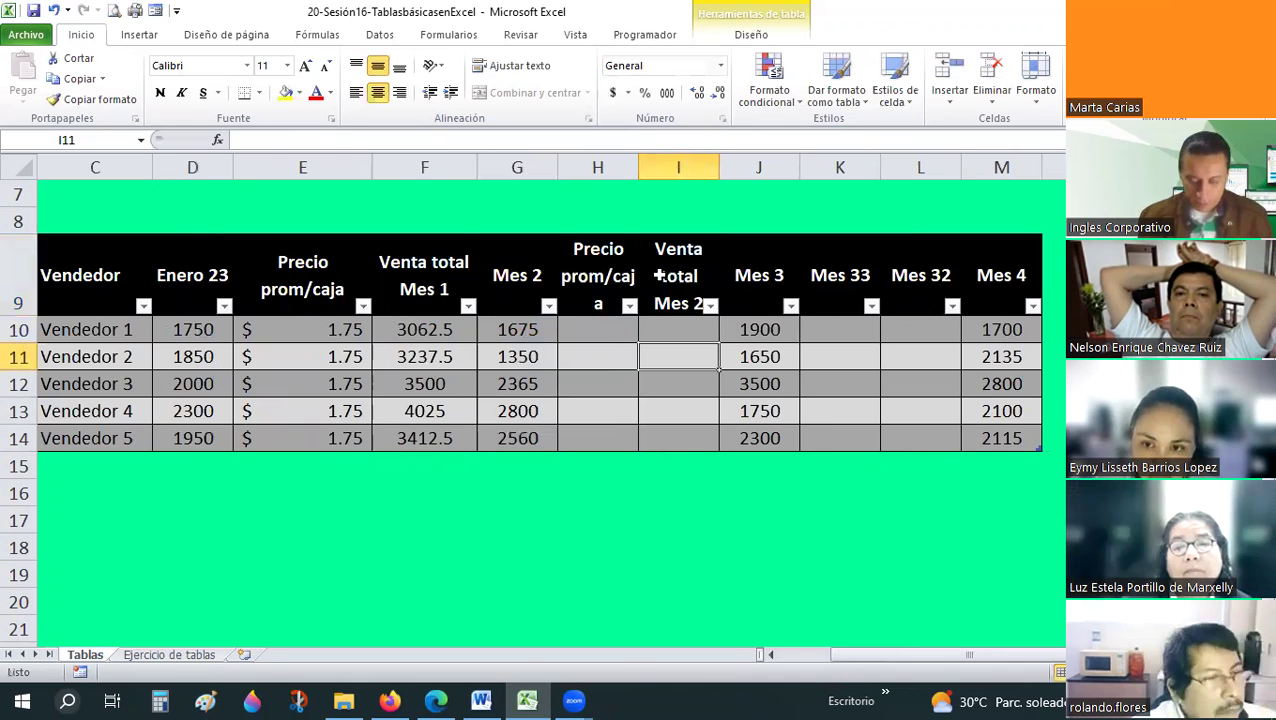
- Copy the H9:I9 headers to K9:L9, trim L9 to 'Venta total Mes', and insert column O
{"action": "left_click_drag", "start_coordinate": [625, 272], "coordinate": [680, 275]}
{"action": "key", "text": "ctrl+c"}
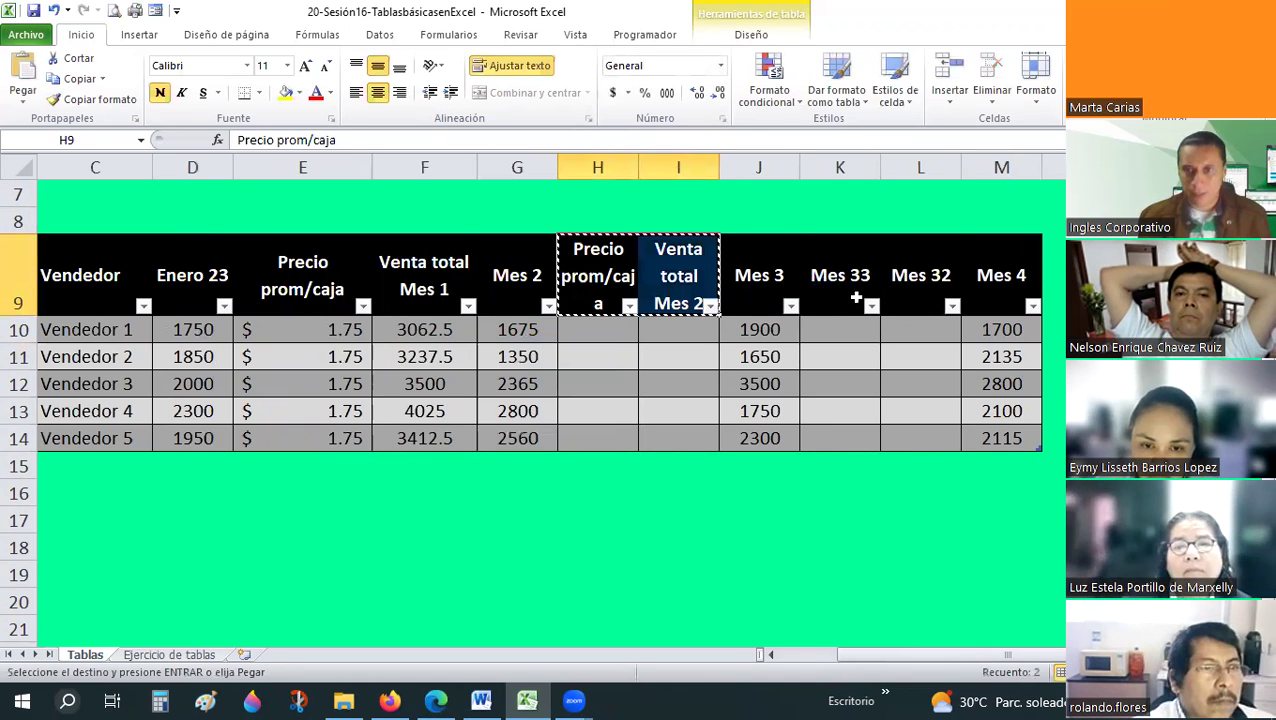
{"action": "left_click", "coordinate": [840, 300]}
{"action": "key", "text": "ctrl+v"}
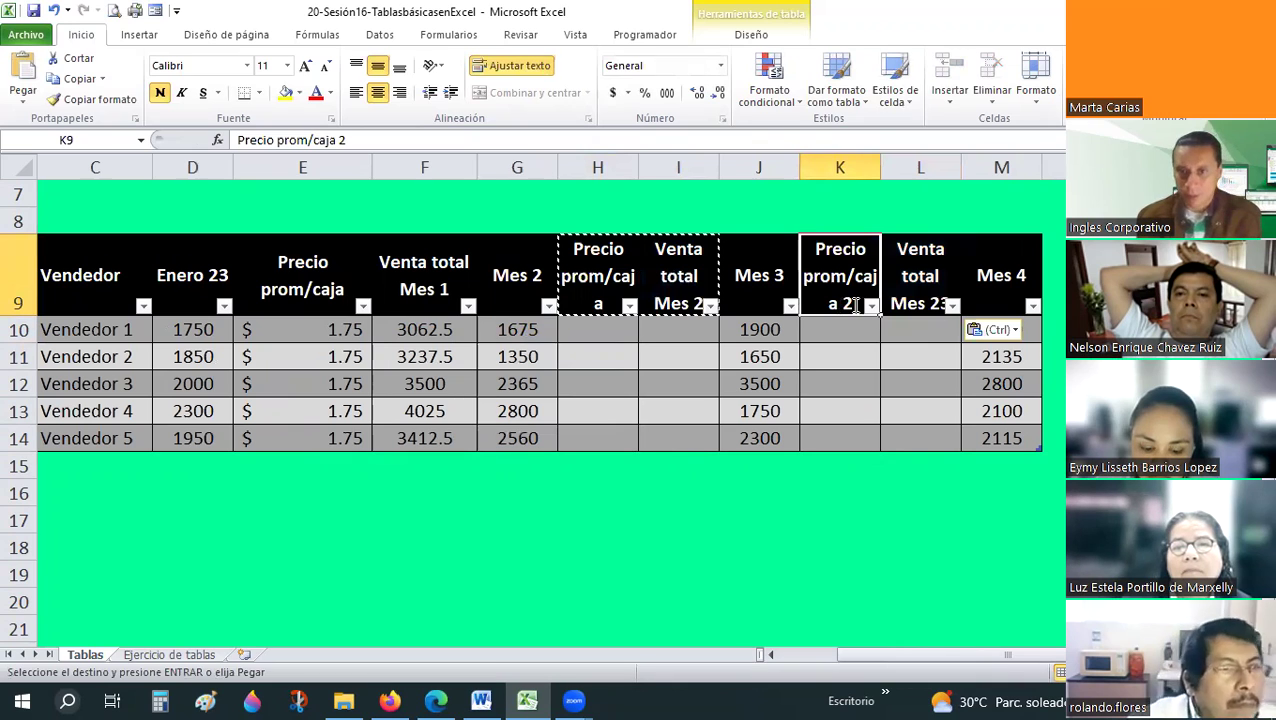
{"action": "double_click", "coordinate": [842, 304]}
{"action": "key", "text": "BackSpace"}
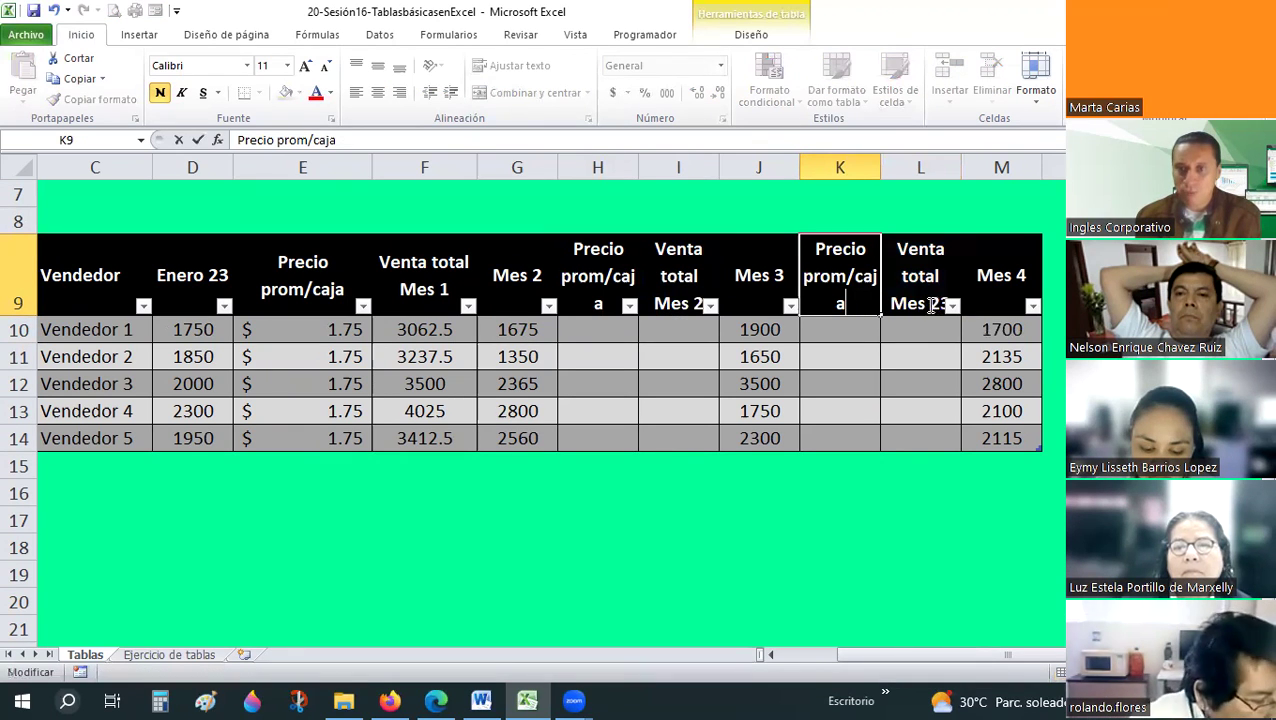
{"action": "left_click", "coordinate": [948, 280]}
{"action": "double_click", "coordinate": [924, 302]}
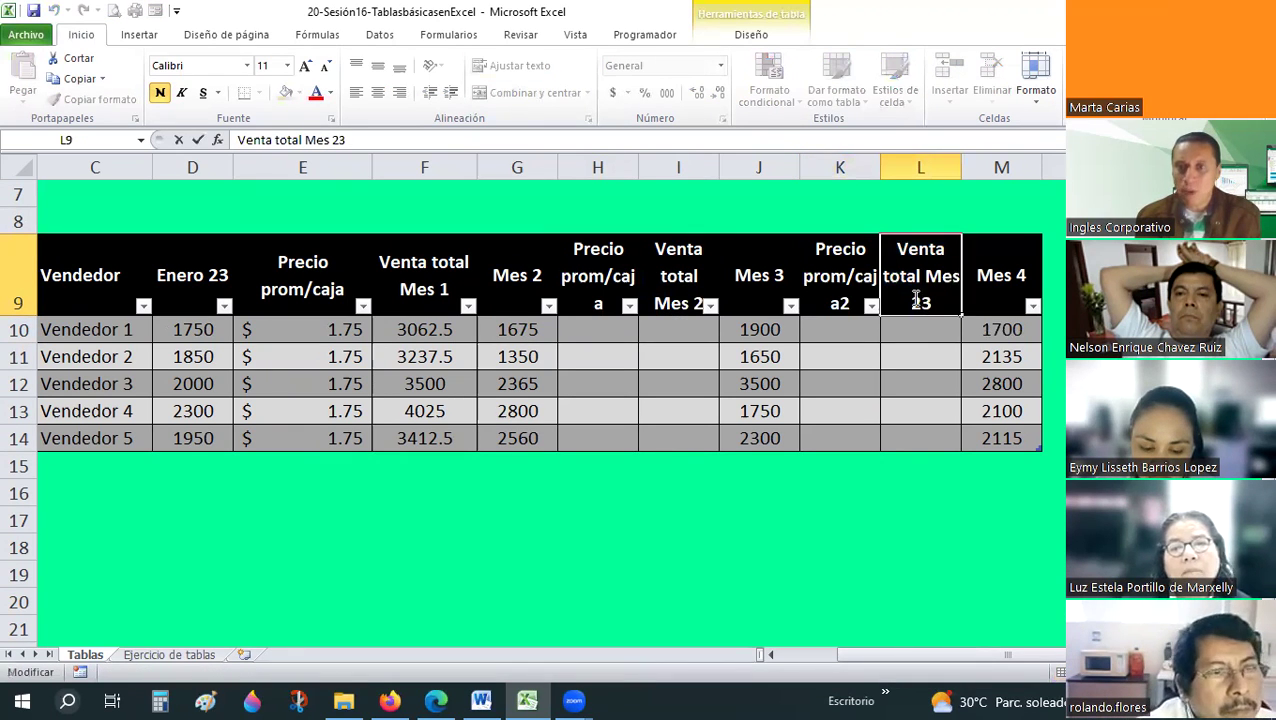
{"action": "key", "text": "BackSpace"}
{"action": "key", "text": "BackSpace"}
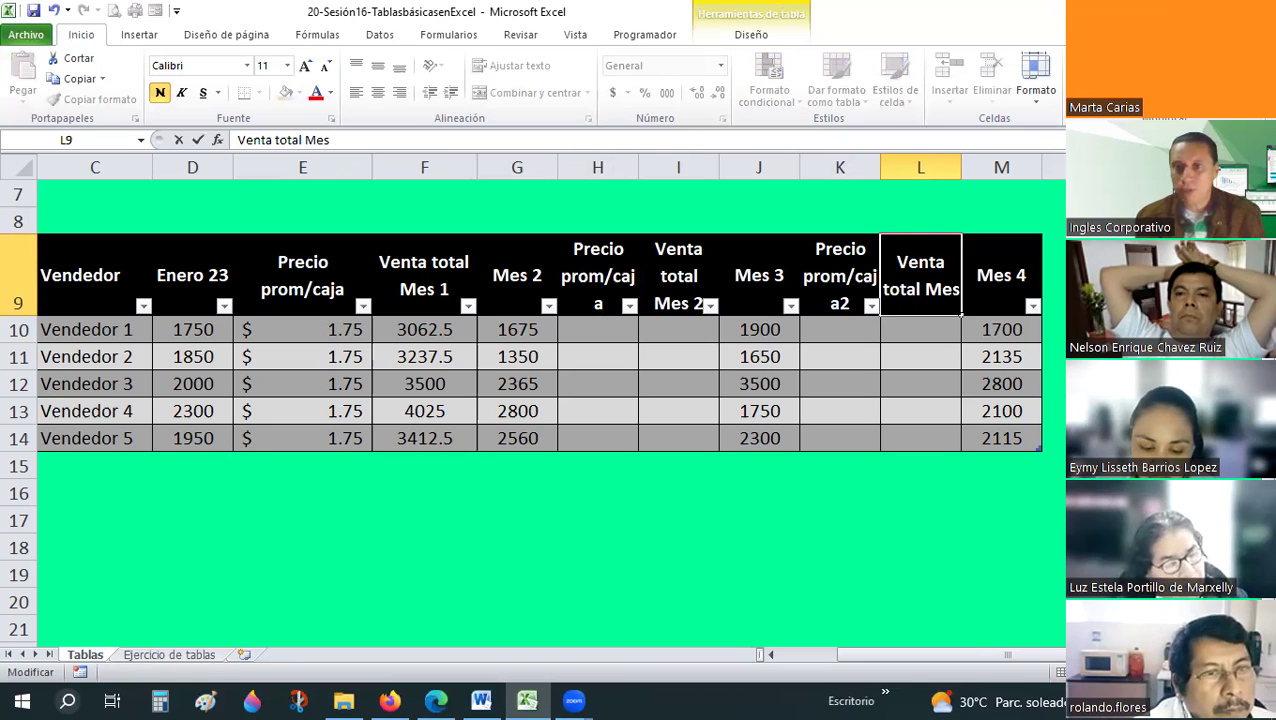
{"action": "left_click", "coordinate": [920, 384]}
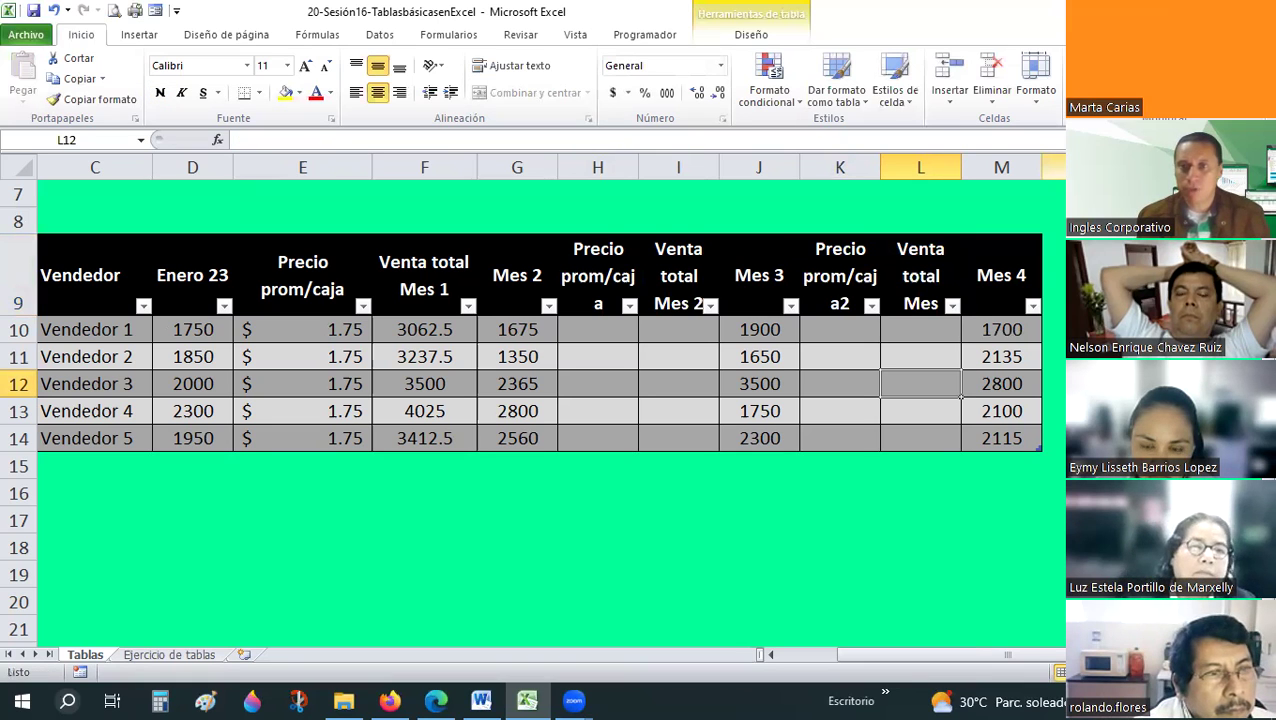
{"action": "left_click", "coordinate": [947, 82]}
{"action": "key", "text": "Down"}
{"action": "key", "text": "Down"}
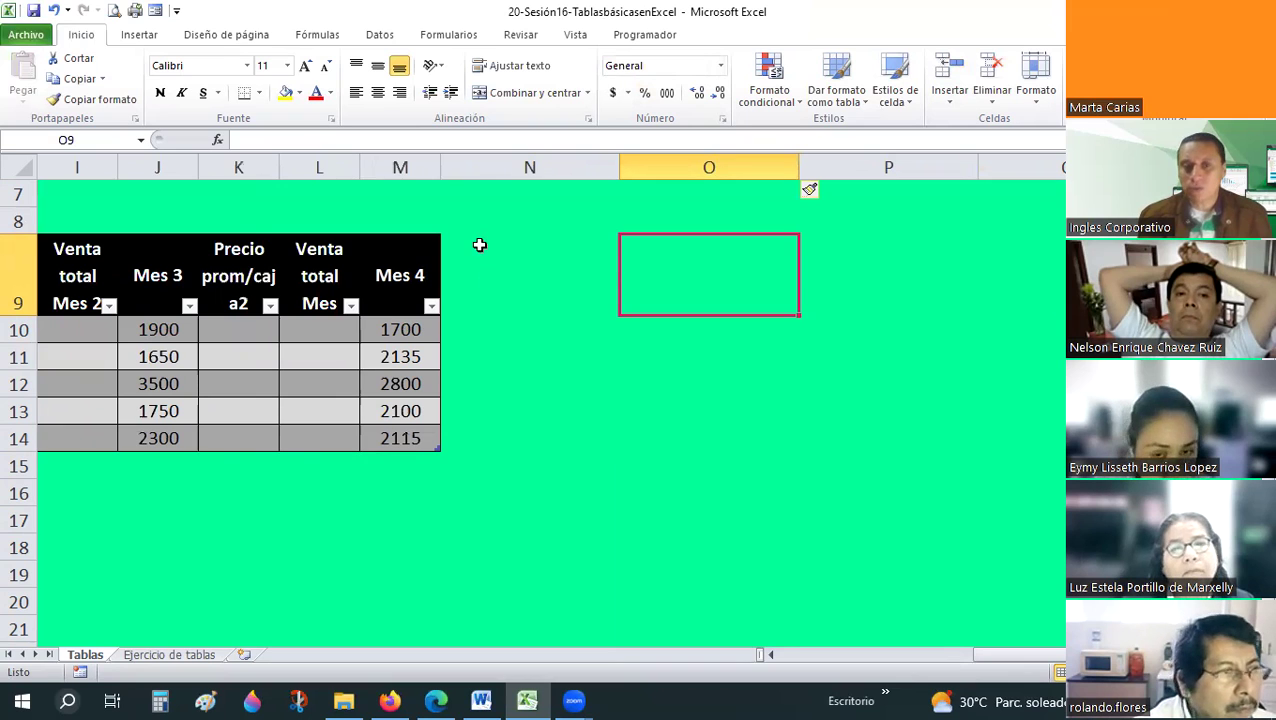
- Review the K9 'Precio prom/caja2' header text in the formula bar
{"action": "key", "text": "Left"}
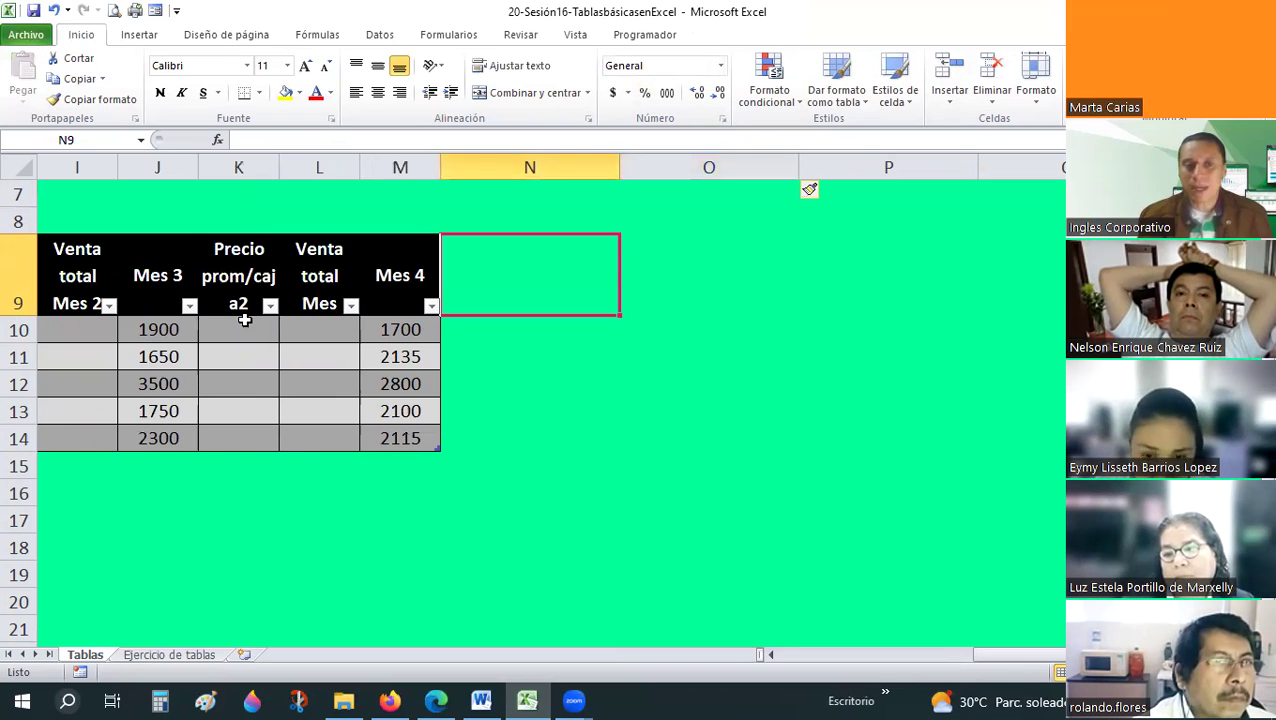
{"action": "left_click", "coordinate": [240, 300]}
{"action": "double_click", "coordinate": [255, 300]}
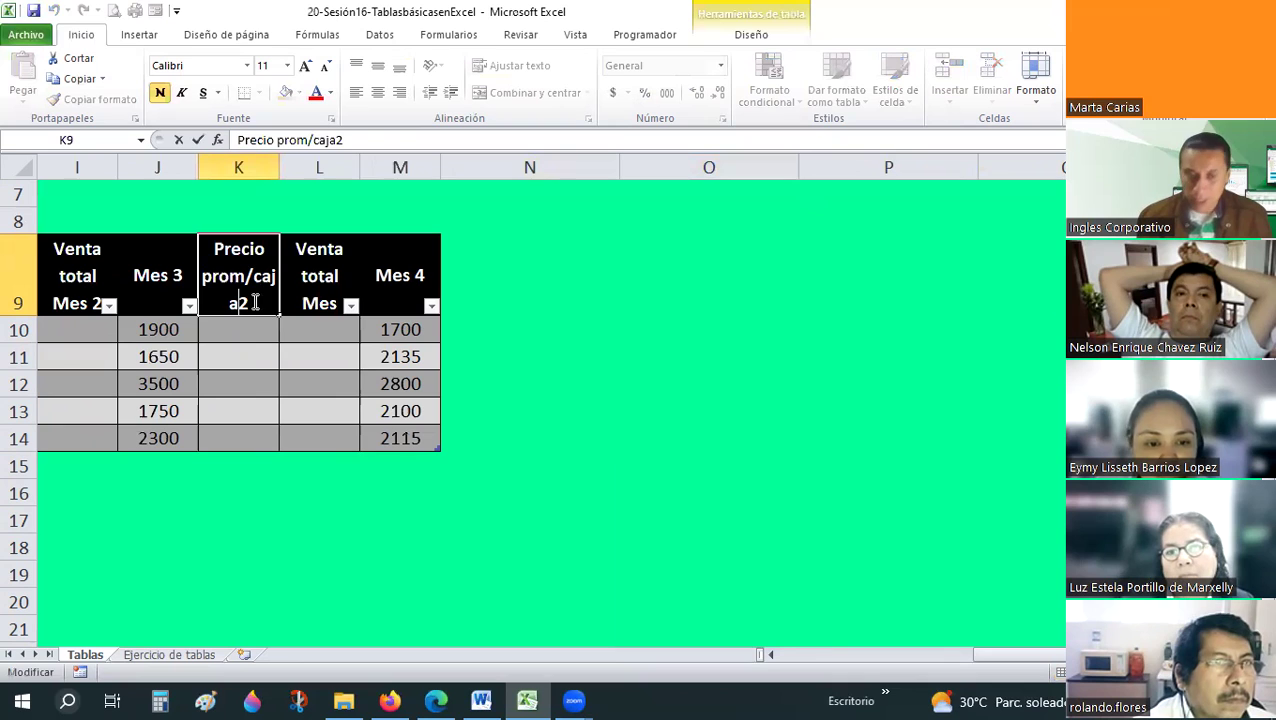
{"action": "key", "text": "Return"}
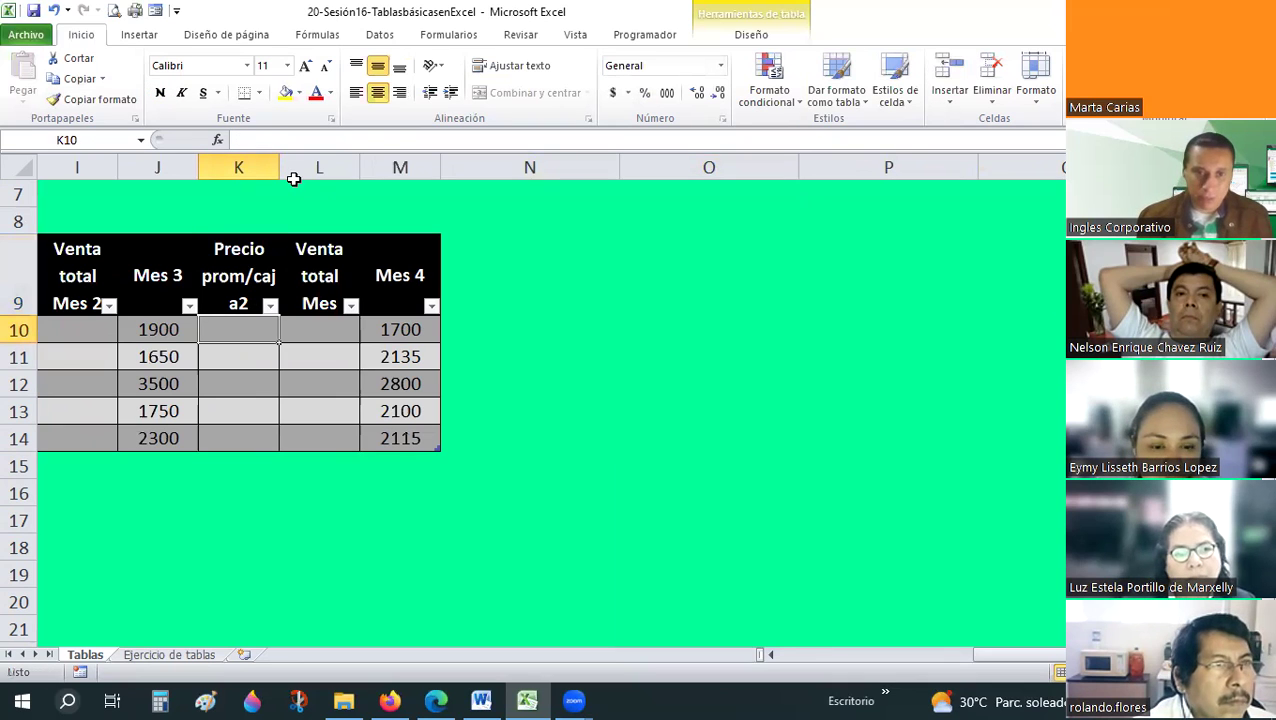
{"action": "key", "text": "Up"}
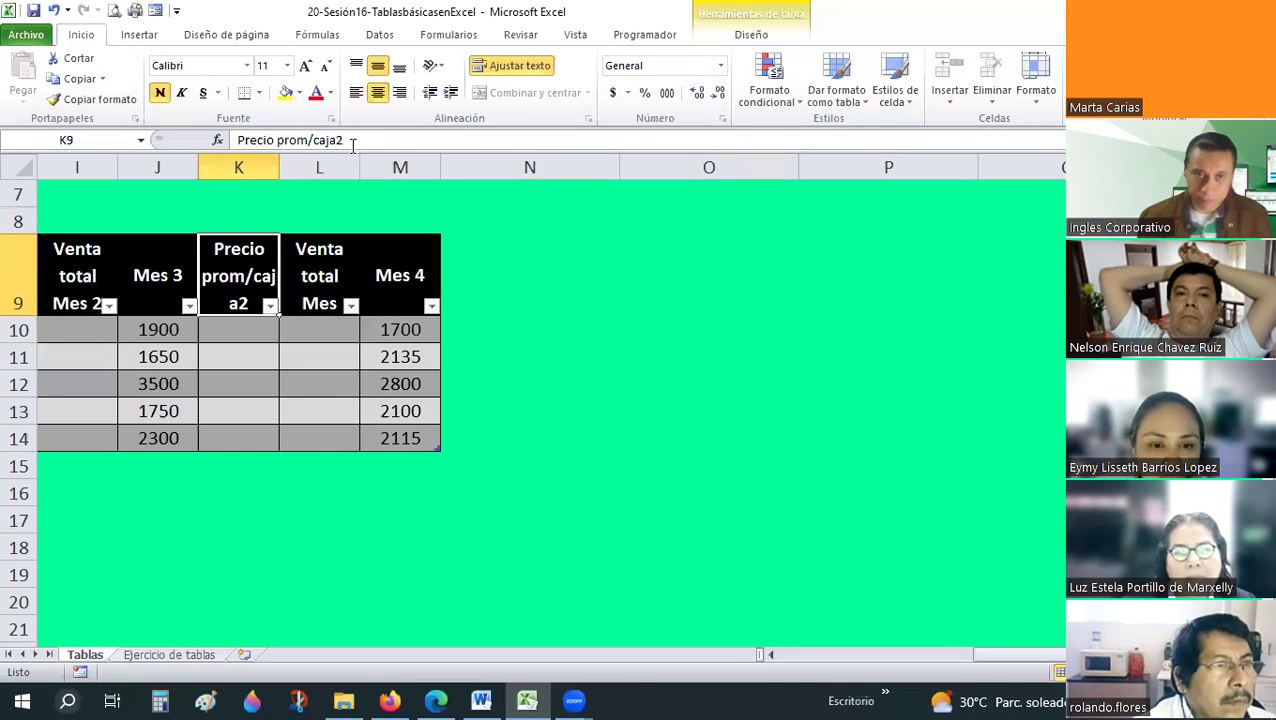
{"action": "left_click_drag", "start_coordinate": [331, 141], "coordinate": [352, 144]}
{"action": "key", "text": "Return"}
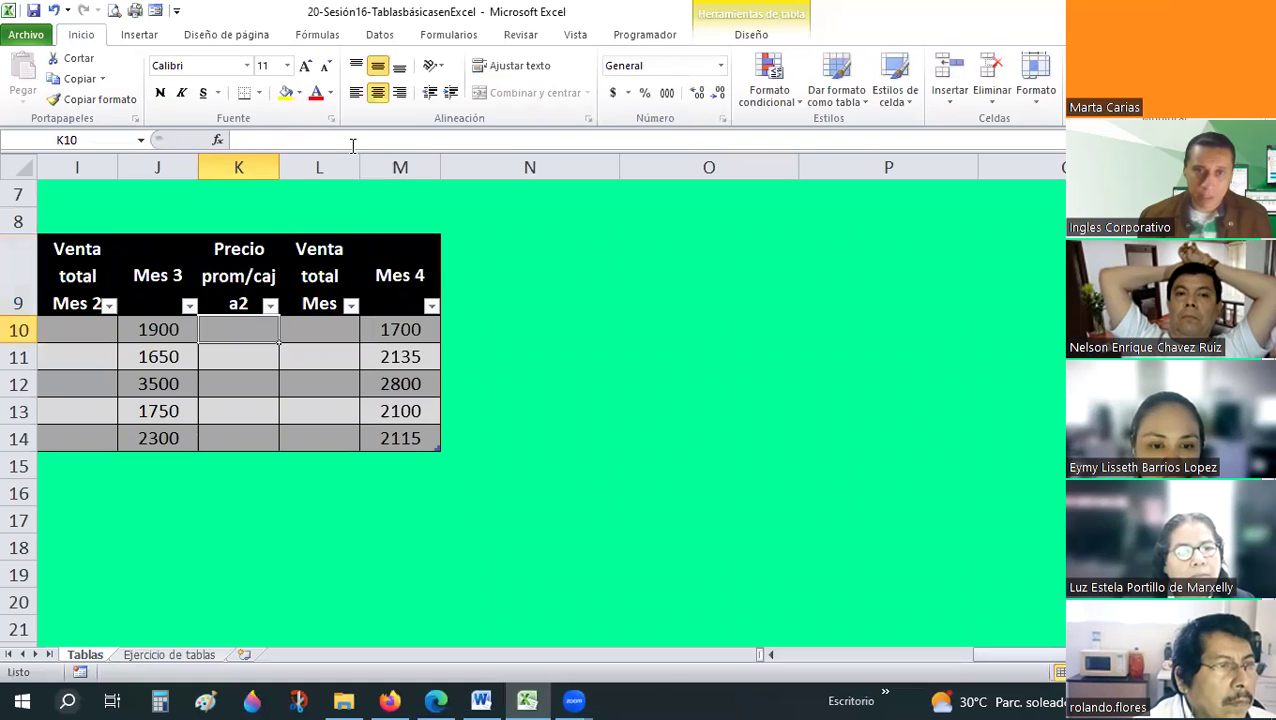
- Complete L9 as 'Venta total Mes 3', leaving the K9 price header unchanged
{"action": "key", "text": "Up"}
{"action": "key", "text": "Right"}
{"action": "left_click", "coordinate": [352, 144]}
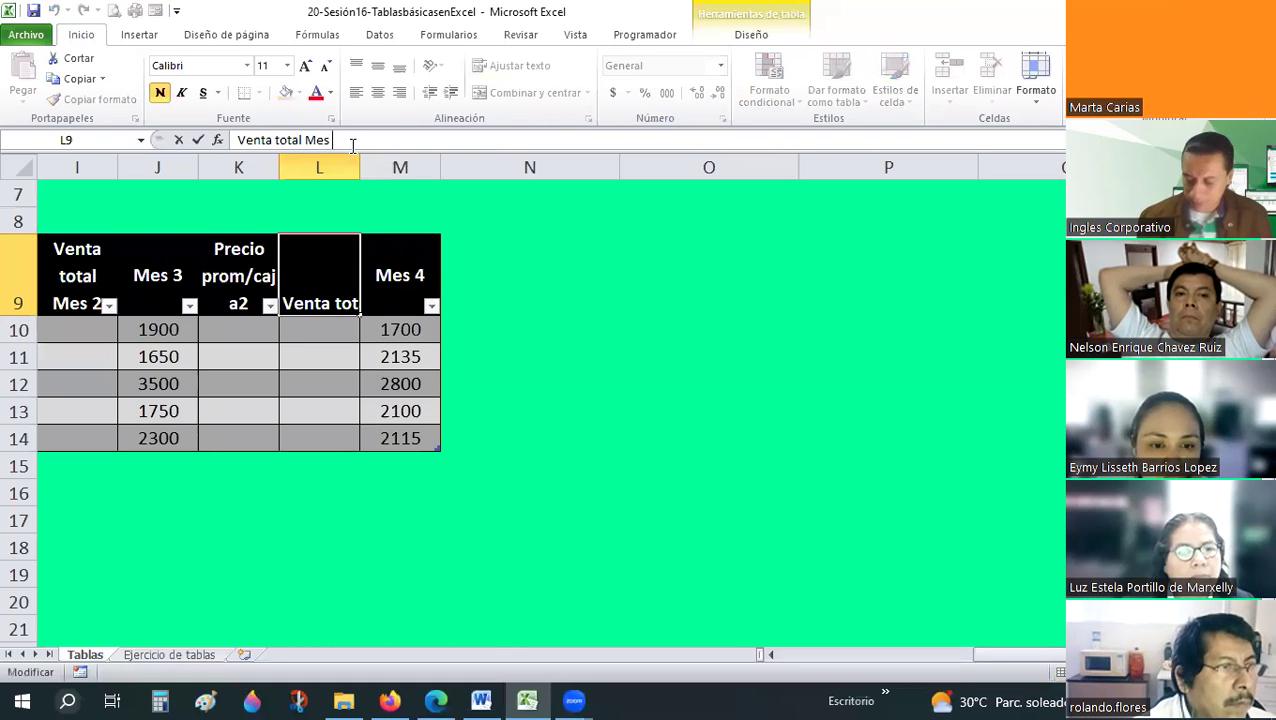
{"action": "type", "text": "3"}
{"action": "key", "text": "Return"}
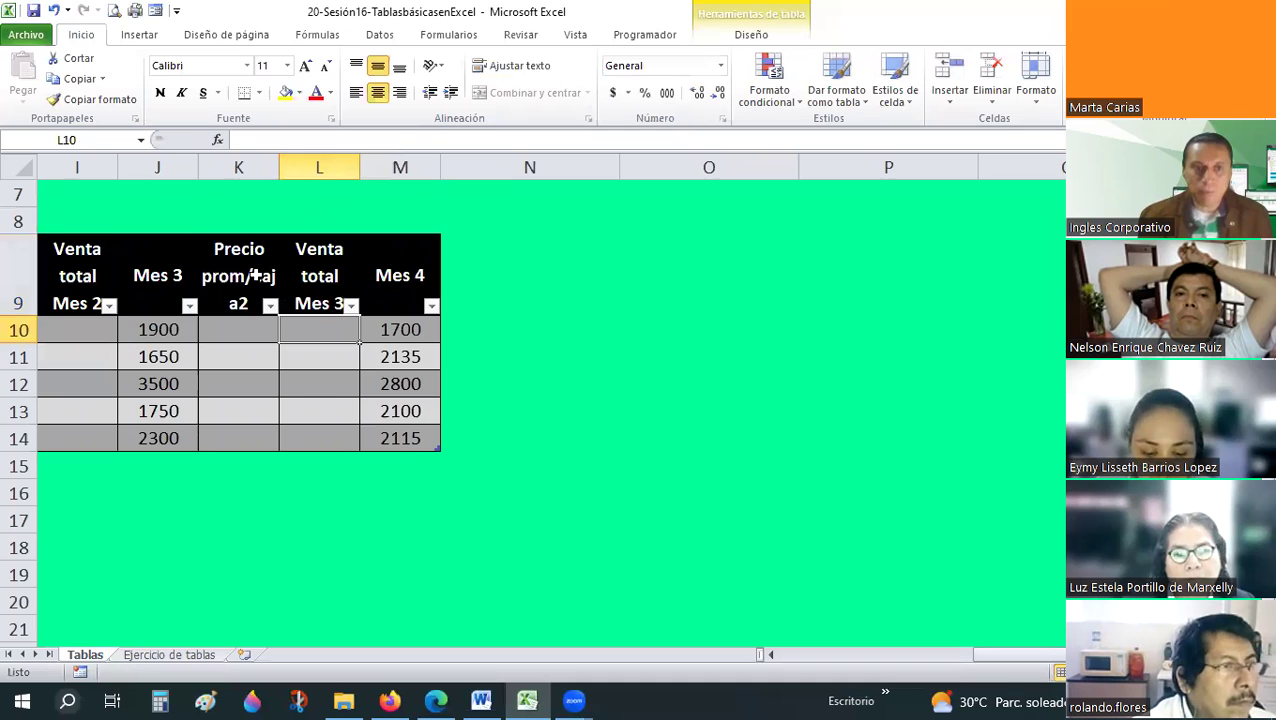
{"action": "left_click", "coordinate": [255, 278]}
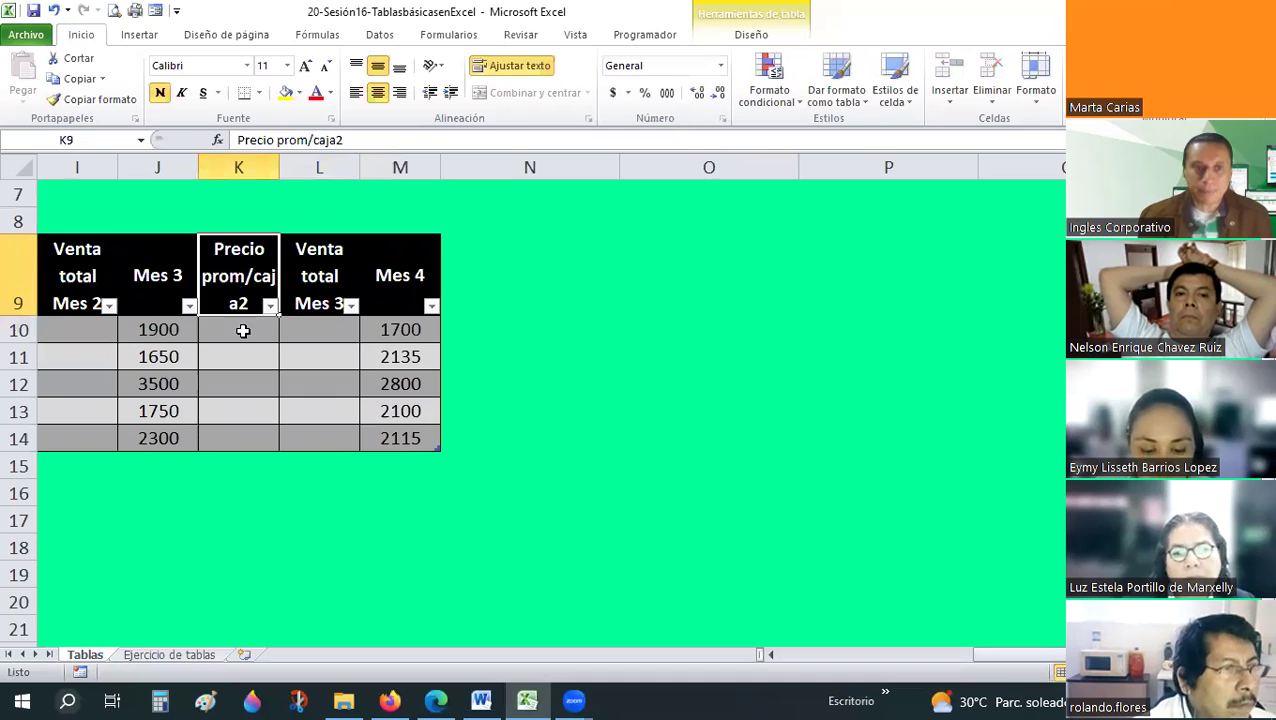
{"action": "left_click", "coordinate": [356, 144]}
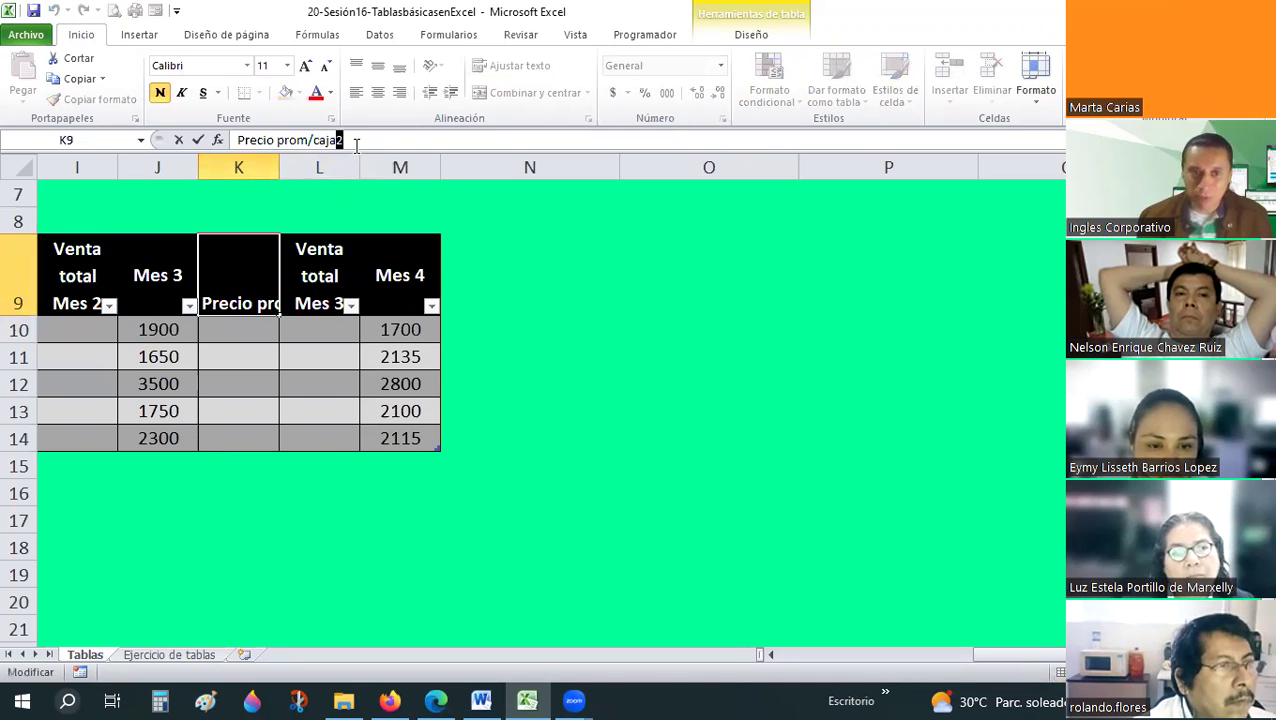
{"action": "key", "text": "Return"}
{"action": "key", "text": "Up"}
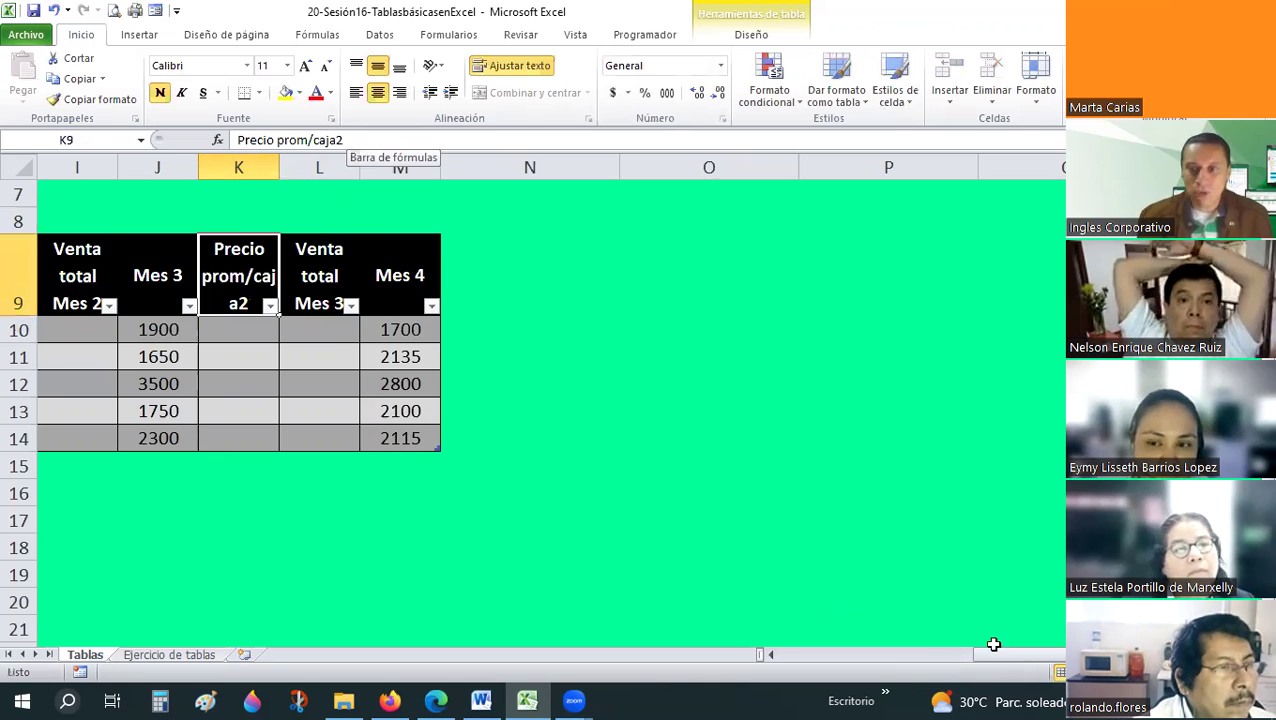
- Rename the H9 price header to 'Precio prom/caja (mes2)'
{"action": "mouse_move", "coordinate": [1012, 652]}
{"action": "left_mouse_down"}
{"action": "mouse_move", "coordinate": [868, 657]}
{"action": "mouse_move", "coordinate": [628, 300]}
{"action": "left_mouse_up"}
{"action": "left_click", "coordinate": [603, 278]}
{"action": "left_click", "coordinate": [362, 141]}
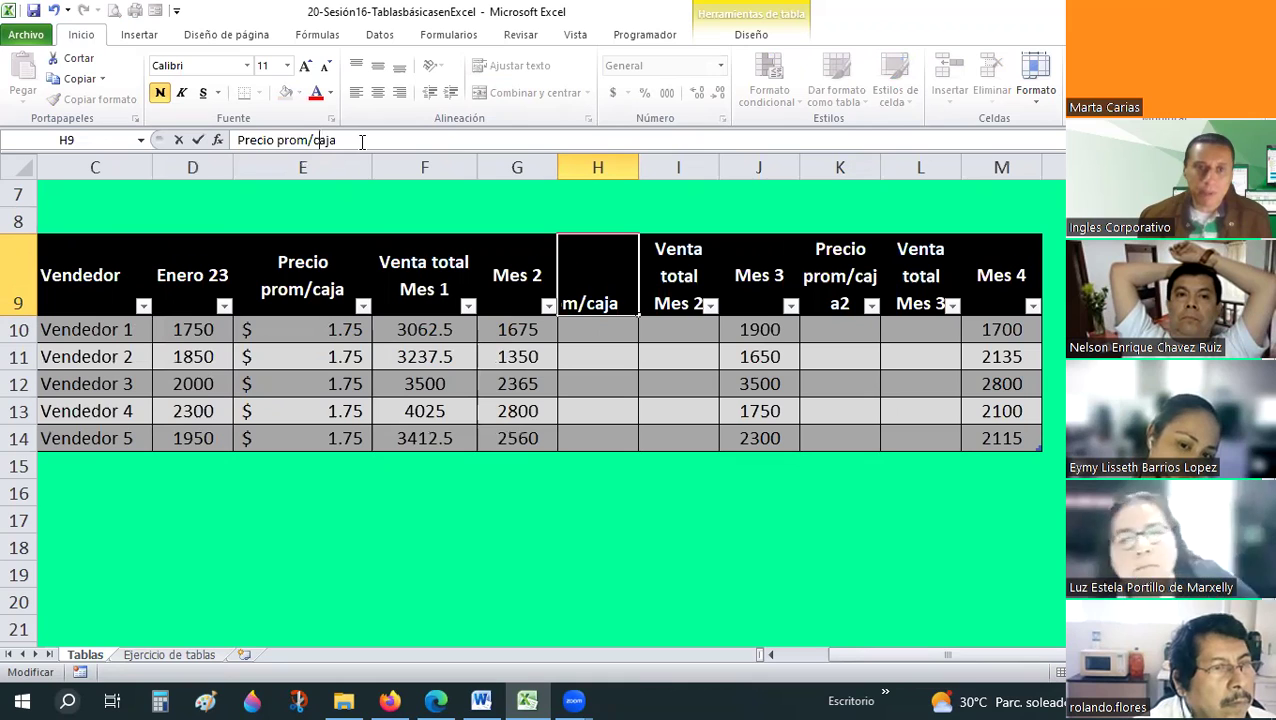
{"action": "type", "text": "(mes"}
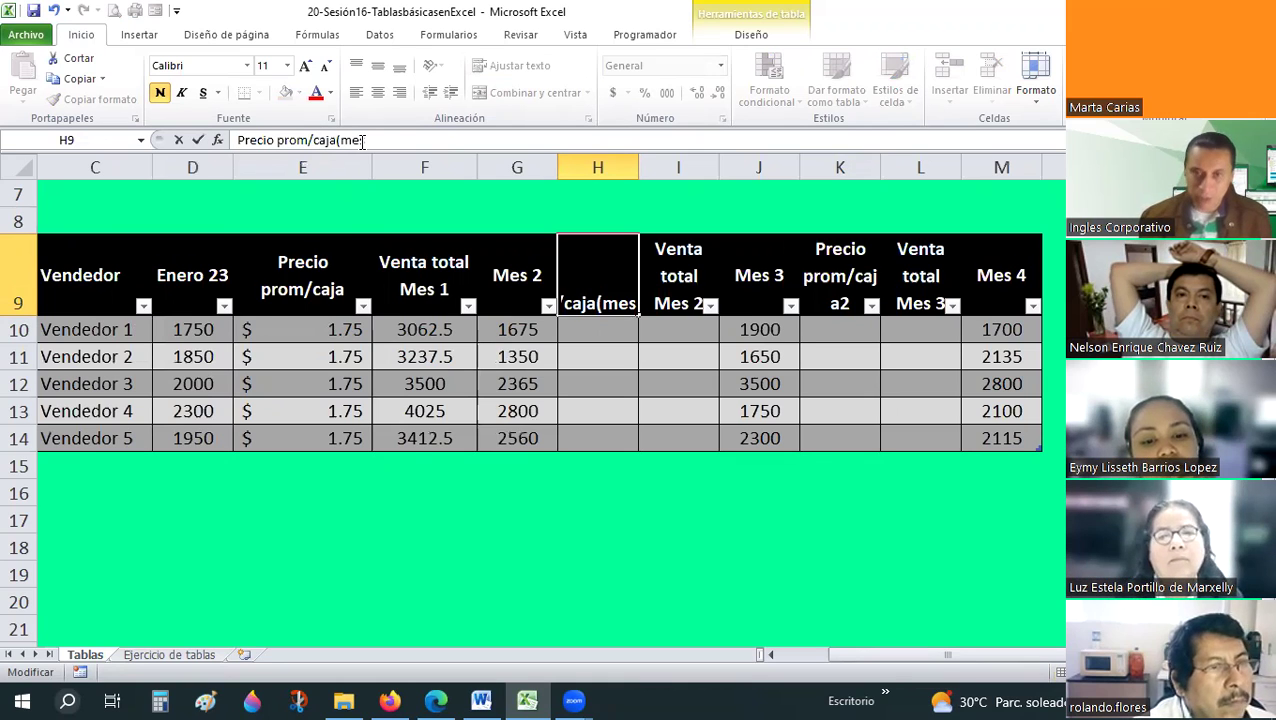
{"action": "type", "text": "2)"}
{"action": "key", "text": "Return"}
{"action": "key", "text": "Up"}
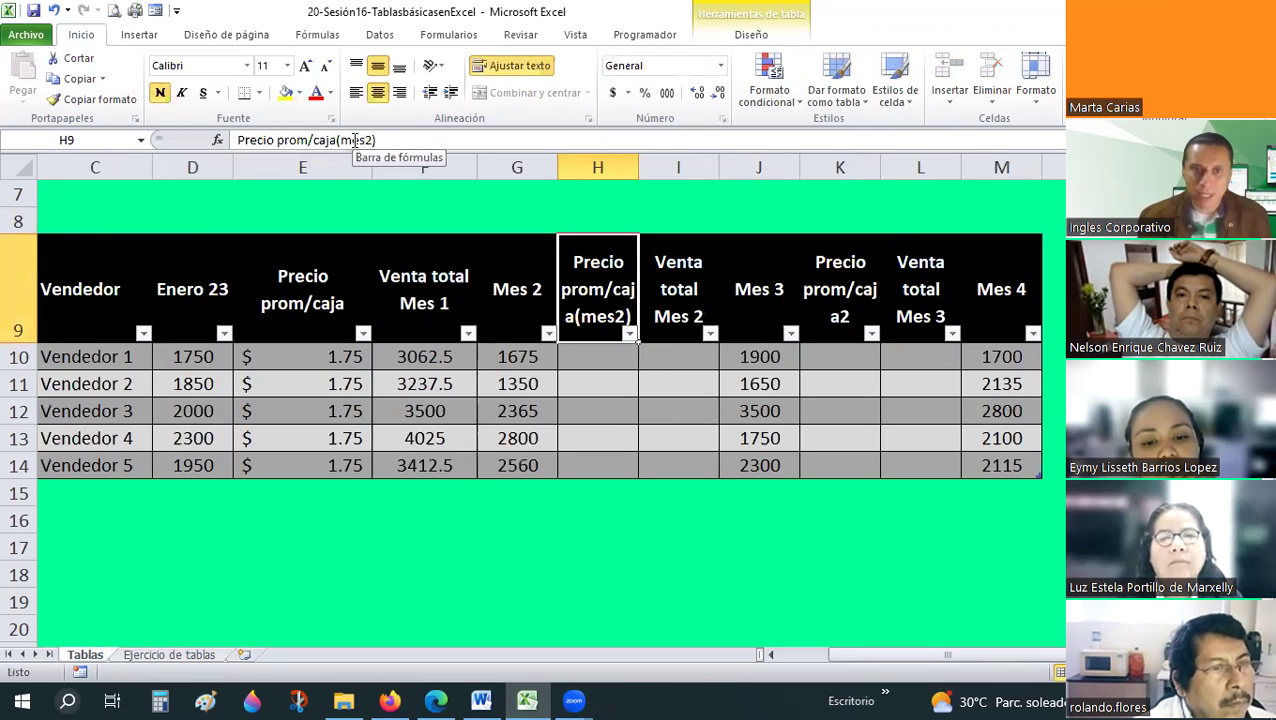
{"action": "double_click", "coordinate": [632, 335]}
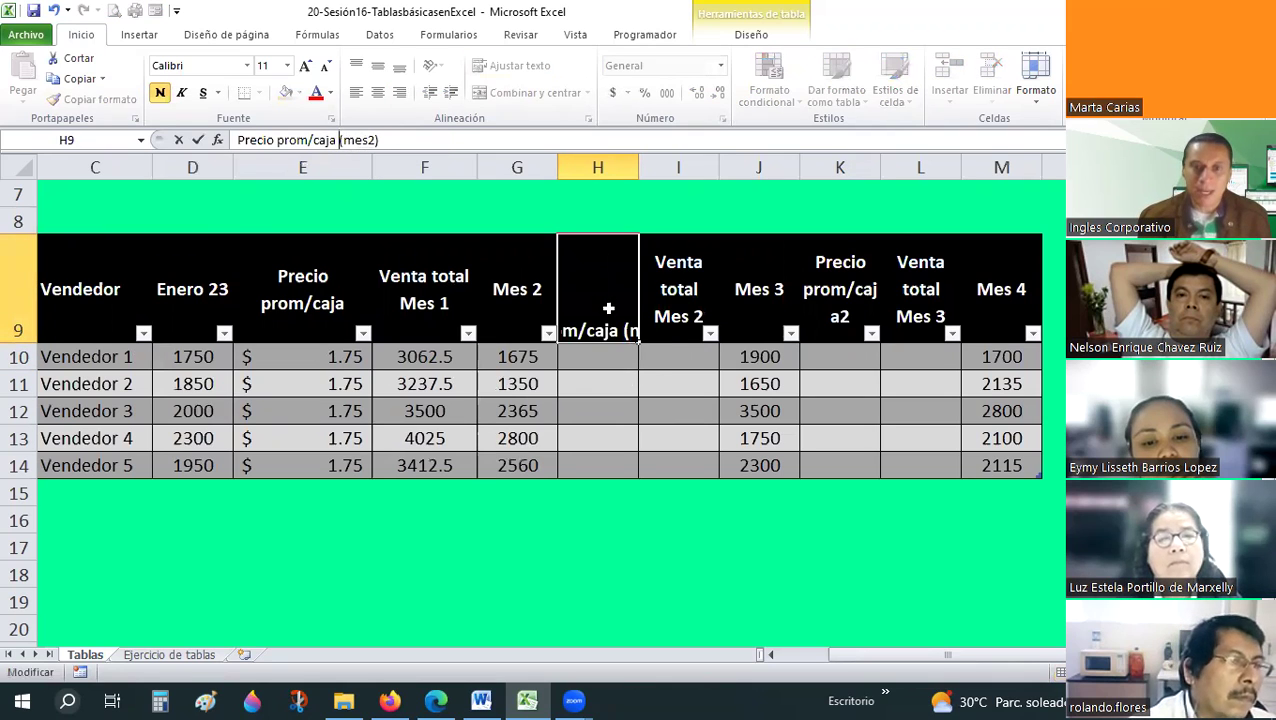
{"action": "key", "text": "Return"}
{"action": "key", "text": "Return"}
- Copy the H9 header into K9 and change it to the month-3 price header
{"action": "left_click", "coordinate": [608, 311]}
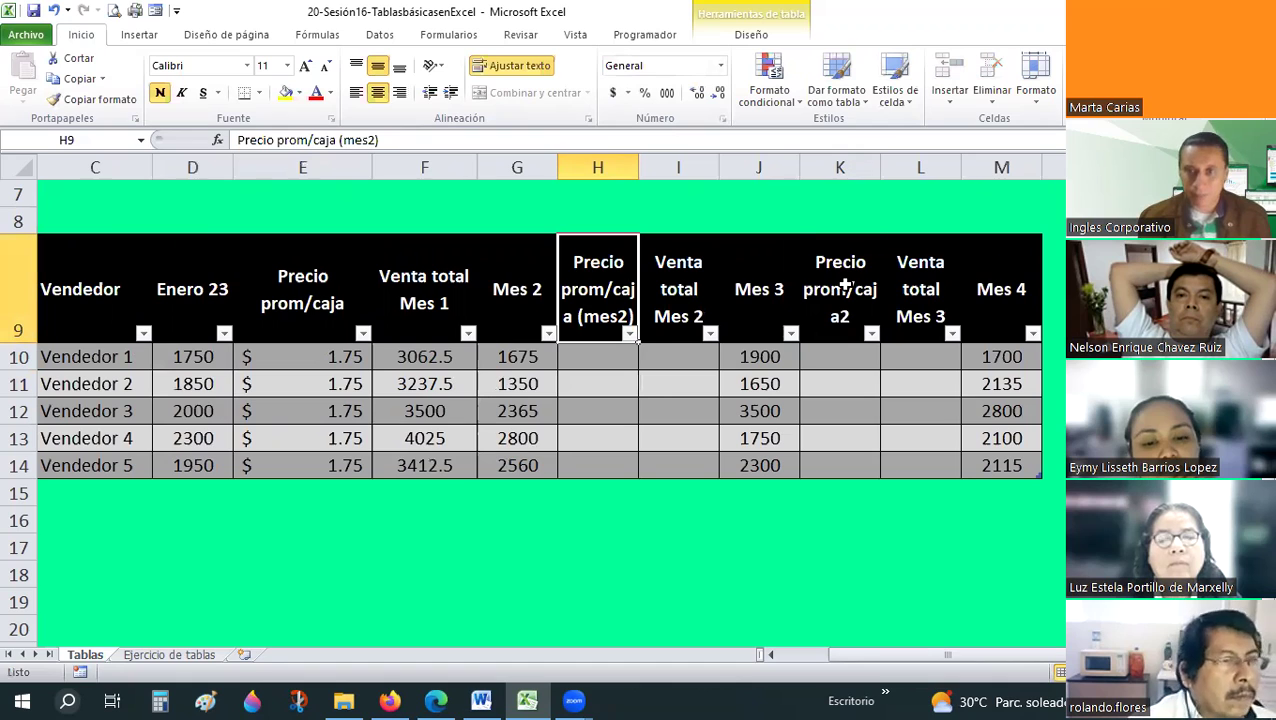
{"action": "key", "text": "ctrl+c"}
{"action": "left_click", "coordinate": [844, 287]}
{"action": "key", "text": "ctrl+v"}
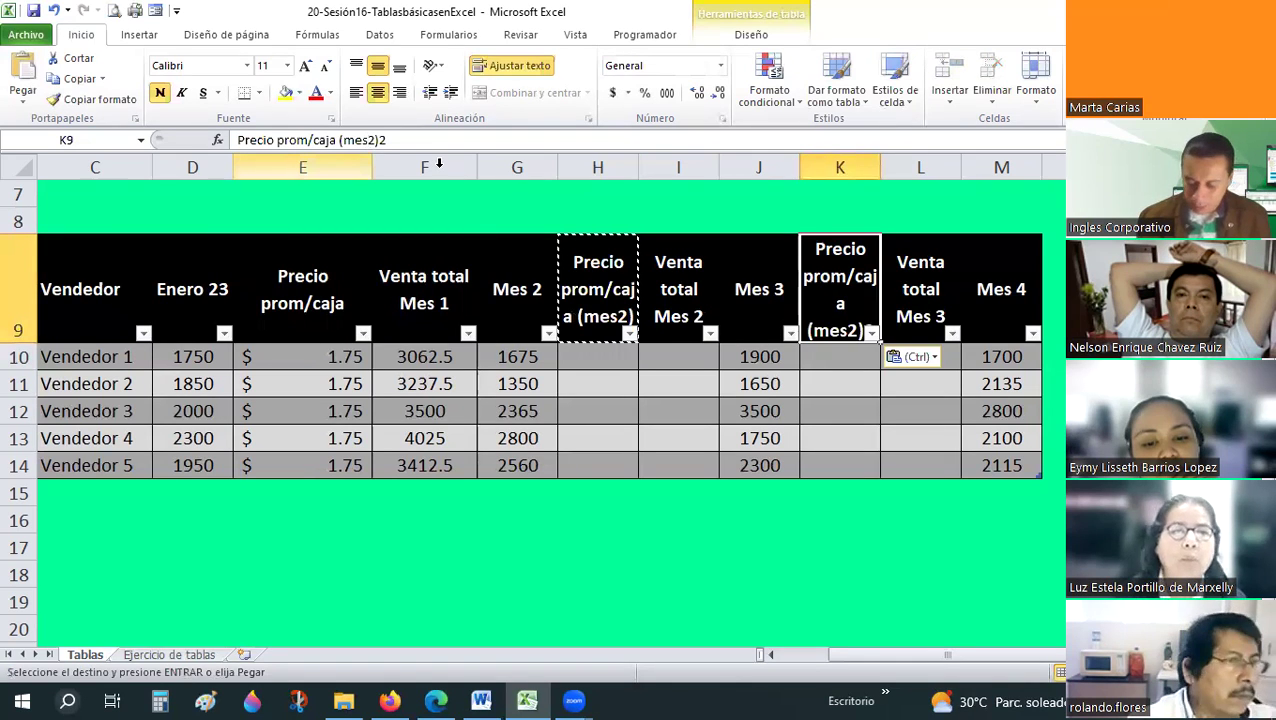
{"action": "left_click", "coordinate": [364, 140]}
{"action": "key", "text": "Delete"}
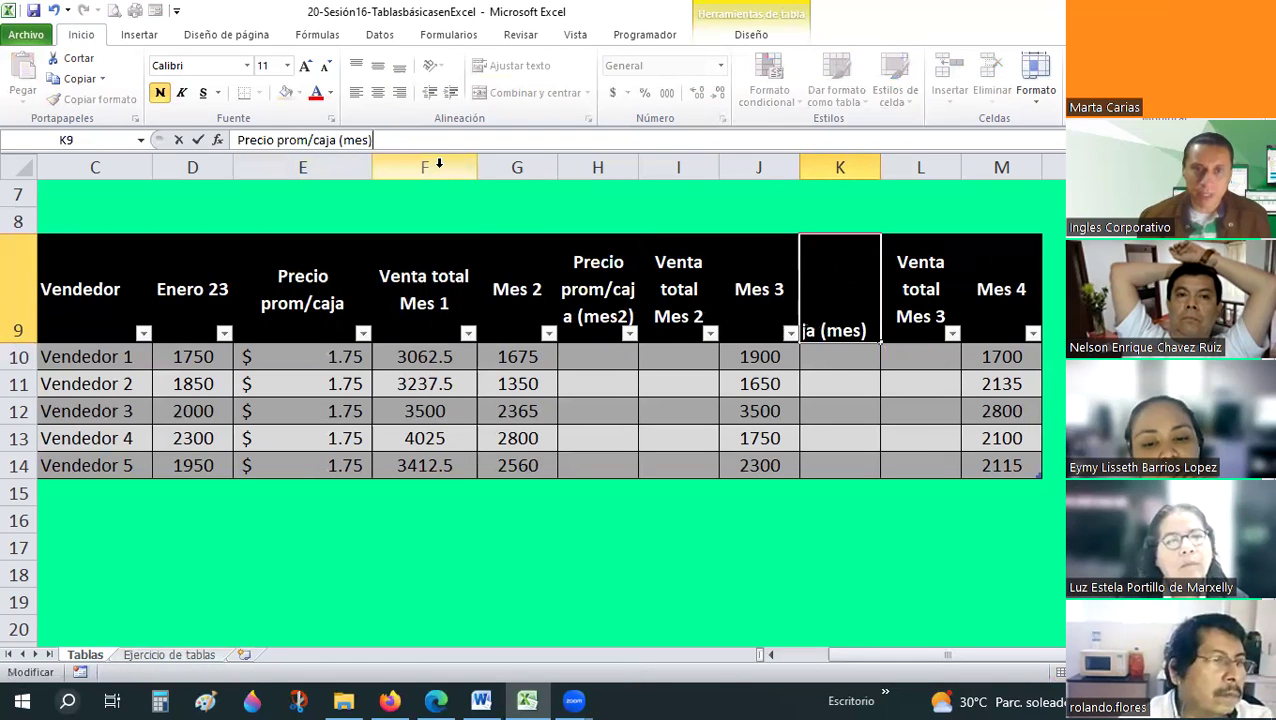
{"action": "type", "text": "3"}
{"action": "key", "text": "Return"}
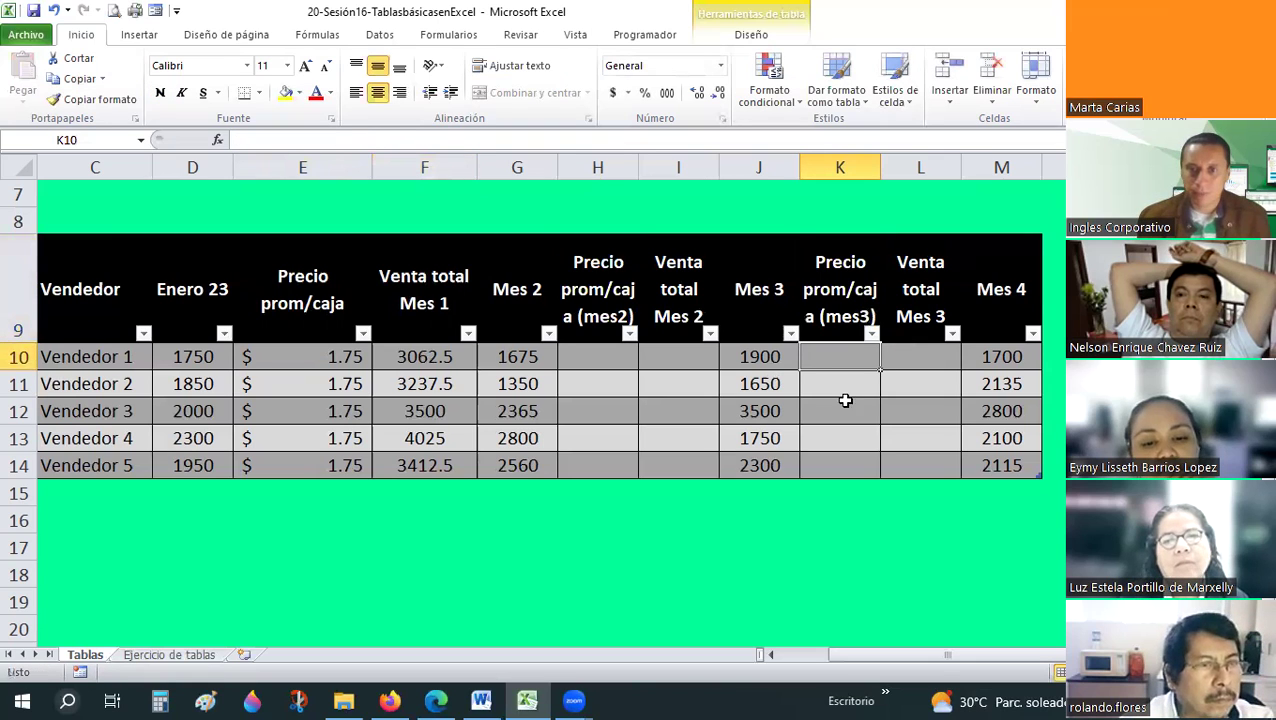
{"action": "double_click", "coordinate": [852, 316]}
- Copy the K9:L9 month-3 header pair into N9:O9
{"action": "left_click_drag", "start_coordinate": [852, 316], "coordinate": [888, 173]}
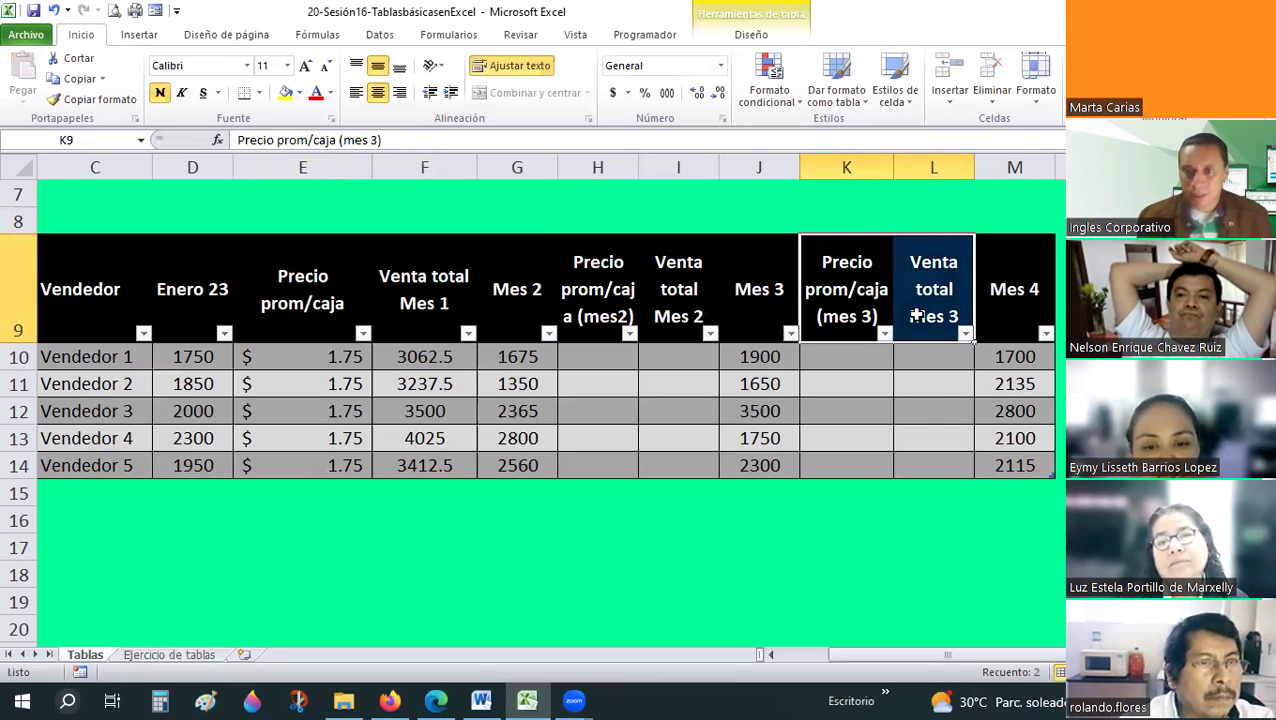
{"action": "key", "text": "ctrl+c"}
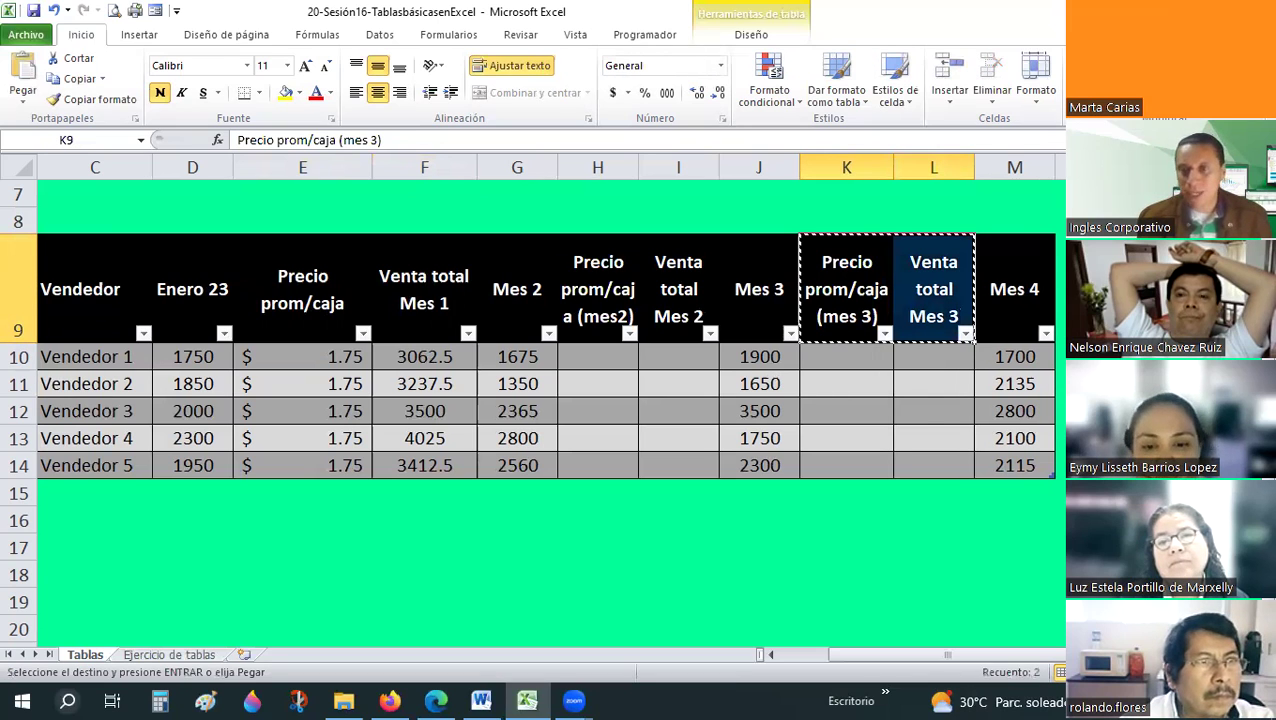
{"action": "left_click", "coordinate": [1060, 290]}
{"action": "key", "text": "ctrl+v"}
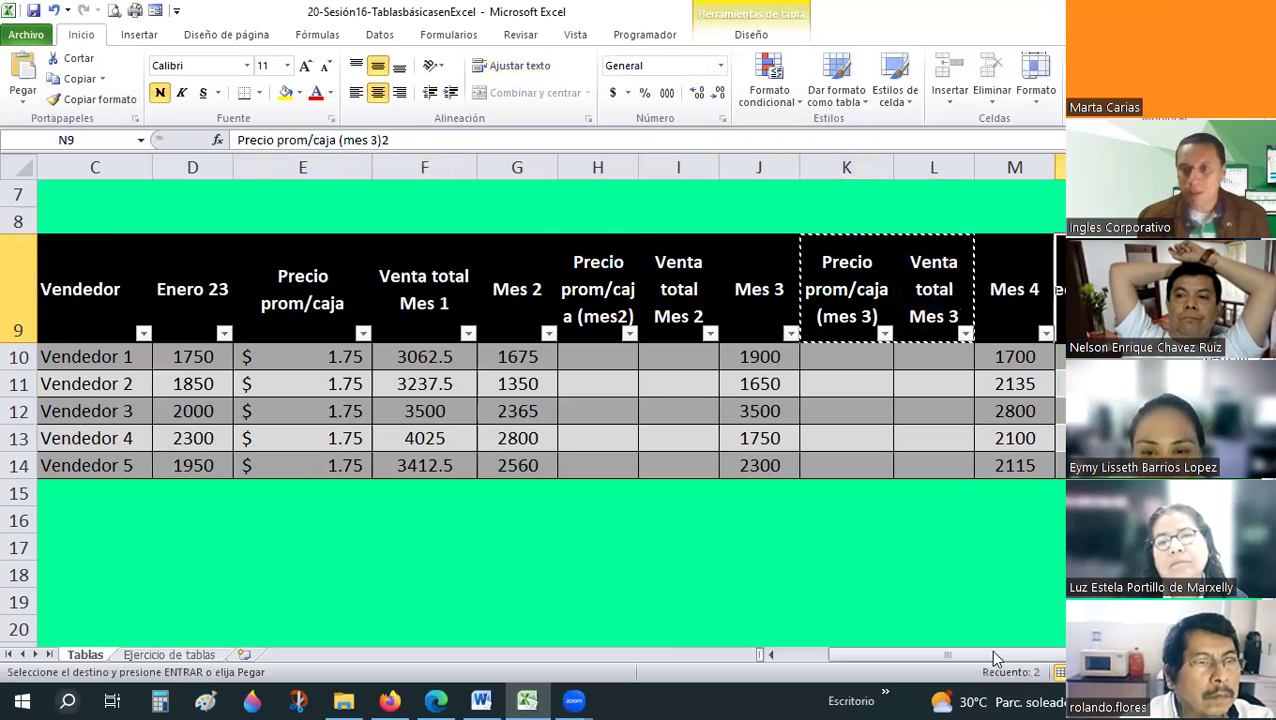
- Select the new N and O columns and narrow column N to about 8.57
{"action": "scroll", "coordinate": [828, 188], "scroll_direction": "right", "scroll_amount": 3}
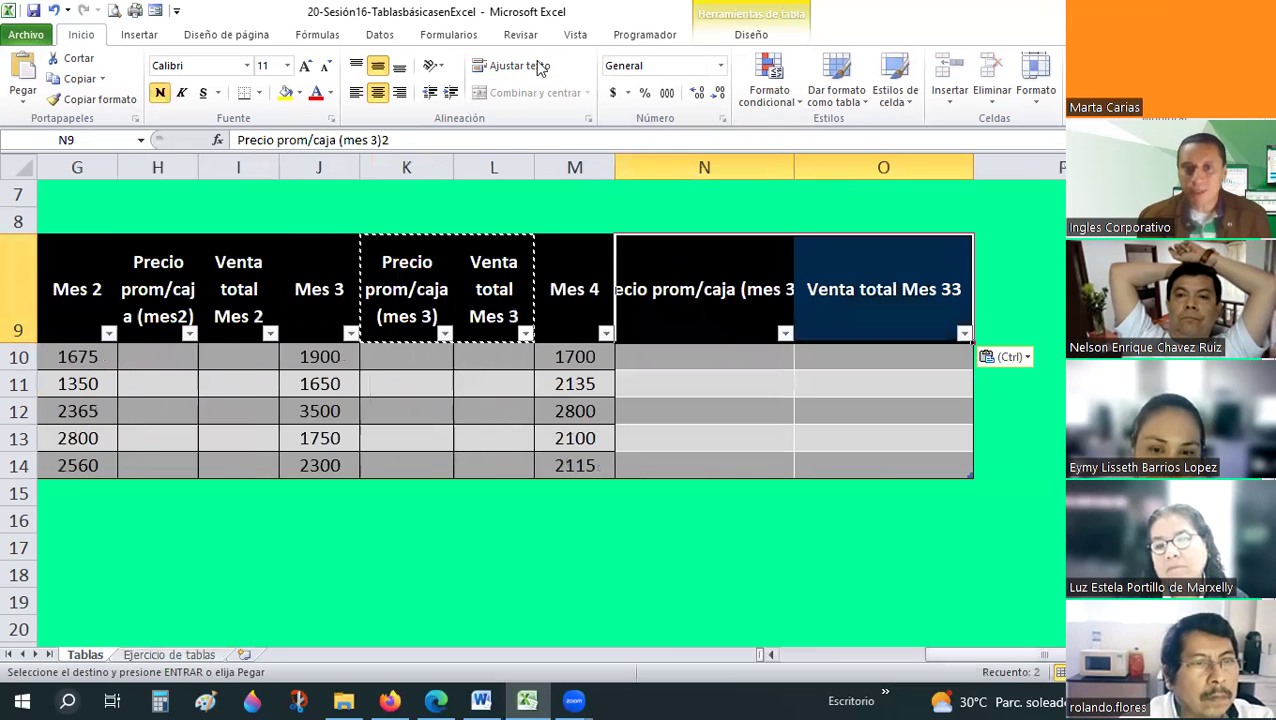
{"action": "left_click", "coordinate": [660, 297]}
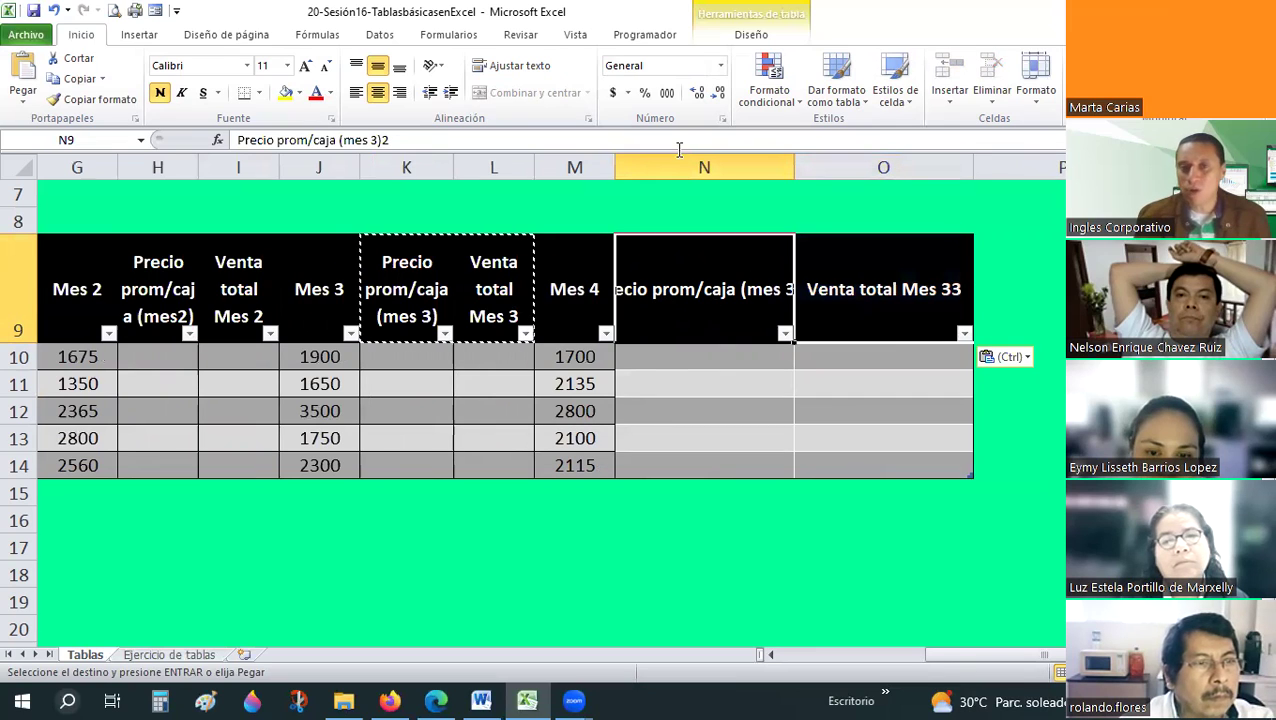
{"action": "key", "text": "ctrl+shift+End"}
{"action": "mouse_move", "coordinate": [794, 166]}
{"action": "left_mouse_down"}
{"action": "mouse_move", "coordinate": [781, 202]}
{"action": "mouse_move", "coordinate": [811, 166]}
{"action": "left_mouse_up"}
{"action": "left_click_drag", "start_coordinate": [703, 169], "coordinate": [653, 329]}
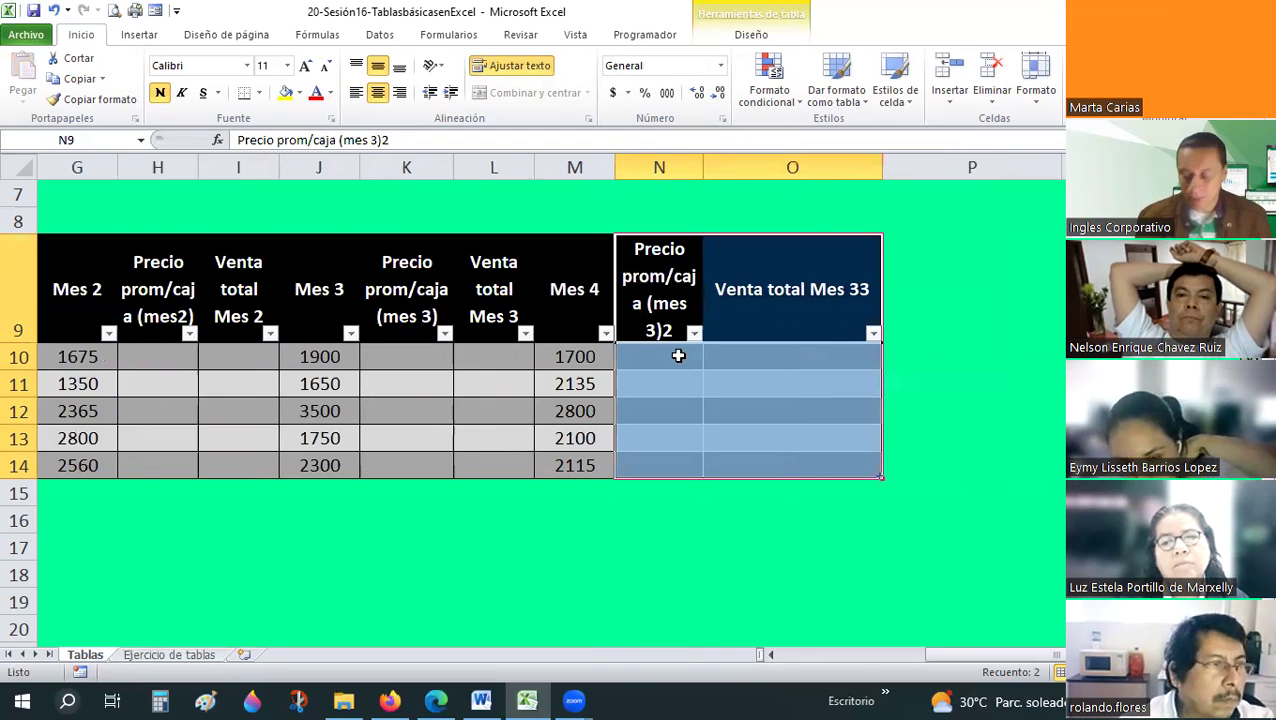
- Correct the headers to 'Precio prom/caja (mes 4)' and 'Venta total Mes 4'
{"action": "key", "text": "F2"}
{"action": "key", "text": "BackSpace"}
{"action": "key", "text": "Left"}
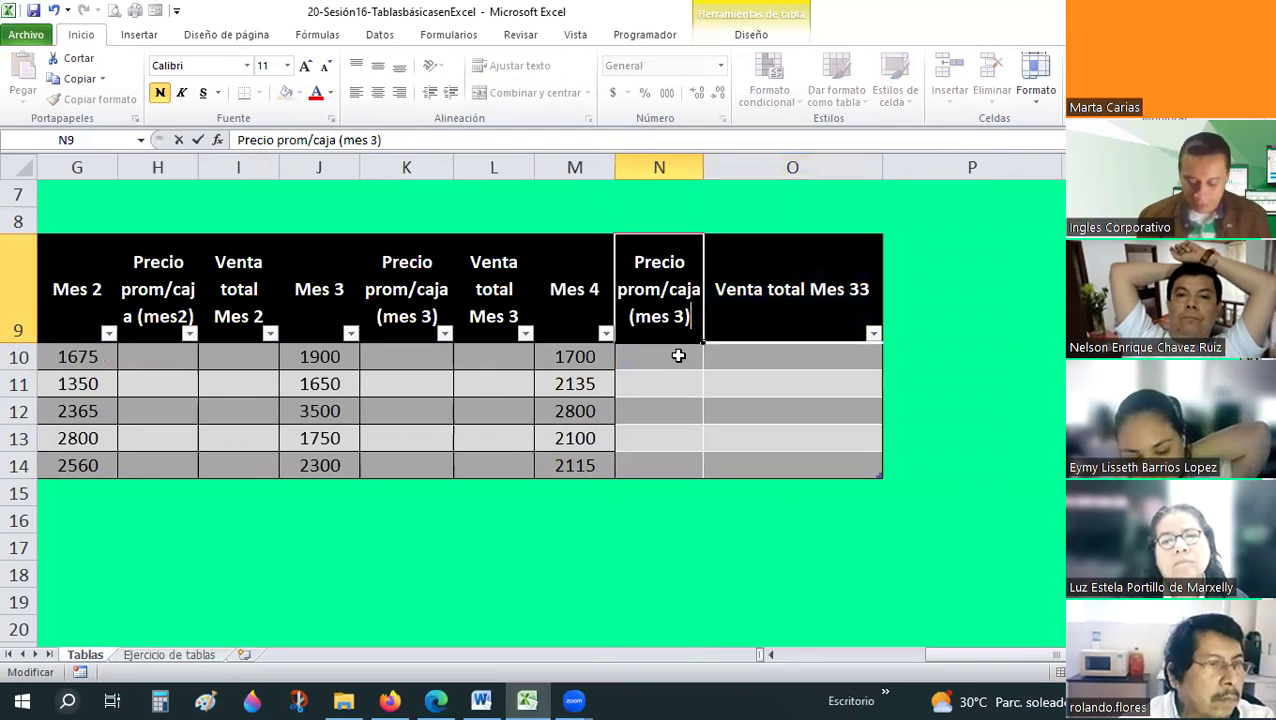
{"action": "key", "text": "BackSpace"}
{"action": "type", "text": "4"}
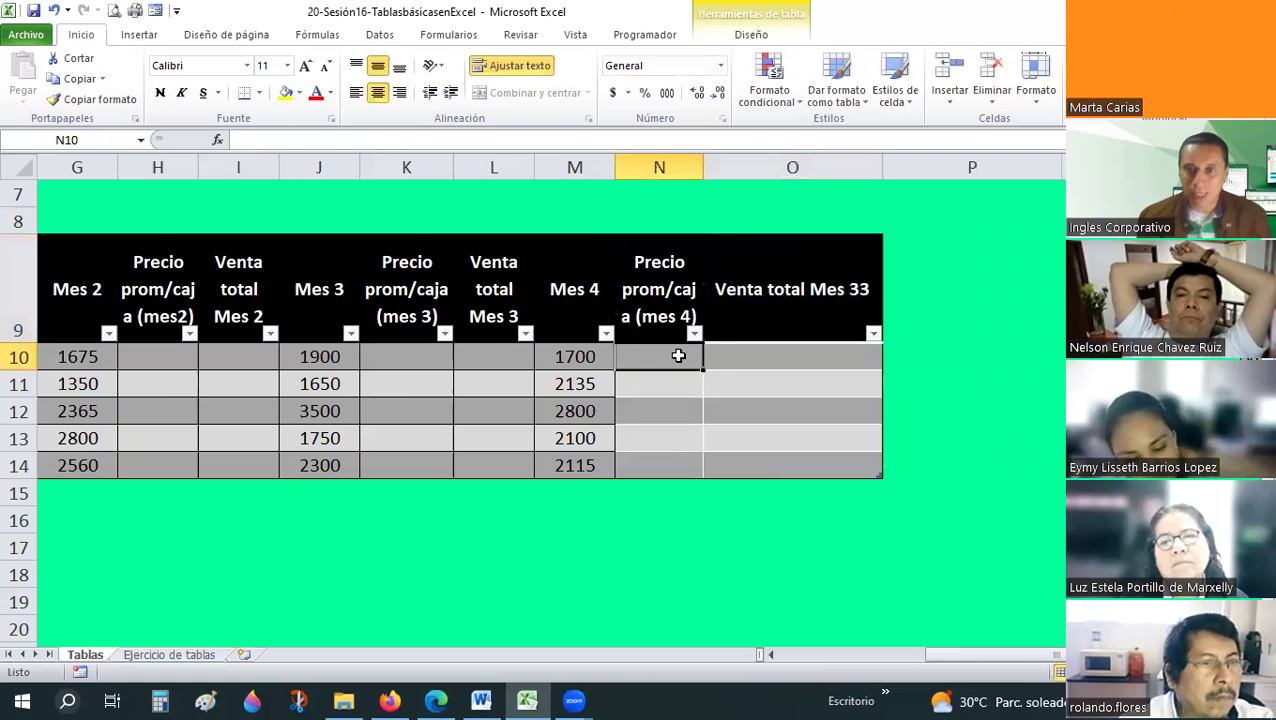
{"action": "key", "text": "Tab"}
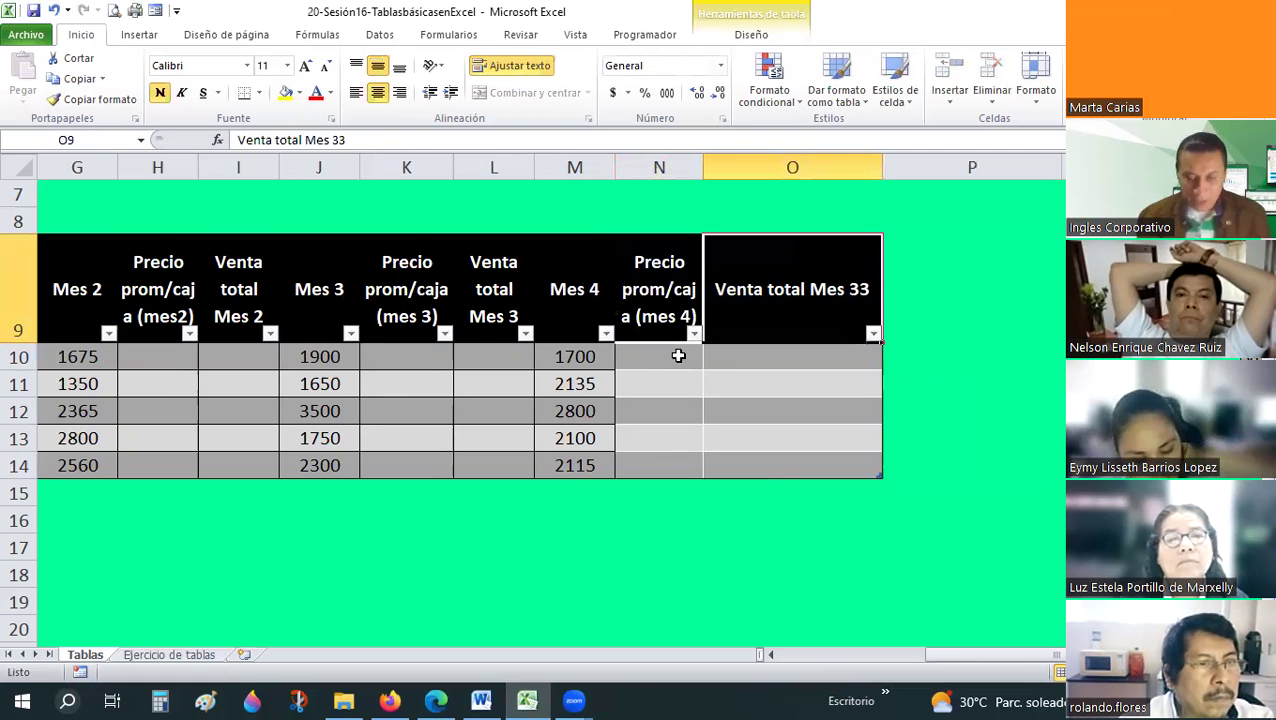
{"action": "key", "text": "F2"}
{"action": "key", "text": "BackSpace"}
{"action": "key", "text": "BackSpace"}
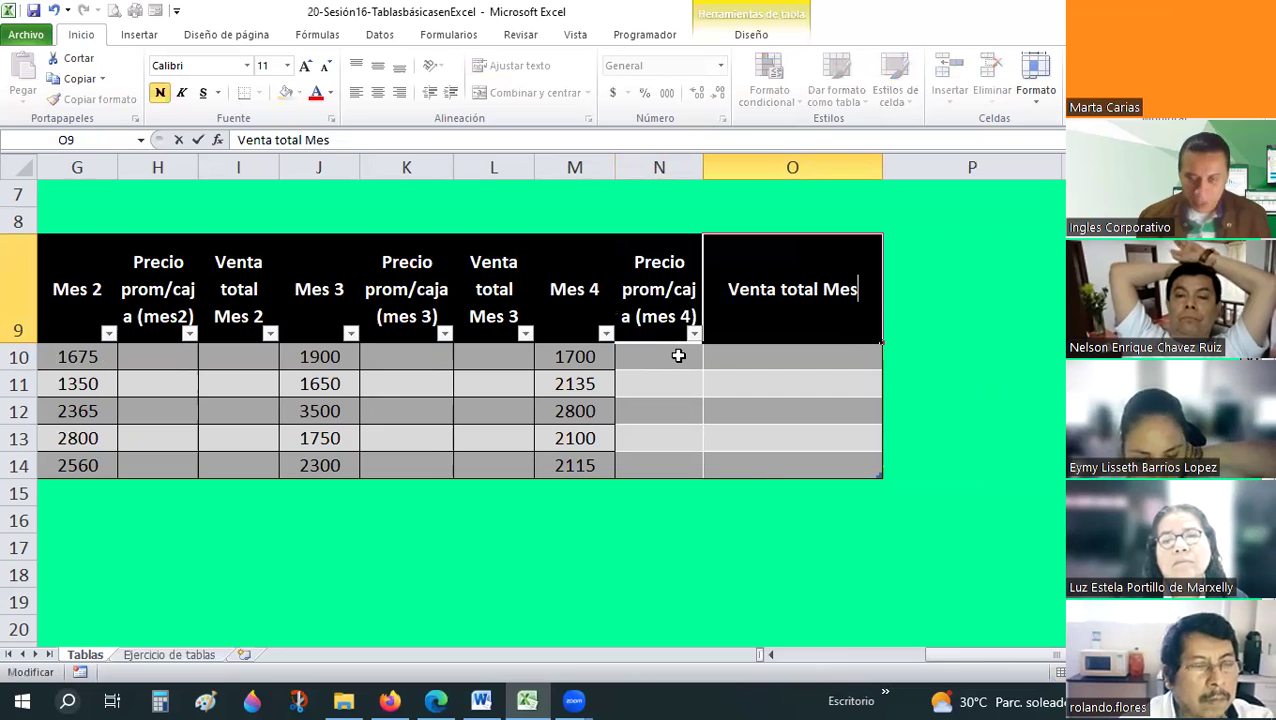
{"action": "type", "text": " 4"}
{"action": "key", "text": "Return"}
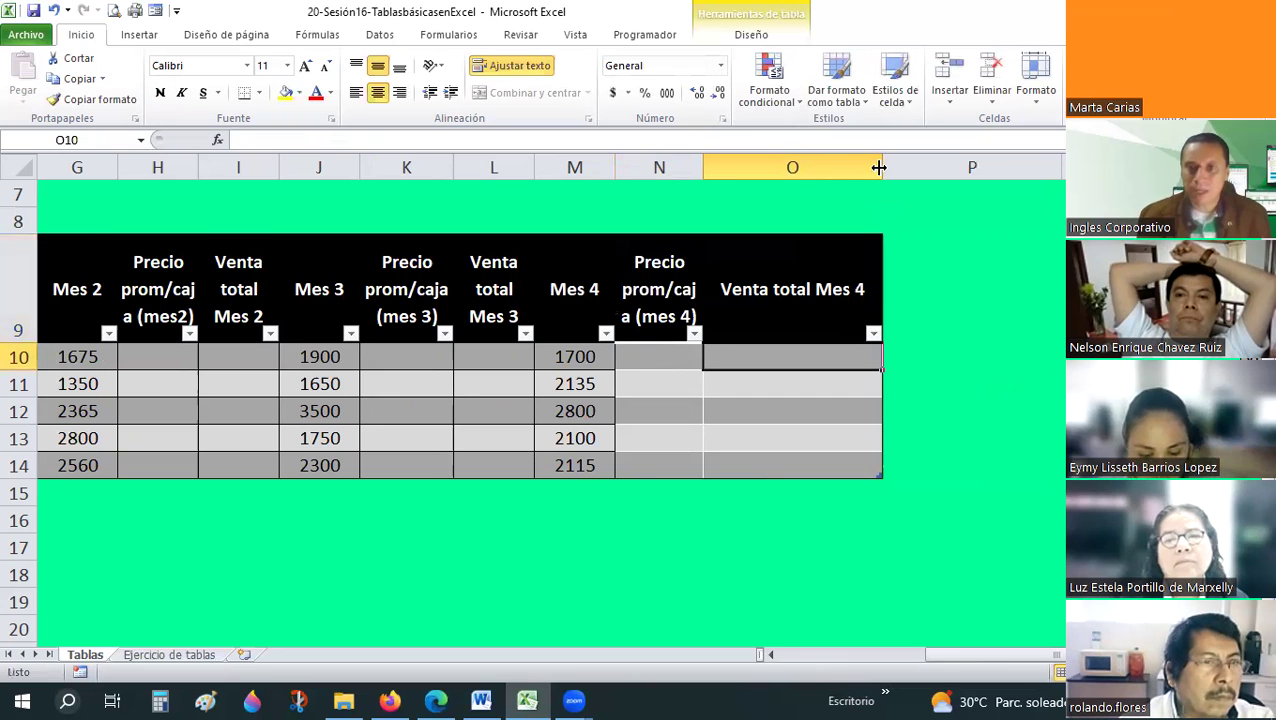
- Narrow column O so the 'Venta total Mes 4' header wraps
{"action": "mouse_move", "coordinate": [818, 169]}
{"action": "left_mouse_down"}
{"action": "mouse_move", "coordinate": [845, 173]}
{"action": "mouse_move", "coordinate": [830, 417]}
{"action": "mouse_move", "coordinate": [804, 455]}
{"action": "left_mouse_up"}
{"action": "left_click", "coordinate": [883, 356]}
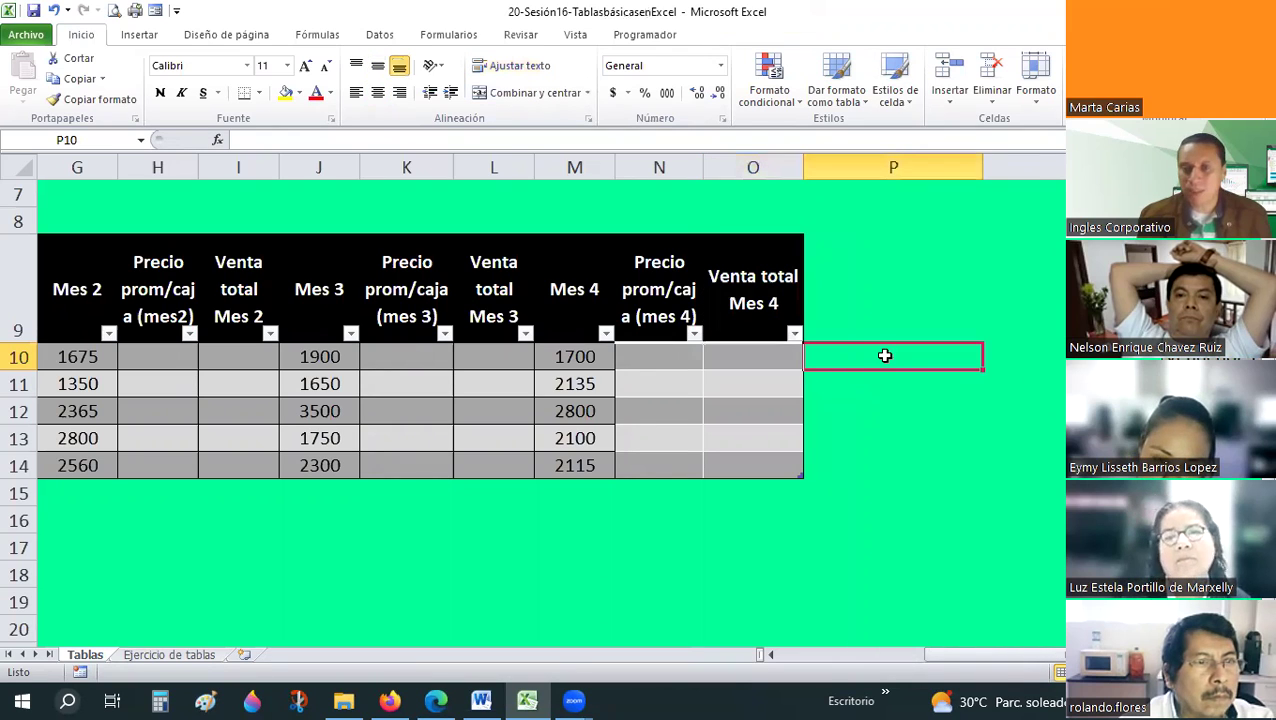
{"action": "left_click_drag", "start_coordinate": [894, 494], "coordinate": [878, 356]}
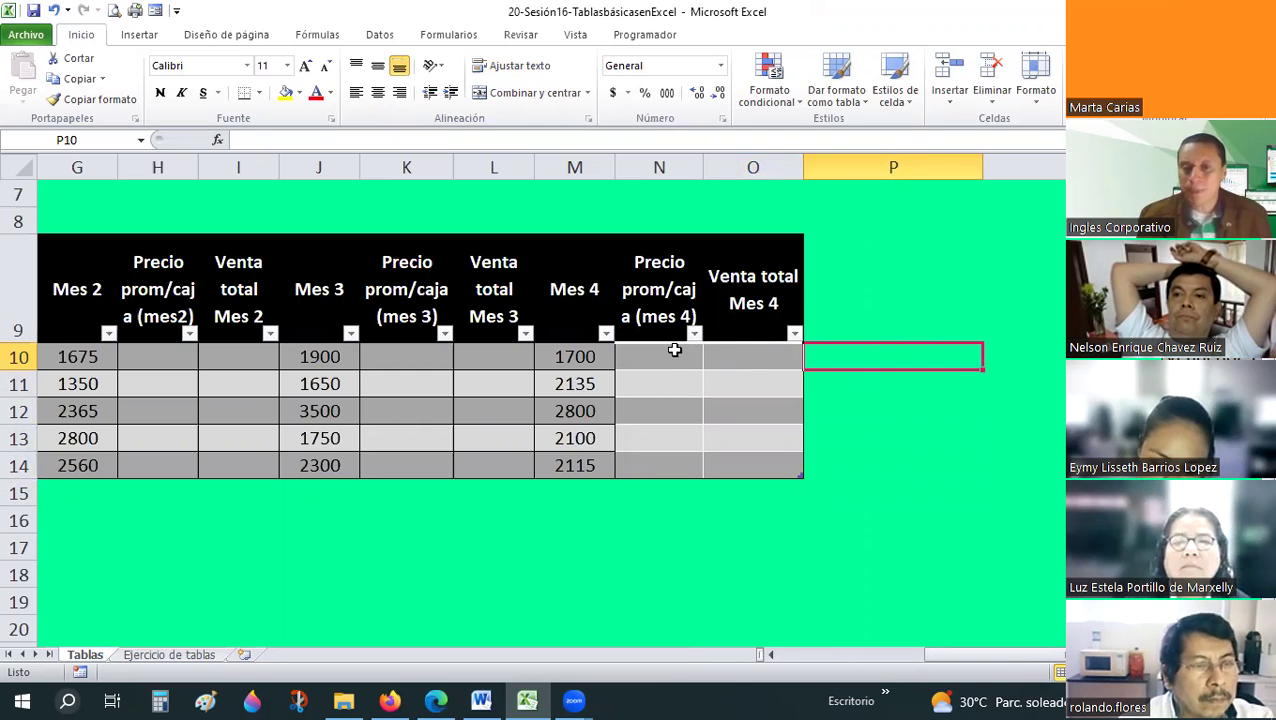
- Apply Todos los bordes to the Mes 4 data block M10:O14
{"action": "left_click", "coordinate": [660, 362]}
{"action": "mouse_move", "coordinate": [748, 436]}
{"action": "left_mouse_down"}
{"action": "mouse_move", "coordinate": [755, 485]}
{"action": "mouse_move", "coordinate": [759, 468]}
{"action": "left_mouse_up"}
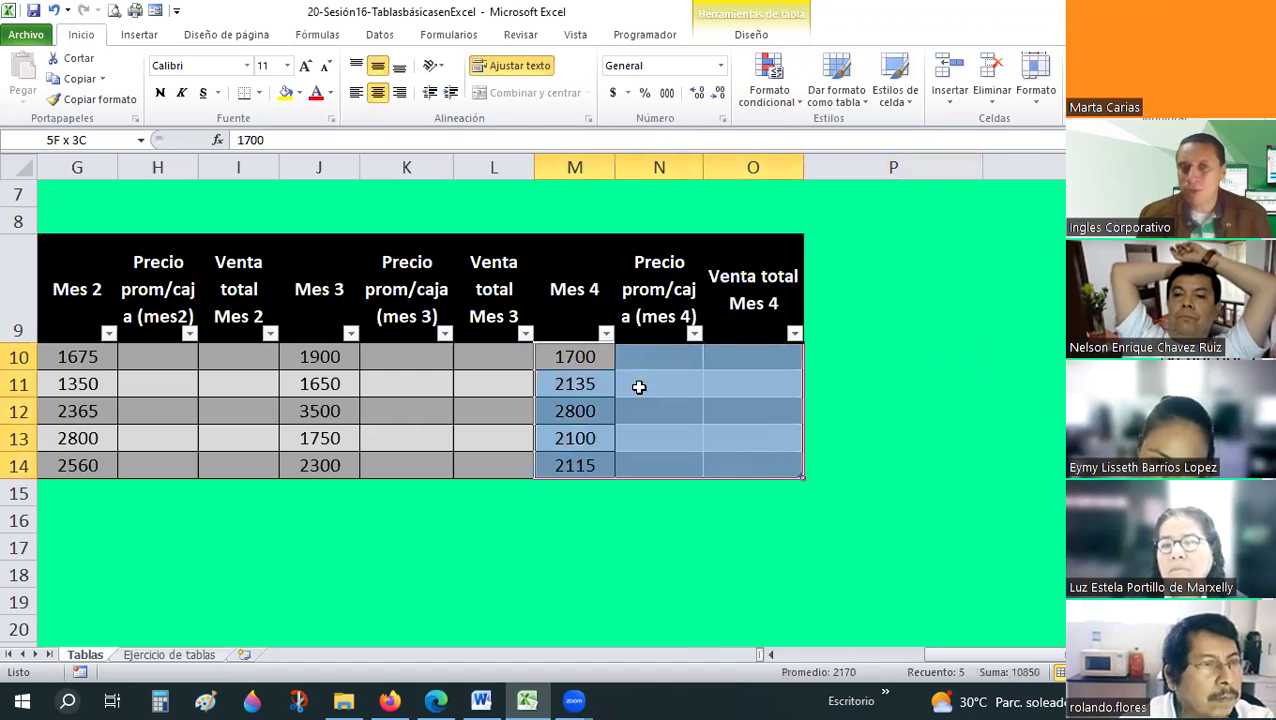
{"action": "left_click", "coordinate": [680, 438]}
{"action": "mouse_move", "coordinate": [564, 356]}
{"action": "left_mouse_down"}
{"action": "mouse_move", "coordinate": [741, 438]}
{"action": "mouse_move", "coordinate": [741, 466]}
{"action": "left_mouse_up"}
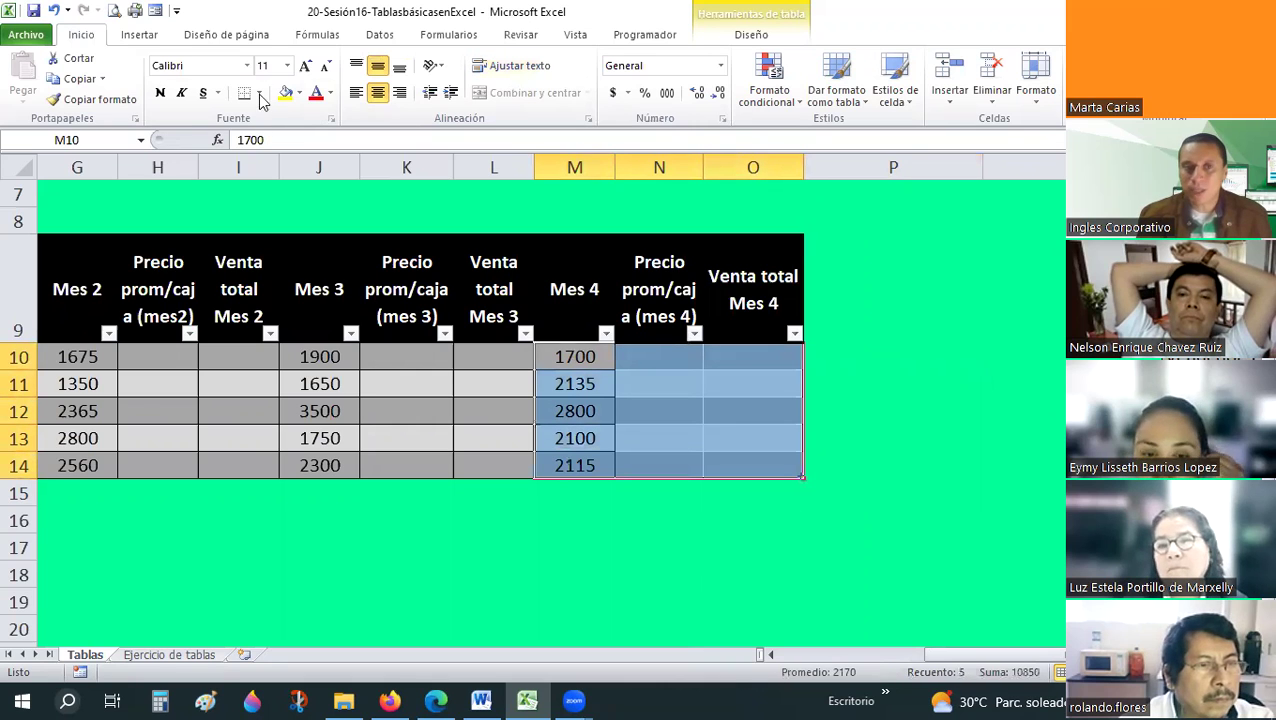
{"action": "left_click", "coordinate": [258, 92]}
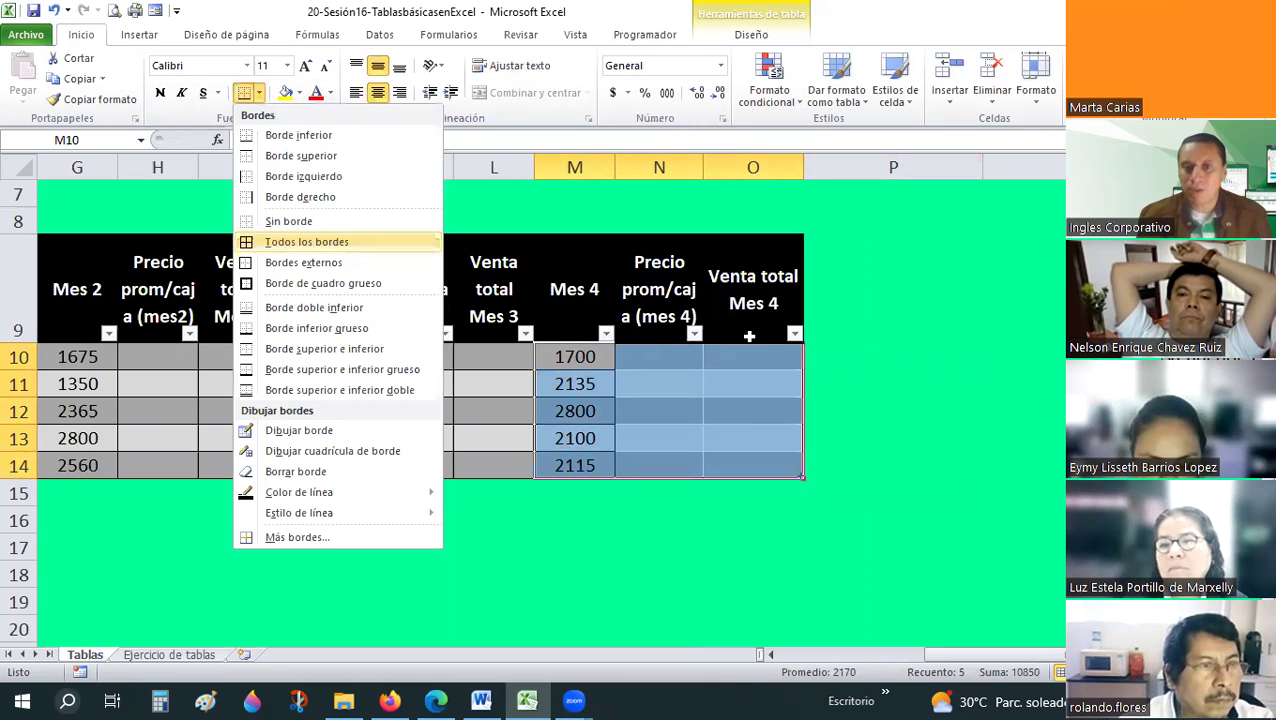
{"action": "left_click", "coordinate": [1020, 493]}
- Widen column N so 'Precio prom/caja (mes 4)' fits, then scroll back to column C
{"action": "left_click", "coordinate": [676, 284]}
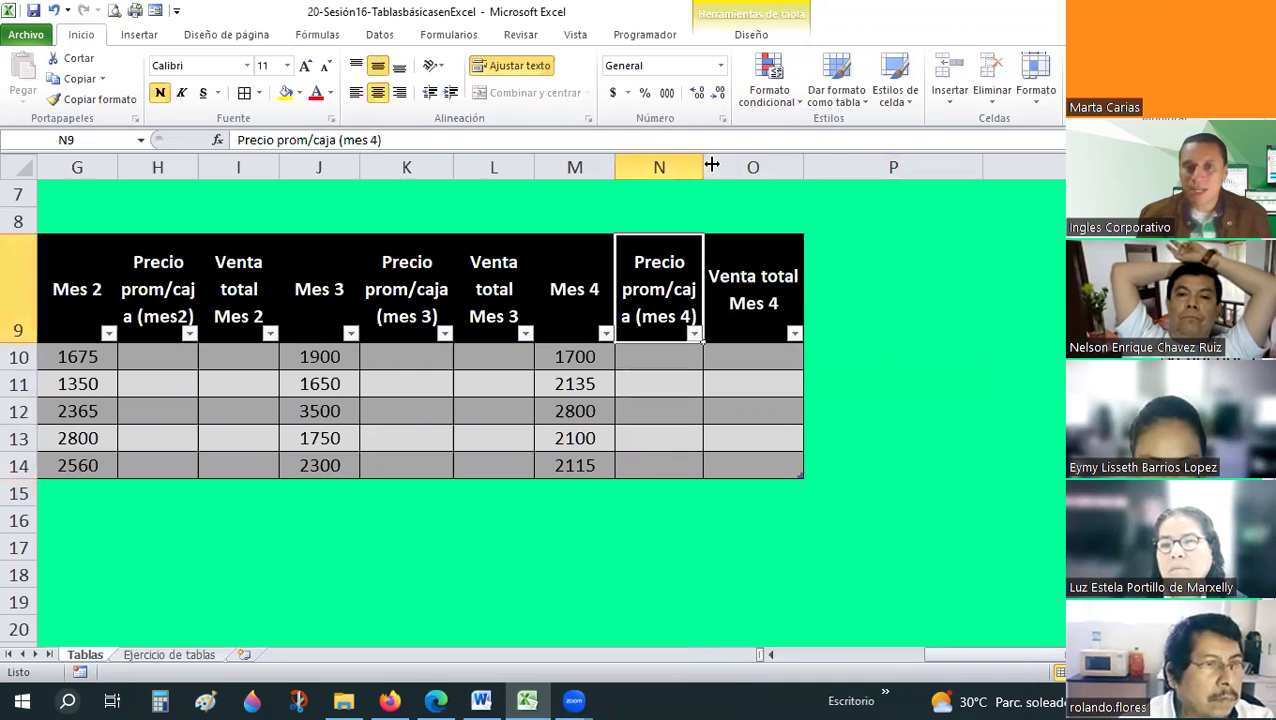
{"action": "left_click_drag", "start_coordinate": [712, 165], "coordinate": [625, 330]}
{"action": "left_click_drag", "start_coordinate": [425, 436], "coordinate": [419, 436]}
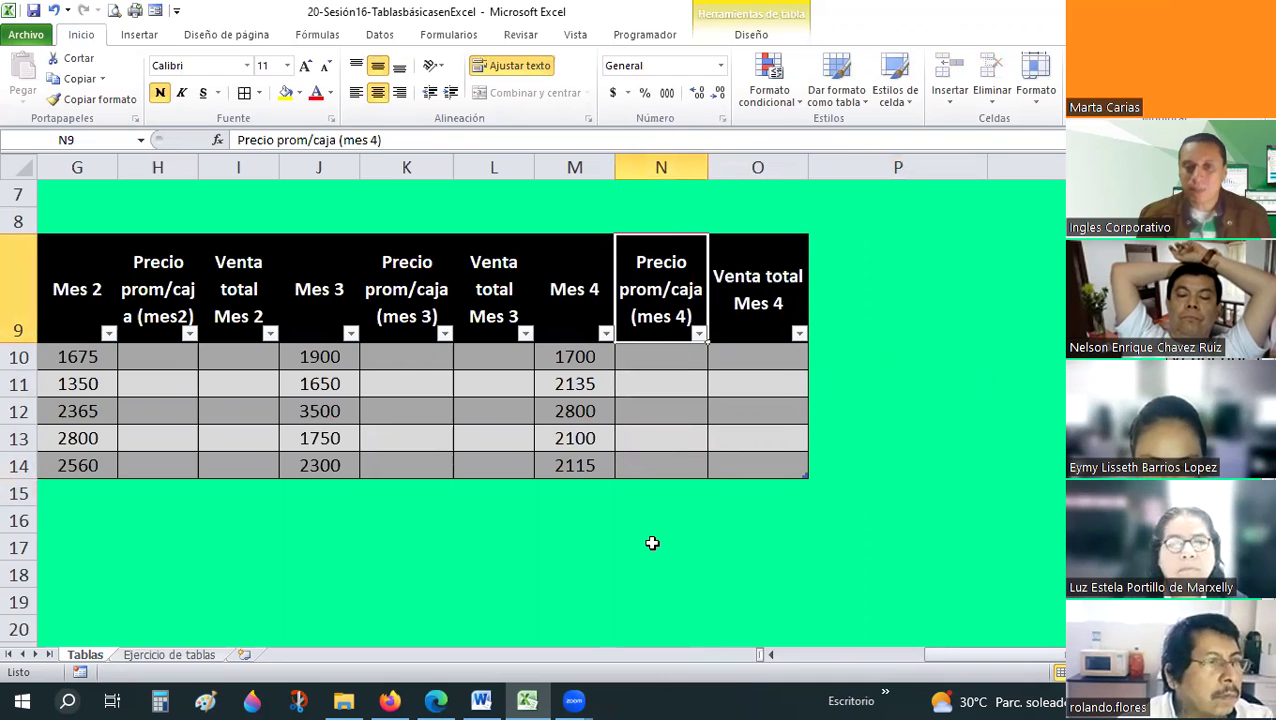
{"action": "left_click_drag", "start_coordinate": [911, 657], "coordinate": [851, 657]}
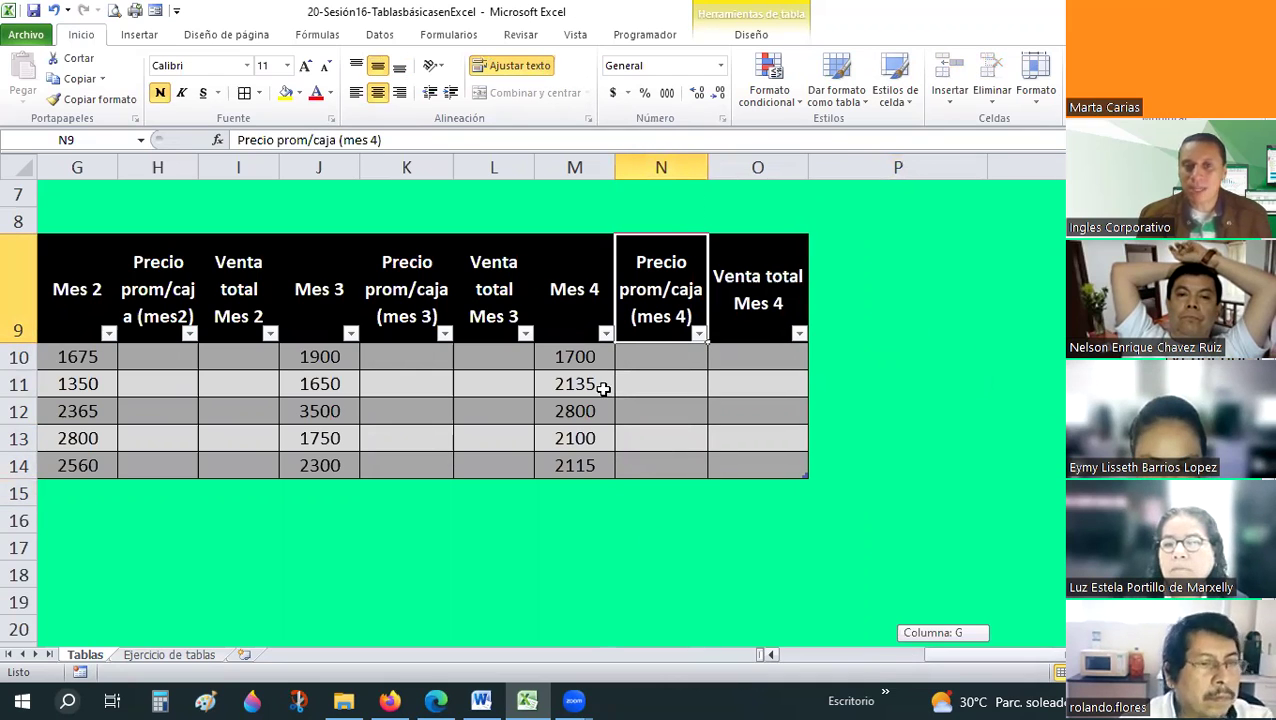
{"action": "left_click_drag", "start_coordinate": [603, 389], "coordinate": [421, 296]}
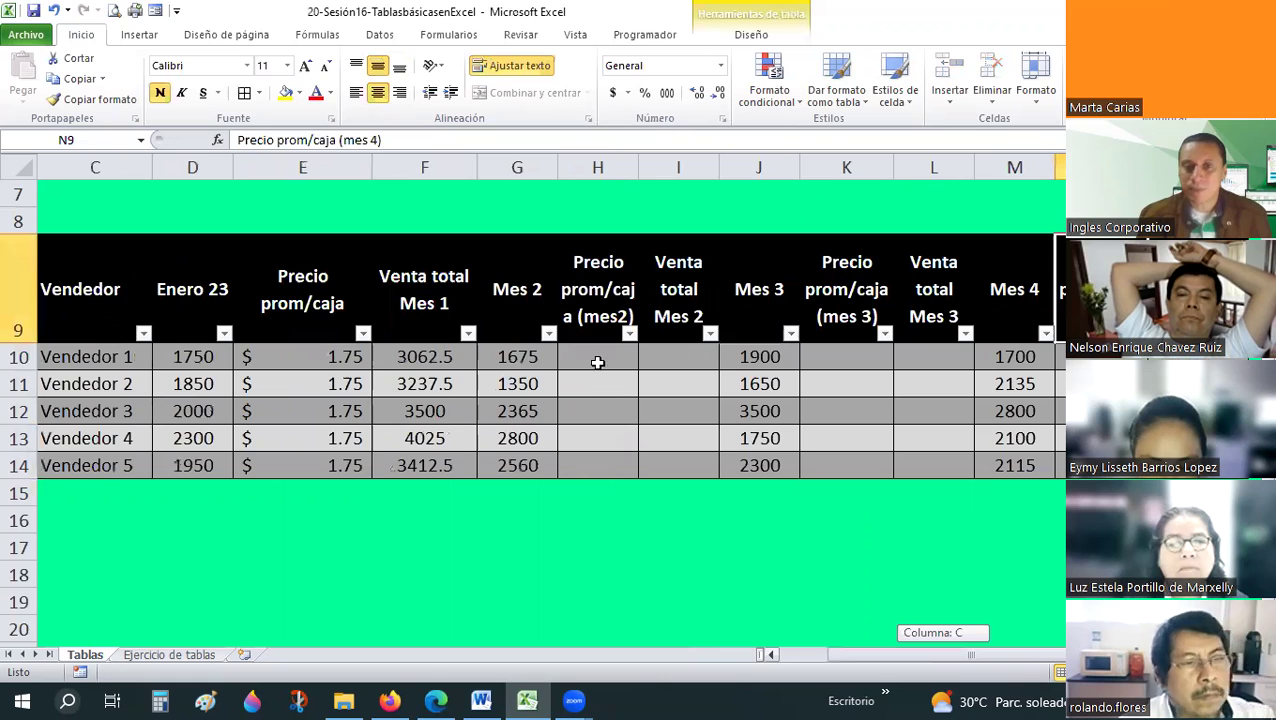
- Widen column E so the Precio prom/caja prices display fully
{"action": "left_click", "coordinate": [364, 167]}
{"action": "left_click_drag", "start_coordinate": [295, 167], "coordinate": [346, 167]}
{"action": "left_click", "coordinate": [326, 365]}
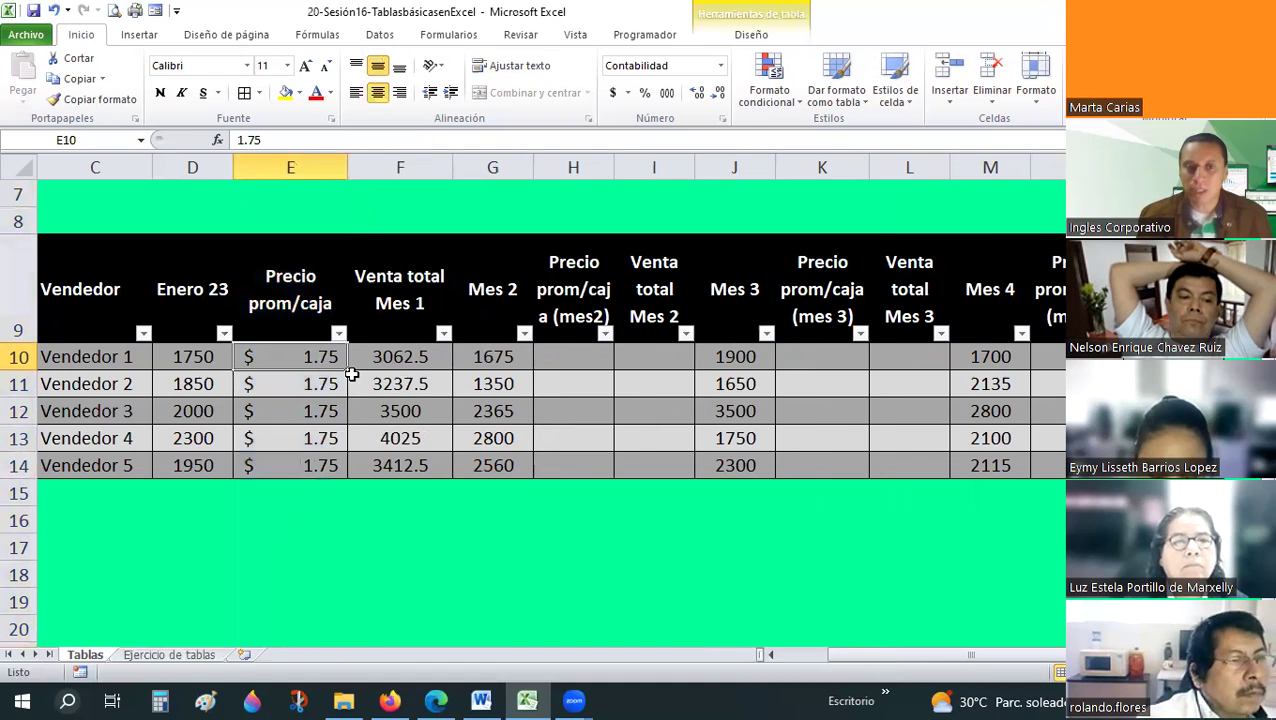
- Enter 2.25 in H10 and give it E10's currency format with Copiar formato
{"action": "left_click", "coordinate": [584, 357]}
{"action": "type", "text": "2"}
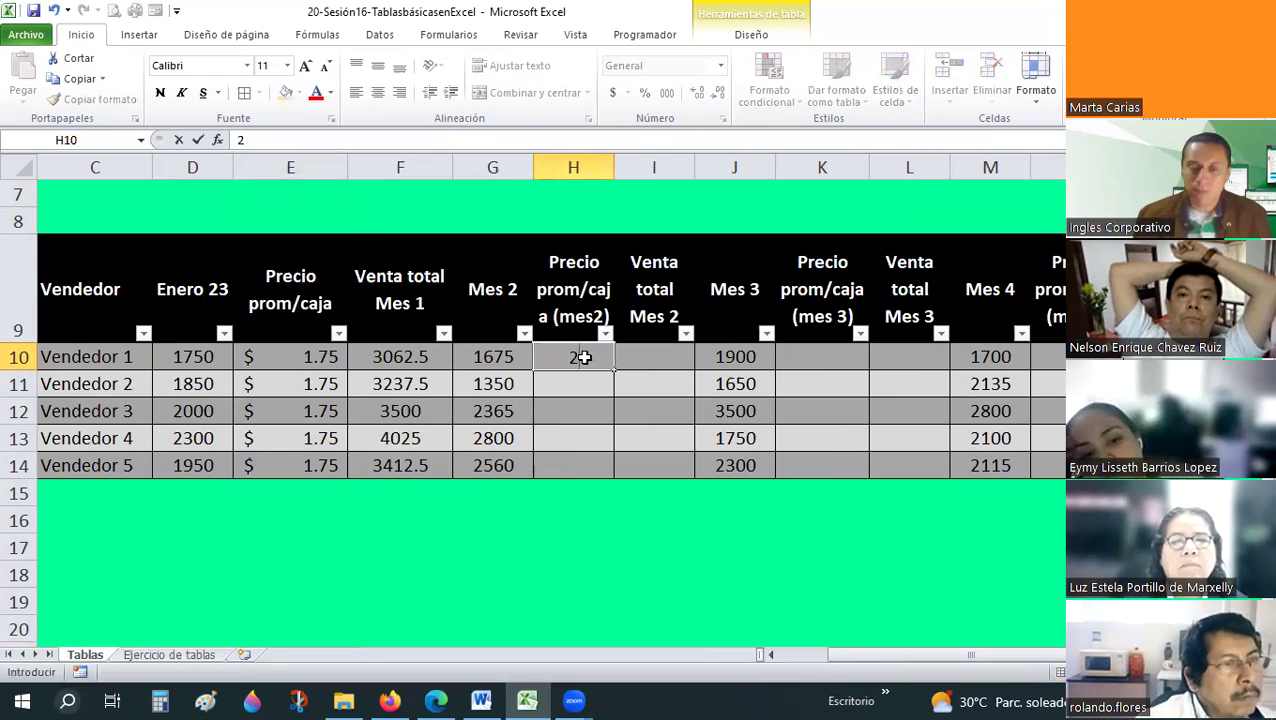
{"action": "type", "text": ".25"}
{"action": "key", "text": "Return"}
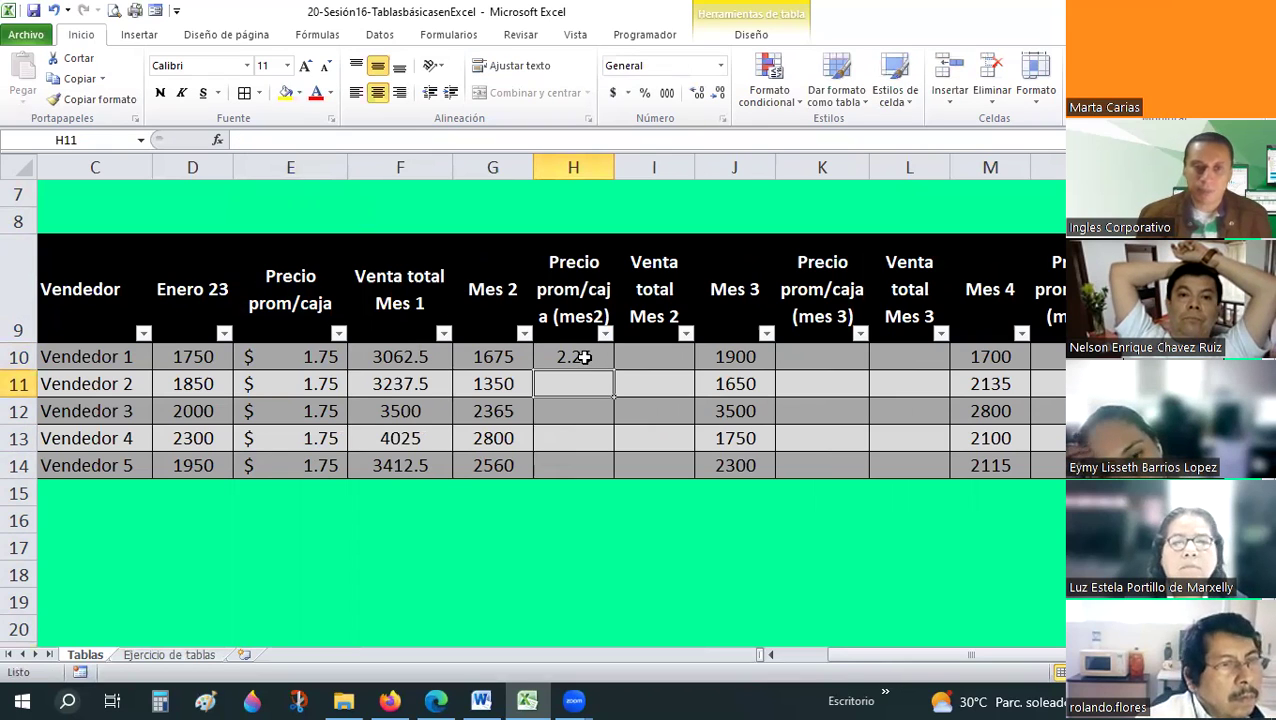
{"action": "key", "text": "Up"}
{"action": "key", "text": "Left"}
{"action": "key", "text": "Left"}
{"action": "key", "text": "Left"}
{"action": "left_click", "coordinate": [100, 99]}
{"action": "left_click", "coordinate": [100, 99]}
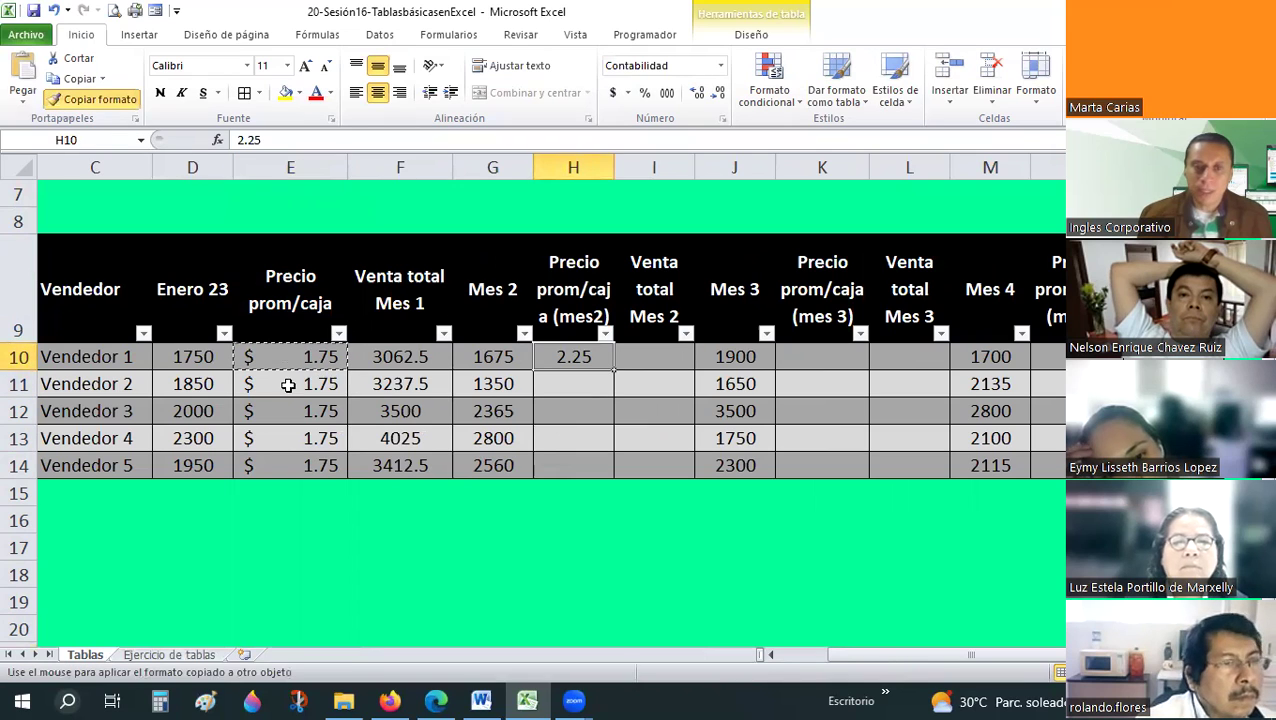
{"action": "key", "text": "shift+Down"}
{"action": "key", "text": "shift+Down"}
{"action": "key", "text": "shift+Down"}
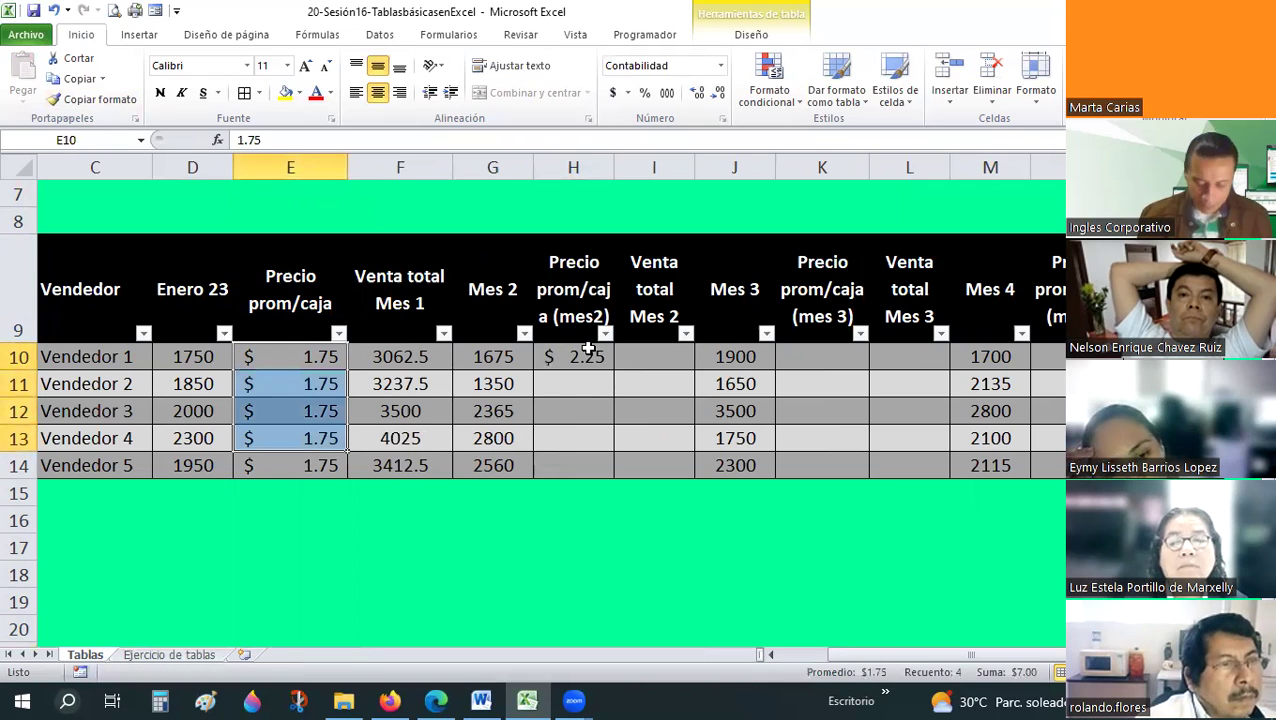
{"action": "left_click", "coordinate": [590, 352]}
- Copy the 2.25 price down the remaining Mes 2 price cells to row 14
{"action": "key", "text": "ctrl+c"}
{"action": "left_click_drag", "start_coordinate": [561, 384], "coordinate": [567, 441]}
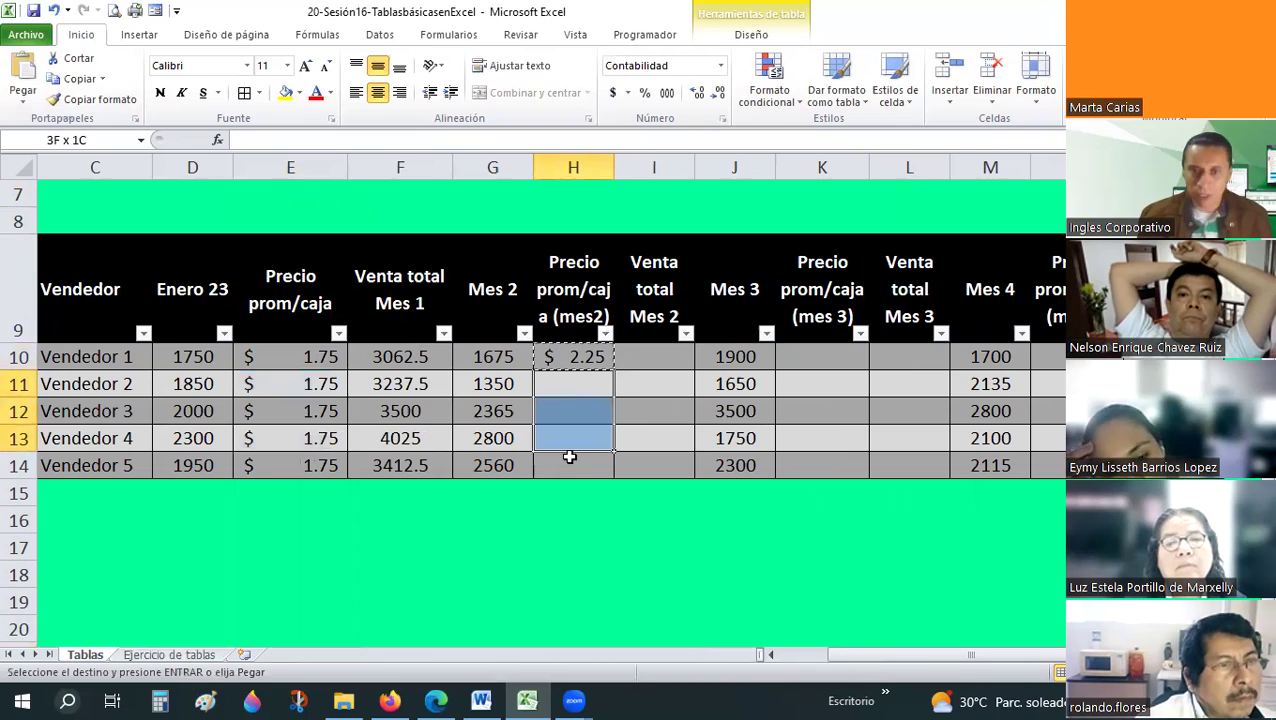
{"action": "key", "text": "ctrl+v"}
{"action": "left_click", "coordinate": [586, 567]}
{"action": "key", "text": "Escape"}
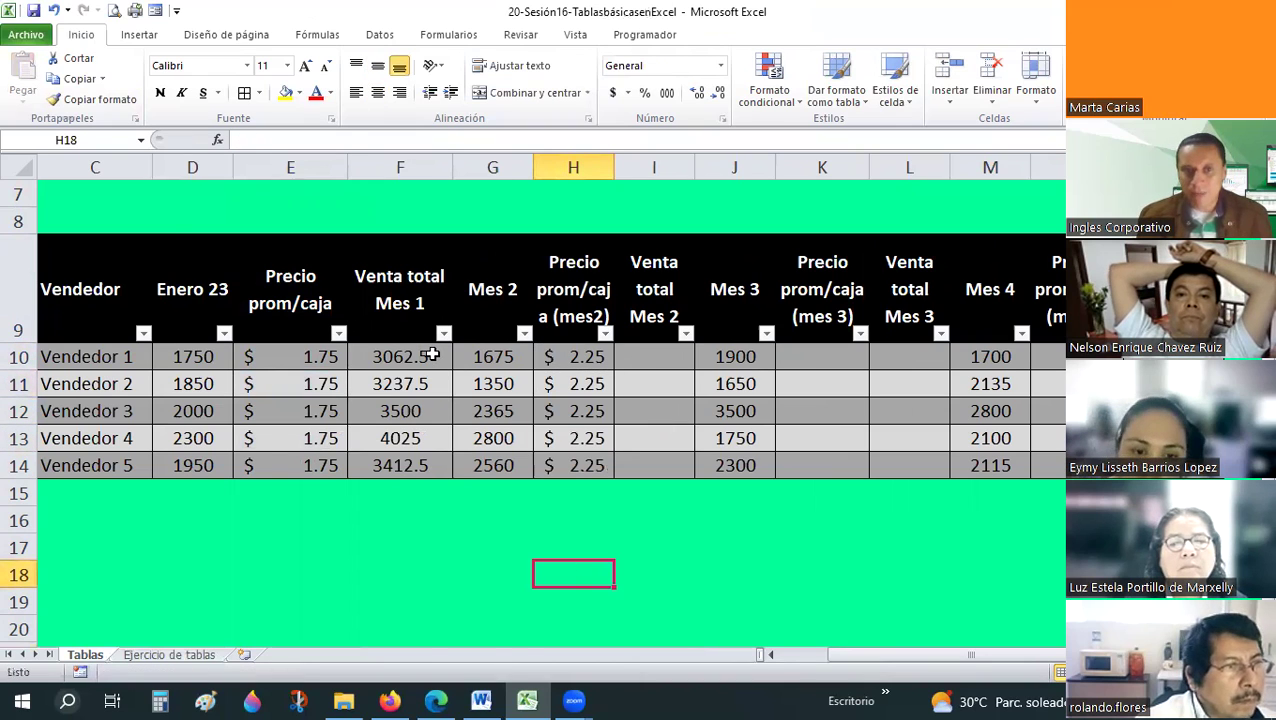
- Format the Venta total Mes 1 values as Contabilidad and outline the column with a border
{"action": "left_click", "coordinate": [432, 355]}
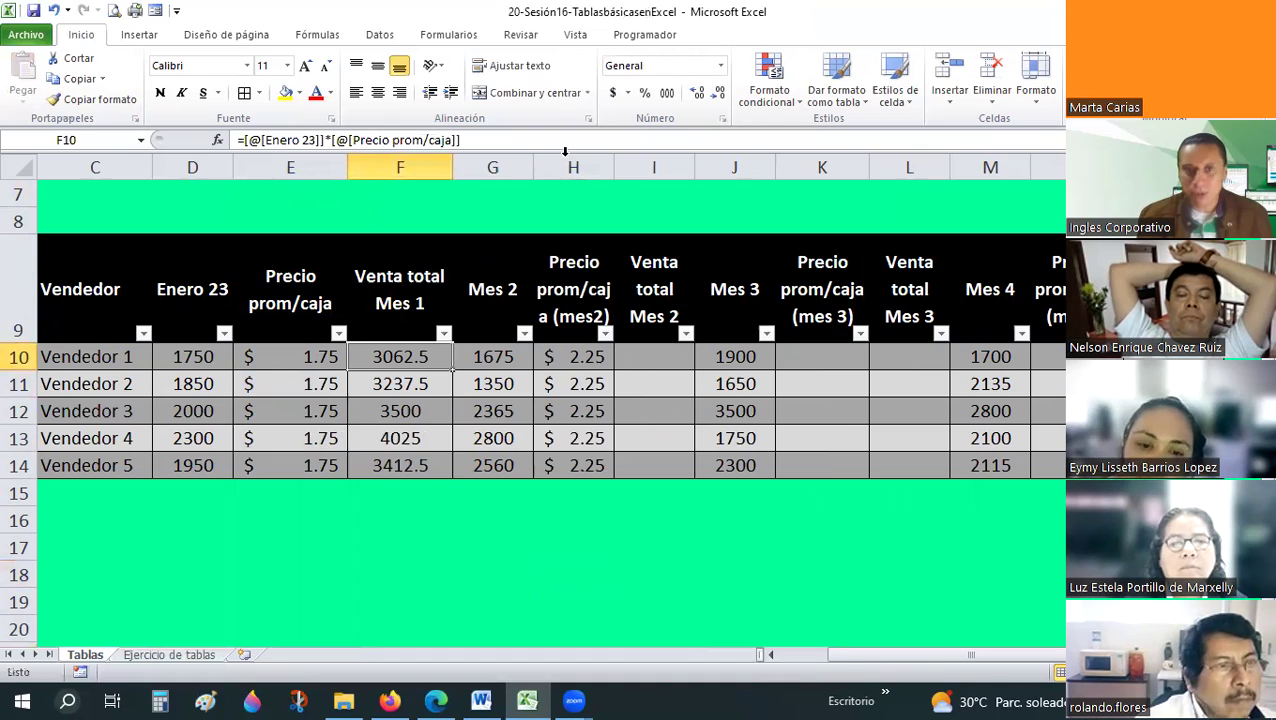
{"action": "key", "text": "ctrl+shift+Down"}
{"action": "key", "text": "ctrl+shift+4"}
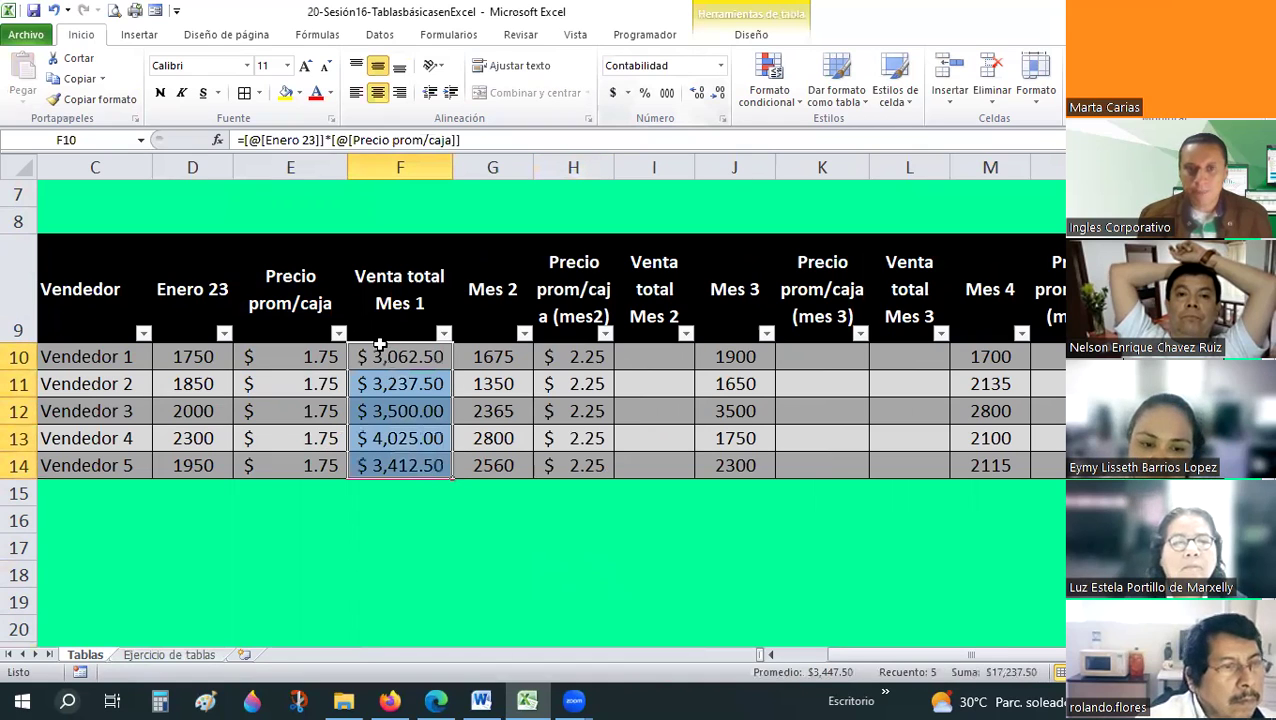
{"action": "left_click_drag", "start_coordinate": [390, 330], "coordinate": [390, 440]}
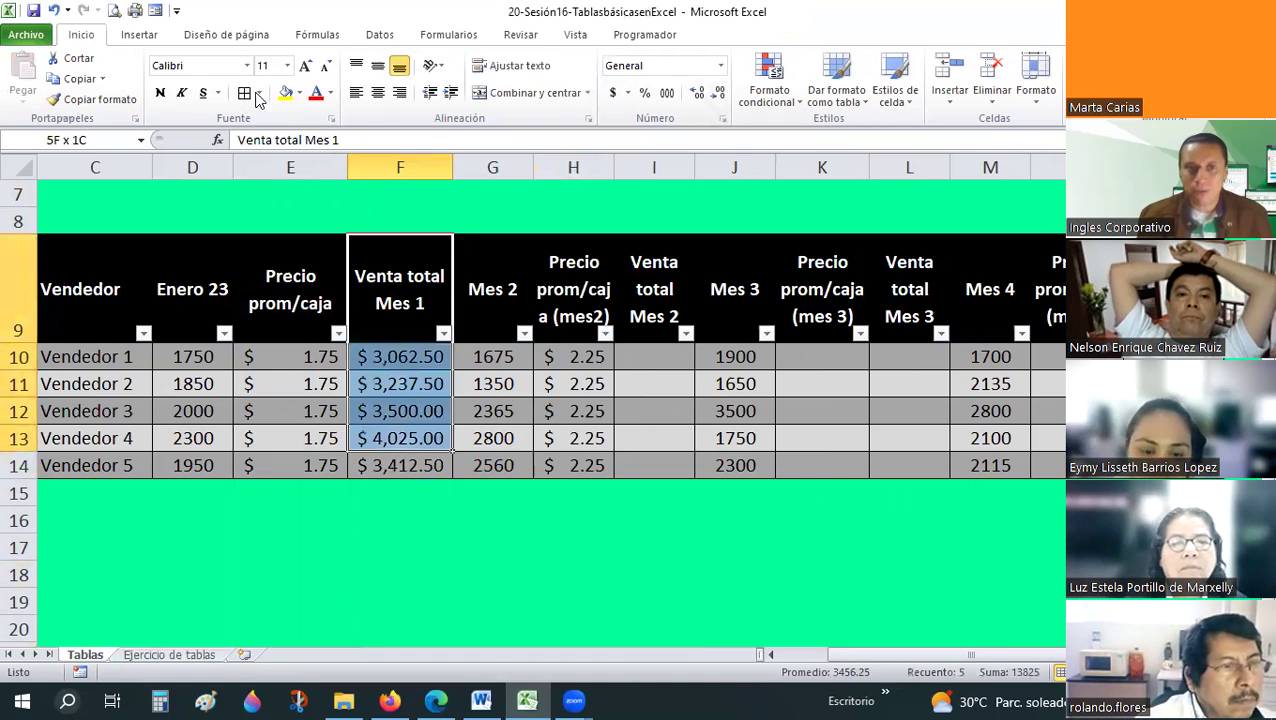
{"action": "key", "text": "shift+Down"}
{"action": "key", "text": "alt+h"}
{"action": "key", "text": "b"}
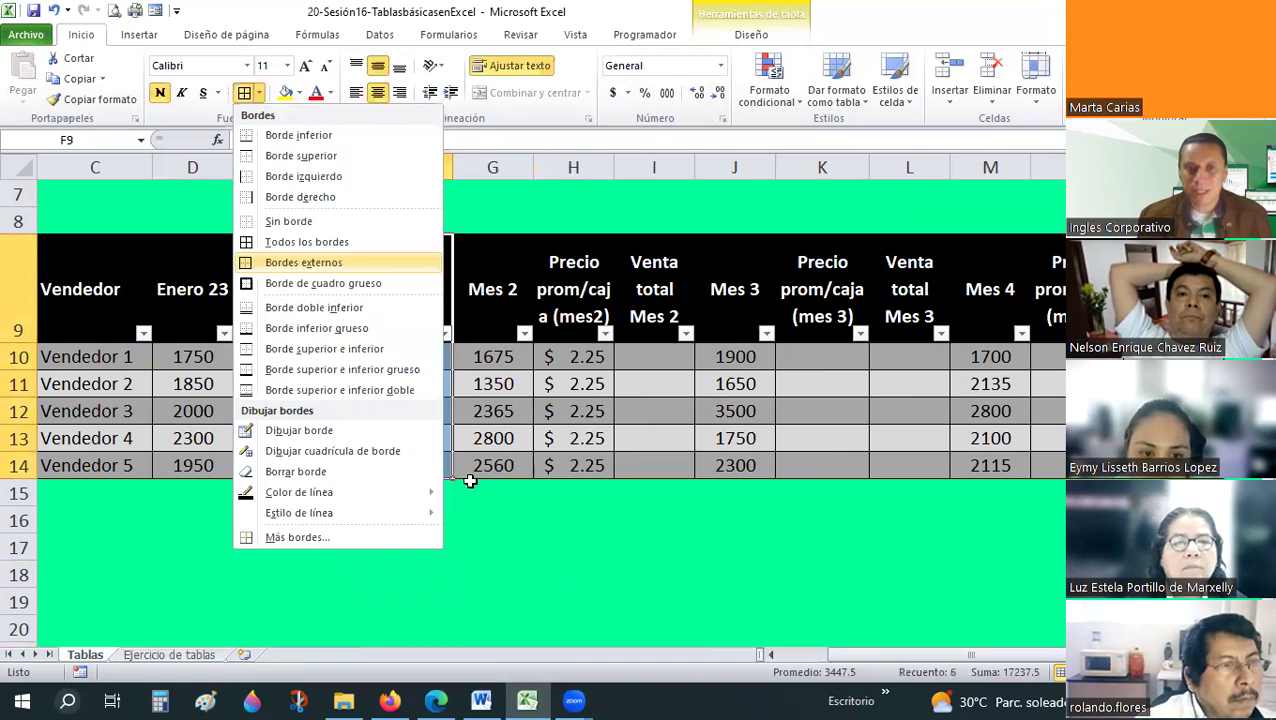
{"action": "left_click", "coordinate": [492, 521]}
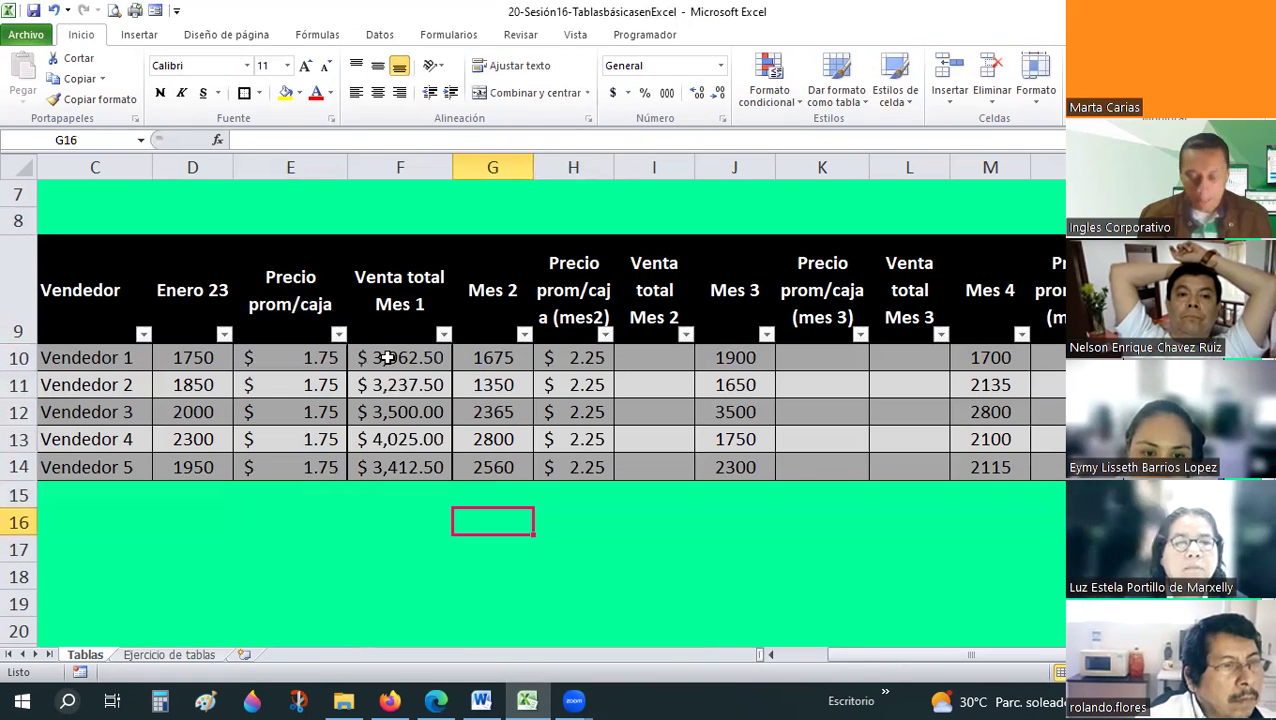
- Copy F10's sales formula into the Venta total Mes 2 cells and autofit column I
{"action": "left_click", "coordinate": [388, 358]}
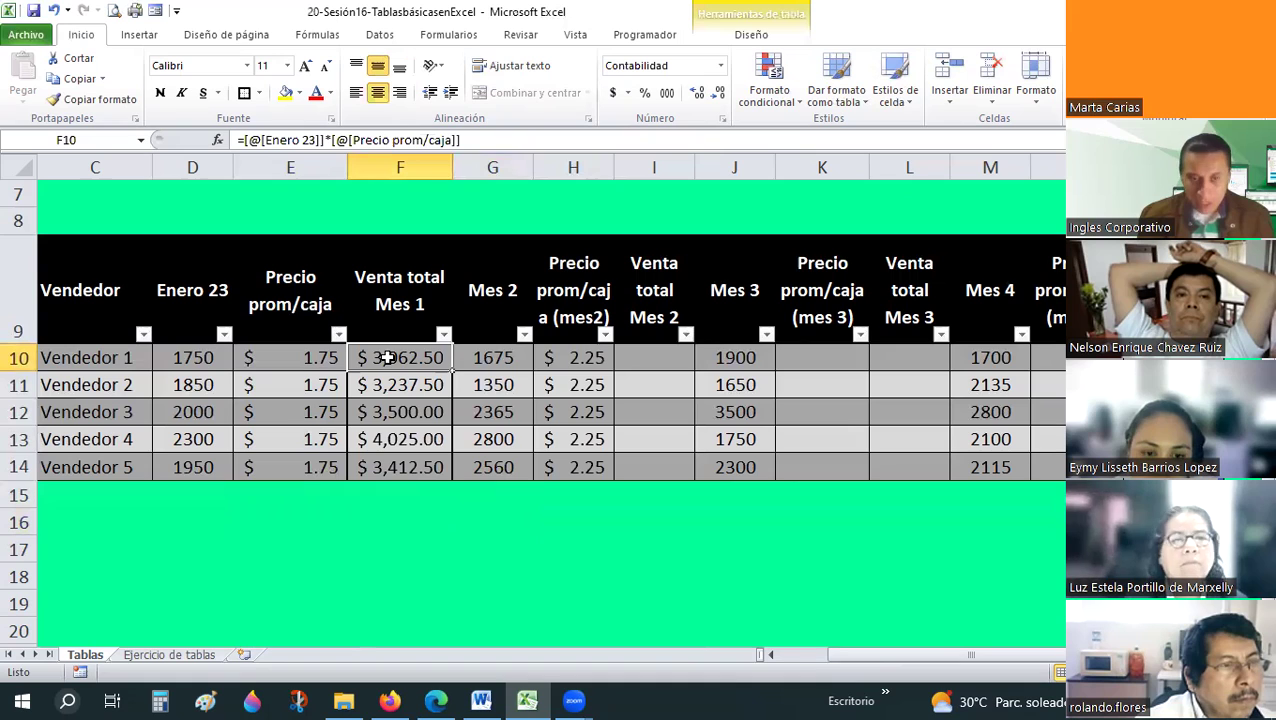
{"action": "key", "text": "ctrl+c"}
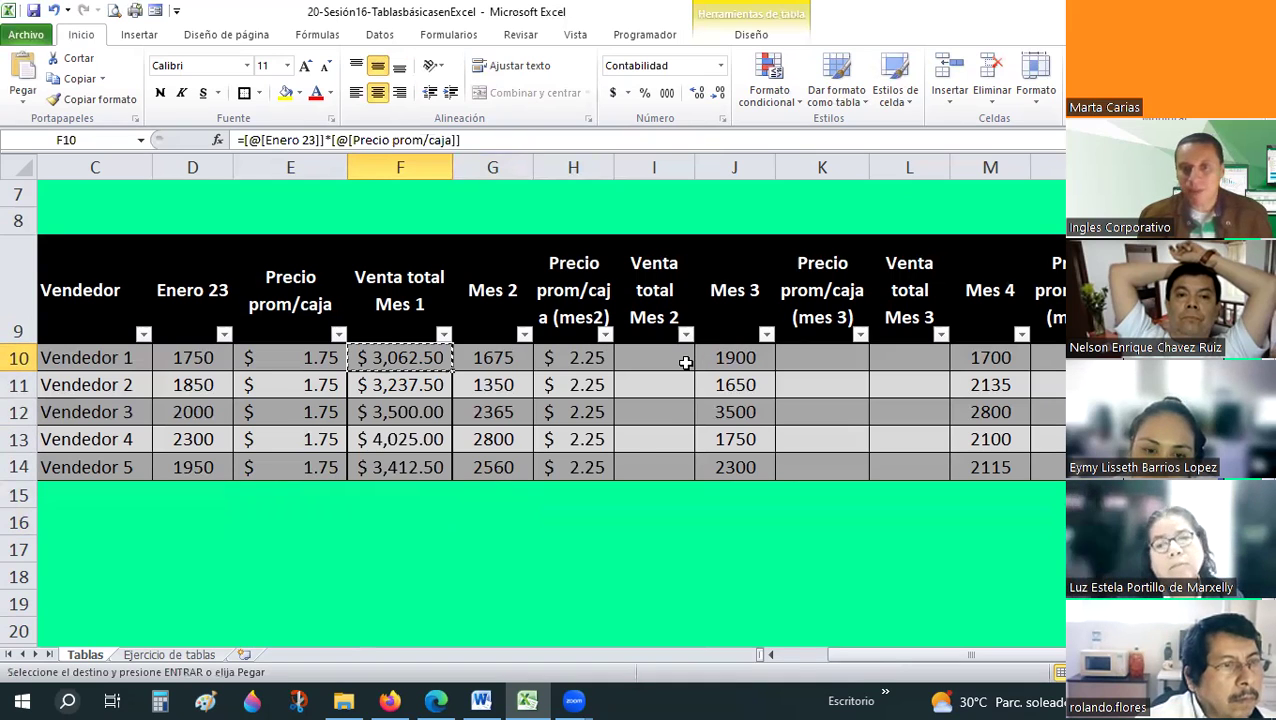
{"action": "left_click", "coordinate": [687, 362]}
{"action": "key", "text": "ctrl+v"}
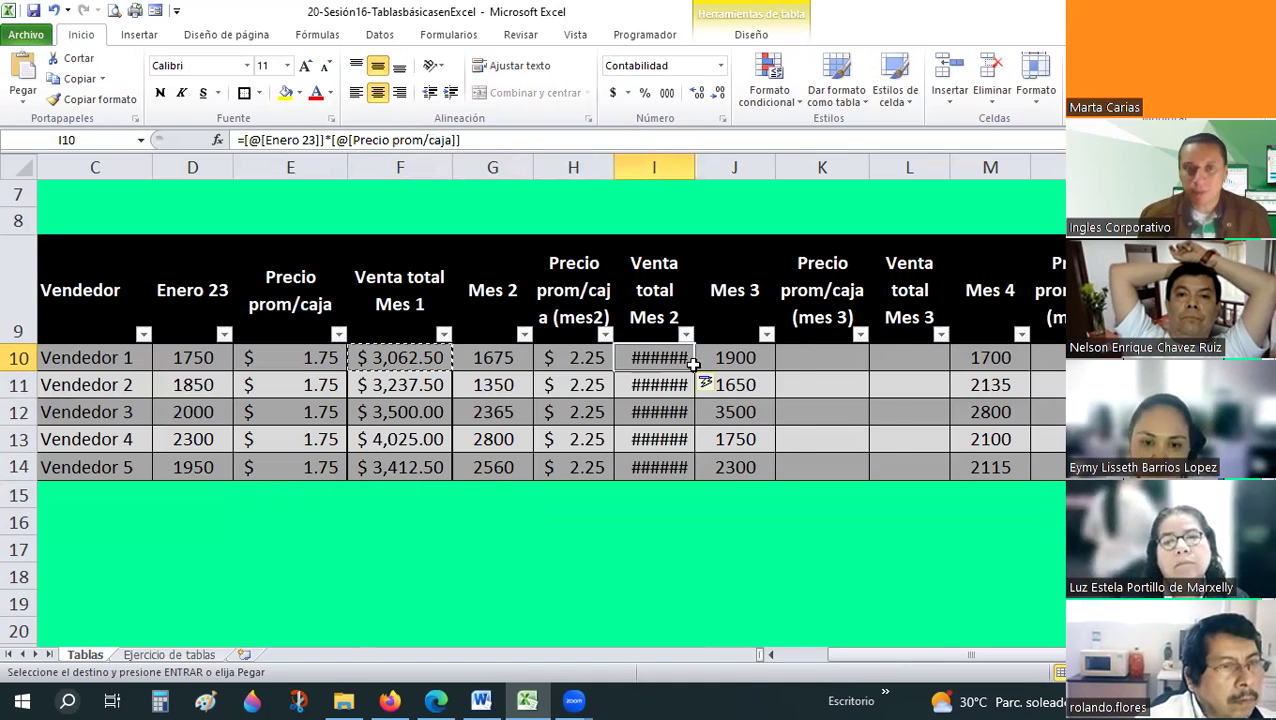
{"action": "double_click", "coordinate": [695, 167]}
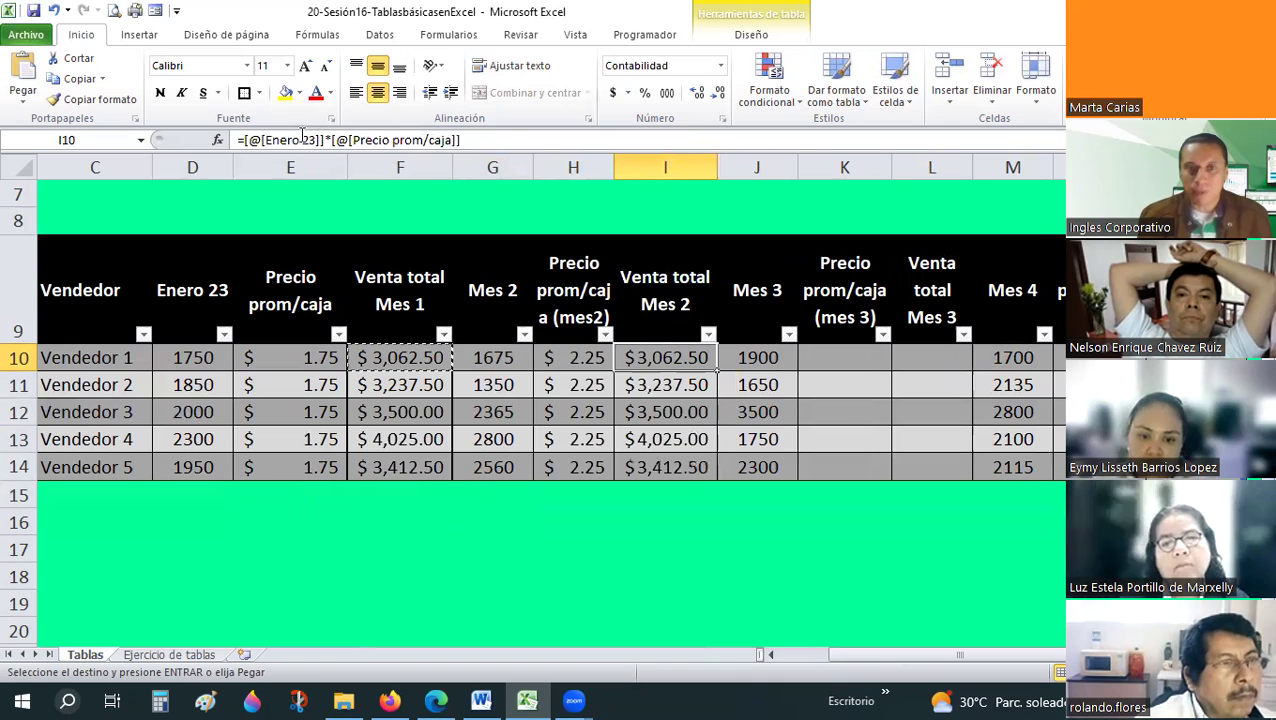
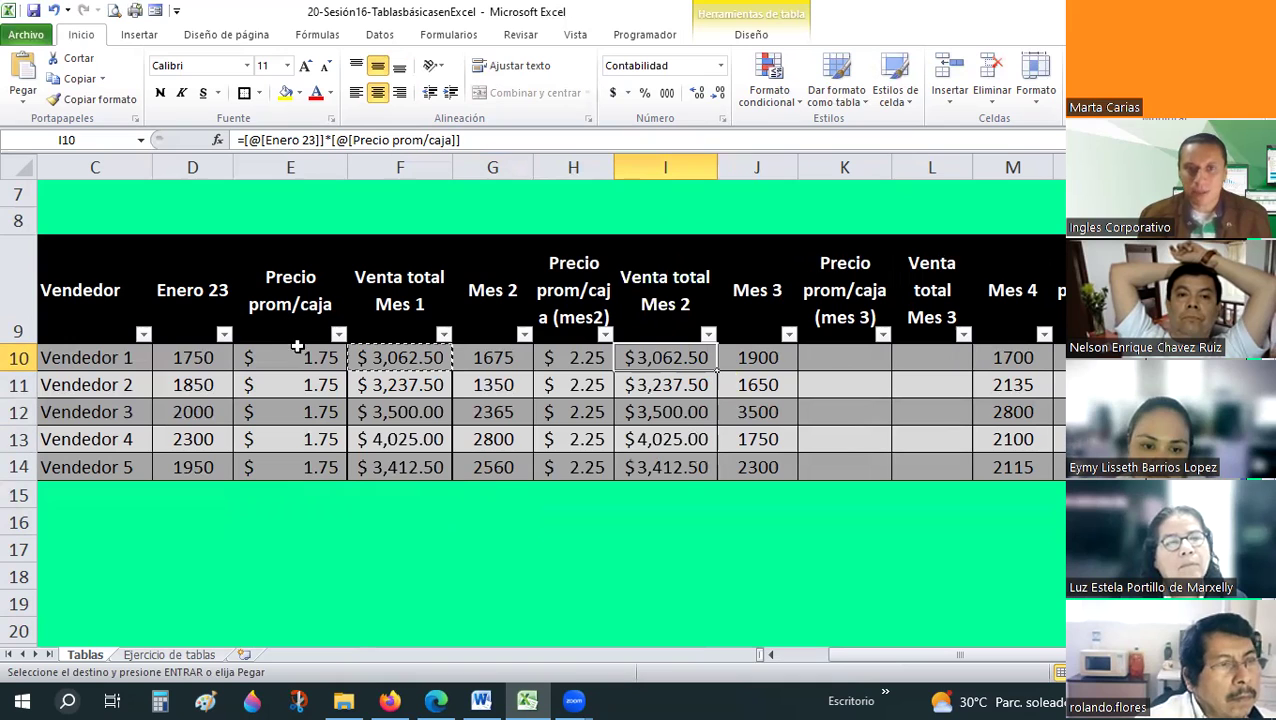
- Enter the test calculation +1750*1.75 in E16, giving 3062.5
{"action": "left_click", "coordinate": [313, 534]}
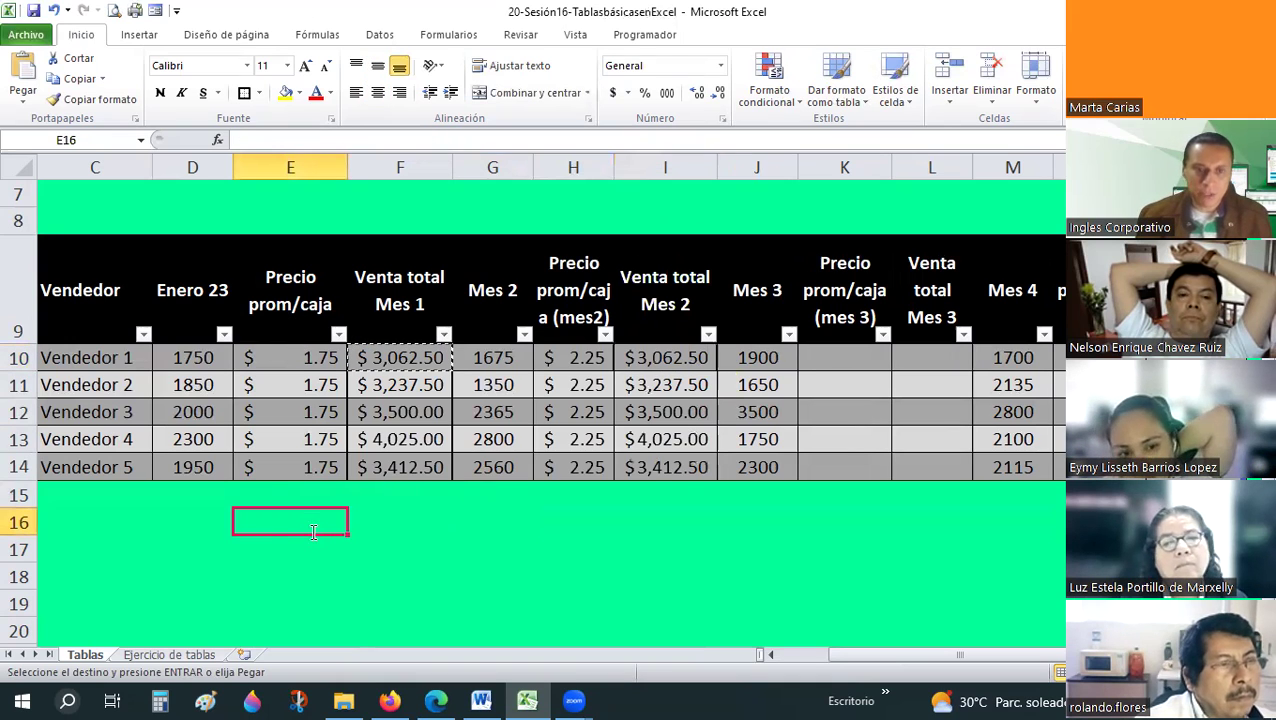
{"action": "type", "text": "+1750*1.75"}
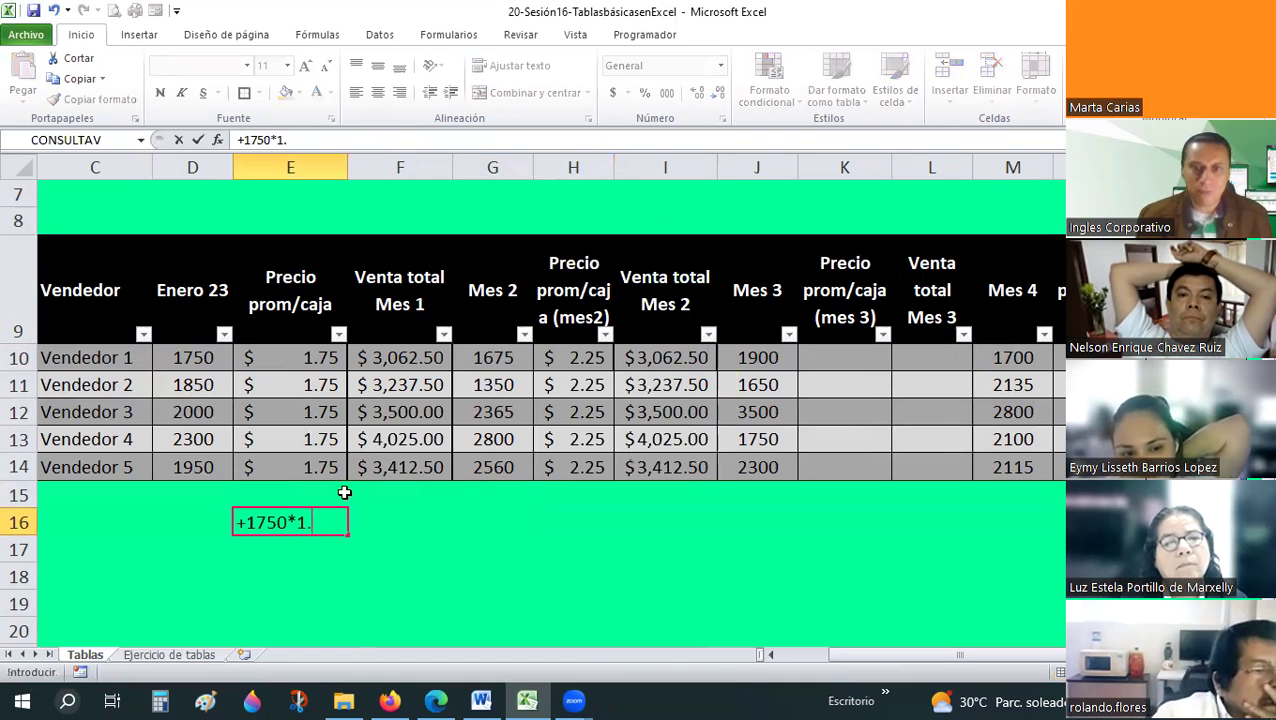
{"action": "key", "text": "Return"}
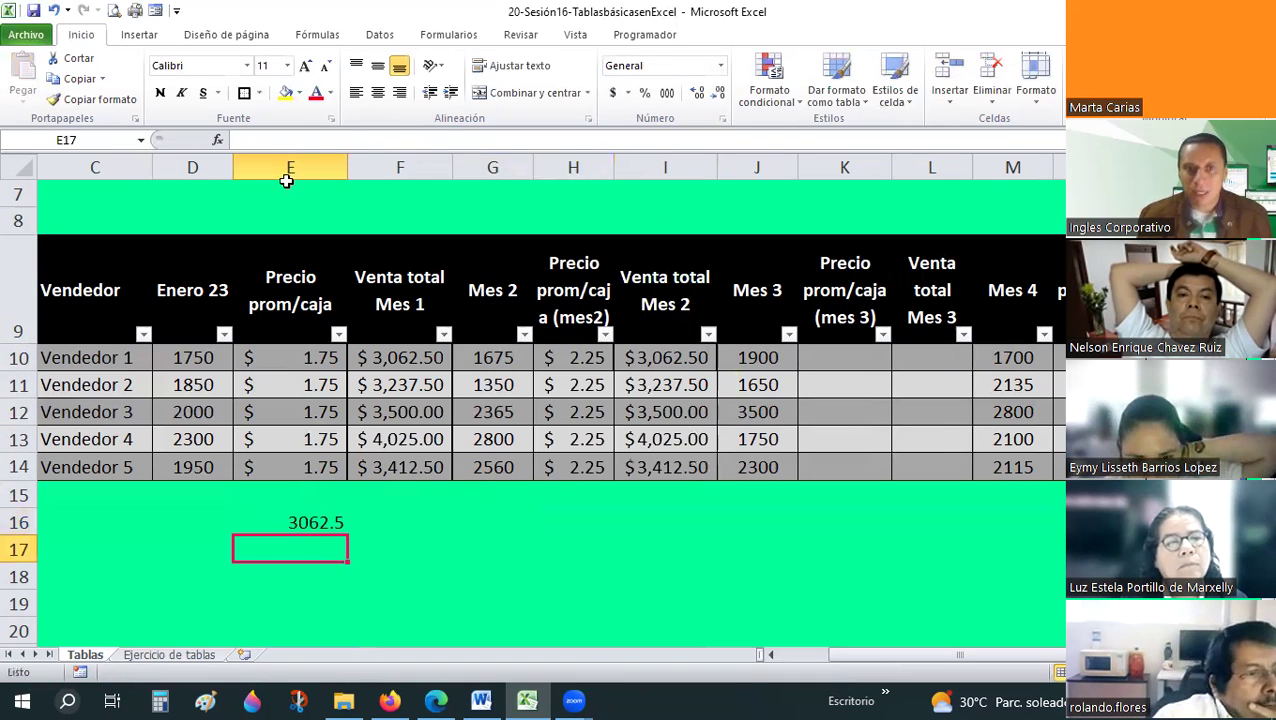
- Inspect the Venta total Mes 2 formula and the exact mes2 price header name
{"action": "left_click", "coordinate": [665, 357]}
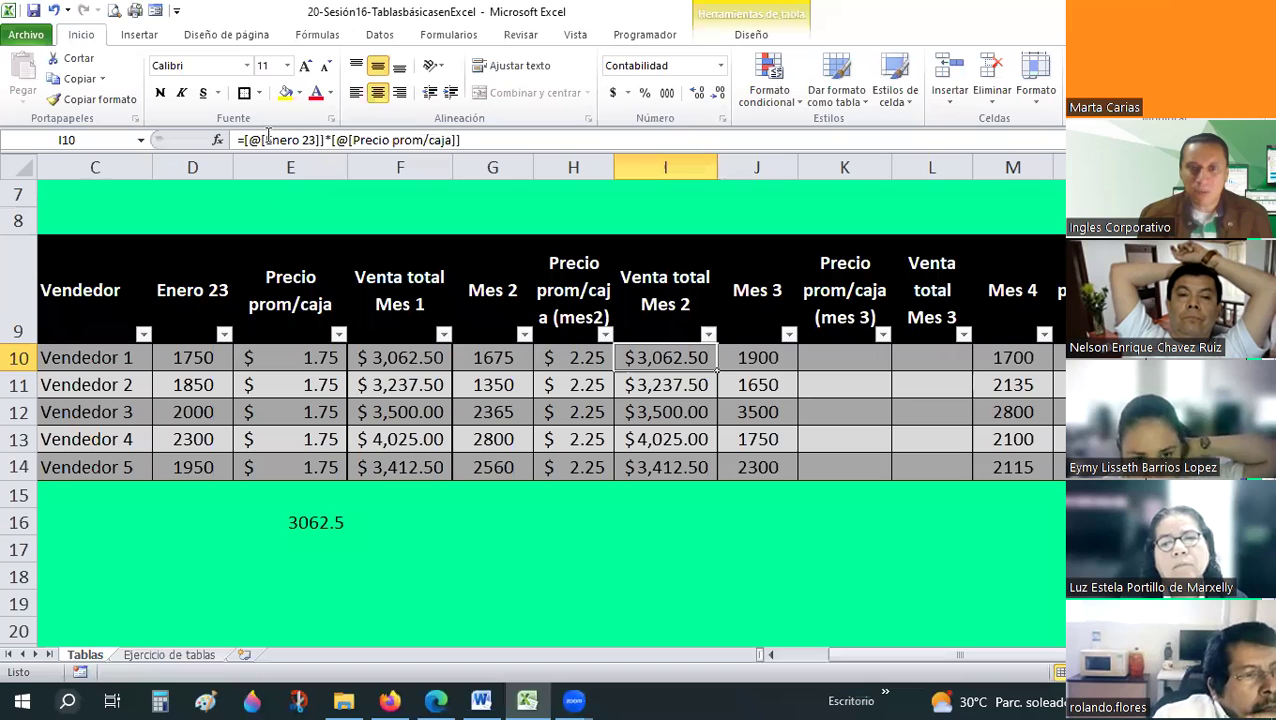
{"action": "left_click", "coordinate": [291, 140]}
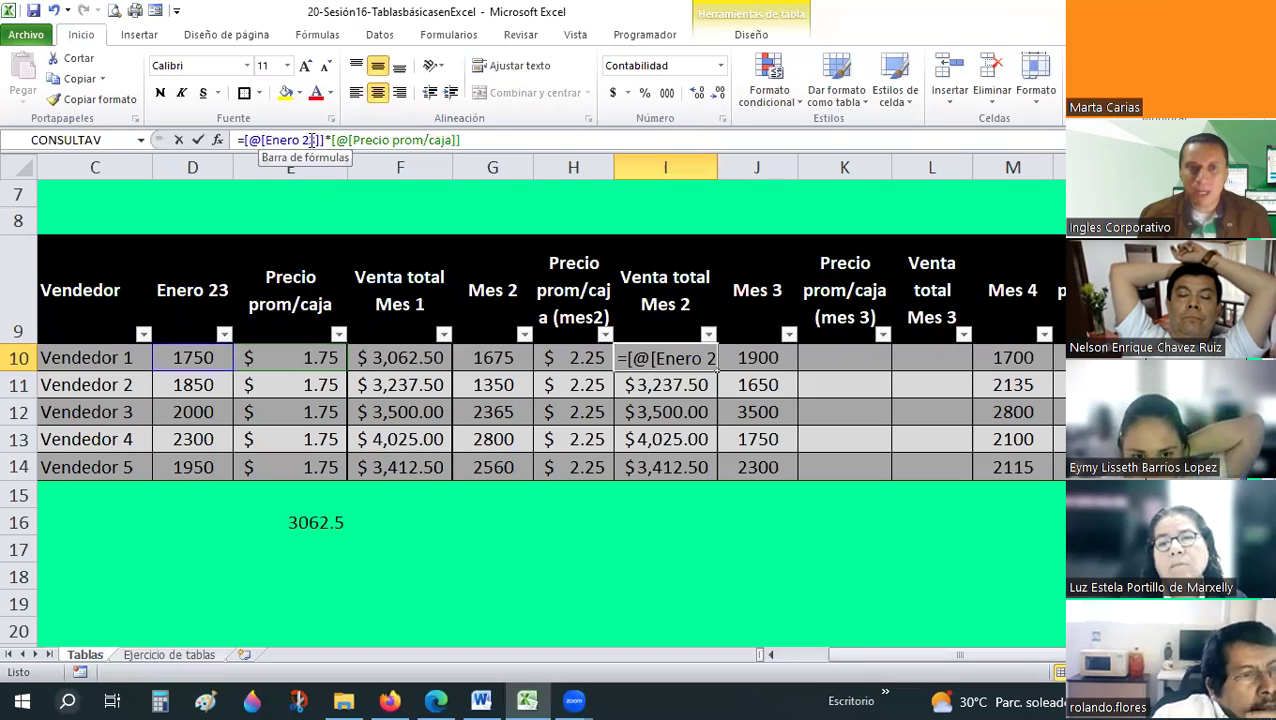
{"action": "double_click", "coordinate": [311, 140]}
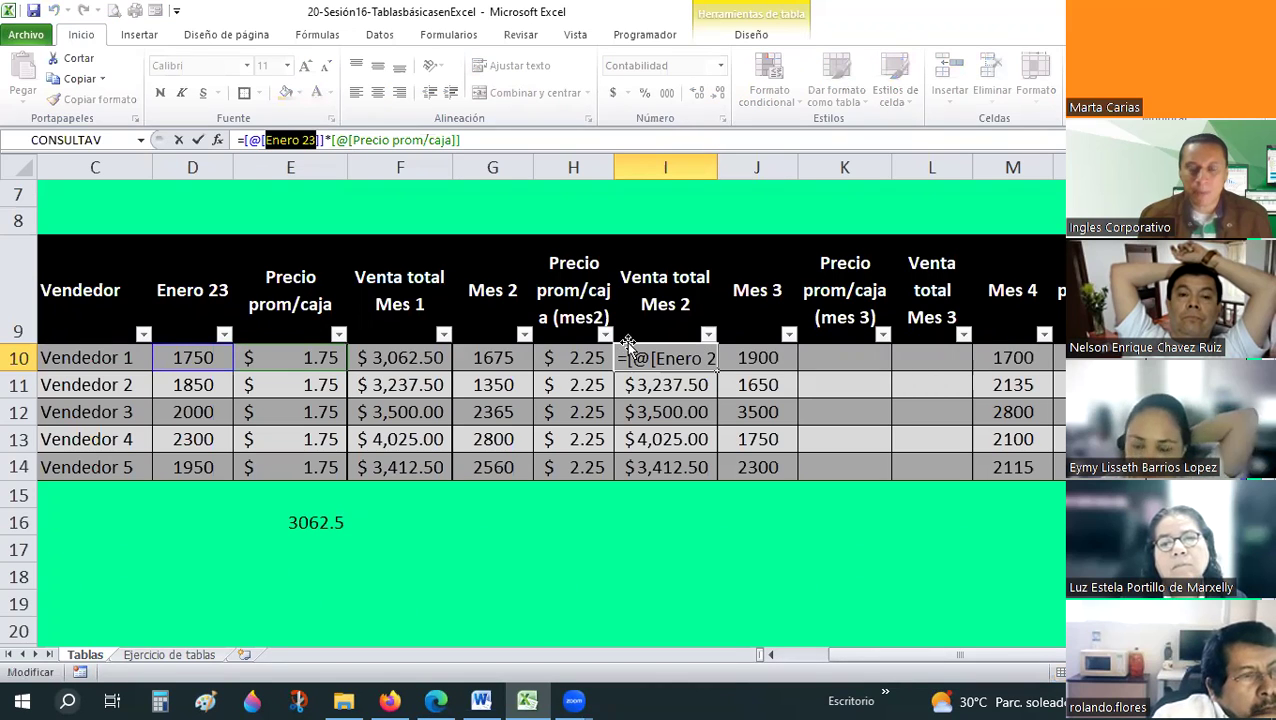
{"action": "key", "text": "Escape"}
{"action": "double_click", "coordinate": [551, 256]}
{"action": "key", "text": "ctrl+c"}
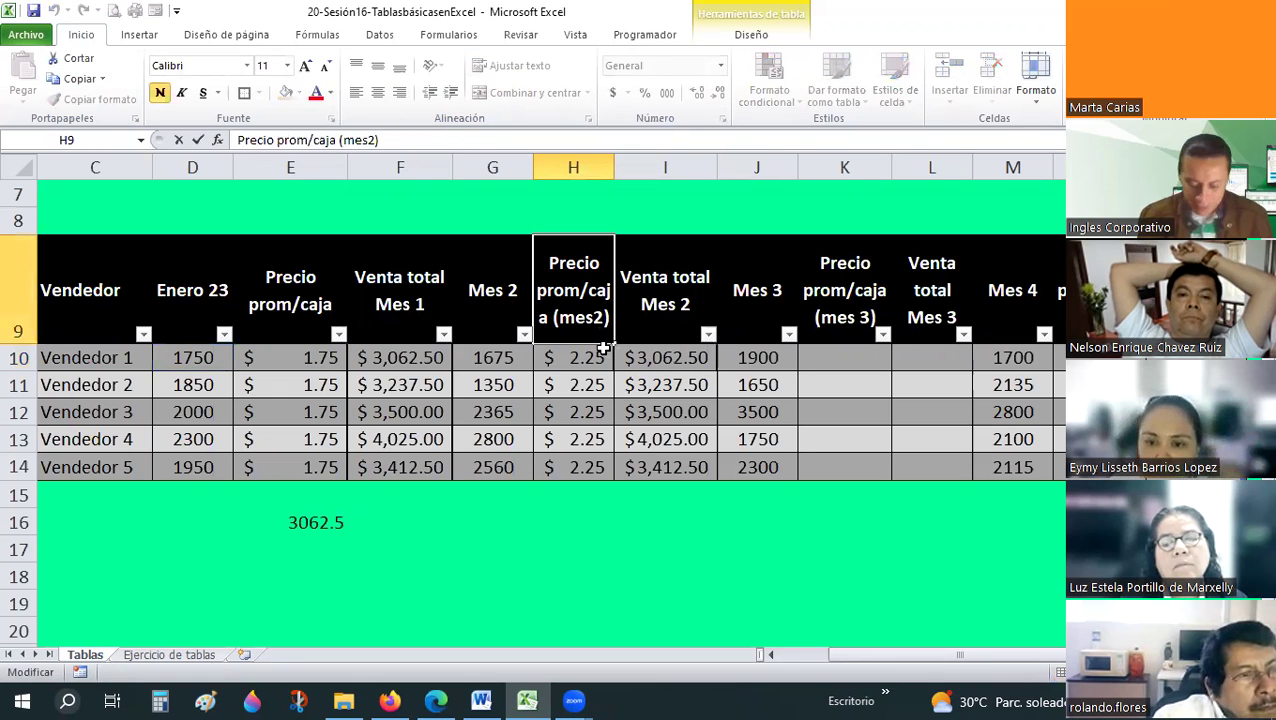
{"action": "key", "text": "Escape"}
- Swap Enero 23 for the mes2 price reference in the Venta total Mes 2 formula, then undo it
{"action": "left_click", "coordinate": [314, 144]}
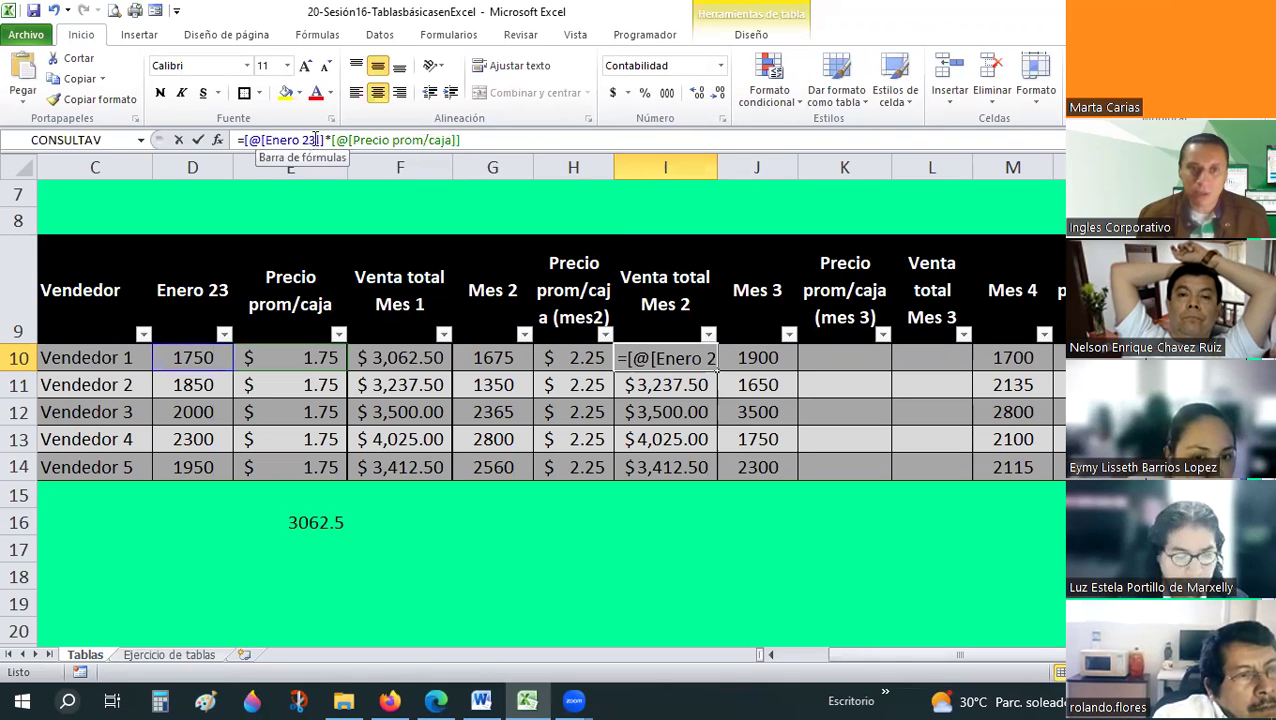
{"action": "left_click_drag", "start_coordinate": [316, 140], "coordinate": [264, 140]}
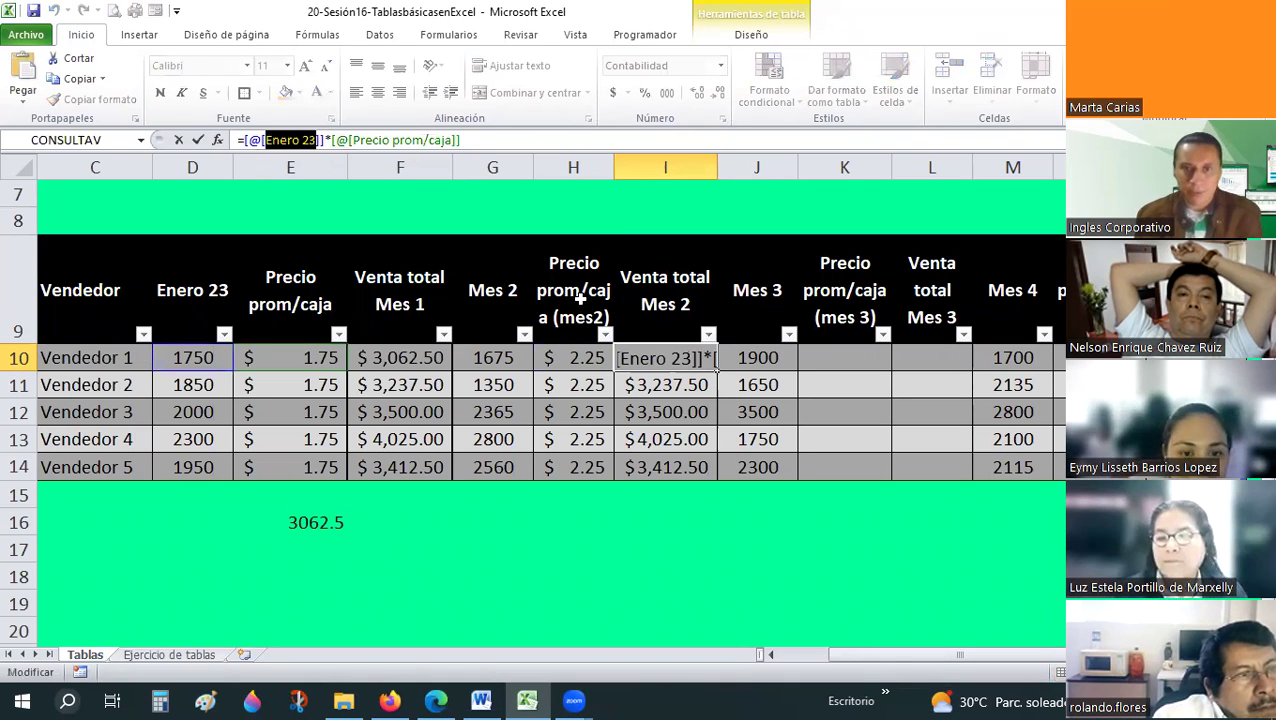
{"action": "key", "text": "ctrl+v"}
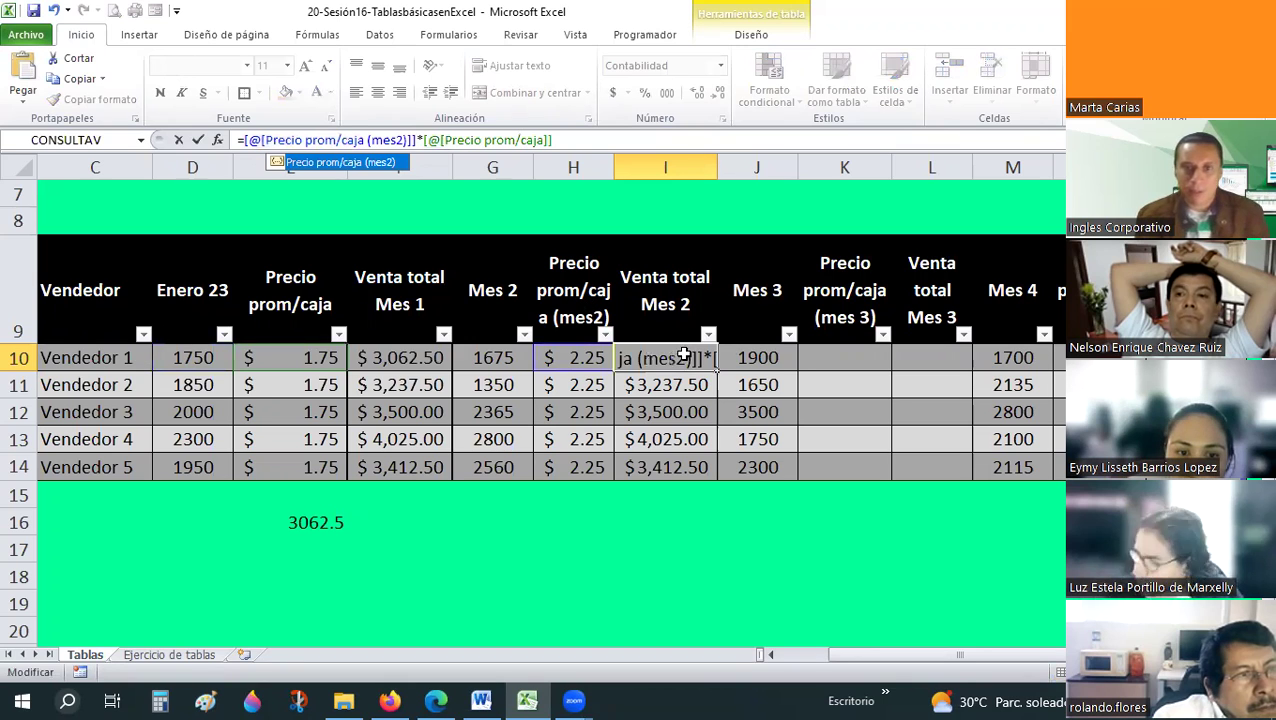
{"action": "key", "text": "Return"}
{"action": "key", "text": "Up"}
{"action": "key", "text": "Up"}
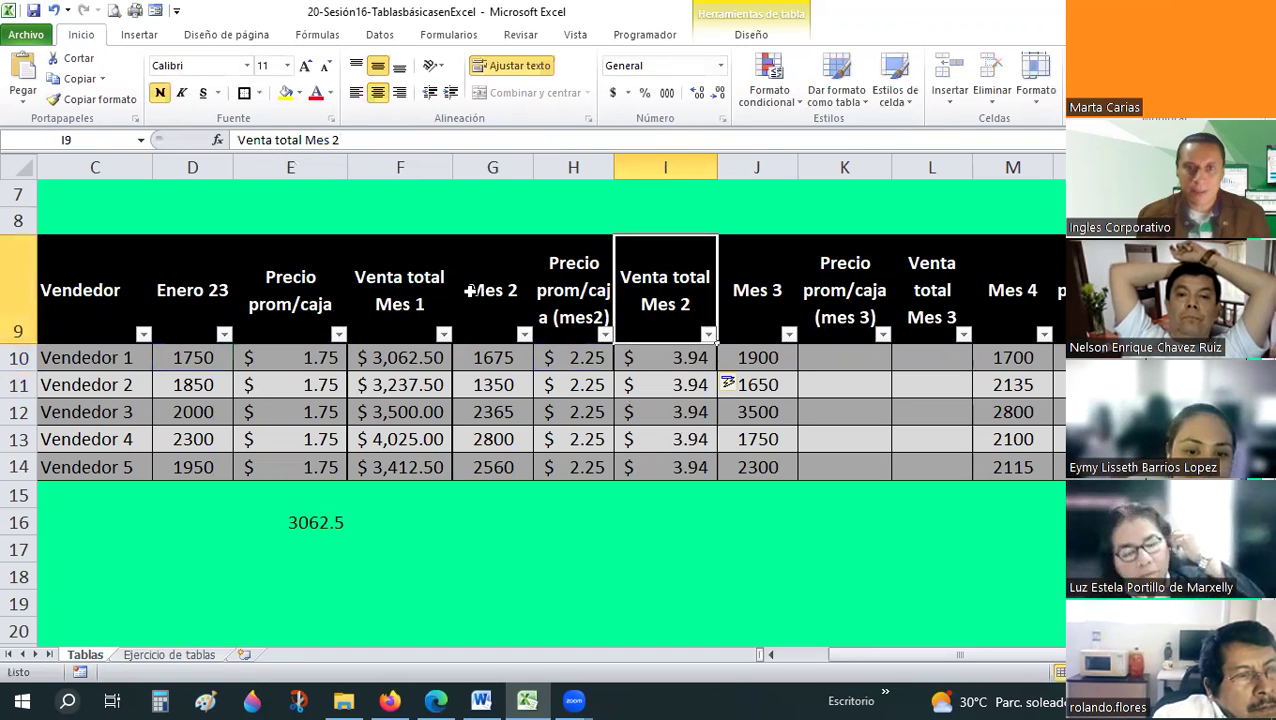
{"action": "left_click", "coordinate": [640, 357]}
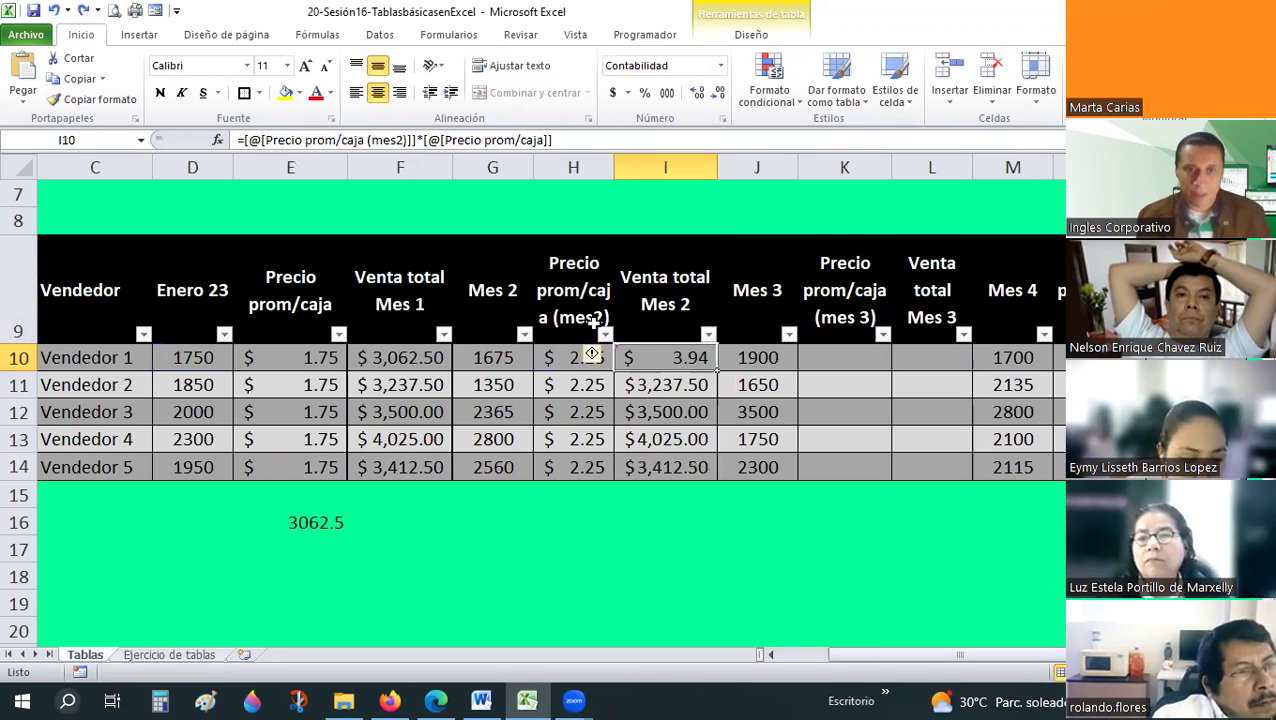
{"action": "key", "text": "ctrl+z"}
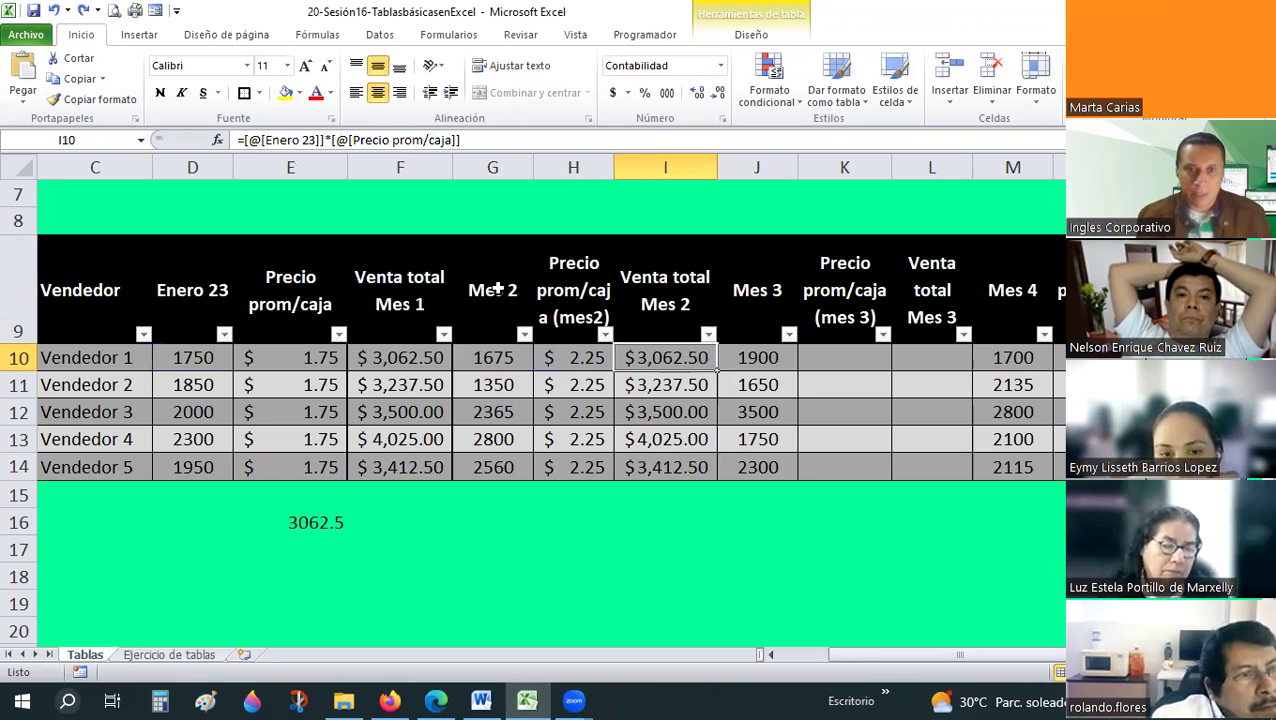
- Replace the Enero 23 reference with Mes 2 in the Venta total Mes 2 formula
{"action": "left_click", "coordinate": [471, 282]}
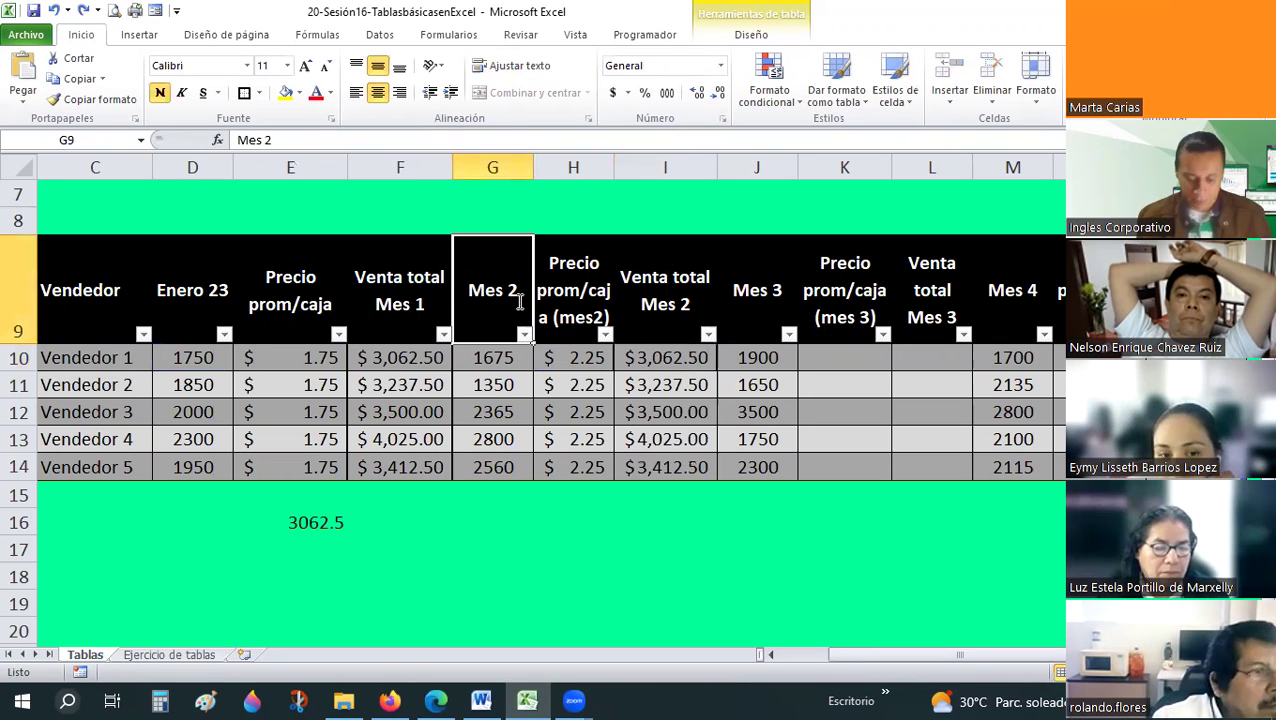
{"action": "double_click", "coordinate": [520, 302]}
{"action": "left_click", "coordinate": [636, 362]}
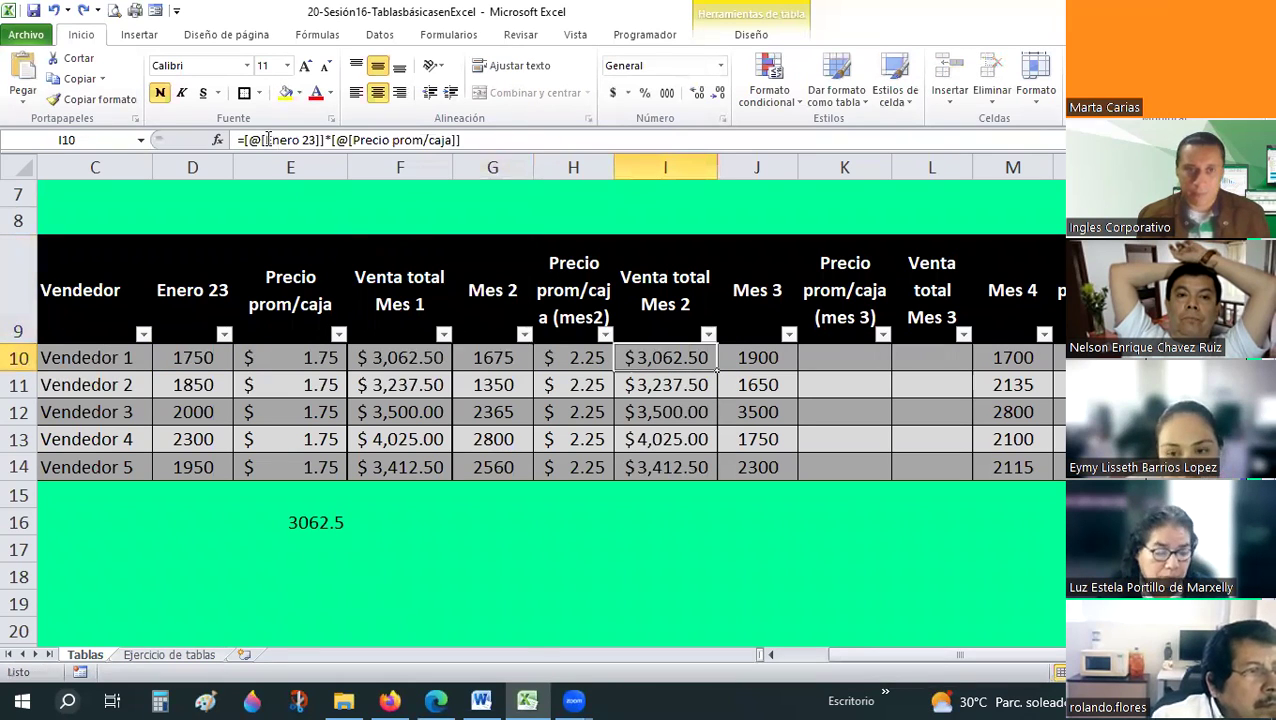
{"action": "left_click", "coordinate": [268, 140]}
{"action": "double_click", "coordinate": [318, 140]}
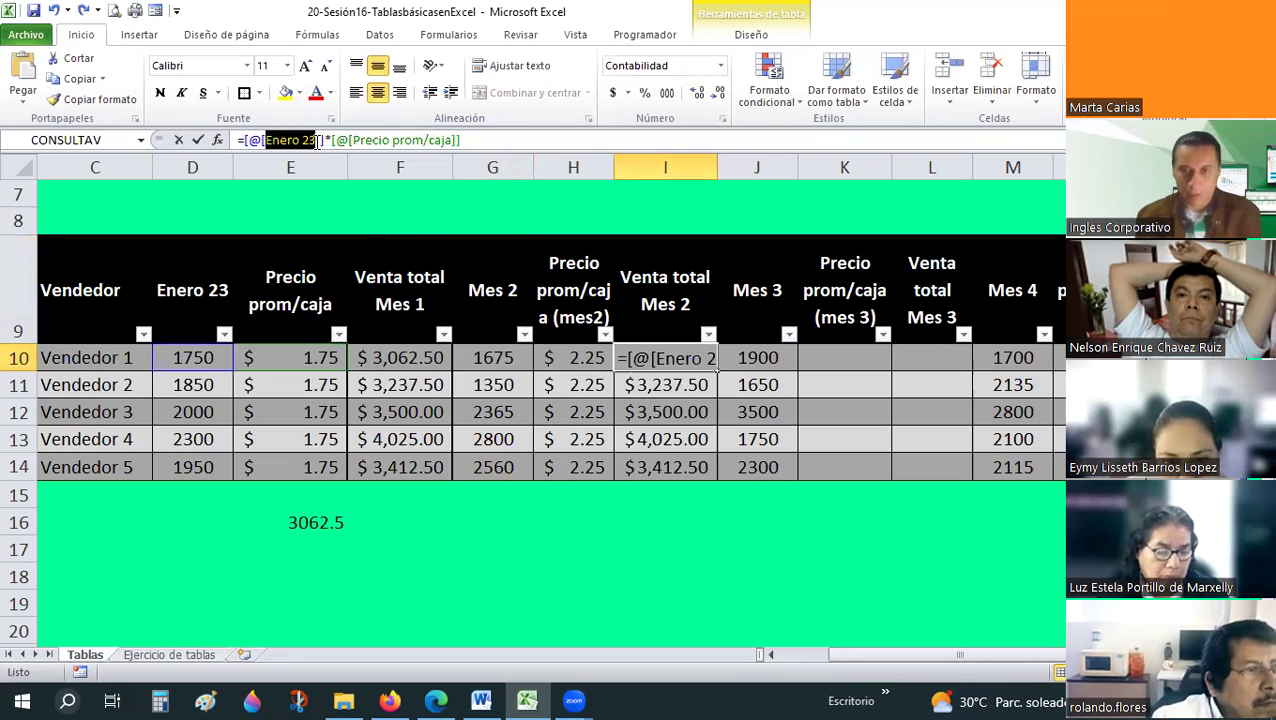
{"action": "type", "text": "Mes 2"}
{"action": "key", "text": "Return"}
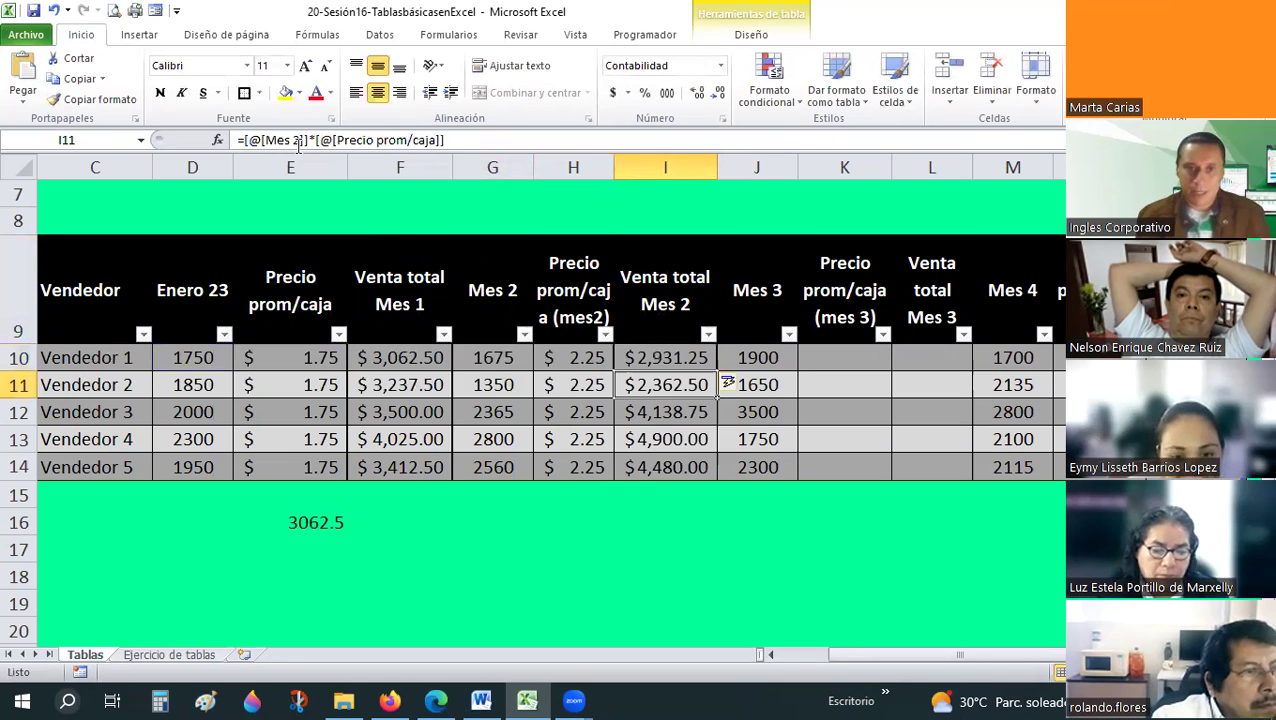
- Change the formula's price reference from Precio prom/caja to Precio prom/caja (mes2)
{"action": "key", "text": "Up"}
{"action": "key", "text": "Up"}
{"action": "key", "text": "Left"}
{"action": "left_click", "coordinate": [238, 140]}
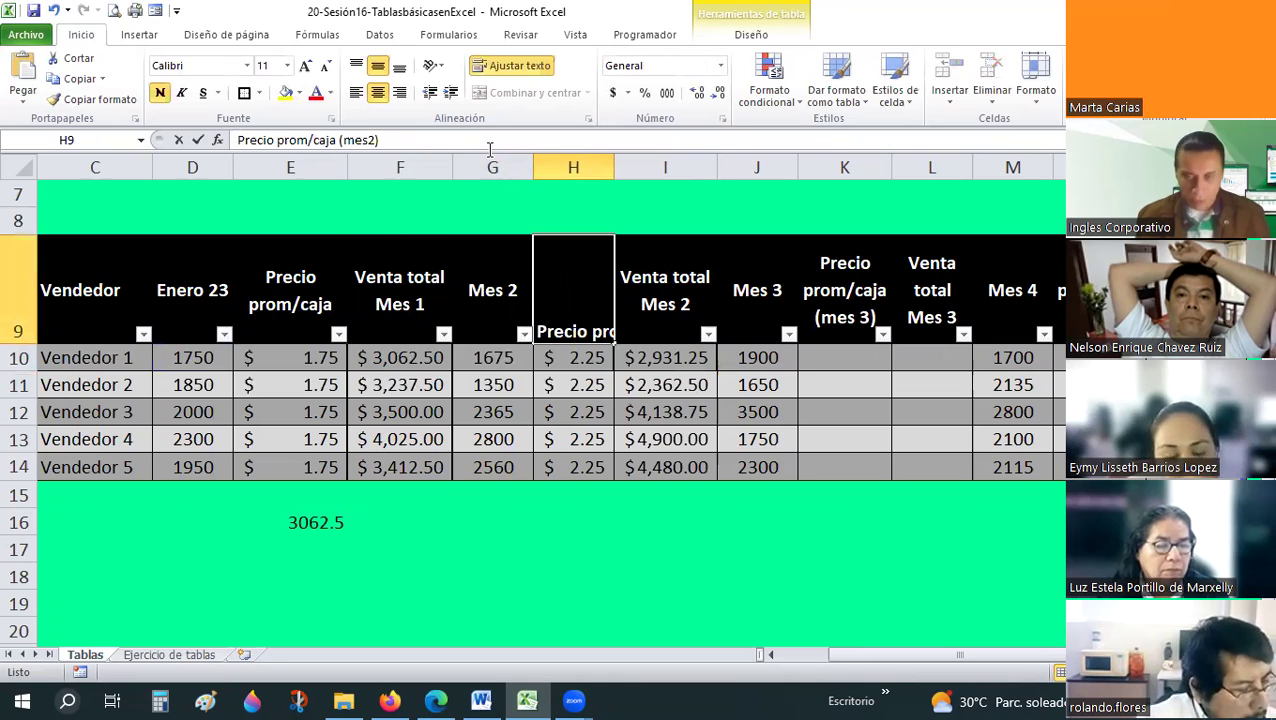
{"action": "key", "text": "Escape"}
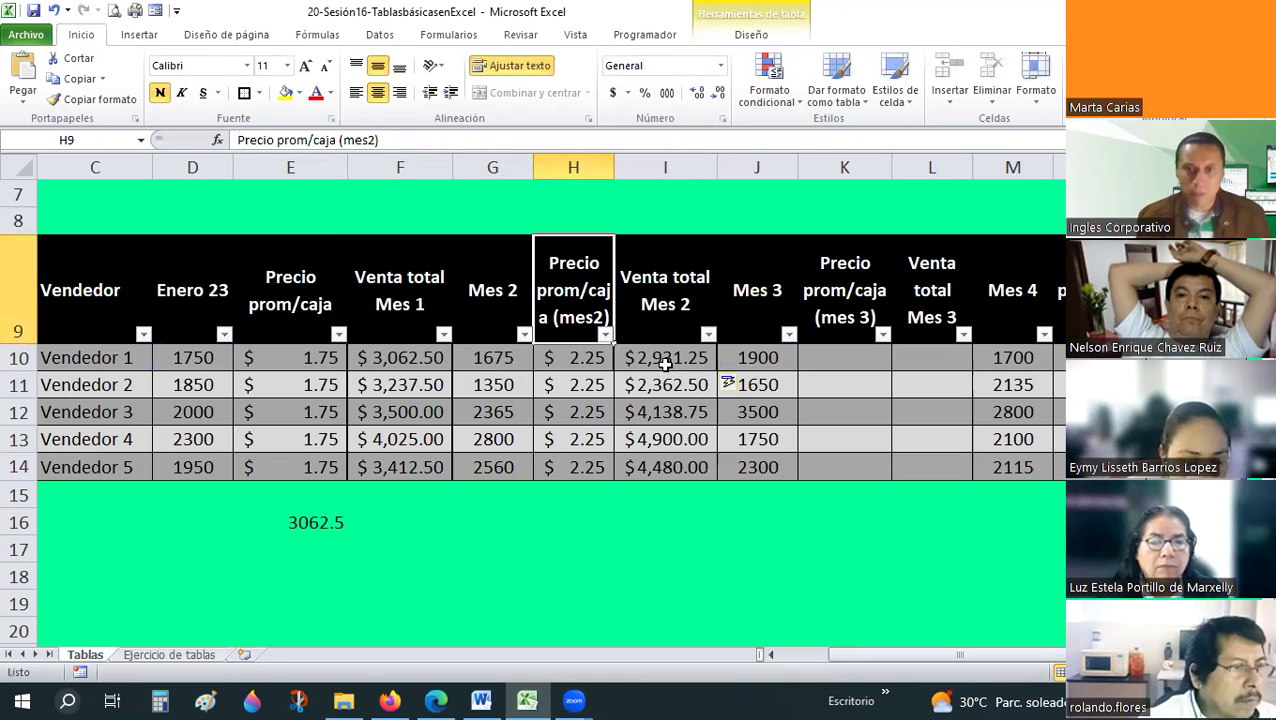
{"action": "left_click", "coordinate": [665, 365]}
{"action": "left_click", "coordinate": [338, 140]}
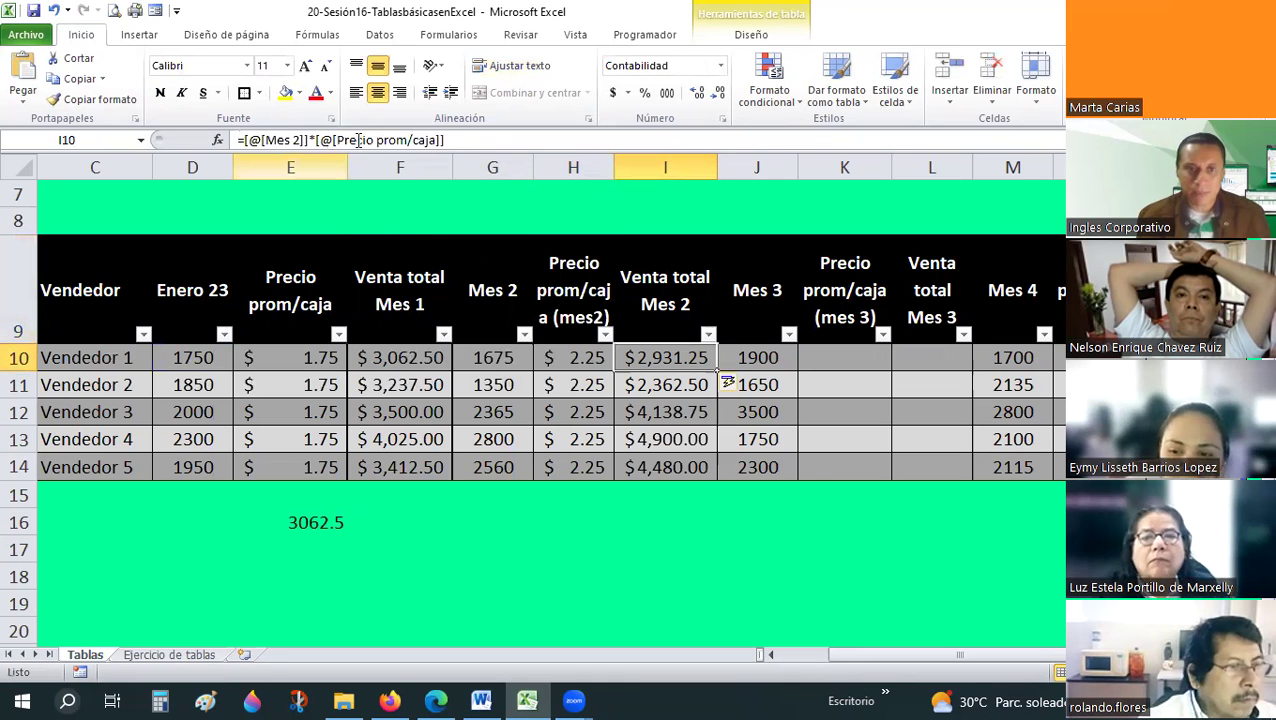
{"action": "left_click_drag", "start_coordinate": [338, 140], "coordinate": [435, 141]}
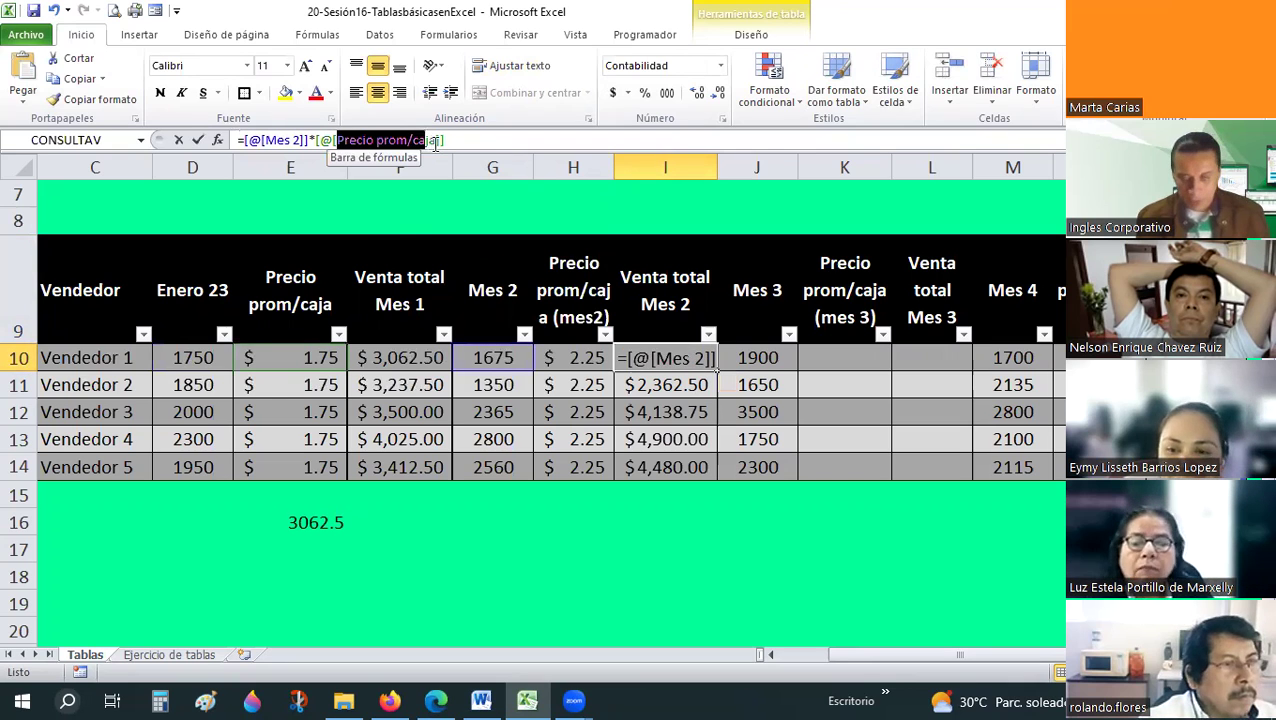
{"action": "left_click", "coordinate": [573, 358]}
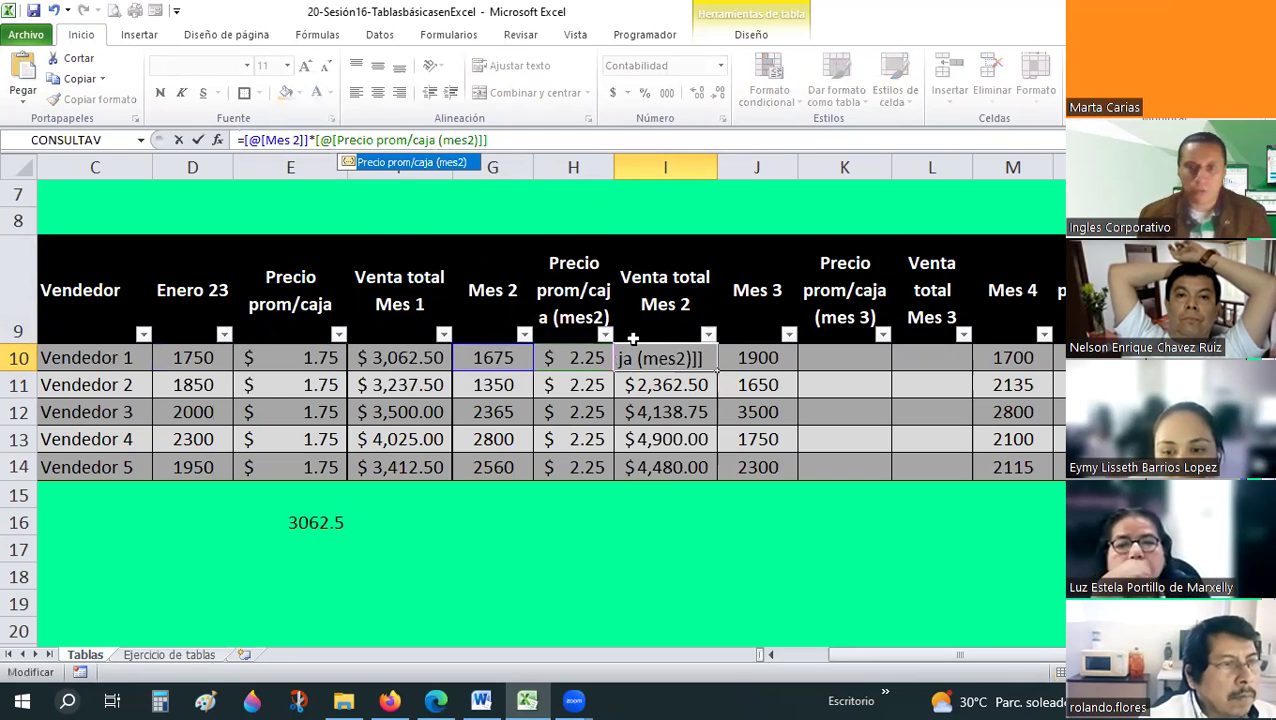
{"action": "key", "text": "Return"}
{"action": "key", "text": "Up"}
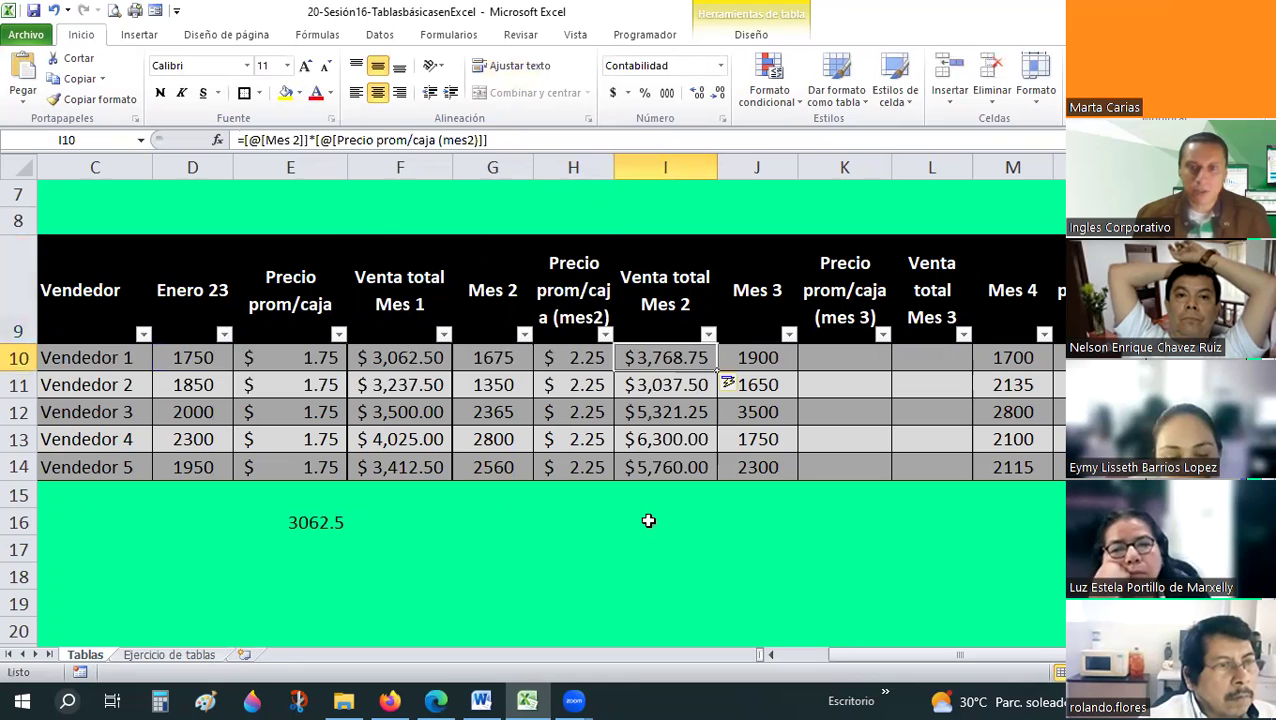
- Run a 2.25 × 1675 check below the table, then clear the row-16 check values
{"action": "left_click", "coordinate": [648, 521]}
{"action": "type", "text": "+2.25*1"}
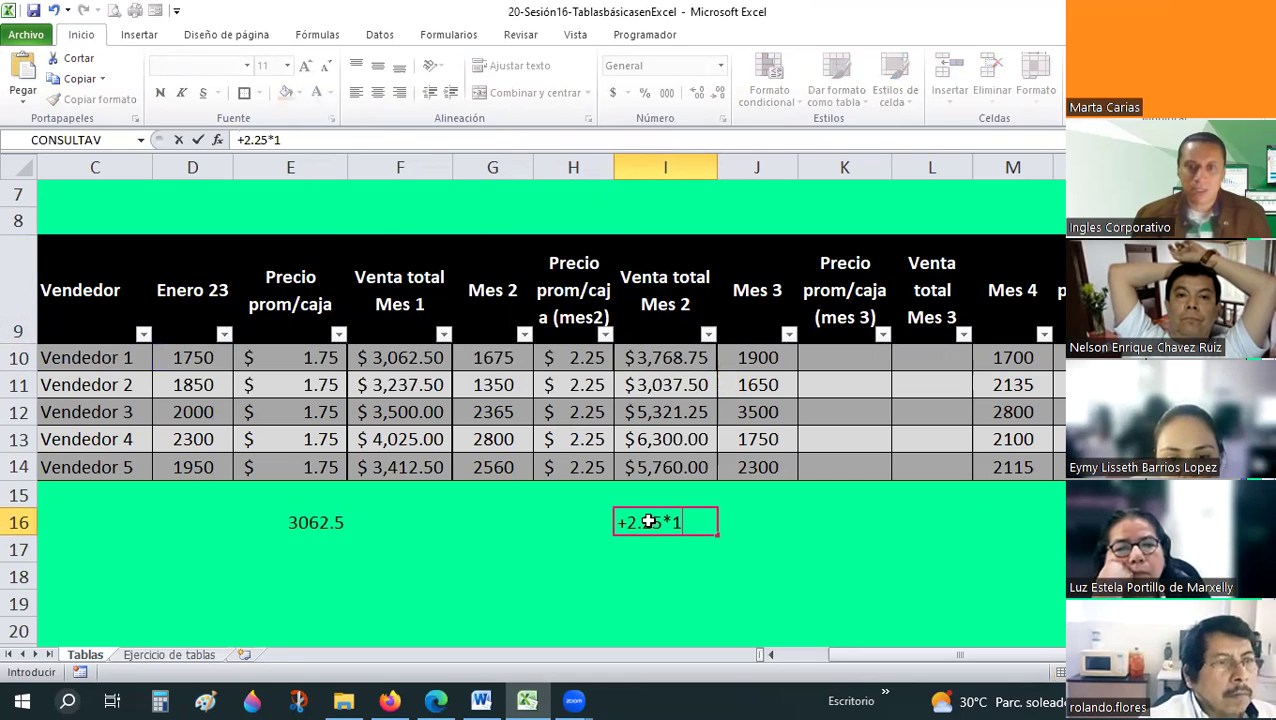
{"action": "key", "text": "Return"}
{"action": "key", "text": "Up"}
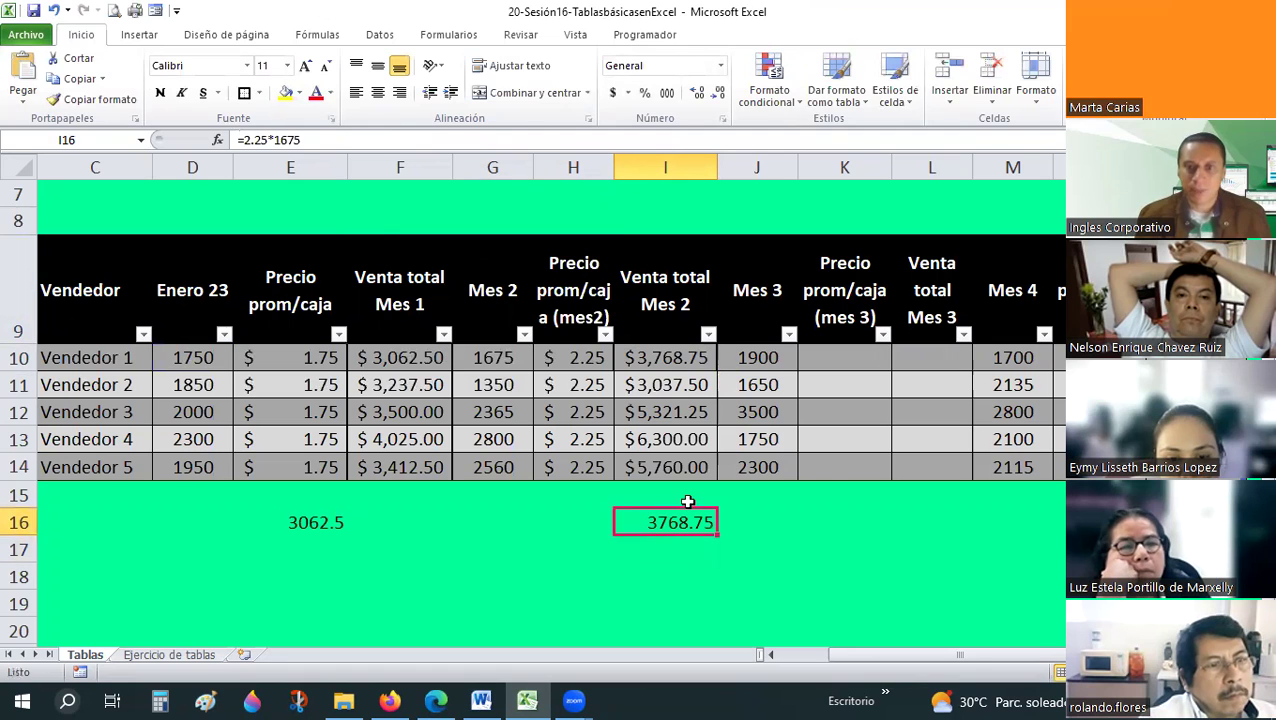
{"action": "left_click_drag", "start_coordinate": [265, 529], "coordinate": [698, 535]}
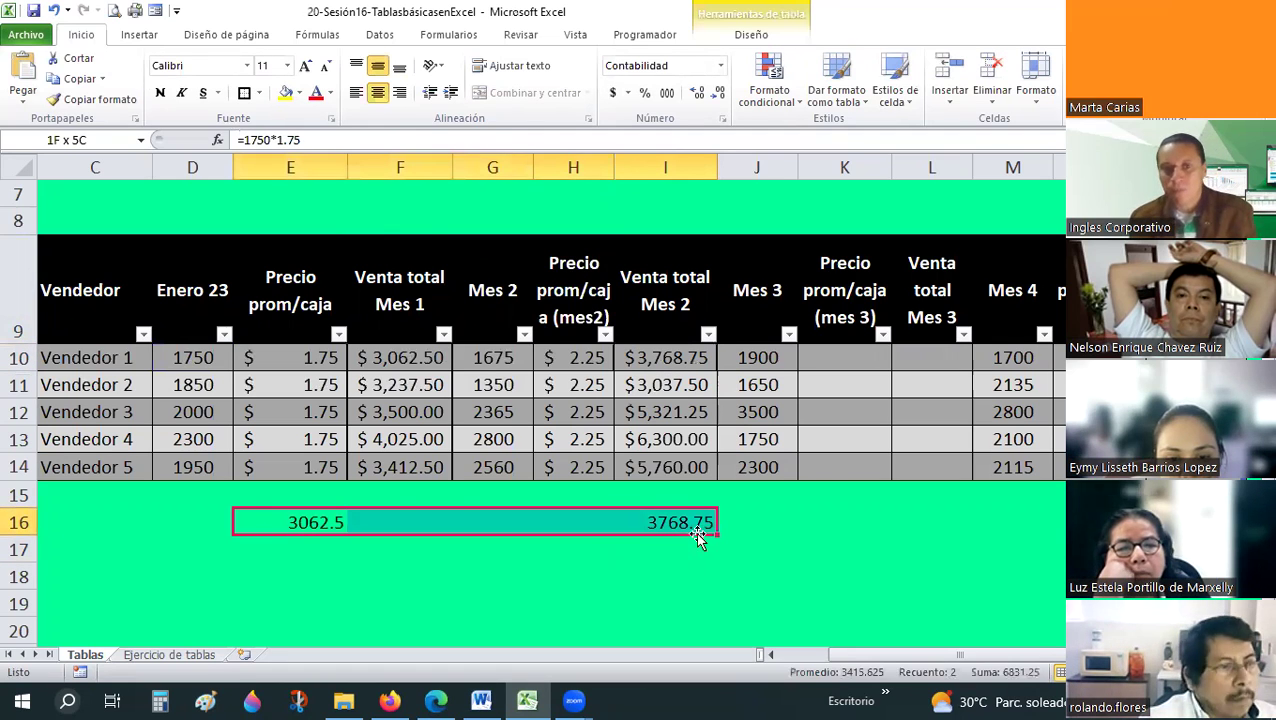
{"action": "key", "text": "Delete"}
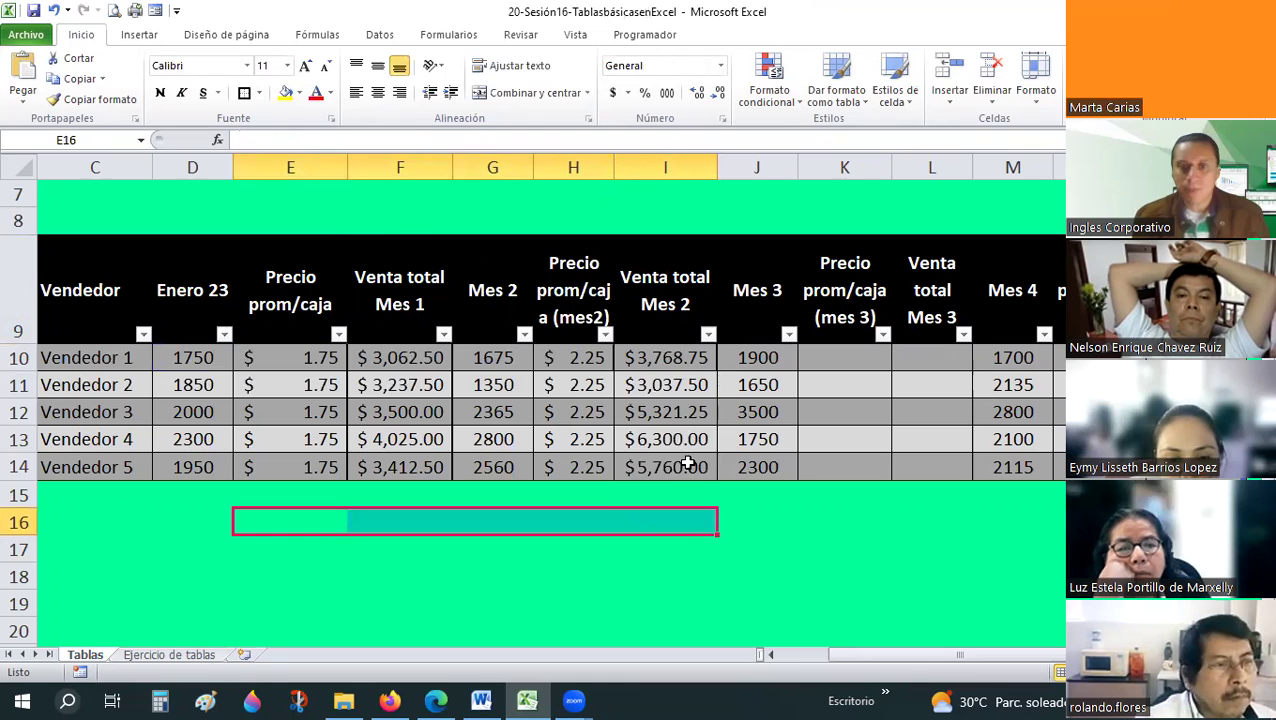
{"action": "left_click_drag", "start_coordinate": [686, 357], "coordinate": [688, 466]}
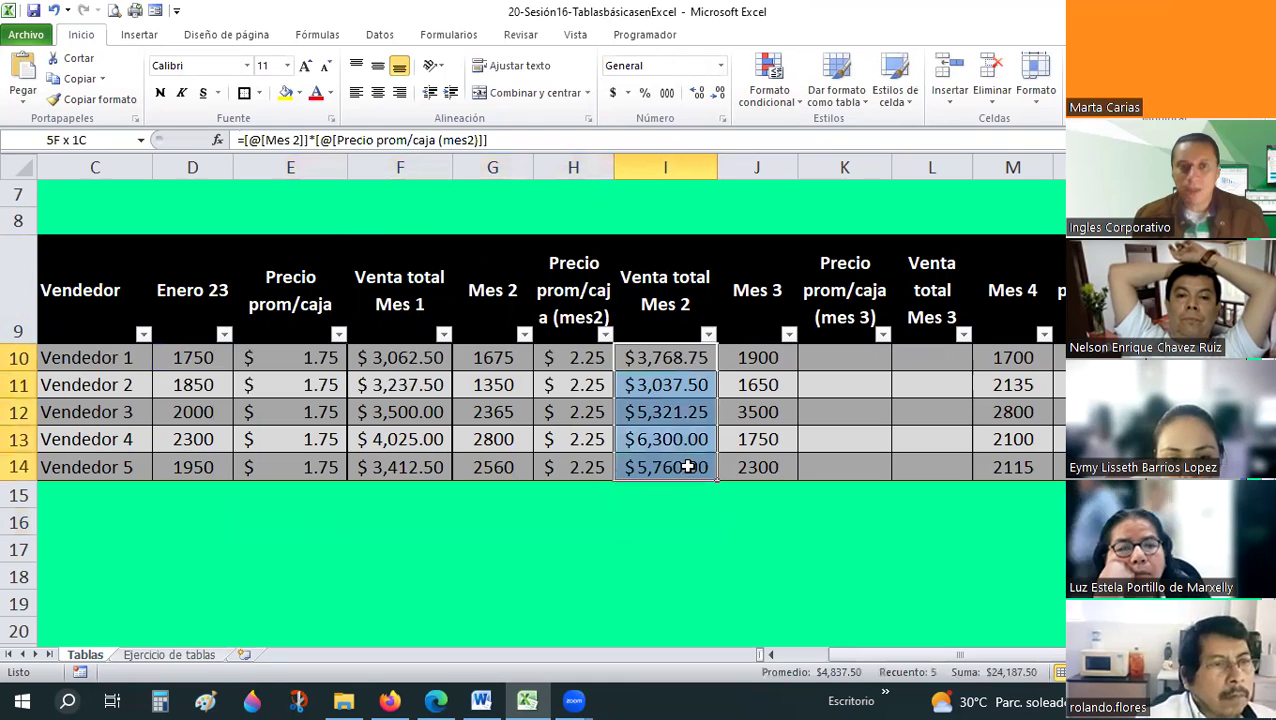
- Make the Venta total Mes 2 amounts bold
{"action": "left_click", "coordinate": [160, 92]}
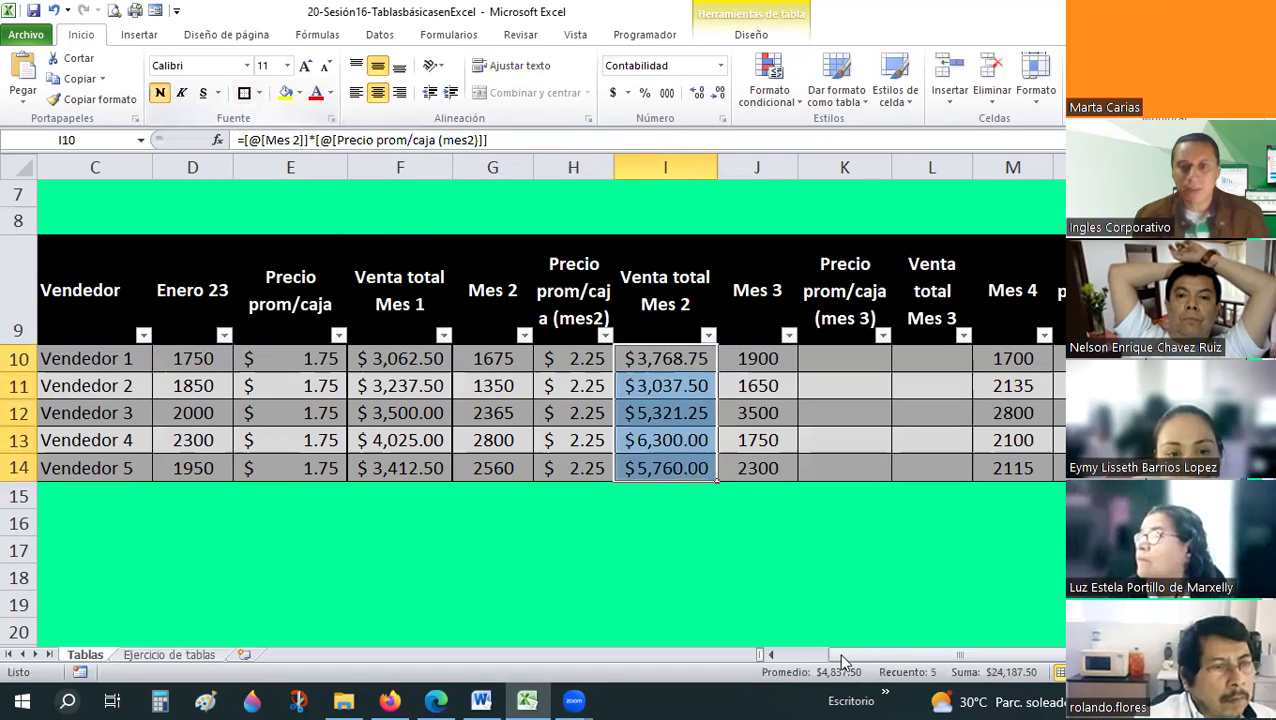
{"action": "left_click_drag", "start_coordinate": [850, 654], "coordinate": [940, 654]}
{"action": "left_click", "coordinate": [719, 364]}
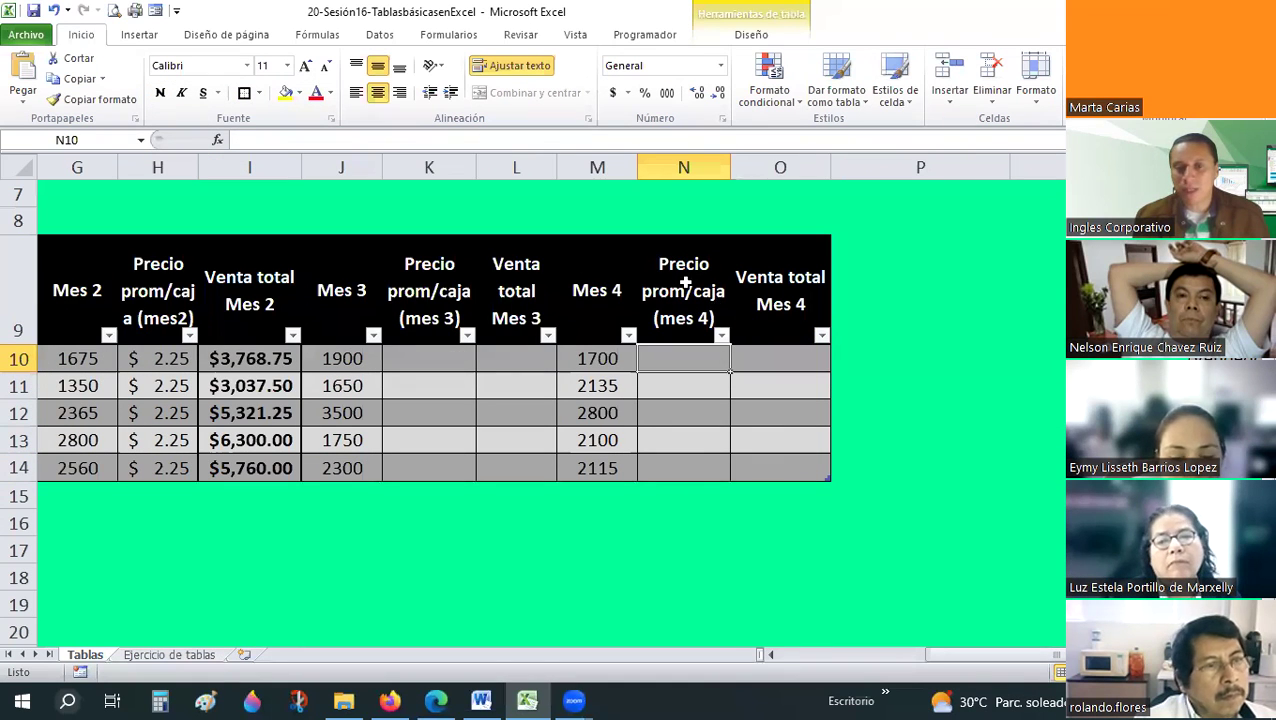
{"action": "left_click", "coordinate": [698, 440]}
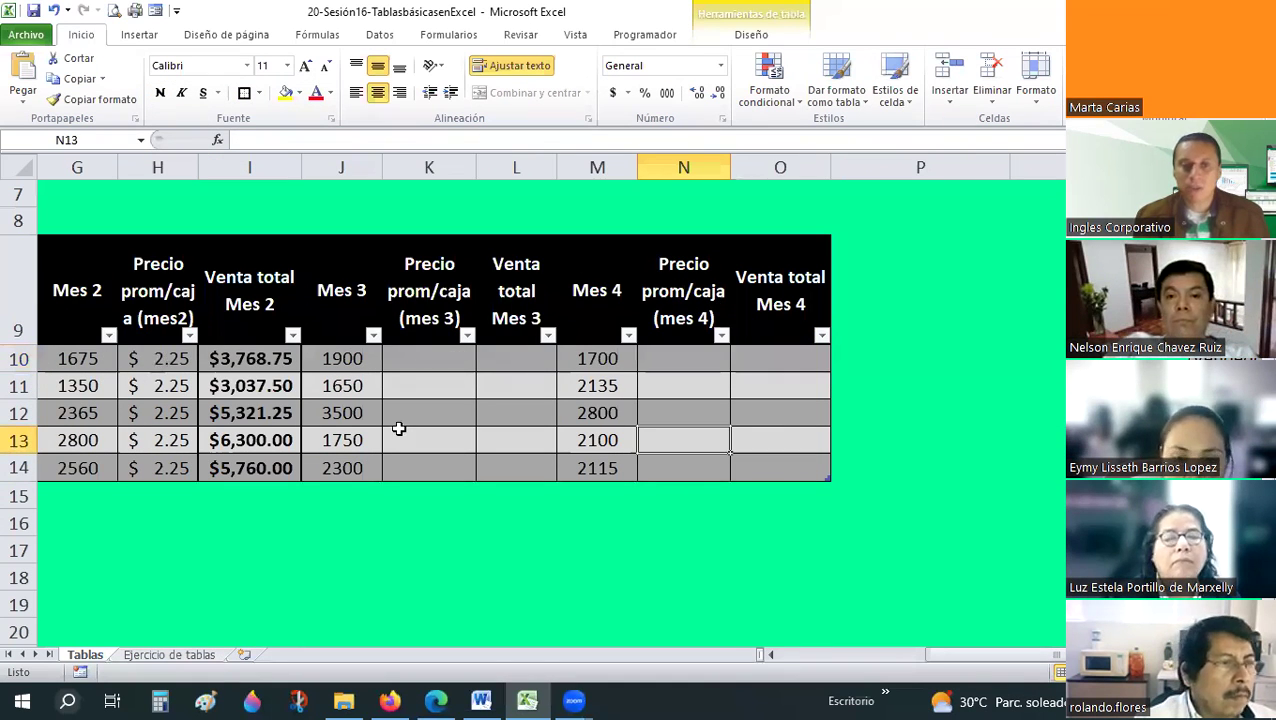
- Enter $3.75 in K10 in accounting format and fill it down to K14
{"action": "left_click", "coordinate": [430, 365]}
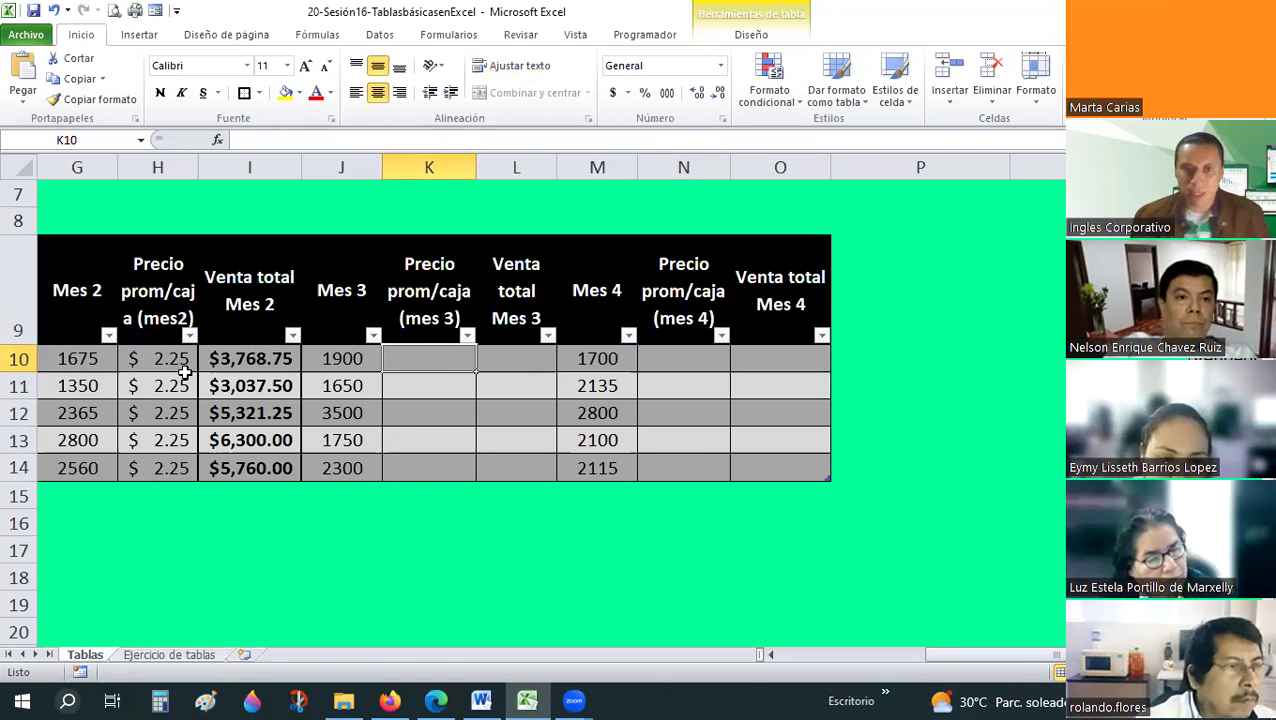
{"action": "type", "text": "3.75"}
{"action": "key", "text": "Return"}
{"action": "type", "text": "3.7"}
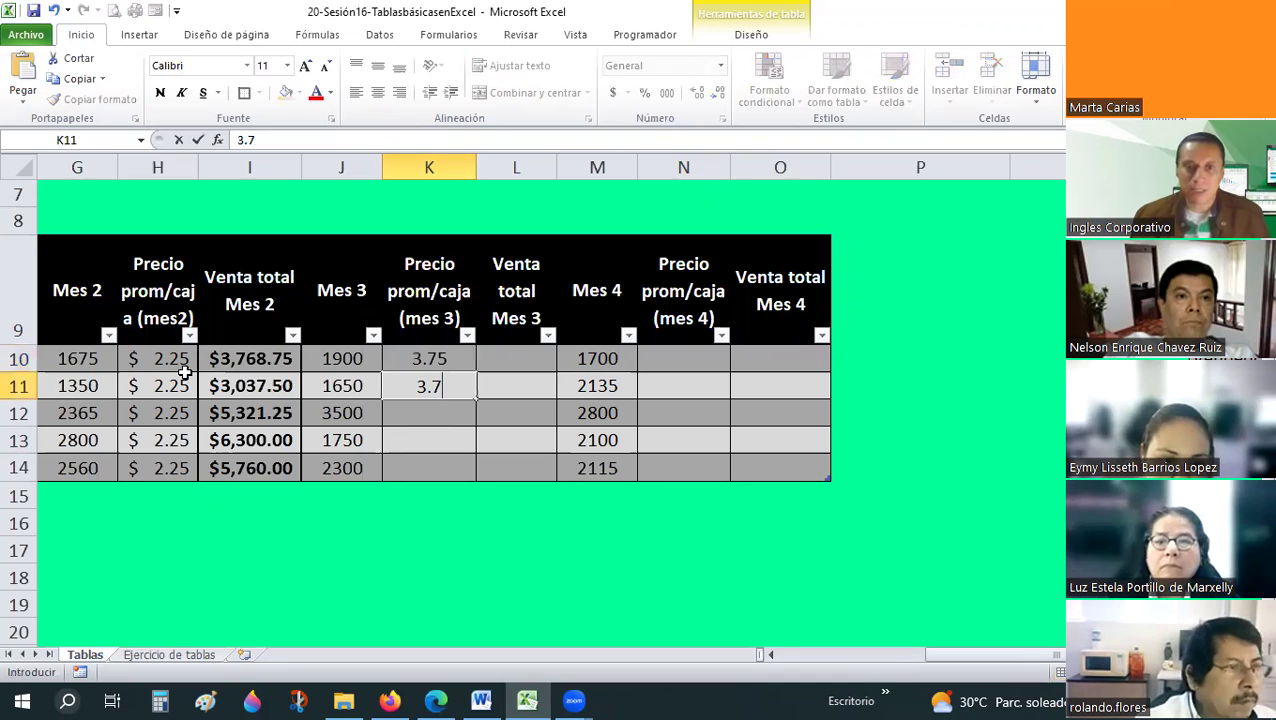
{"action": "key", "text": "Escape"}
{"action": "key", "text": "Up"}
{"action": "left_click", "coordinate": [455, 359]}
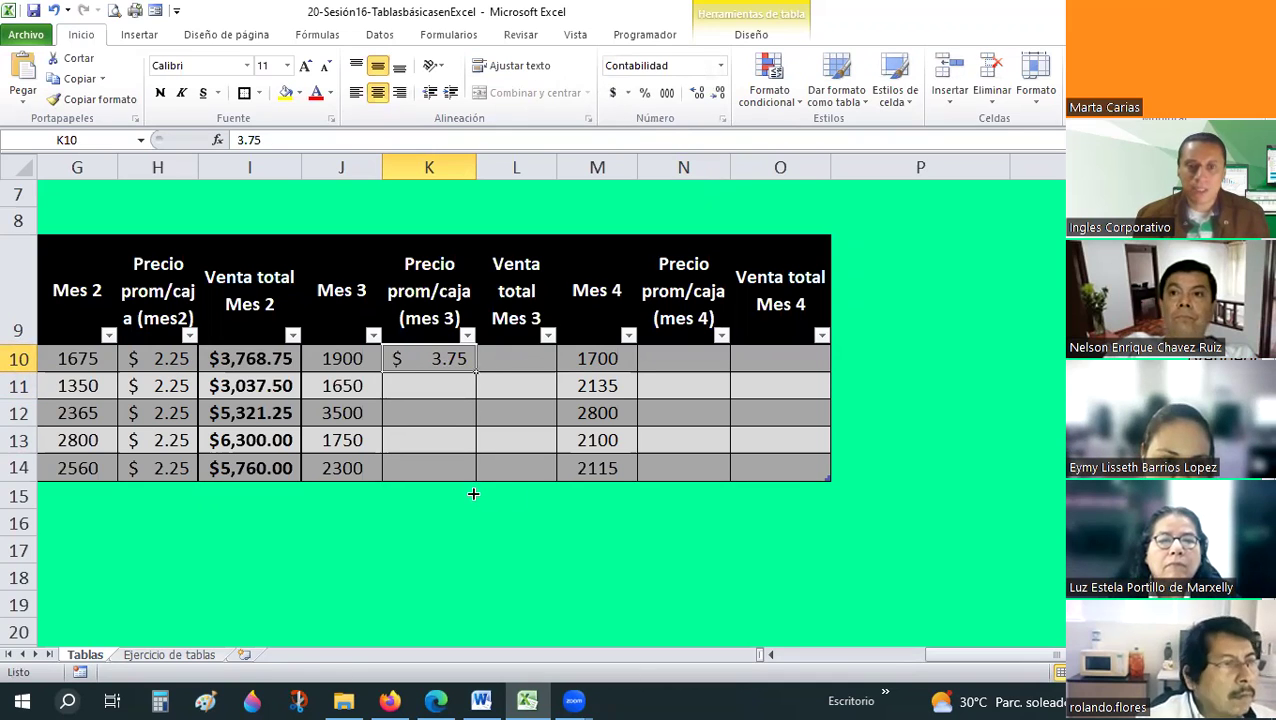
{"action": "left_click_drag", "start_coordinate": [473, 494], "coordinate": [471, 493]}
- Enter 4.25 as the Mes 4 price in N10 in accounting format
{"action": "left_click", "coordinate": [727, 366]}
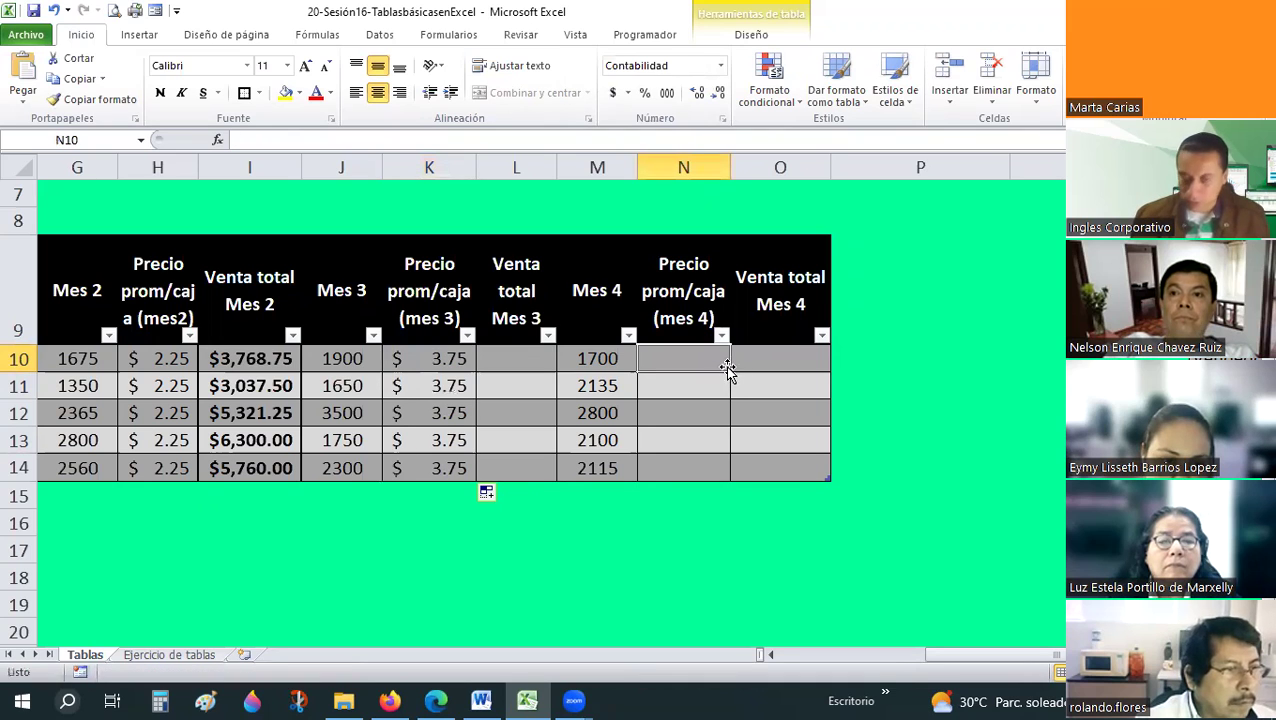
{"action": "type", "text": "4.25"}
{"action": "key", "text": "Return"}
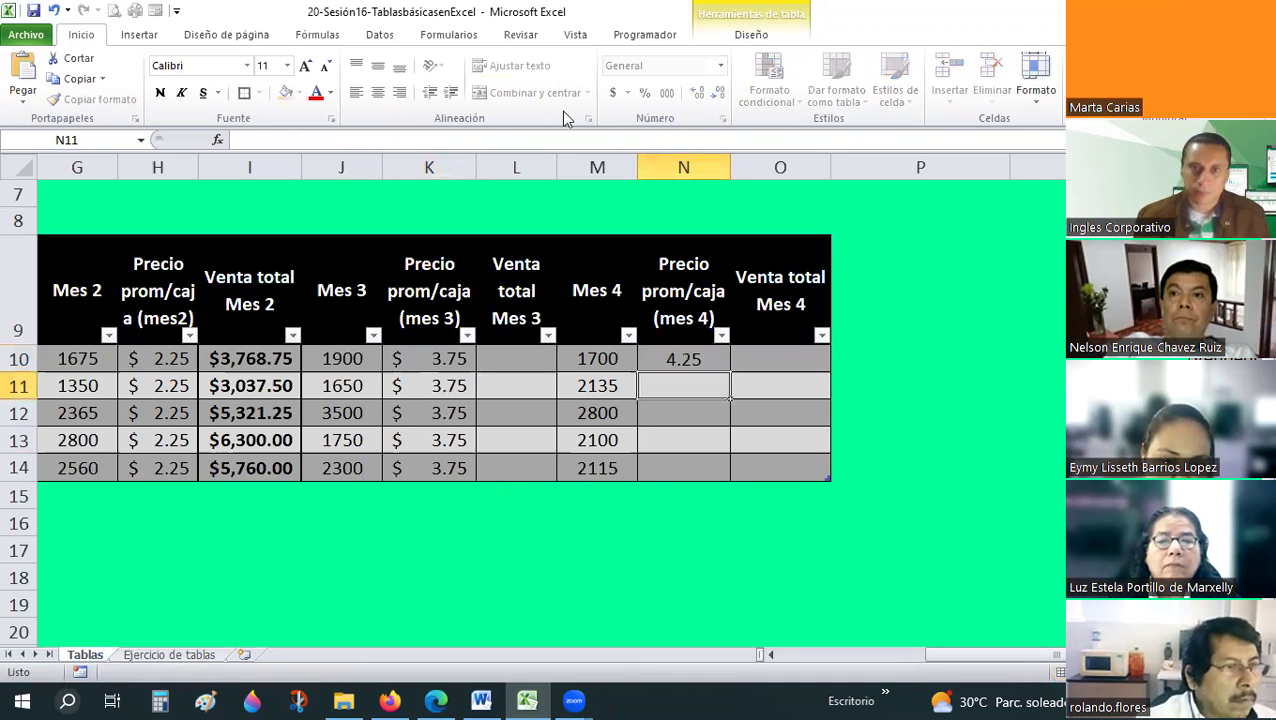
{"action": "key", "text": "Up"}
{"action": "left_click", "coordinate": [728, 362]}
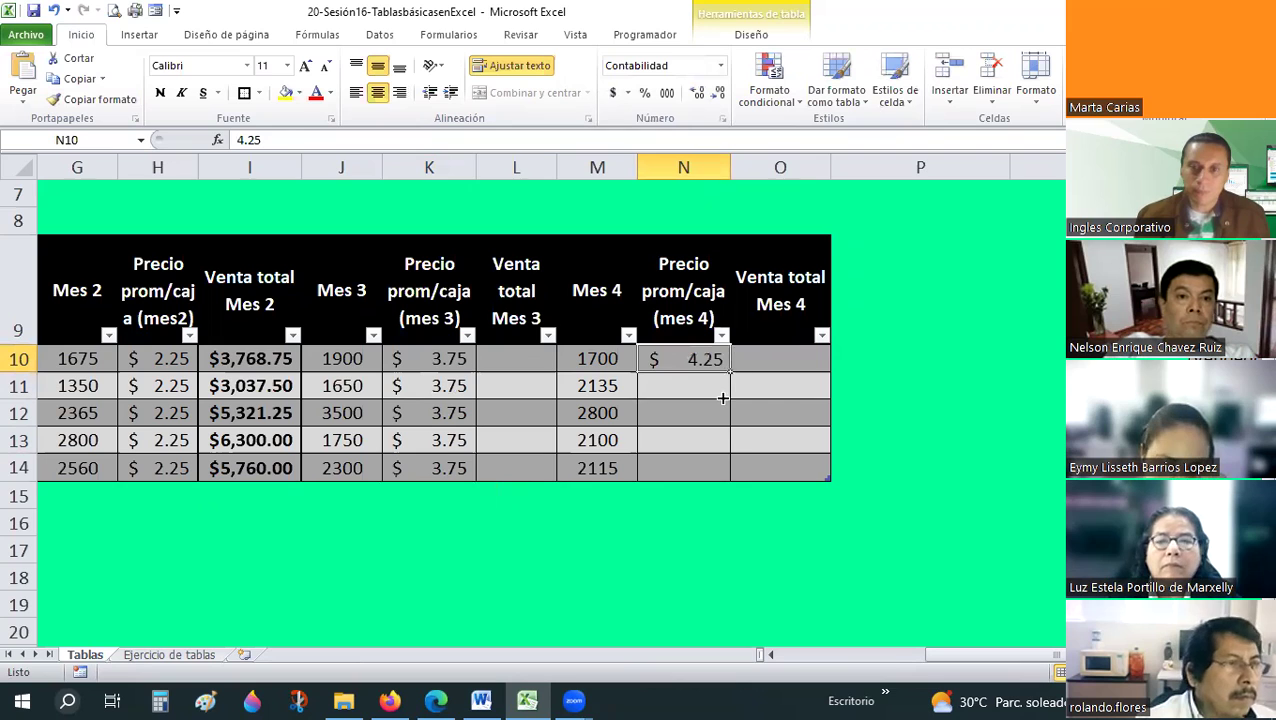
- Set Venta total Mes 3 to Mes 3 times its price per box, in accounting format, and widen column L
{"action": "left_click", "coordinate": [537, 364]}
{"action": "type", "text": "="}
{"action": "key", "text": "Left"}
{"action": "key", "text": "Left"}
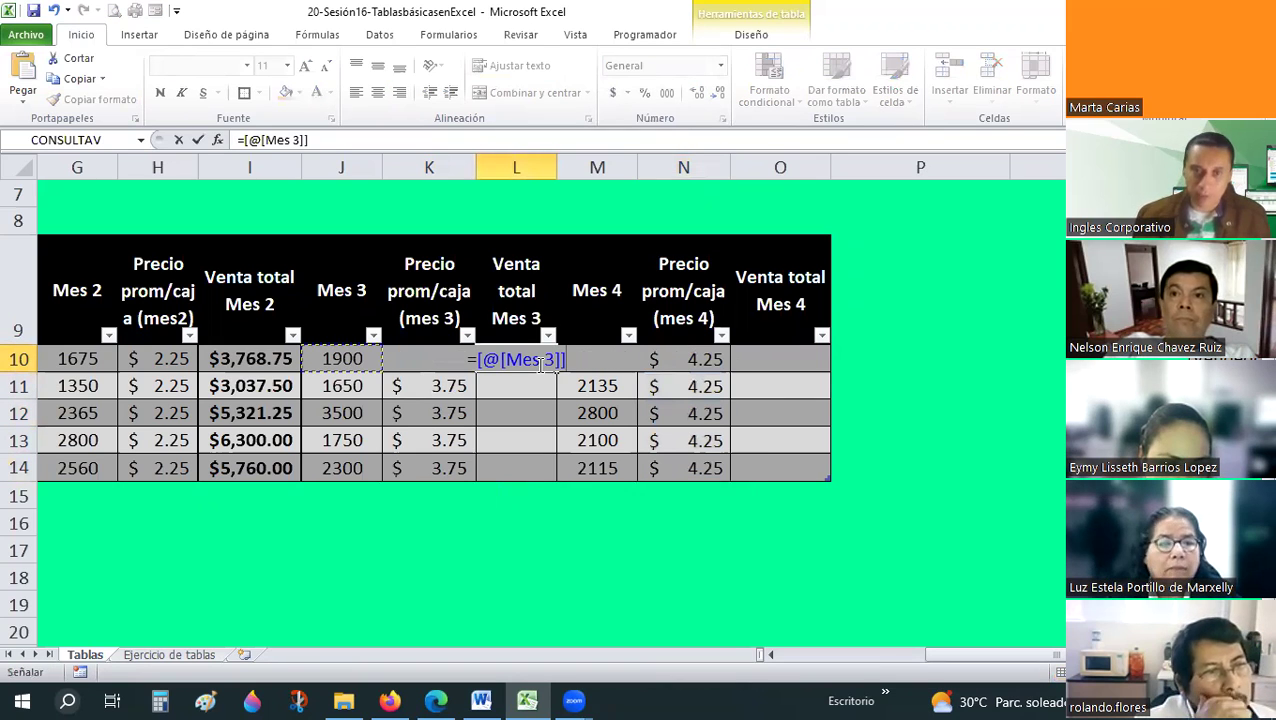
{"action": "type", "text": "*"}
{"action": "key", "text": "Left"}
{"action": "key", "text": "Return"}
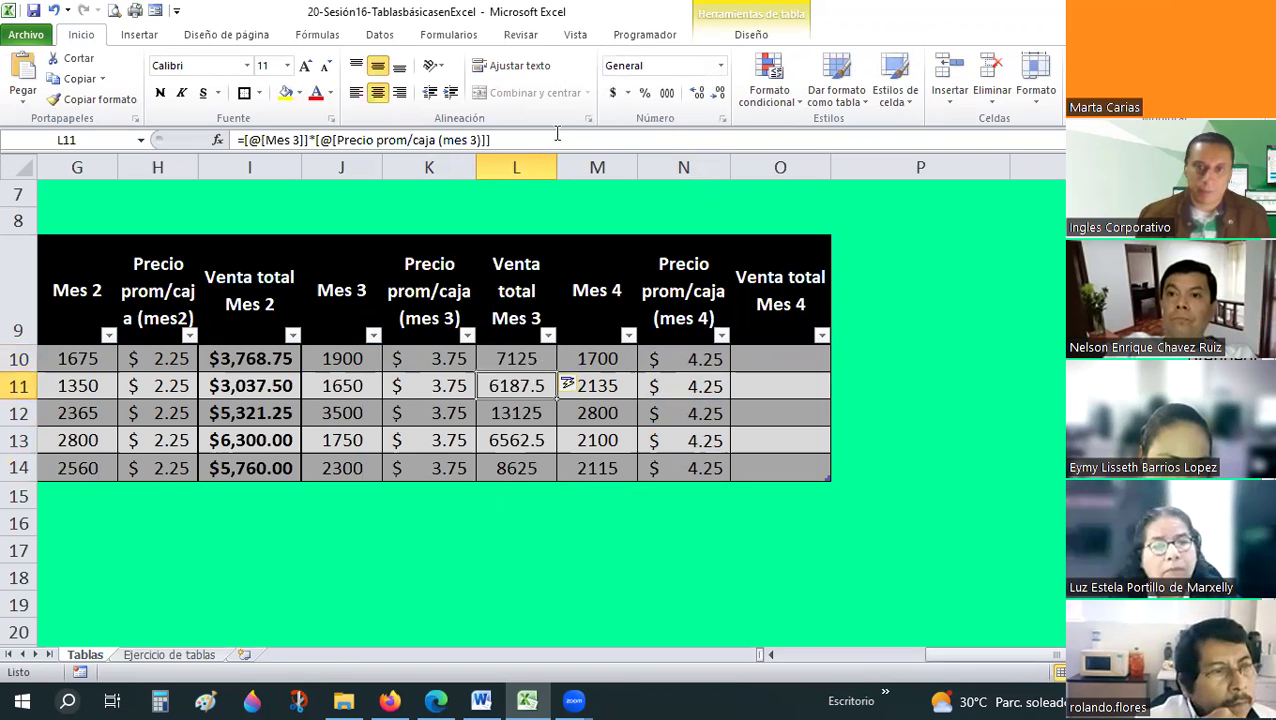
{"action": "left_click_drag", "start_coordinate": [537, 364], "coordinate": [520, 468]}
{"action": "left_click", "coordinate": [614, 92]}
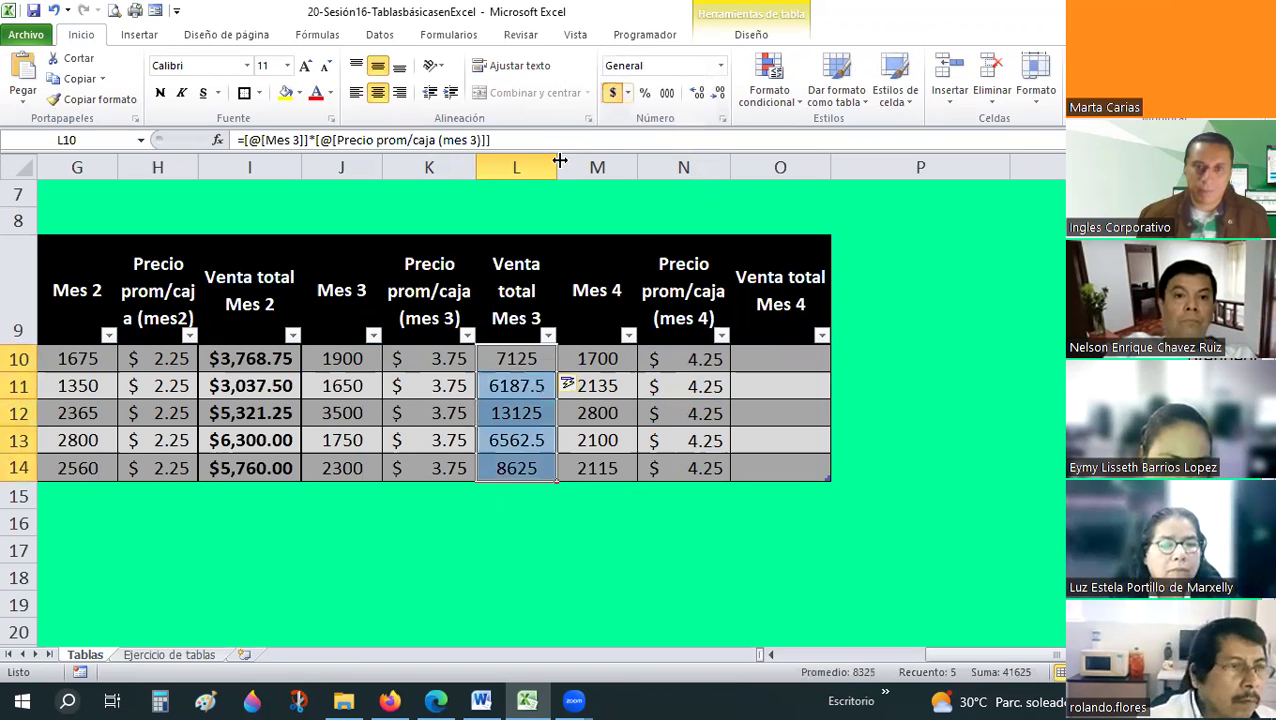
{"action": "left_click", "coordinate": [779, 350]}
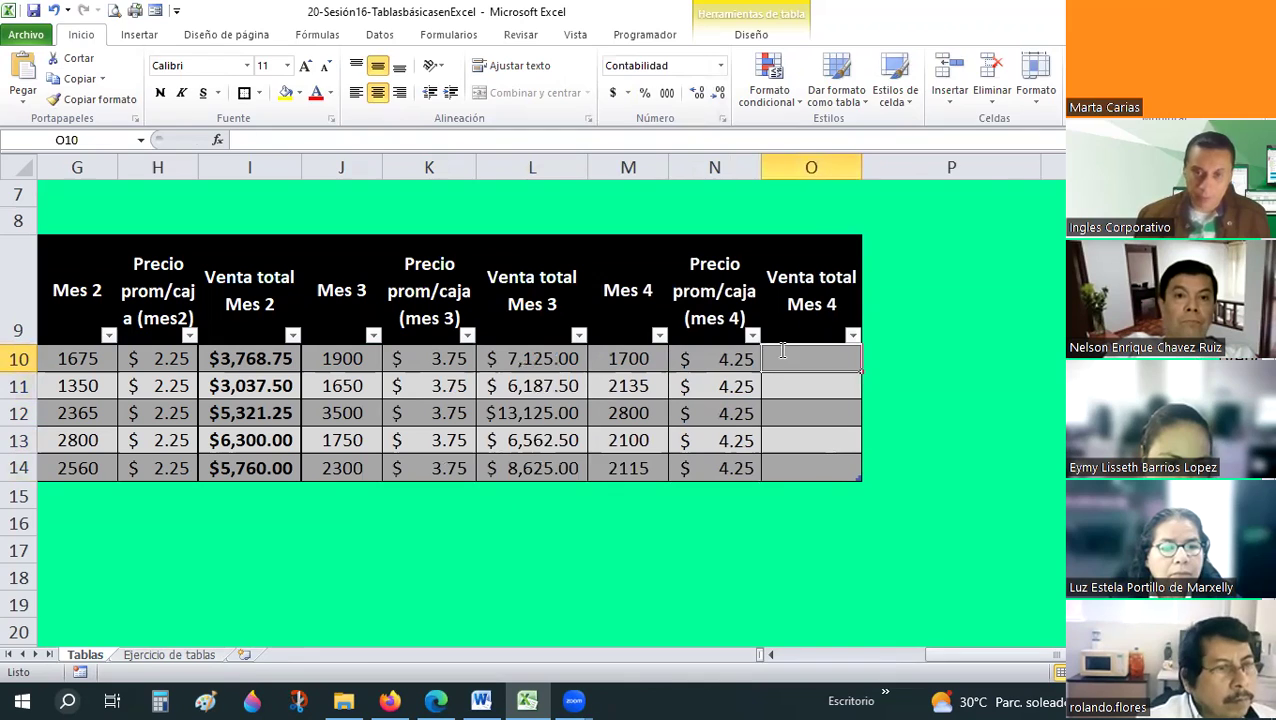
- Set Venta total Mes 4 to Mes 4 times its price per box, in accounting format
{"action": "type", "text": "="}
{"action": "key", "text": "Left"}
{"action": "key", "text": "Left"}
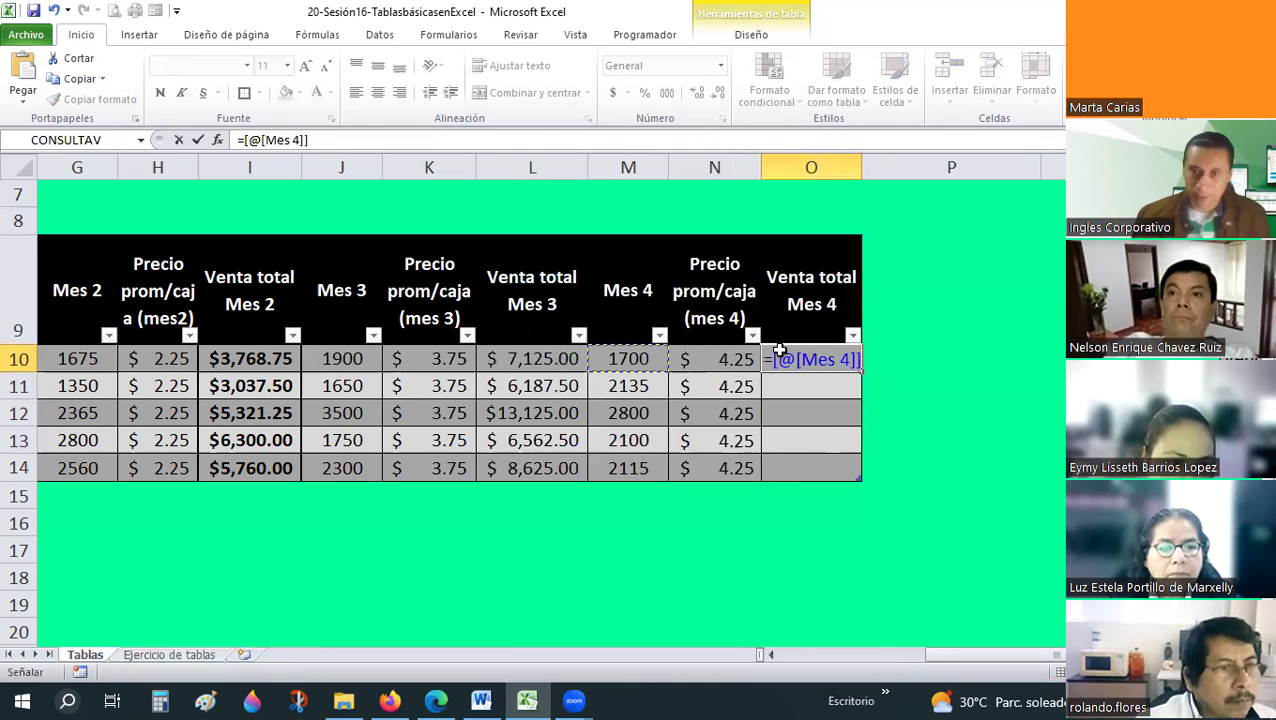
{"action": "type", "text": "*"}
{"action": "key", "text": "Left"}
{"action": "key", "text": "ctrl+Return"}
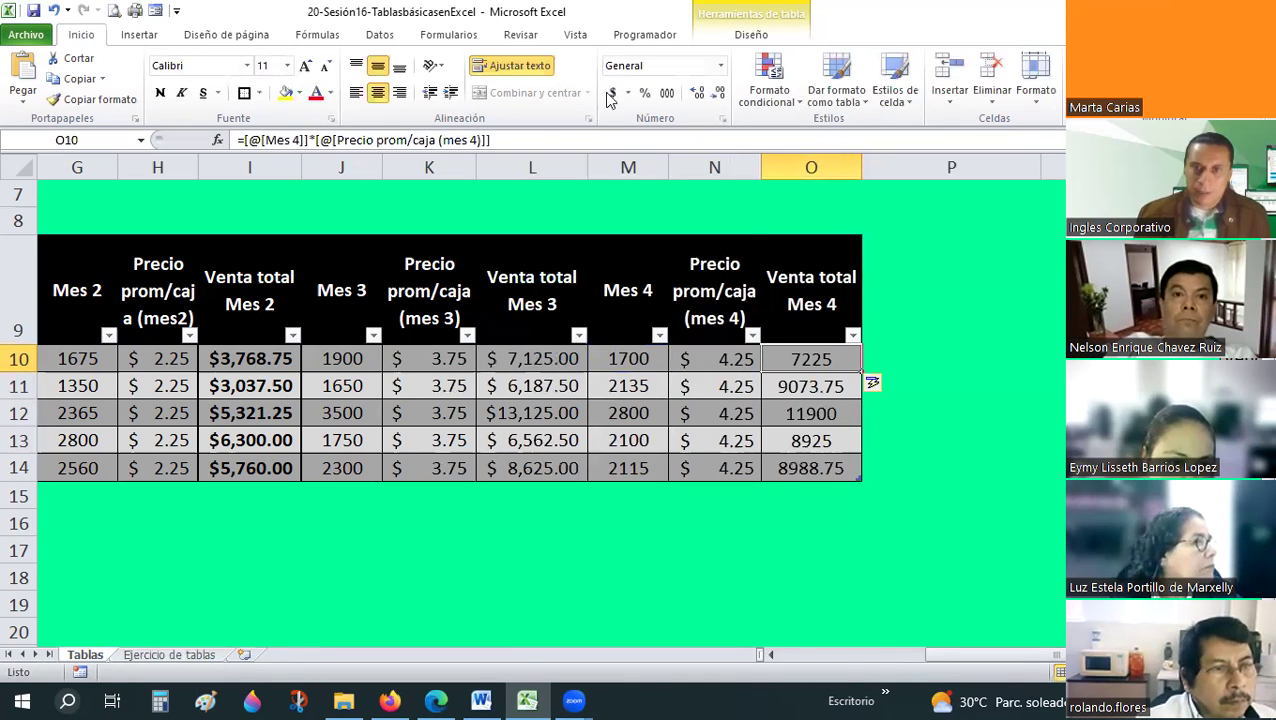
{"action": "key", "text": "ctrl+shift+Down"}
{"action": "key", "text": "ctrl+shift+4"}
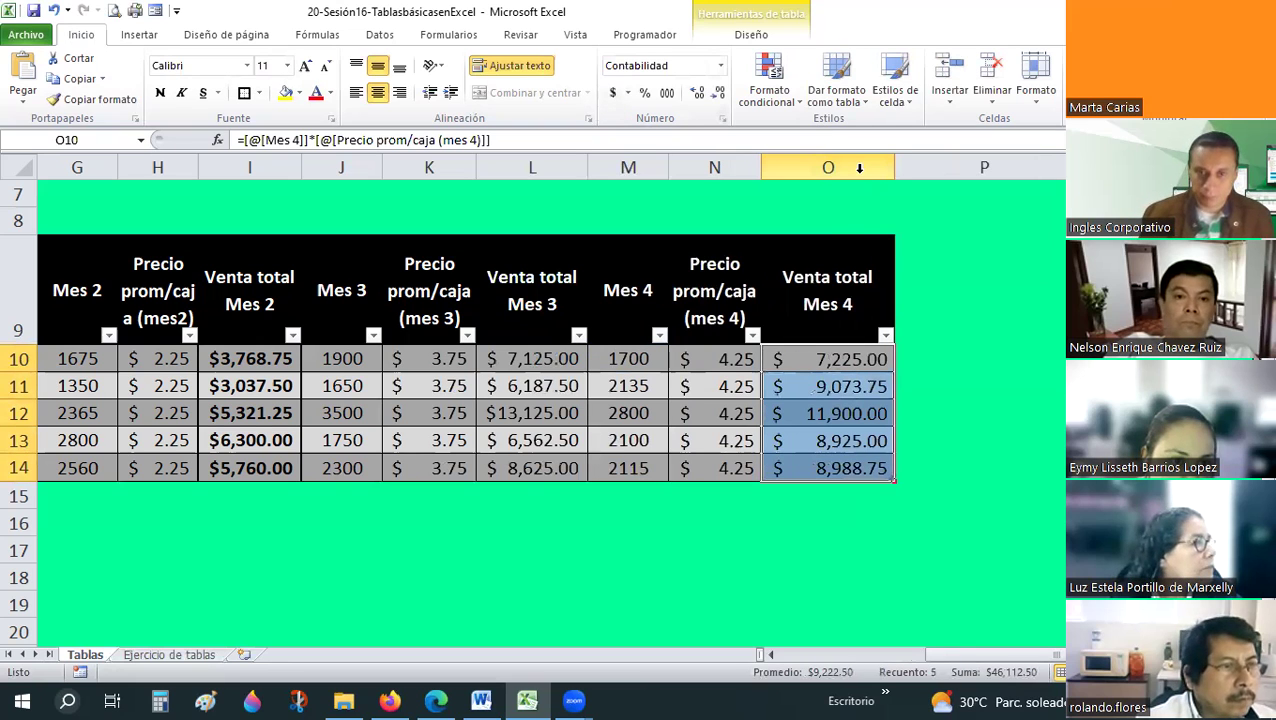
- Select the Mes 3 and Mes 4 totals, then undo a table row accidentally added below O14
{"action": "left_click", "coordinate": [510, 360]}
{"action": "key", "text": "ctrl+shift+Down"}
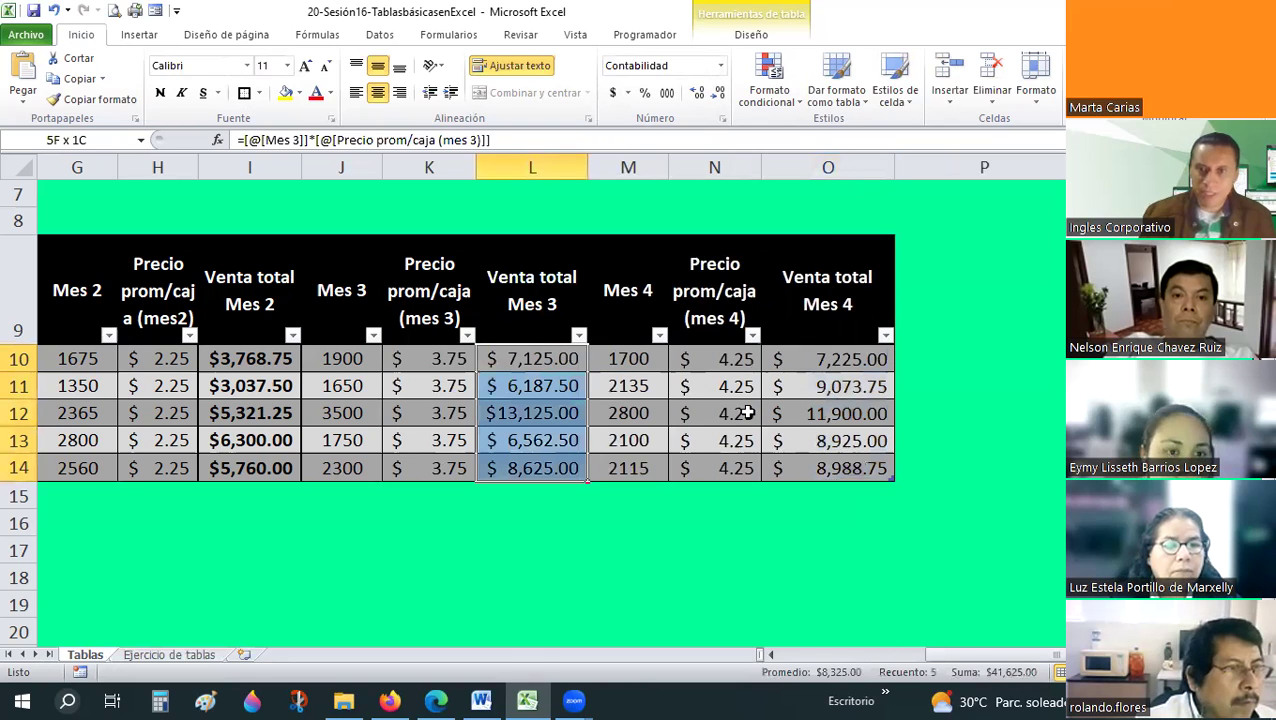
{"action": "left_click_drag", "start_coordinate": [828, 360], "coordinate": [799, 467]}
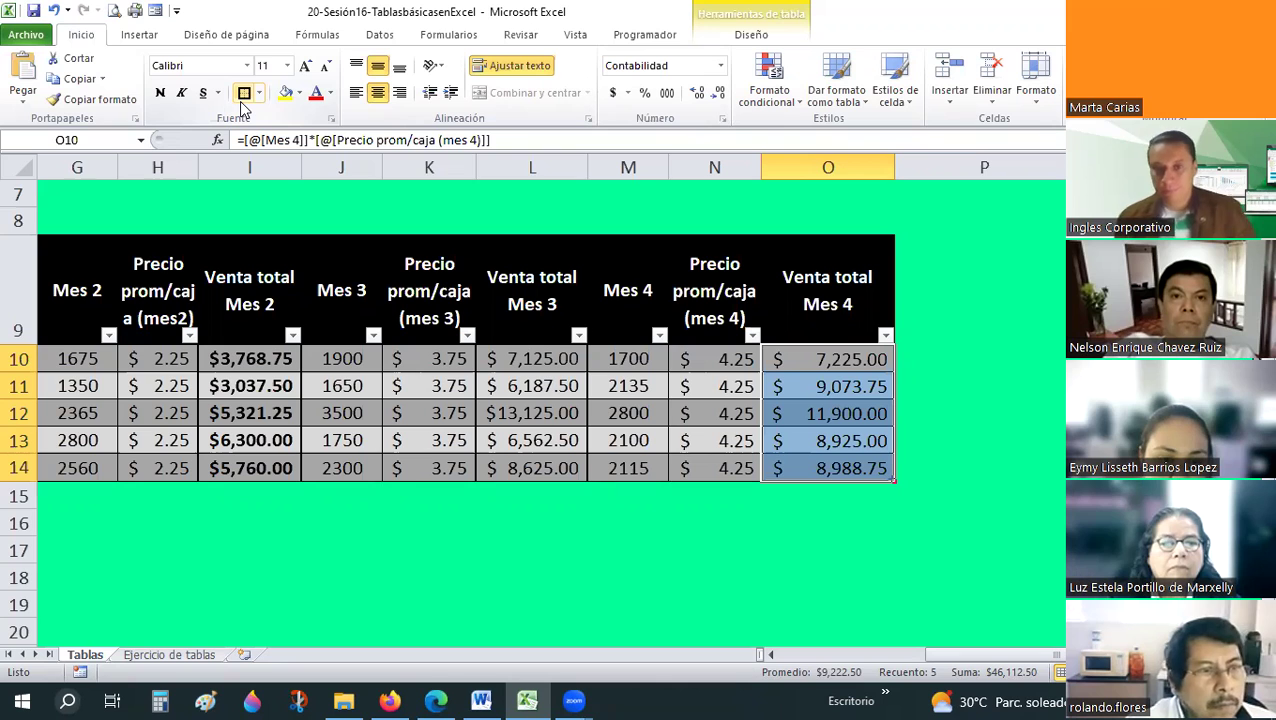
{"action": "key", "text": "Down"}
{"action": "key", "text": "Down"}
{"action": "key", "text": "Down"}
{"action": "key", "text": "Left"}
{"action": "key", "text": "Left"}
{"action": "left_click", "coordinate": [805, 465]}
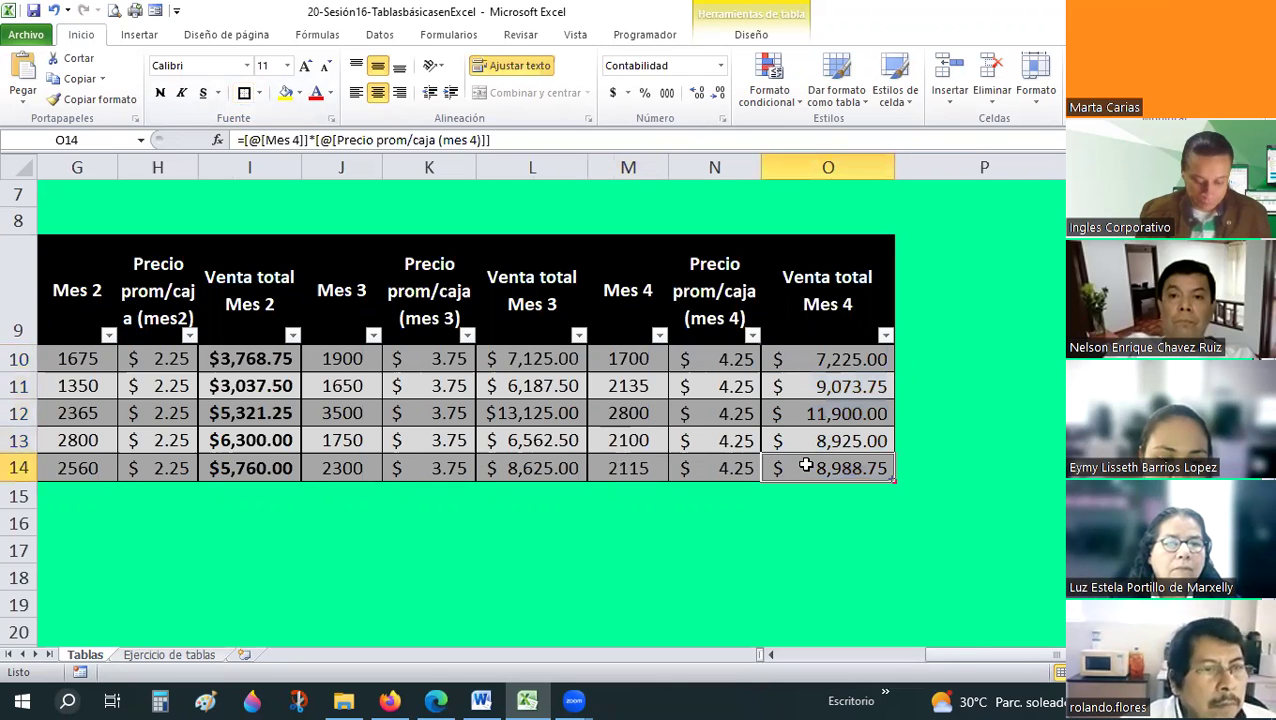
{"action": "key", "text": "Tab"}
{"action": "key", "text": "ctrl+z"}
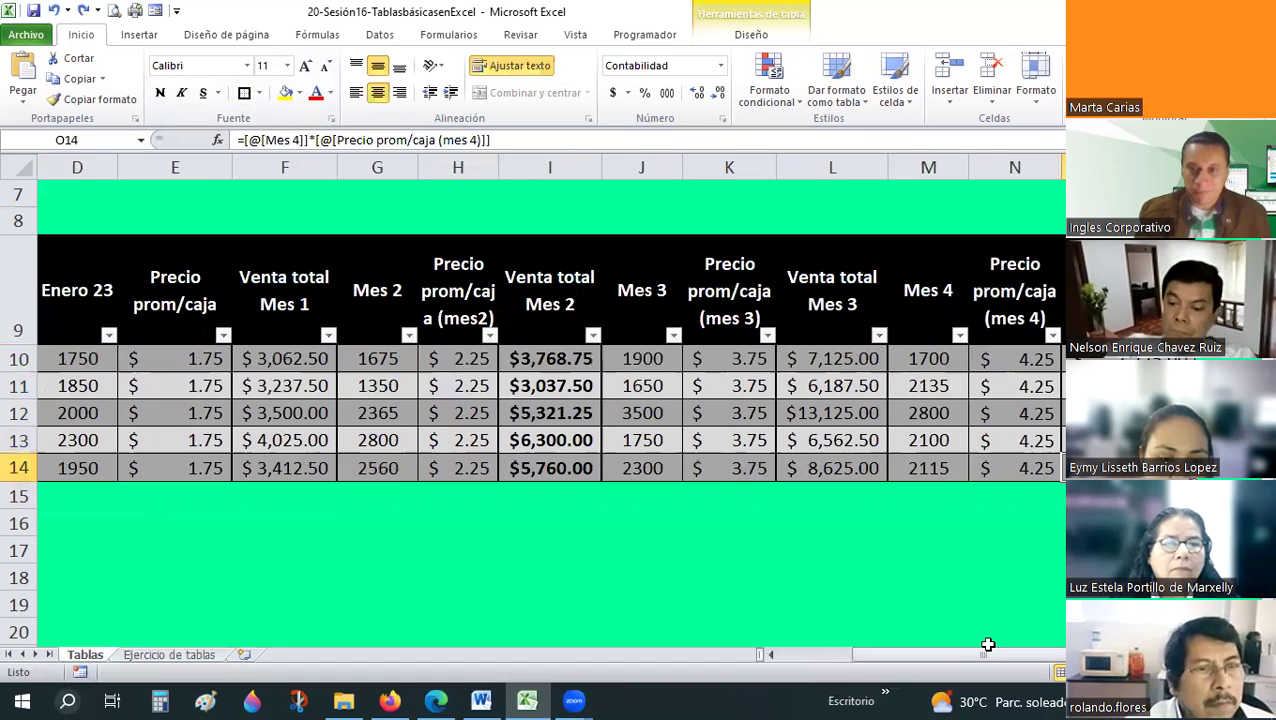
- Narrow column O and review a Mes 4 price and the Mes 2 total in I10
{"action": "left_click_drag", "start_coordinate": [888, 665], "coordinate": [925, 665]}
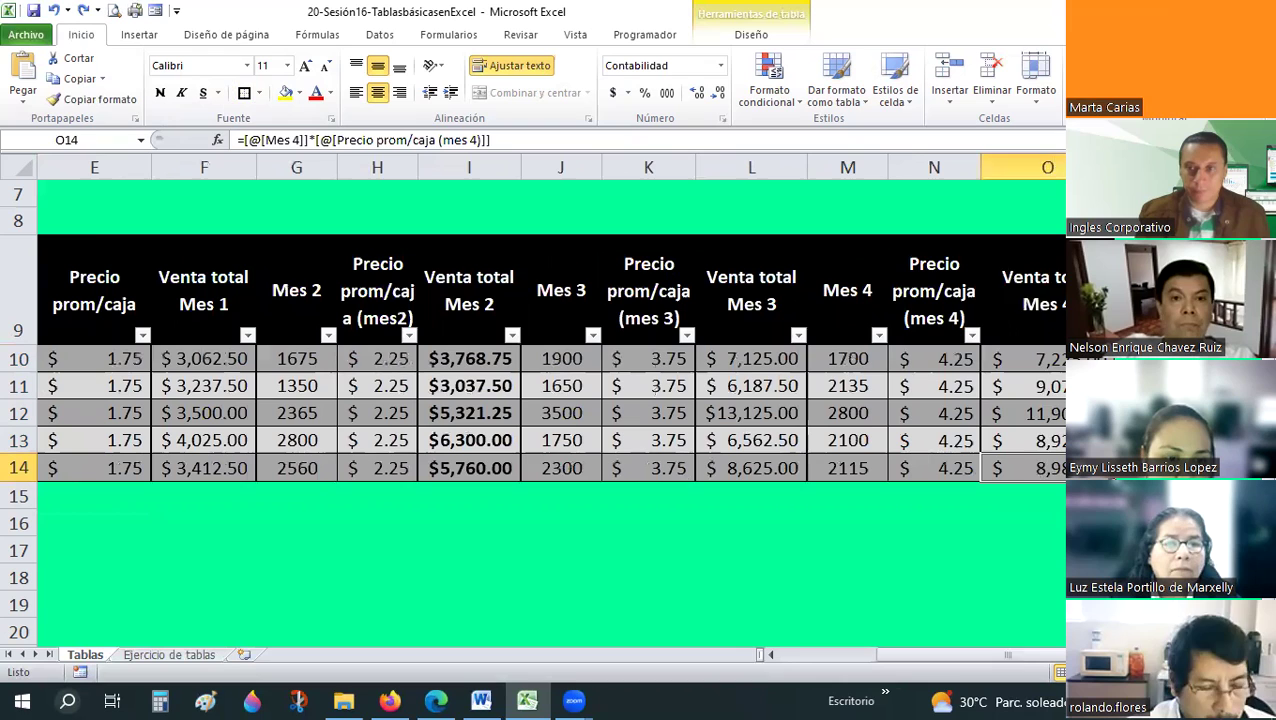
{"action": "key", "text": "ctrl+space"}
{"action": "left_click_drag", "start_coordinate": [1055, 180], "coordinate": [1064, 168]}
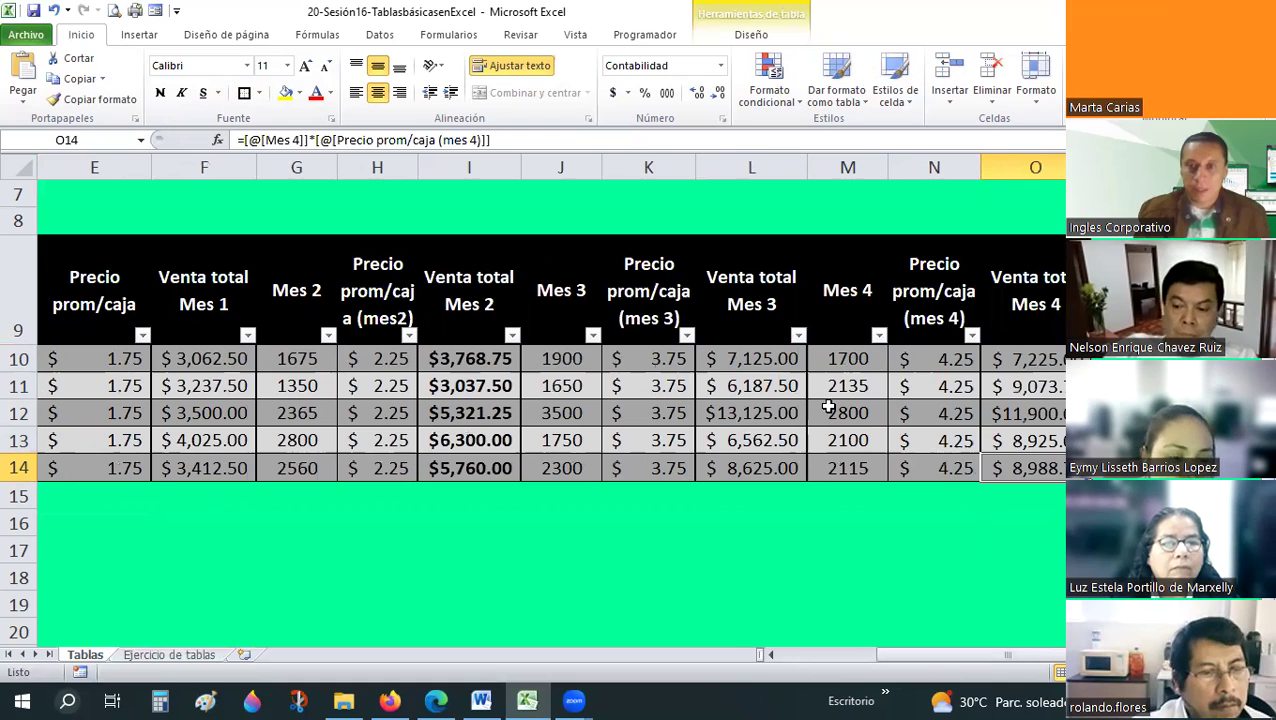
{"action": "left_click", "coordinate": [940, 412]}
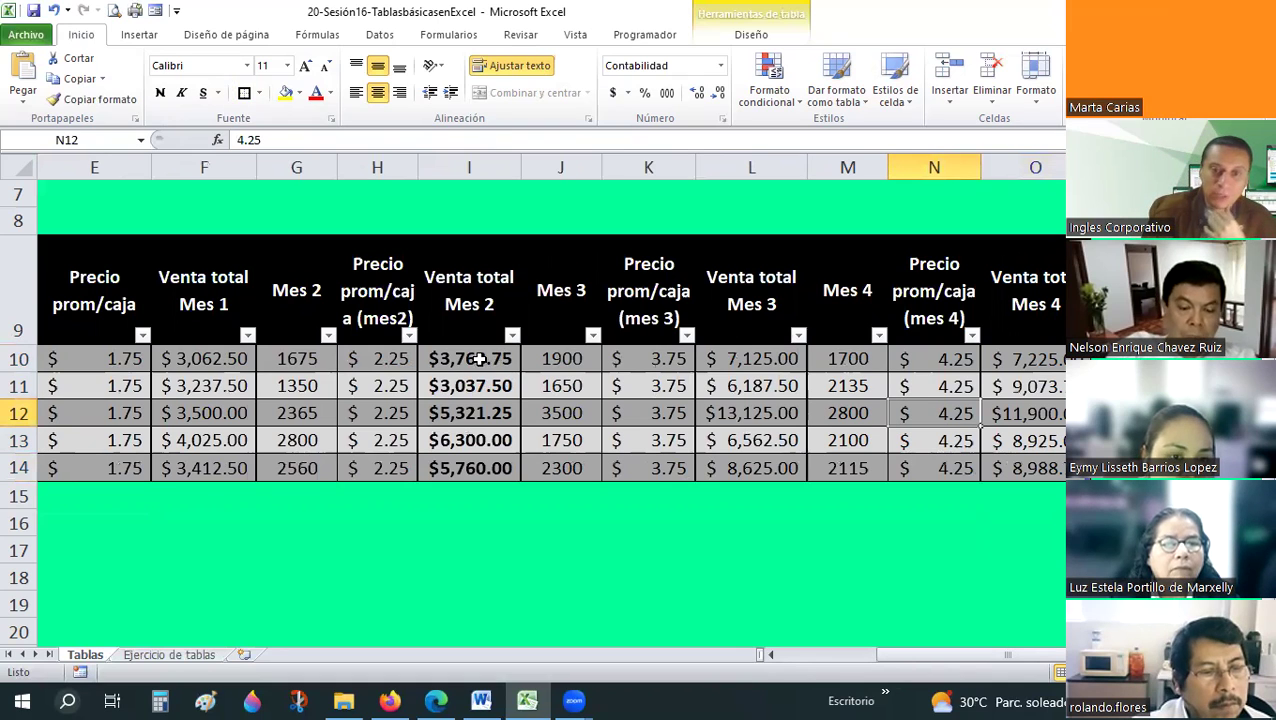
{"action": "left_click", "coordinate": [478, 360]}
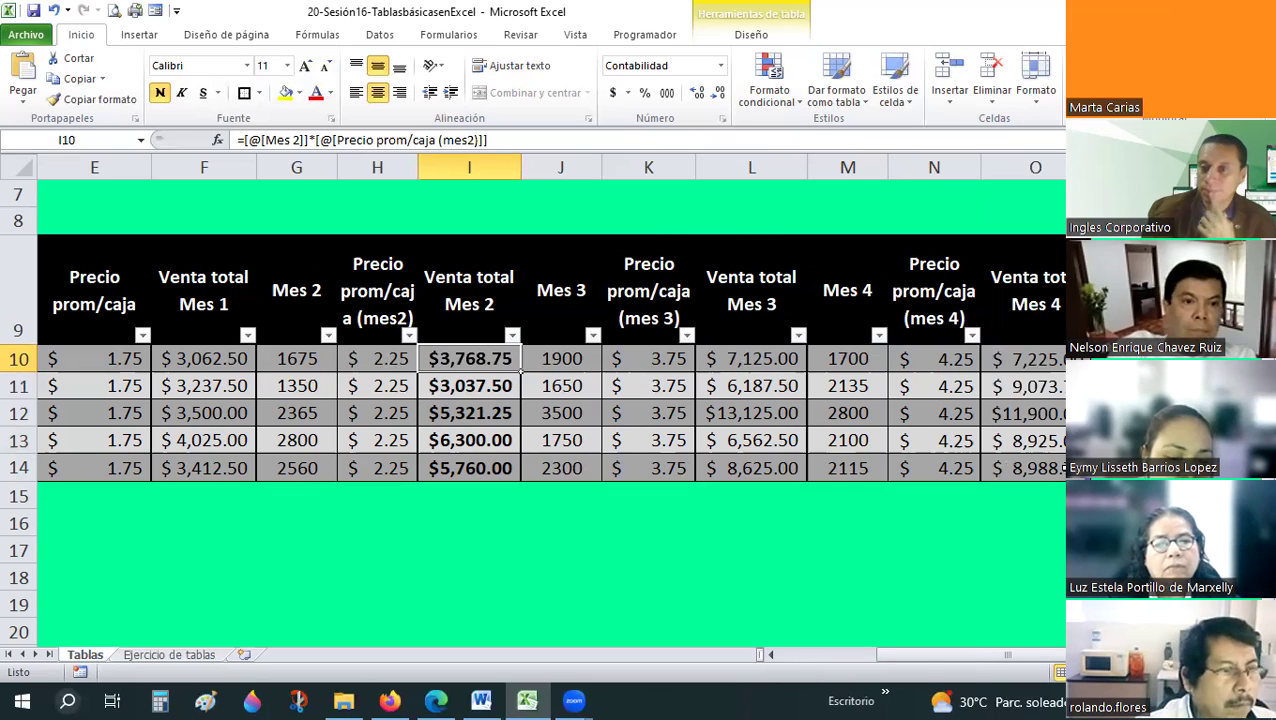
- Bold the Venta total amounts in columns F, L and O for Mes 1, 3 and 4
{"action": "left_click_drag", "start_coordinate": [1040, 358], "coordinate": [1040, 468]}
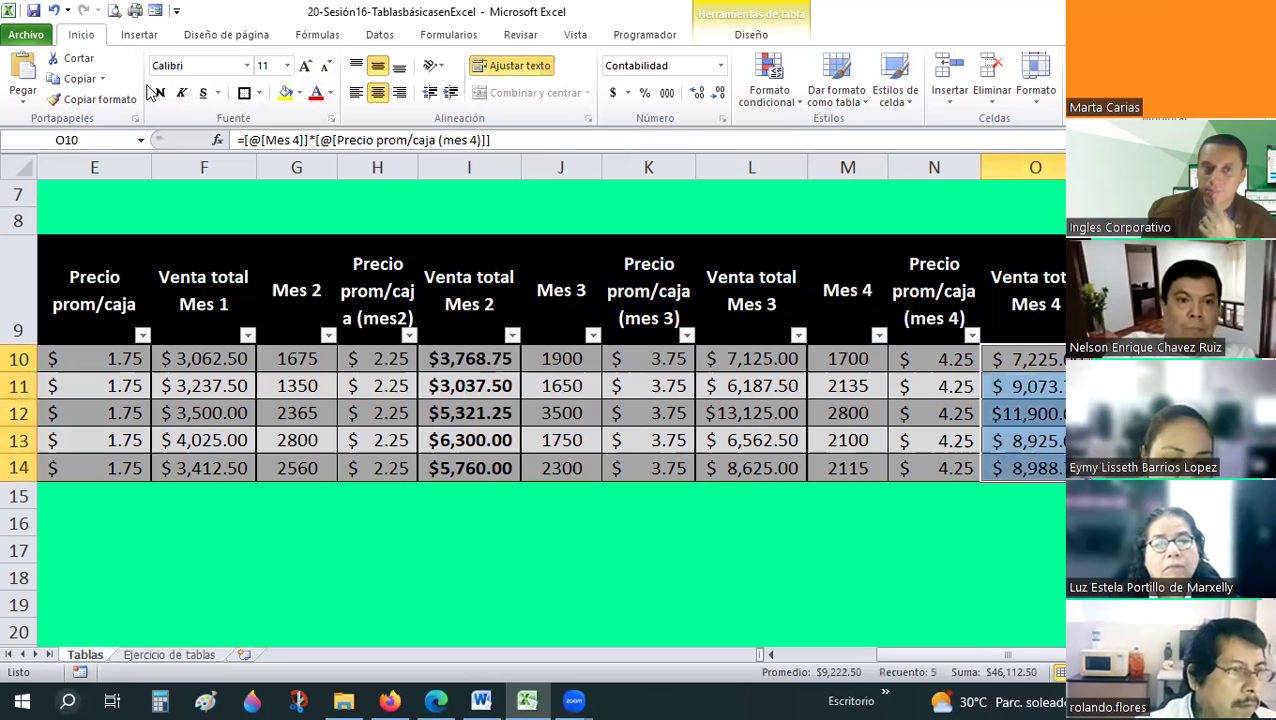
{"action": "left_click_drag", "start_coordinate": [730, 362], "coordinate": [750, 468]}
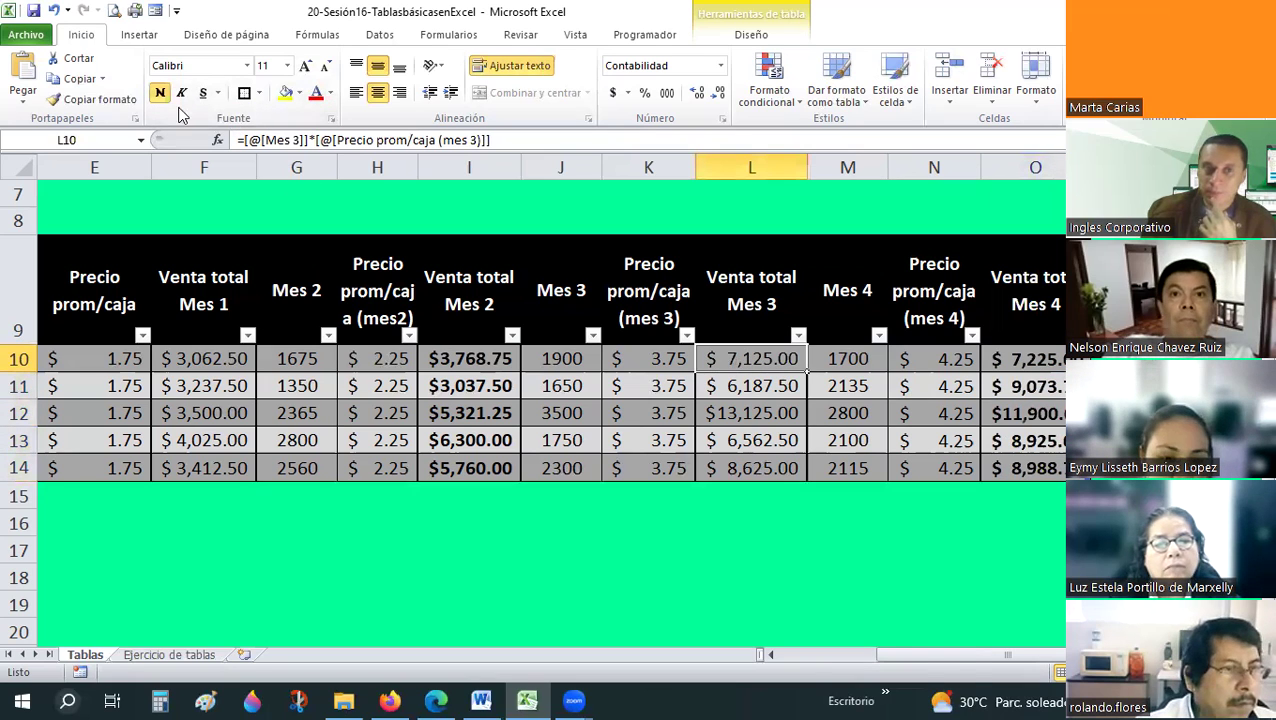
{"action": "key", "text": "ctrl+n"}
{"action": "left_click", "coordinate": [231, 365]}
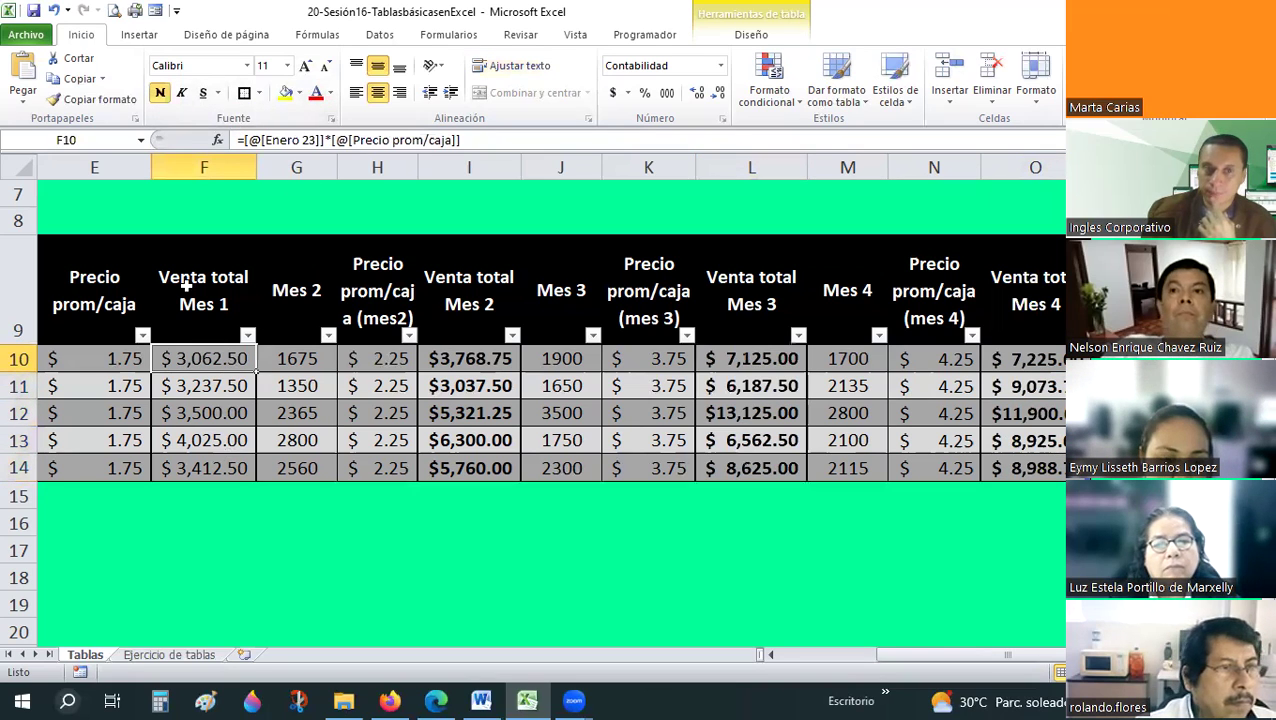
{"action": "left_click_drag", "start_coordinate": [205, 360], "coordinate": [205, 468]}
{"action": "key", "text": "ctrl+n"}
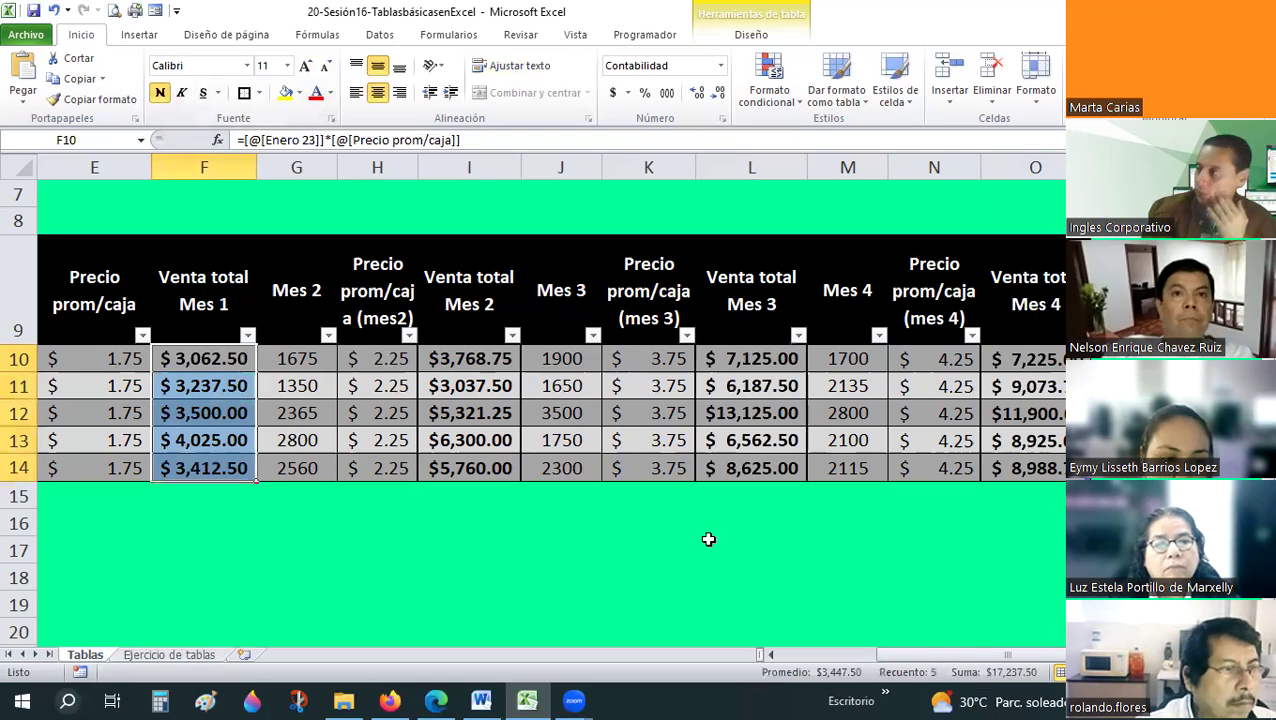
{"action": "left_click", "coordinate": [708, 540]}
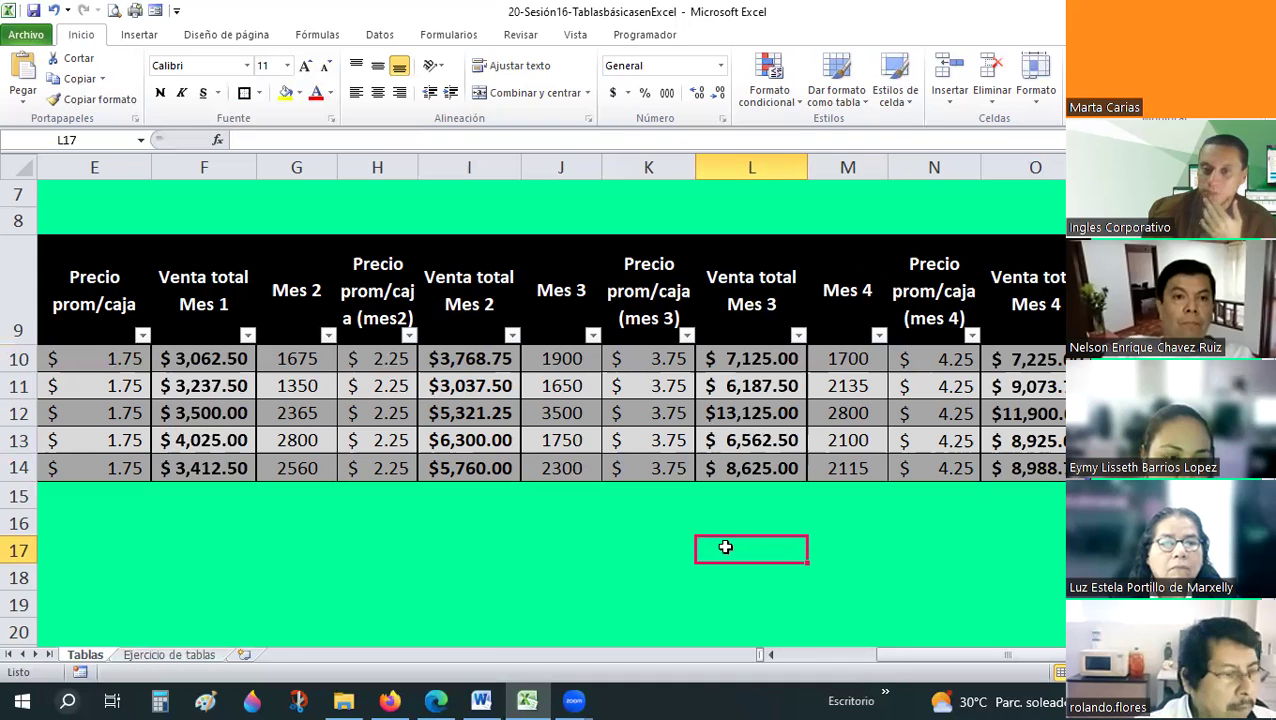
- Bring the Vendedor column into view, undo a column D resize, then minimize Excel
{"action": "left_click", "coordinate": [807, 653]}
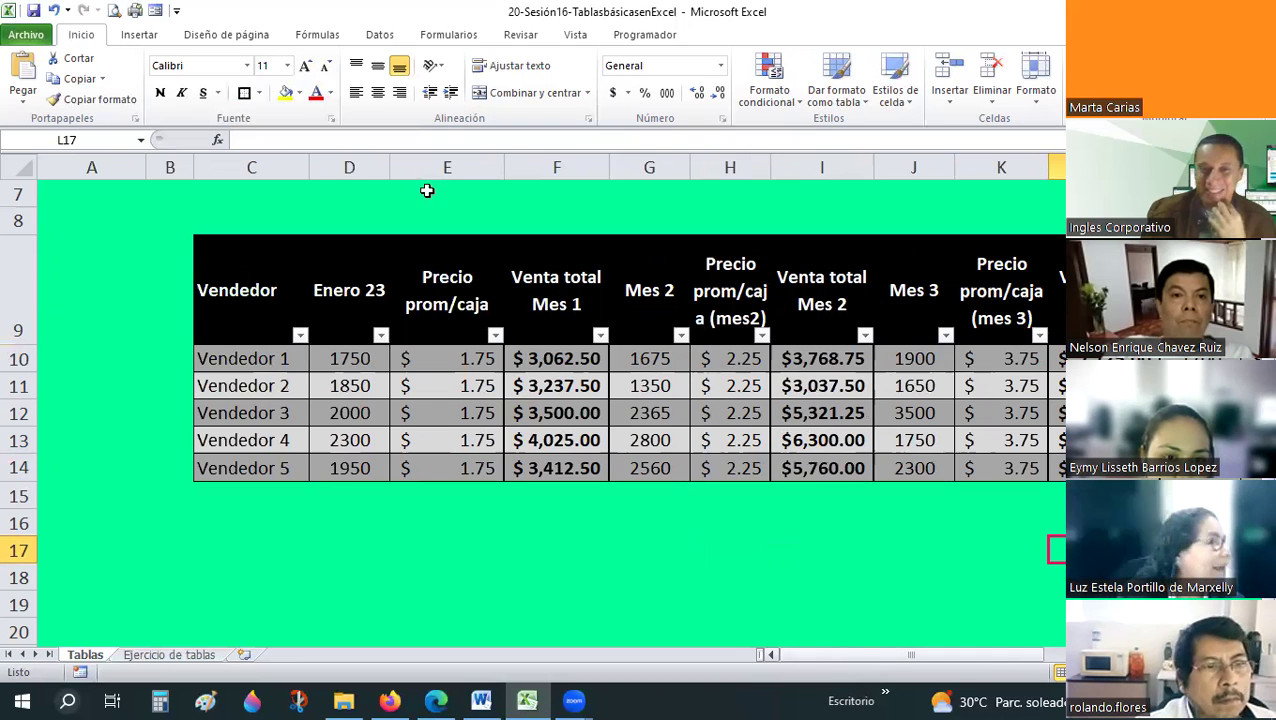
{"action": "left_click_drag", "start_coordinate": [309, 167], "coordinate": [433, 167]}
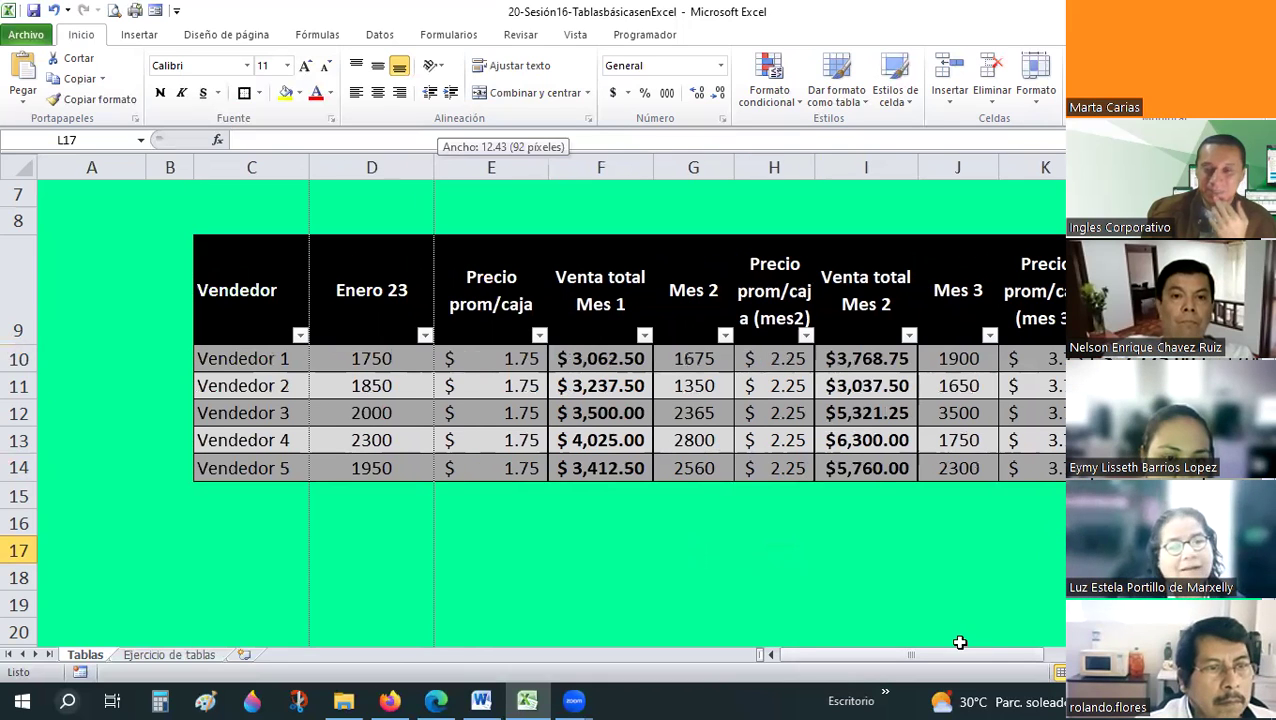
{"action": "key", "text": "ctrl+z"}
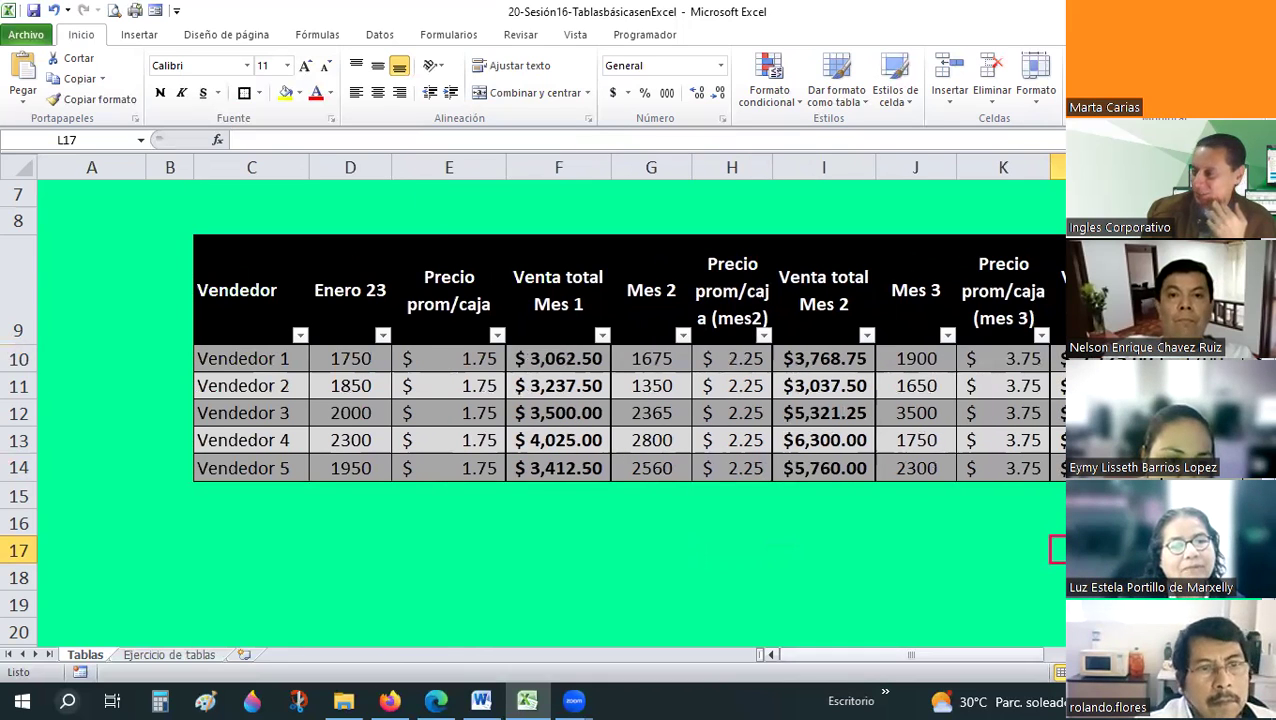
{"action": "left_click_drag", "start_coordinate": [911, 654], "coordinate": [990, 654]}
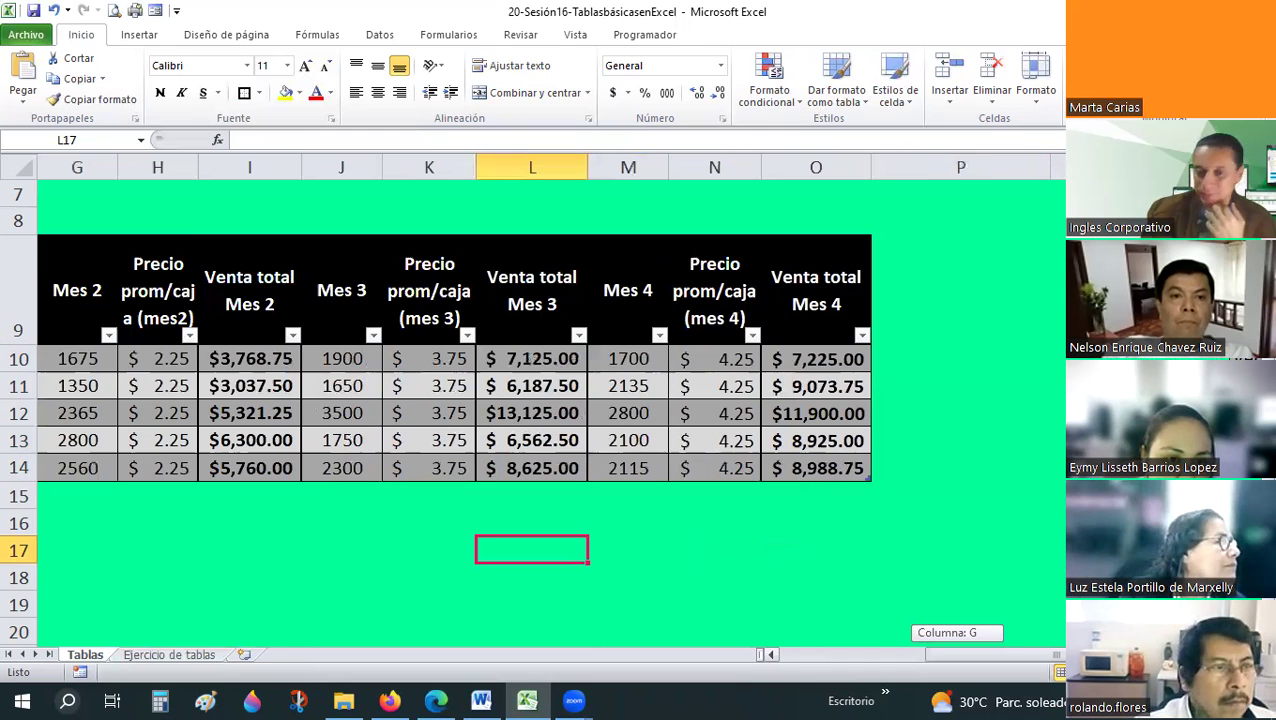
{"action": "left_click", "coordinate": [528, 699]}
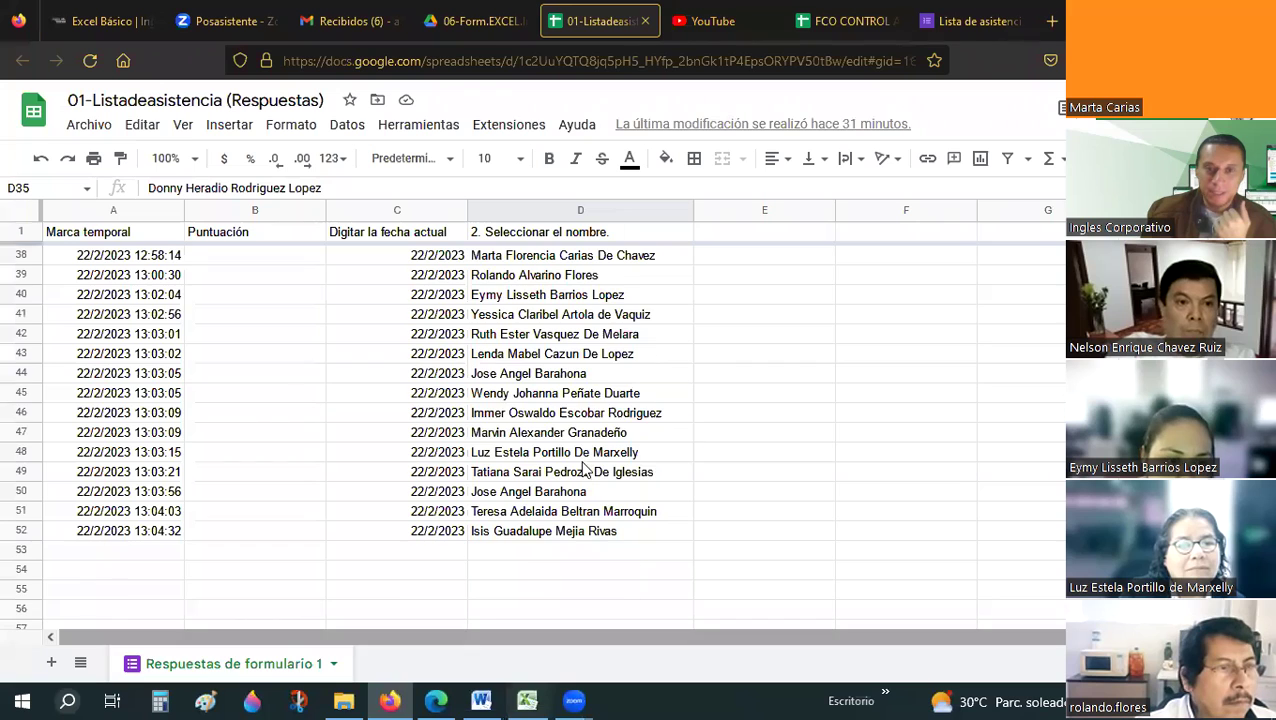
- Select the 22/2/2023 attendance names in D35:D52, then switch back to Excel
{"action": "scroll", "coordinate": [560, 465], "scroll_direction": "up", "scroll_amount": 4}
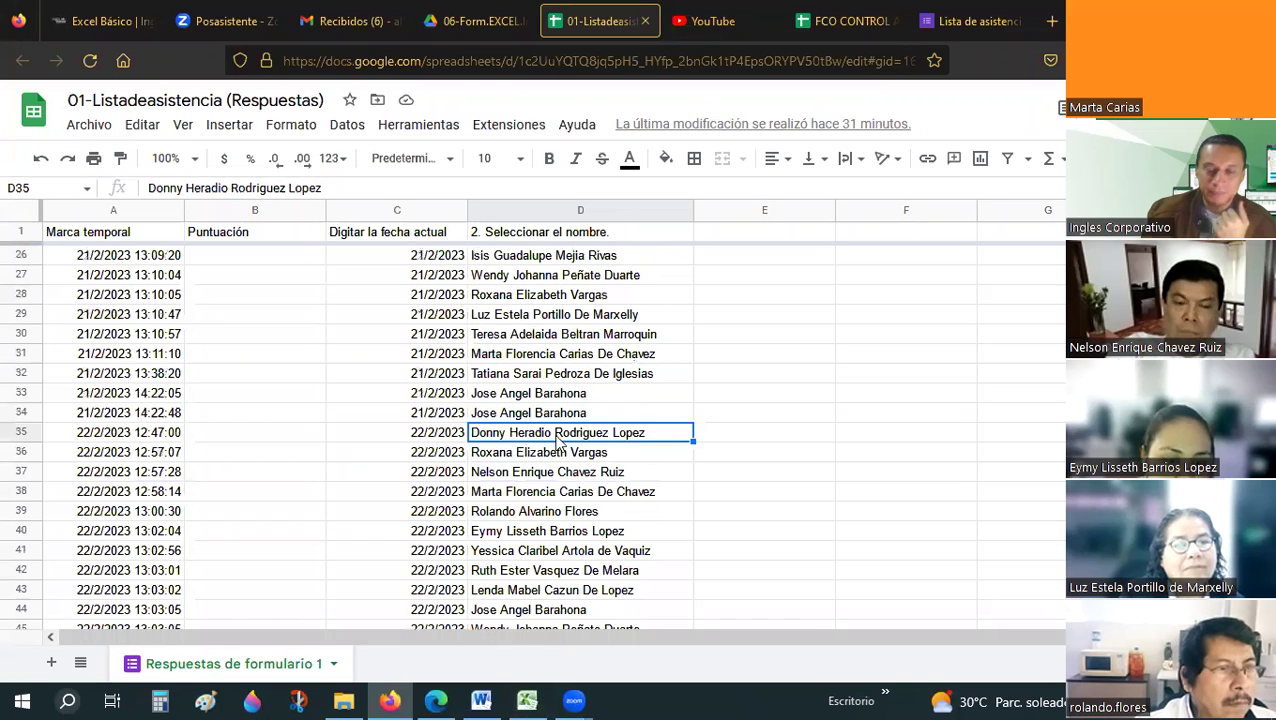
{"action": "left_click_drag", "start_coordinate": [590, 605], "coordinate": [597, 644]}
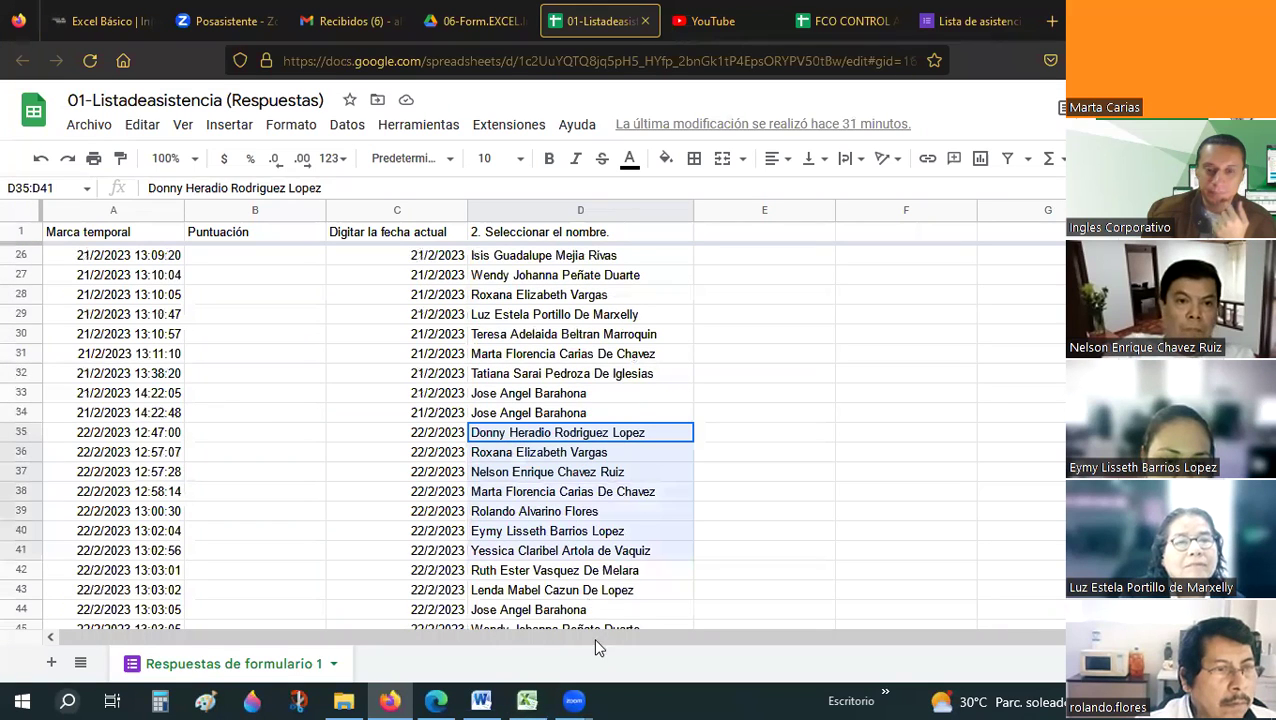
{"action": "left_click_drag", "start_coordinate": [597, 641], "coordinate": [588, 594]}
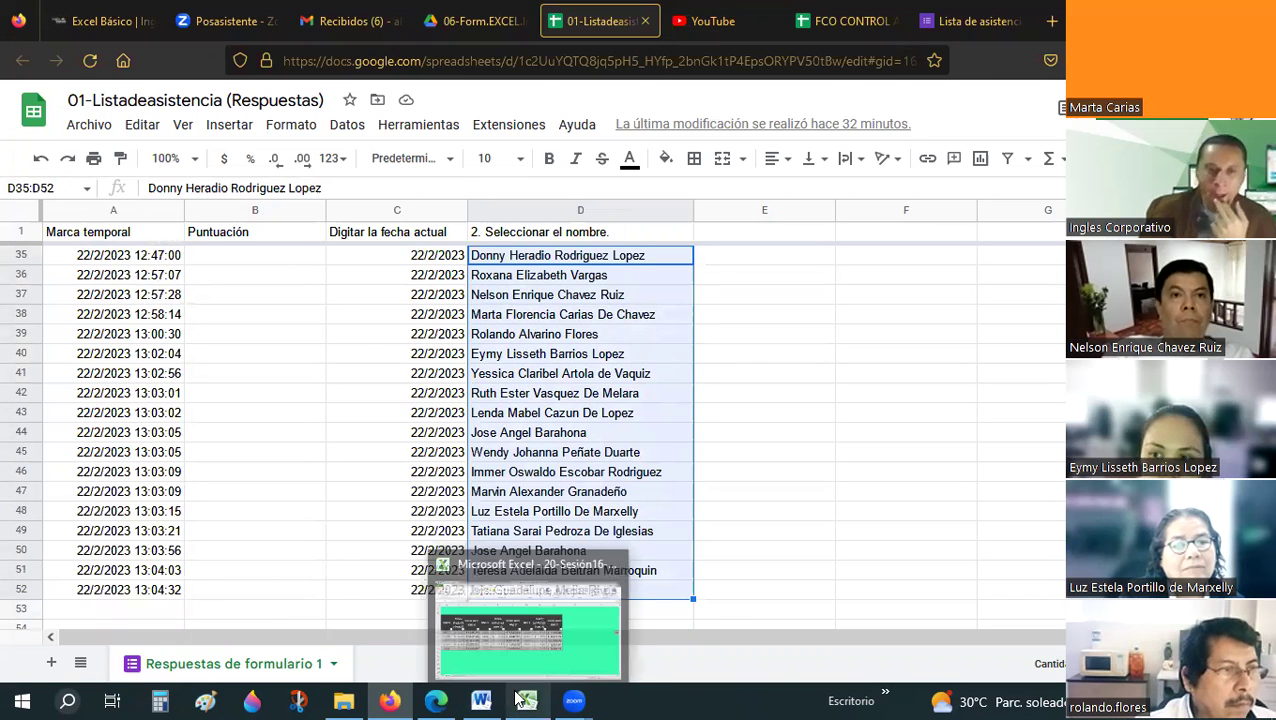
{"action": "left_click", "coordinate": [518, 699]}
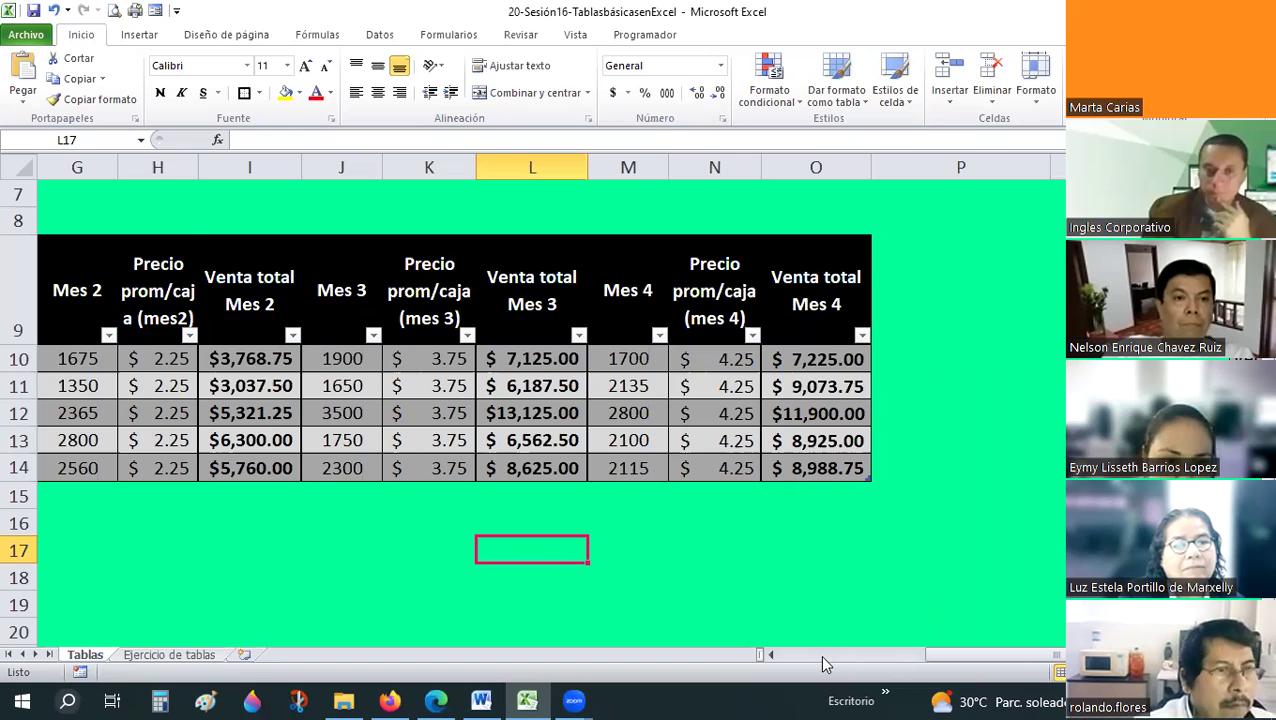
- Adjust the widths of the Precio prom/caja, Mes 2, Mes 4 and Enero 23 columns
{"action": "left_click_drag", "start_coordinate": [822, 664], "coordinate": [780, 662]}
{"action": "mouse_move", "coordinate": [507, 163]}
{"action": "left_mouse_down"}
{"action": "mouse_move", "coordinate": [524, 167]}
{"action": "mouse_move", "coordinate": [484, 166]}
{"action": "left_mouse_up"}
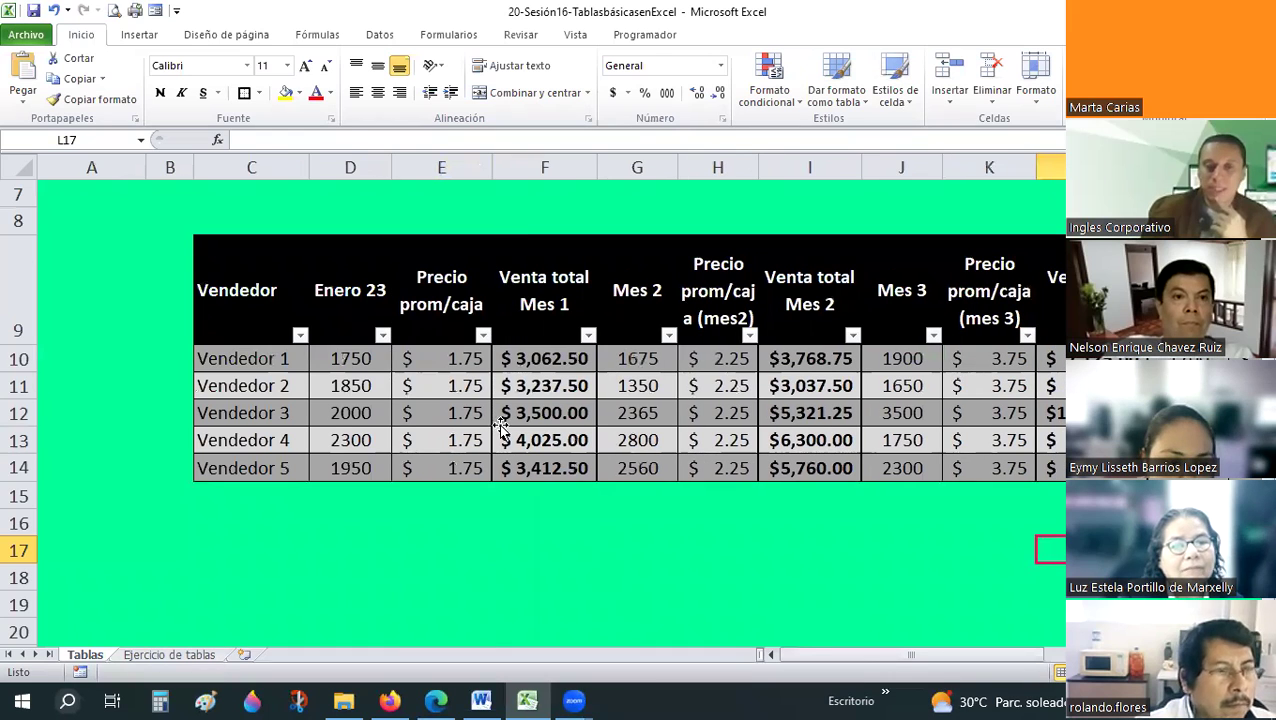
{"action": "left_click", "coordinate": [502, 424]}
{"action": "left_click_drag", "start_coordinate": [857, 660], "coordinate": [1033, 660]}
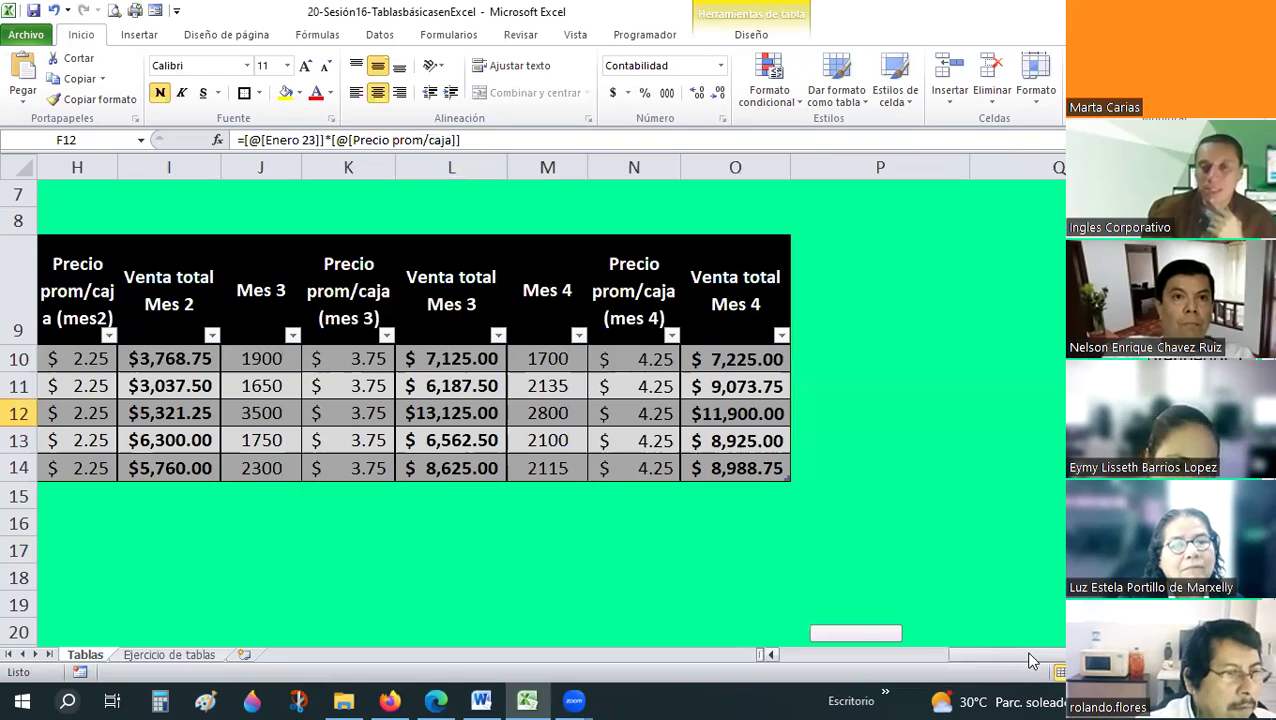
{"action": "left_click_drag", "start_coordinate": [938, 667], "coordinate": [926, 664]}
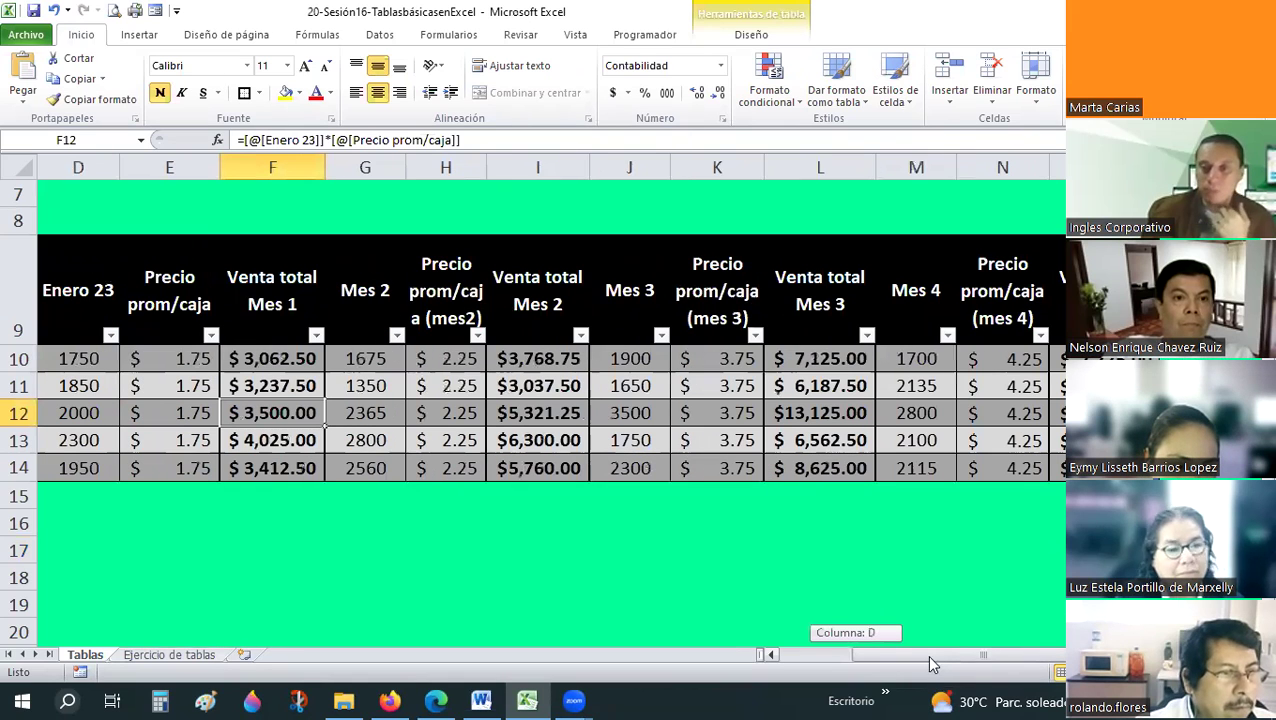
{"action": "double_click", "coordinate": [955, 168]}
{"action": "left_click_drag", "start_coordinate": [944, 172], "coordinate": [941, 170]}
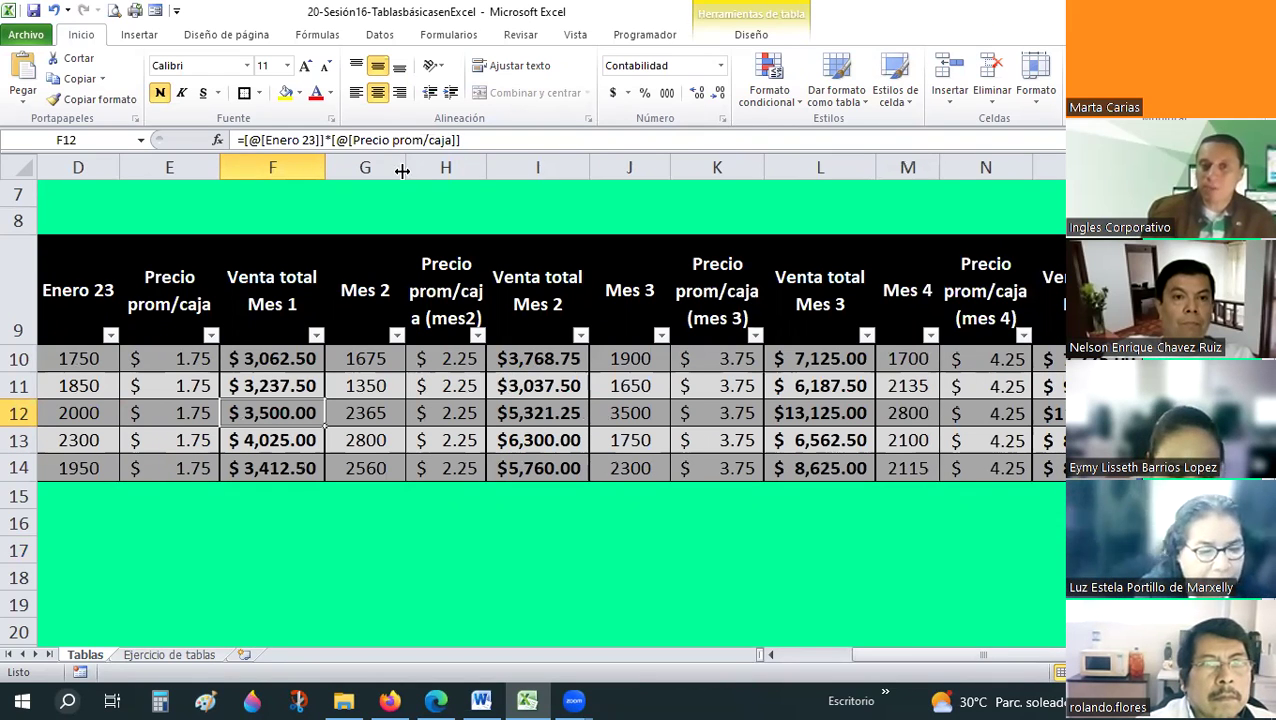
{"action": "left_click_drag", "start_coordinate": [393, 170], "coordinate": [382, 170]}
{"action": "left_click_drag", "start_coordinate": [644, 166], "coordinate": [645, 166]}
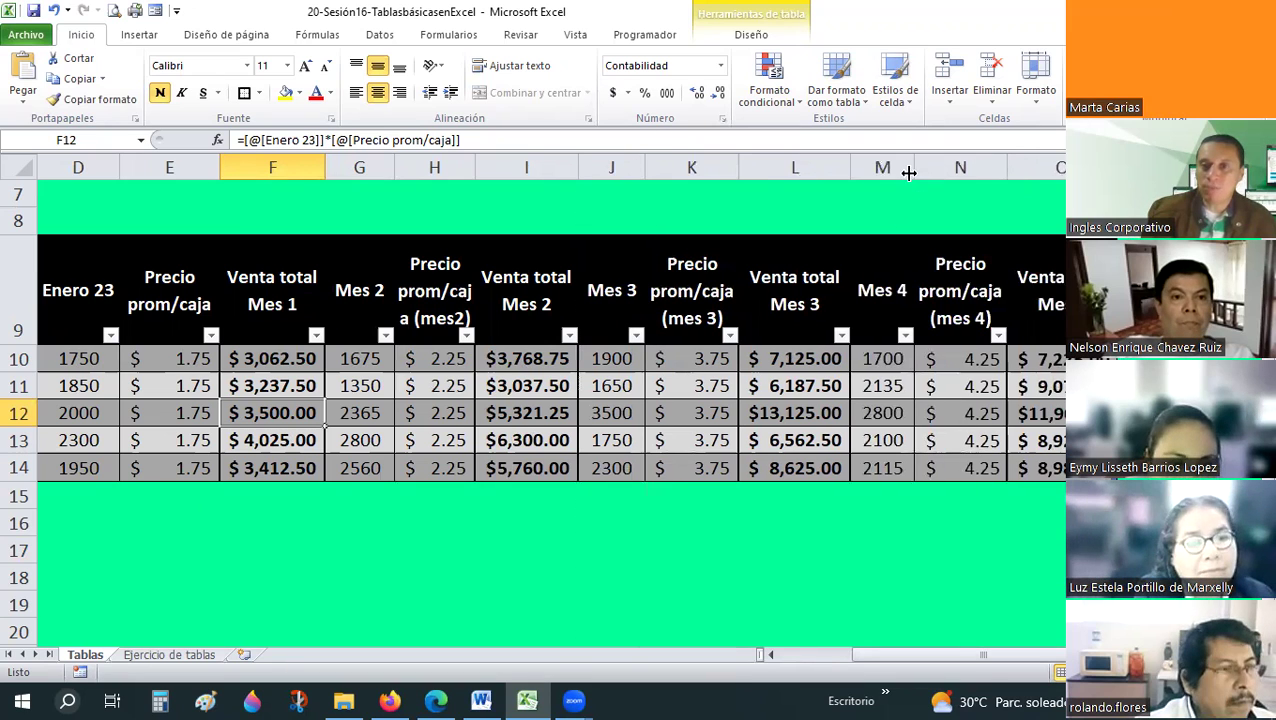
{"action": "left_click_drag", "start_coordinate": [903, 173], "coordinate": [897, 173]}
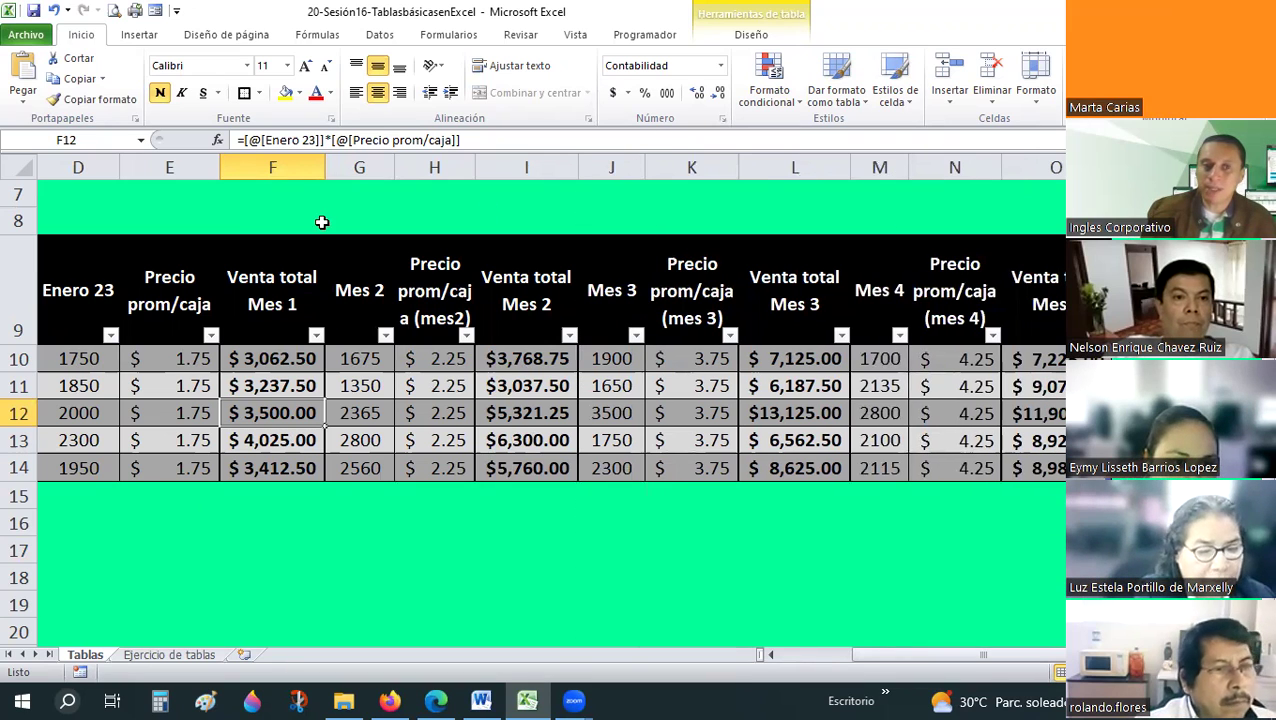
{"action": "left_click_drag", "start_coordinate": [119, 160], "coordinate": [99, 158]}
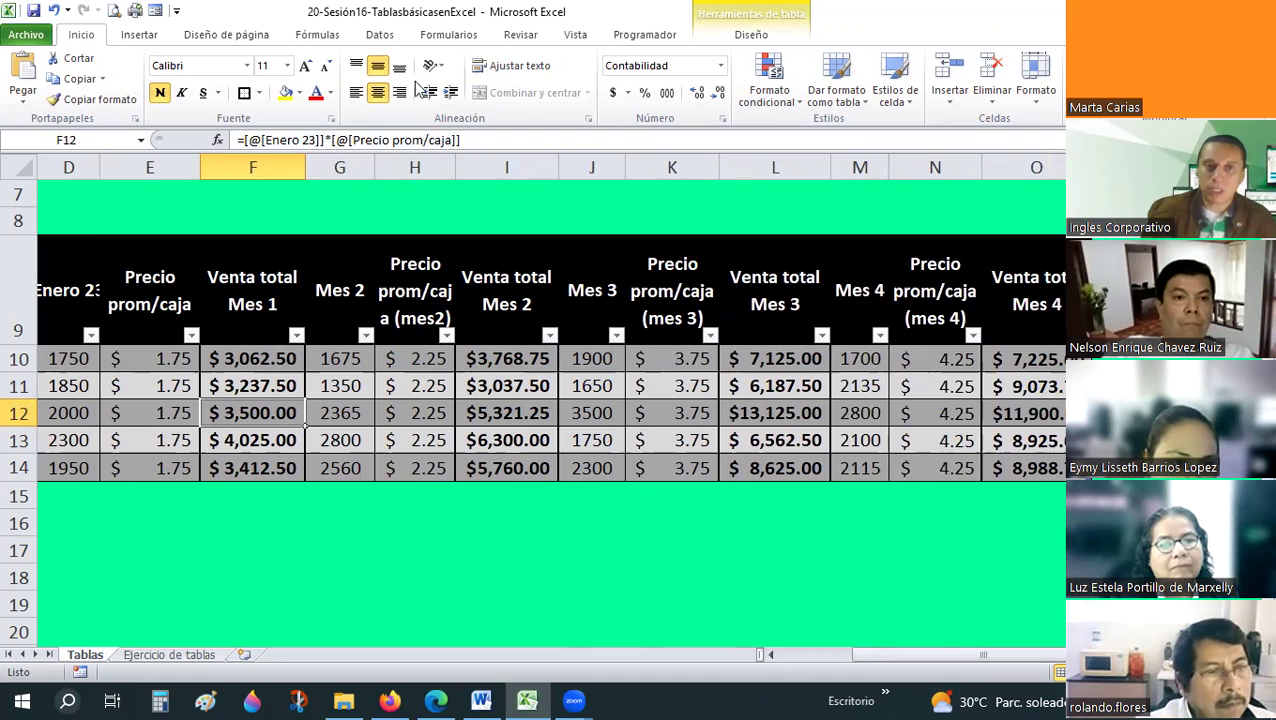
- Wrap the Enero 23 header in D9 onto two lines and narrow column D to fit
{"action": "key", "text": "Left"}
{"action": "key", "text": "Left"}
{"action": "key", "text": "Up"}
{"action": "key", "text": "Up"}
{"action": "key", "text": "Up"}
{"action": "key", "text": "alt+h+w"}
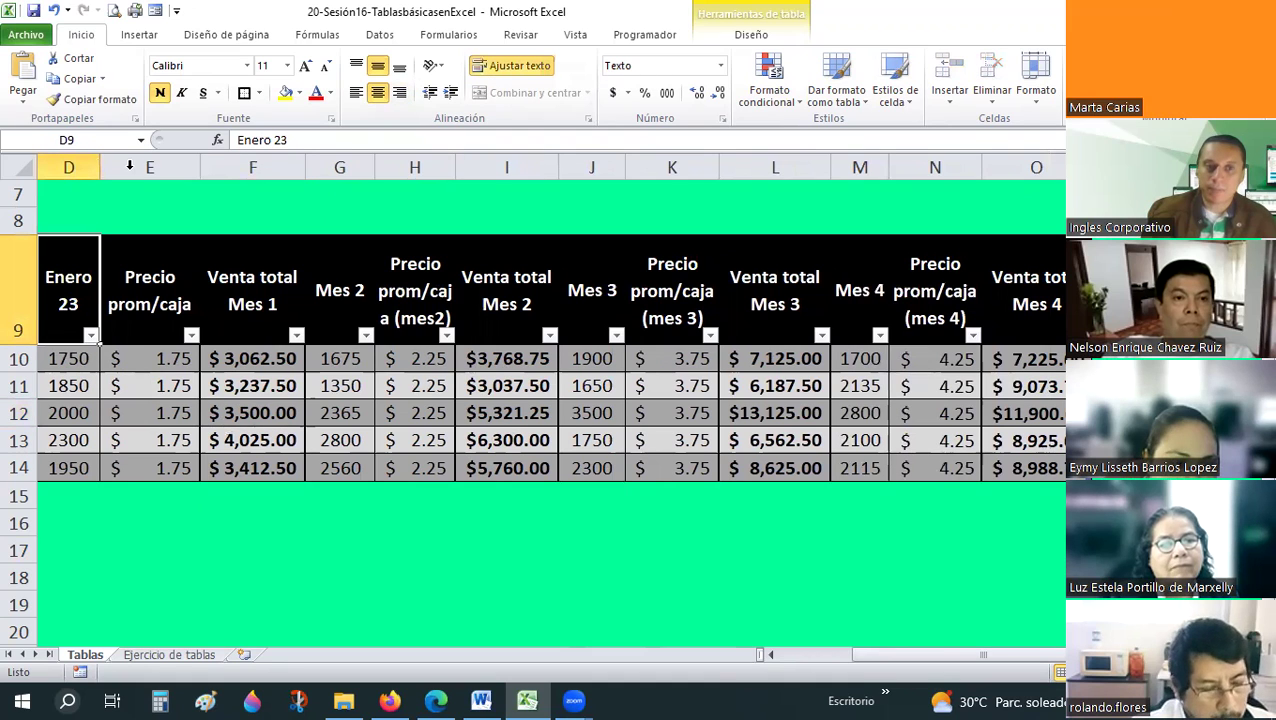
{"action": "left_click_drag", "start_coordinate": [87, 162], "coordinate": [95, 162]}
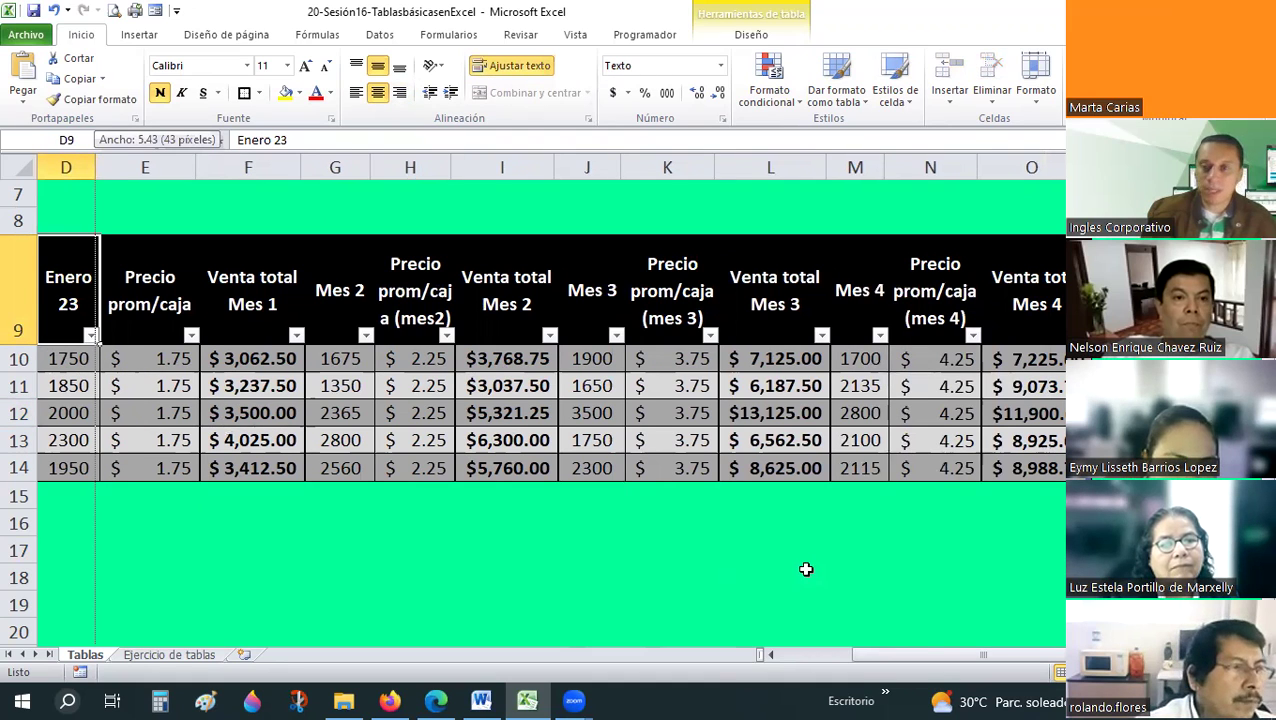
{"action": "left_click", "coordinate": [806, 569]}
{"action": "left_click_drag", "start_coordinate": [894, 656], "coordinate": [875, 656]}
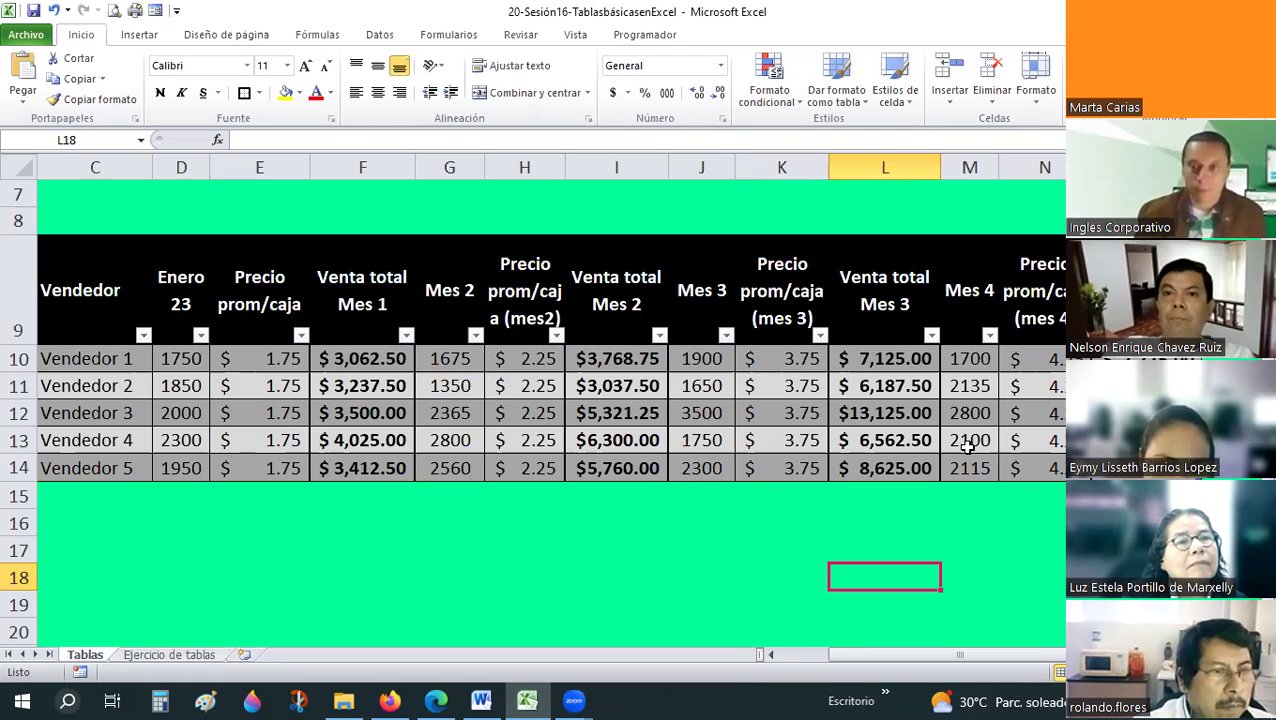
{"action": "key", "text": "Up"}
{"action": "key", "text": "Left"}
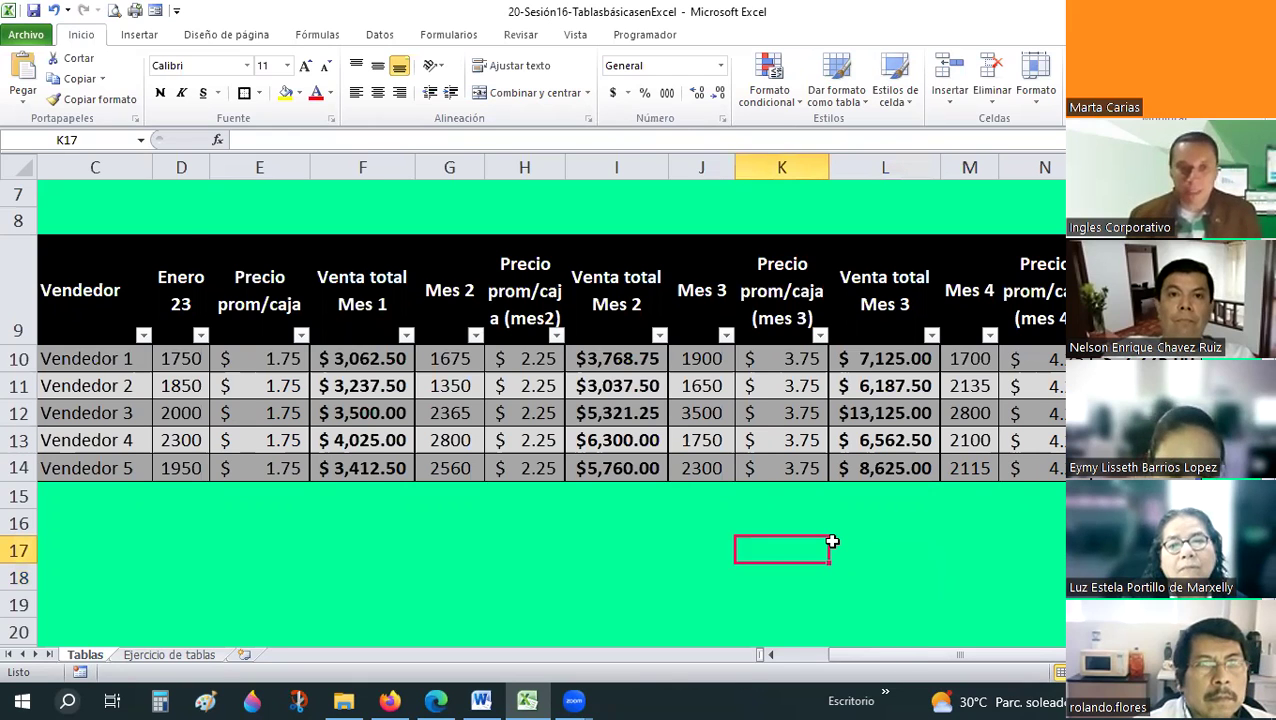
{"action": "key", "text": "Home"}
{"action": "key", "text": "Up"}
{"action": "key", "text": "Up"}
{"action": "key", "text": "Up"}
{"action": "key", "text": "Up"}
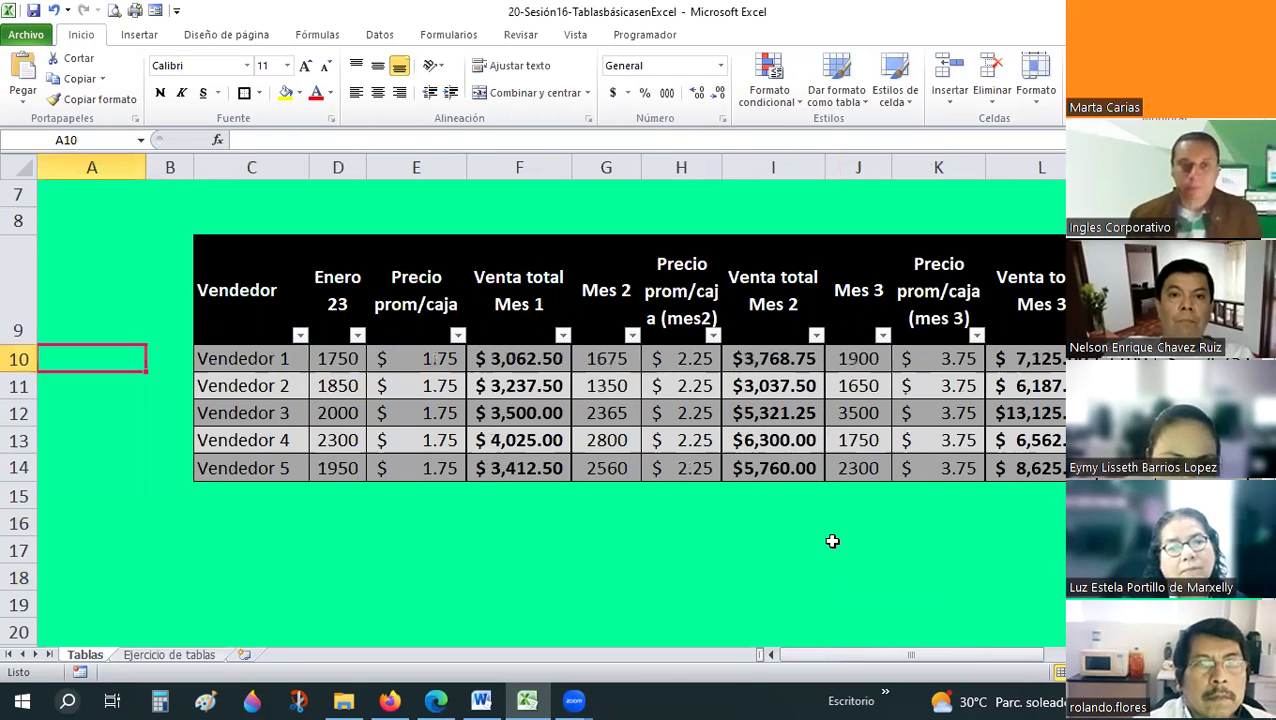
{"action": "key", "text": "Up"}
{"action": "key", "text": "Right"}
{"action": "key", "text": "Right"}
{"action": "key", "text": "Right"}
{"action": "key", "text": "Right"}
{"action": "key", "text": "Right"}
{"action": "key", "text": "Right"}
{"action": "key", "text": "Right"}
{"action": "key", "text": "Right"}
{"action": "key", "text": "Right"}
{"action": "key", "text": "Right"}
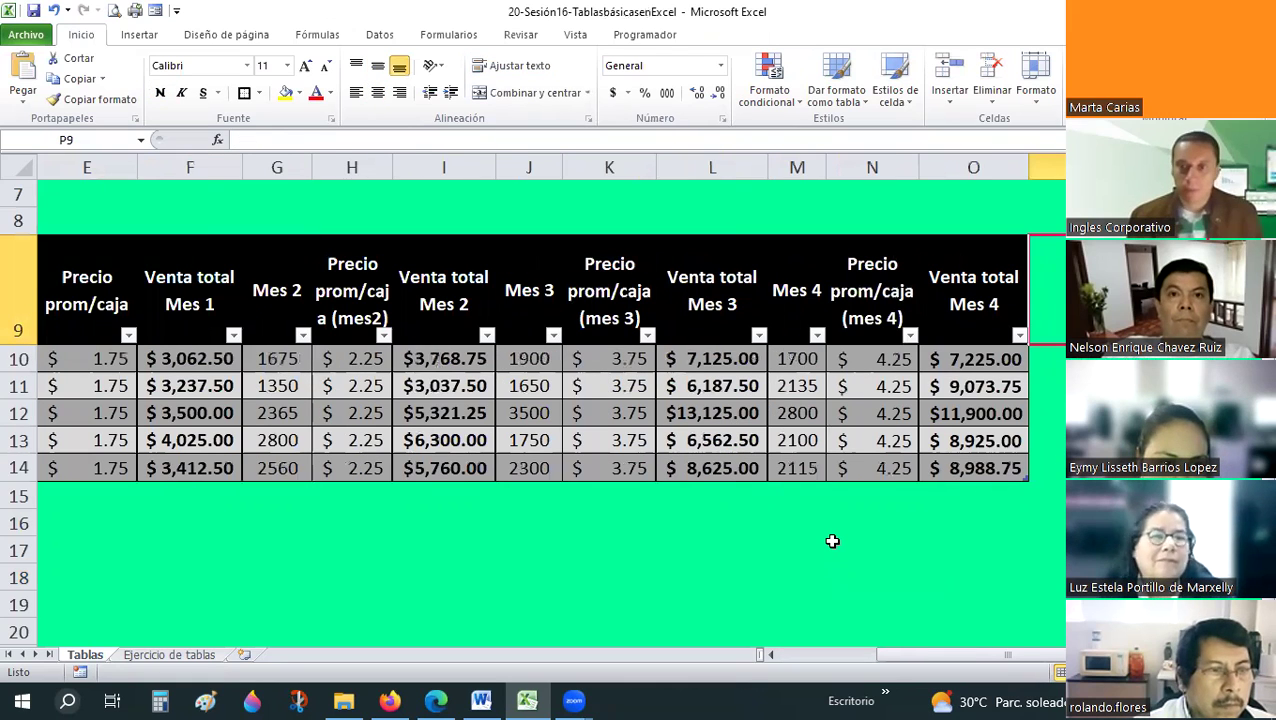
{"action": "key", "text": "Left"}
{"action": "key", "text": "Down"}
{"action": "key", "text": "Down"}
{"action": "key", "text": "Down"}
{"action": "key", "text": "Left"}
{"action": "key", "text": "Down"}
{"action": "key", "text": "Down"}
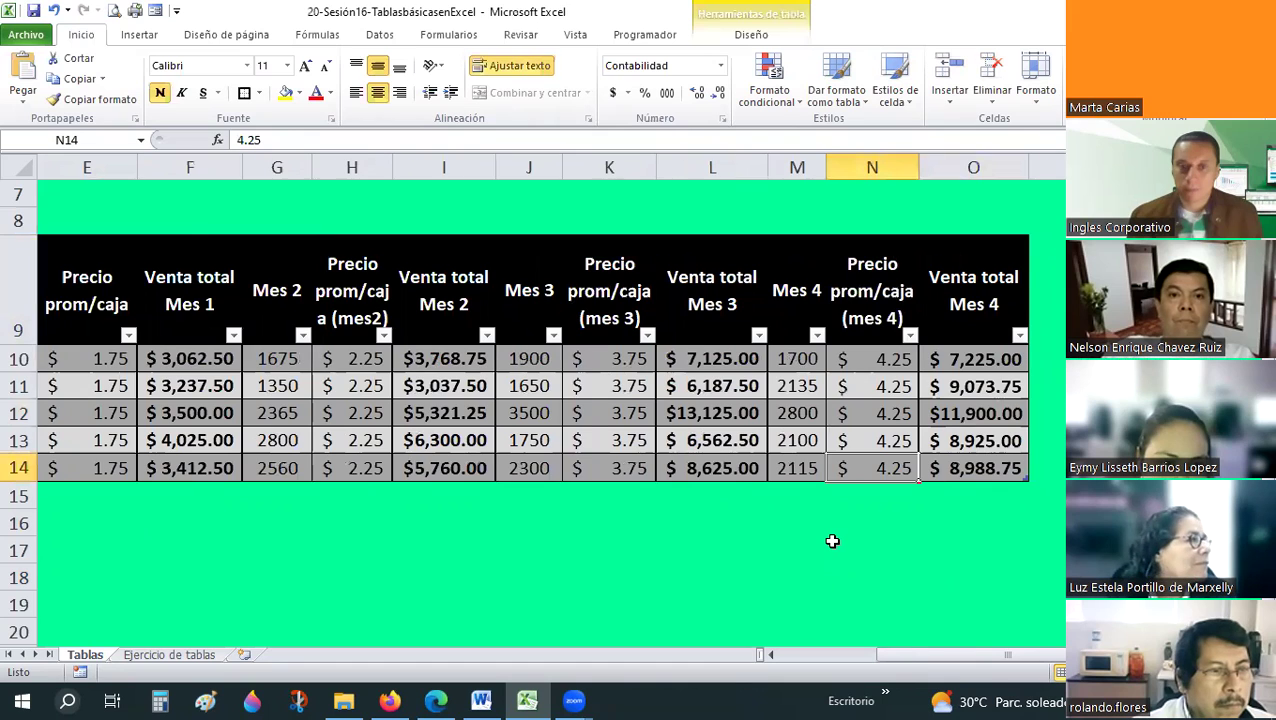
{"action": "key", "text": "Home"}
{"action": "key", "text": "Right"}
{"action": "key", "text": "Right"}
{"action": "key", "text": "Right"}
{"action": "key", "text": "Right"}
{"action": "key", "text": "Right"}
{"action": "key", "text": "Right"}
{"action": "key", "text": "Right"}
{"action": "key", "text": "Right"}
{"action": "key", "text": "Right"}
{"action": "key", "text": "Right"}
{"action": "key", "text": "Right"}
{"action": "key", "text": "Right"}
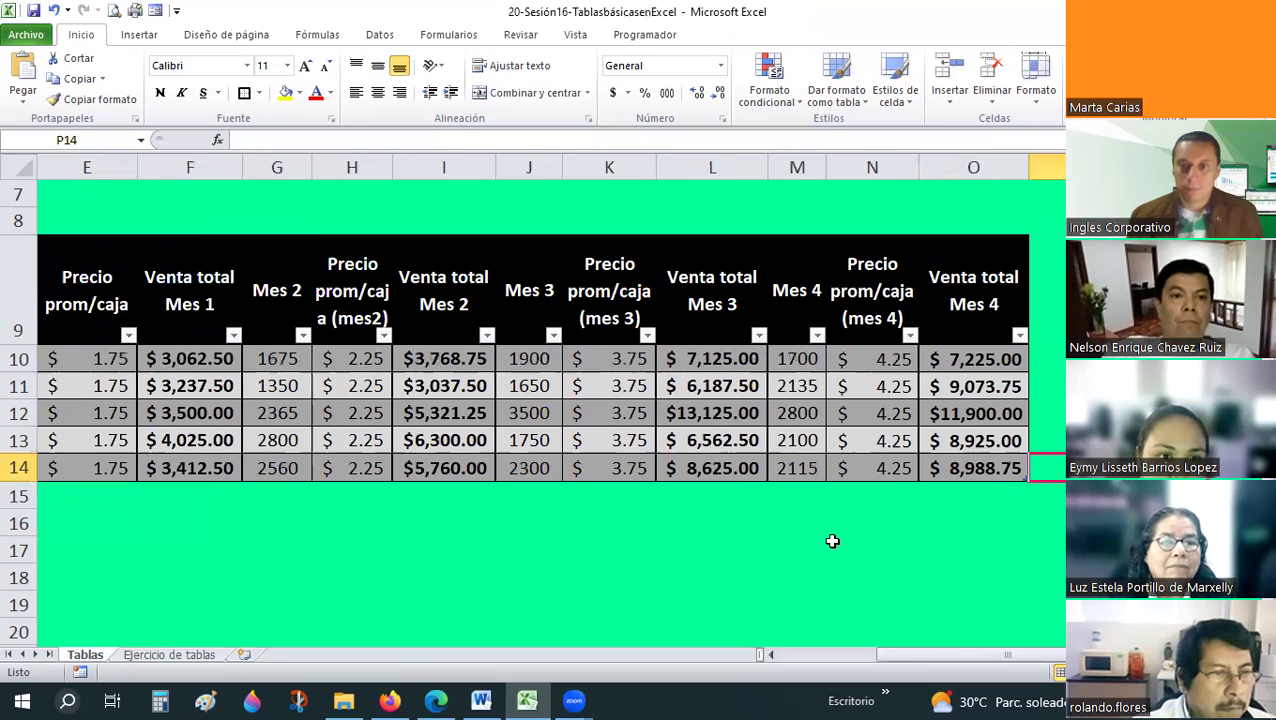
{"action": "key", "text": "Left"}
{"action": "key", "text": "Left"}
{"action": "key", "text": "Left"}
{"action": "key", "text": "Left"}
{"action": "key", "text": "Left"}
{"action": "key", "text": "Left"}
{"action": "key", "text": "Left"}
{"action": "key", "text": "Left"}
{"action": "key", "text": "Left"}
{"action": "key", "text": "Left"}
{"action": "key", "text": "Left"}
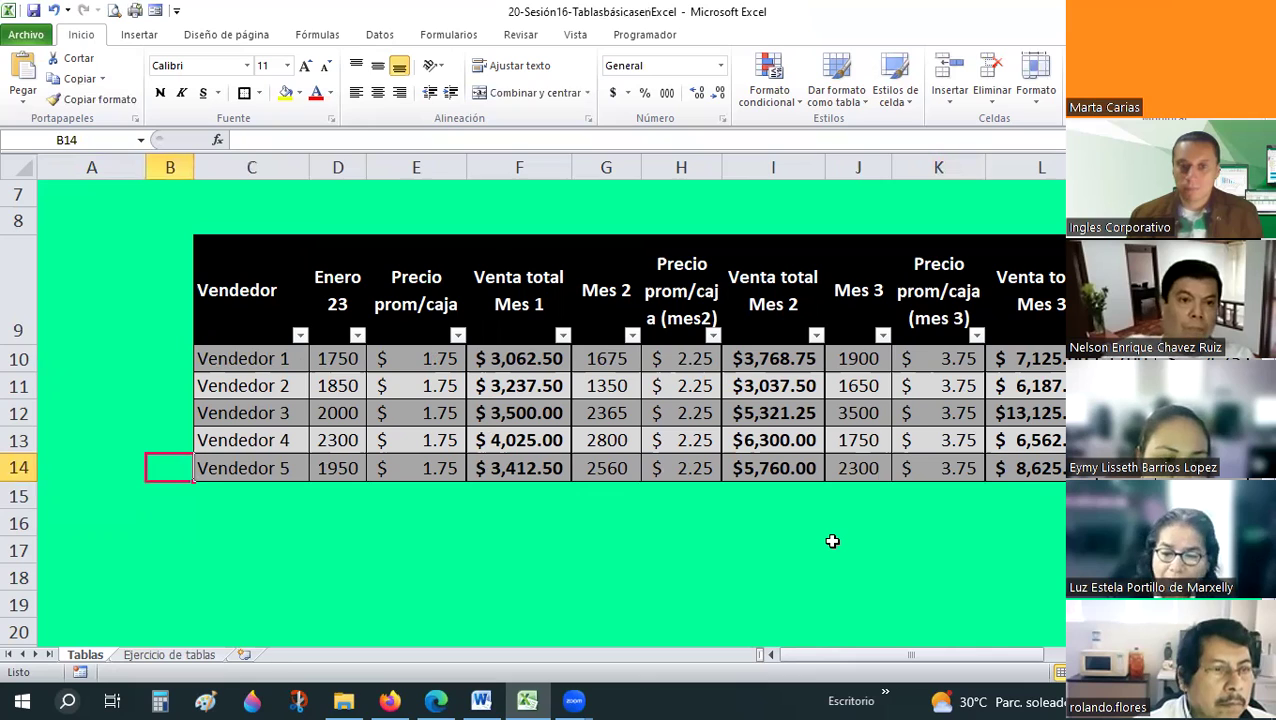
{"action": "key", "text": "Right"}
{"action": "key", "text": "Right"}
{"action": "key", "text": "Right"}
{"action": "key", "text": "Right"}
{"action": "key", "text": "Right"}
{"action": "key", "text": "Right"}
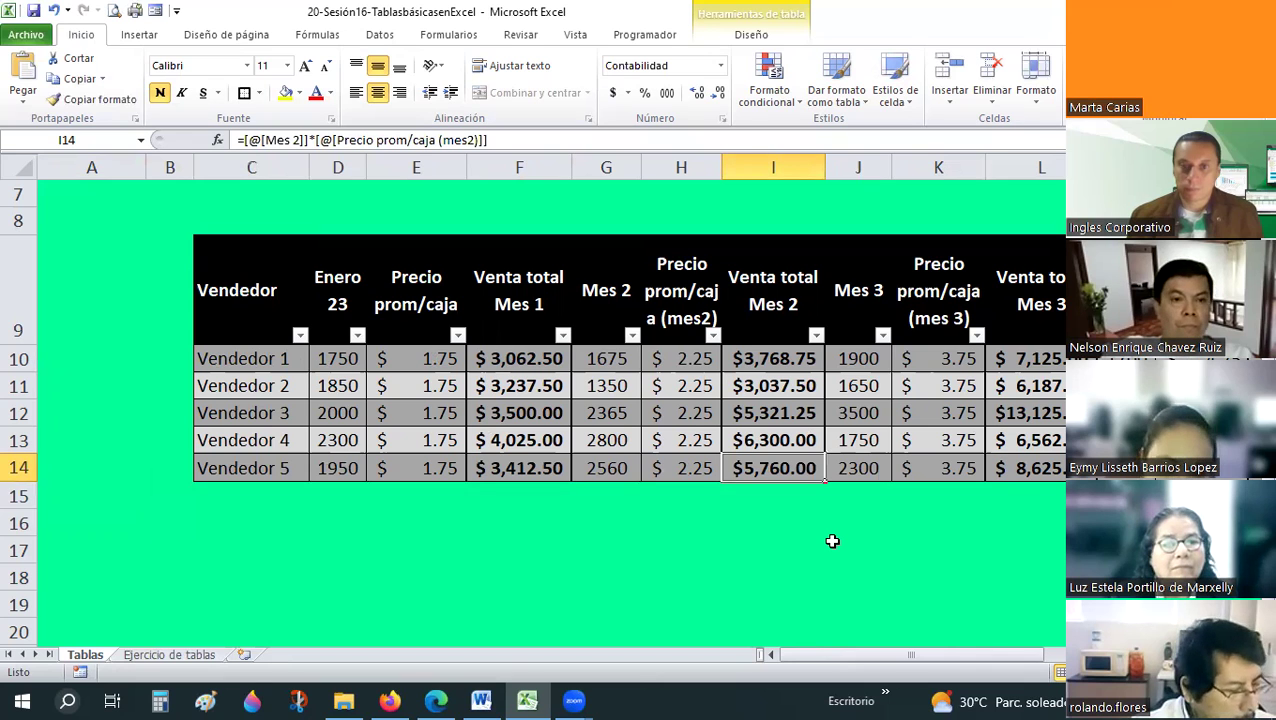
{"action": "key", "text": "Right"}
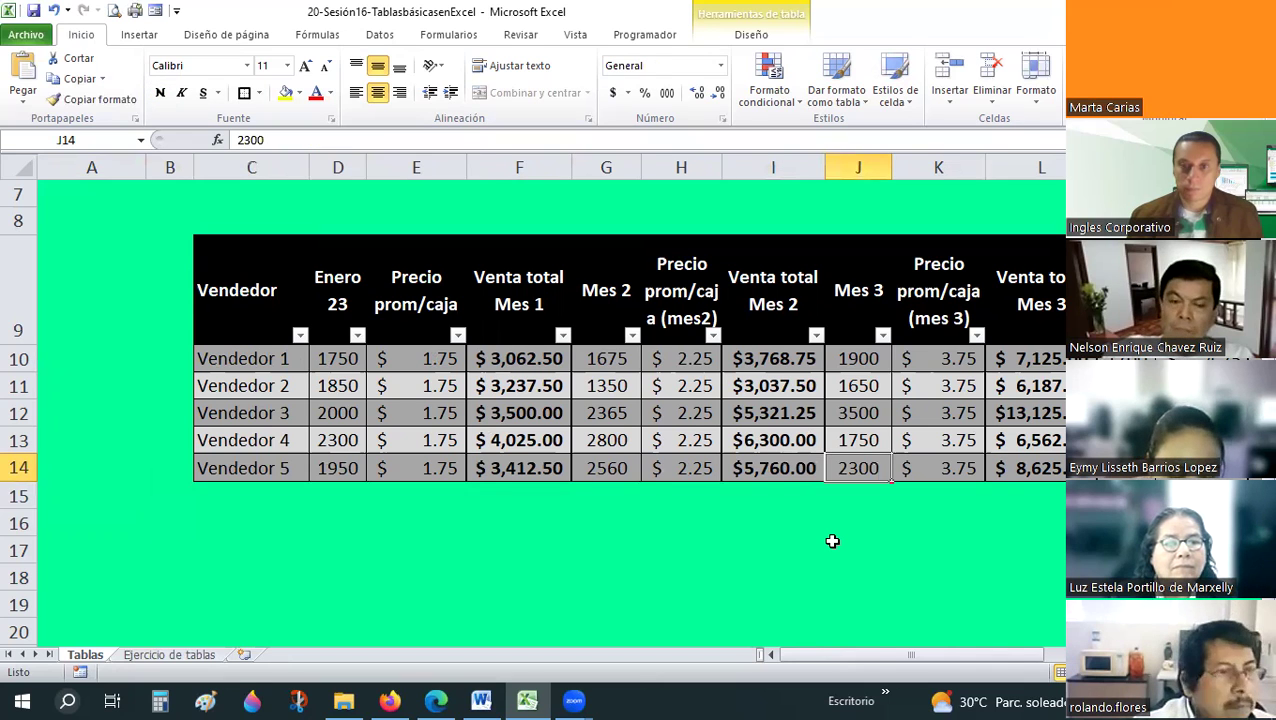
{"action": "key", "text": "Right"}
{"action": "key", "text": "Right"}
{"action": "key", "text": "Right"}
{"action": "key", "text": "Left"}
{"action": "key", "text": "Left"}
{"action": "key", "text": "Up"}
{"action": "key", "text": "Up"}
{"action": "key", "text": "Up"}
{"action": "key", "text": "Left"}
{"action": "key", "text": "Left"}
{"action": "key", "text": "Left"}
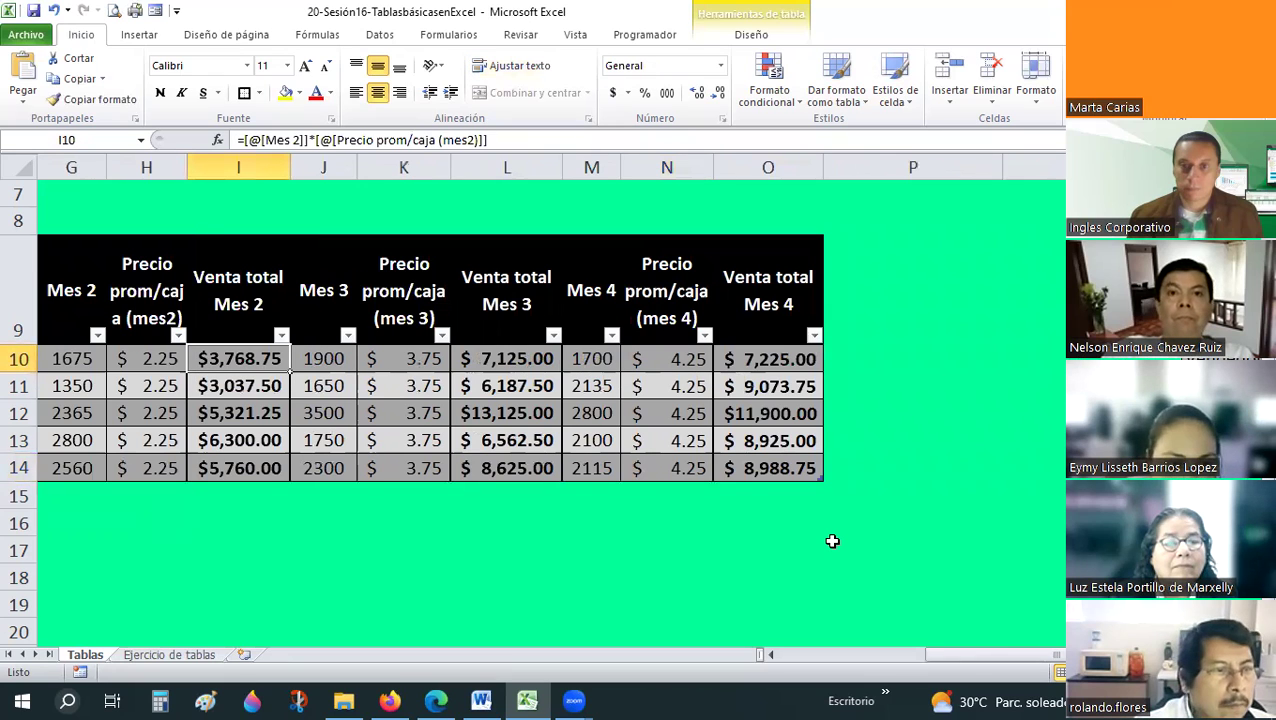
{"action": "key", "text": "Left"}
{"action": "key", "text": "Left"}
{"action": "key", "text": "Left"}
{"action": "key", "text": "Right"}
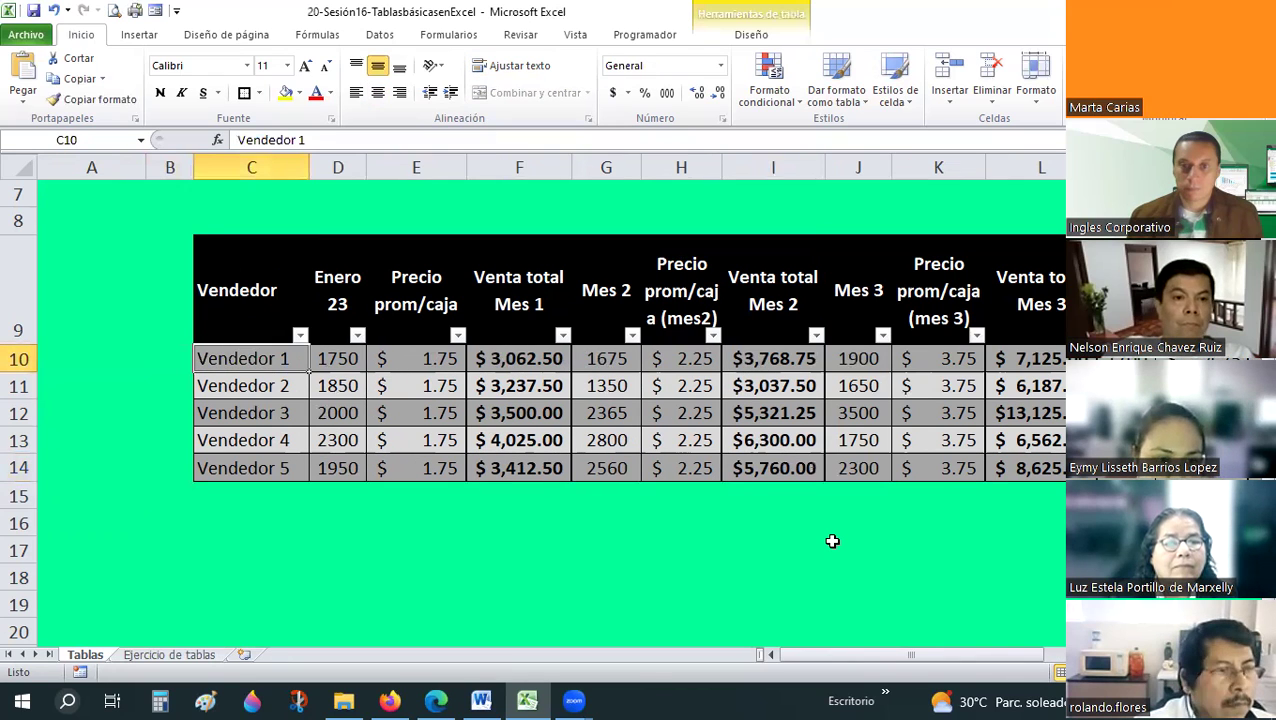
{"action": "key", "text": "Right"}
{"action": "key", "text": "Right"}
{"action": "key", "text": "Right"}
{"action": "key", "text": "Right"}
{"action": "key", "text": "Right"}
{"action": "key", "text": "Right"}
{"action": "key", "text": "Right"}
{"action": "key", "text": "Right"}
{"action": "key", "text": "Right"}
{"action": "key", "text": "Right"}
{"action": "key", "text": "Right"}
{"action": "key", "text": "Left"}
{"action": "key", "text": "Left"}
{"action": "key", "text": "Left"}
{"action": "key", "text": "Left"}
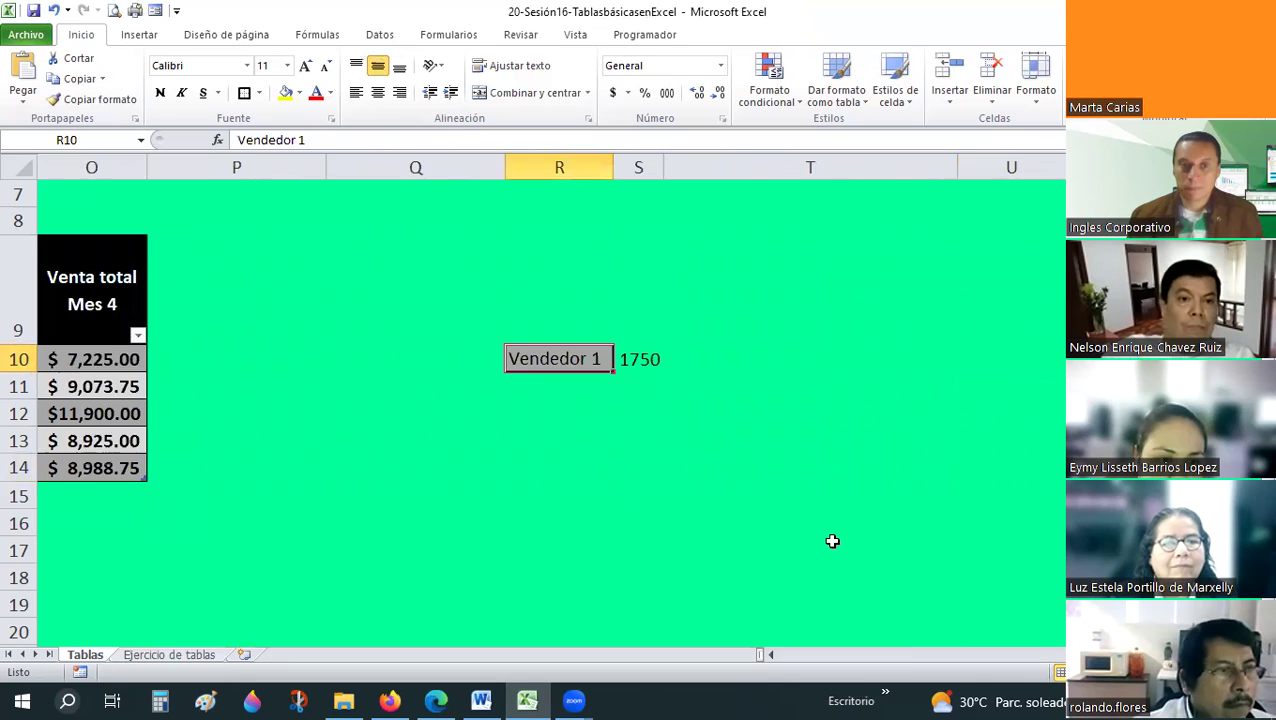
{"action": "key", "text": "Left"}
{"action": "key", "text": "Left"}
{"action": "key", "text": "Left"}
{"action": "key", "text": "Left"}
{"action": "key", "text": "Left"}
{"action": "key", "text": "Left"}
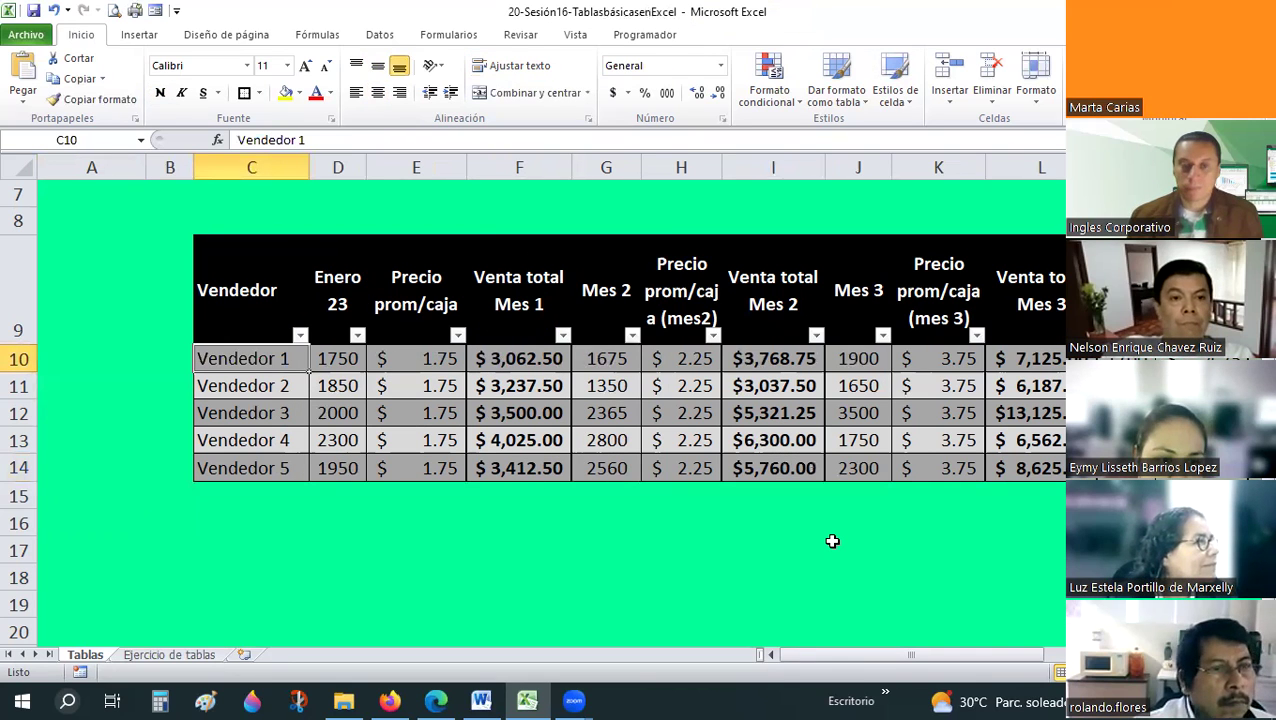
{"action": "key", "text": "Right"}
{"action": "key", "text": "Right"}
{"action": "key", "text": "Right"}
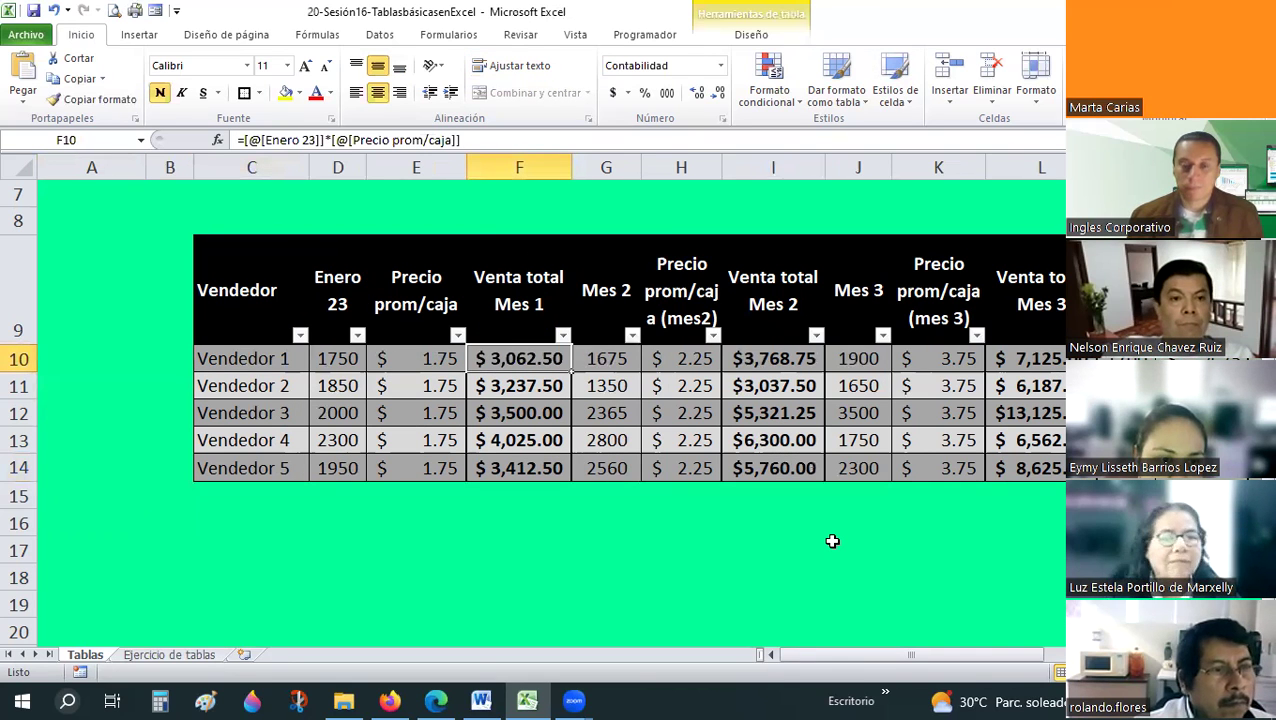
{"action": "key", "text": "Right"}
{"action": "key", "text": "Right"}
{"action": "key", "text": "Right"}
{"action": "key", "text": "Right"}
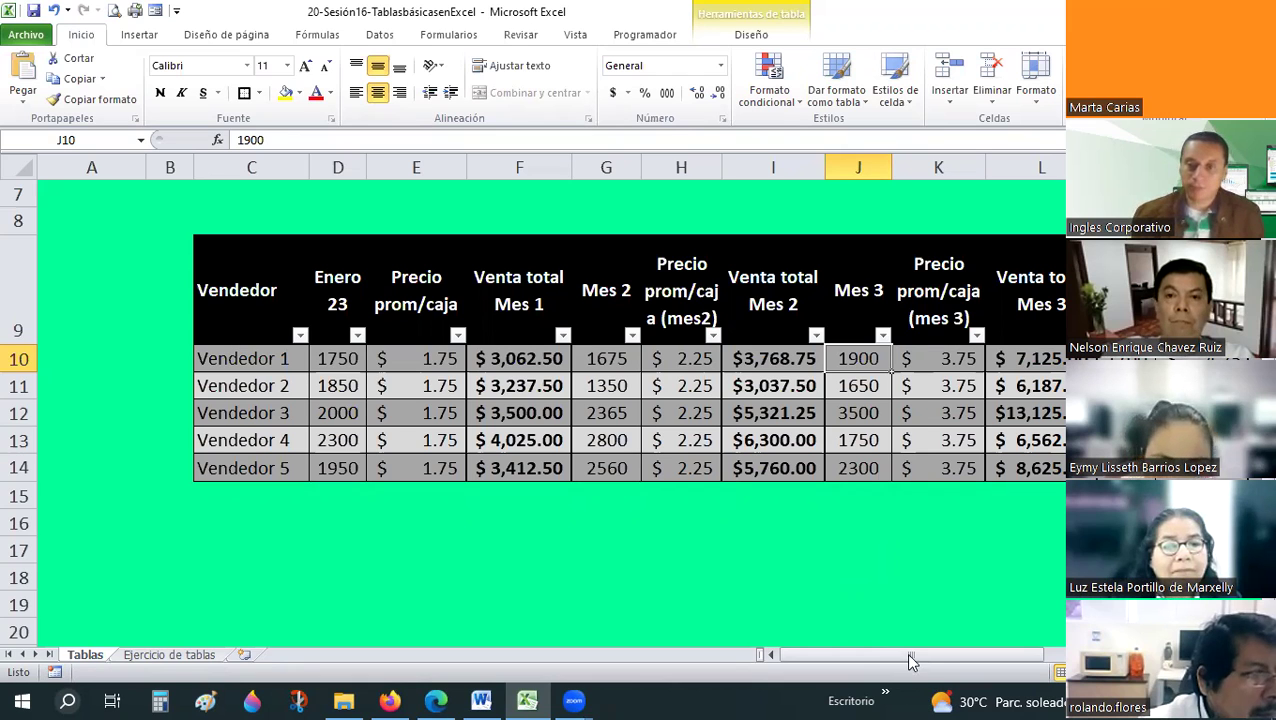
- Widen column O so the Venta total Mes 4 amounts replace ########, then review N10 and O14
{"action": "scroll", "coordinate": [1010, 652], "scroll_direction": "right", "scroll_amount": 2}
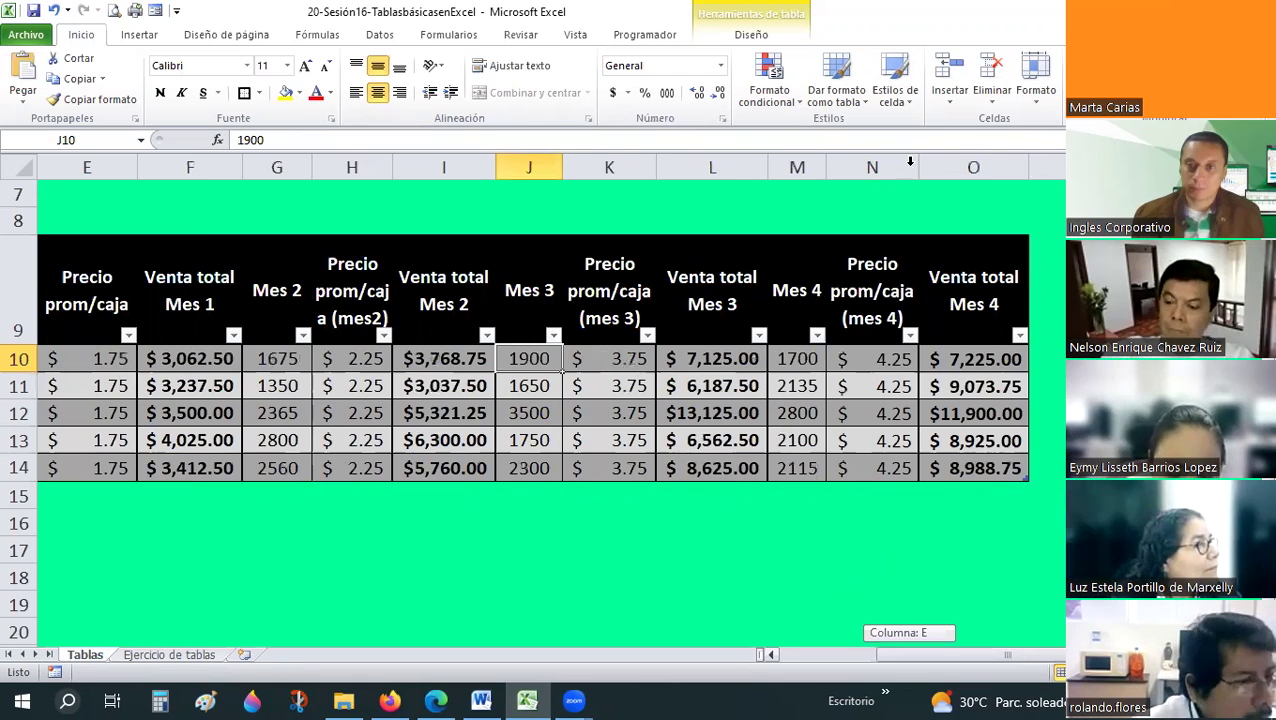
{"action": "left_click", "coordinate": [912, 167]}
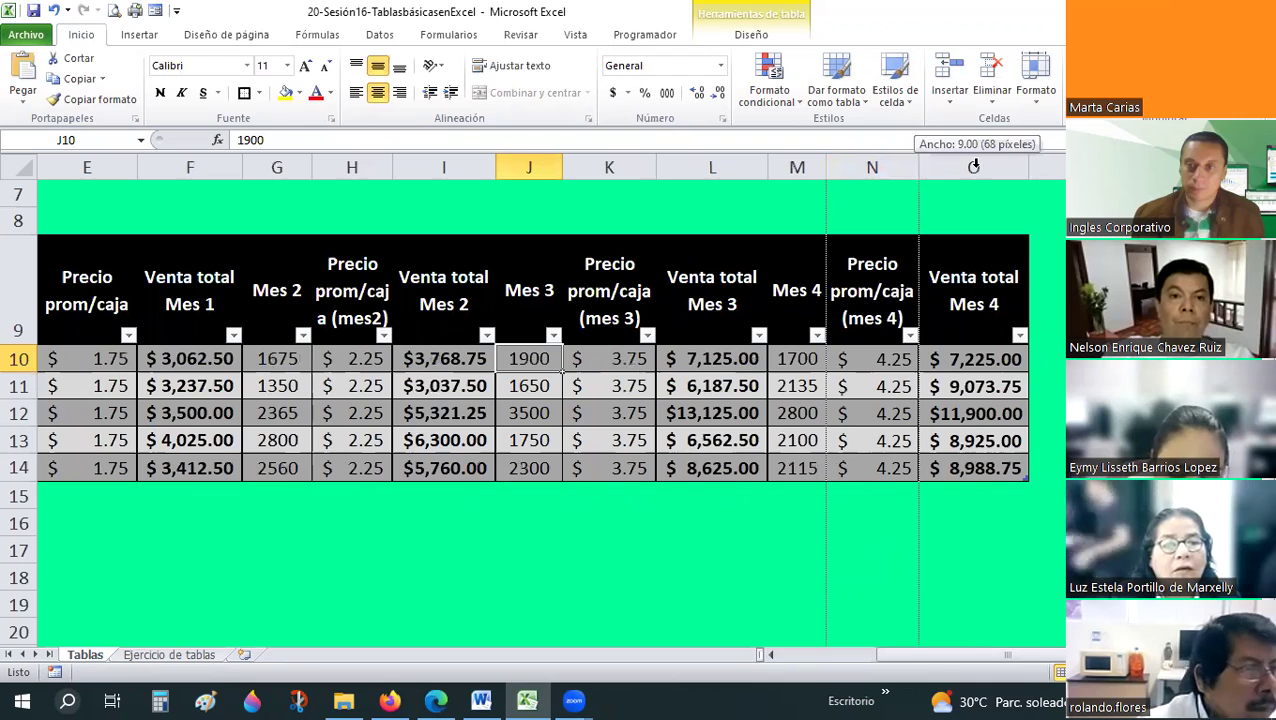
{"action": "left_click_drag", "start_coordinate": [1028, 167], "coordinate": [1063, 169]}
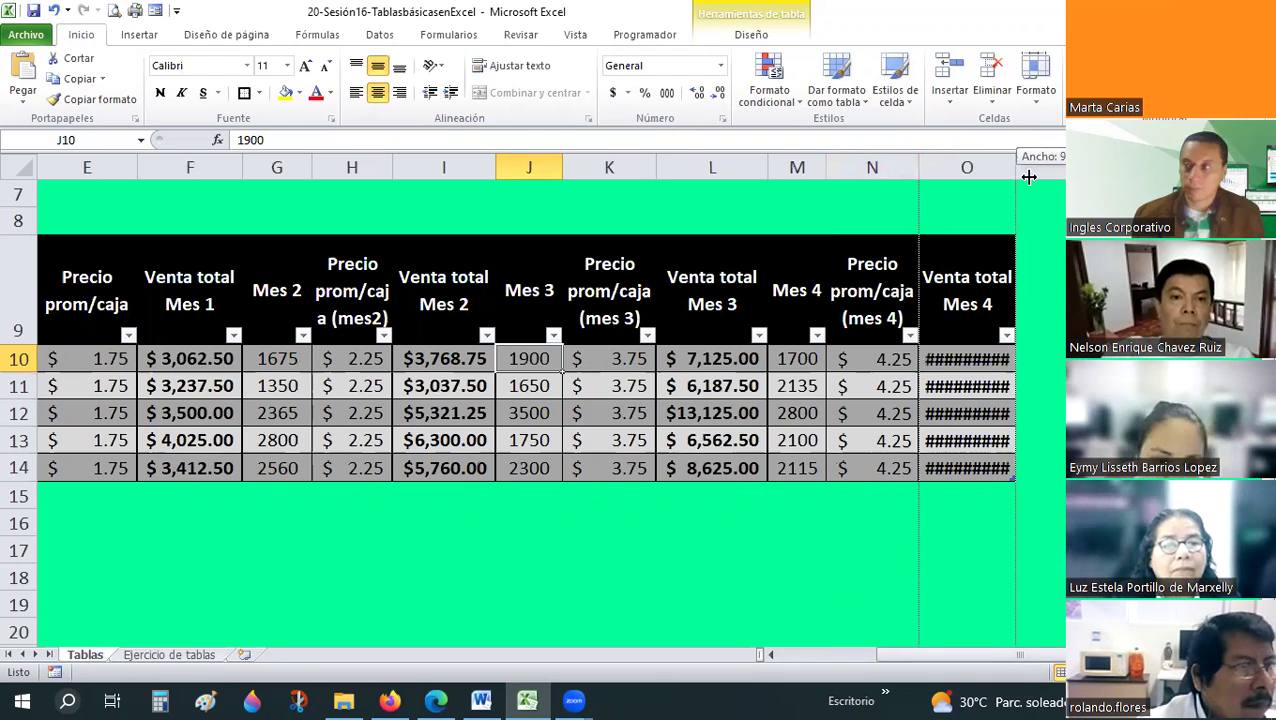
{"action": "left_click_drag", "start_coordinate": [1029, 177], "coordinate": [1030, 177]}
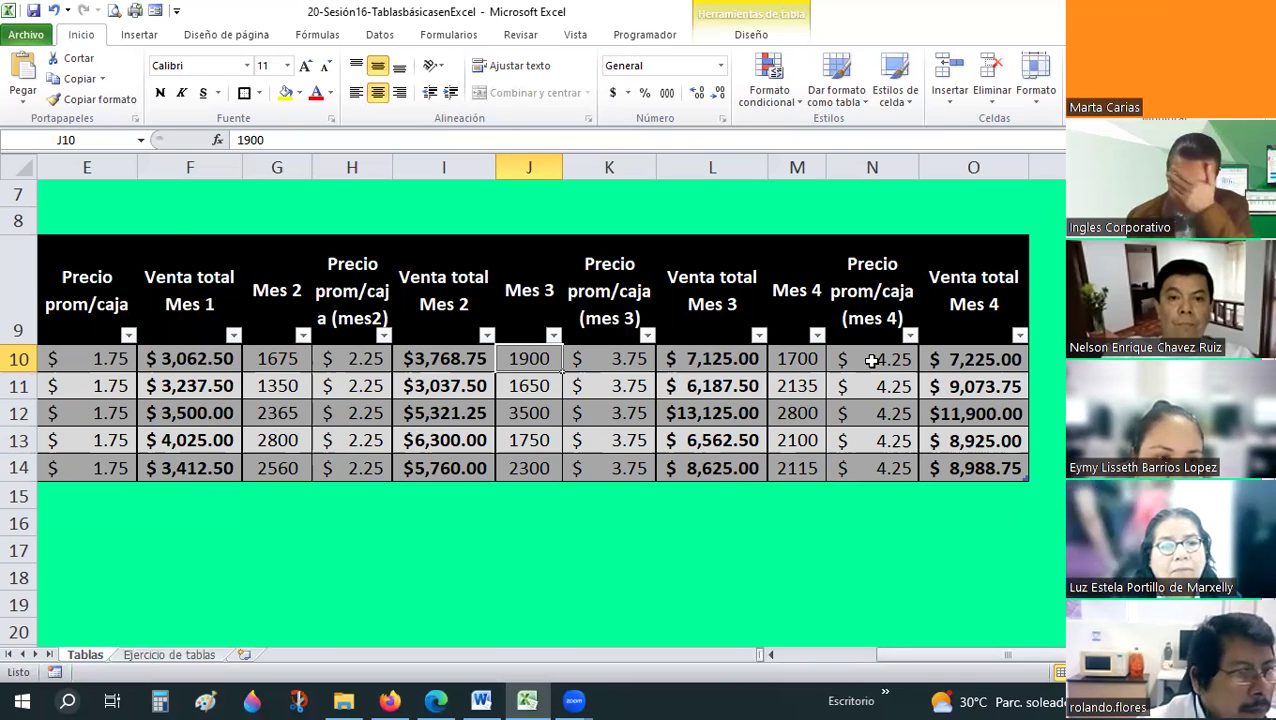
{"action": "left_click", "coordinate": [872, 361]}
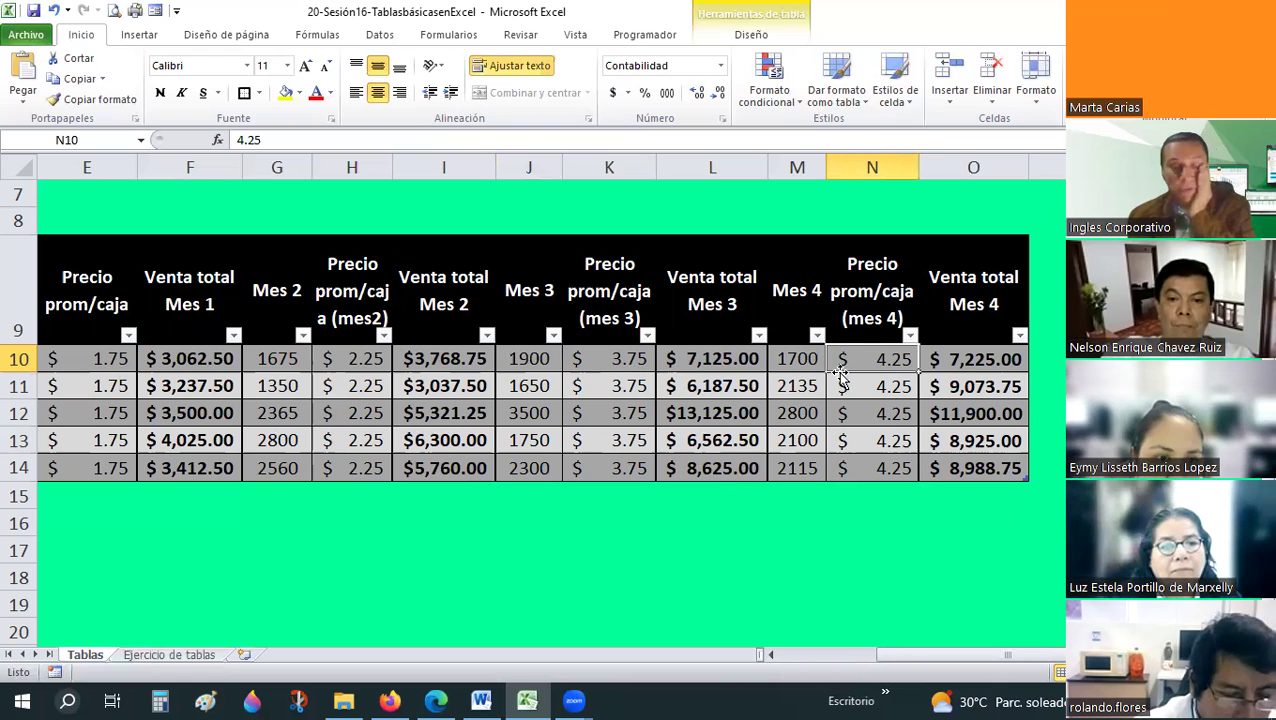
{"action": "left_click", "coordinate": [805, 655]}
{"action": "left_click_drag", "start_coordinate": [807, 657], "coordinate": [855, 658]}
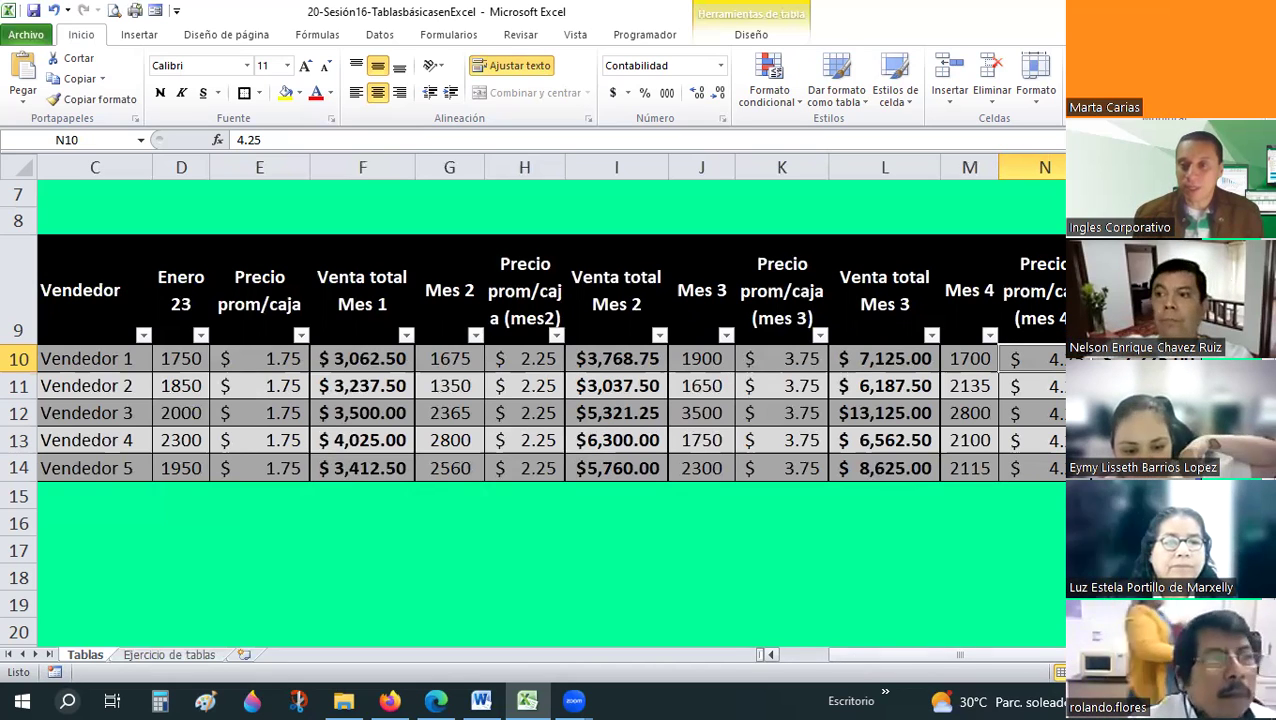
{"action": "key", "text": "Down"}
{"action": "key", "text": "Down"}
{"action": "key", "text": "Down"}
{"action": "key", "text": "Right"}
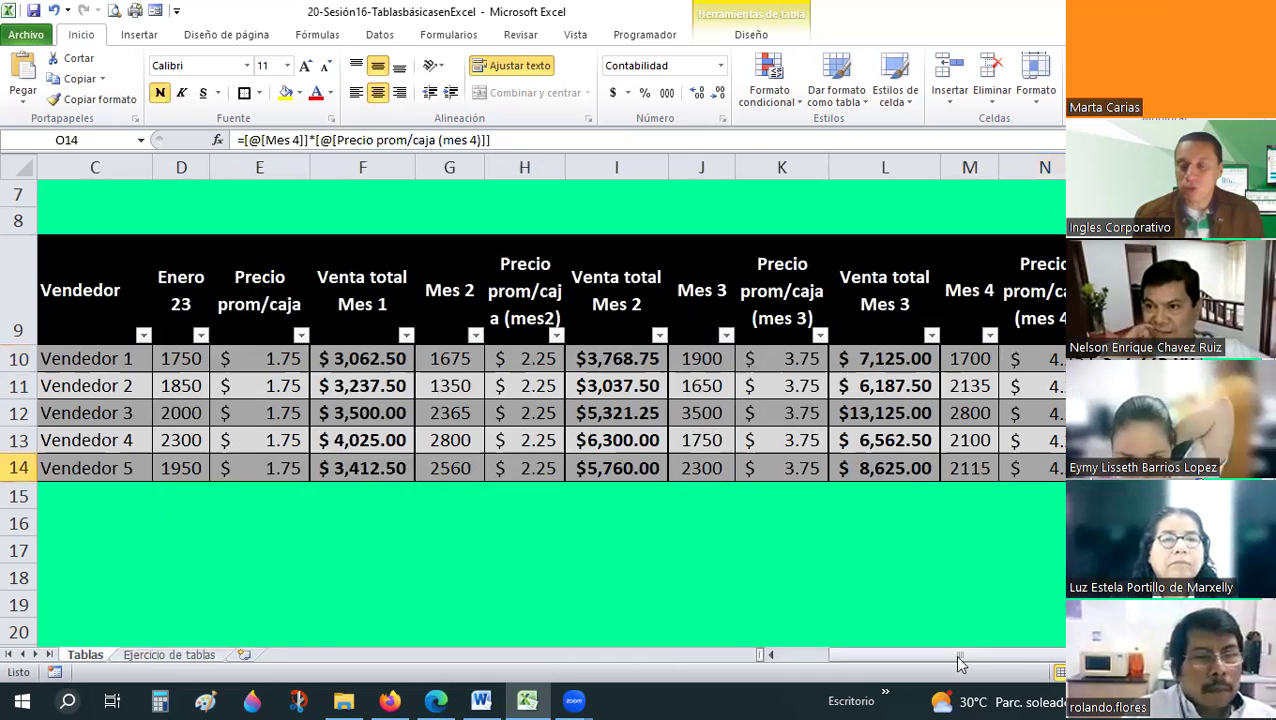
{"action": "left_click_drag", "start_coordinate": [958, 663], "coordinate": [895, 658]}
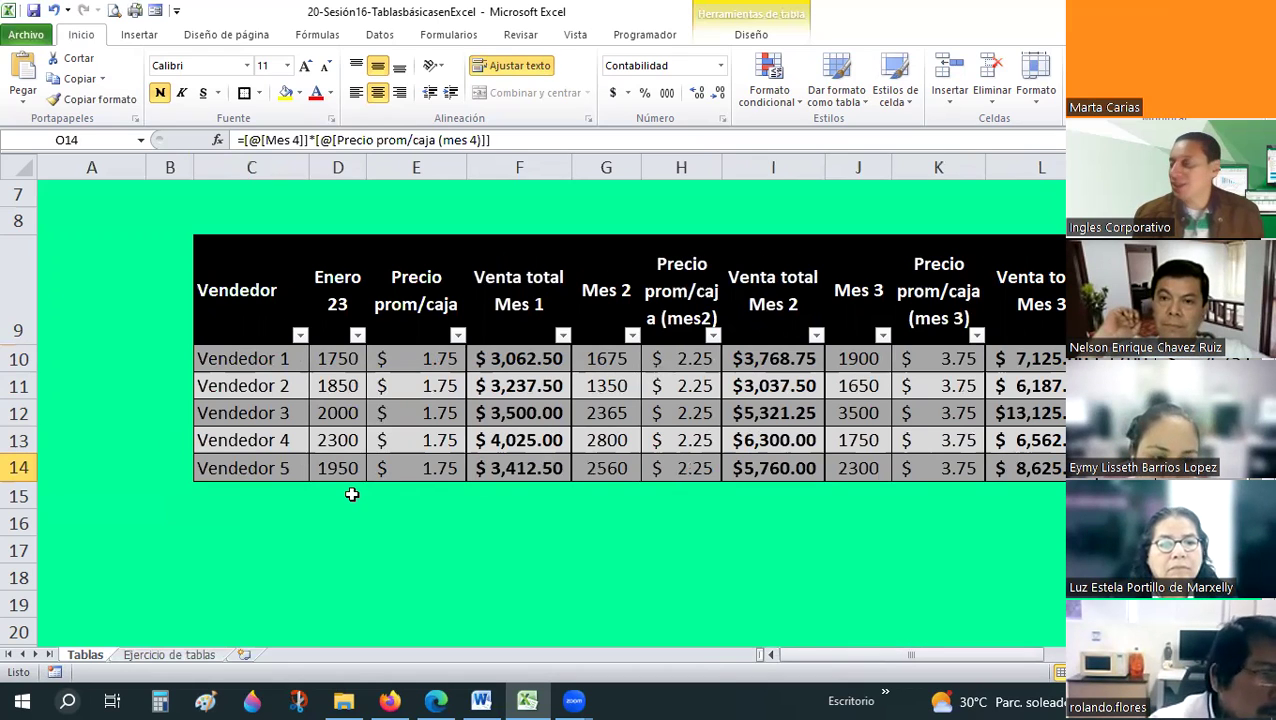
{"action": "key", "text": "ctrl+Left"}
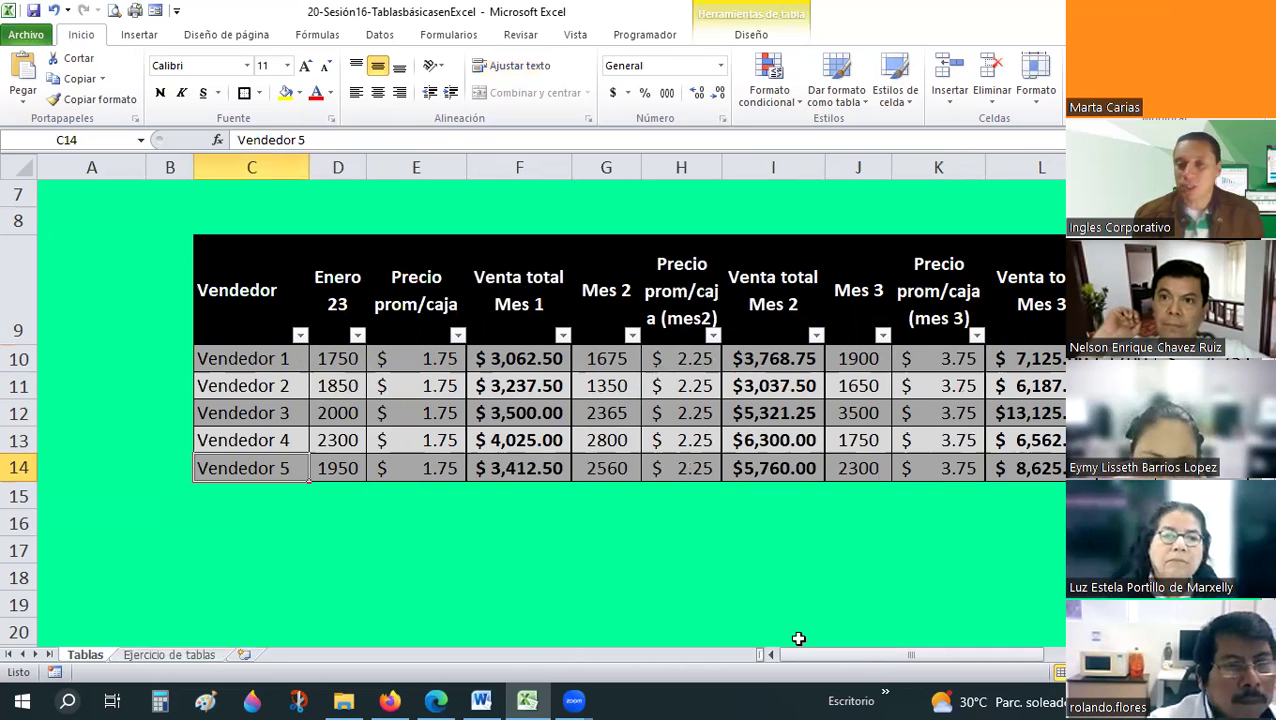
{"action": "left_click_drag", "start_coordinate": [995, 664], "coordinate": [832, 664]}
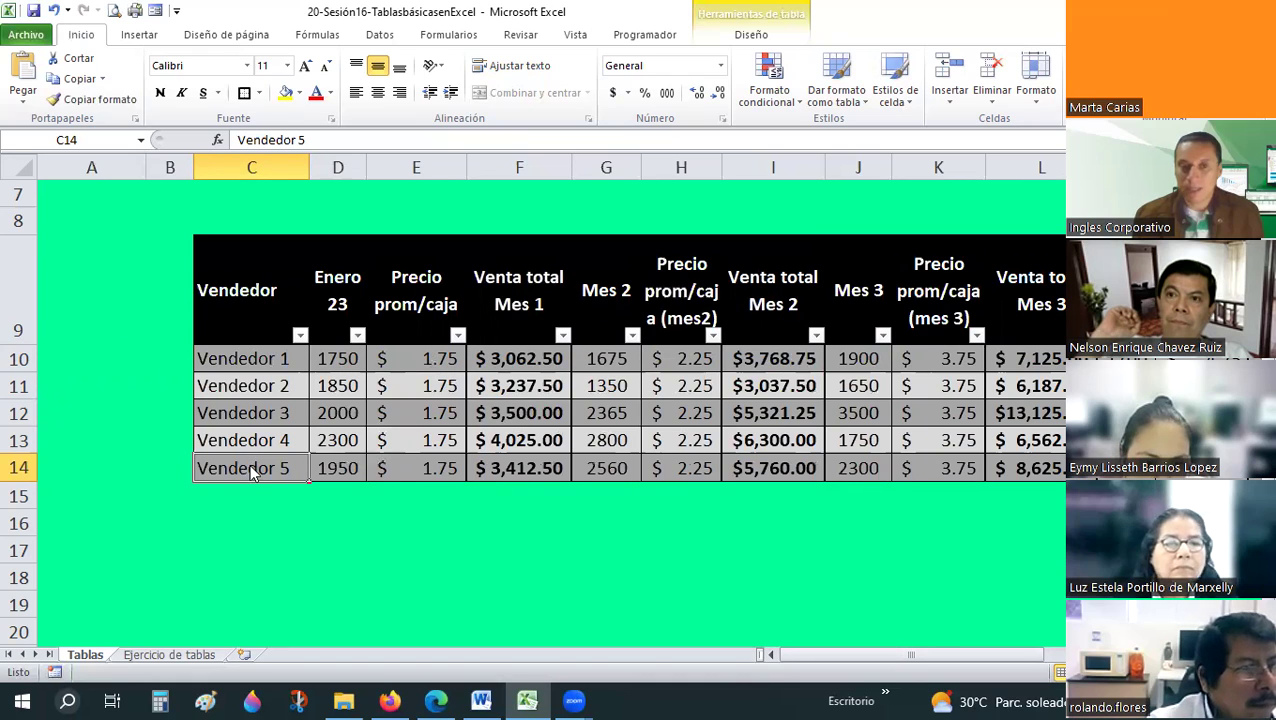
{"action": "right_click", "coordinate": [251, 471]}
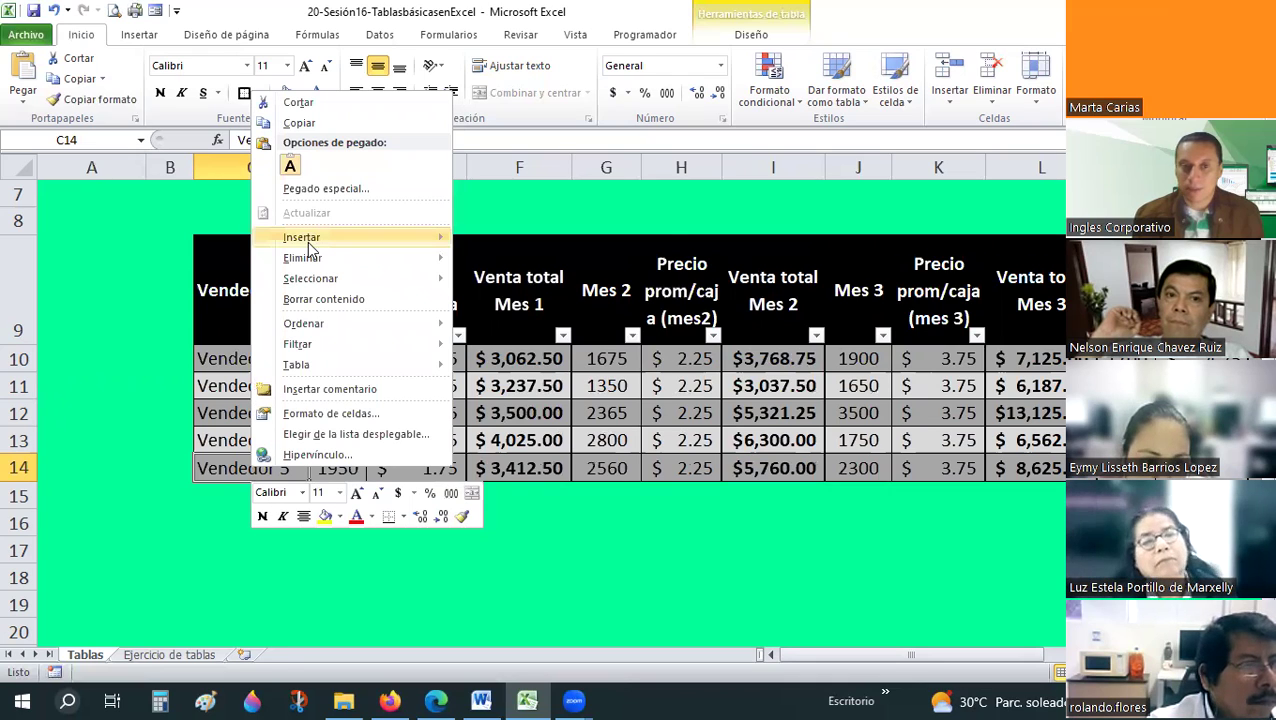
{"action": "mouse_move", "coordinate": [309, 244]}
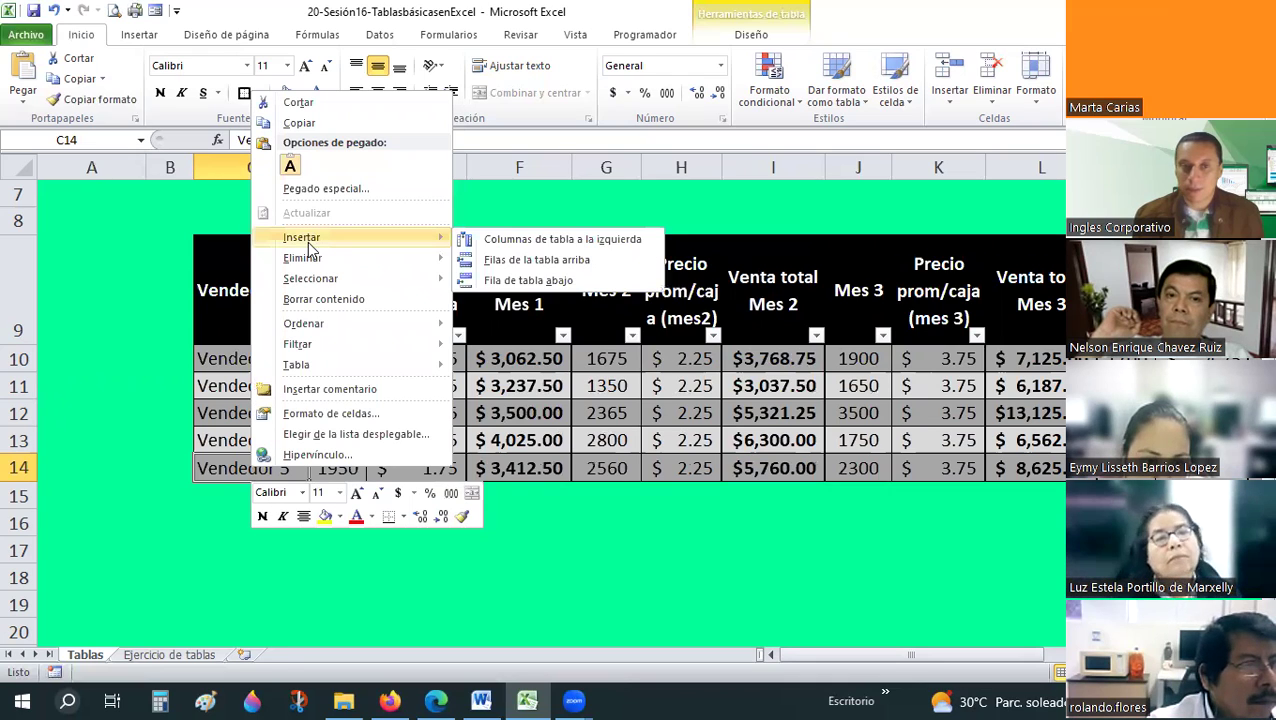
{"action": "left_click", "coordinate": [571, 281]}
{"action": "left_click", "coordinate": [667, 571]}
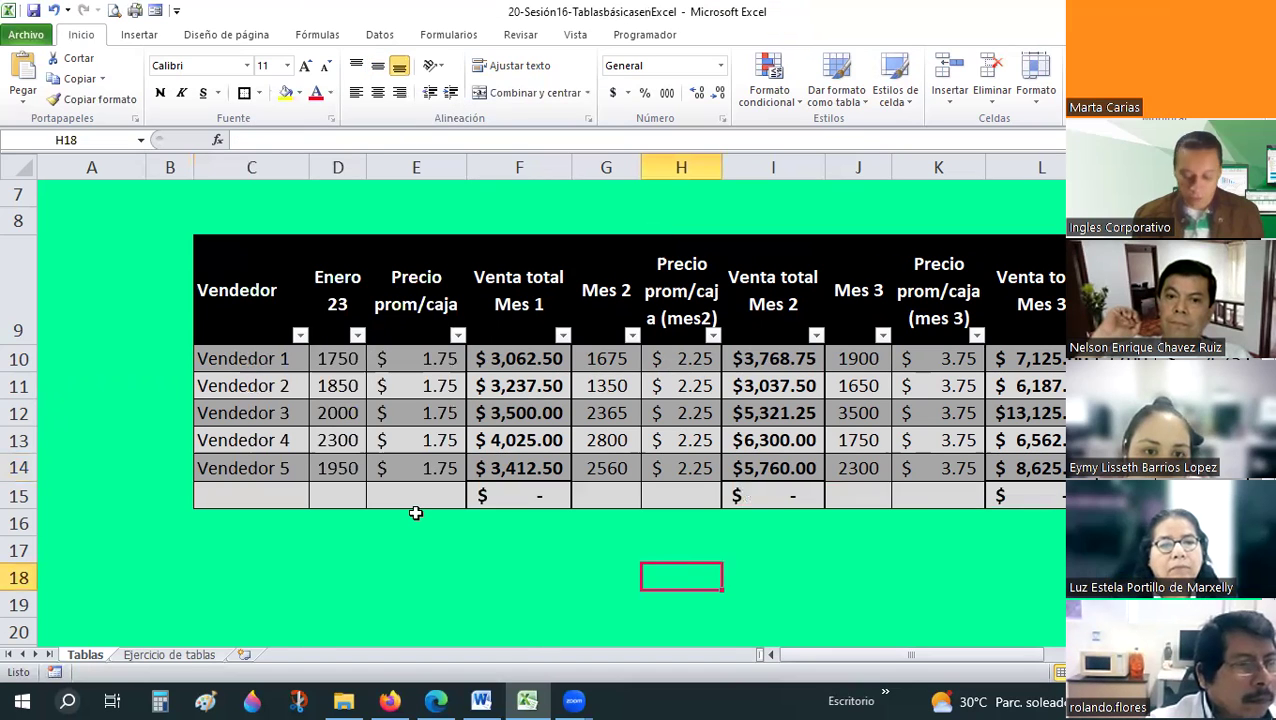
{"action": "key", "text": "ctrl+z"}
{"action": "mouse_move", "coordinate": [252, 468]}
{"action": "left_mouse_down"}
{"action": "mouse_move", "coordinate": [1040, 468]}
{"action": "mouse_move", "coordinate": [1010, 470]}
{"action": "left_mouse_up"}
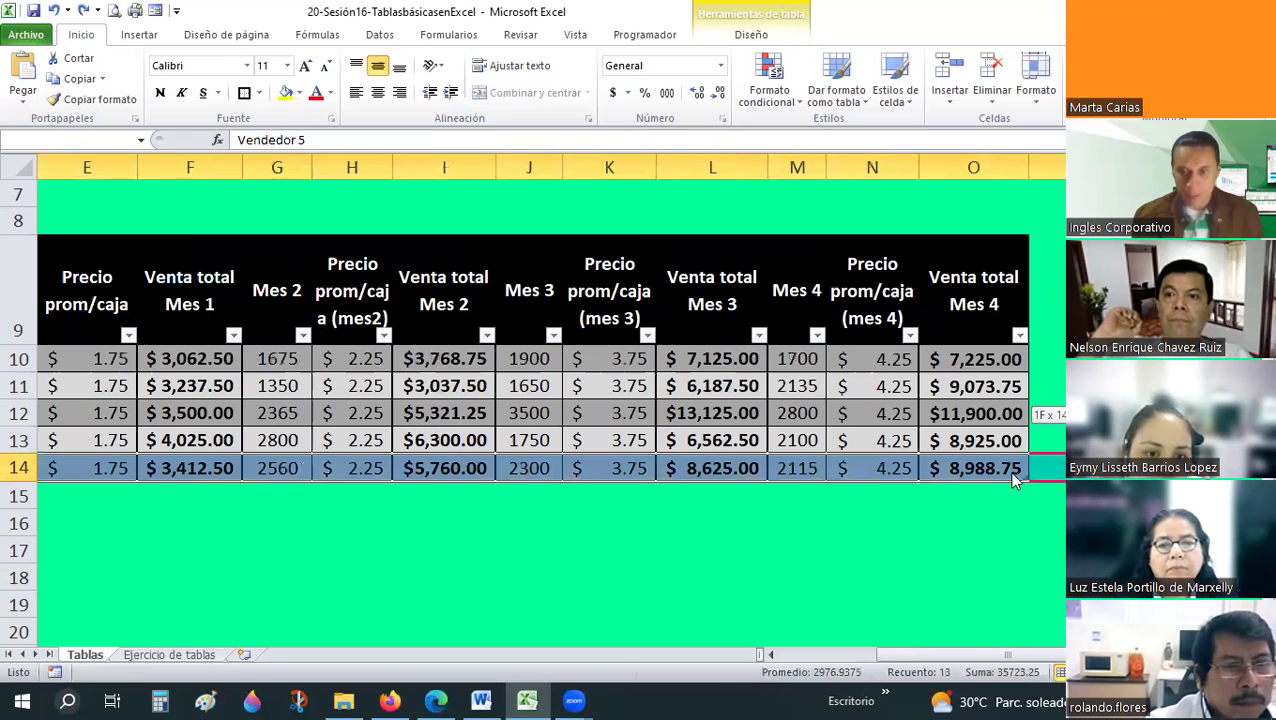
{"action": "key", "text": "ctrl+c"}
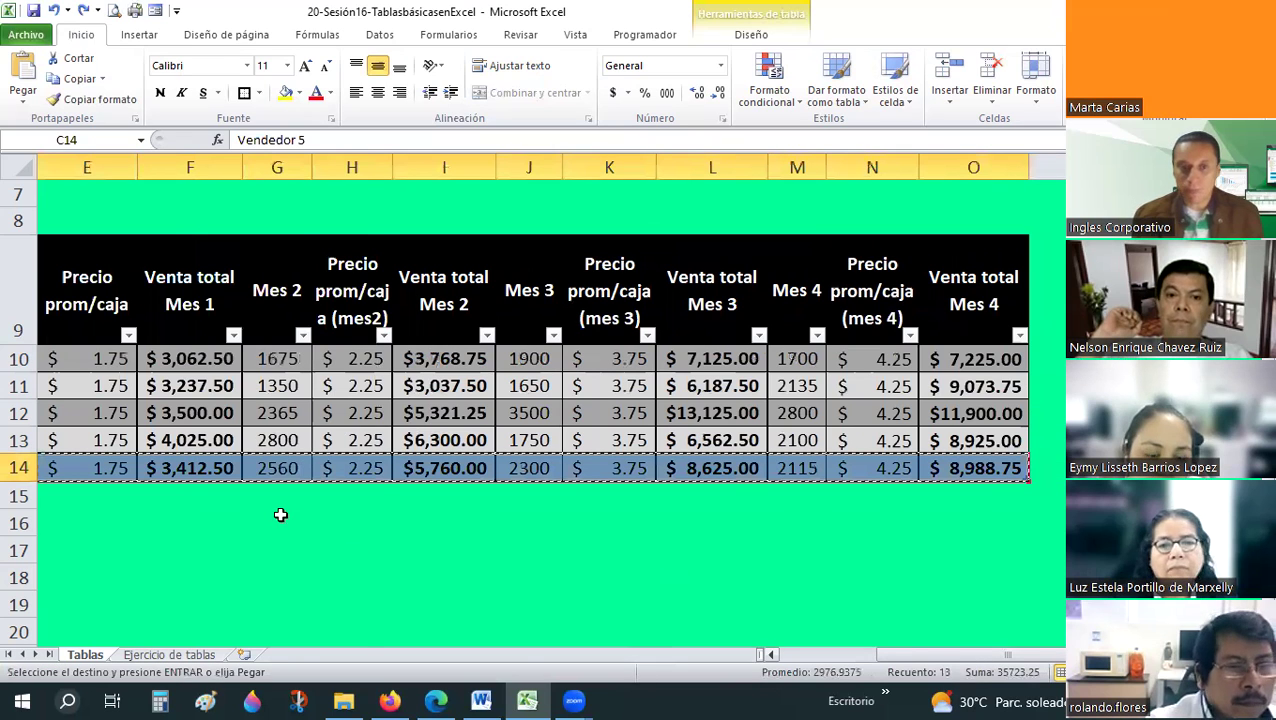
{"action": "scroll", "coordinate": [281, 515], "scroll_direction": "left", "scroll_amount": 4}
{"action": "left_click", "coordinate": [239, 493]}
{"action": "key", "text": "ctrl+v"}
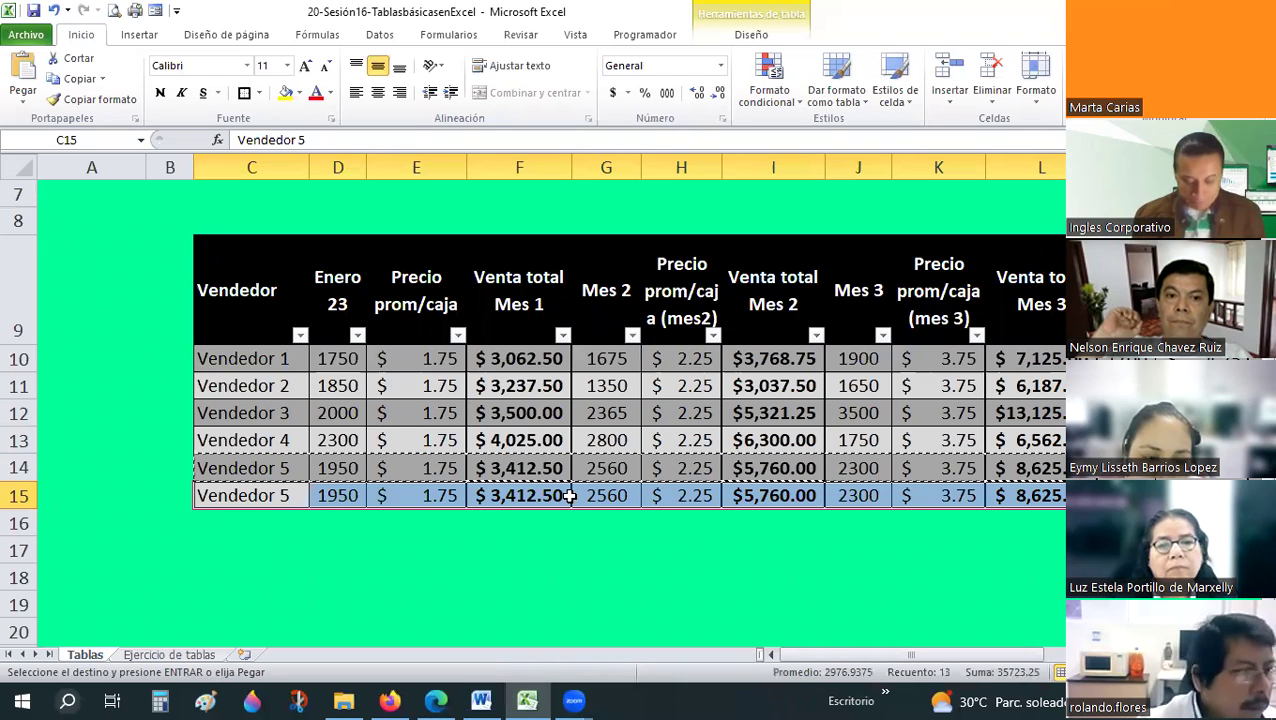
{"action": "key", "text": "Return"}
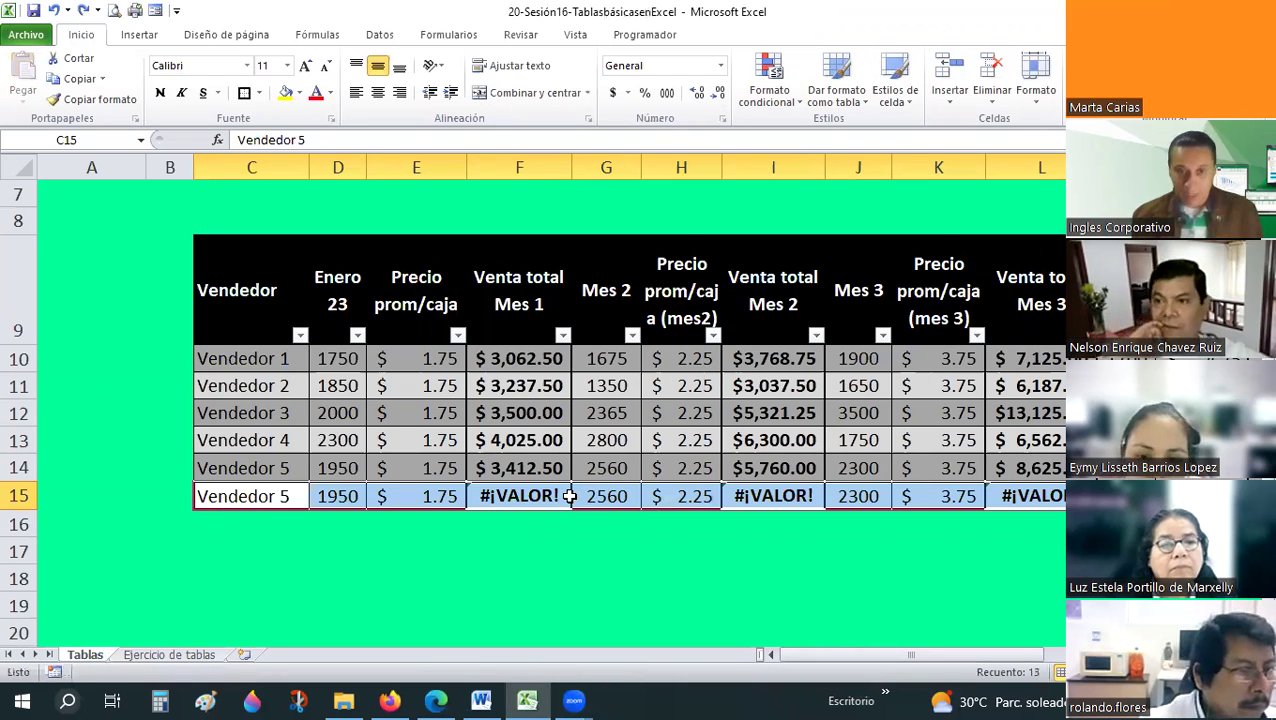
{"action": "key", "text": "ctrl+z"}
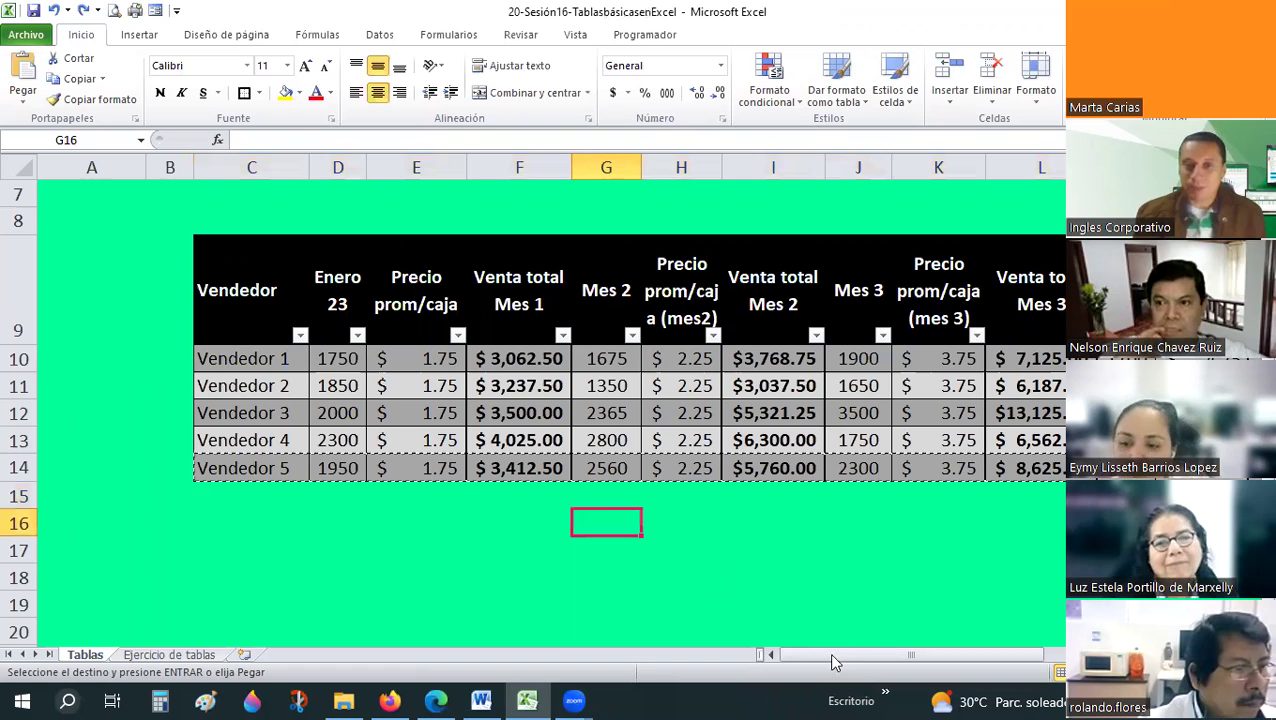
- Insert a blank row above Vendedor 3 from row 12's menu, then undo it
{"action": "key", "text": "Escape"}
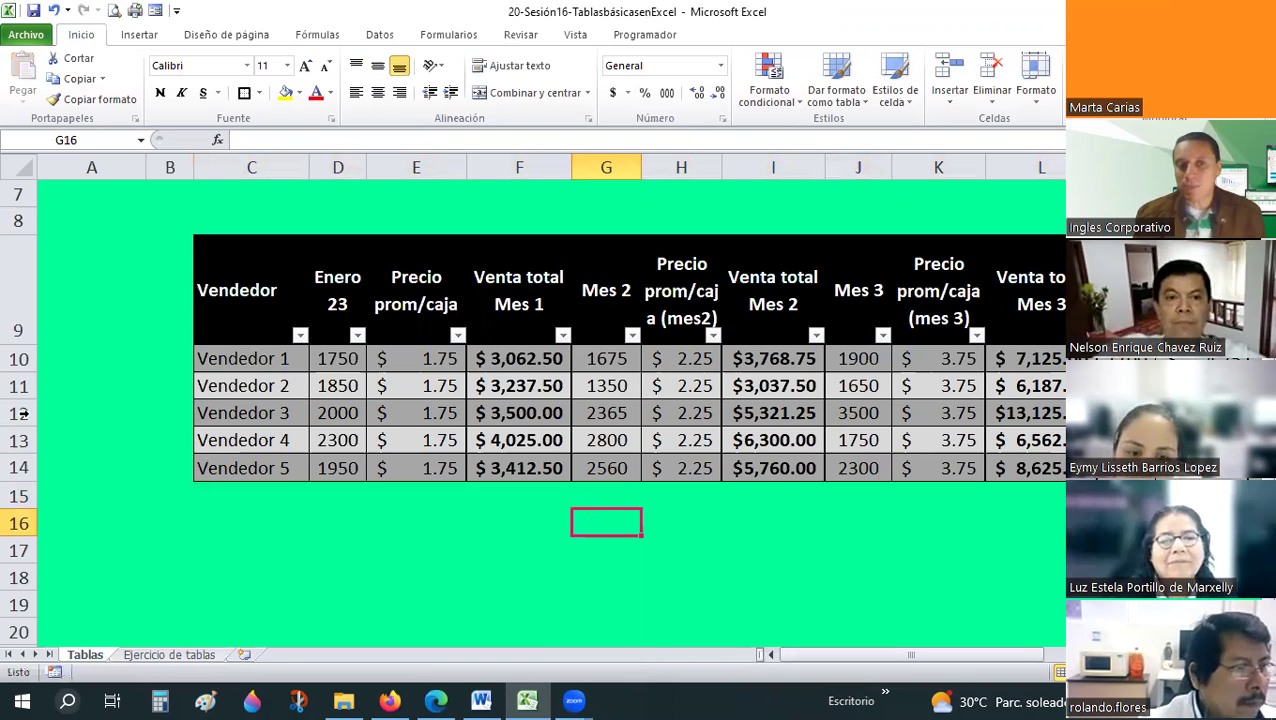
{"action": "right_click", "coordinate": [30, 420]}
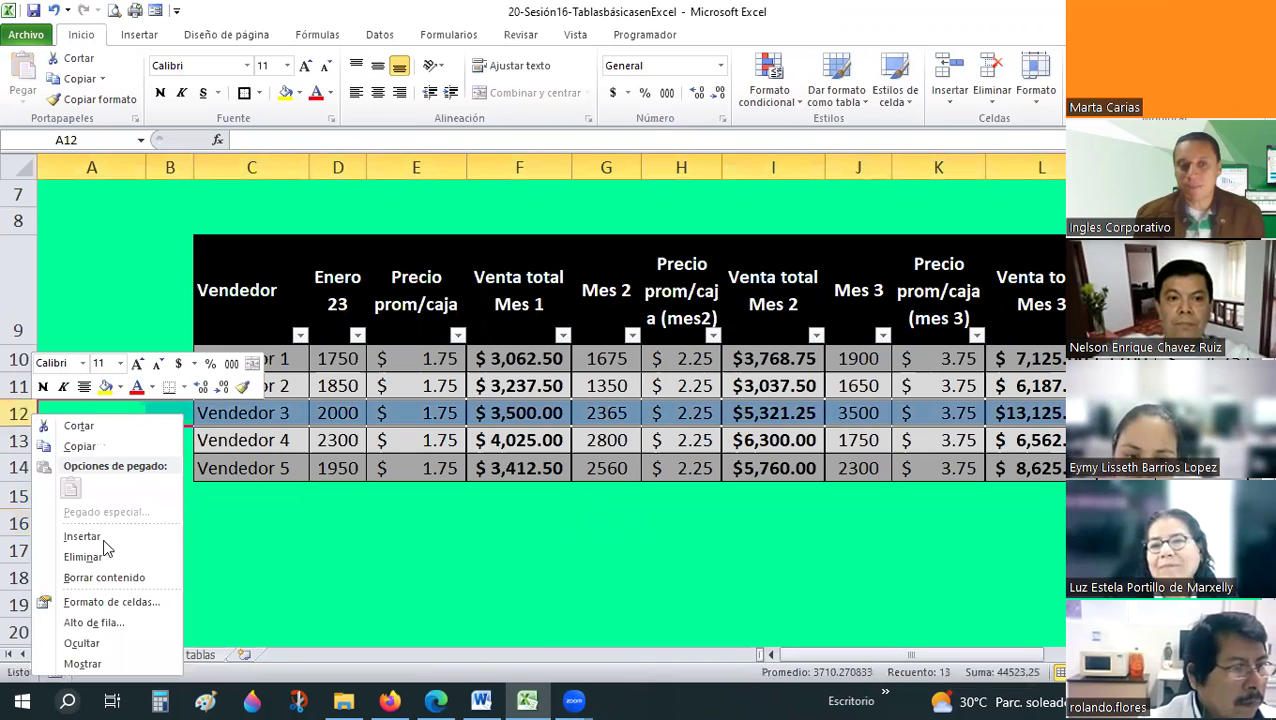
{"action": "key", "text": "Return"}
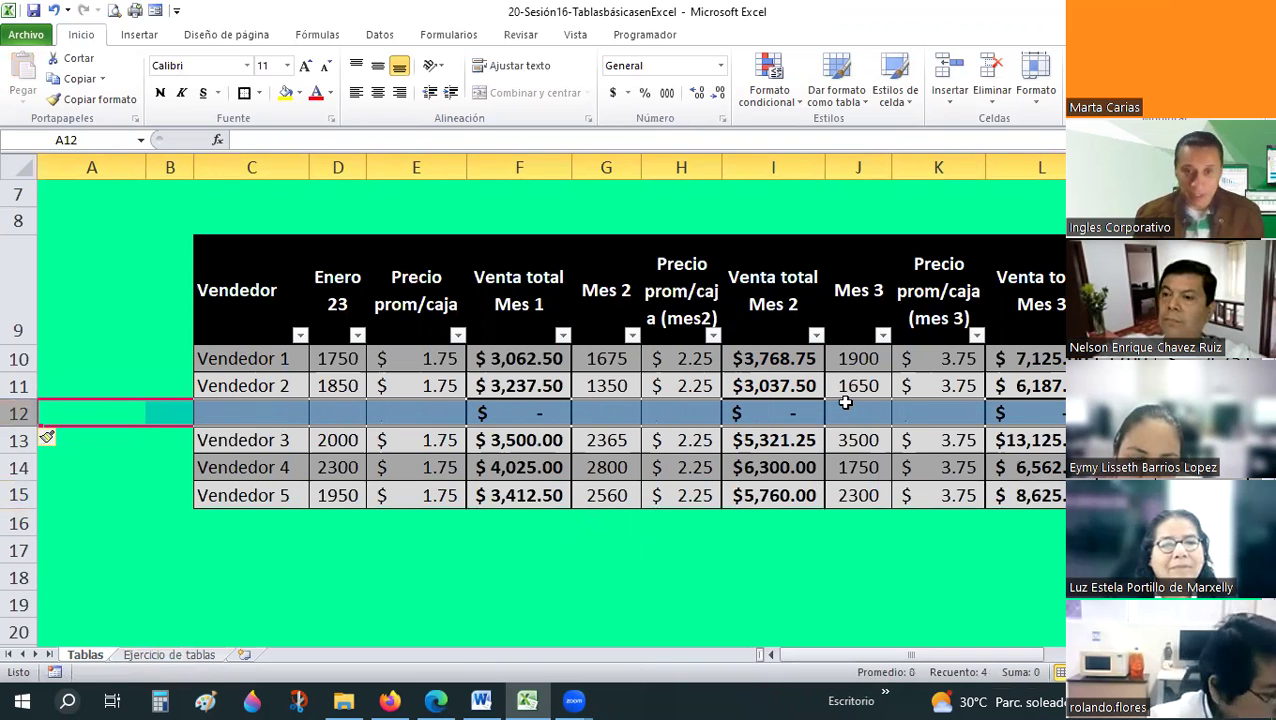
{"action": "key", "text": "ctrl+z"}
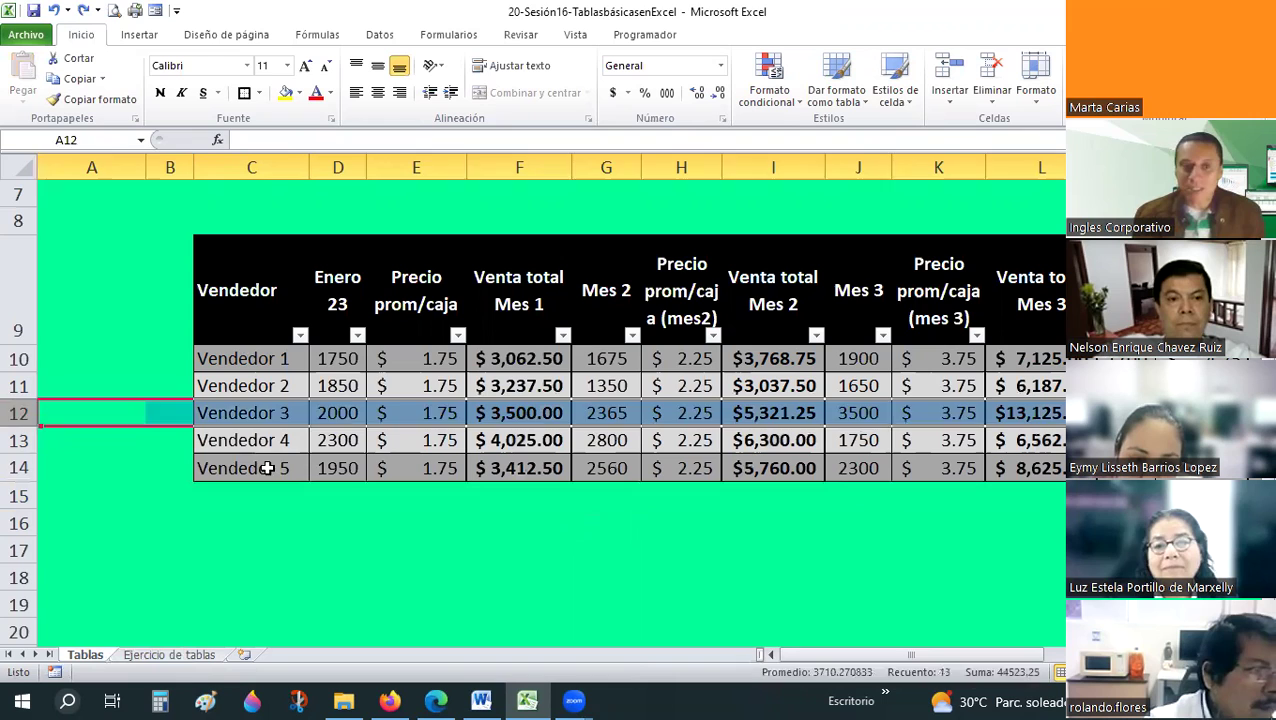
- Extend the table with a new blank row 15 from the last Mes 4 total, O14
{"action": "left_click", "coordinate": [267, 468]}
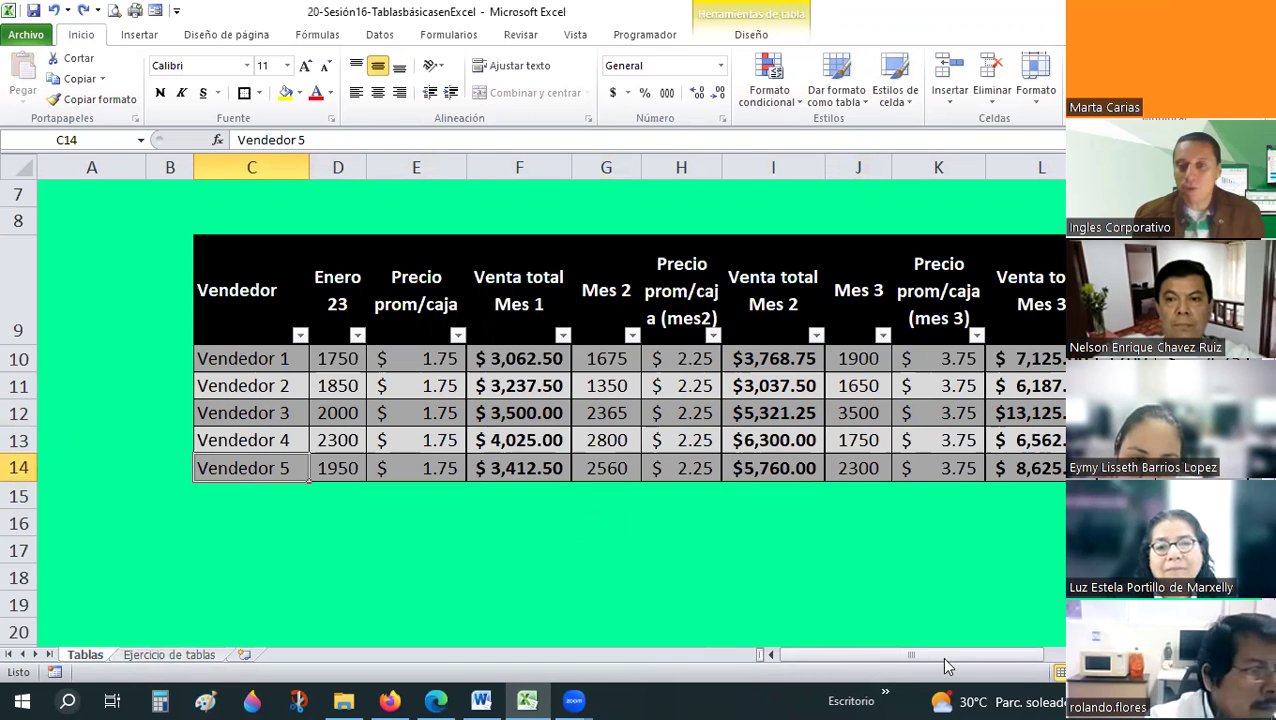
{"action": "left_click_drag", "start_coordinate": [947, 660], "coordinate": [855, 468]}
{"action": "left_click", "coordinate": [871, 473]}
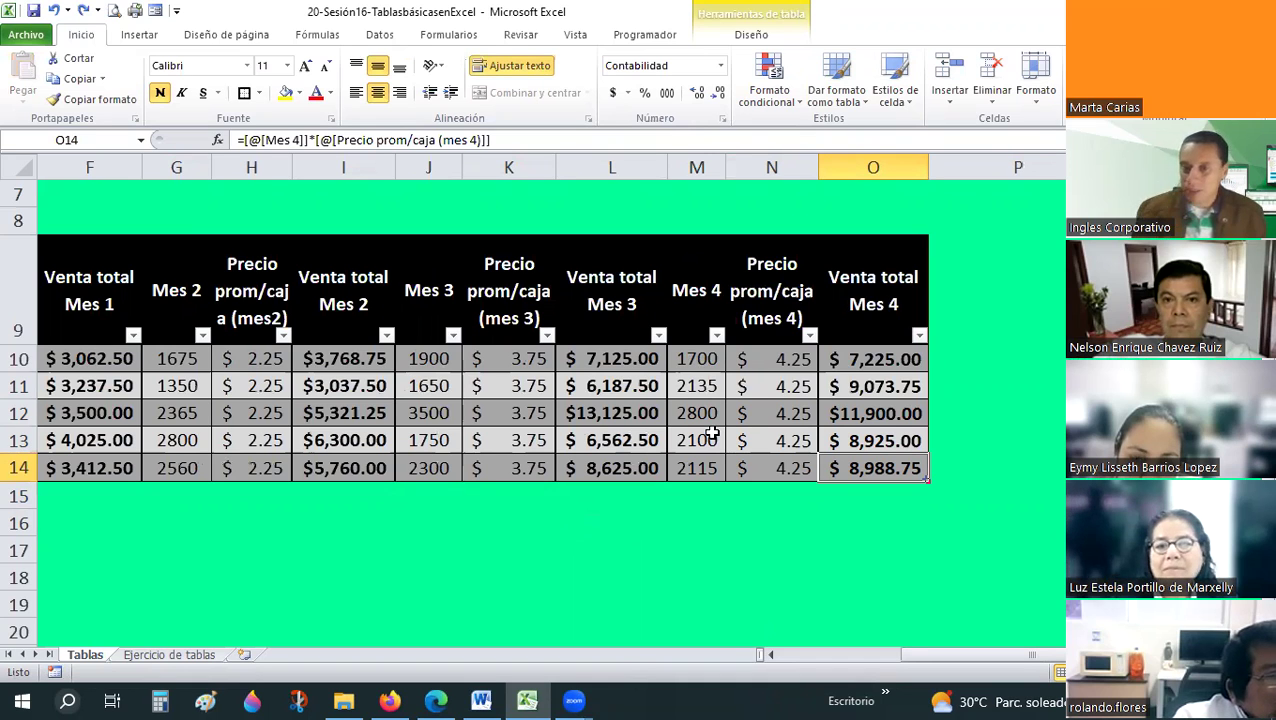
{"action": "key", "text": "Tab"}
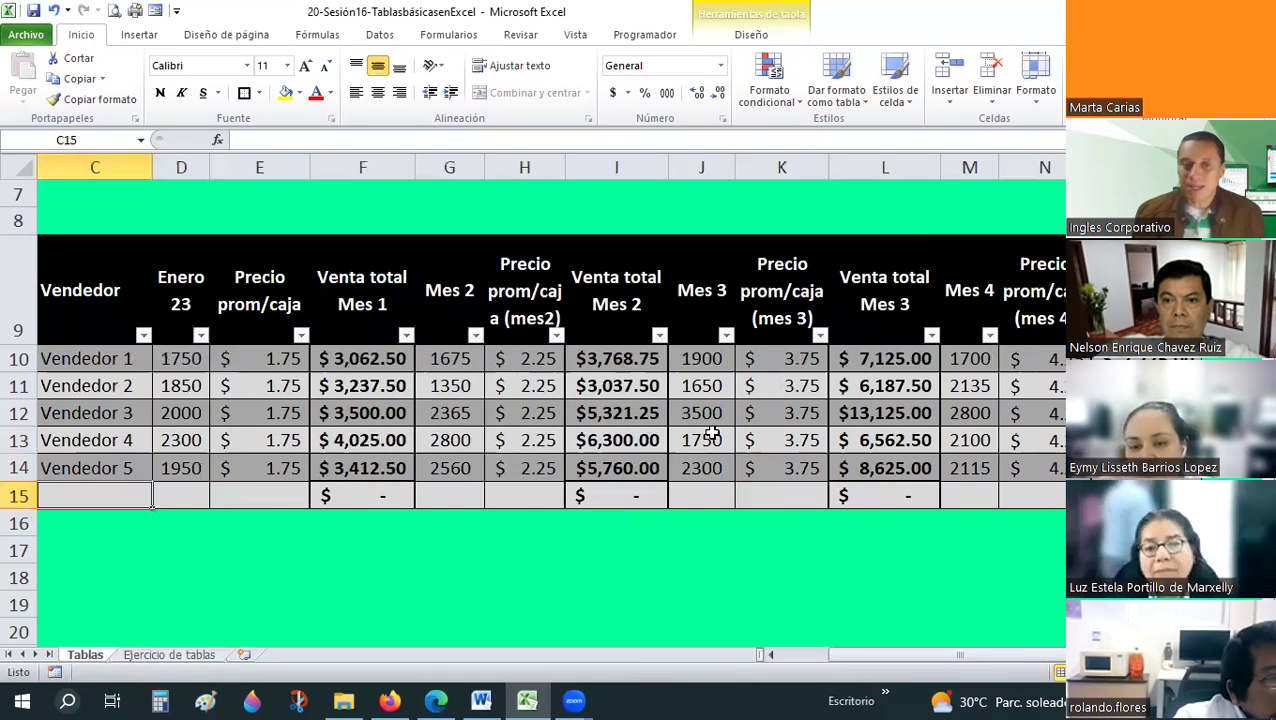
{"action": "scroll", "coordinate": [712, 433], "scroll_direction": "left", "scroll_amount": 1}
{"action": "scroll", "coordinate": [712, 433], "scroll_direction": "left", "scroll_amount": 1}
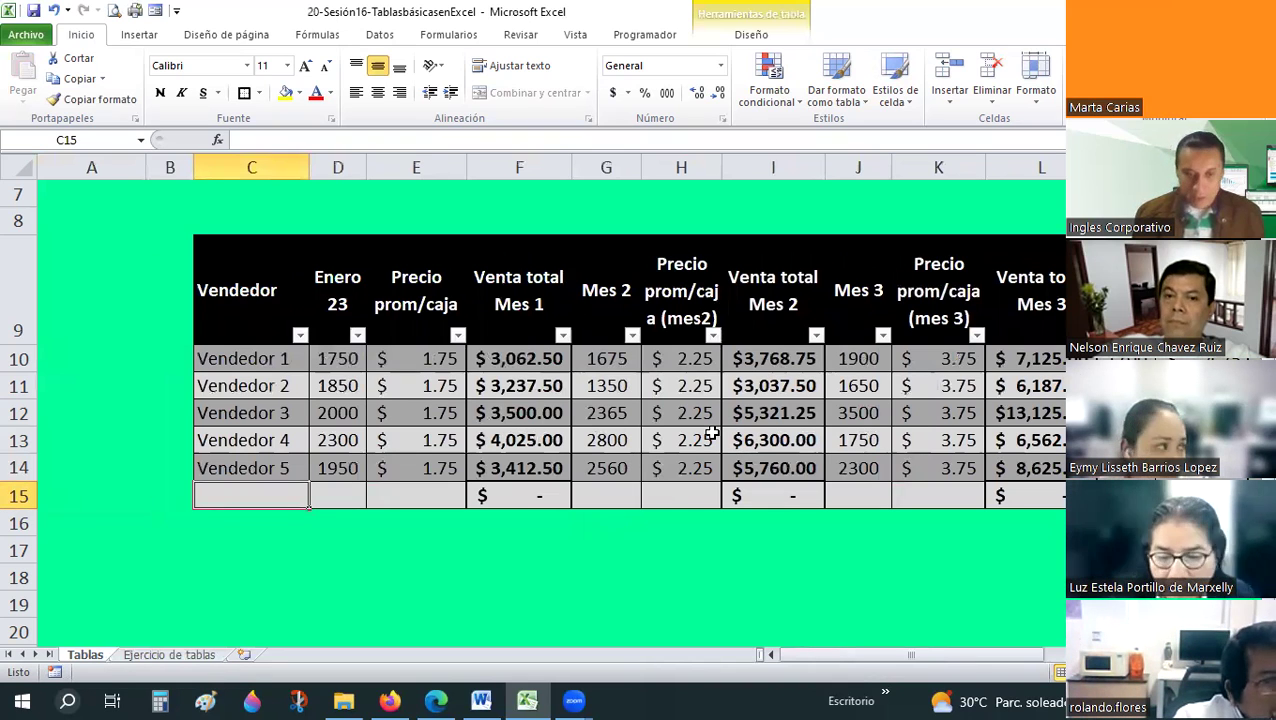
{"action": "type", "text": "VEN"}
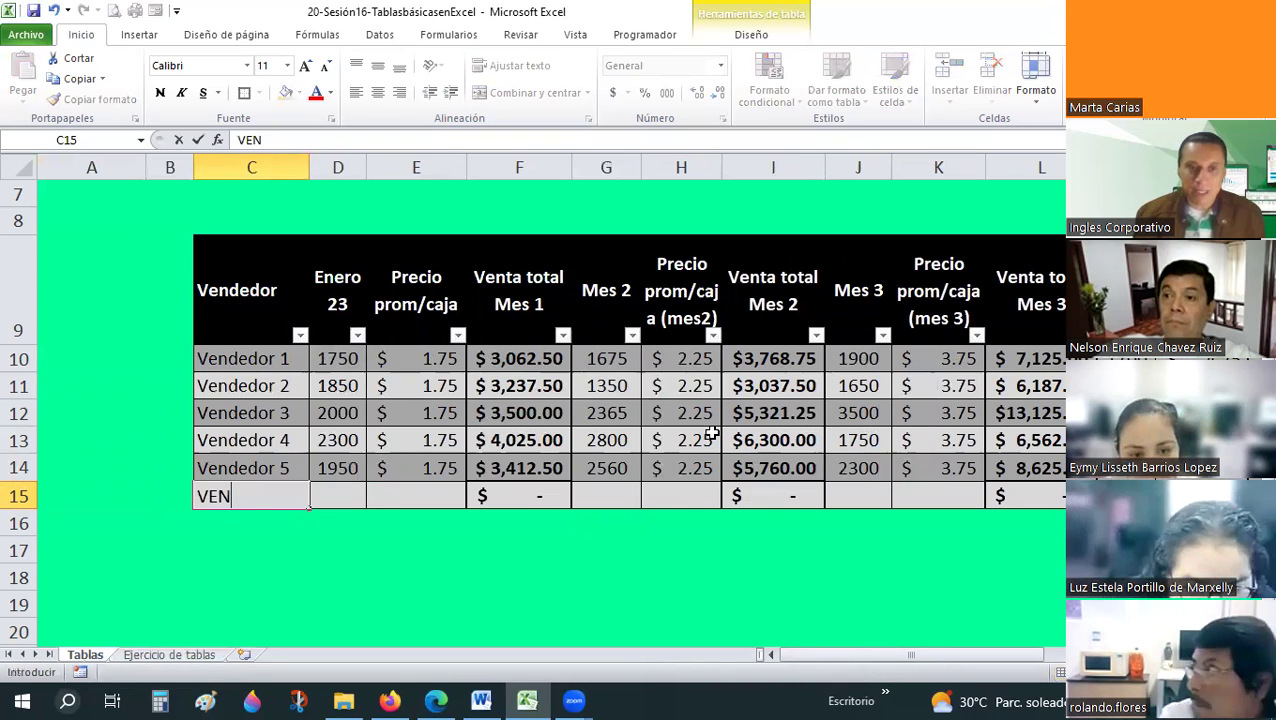
{"action": "key", "text": "BackSpace"}
{"action": "key", "text": "BackSpace"}
{"action": "type", "text": "ended"}
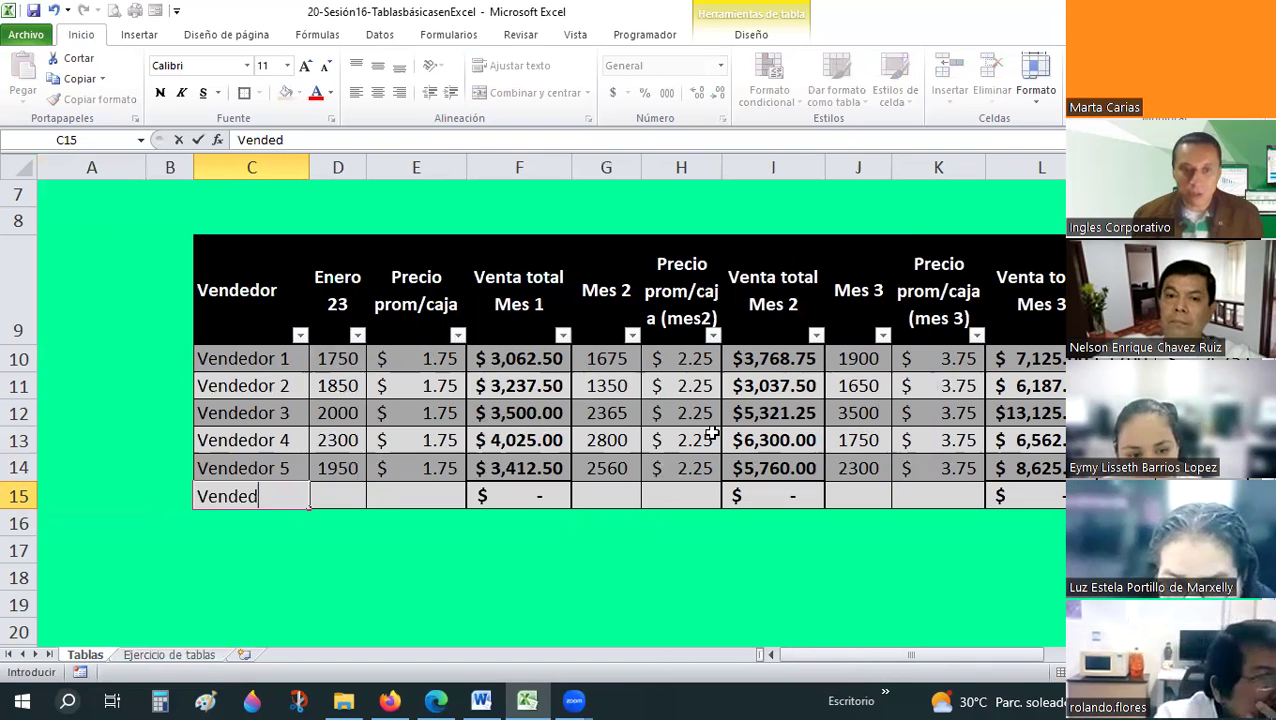
{"action": "type", "text": "eror"}
{"action": "key", "text": "BackSpace"}
{"action": "key", "text": "BackSpace"}
{"action": "key", "text": "BackSpace"}
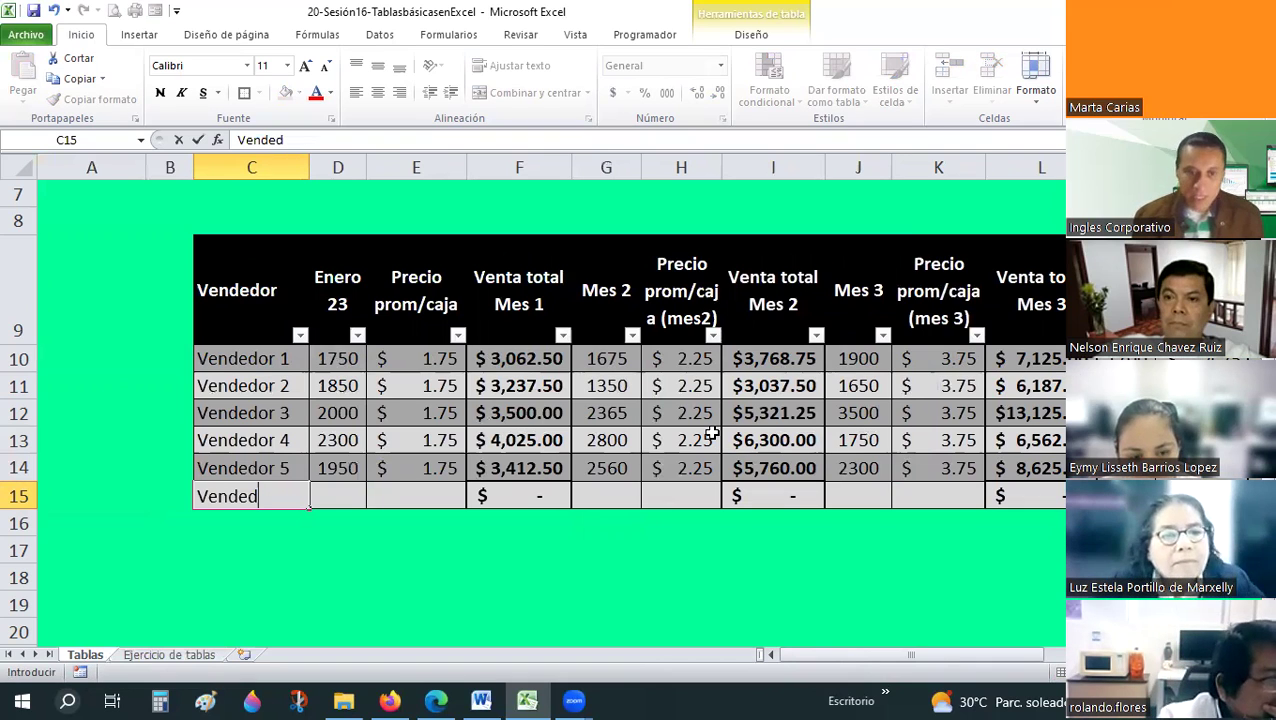
{"action": "type", "text": "or6"}
{"action": "key", "text": "BackSpace"}
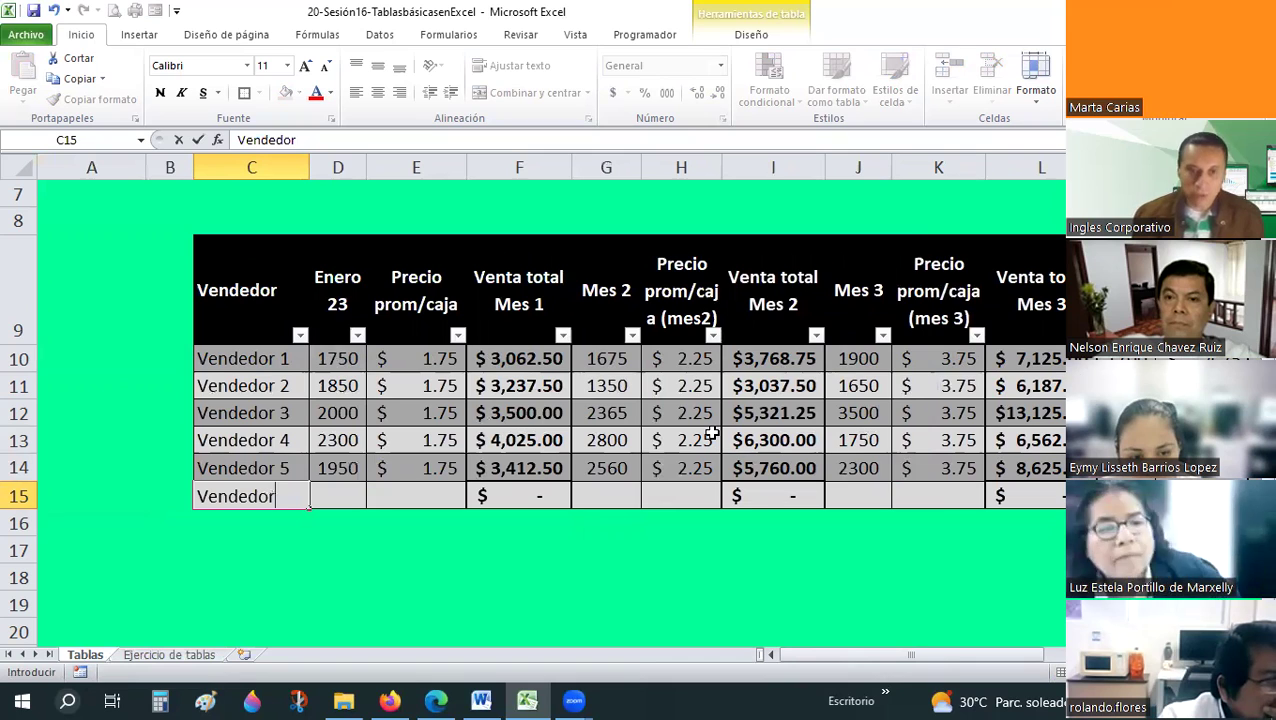
{"action": "type", "text": " 6"}
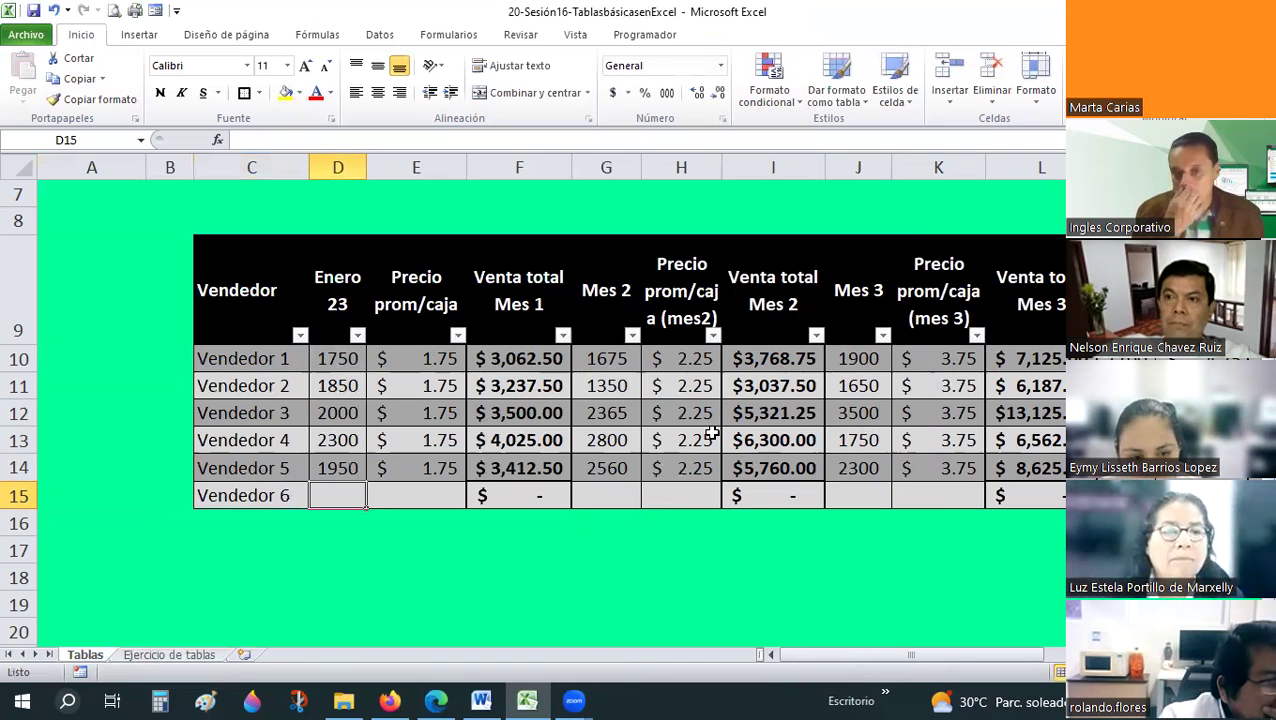
{"action": "key", "text": "Tab"}
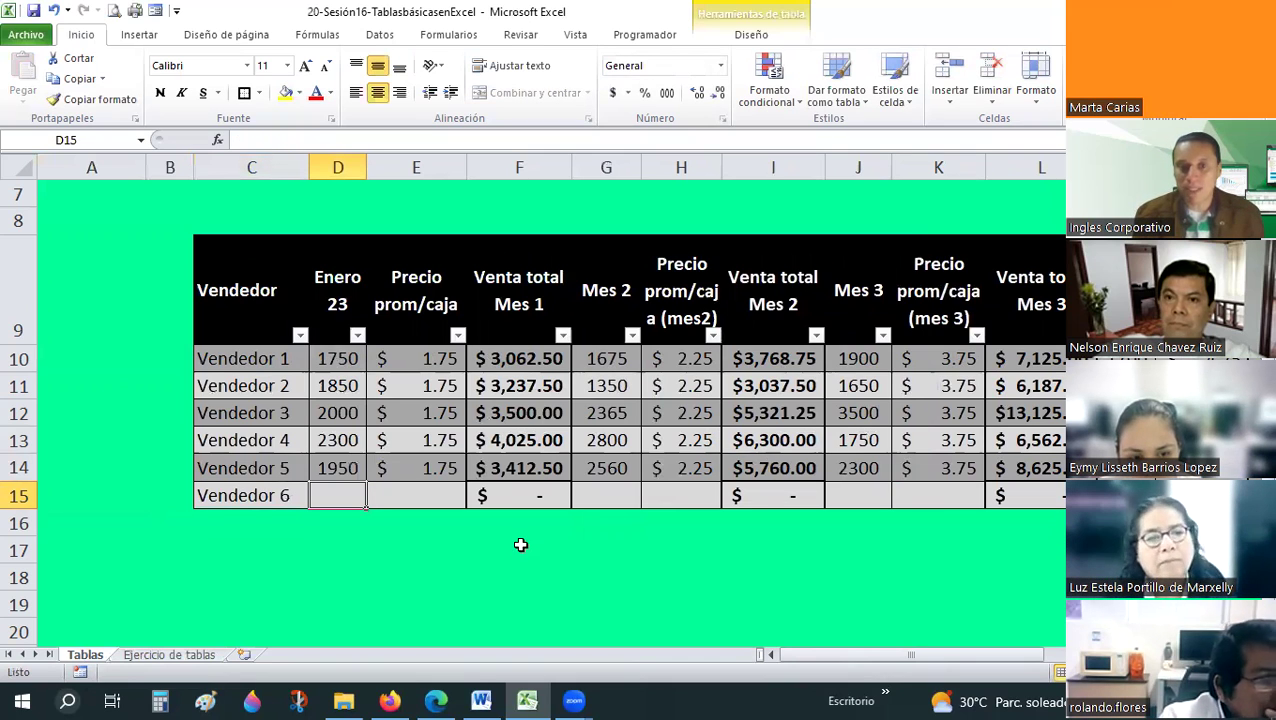
{"action": "left_click", "coordinate": [530, 497]}
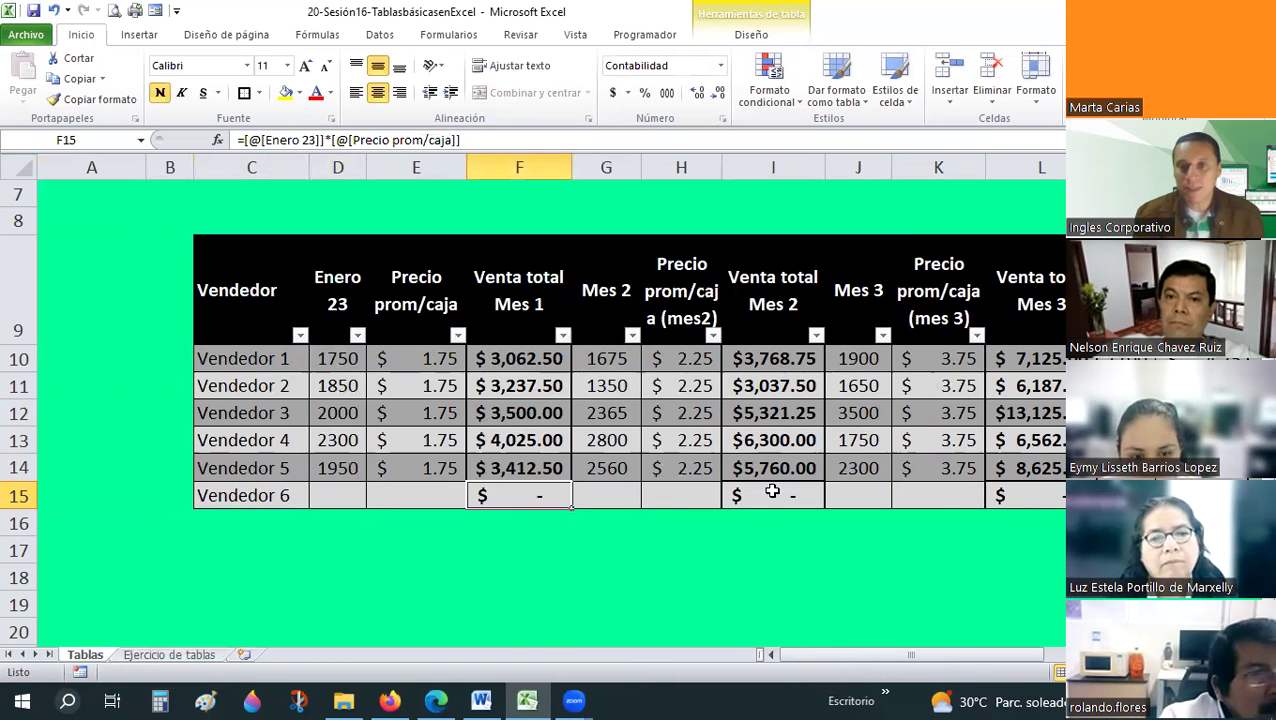
{"action": "left_click", "coordinate": [772, 491]}
{"action": "left_click", "coordinate": [1021, 500]}
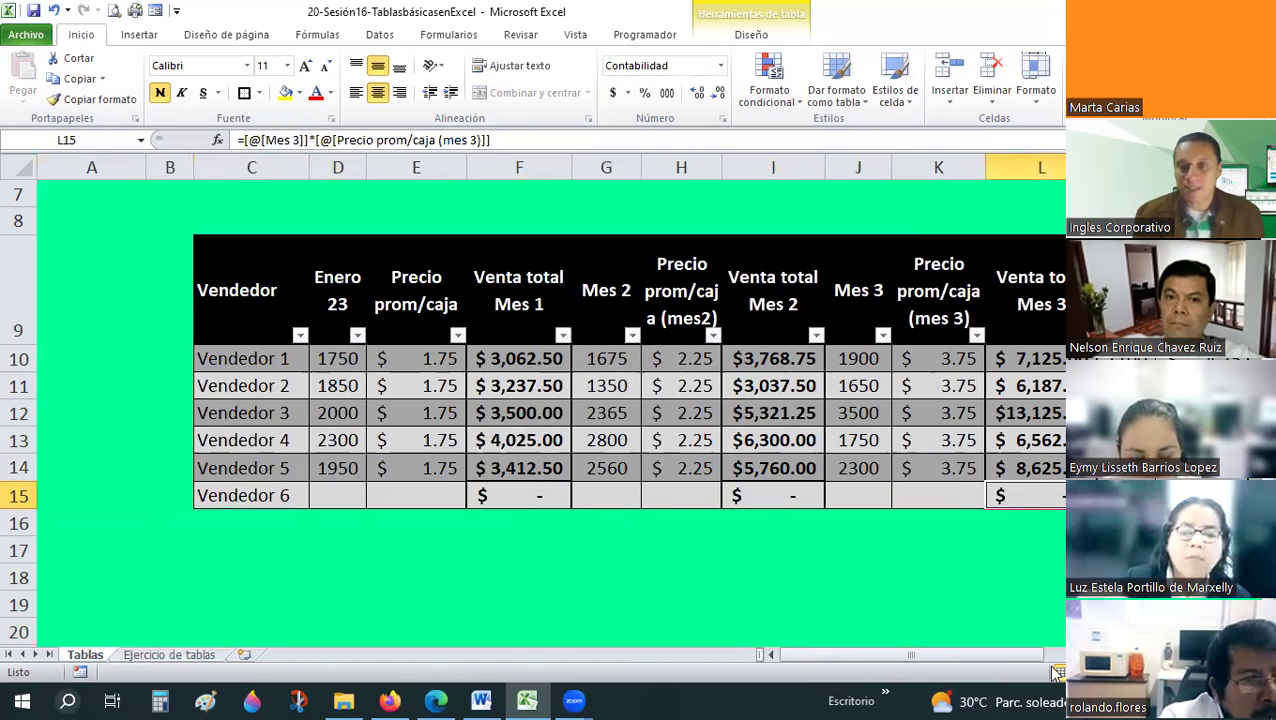
{"action": "left_click", "coordinate": [1052, 493]}
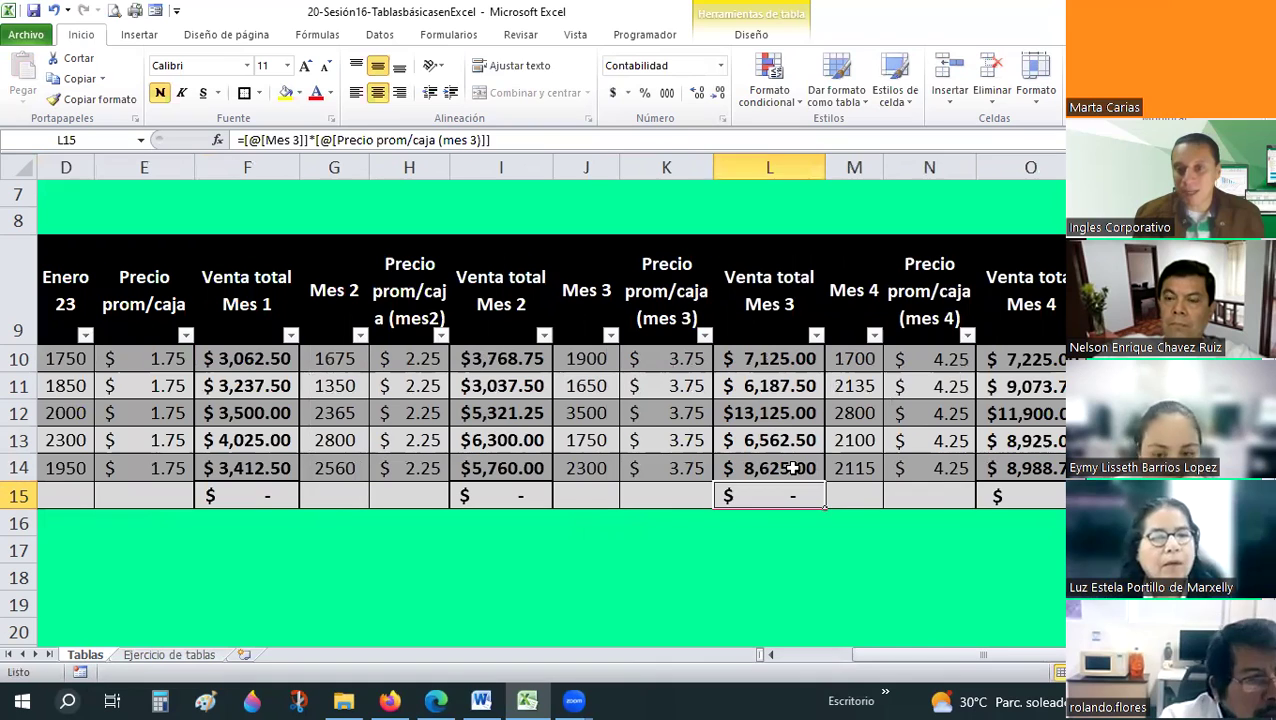
{"action": "left_click", "coordinate": [822, 480]}
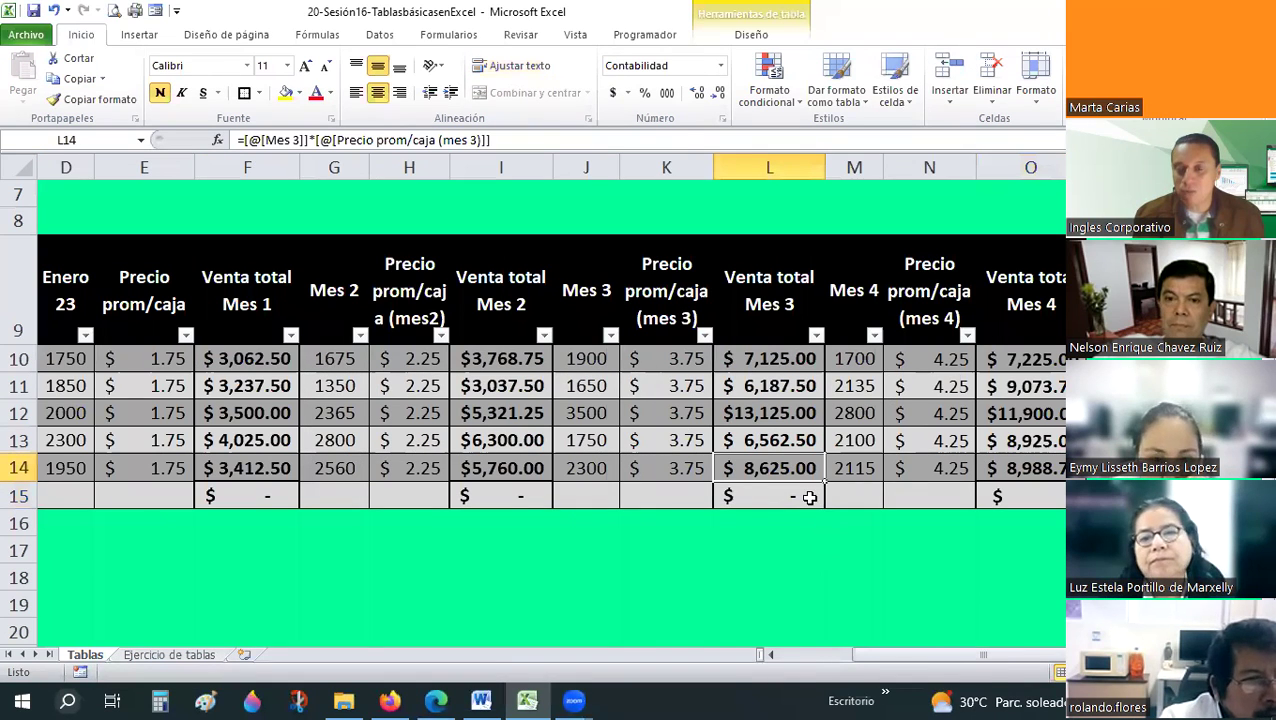
{"action": "left_click", "coordinate": [812, 498], "text": "shift"}
{"action": "key", "text": "Down"}
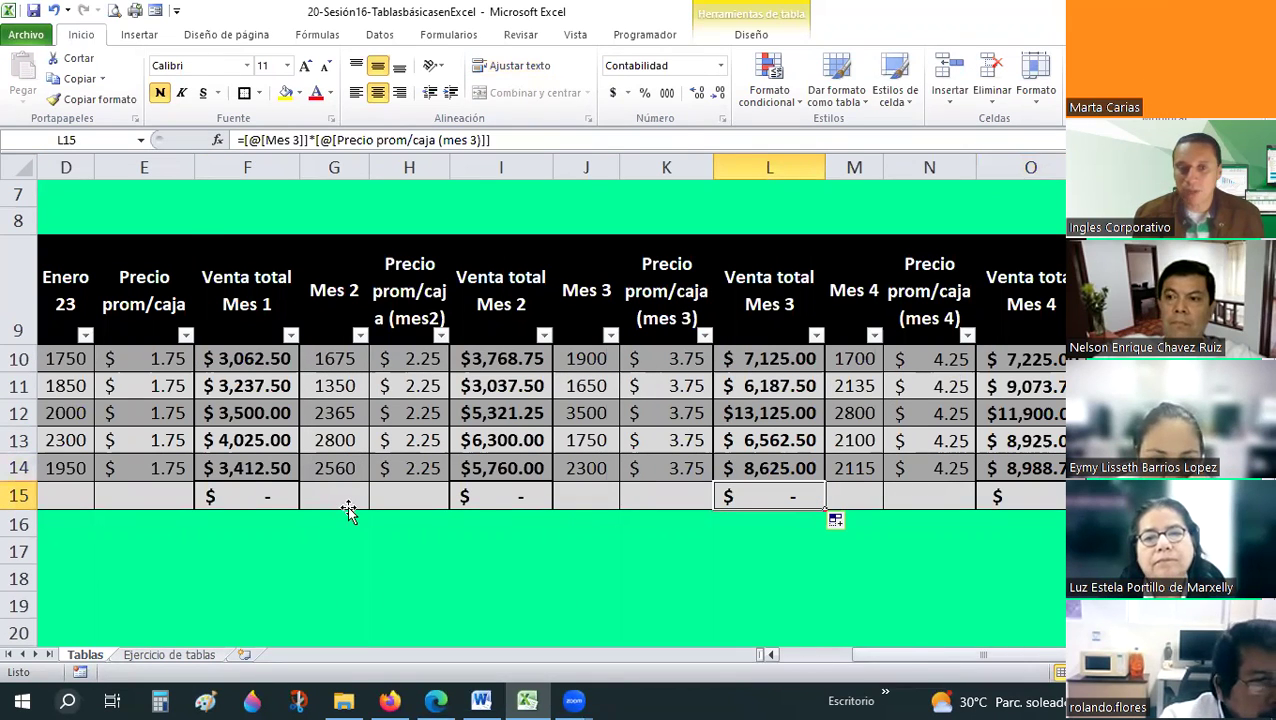
{"action": "scroll", "coordinate": [348, 510], "scroll_direction": "left", "scroll_amount": 3}
{"action": "left_click", "coordinate": [342, 496]}
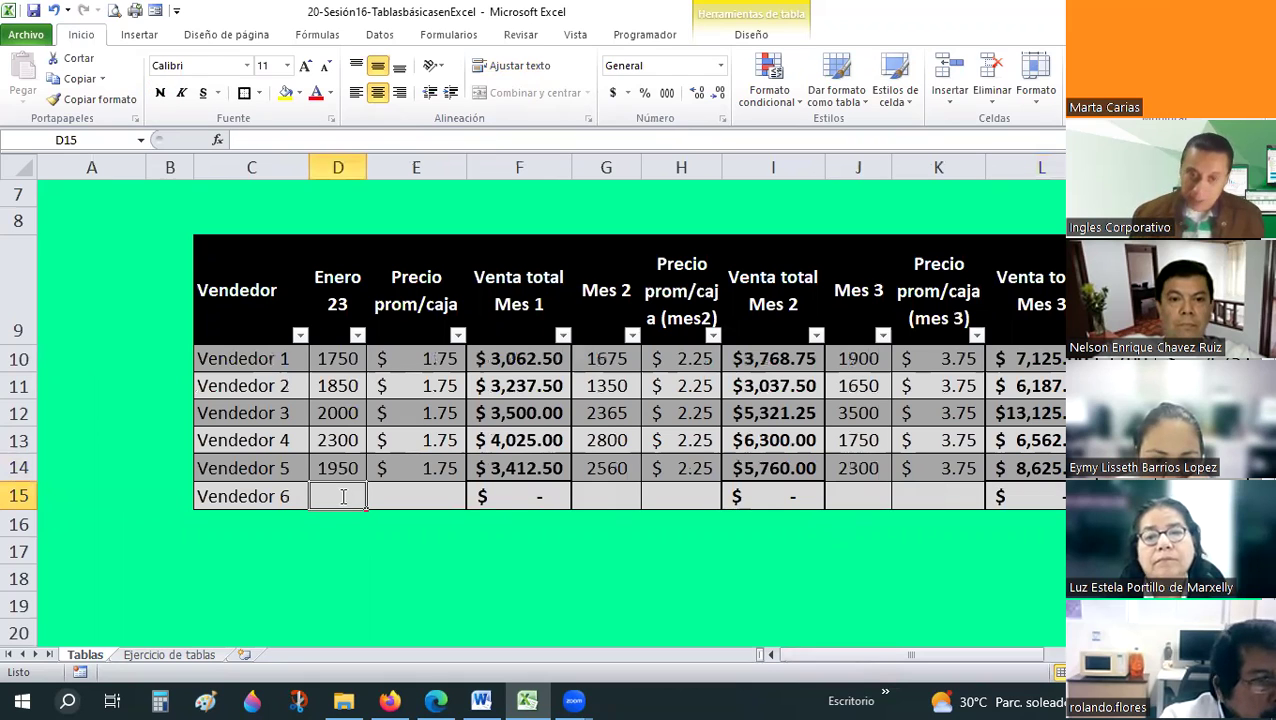
- Enter Vendedor 6's Mes 1 quantity 7500 at price 1.75, and autofit the Venta total Mes 1 column
{"action": "type", "text": "7500"}
{"action": "key", "text": "Tab"}
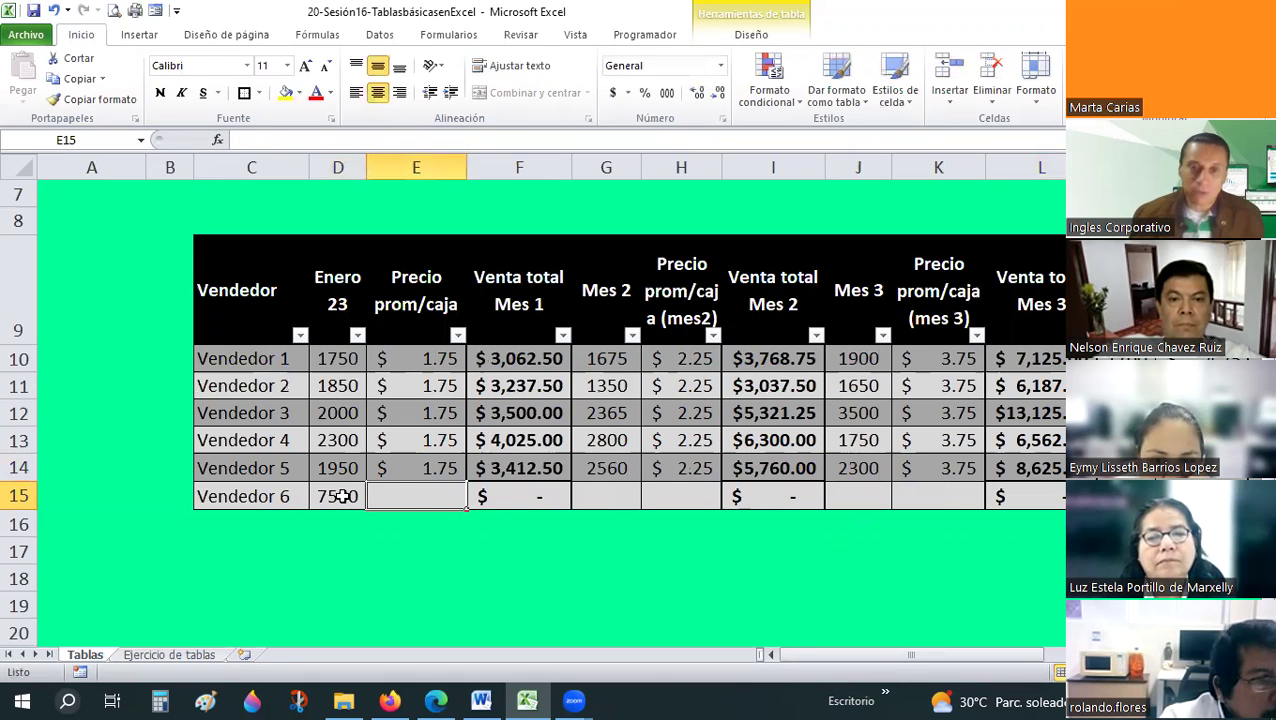
{"action": "type", "text": "1.75"}
{"action": "key", "text": "Tab"}
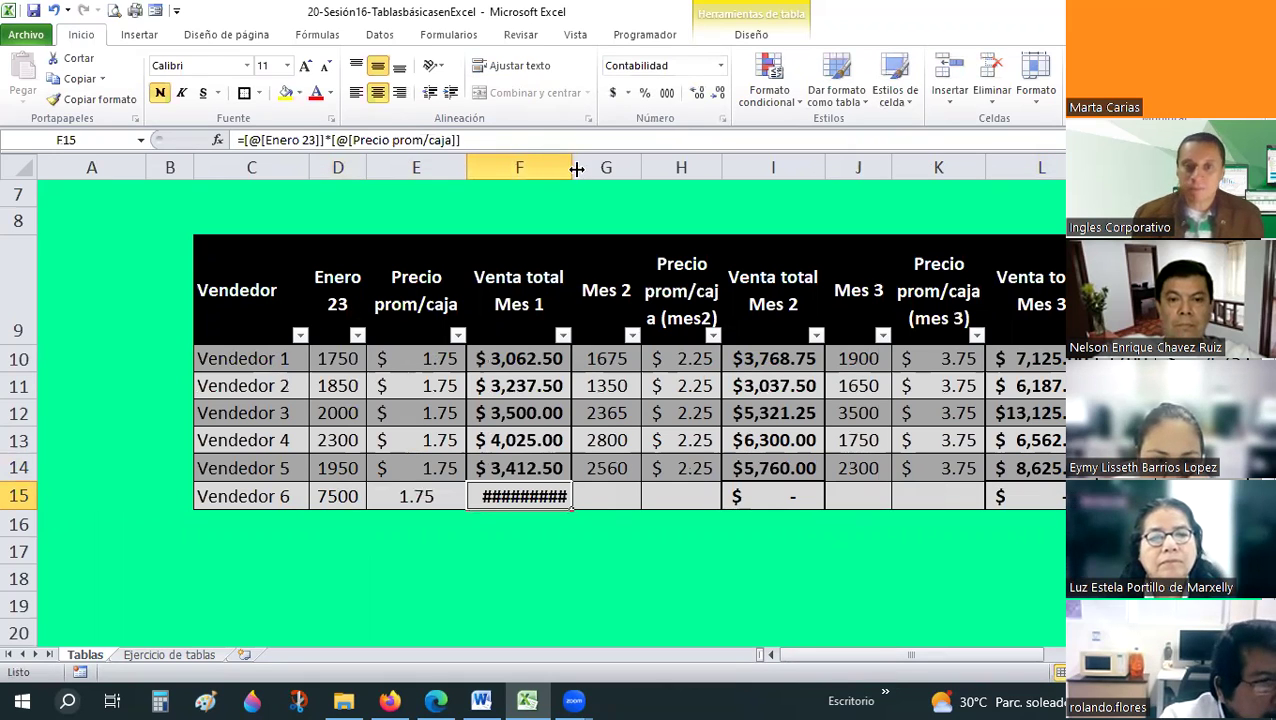
{"action": "key", "text": "alt+h"}
{"action": "key", "text": "o"}
{"action": "key", "text": "i"}
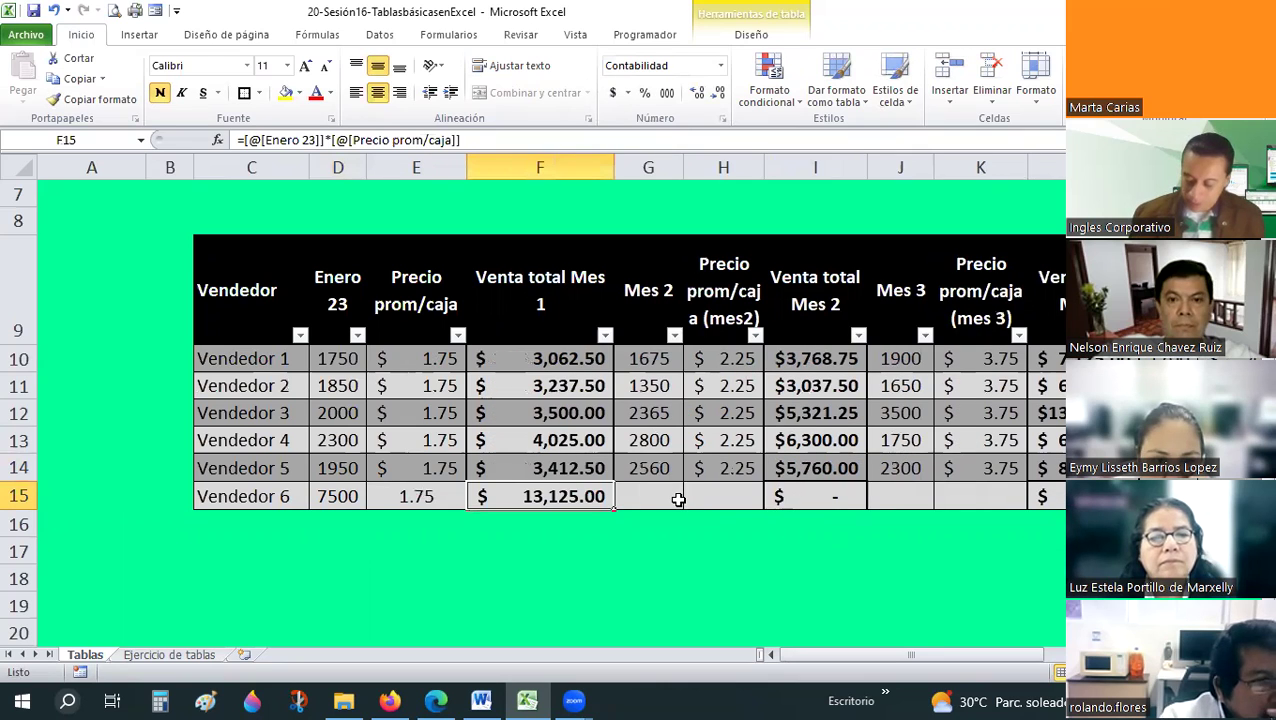
{"action": "key", "text": "Tab"}
- Enter Mes 2 as 6500 at 2.25 and Mes 3 as 2500 at 3.75 for Vendedor 6
{"action": "type", "text": "6500"}
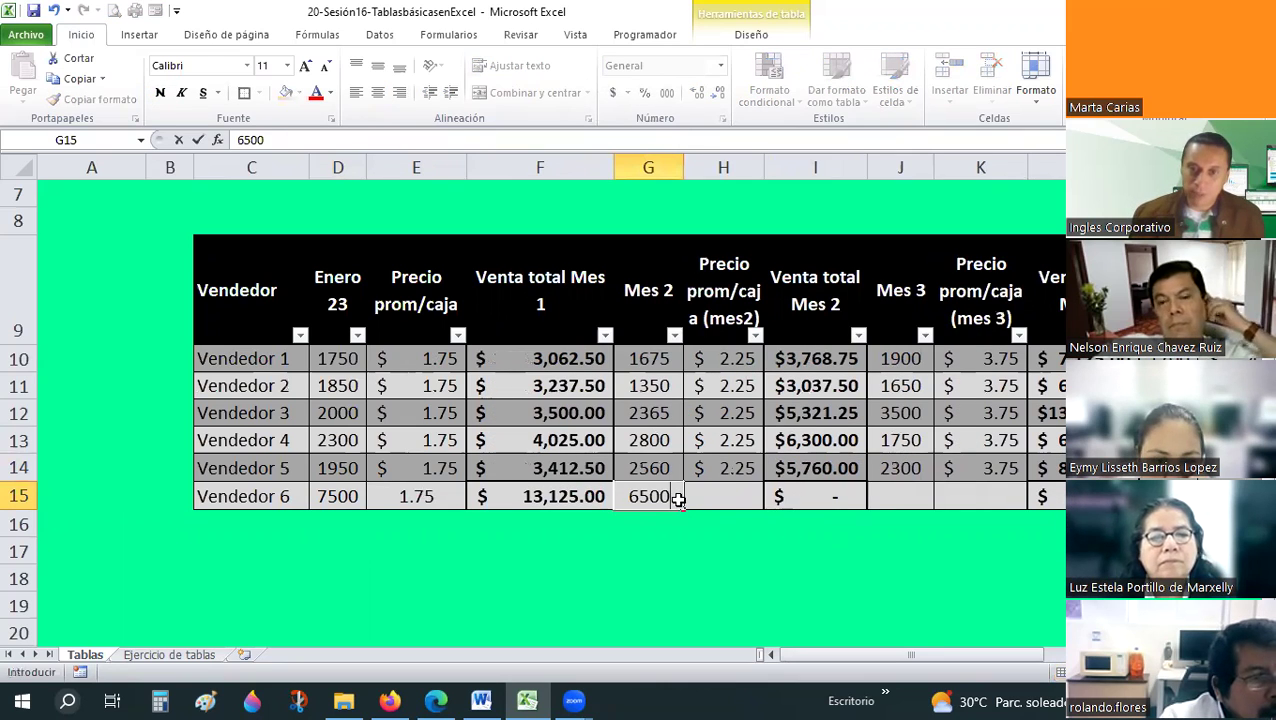
{"action": "key", "text": "Tab"}
{"action": "type", "text": "2.25"}
{"action": "key", "text": "Tab"}
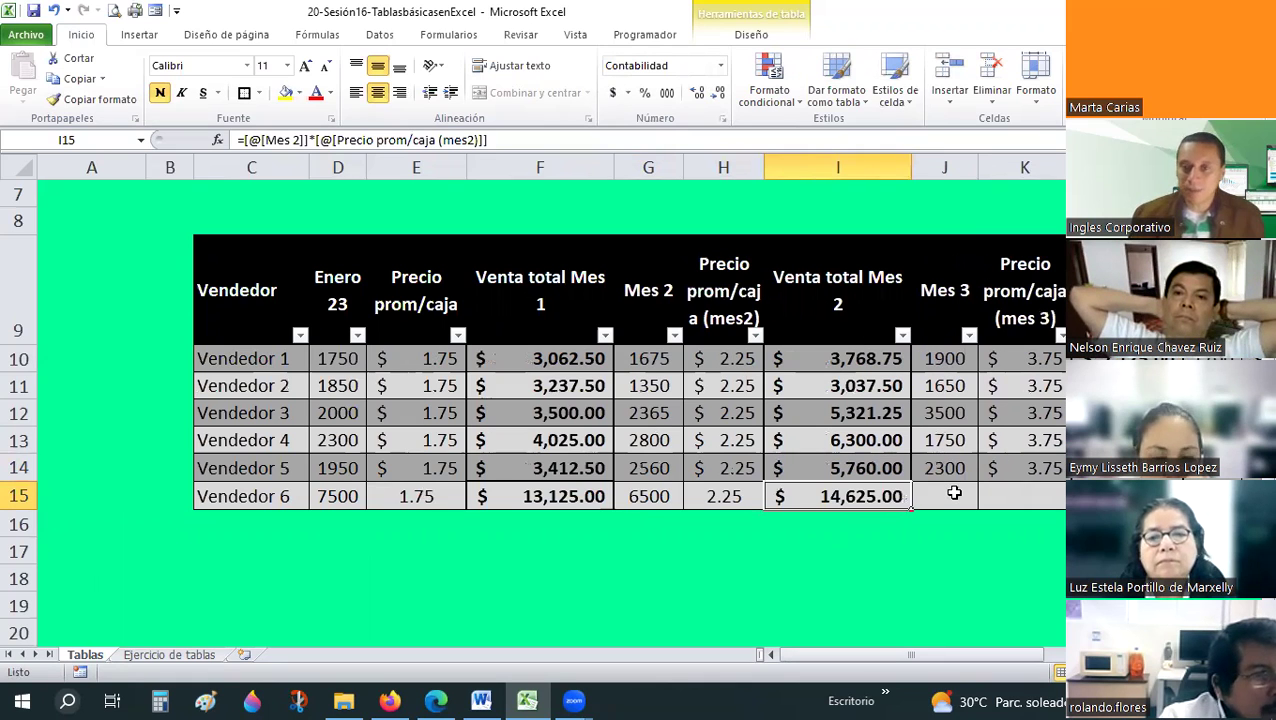
{"action": "left_click", "coordinate": [954, 493]}
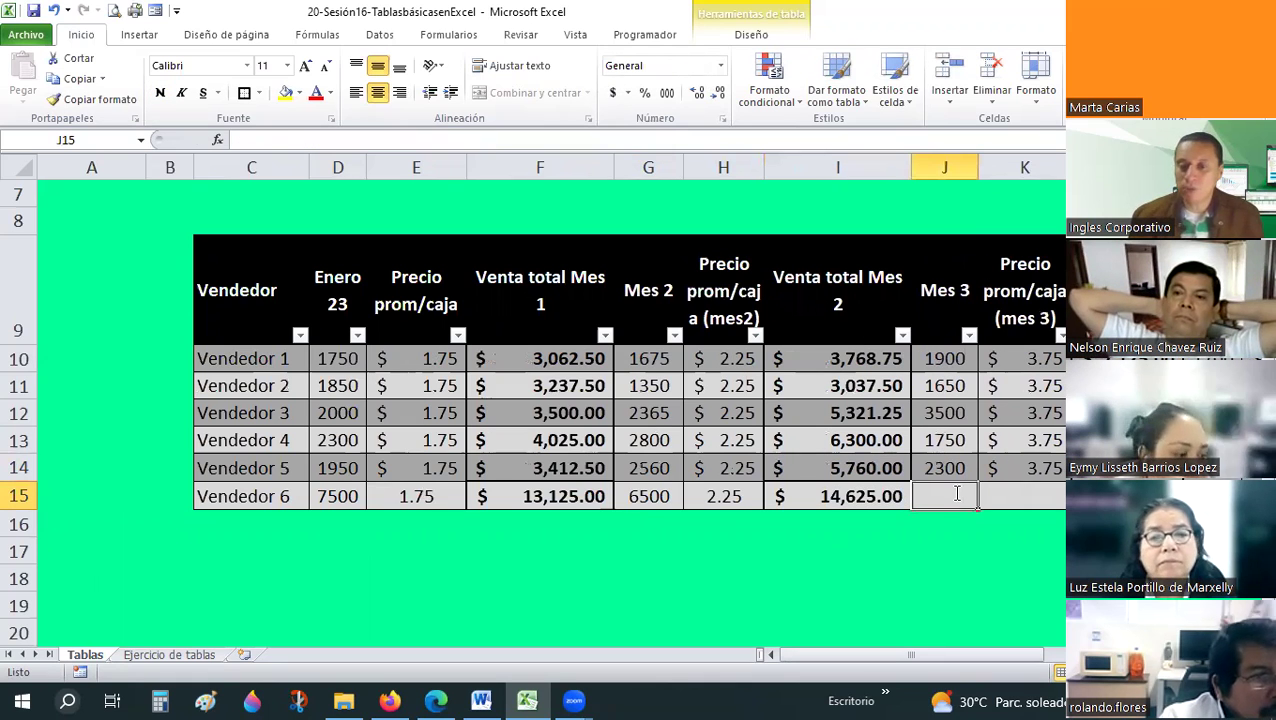
{"action": "type", "text": "2"}
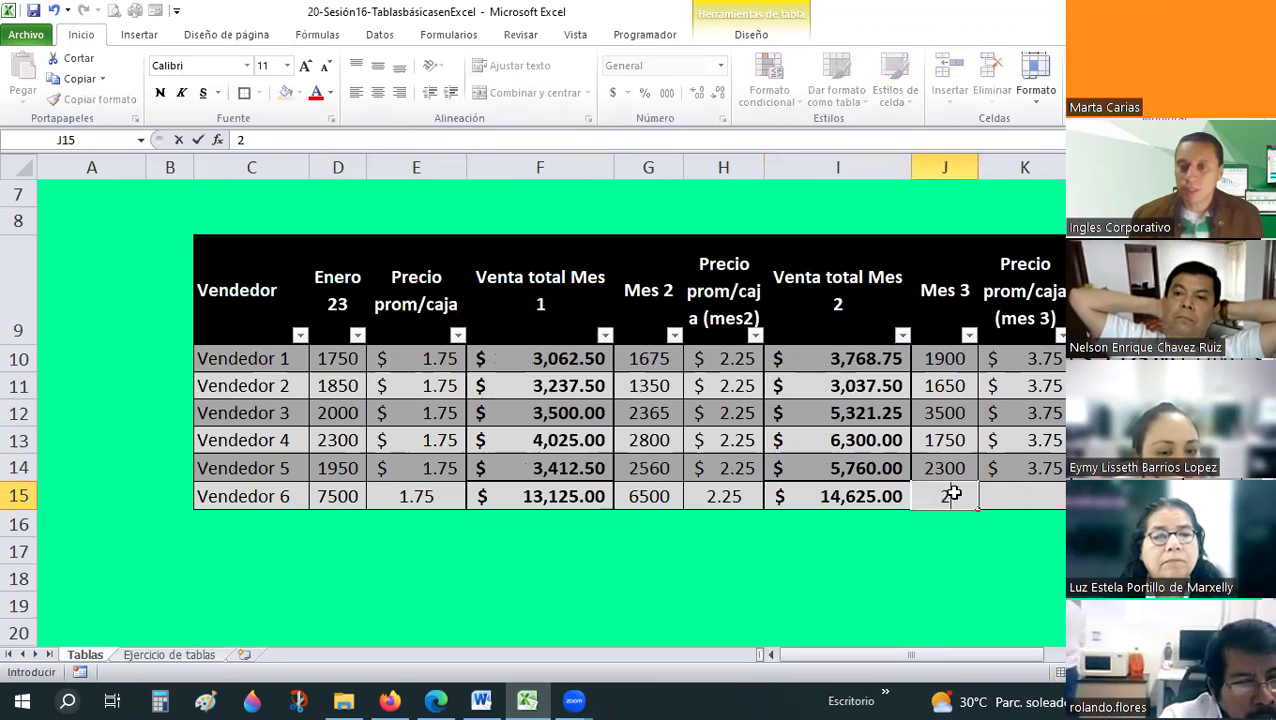
{"action": "type", "text": "500"}
{"action": "key", "text": "Tab"}
{"action": "type", "text": "3.75"}
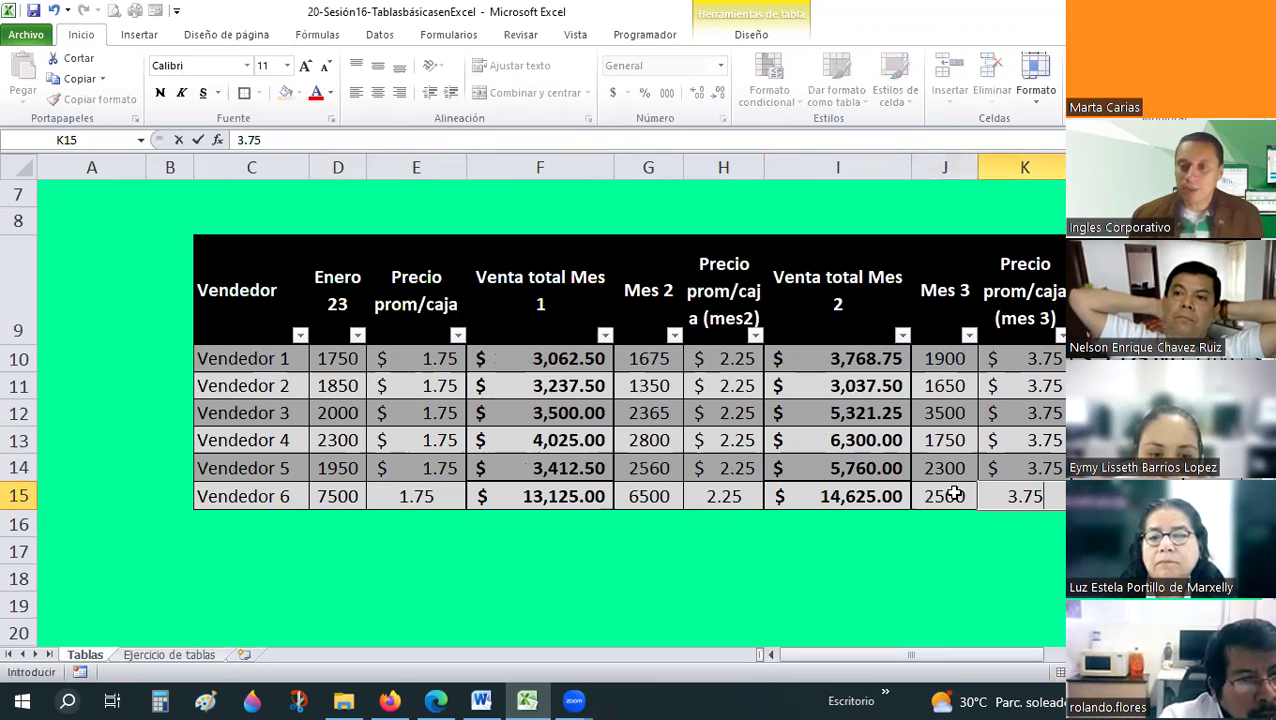
{"action": "key", "text": "Tab"}
{"action": "key", "text": "Tab"}
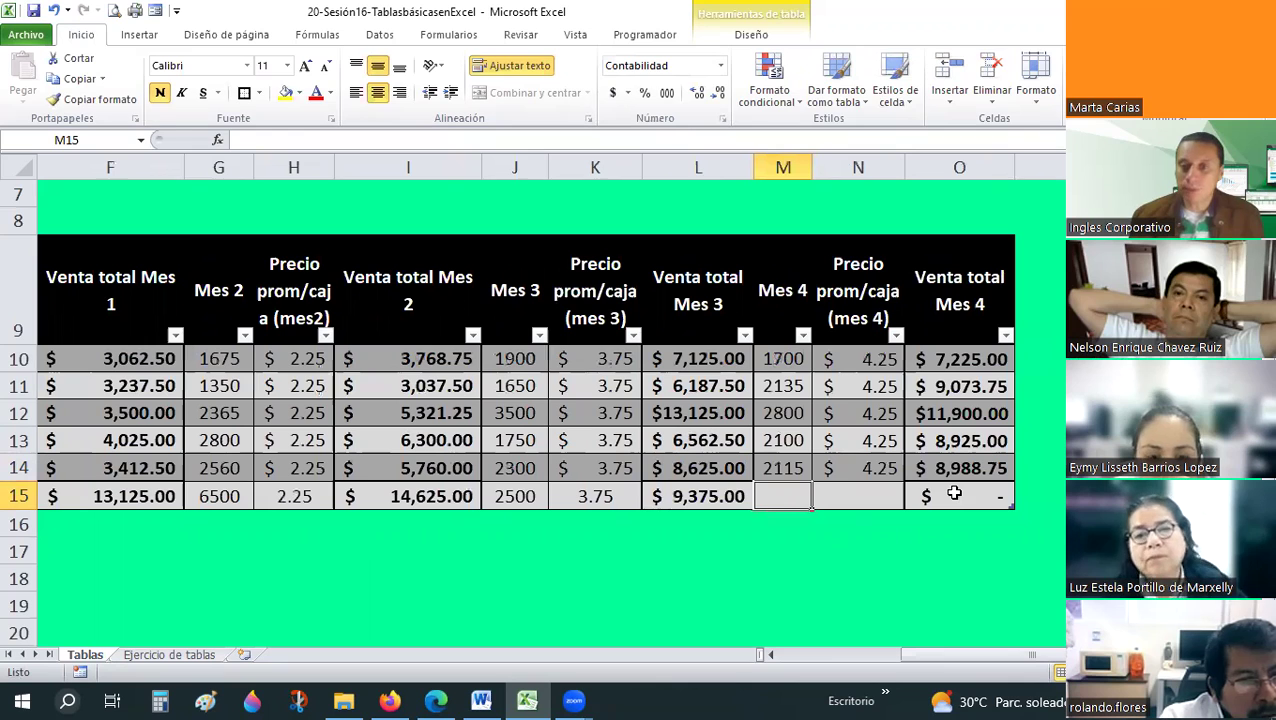
- Enter the Mes 4 quantity 2200 at price 4.25 and check the resulting sales total
{"action": "type", "text": "22"}
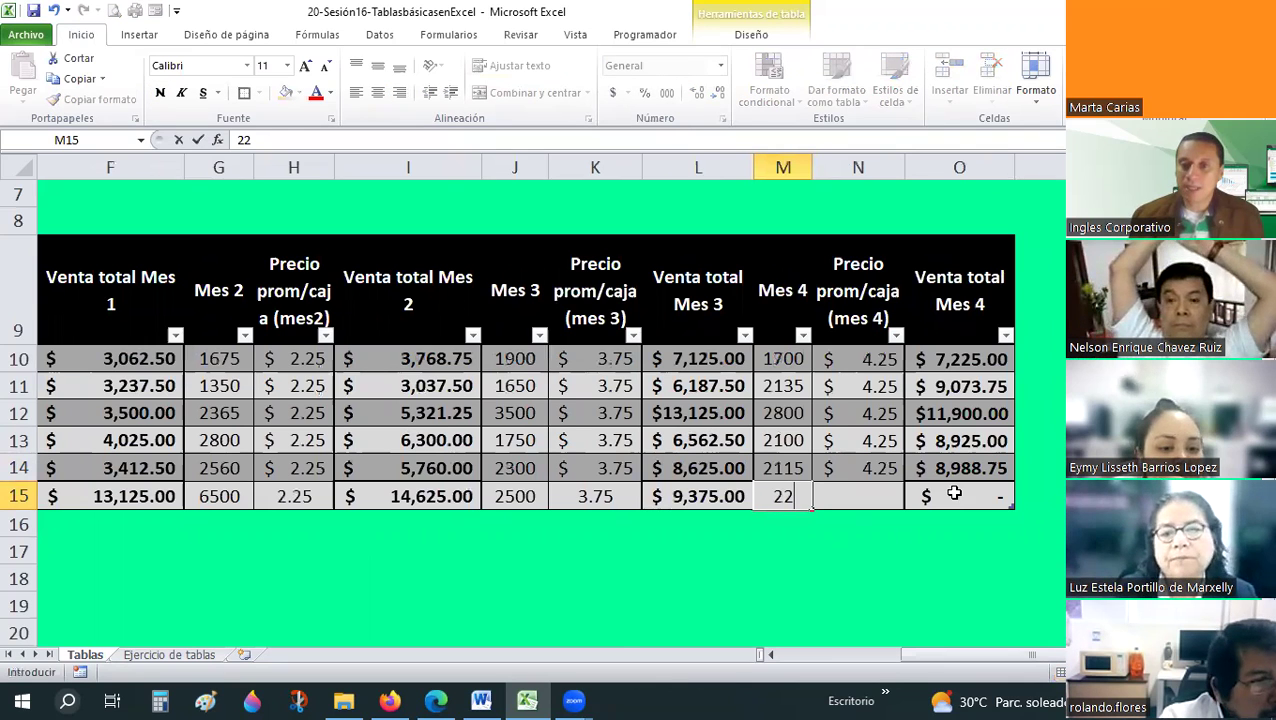
{"action": "type", "text": "00"}
{"action": "key", "text": "Tab"}
{"action": "type", "text": "4.25"}
{"action": "key", "text": "Return"}
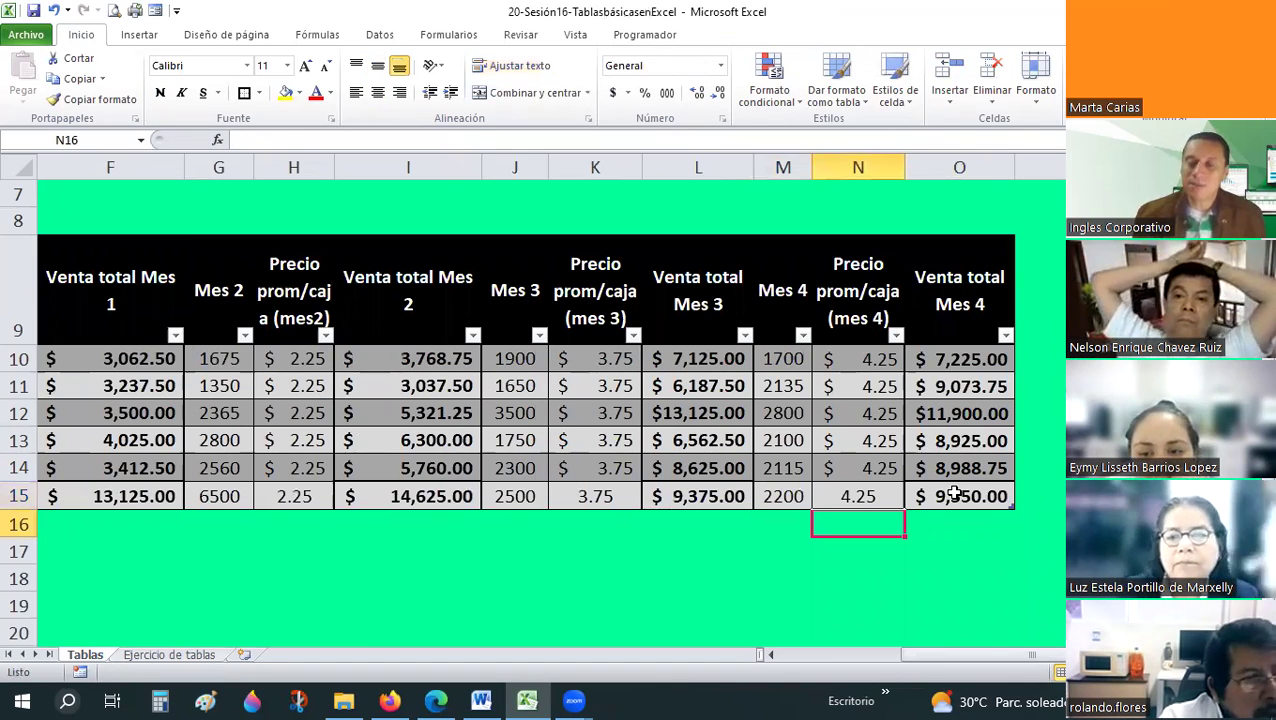
{"action": "left_click", "coordinate": [955, 493]}
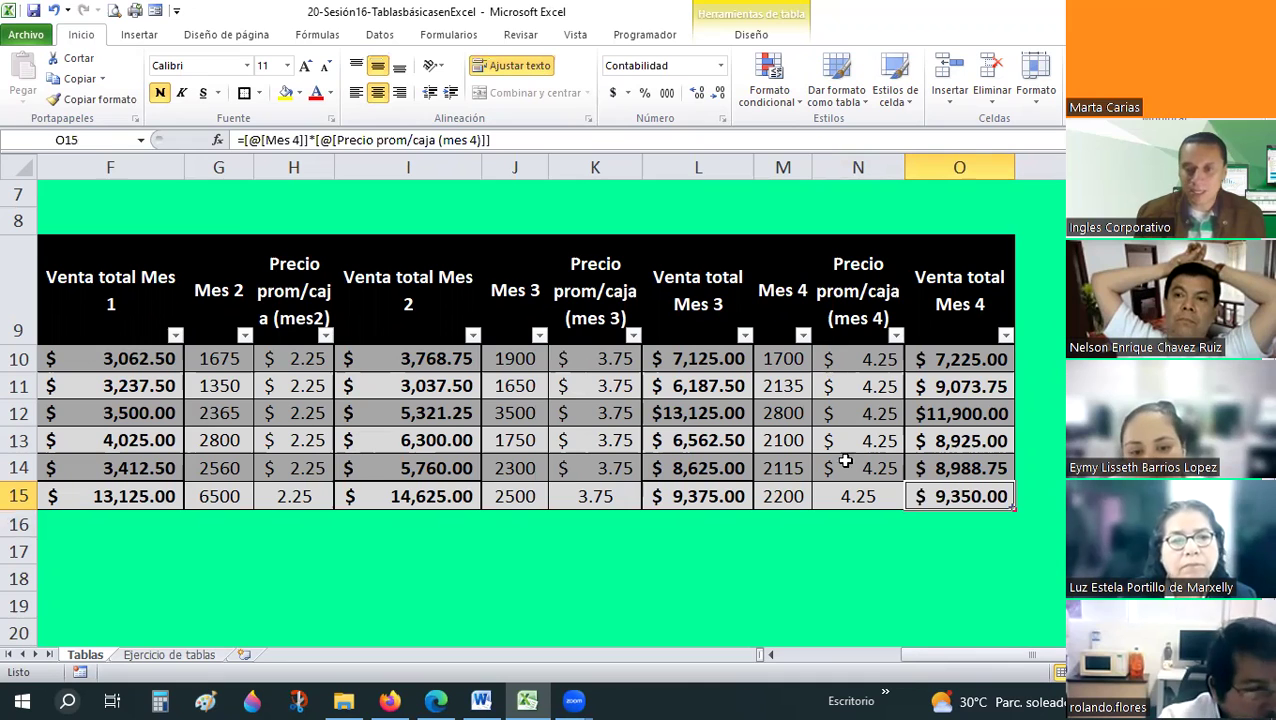
{"action": "left_click", "coordinate": [801, 656]}
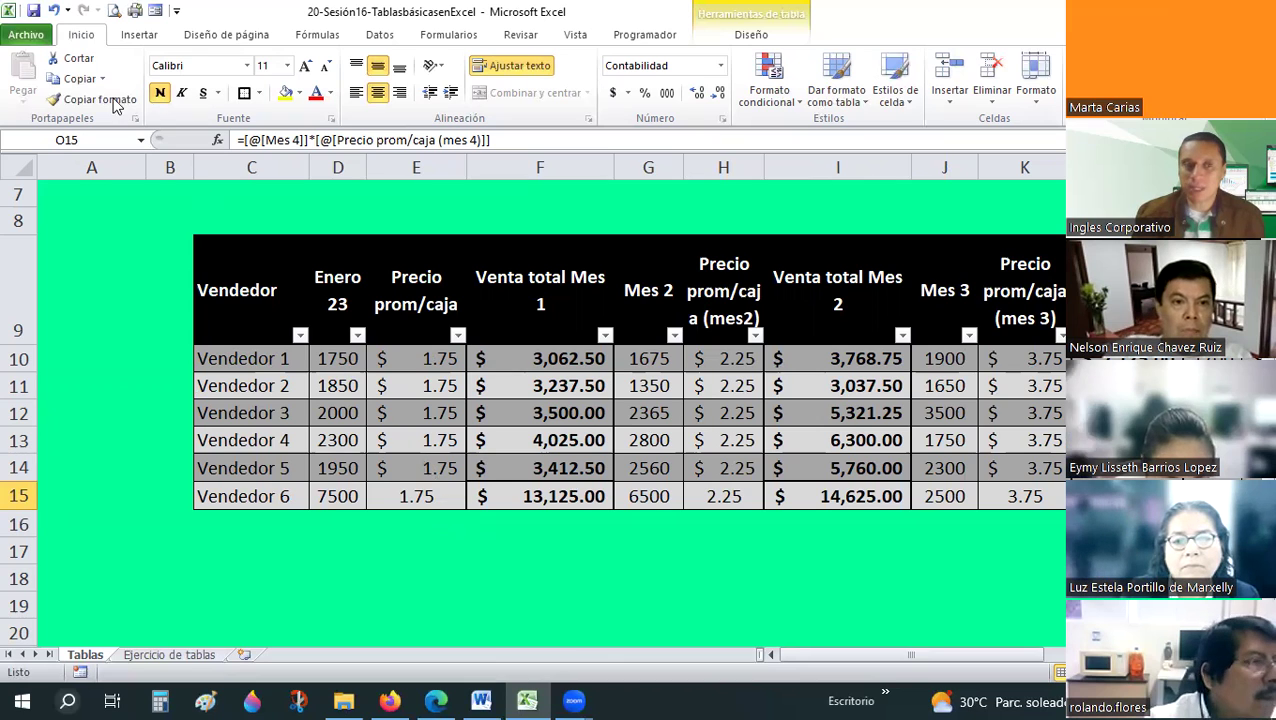
- Copy the currency format from E14 to E15 and from K14 to K15 with Format Painter
{"action": "left_click", "coordinate": [425, 468]}
{"action": "key", "text": "alt+h"}
{"action": "key", "text": "f"}
{"action": "key", "text": "p"}
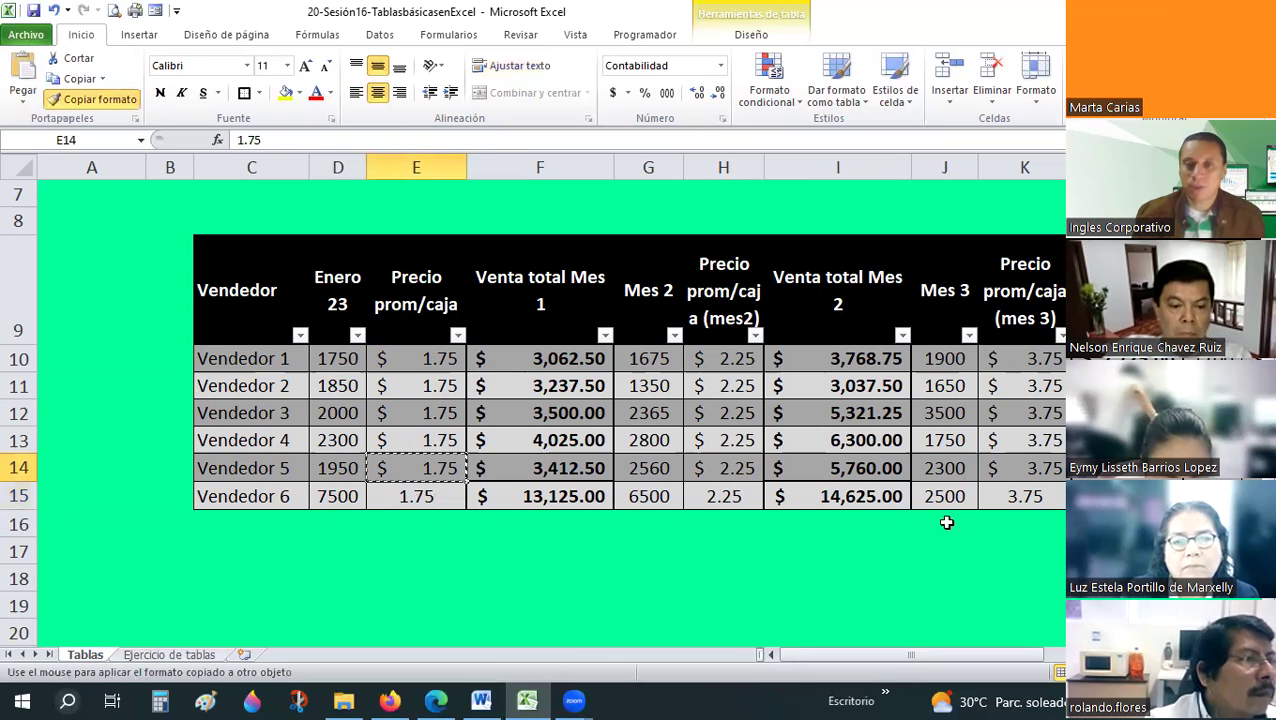
{"action": "left_click", "coordinate": [416, 496]}
{"action": "left_click", "coordinate": [1036, 468]}
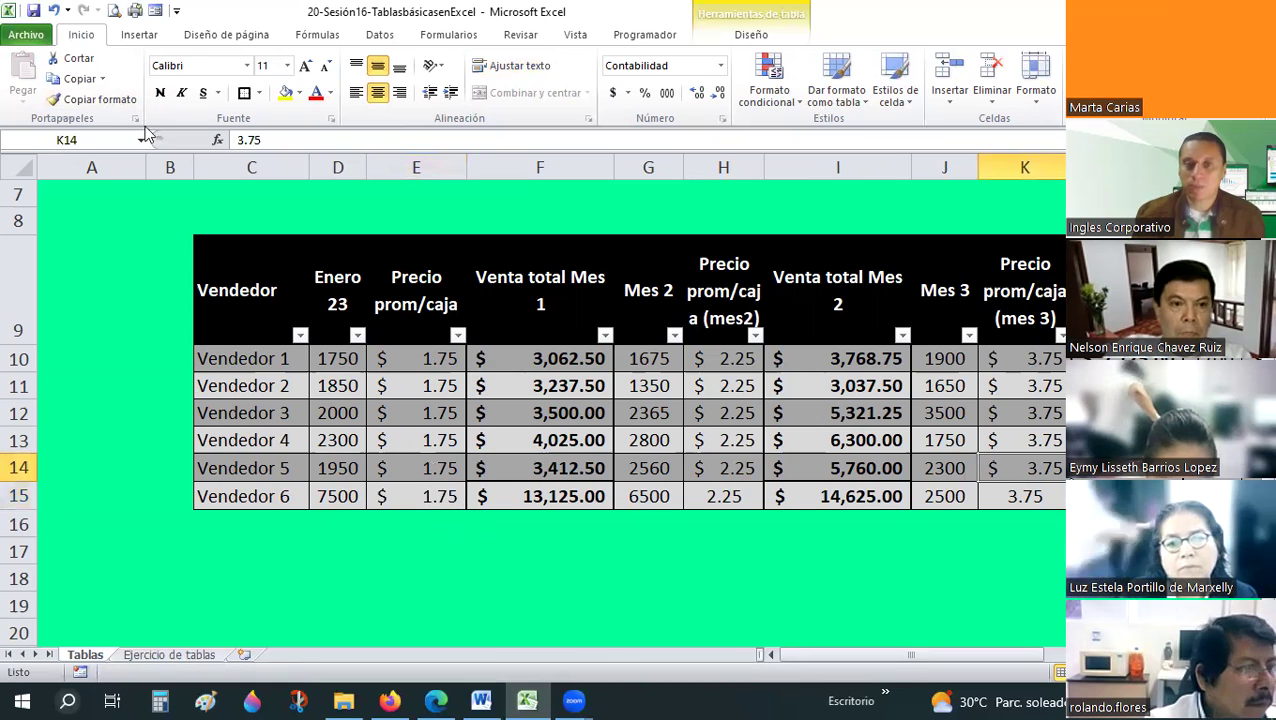
{"action": "key", "text": "alt+h"}
{"action": "key", "text": "f"}
{"action": "key", "text": "p"}
{"action": "left_click", "coordinate": [1024, 496]}
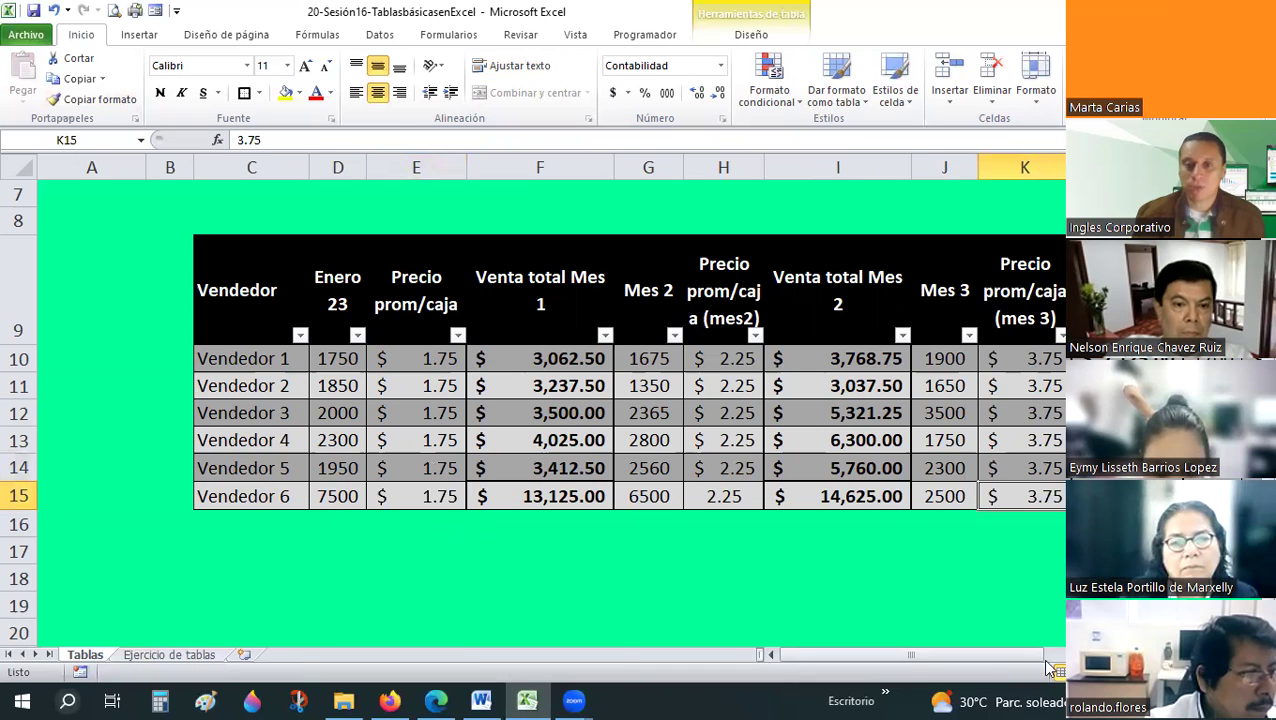
- Copy the currency format from N14 to N15 and from H14 to H15, then deselect
{"action": "scroll", "coordinate": [948, 468], "scroll_direction": "right", "scroll_amount": 3}
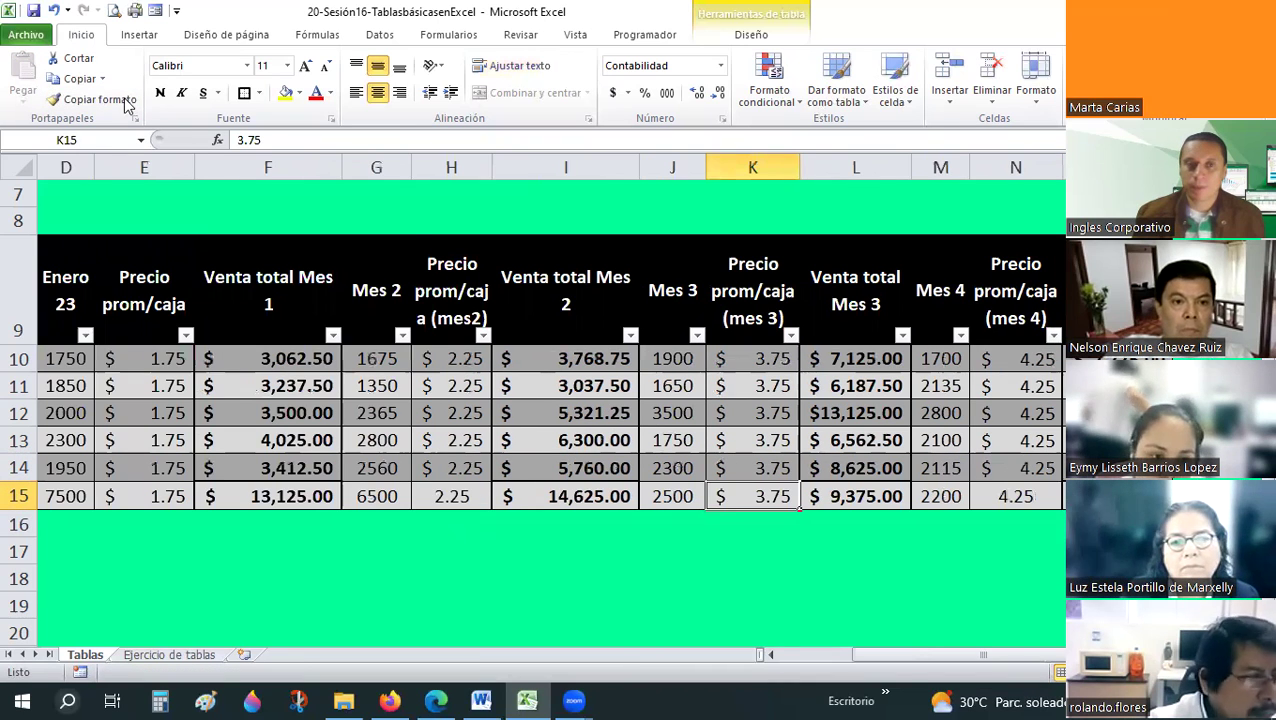
{"action": "left_click", "coordinate": [1015, 470]}
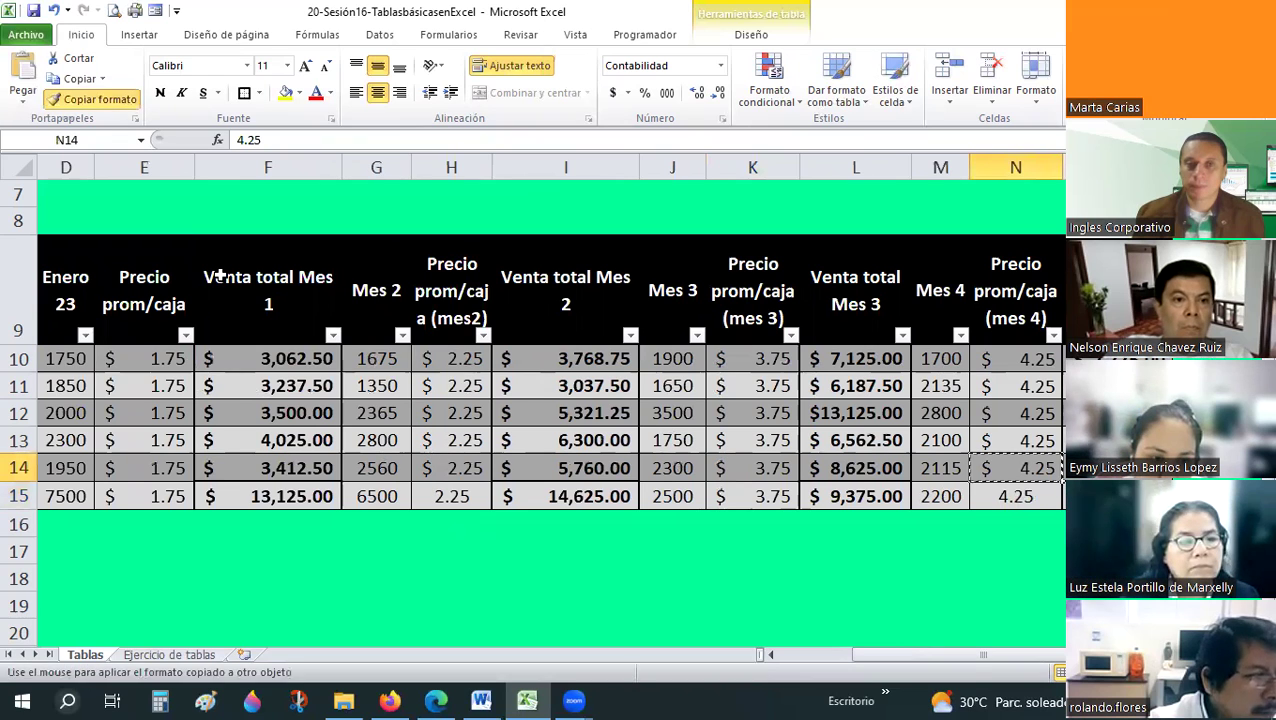
{"action": "left_click", "coordinate": [1015, 497]}
{"action": "left_click", "coordinate": [118, 112]}
{"action": "left_click", "coordinate": [451, 468]}
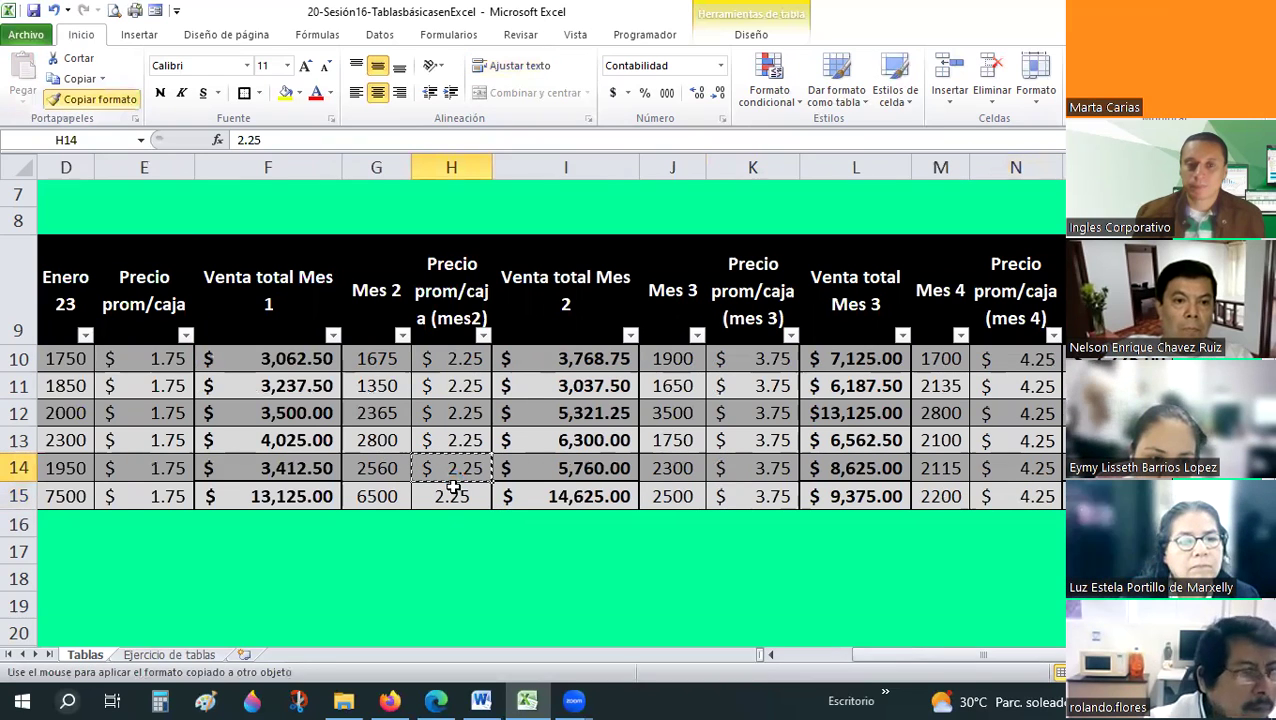
{"action": "left_click", "coordinate": [100, 100]}
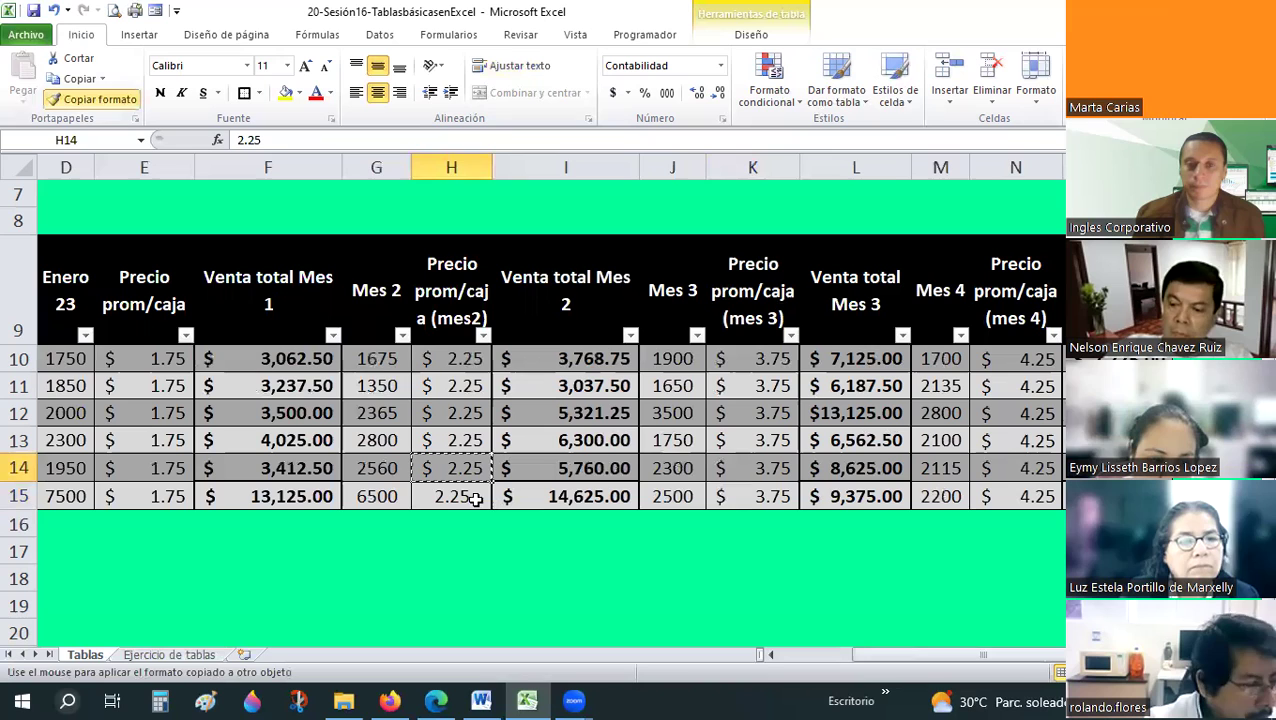
{"action": "left_click", "coordinate": [451, 496]}
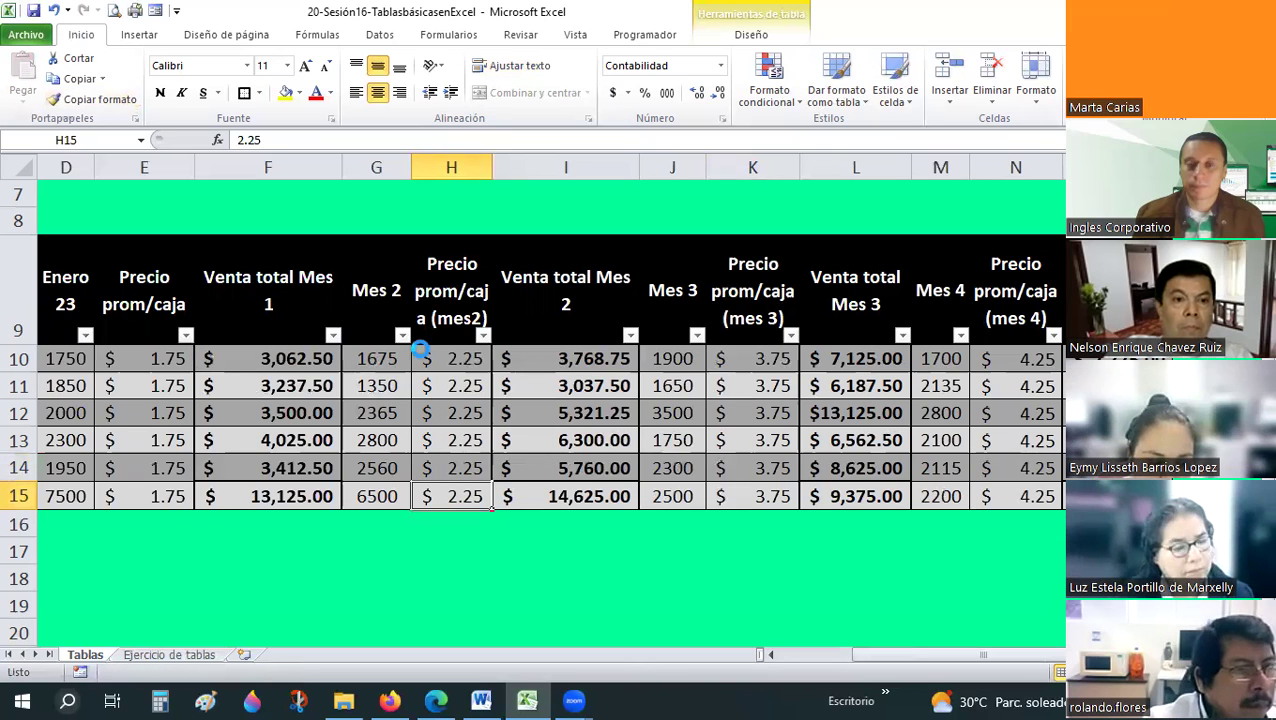
{"action": "left_click", "coordinate": [1054, 568]}
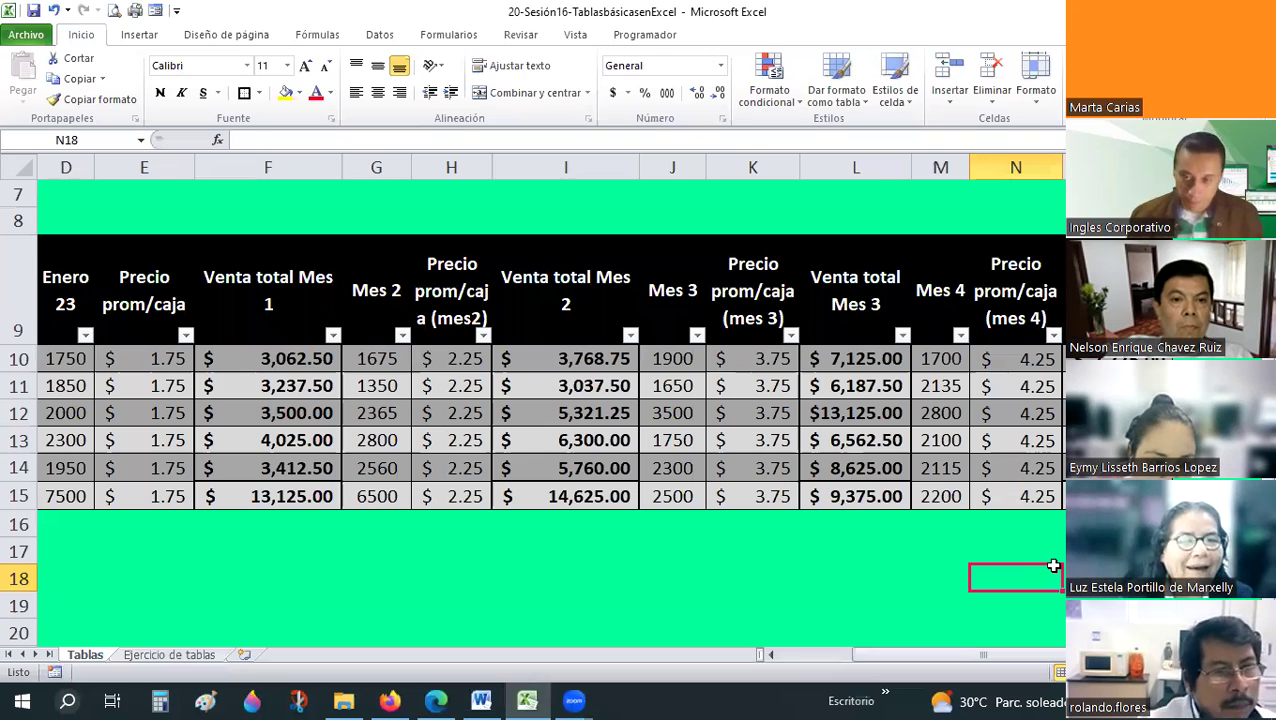
{"action": "key", "text": "Up"}
{"action": "key", "text": "Up"}
{"action": "key", "text": "Up"}
{"action": "key", "text": "Right"}
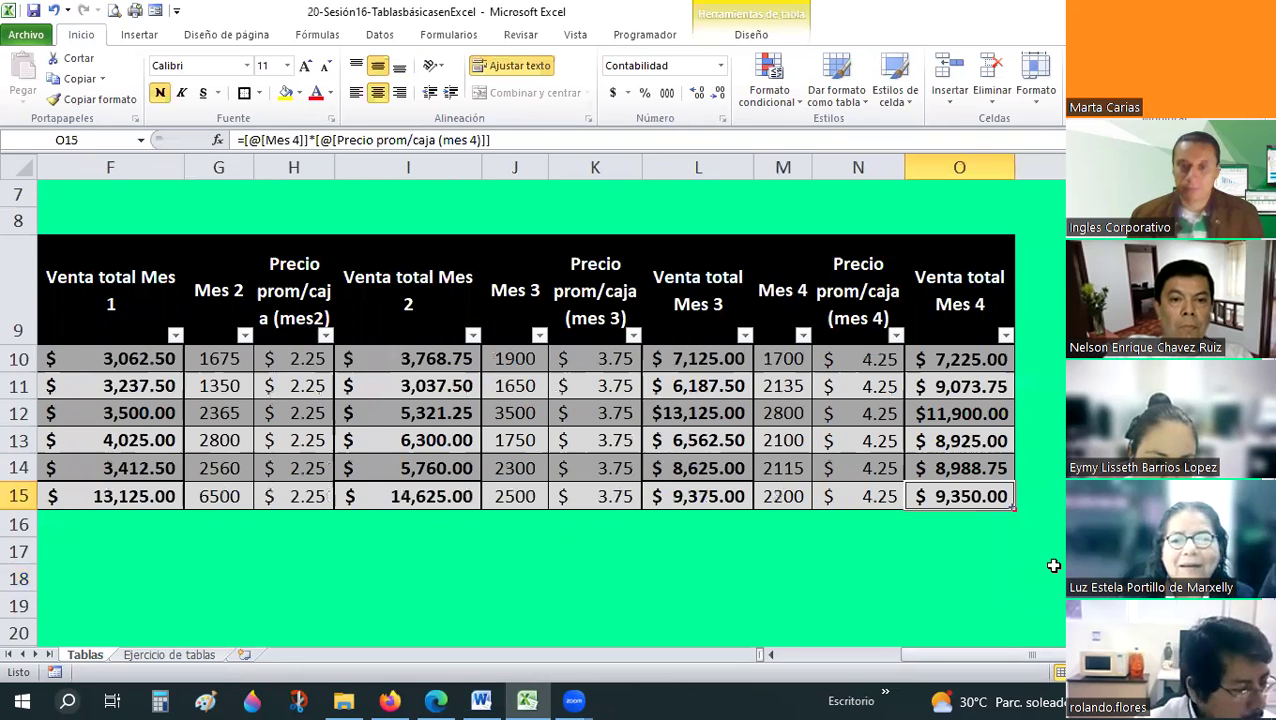
{"action": "key", "text": "Left"}
{"action": "key", "text": "Left"}
{"action": "key", "text": "Left"}
{"action": "key", "text": "Left"}
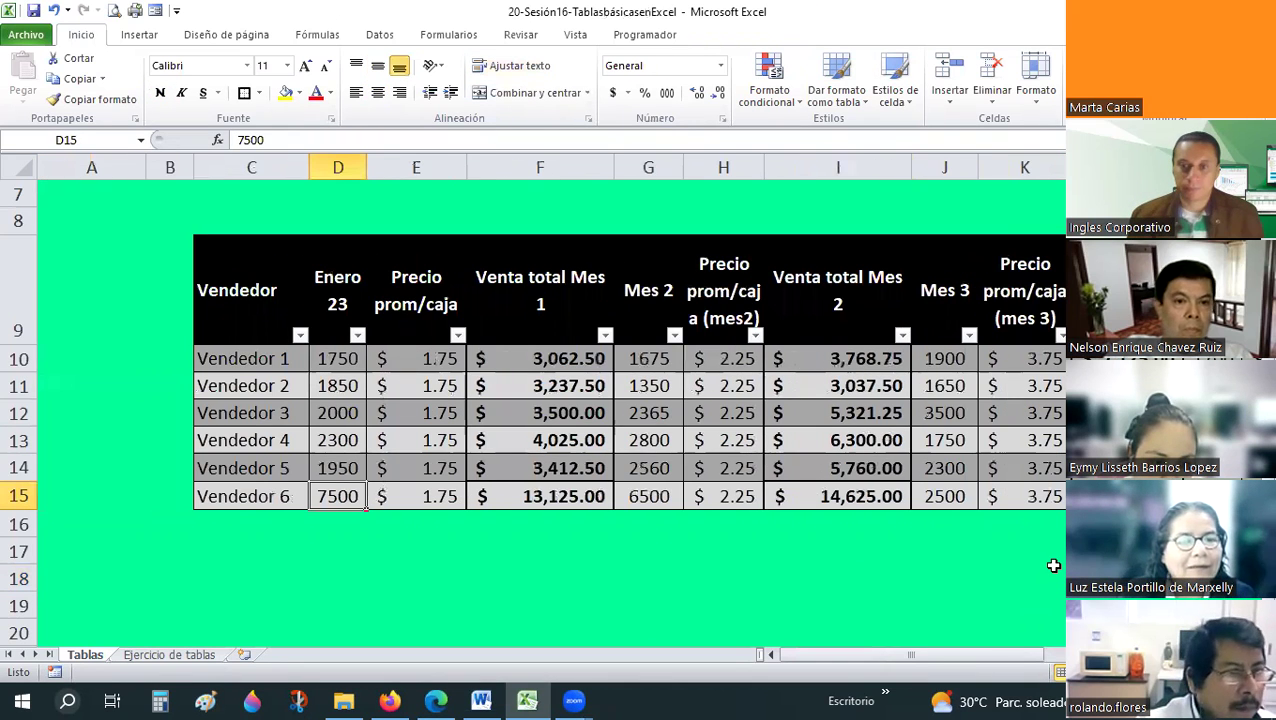
{"action": "key", "text": "Right"}
{"action": "key", "text": "Right"}
{"action": "key", "text": "Right"}
{"action": "key", "text": "Right"}
{"action": "key", "text": "Right"}
{"action": "key", "text": "Right"}
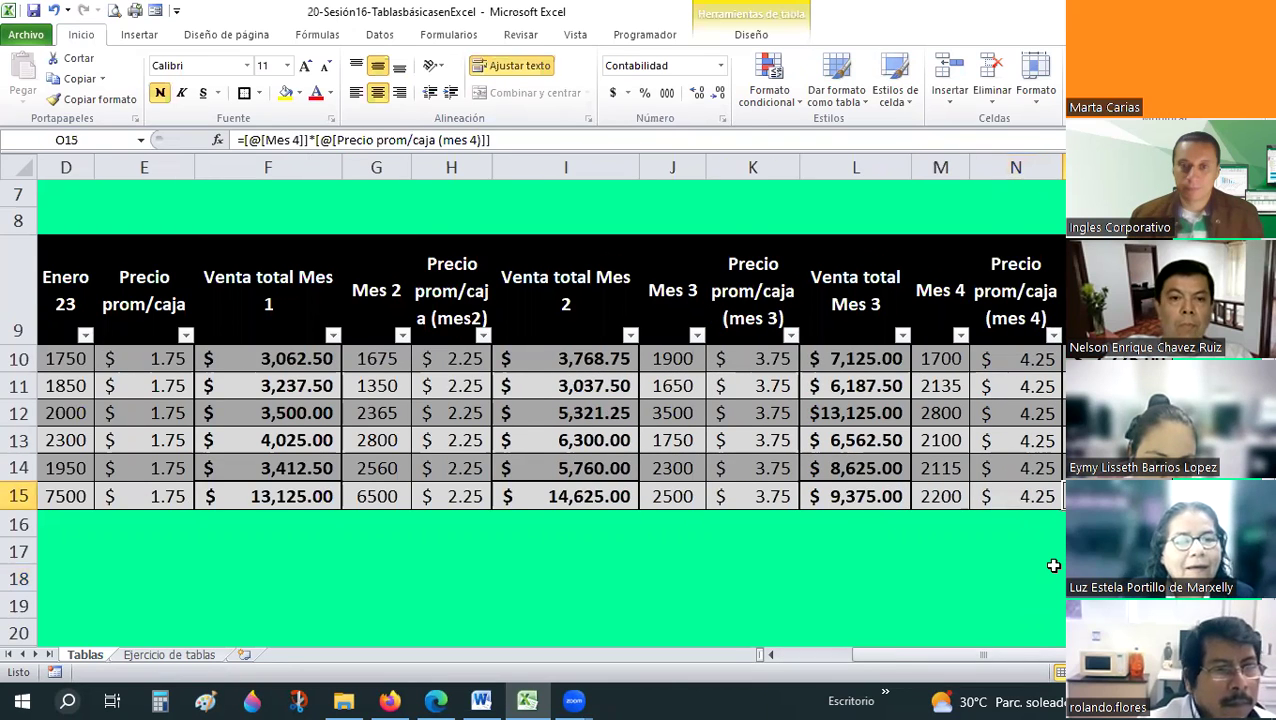
{"action": "key", "text": "Left"}
{"action": "key", "text": "Left"}
{"action": "key", "text": "Left"}
{"action": "key", "text": "Left"}
{"action": "key", "text": "Left"}
{"action": "key", "text": "Left"}
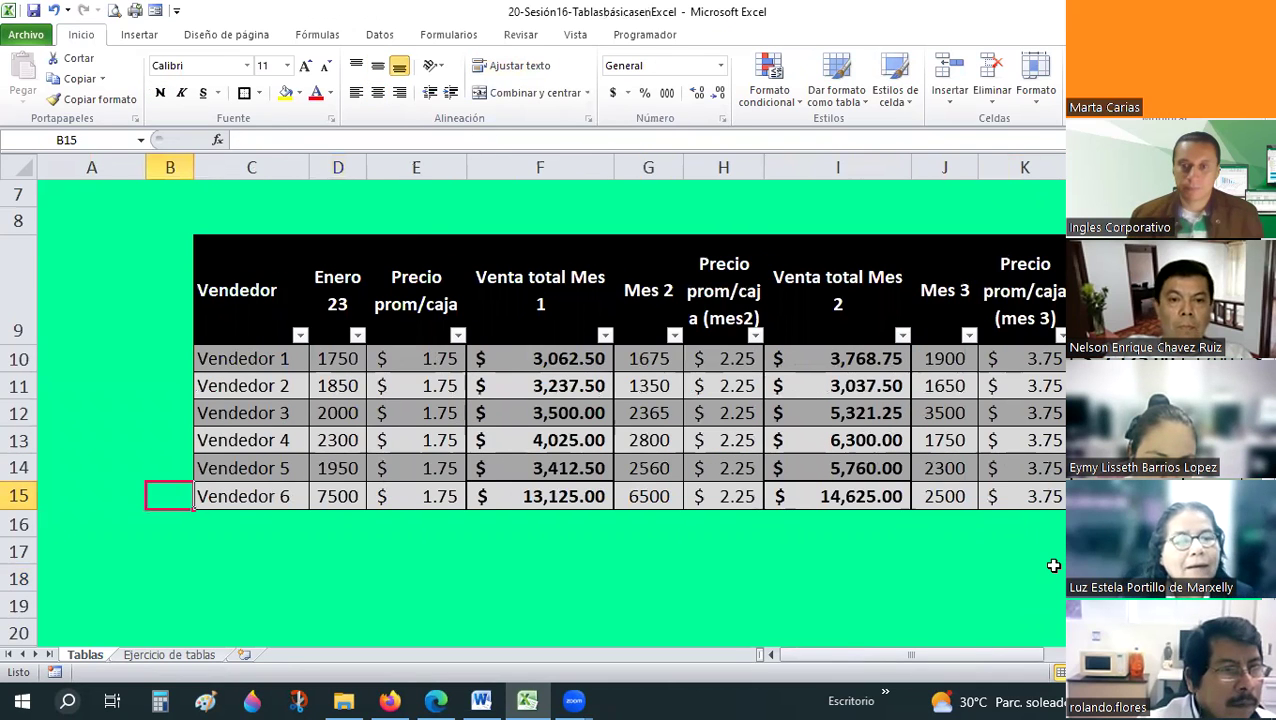
{"action": "key", "text": "Right"}
{"action": "key", "text": "Right"}
{"action": "key", "text": "Right"}
{"action": "key", "text": "Left"}
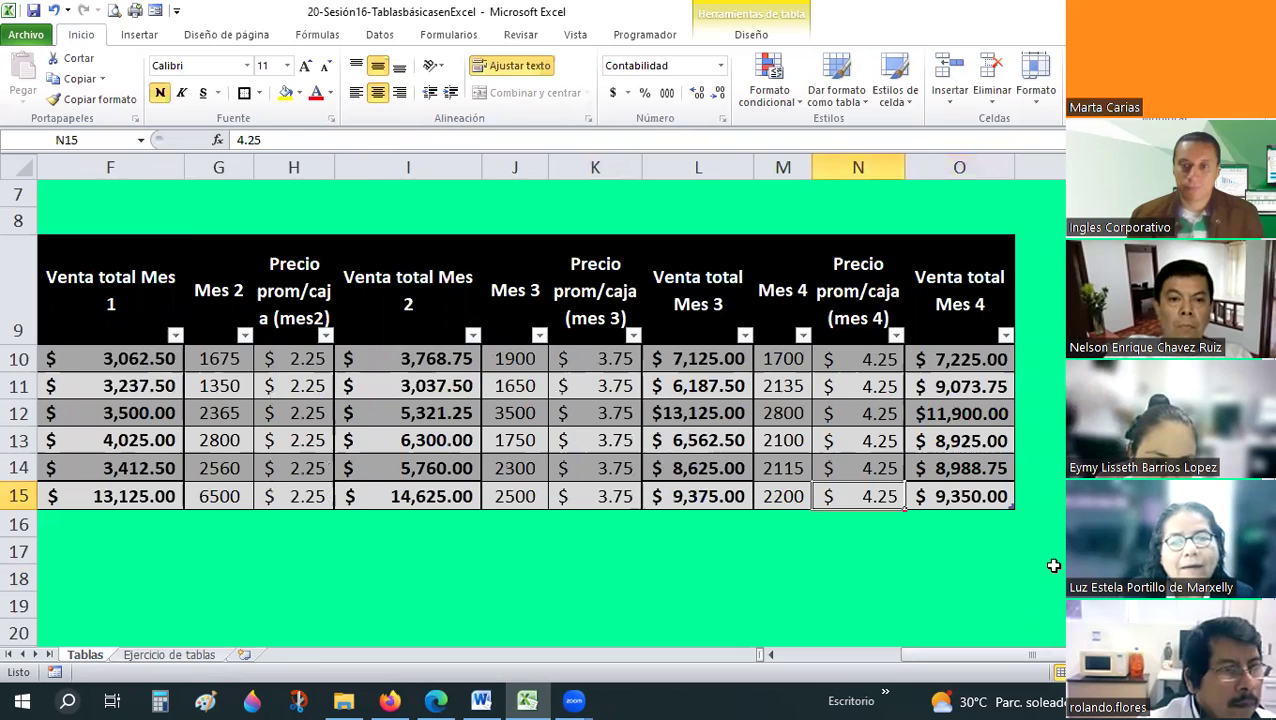
{"action": "key", "text": "Home"}
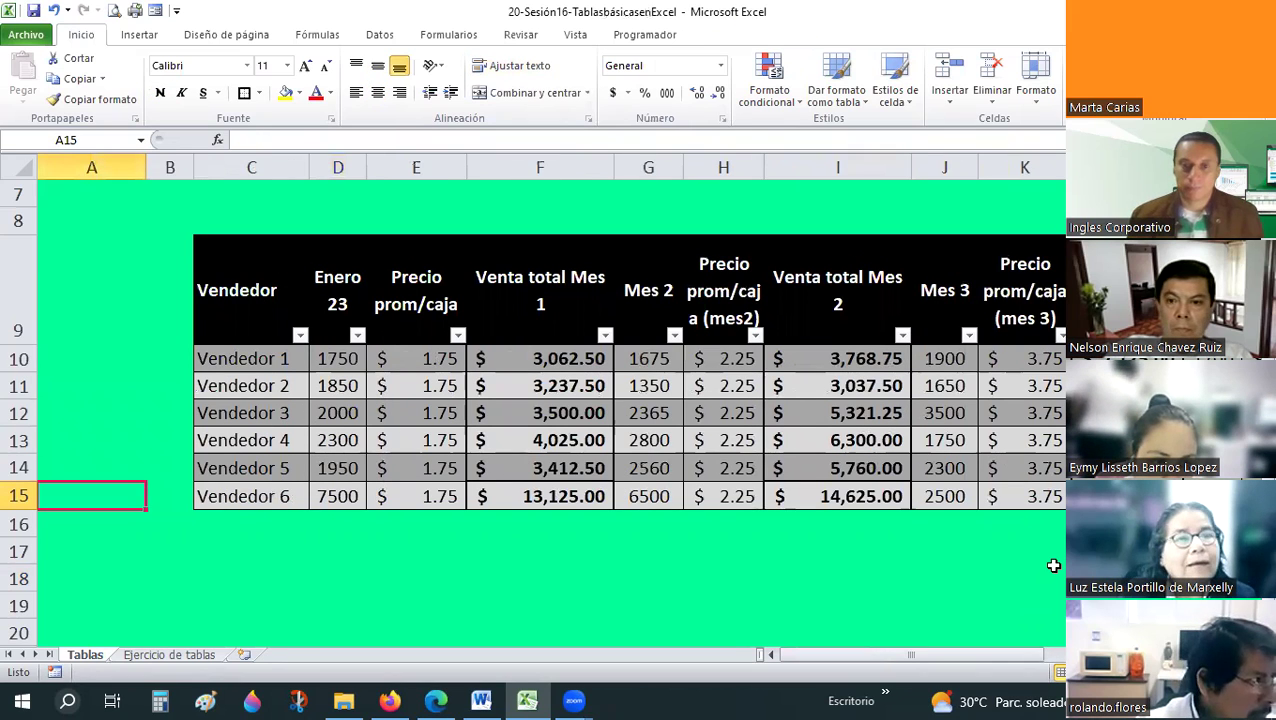
{"action": "key", "text": "Right"}
{"action": "key", "text": "Right"}
{"action": "key", "text": "Right"}
{"action": "key", "text": "Right"}
{"action": "key", "text": "Right"}
{"action": "key", "text": "Right"}
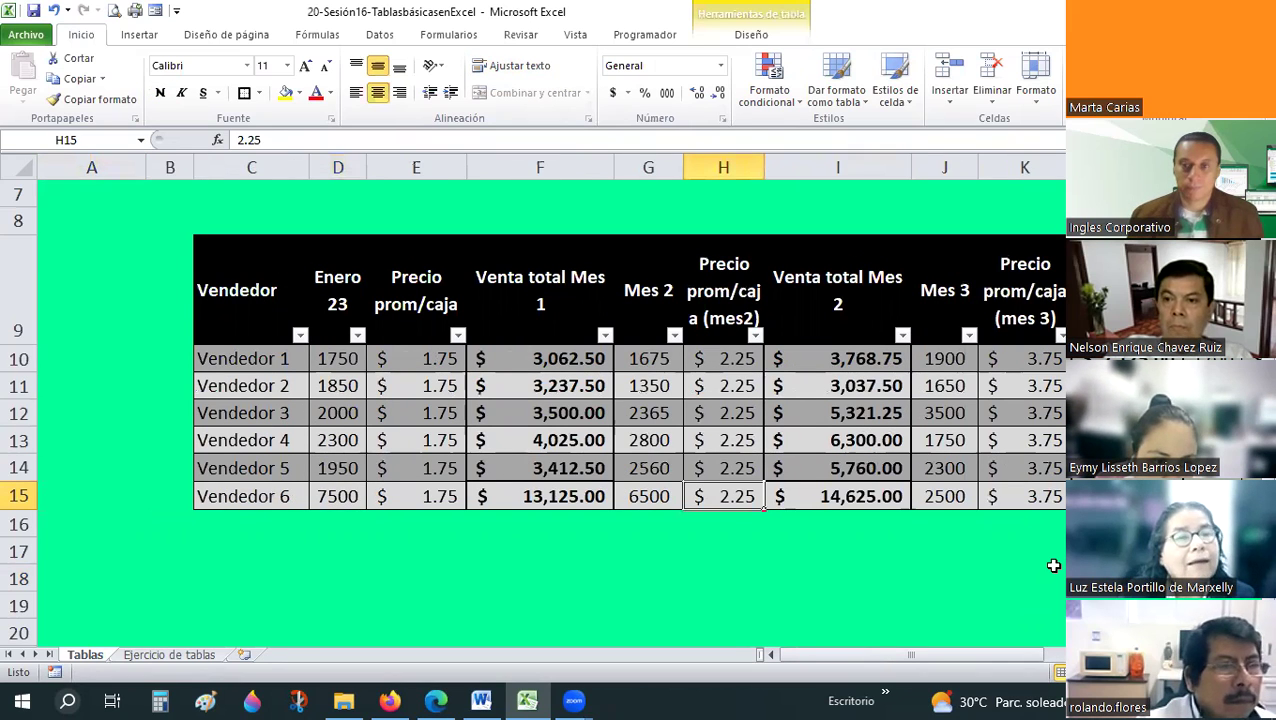
{"action": "key", "text": "Right"}
{"action": "key", "text": "Right"}
{"action": "key", "text": "Right"}
{"action": "key", "text": "Right"}
{"action": "key", "text": "Right"}
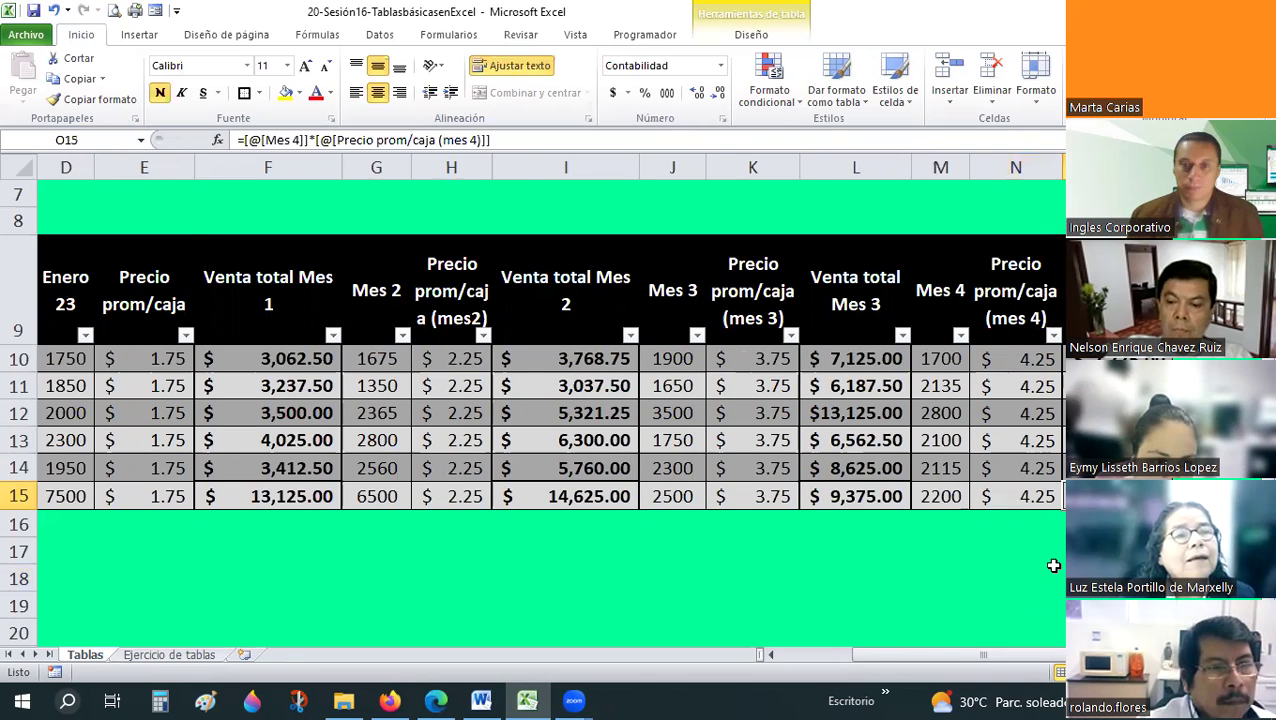
{"action": "key", "text": "Left"}
{"action": "key", "text": "Home"}
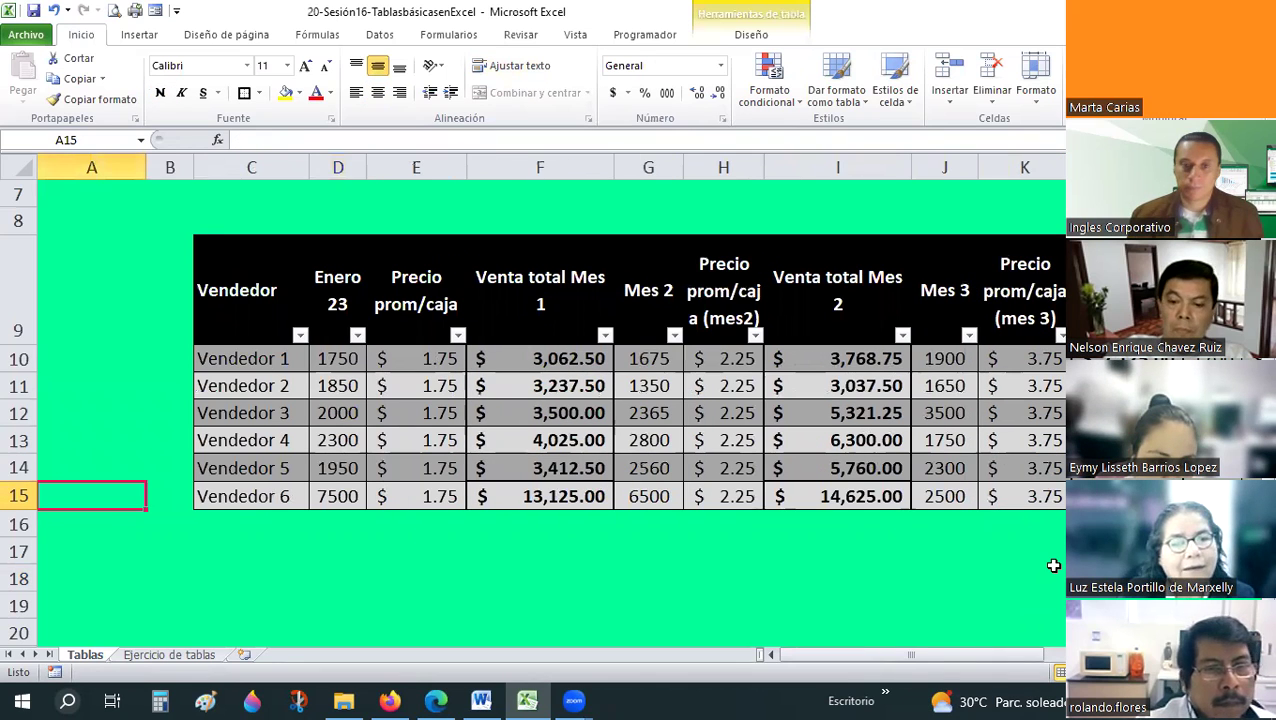
{"action": "key", "text": "Right"}
{"action": "key", "text": "Right"}
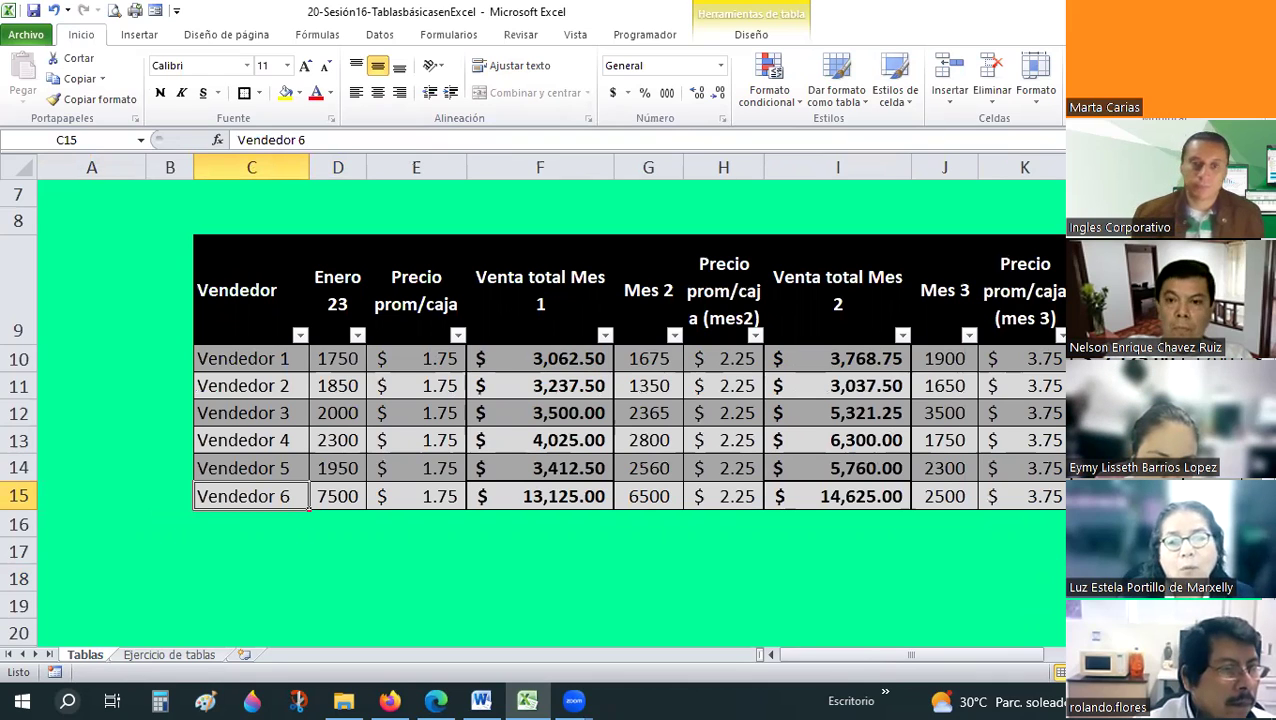
- Narrow column F so the Venta total Mes 1 header wraps onto two lines, then select an empty cell
{"action": "mouse_move", "coordinate": [612, 169]}
{"action": "left_mouse_down"}
{"action": "mouse_move", "coordinate": [577, 169]}
{"action": "mouse_move", "coordinate": [588, 169]}
{"action": "left_mouse_up"}
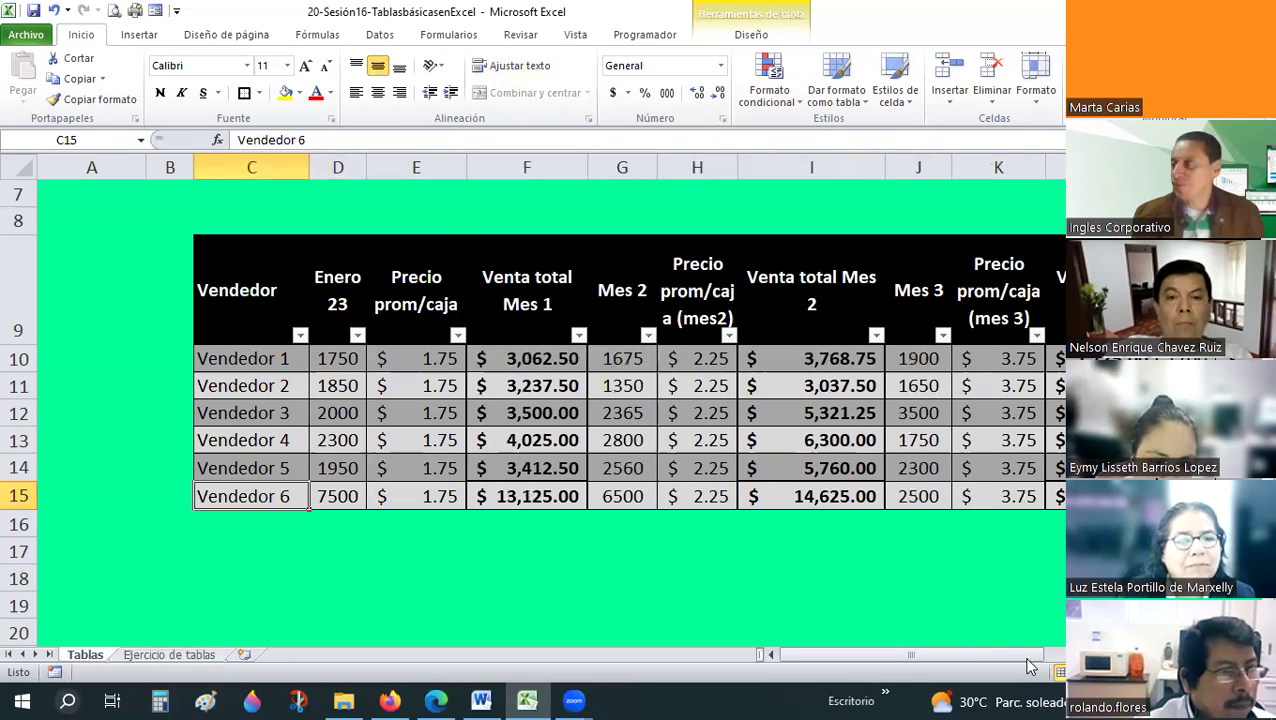
{"action": "left_click_drag", "start_coordinate": [1028, 660], "coordinate": [1055, 655]}
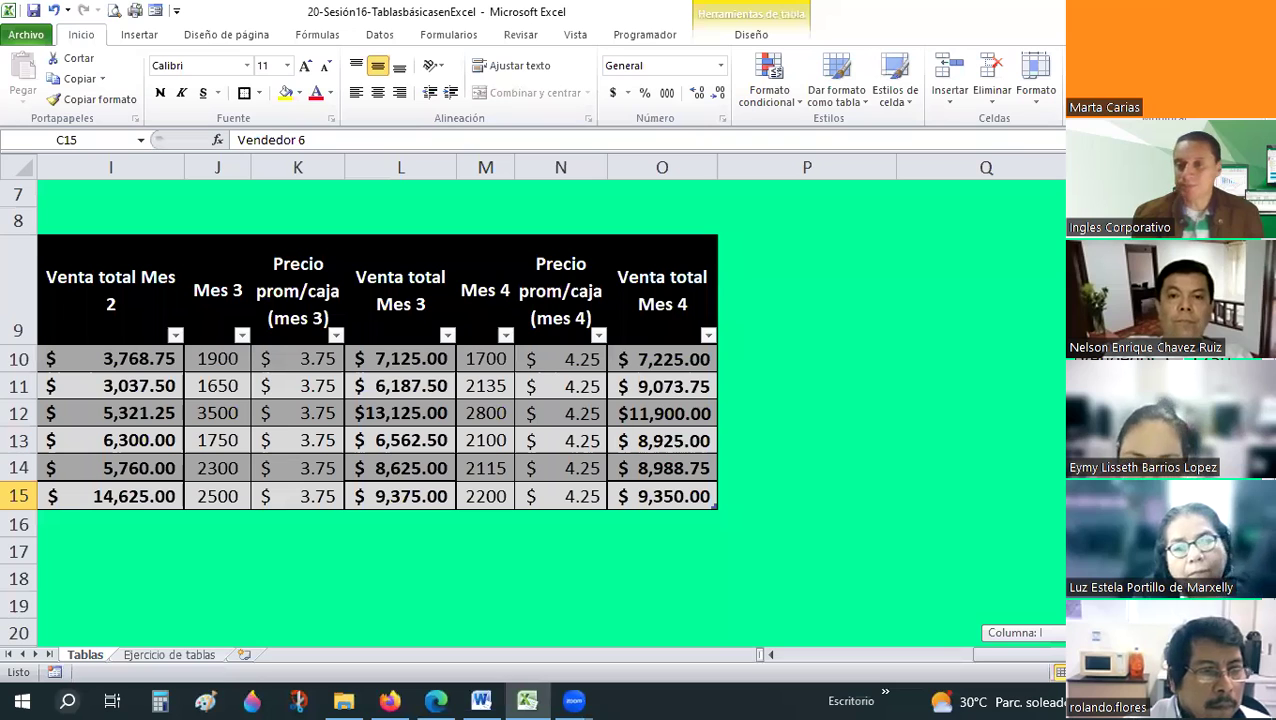
{"action": "scroll", "coordinate": [945, 578], "scroll_direction": "left", "scroll_amount": 4}
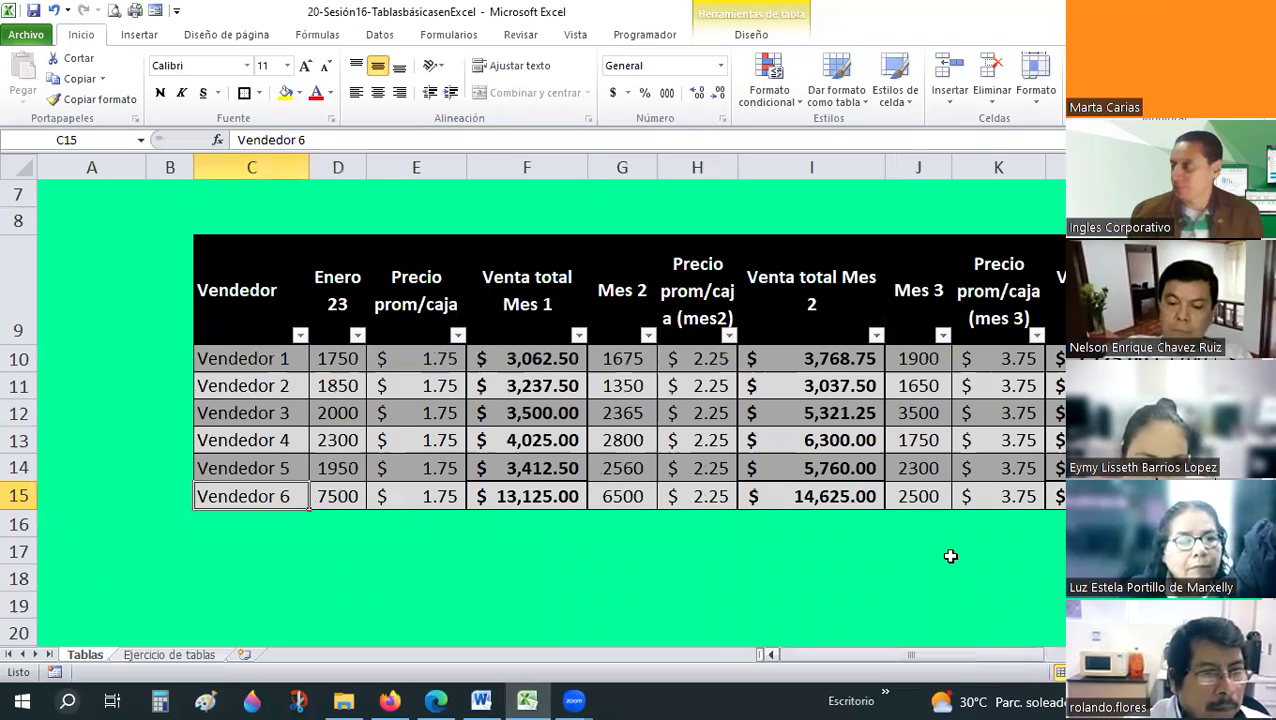
{"action": "left_click", "coordinate": [946, 575]}
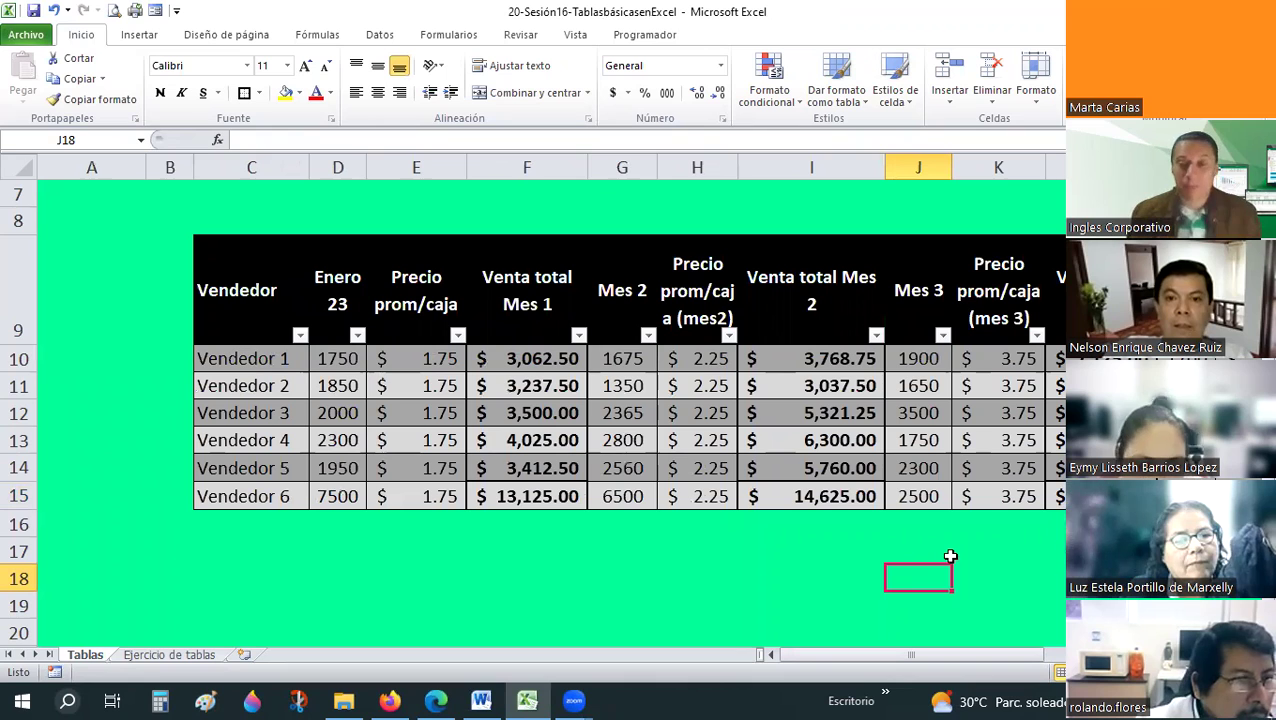
- Move along Vendedor 6's row 15 with the arrow keys to review its entered values
{"action": "key", "text": "Right"}
{"action": "key", "text": "ctrl+End"}
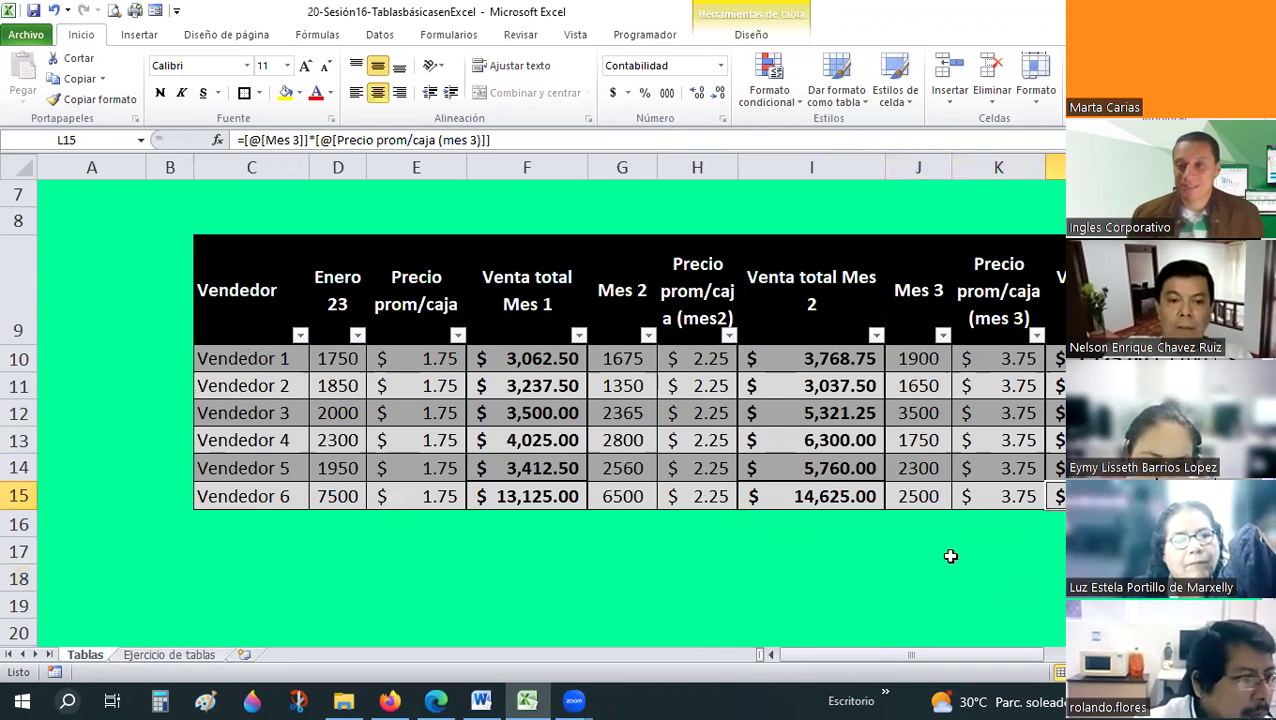
{"action": "key", "text": "Right"}
{"action": "key", "text": "Left"}
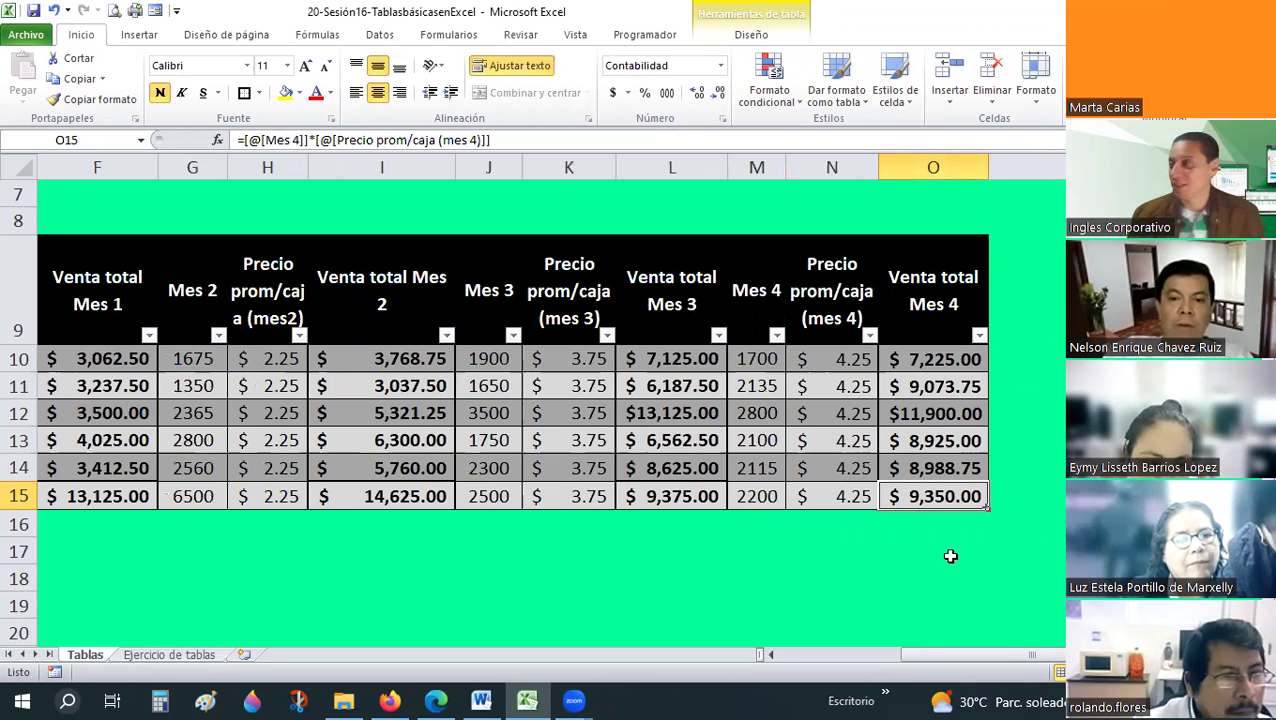
{"action": "key", "text": "Left"}
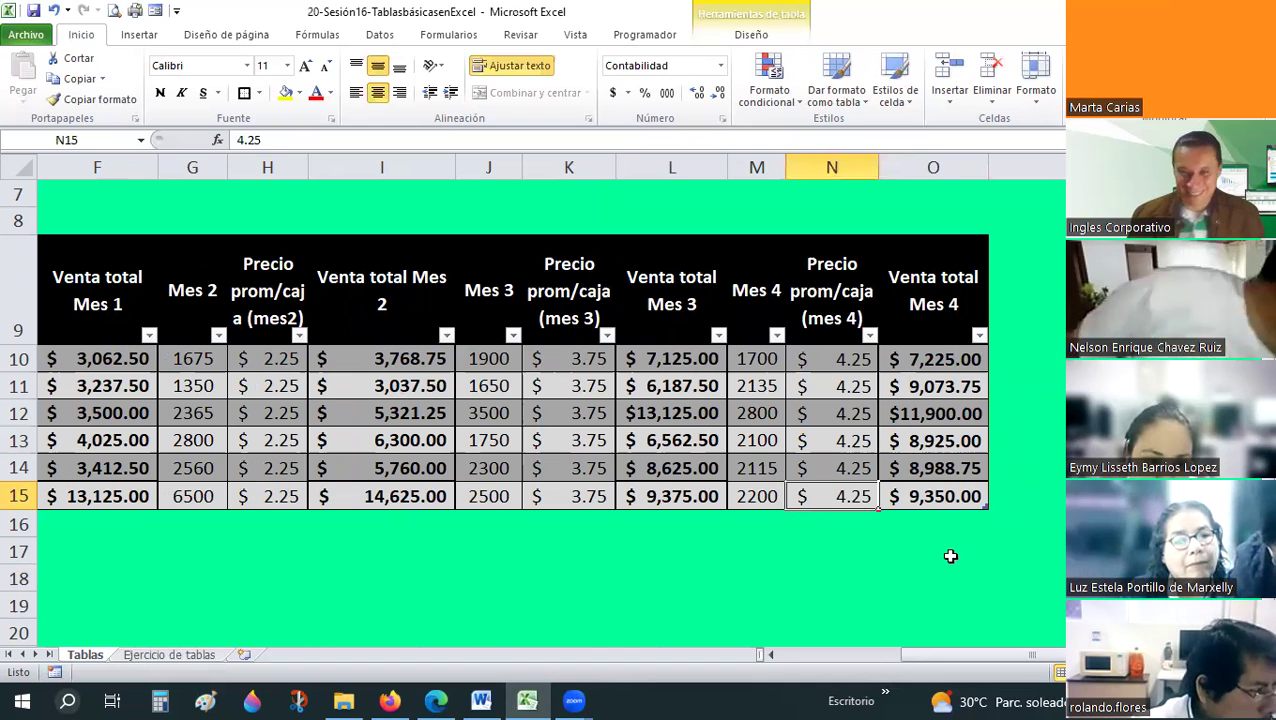
{"action": "key", "text": "Left"}
{"action": "key", "text": "Left"}
{"action": "key", "text": "Left"}
{"action": "key", "text": "Left"}
{"action": "key", "text": "Left"}
{"action": "key", "text": "Left"}
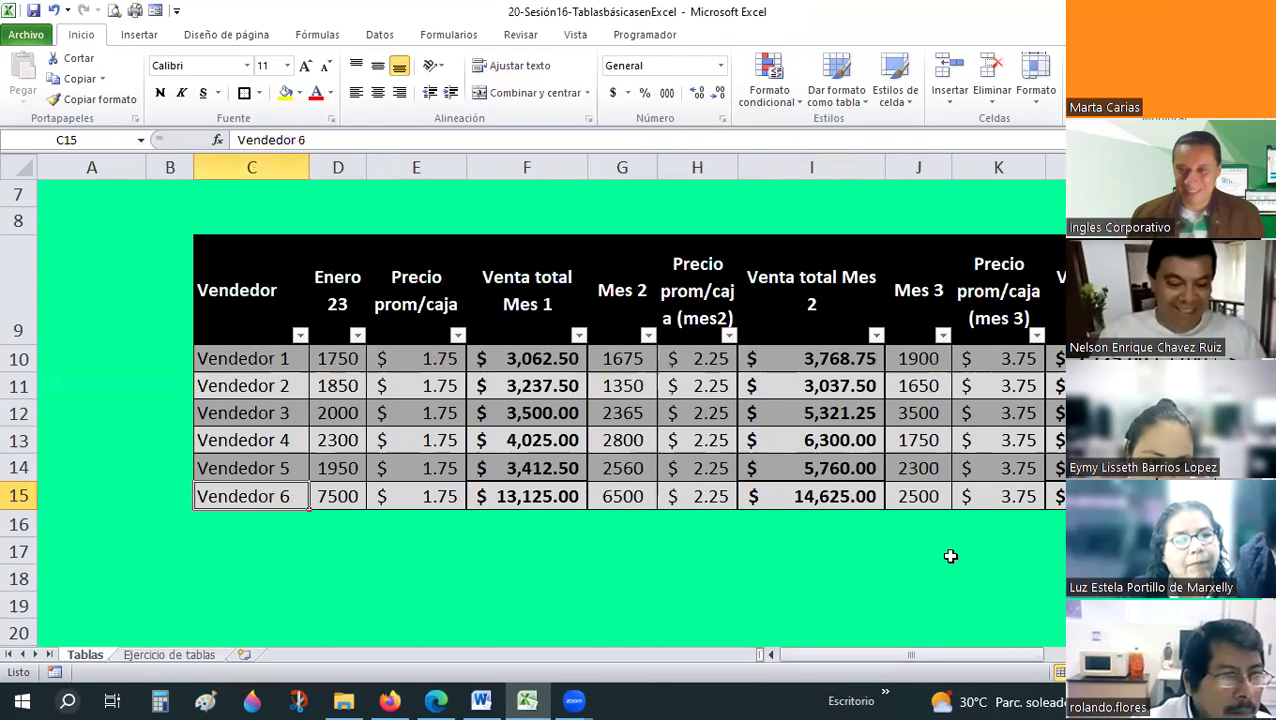
{"action": "key", "text": "Right"}
{"action": "key", "text": "Right"}
{"action": "key", "text": "Right"}
{"action": "key", "text": "Right"}
{"action": "key", "text": "Right"}
{"action": "key", "text": "Right"}
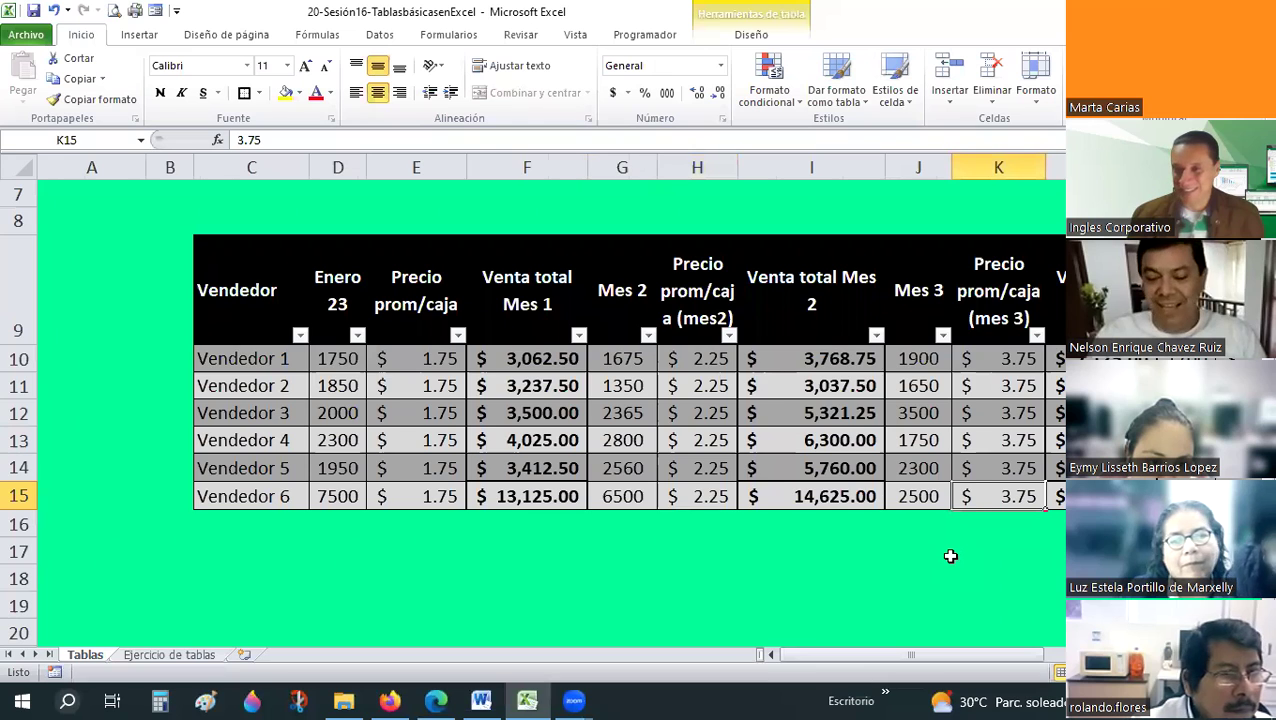
{"action": "key", "text": "Right"}
{"action": "key", "text": "Right"}
{"action": "key", "text": "Right"}
{"action": "key", "text": "Right"}
{"action": "key", "text": "Right"}
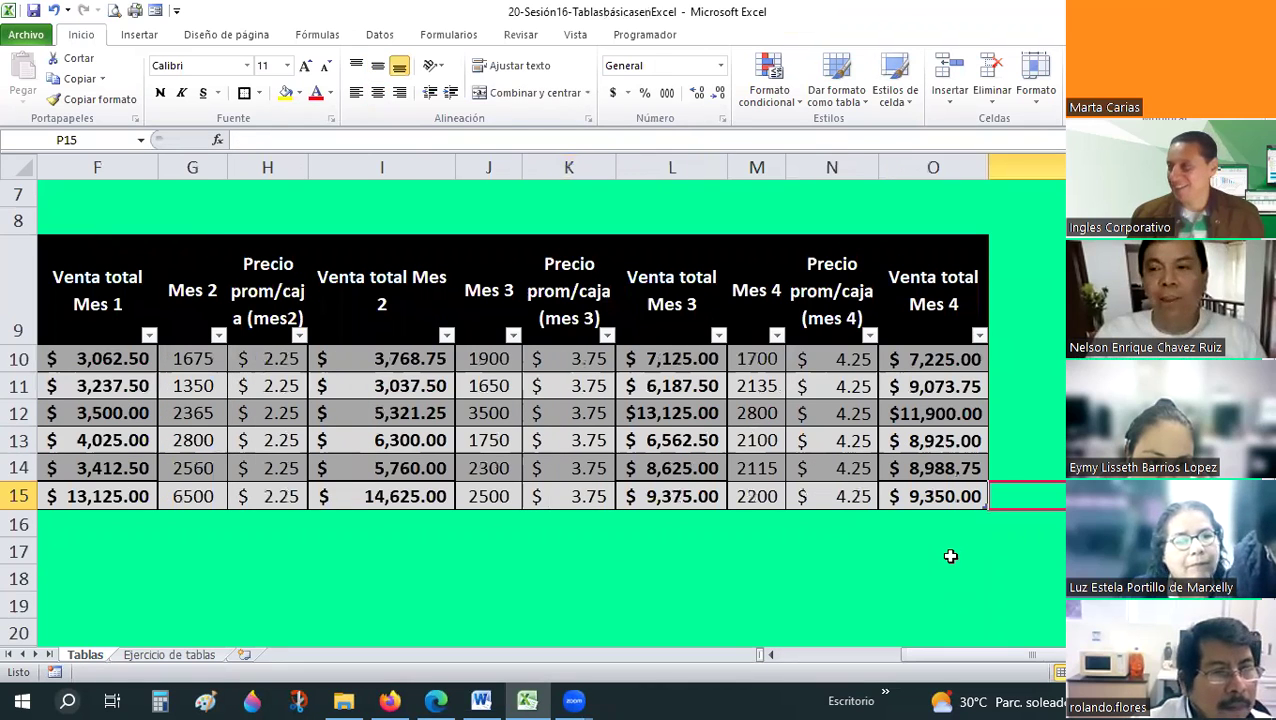
{"action": "key", "text": "Left"}
{"action": "key", "text": "Left"}
{"action": "key", "text": "Left"}
{"action": "key", "text": "Left"}
{"action": "key", "text": "Left"}
{"action": "key", "text": "Left"}
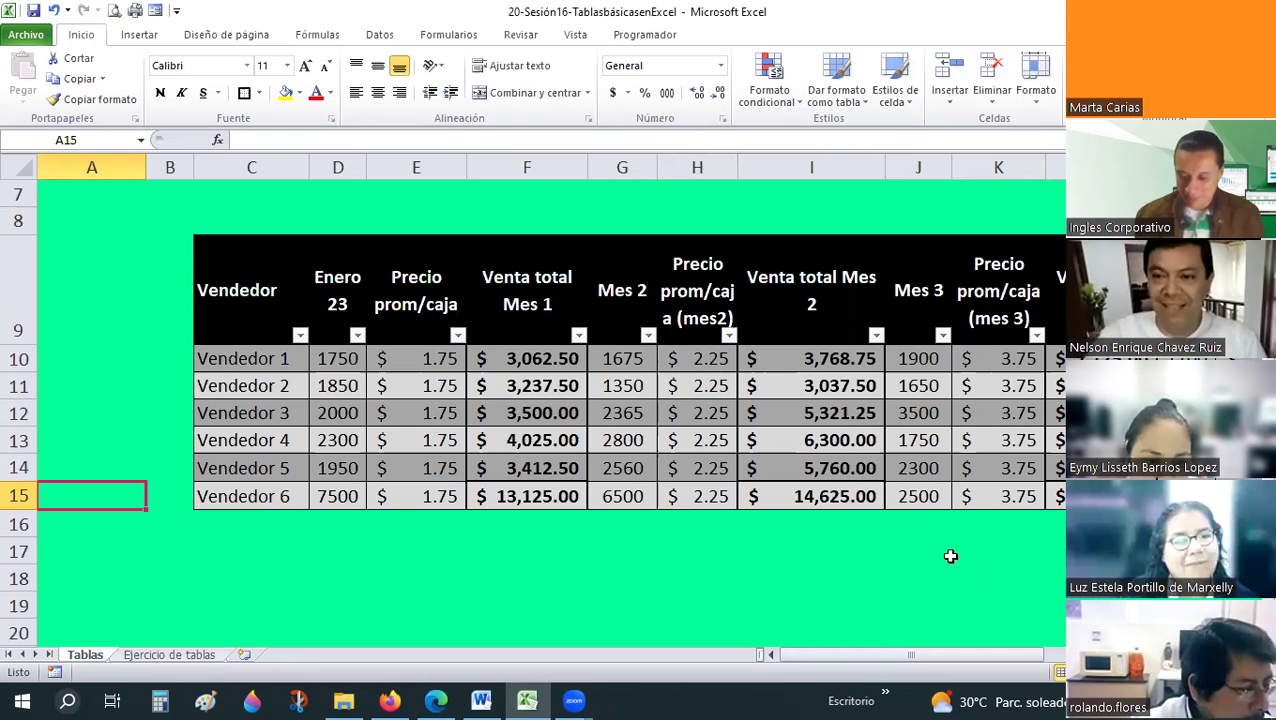
{"action": "left_click", "coordinate": [950, 556]}
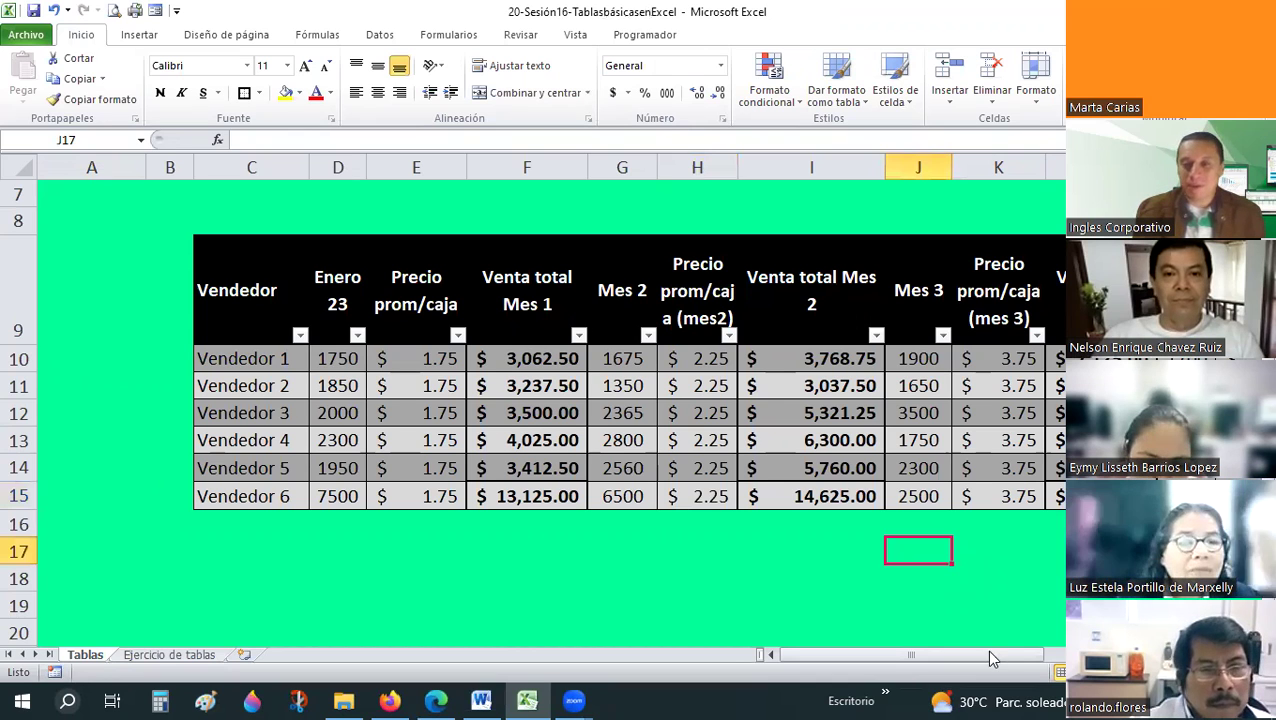
- Select O15 and narrow the Venta total Mes 2 column slightly at the I/J border
{"action": "left_click_drag", "start_coordinate": [992, 661], "coordinate": [1035, 660]}
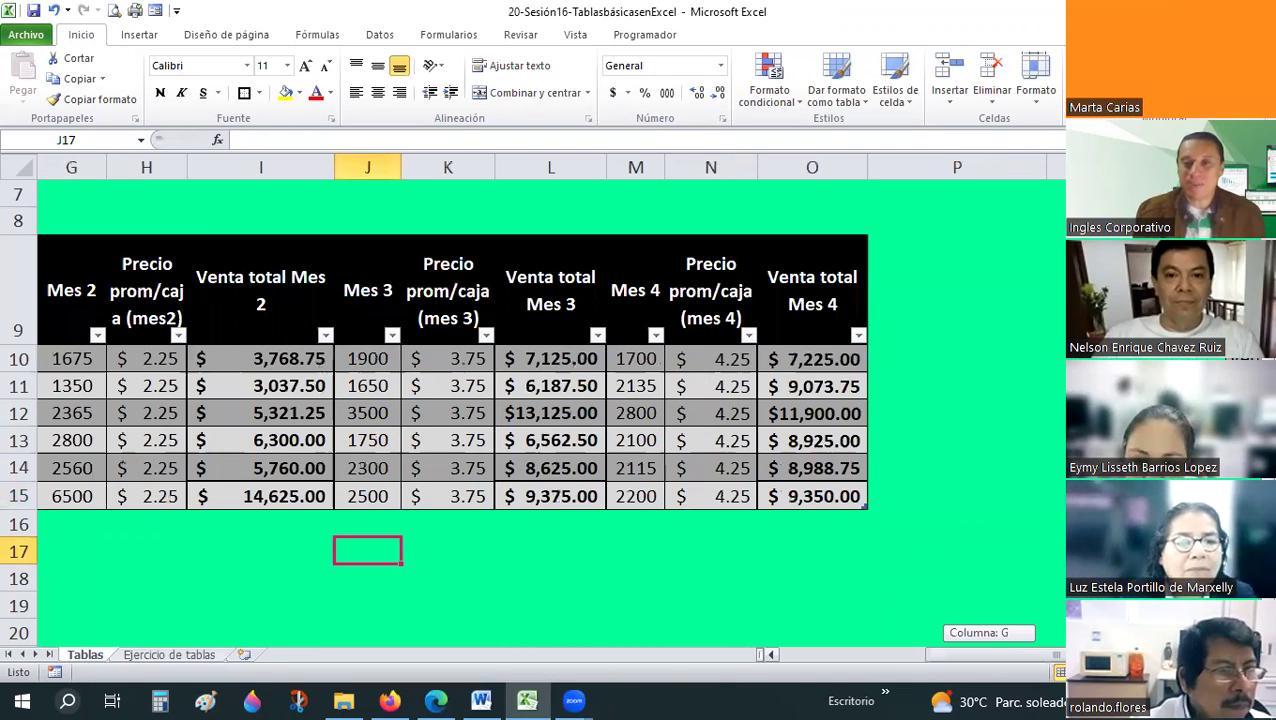
{"action": "left_click", "coordinate": [936, 470]}
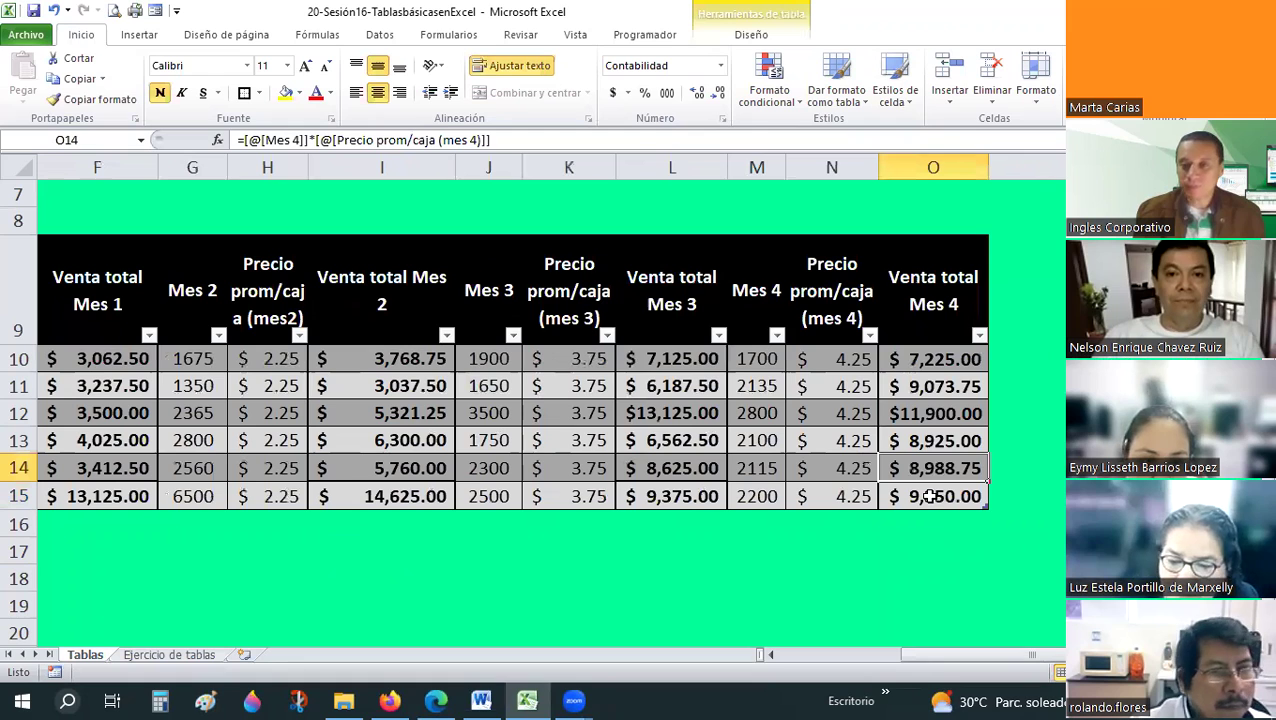
{"action": "left_click", "coordinate": [930, 496]}
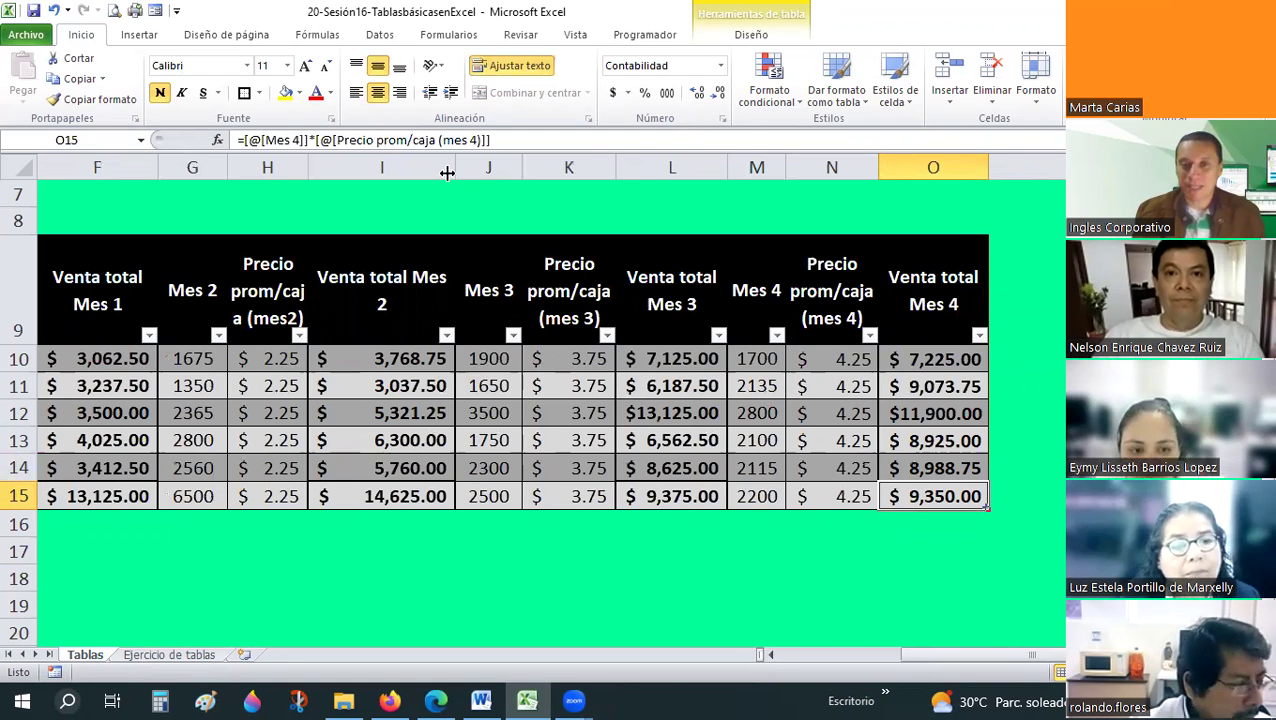
{"action": "left_click_drag", "start_coordinate": [455, 173], "coordinate": [447, 173]}
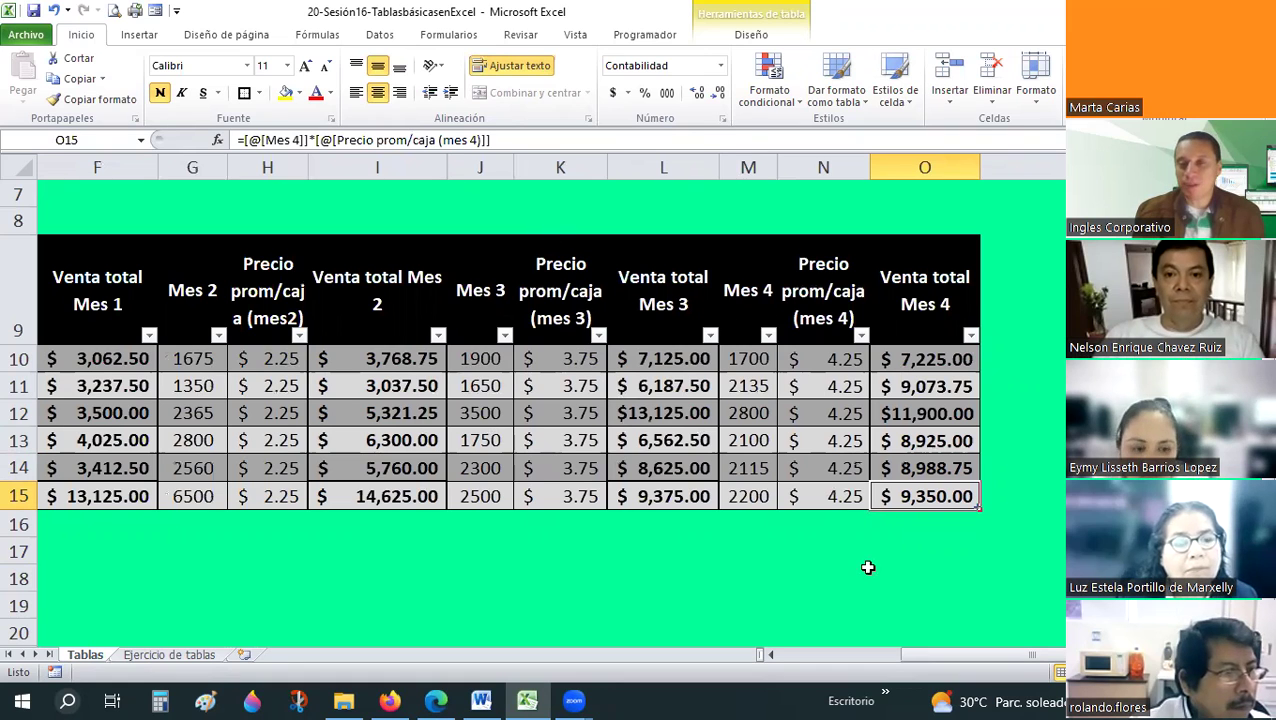
- Turn on the TABLAVENTAS Total row and select the Mes 4 total showing 13050
{"action": "left_click", "coordinate": [745, 38]}
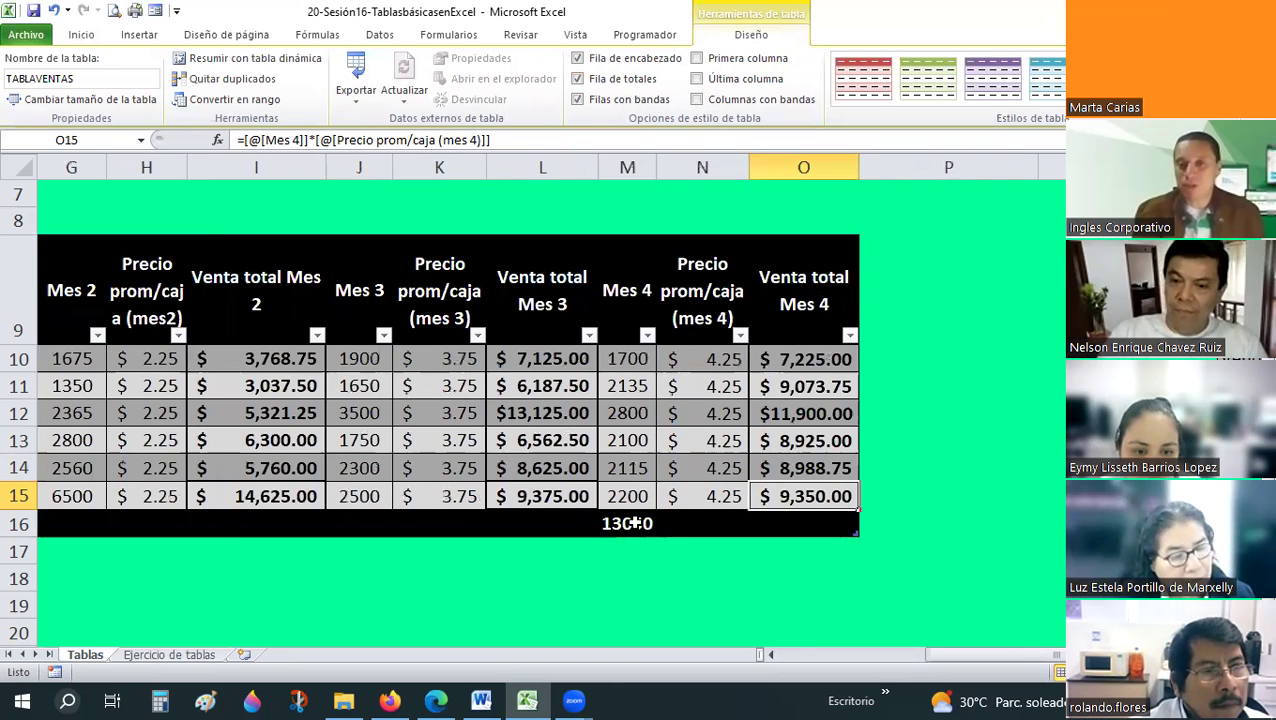
{"action": "left_click", "coordinate": [640, 524]}
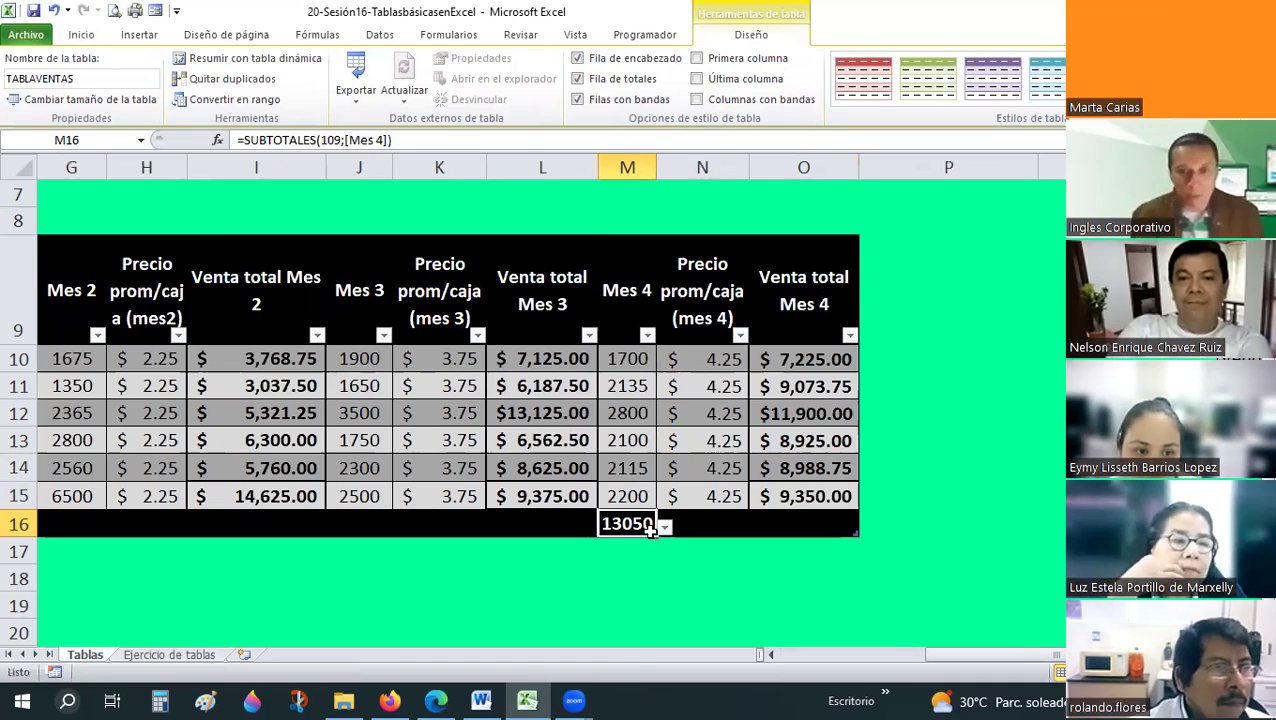
- Copy the Mes 4 SUBTOTALES total and paste it under Venta total Mes 1, 2, 3 and 4
{"action": "key", "text": "ctrl+c"}
{"action": "left_click", "coordinate": [803, 521]}
{"action": "key", "text": "ctrl+v"}
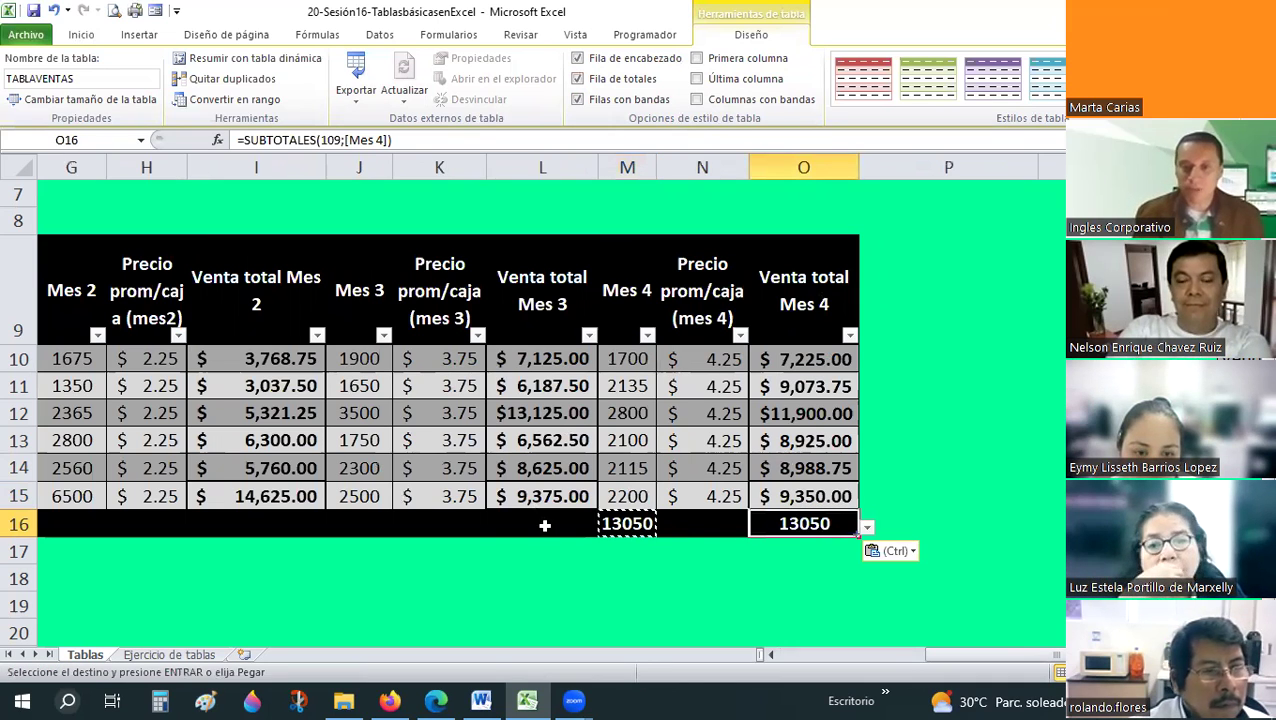
{"action": "left_click", "coordinate": [544, 525]}
{"action": "key", "text": "ctrl+v"}
{"action": "left_click", "coordinate": [304, 527]}
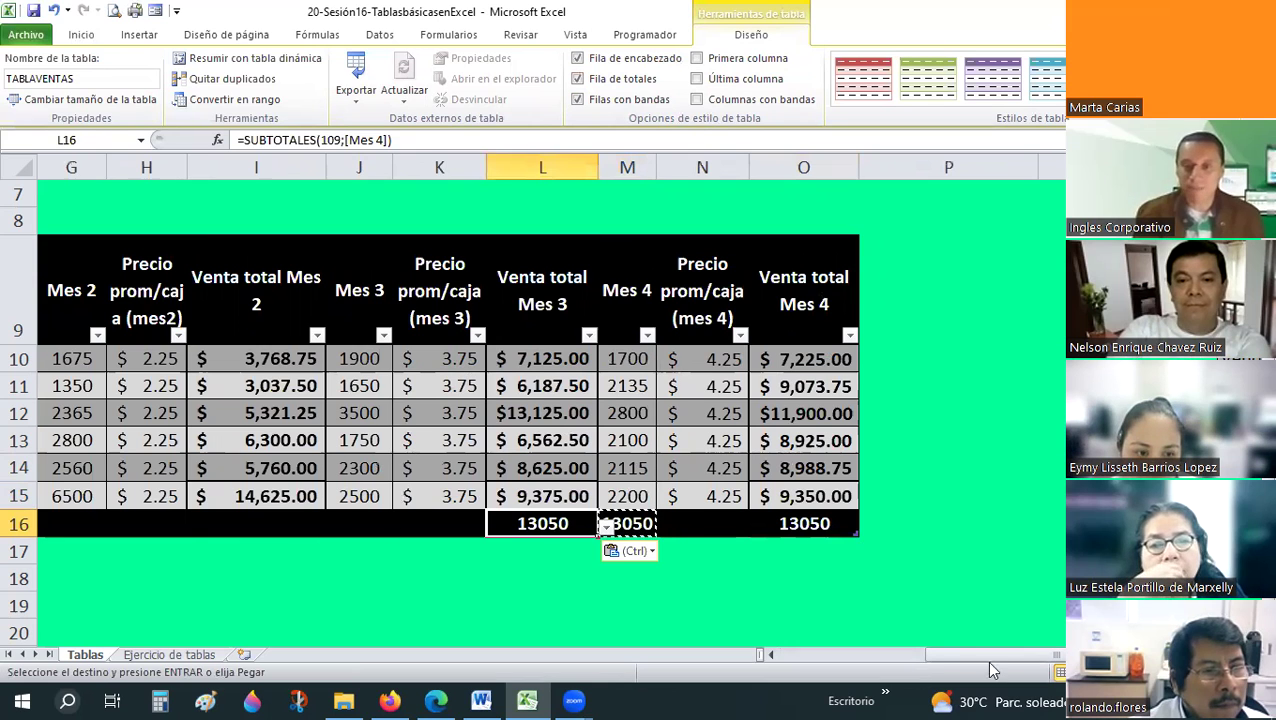
{"action": "key", "text": "ctrl+v"}
{"action": "left_click_drag", "start_coordinate": [895, 656], "coordinate": [795, 660]}
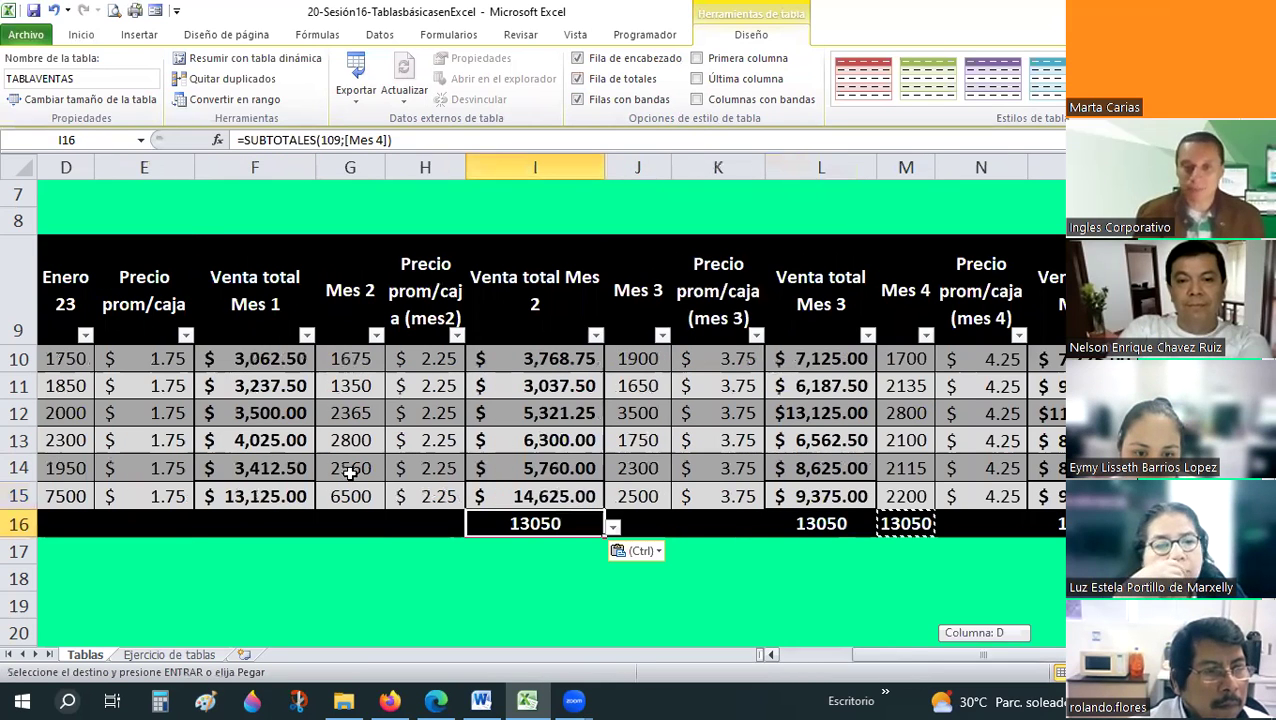
{"action": "scroll", "coordinate": [350, 472], "scroll_direction": "left", "scroll_amount": 3}
{"action": "left_click", "coordinate": [511, 523]}
{"action": "key", "text": "ctrl+v"}
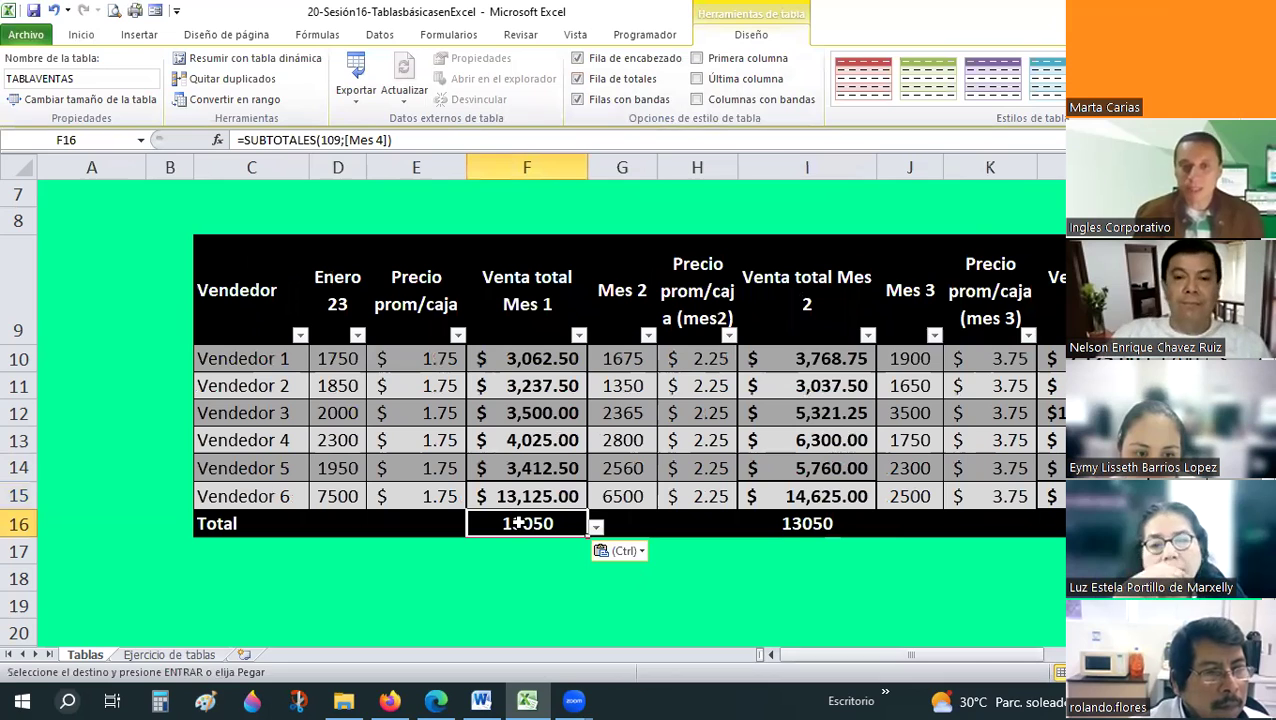
{"action": "key", "text": "Escape"}
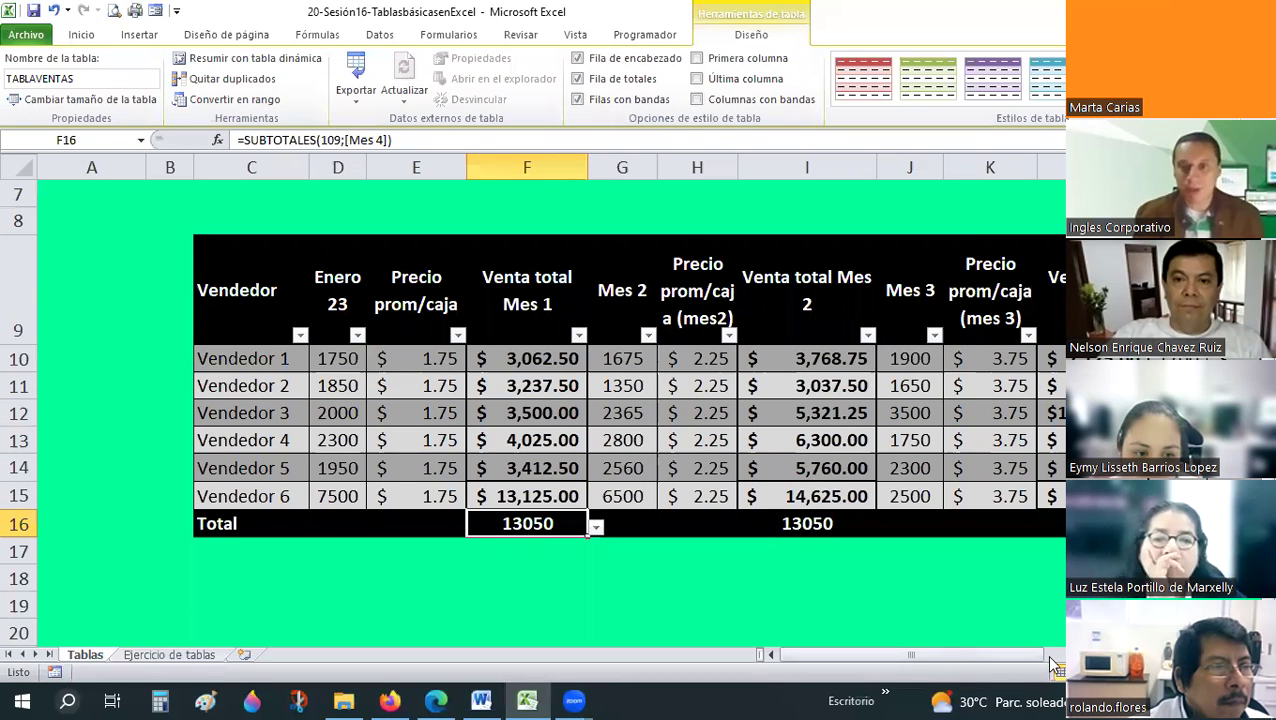
- Undo the mistaken total fills in row 16 and reselect the Venta total Mes 4 column
{"action": "scroll", "coordinate": [1055, 665], "scroll_direction": "right", "scroll_amount": 4}
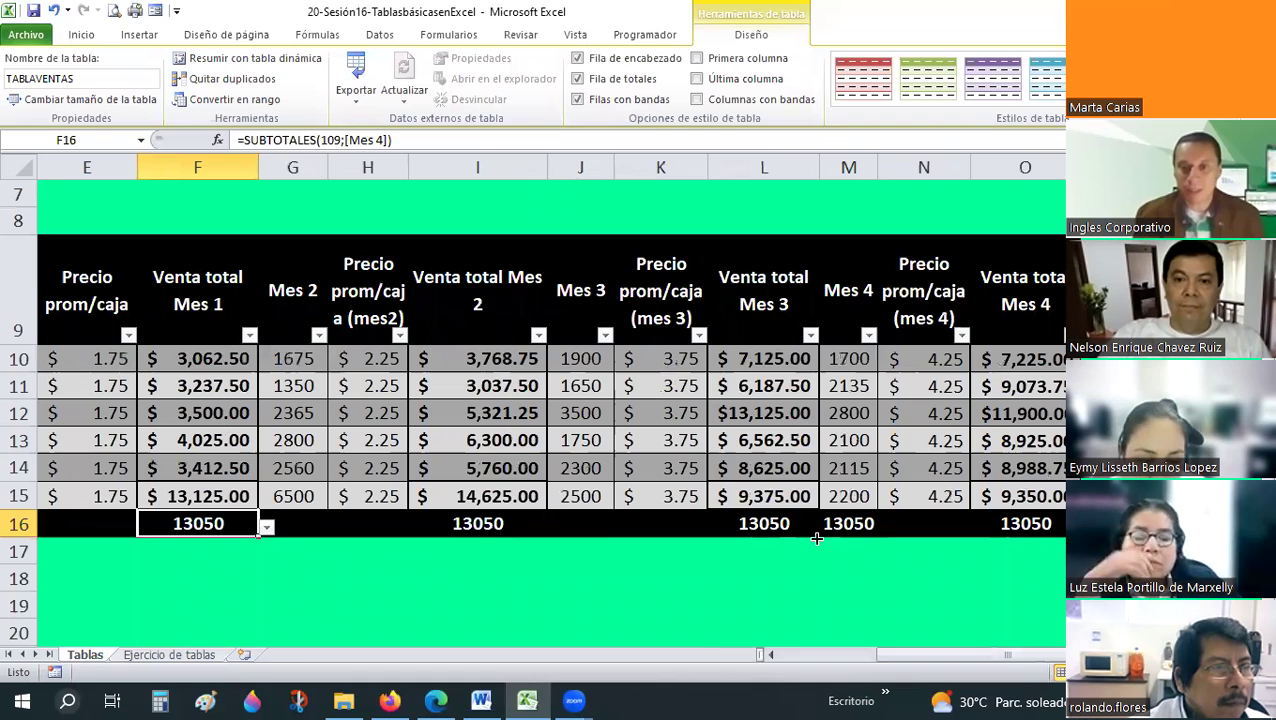
{"action": "left_click", "coordinate": [814, 532]}
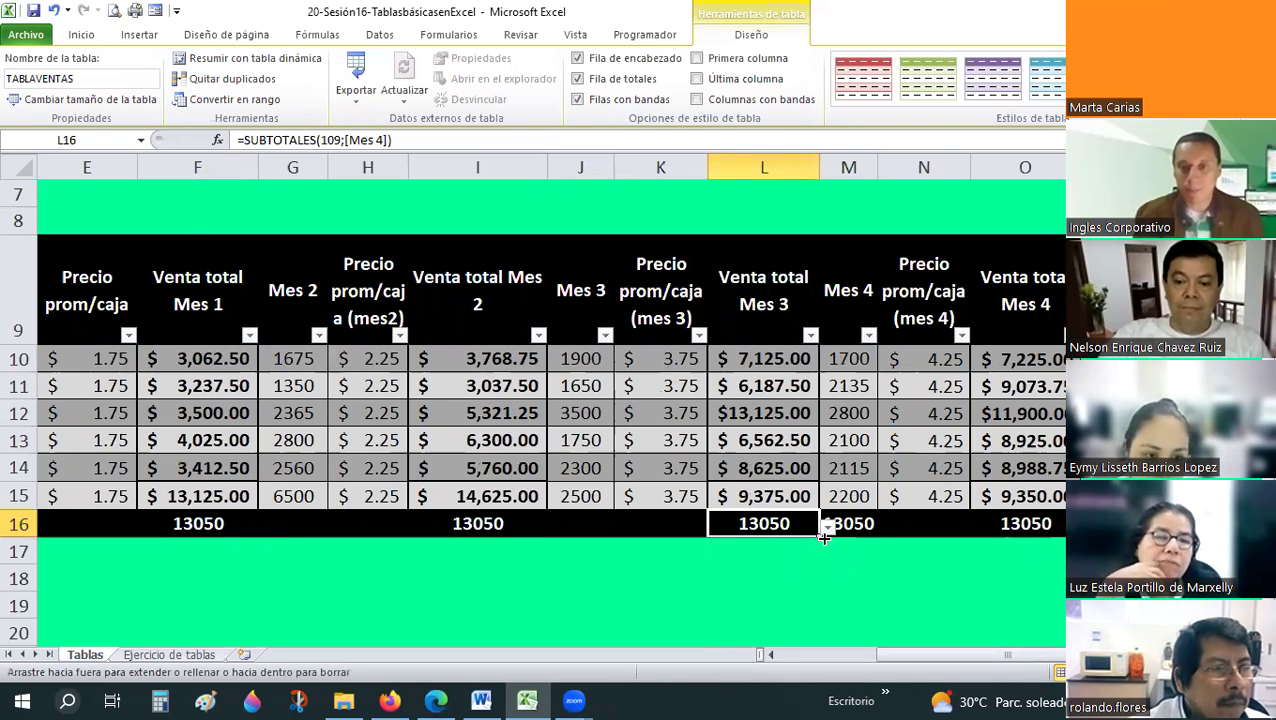
{"action": "left_click_drag", "start_coordinate": [824, 537], "coordinate": [848, 522]}
{"action": "key", "text": "Left"}
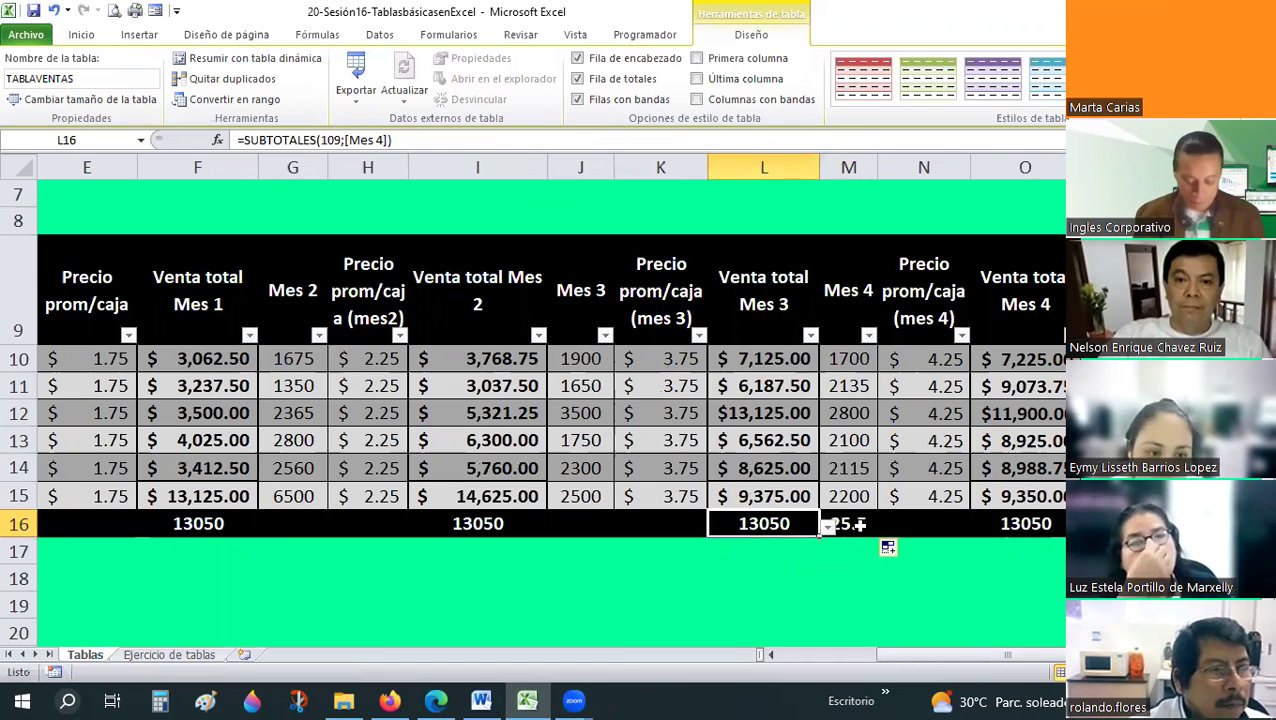
{"action": "key", "text": "Right"}
{"action": "key", "text": "ctrl+z"}
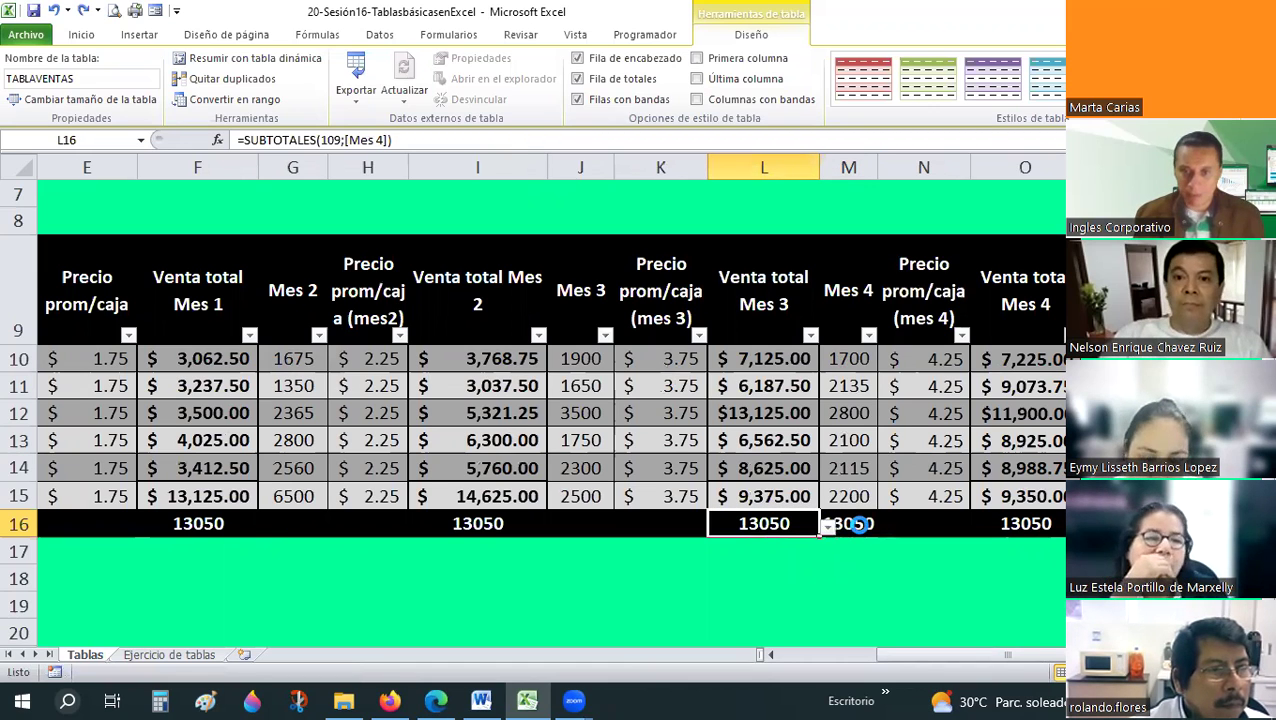
{"action": "left_click", "coordinate": [858, 524]}
{"action": "key", "text": "ctrl+c"}
{"action": "key", "text": "ctrl+z"}
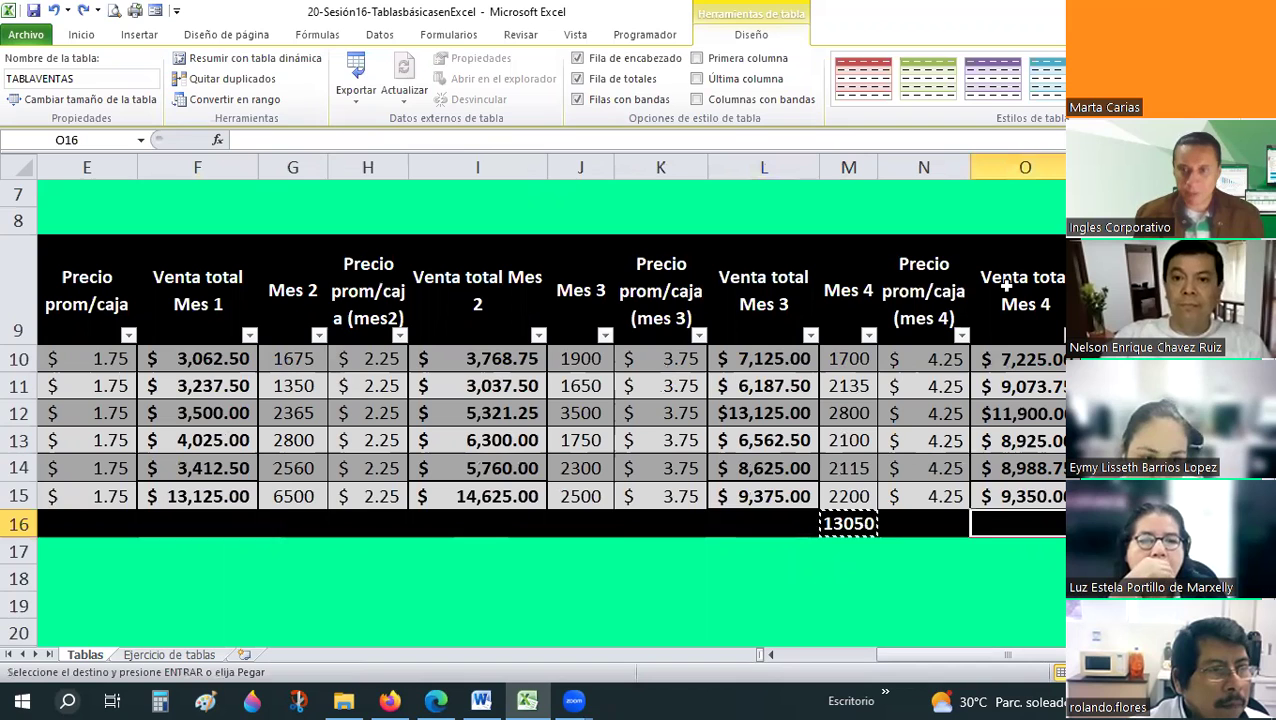
{"action": "key", "text": "ctrl+shift+t"}
{"action": "left_click", "coordinate": [1020, 245]}
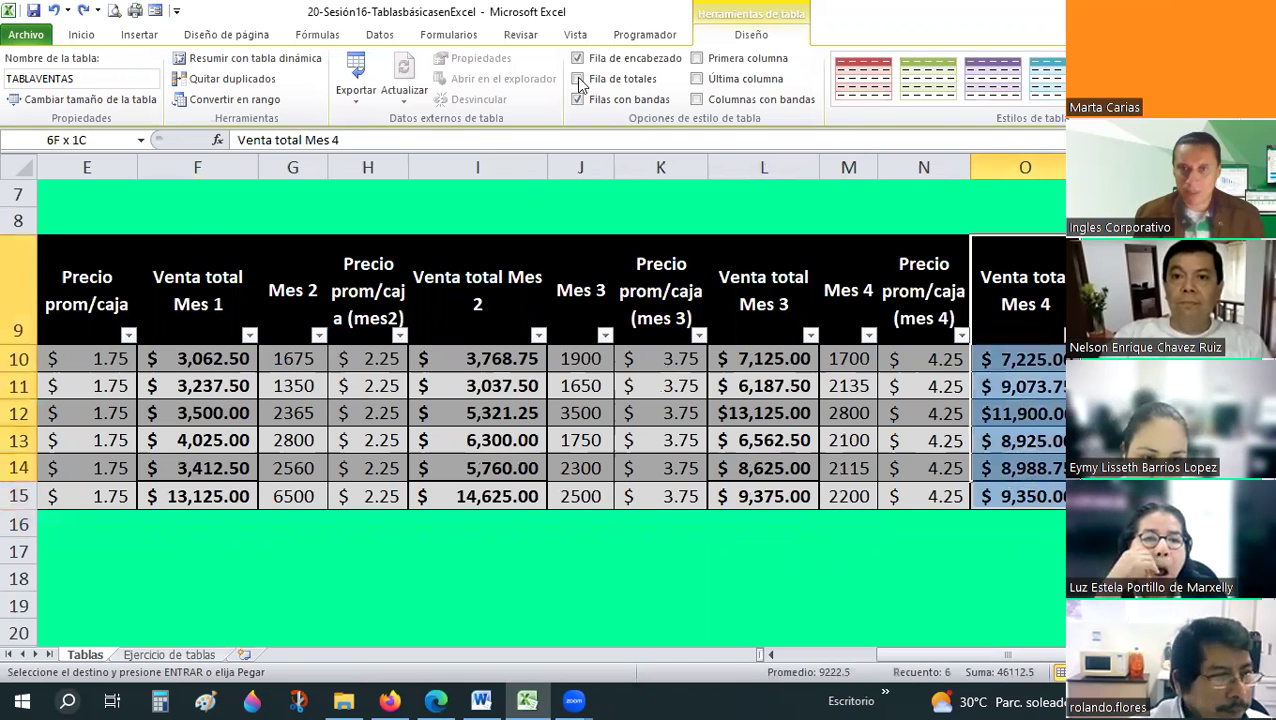
{"action": "left_click", "coordinate": [1020, 245]}
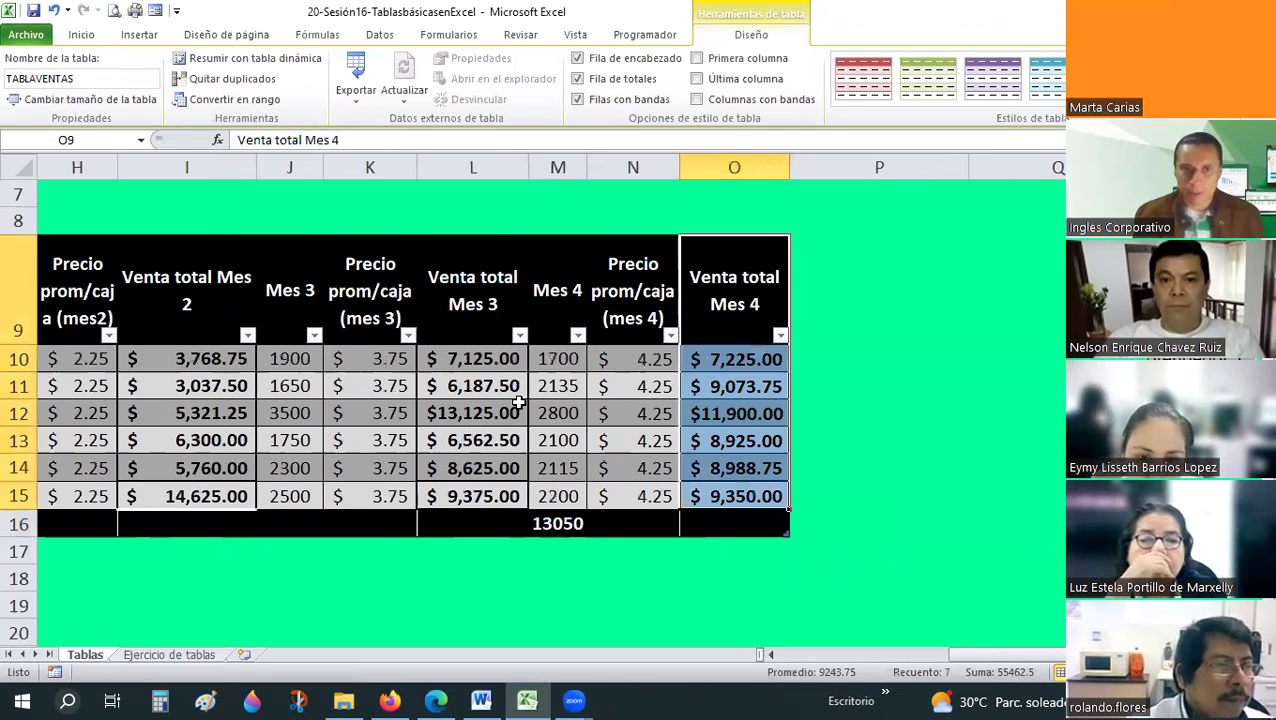
- Fill the Mes 4 total across row 16 so every column from Enero 23 gets a SUBTOTALES sum
{"action": "left_click", "coordinate": [558, 523]}
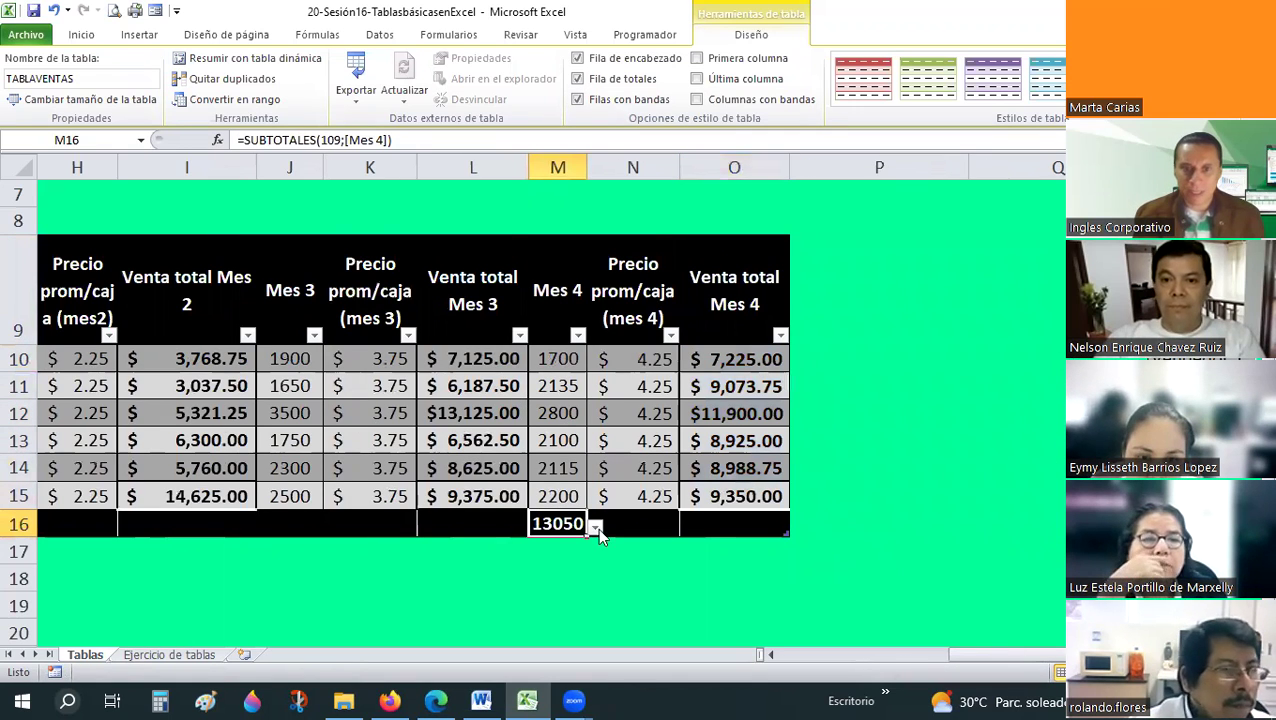
{"action": "left_click_drag", "start_coordinate": [586, 536], "coordinate": [653, 520]}
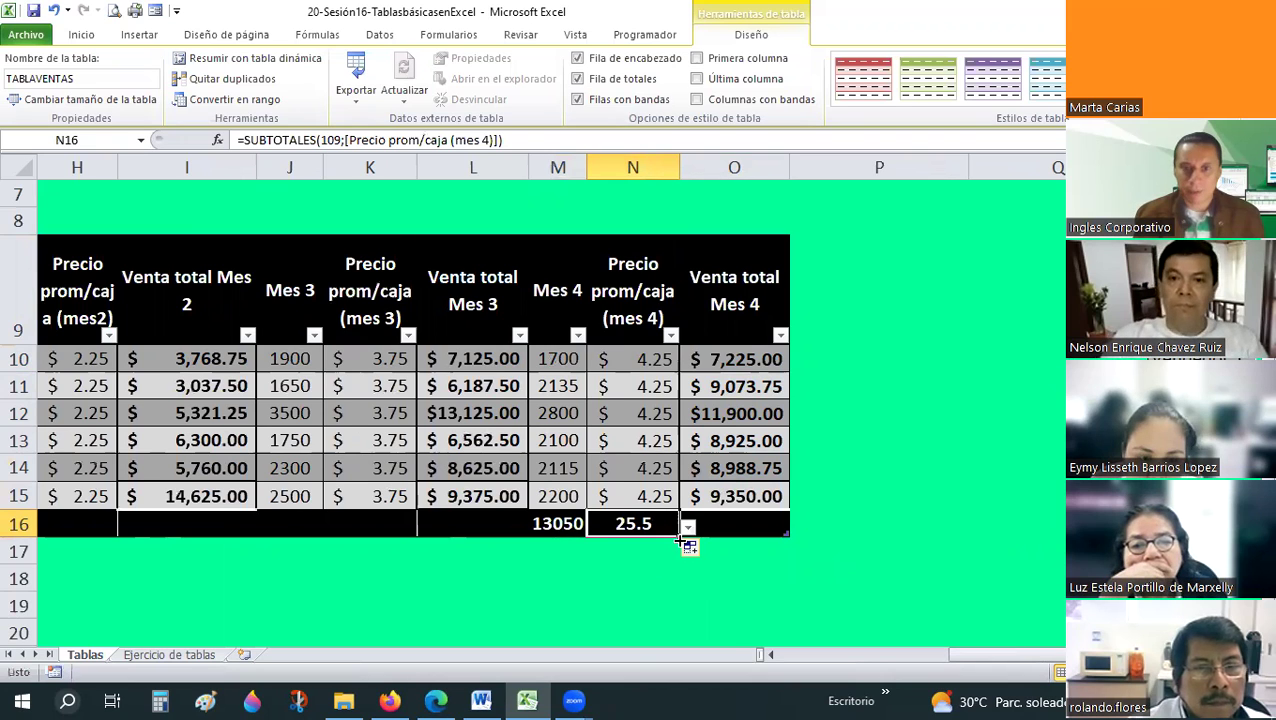
{"action": "left_click_drag", "start_coordinate": [681, 535], "coordinate": [780, 535]}
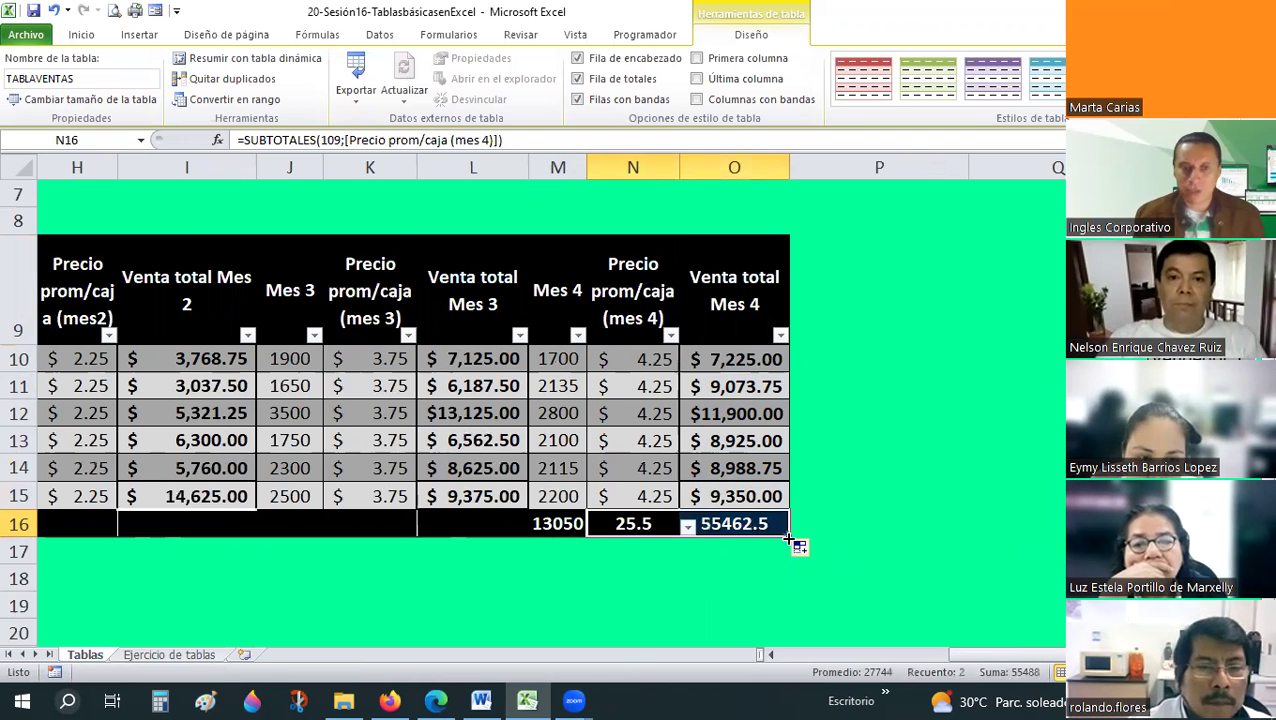
{"action": "left_click", "coordinate": [775, 530]}
{"action": "scroll", "coordinate": [100, 522], "scroll_direction": "left", "scroll_amount": 2}
{"action": "left_click_drag", "start_coordinate": [171, 529], "coordinate": [701, 597]}
{"action": "left_click_drag", "start_coordinate": [259, 530], "coordinate": [181, 530]}
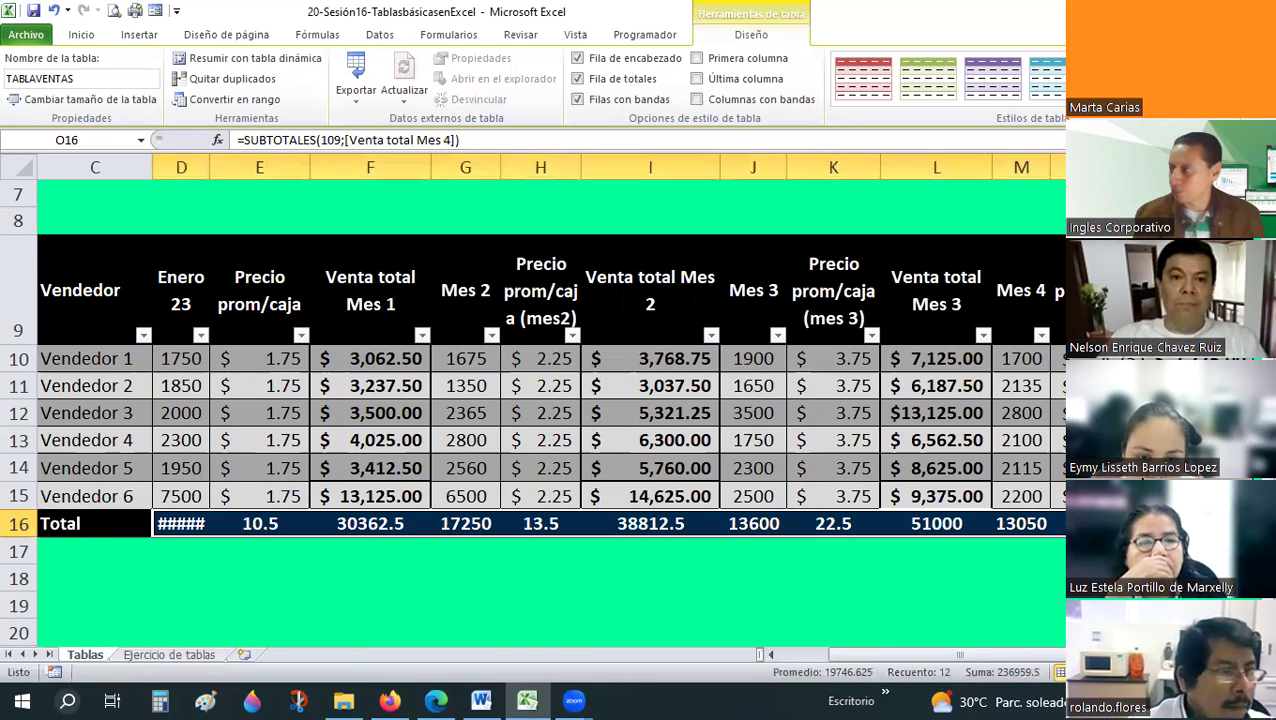
- Clear the price totals in E16, H16, K16 and N16, plus the Venta total Mes 4 total in O16
{"action": "left_click", "coordinate": [257, 523]}
{"action": "key", "text": "Delete"}
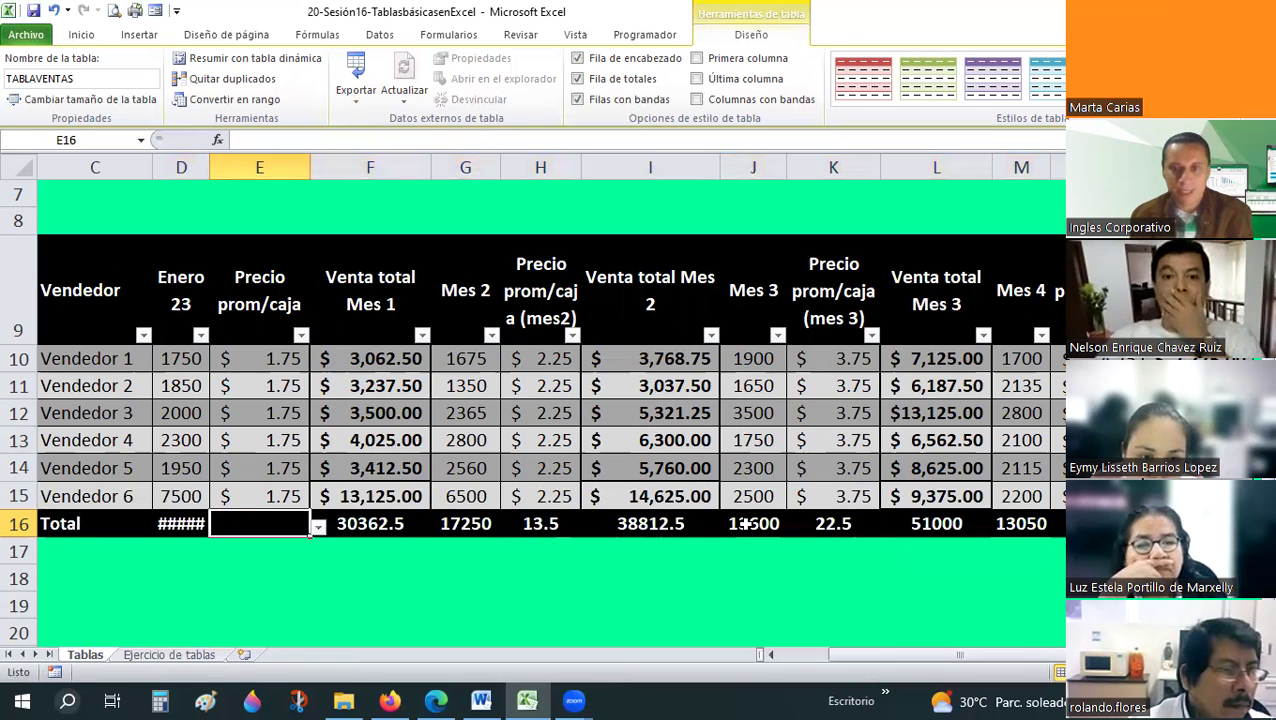
{"action": "left_click", "coordinate": [540, 523]}
{"action": "key", "text": "Delete"}
{"action": "left_click", "coordinate": [850, 524]}
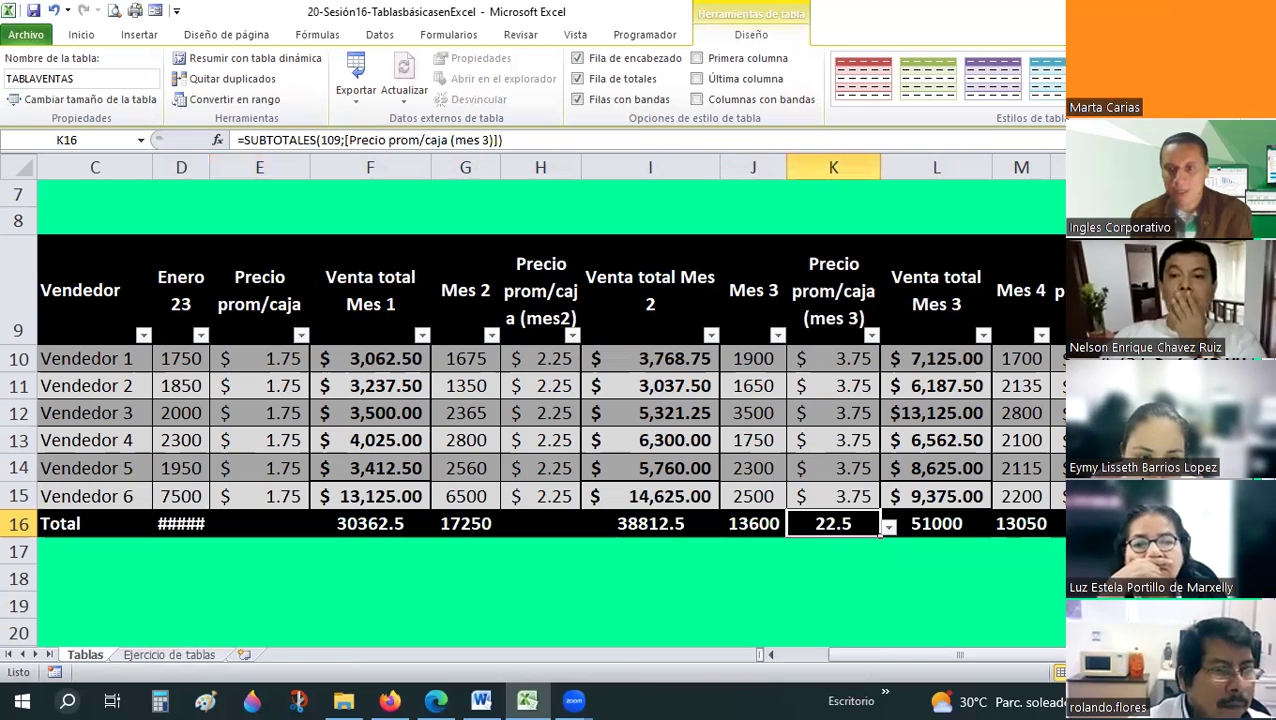
{"action": "key", "text": "Delete"}
{"action": "key", "text": "Right"}
{"action": "key", "text": "Right"}
{"action": "key", "text": "Right"}
{"action": "key", "text": "Delete"}
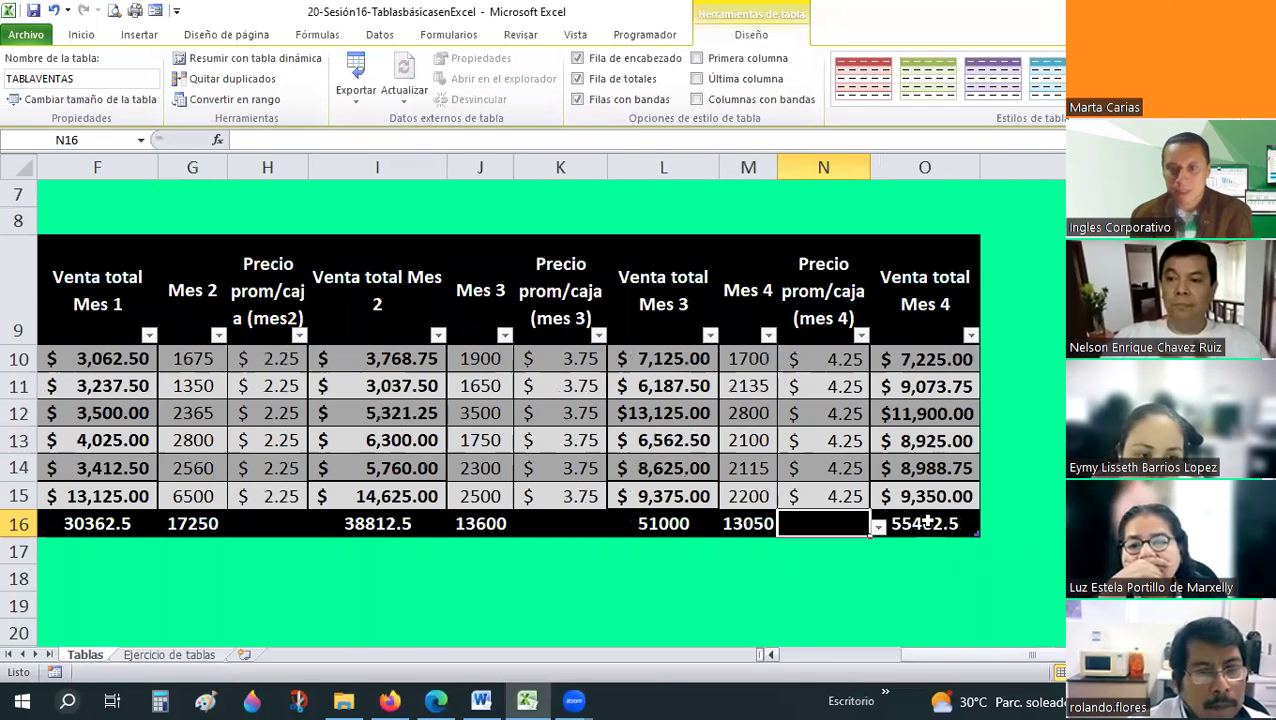
{"action": "left_click", "coordinate": [928, 523]}
{"action": "key", "text": "Delete"}
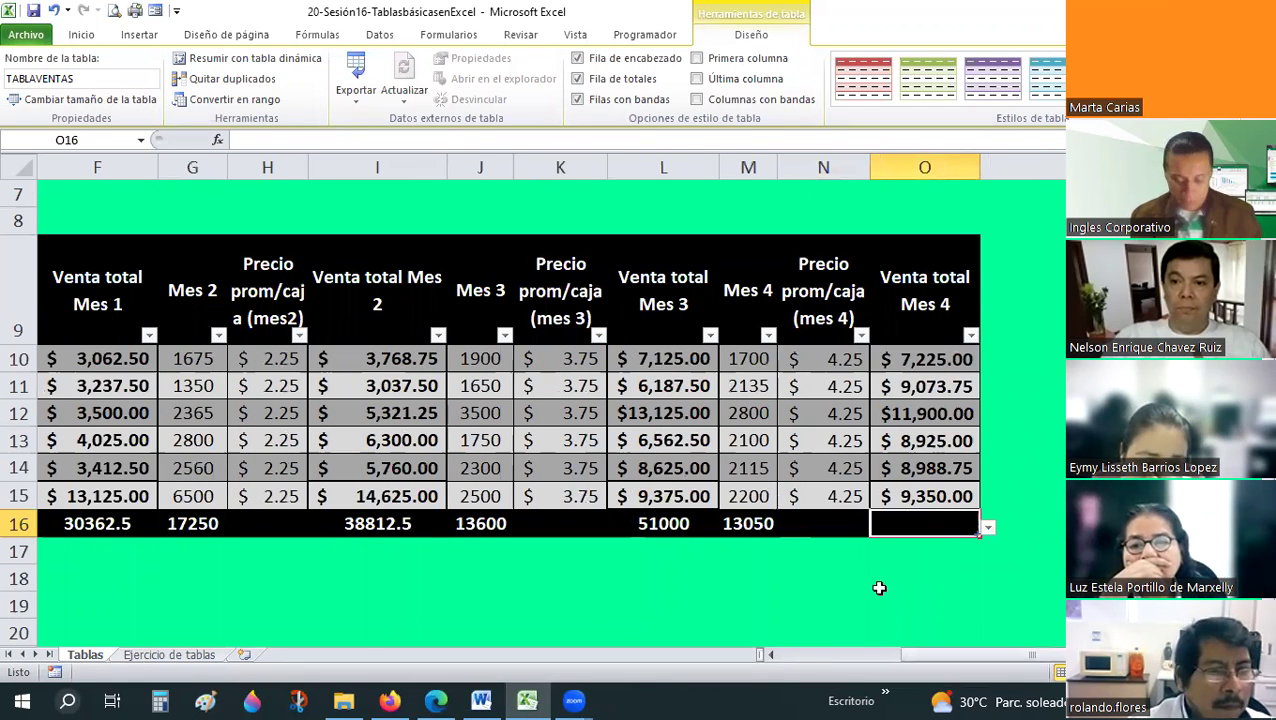
- Undo those deletions and drop the Total row so the table ends at row 15
{"action": "key", "text": "ctrl+z"}
{"action": "key", "text": "ctrl+z"}
{"action": "key", "text": "ctrl+z"}
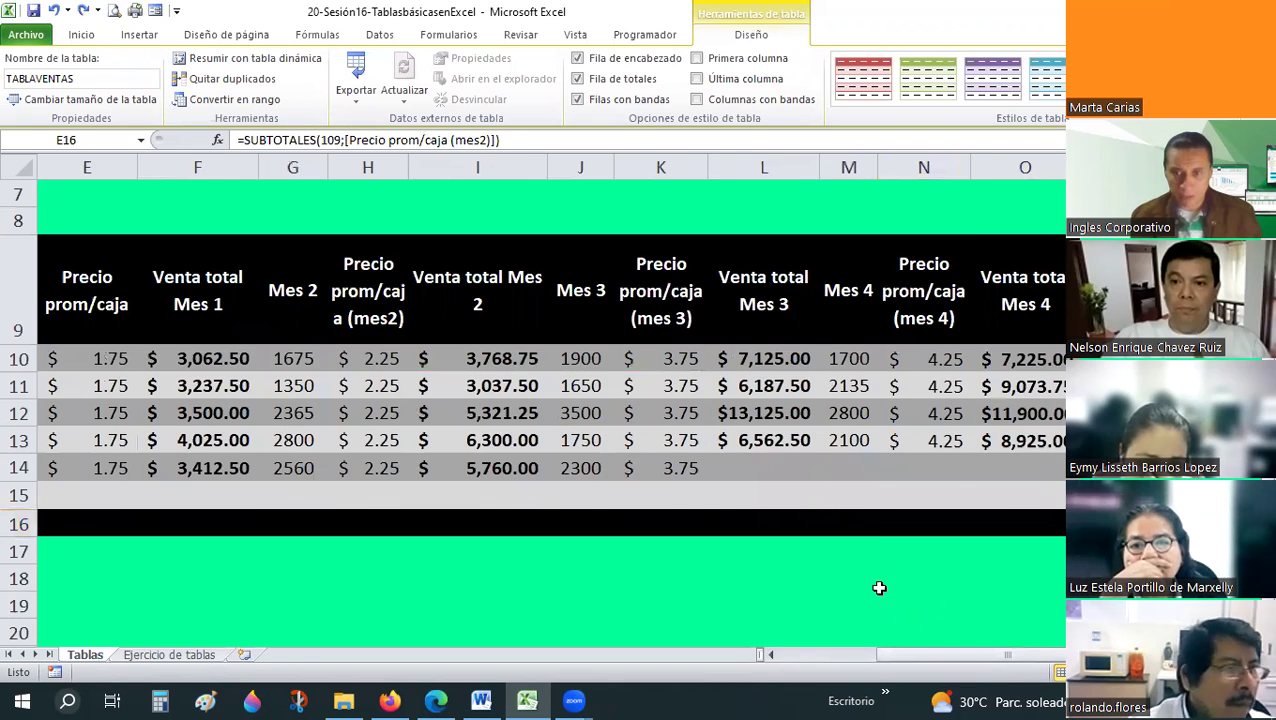
{"action": "key", "text": "ctrl+z"}
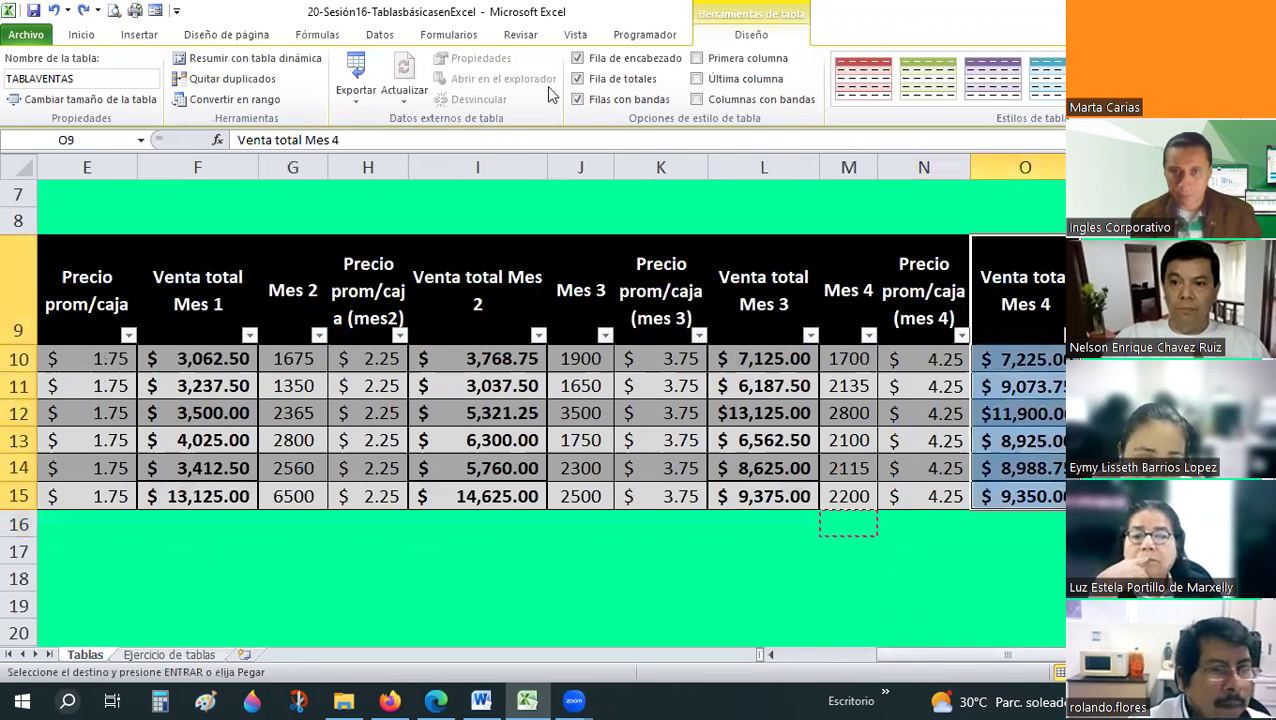
{"action": "key", "text": "ctrl+z"}
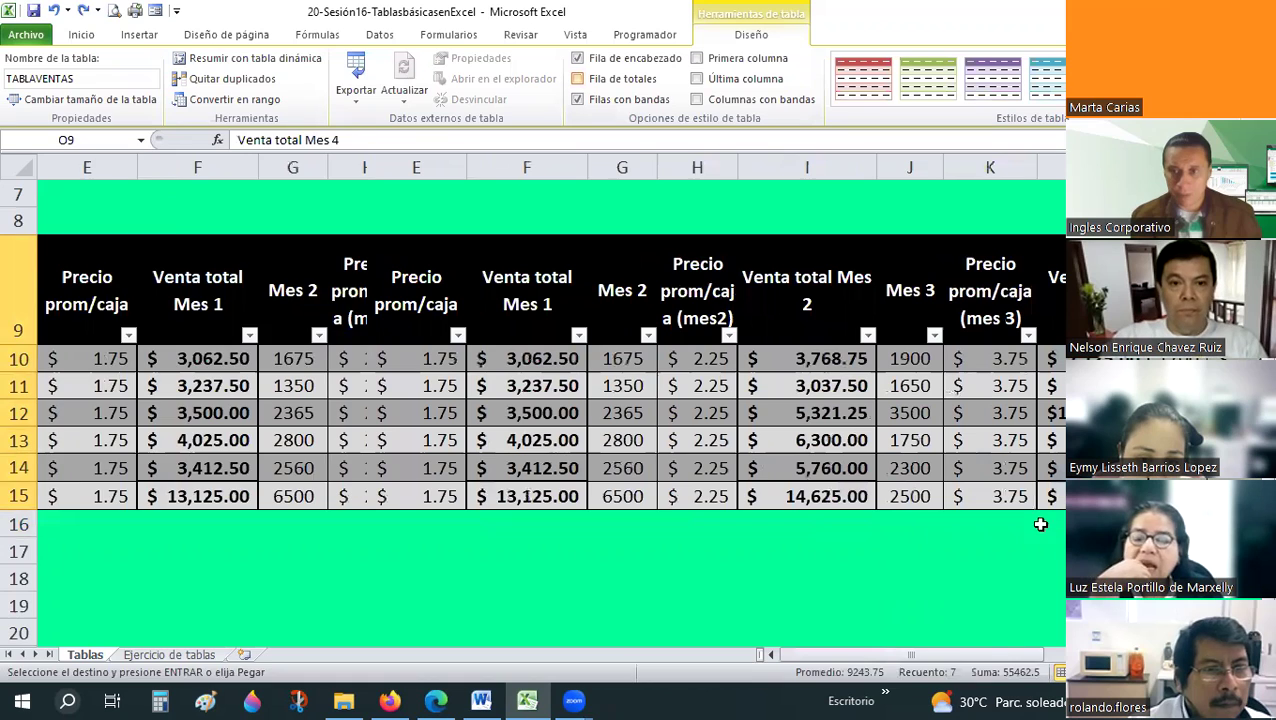
{"action": "left_click", "coordinate": [1040, 524]}
{"action": "key", "text": "Left"}
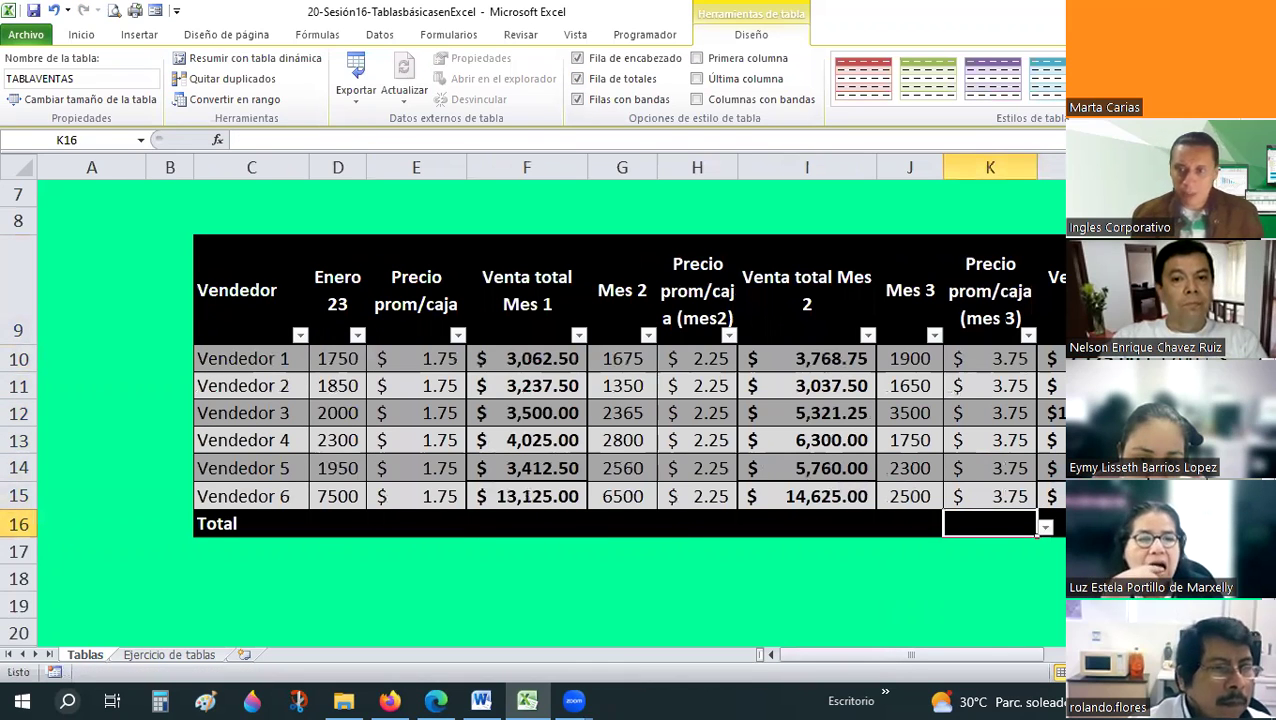
{"action": "left_click", "coordinate": [527, 524]}
{"action": "key", "text": "Right"}
{"action": "key", "text": "Right"}
{"action": "key", "text": "Right"}
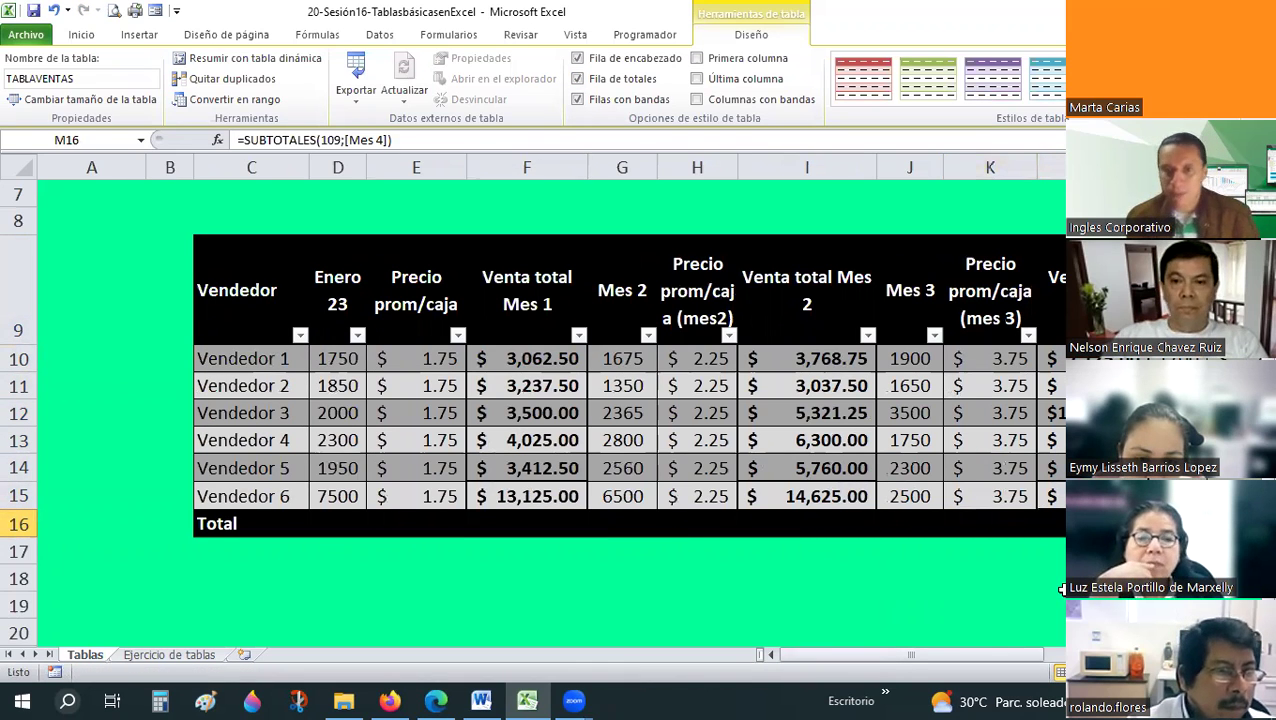
{"action": "key", "text": "alt+o"}
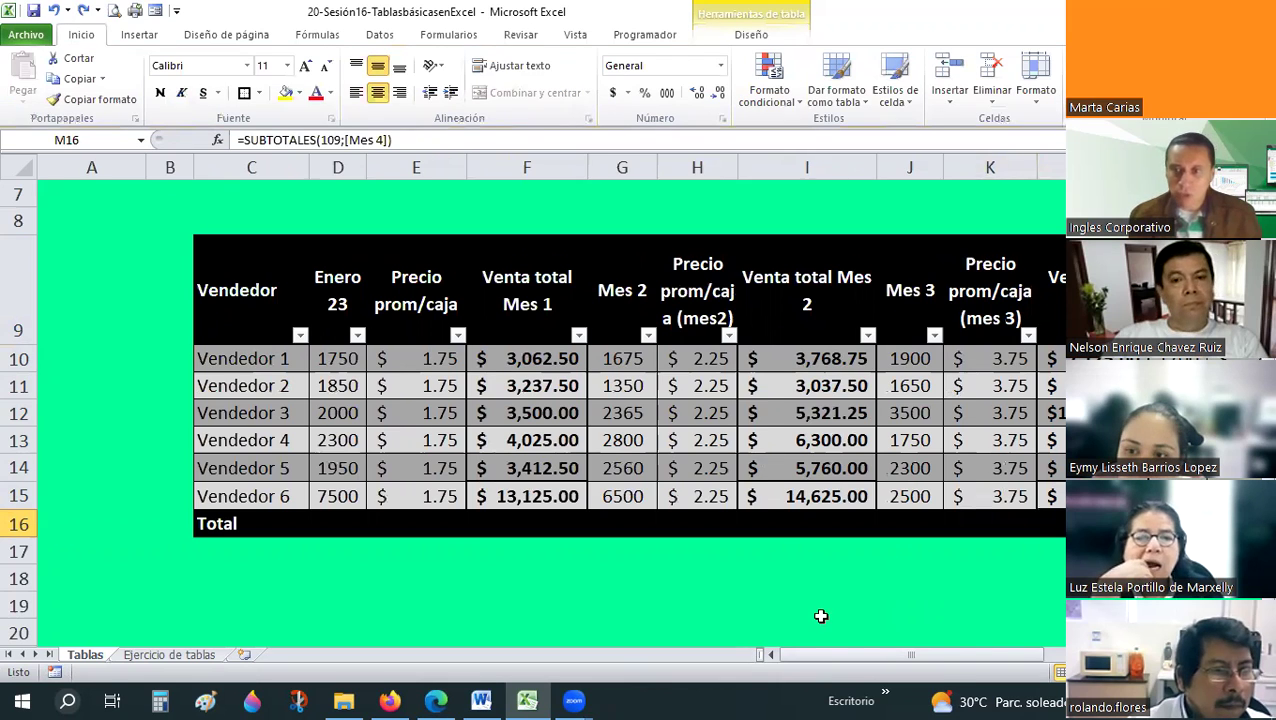
{"action": "key", "text": "ctrl+c"}
{"action": "left_click", "coordinate": [1060, 496]}
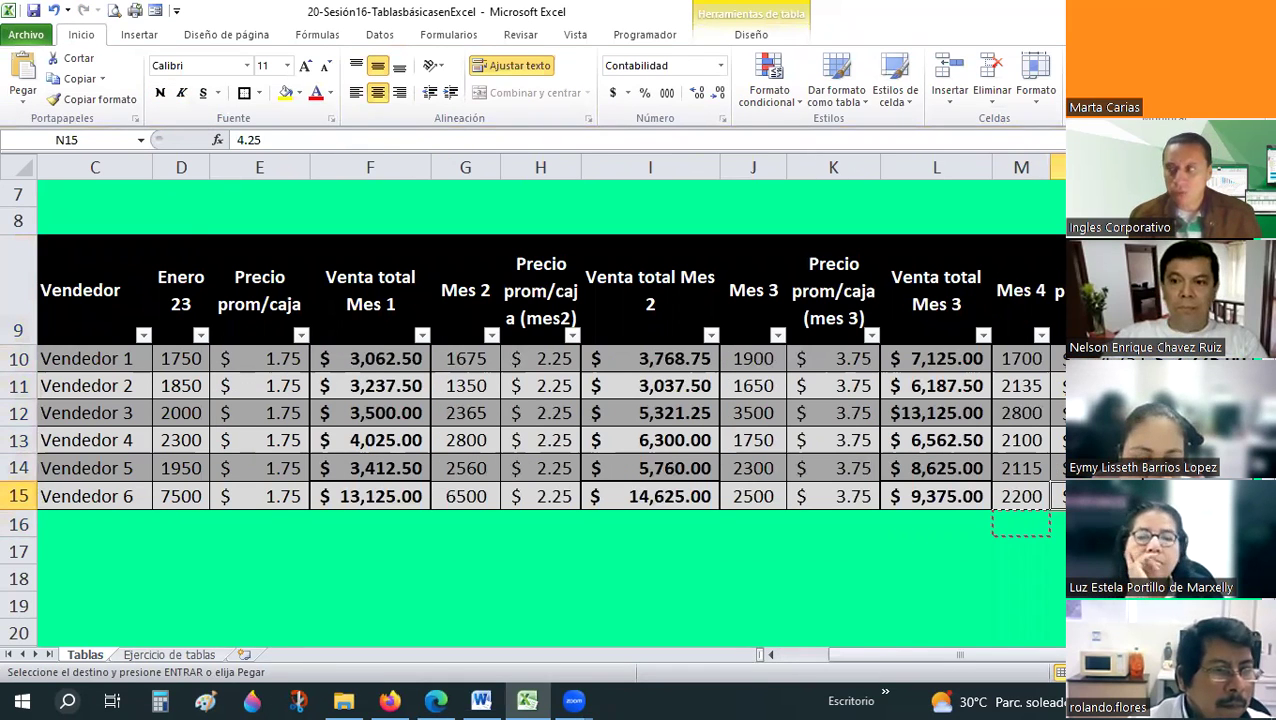
{"action": "key", "text": "Right"}
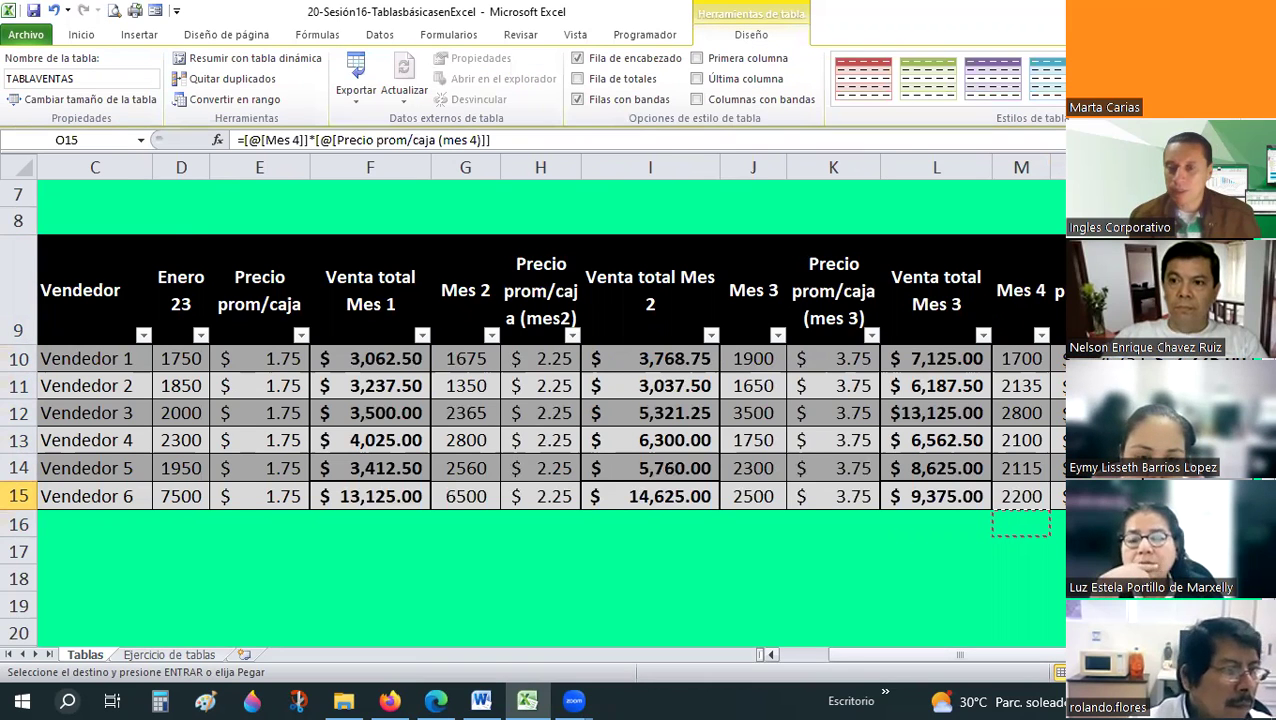
{"action": "scroll", "coordinate": [1007, 517], "scroll_direction": "right", "scroll_amount": 1}
{"action": "key", "text": "Escape"}
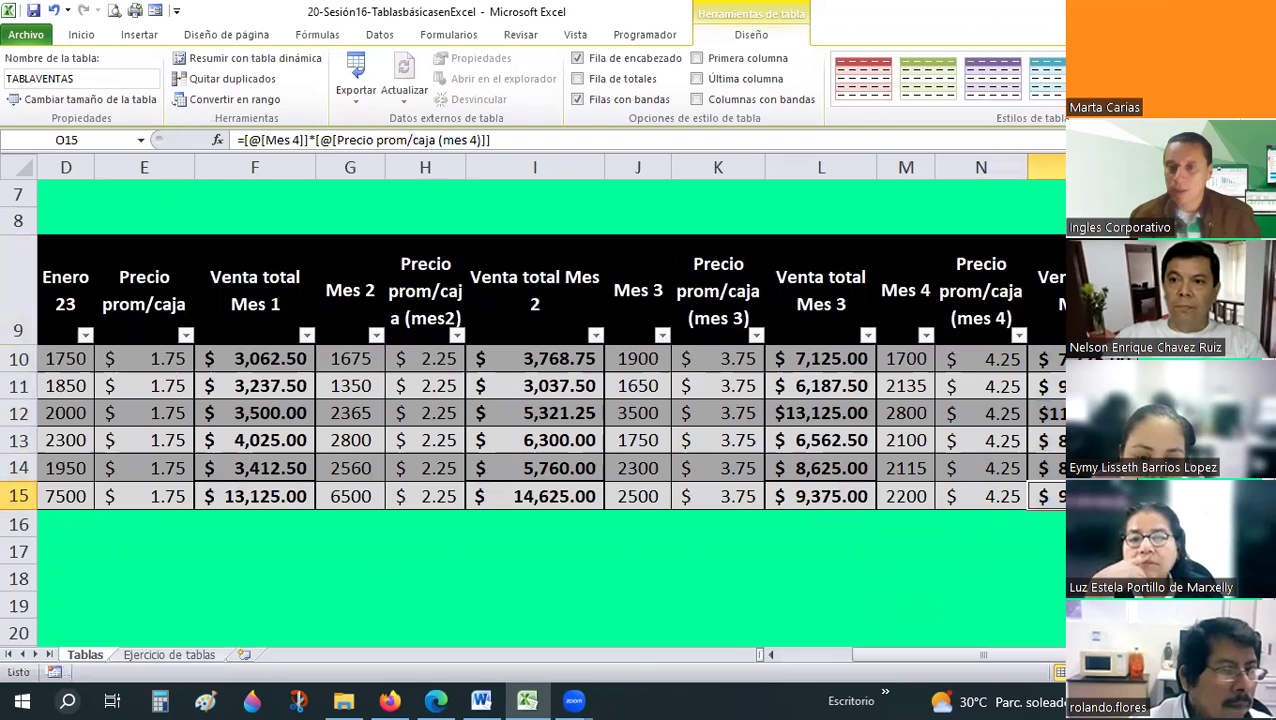
{"action": "left_click", "coordinate": [981, 524]}
- Re-enable Fila de totales so row 16 shows the Total row with 13050 under Mes 4
{"action": "left_click", "coordinate": [1046, 496]}
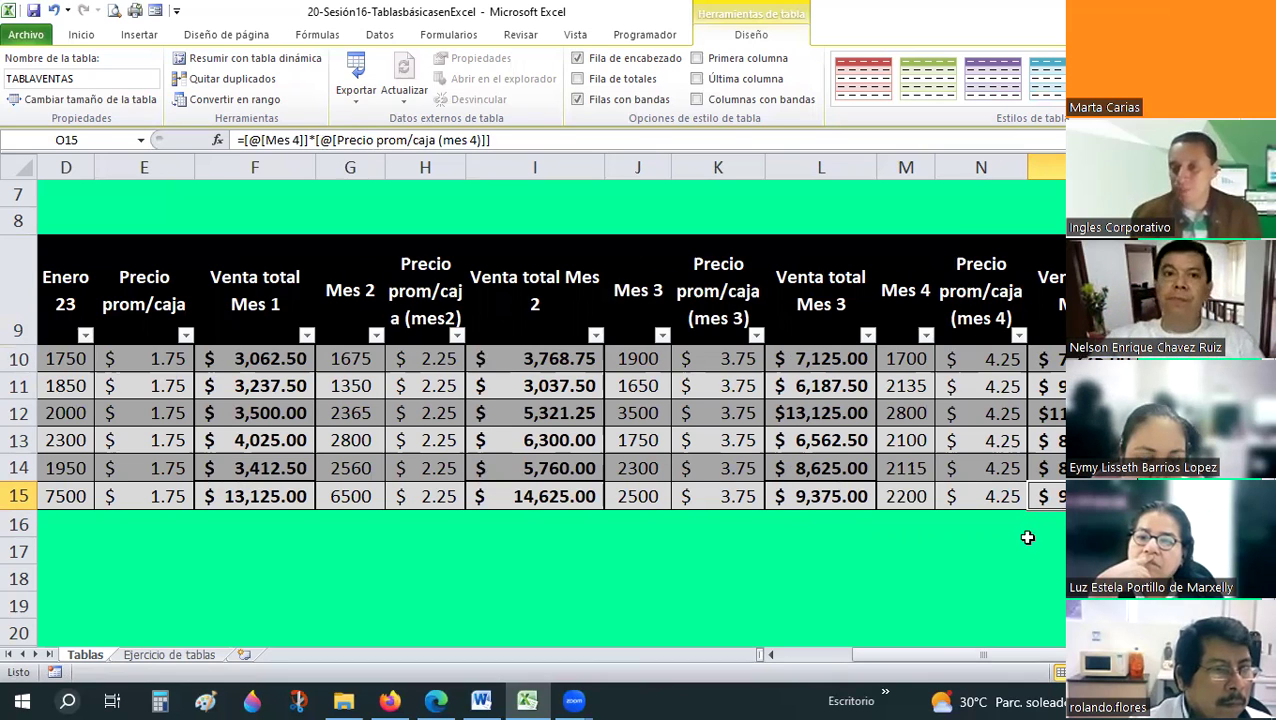
{"action": "left_click", "coordinate": [578, 79]}
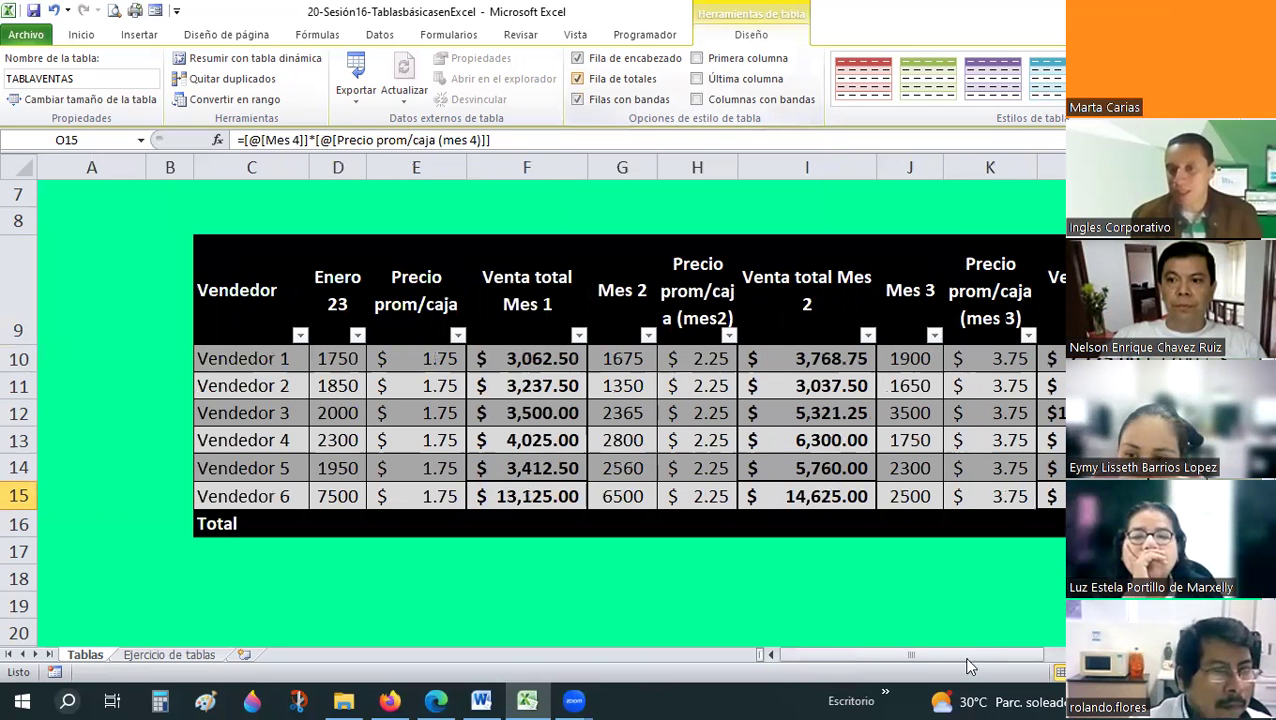
{"action": "left_click_drag", "start_coordinate": [968, 658], "coordinate": [1010, 658]}
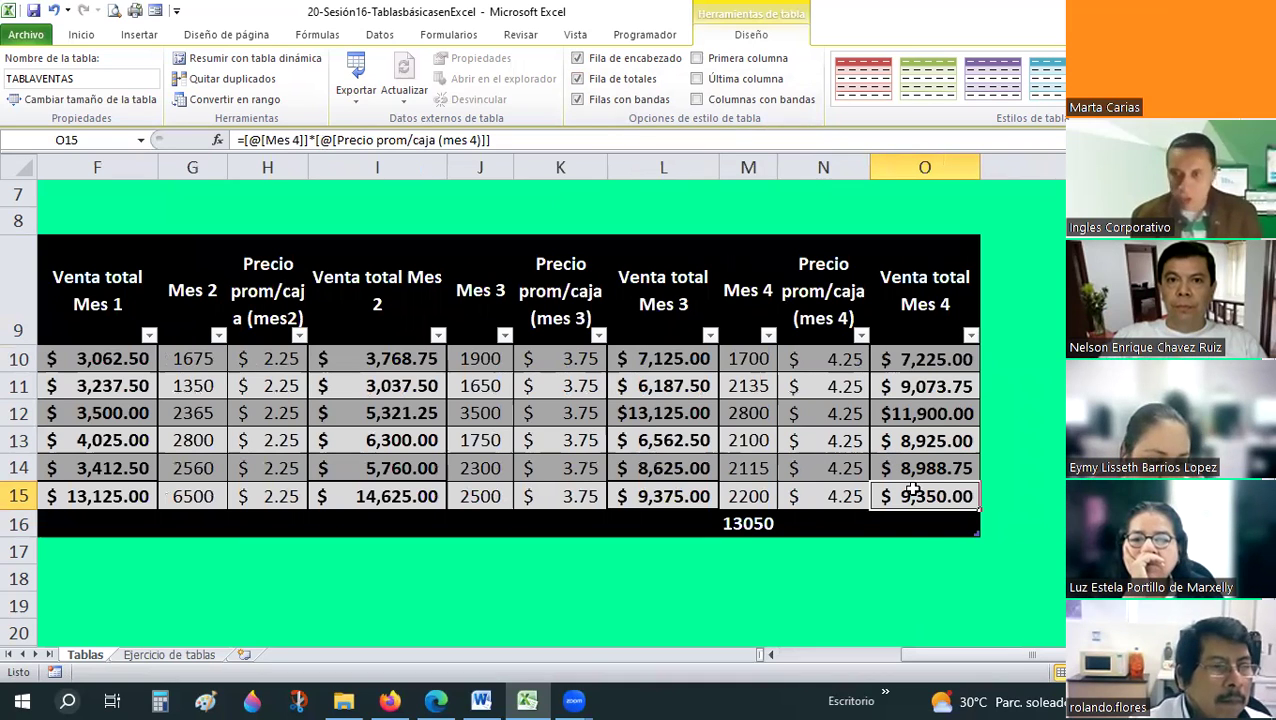
{"action": "key", "text": "ctrl+z"}
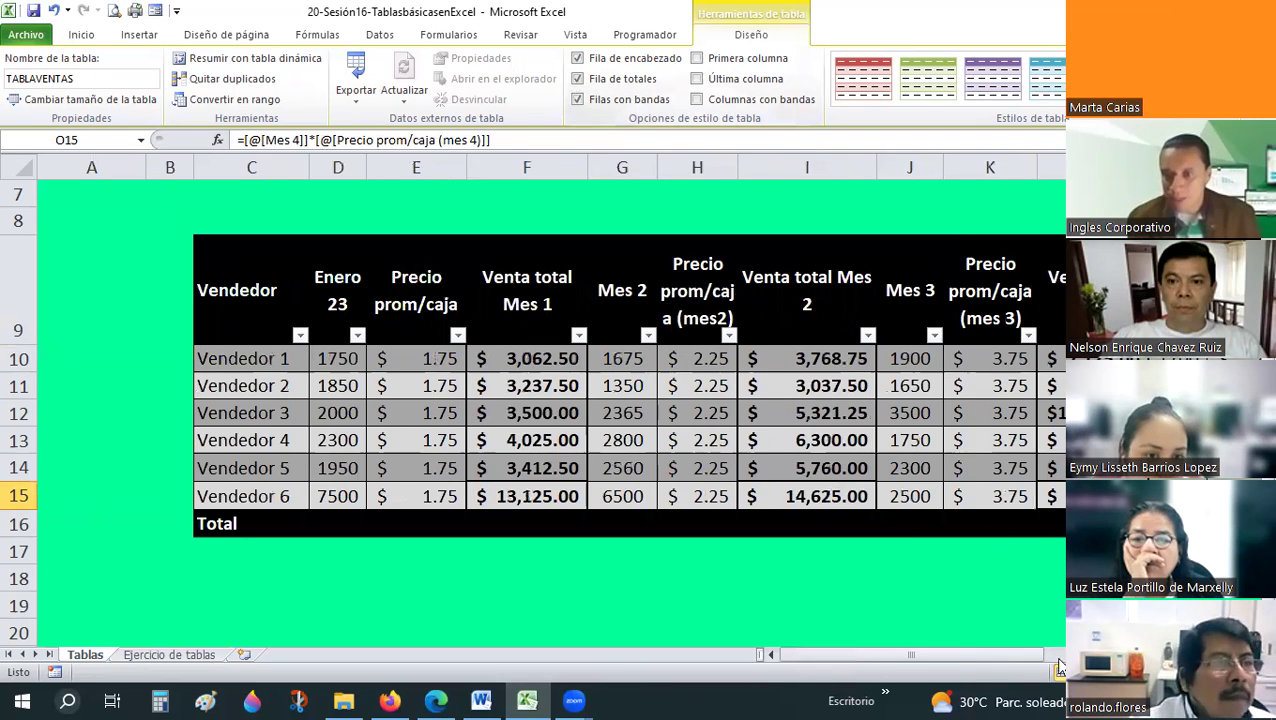
{"action": "left_click_drag", "start_coordinate": [1059, 668], "coordinate": [1066, 668]}
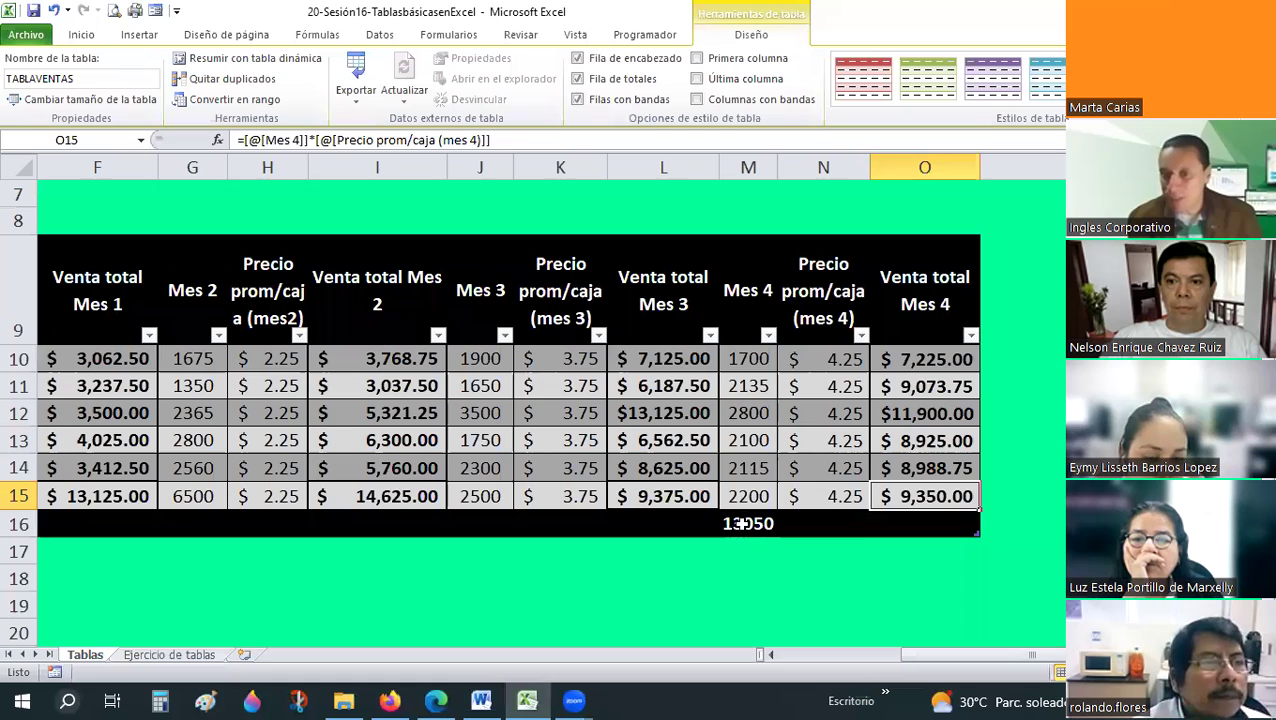
- Clear the Total row value under Mes 4
{"action": "left_click", "coordinate": [741, 523]}
{"action": "left_click", "coordinate": [786, 527]}
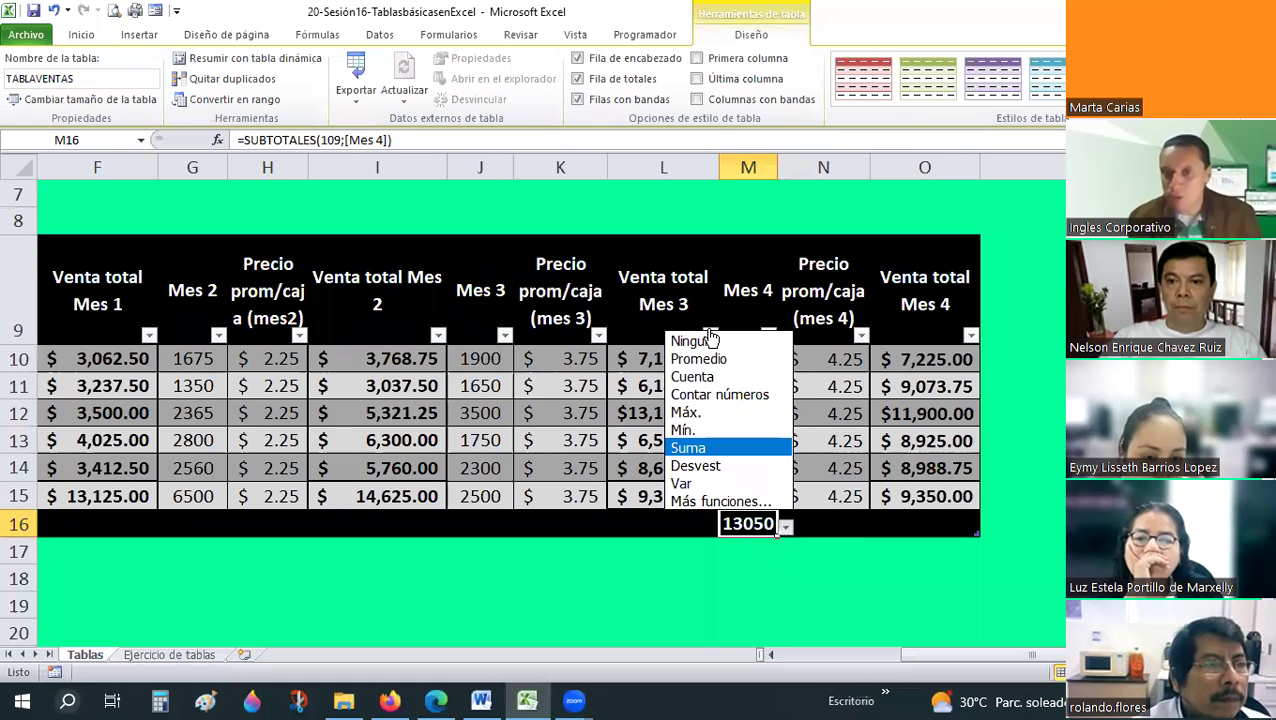
{"action": "left_click", "coordinate": [740, 448]}
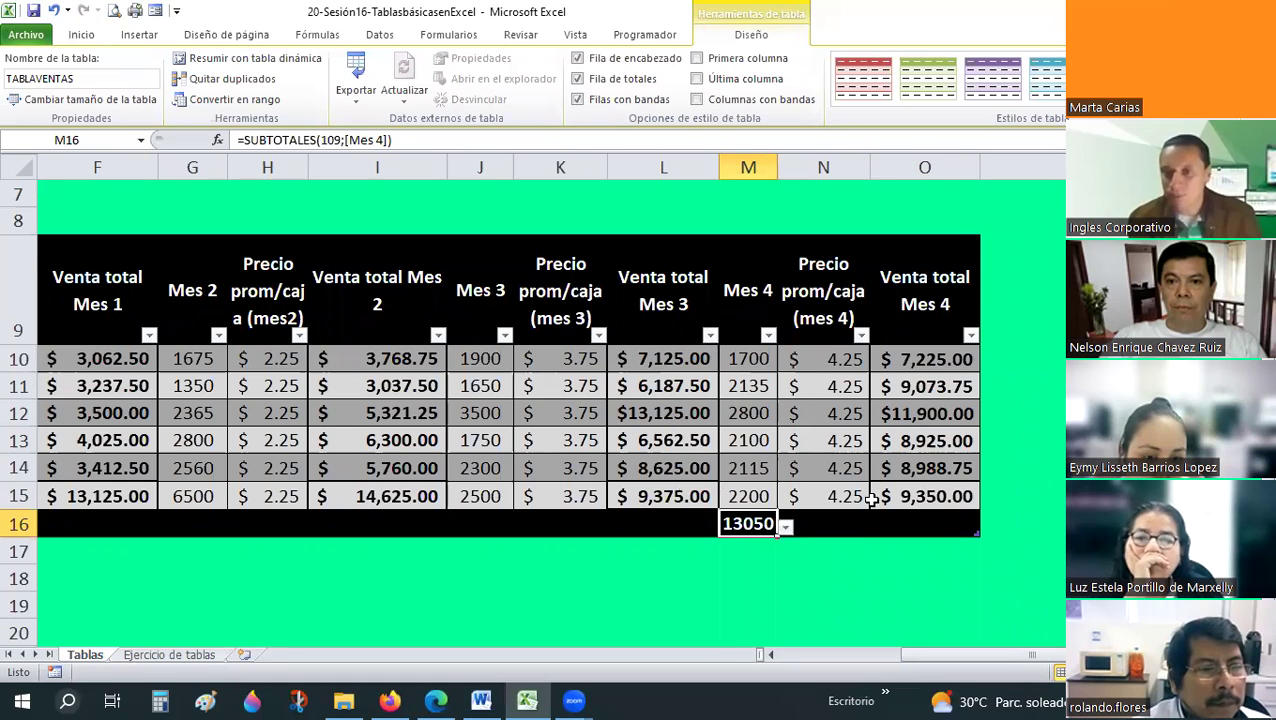
{"action": "key", "text": "Delete"}
- Apply Sum to the Total row cell under Venta total Mes 4
{"action": "left_click", "coordinate": [900, 528]}
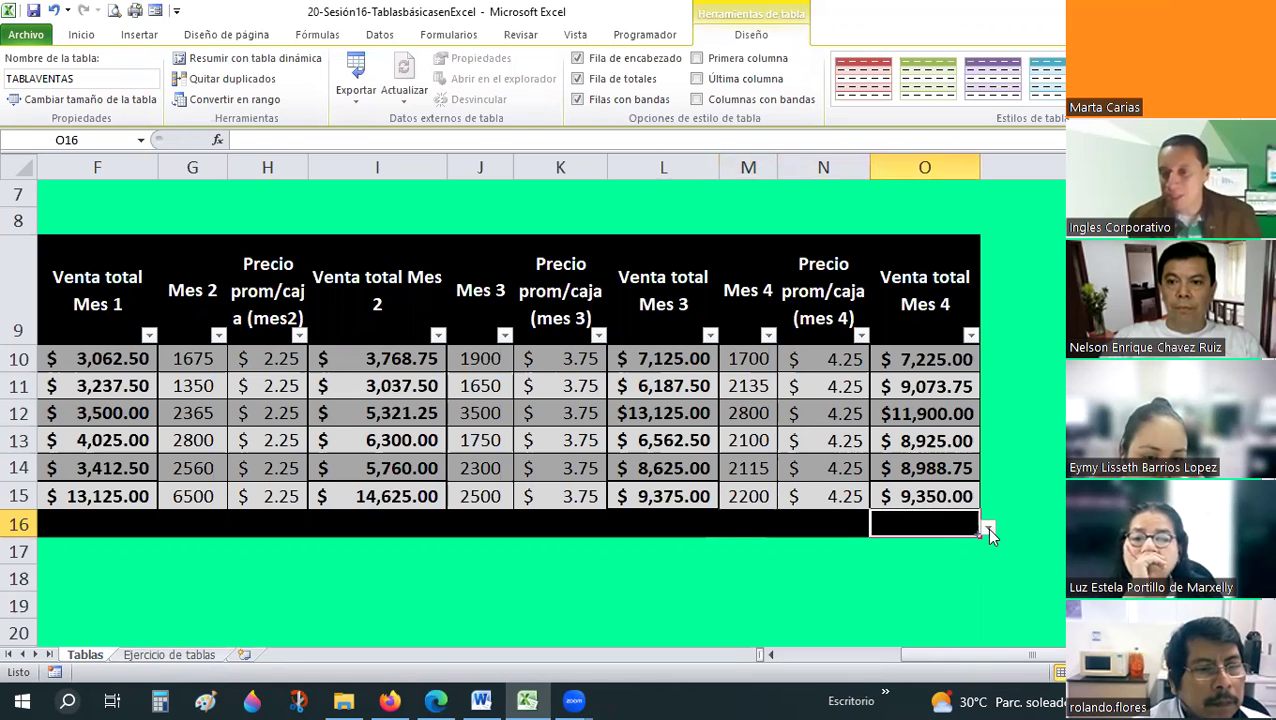
{"action": "key", "text": "alt+Down"}
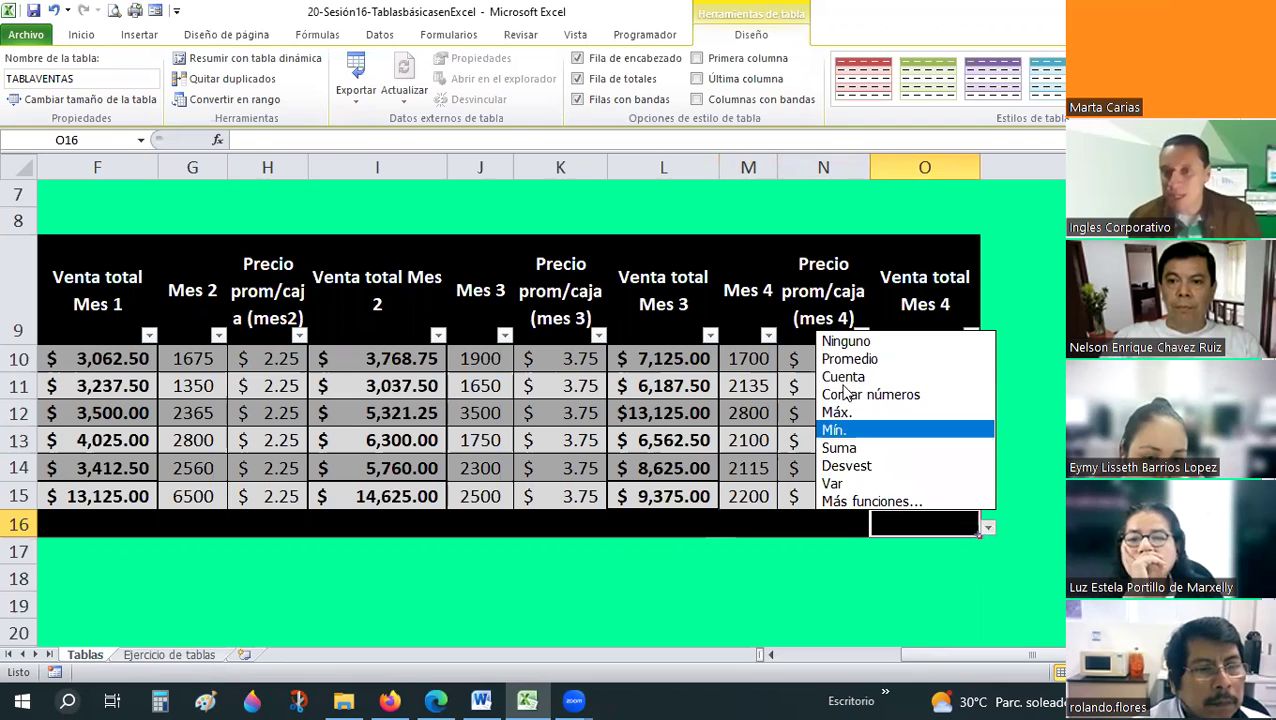
{"action": "key", "text": "Up"}
{"action": "key", "text": "Up"}
{"action": "key", "text": "Up"}
{"action": "key", "text": "Down"}
{"action": "key", "text": "Down"}
{"action": "key", "text": "Down"}
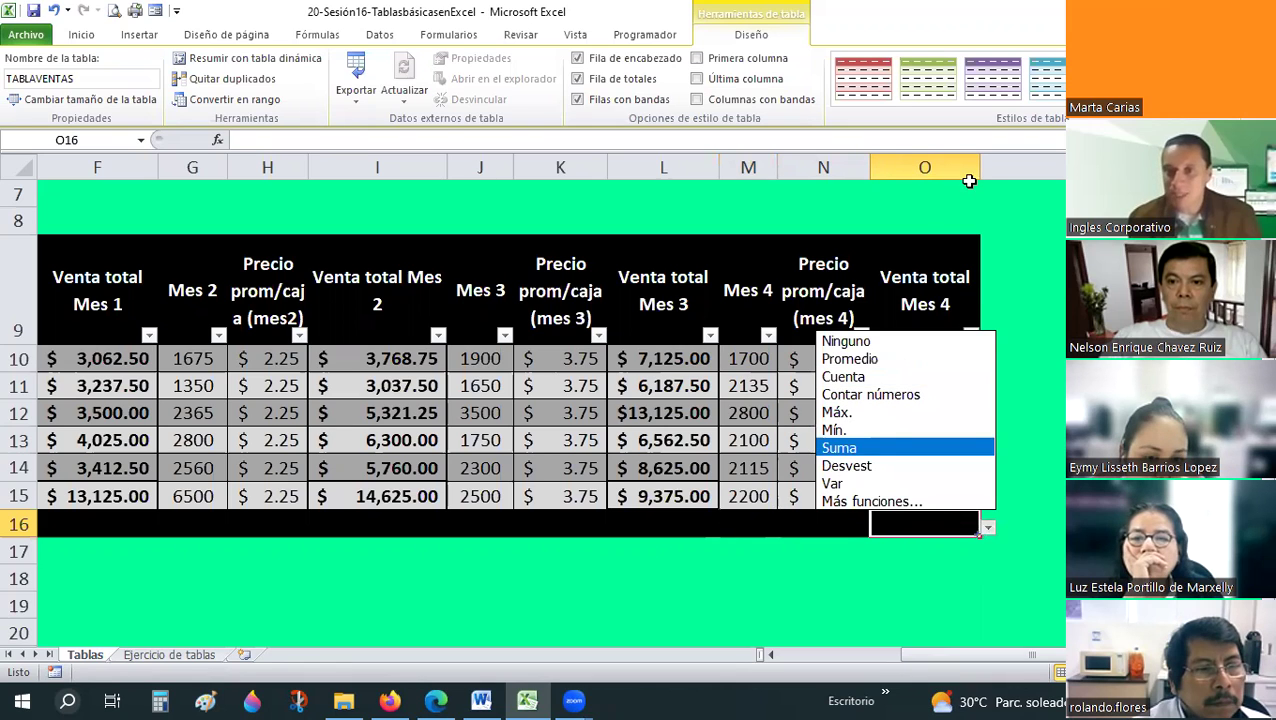
{"action": "key", "text": "Return"}
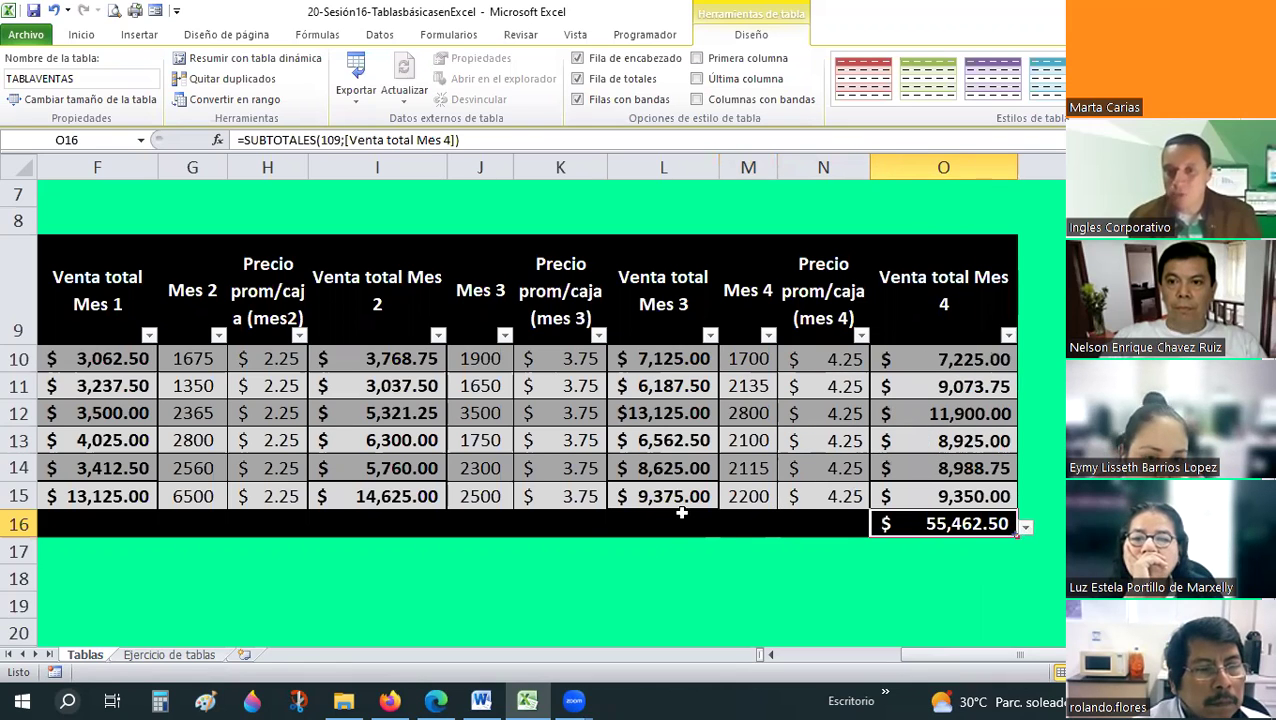
- Apply Sum to the Total row cells under Venta total Mes 3 and Mes 2
{"action": "left_click", "coordinate": [688, 515]}
{"action": "left_click", "coordinate": [727, 527]}
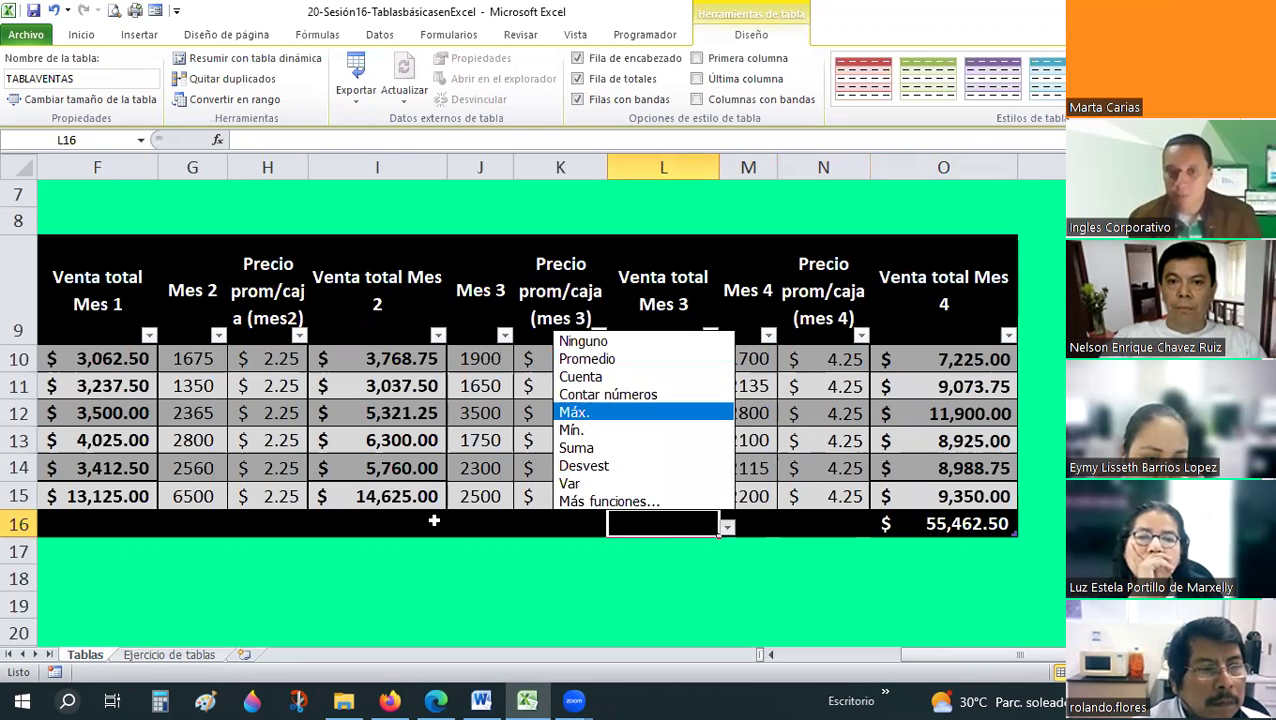
{"action": "left_click", "coordinate": [578, 448]}
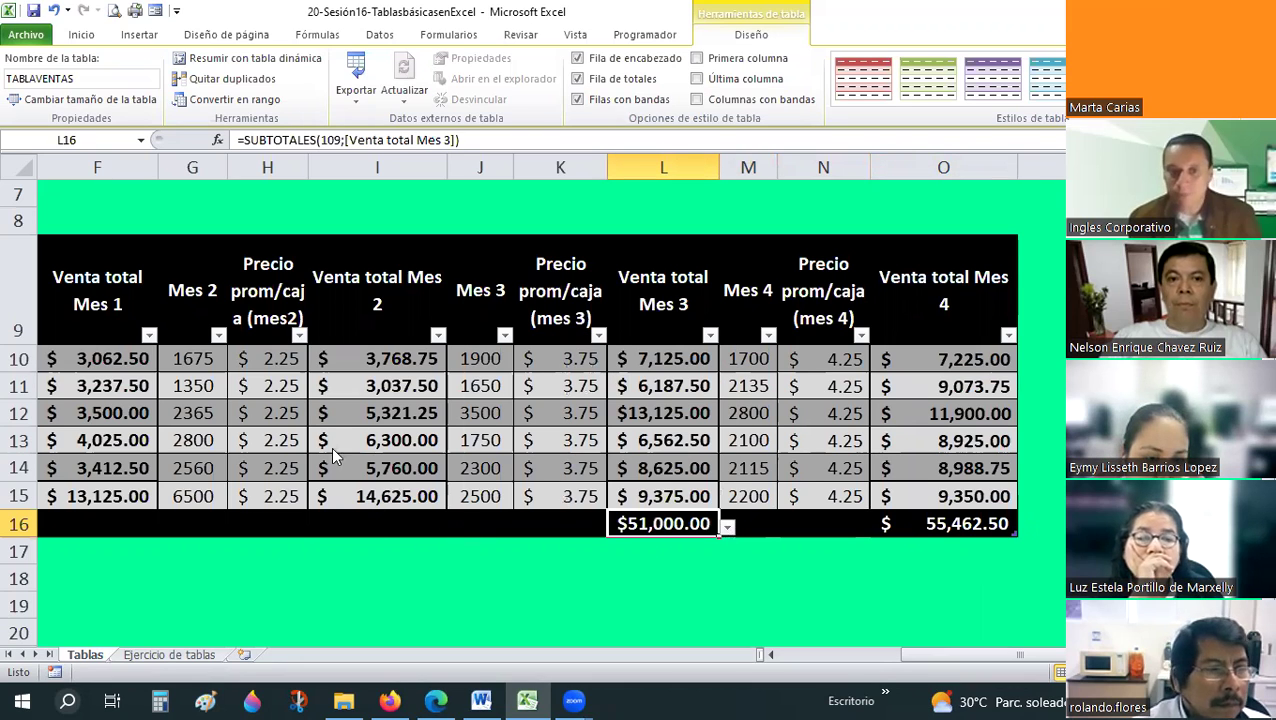
{"action": "left_click", "coordinate": [400, 524]}
{"action": "left_click", "coordinate": [455, 527]}
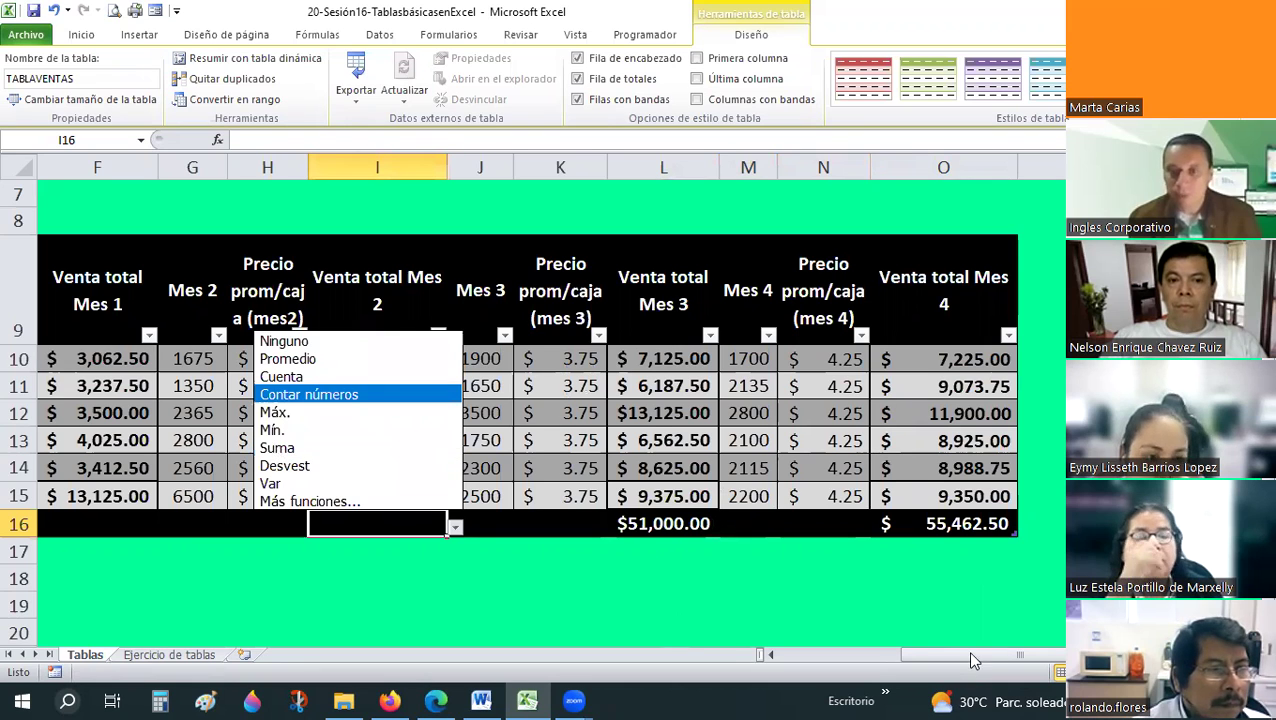
{"action": "left_click", "coordinate": [277, 448]}
- Sum the Venta total Mes 1 column, then undo the last two total changes with Ctrl+Z
{"action": "scroll", "coordinate": [471, 510], "scroll_direction": "left", "scroll_amount": 5}
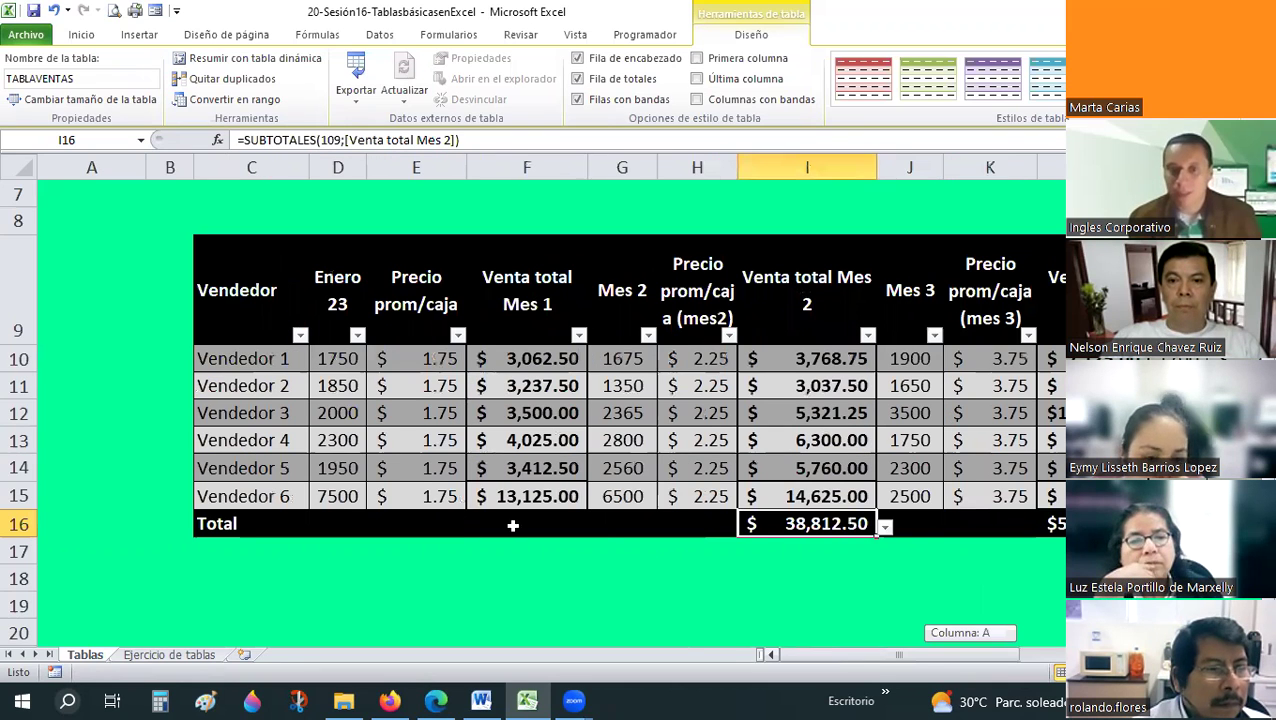
{"action": "left_click", "coordinate": [515, 524]}
{"action": "left_click", "coordinate": [596, 527]}
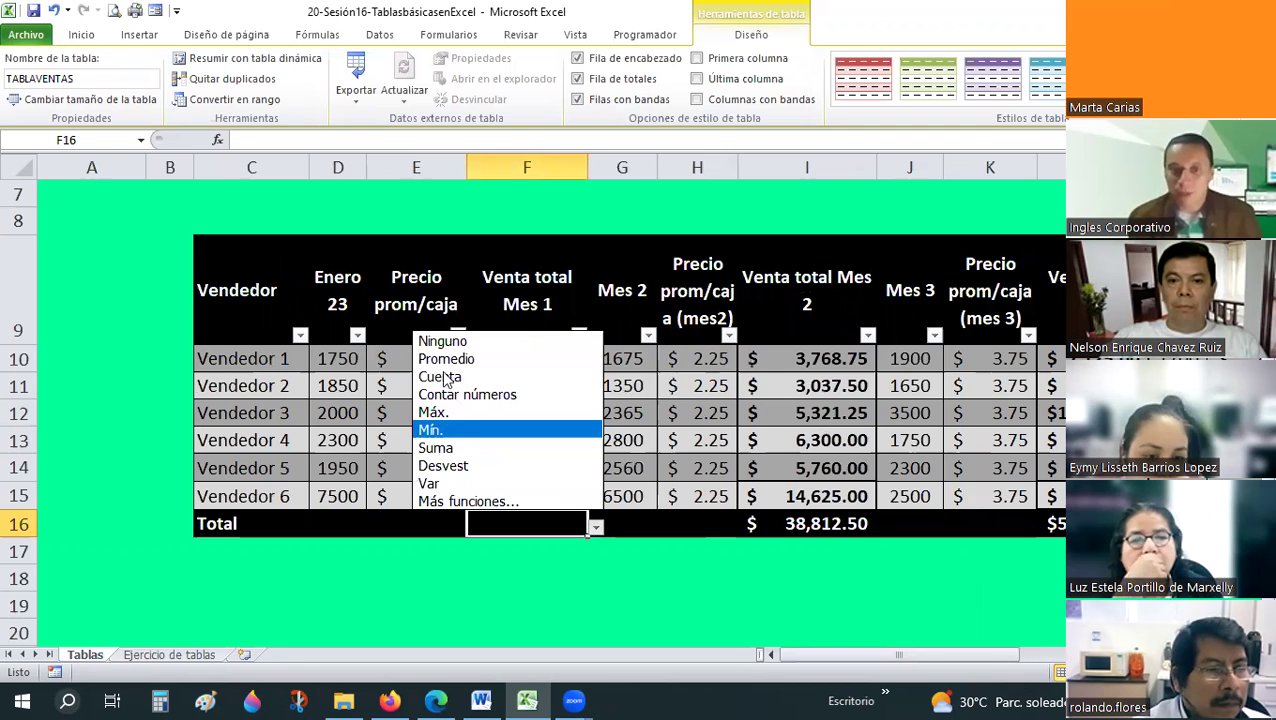
{"action": "left_click", "coordinate": [436, 448]}
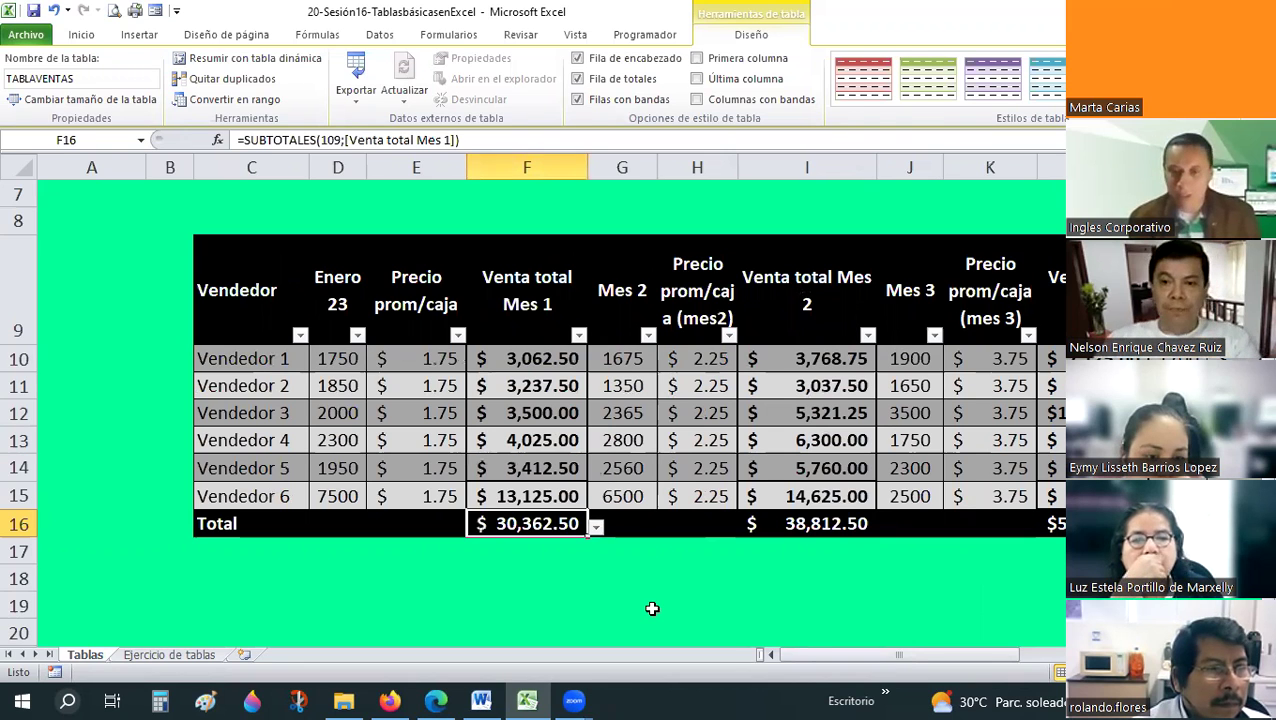
{"action": "key", "text": "ctrl+z"}
{"action": "key", "text": "ctrl+z"}
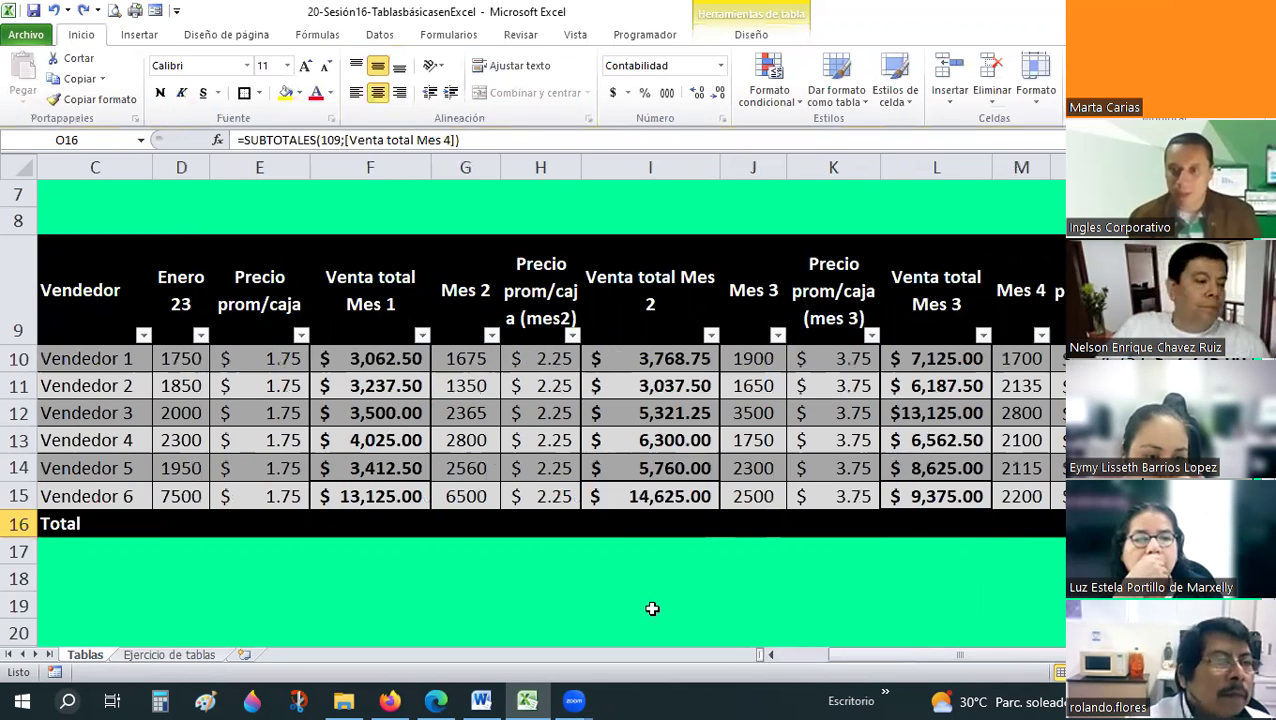
{"action": "key", "text": "ctrl+z"}
{"action": "key", "text": "ctrl+z"}
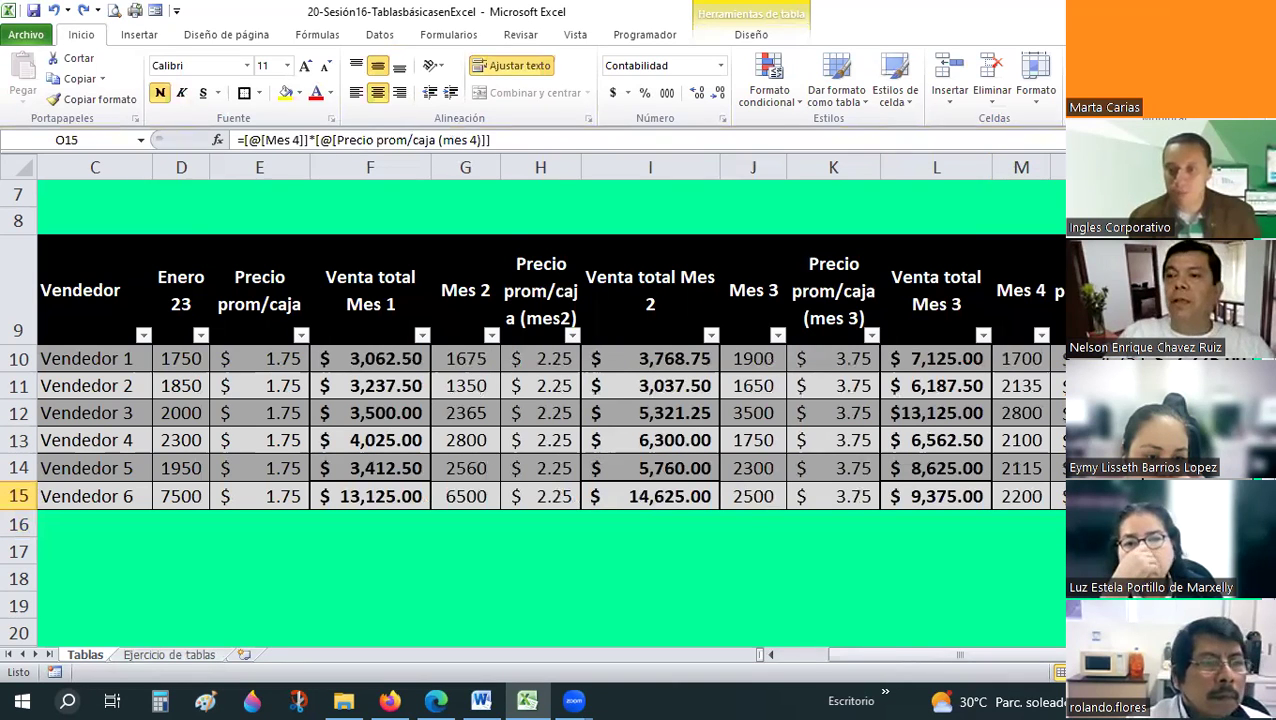
- Re-enable the TABLAVENTAS Total row from the table Design options
{"action": "left_click_drag", "start_coordinate": [960, 654], "coordinate": [983, 654]}
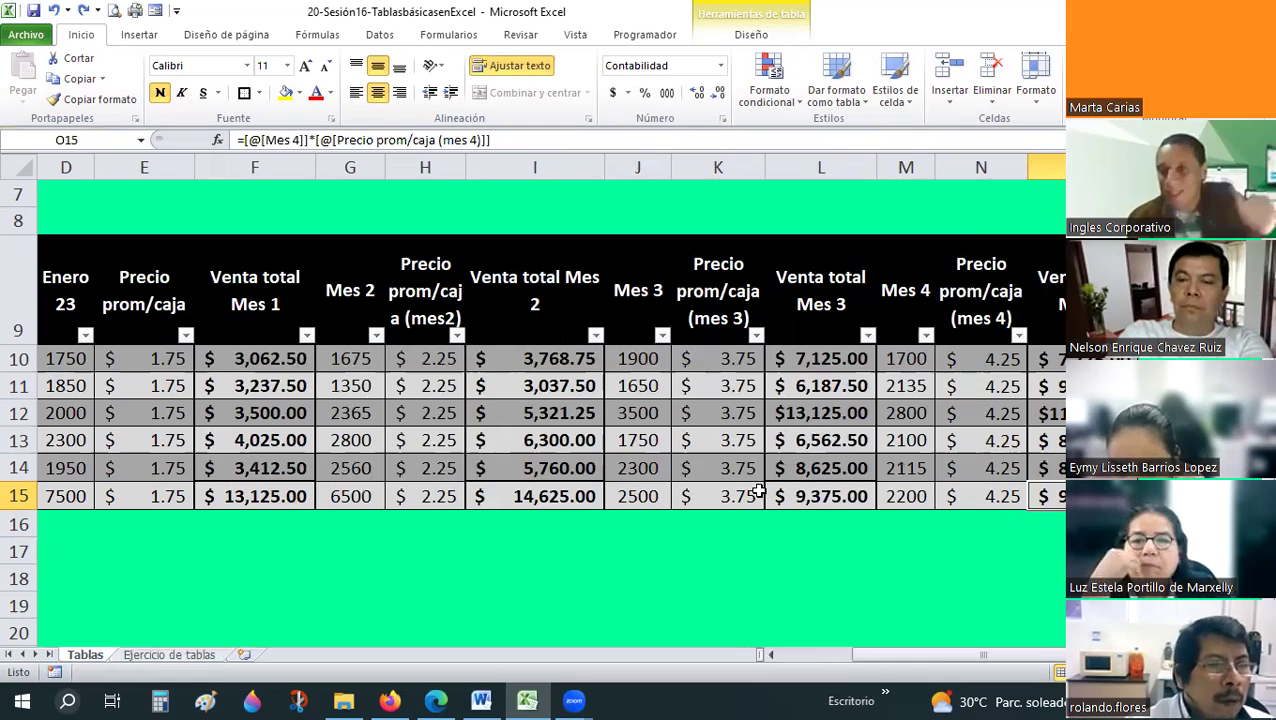
{"action": "left_click", "coordinate": [972, 389]}
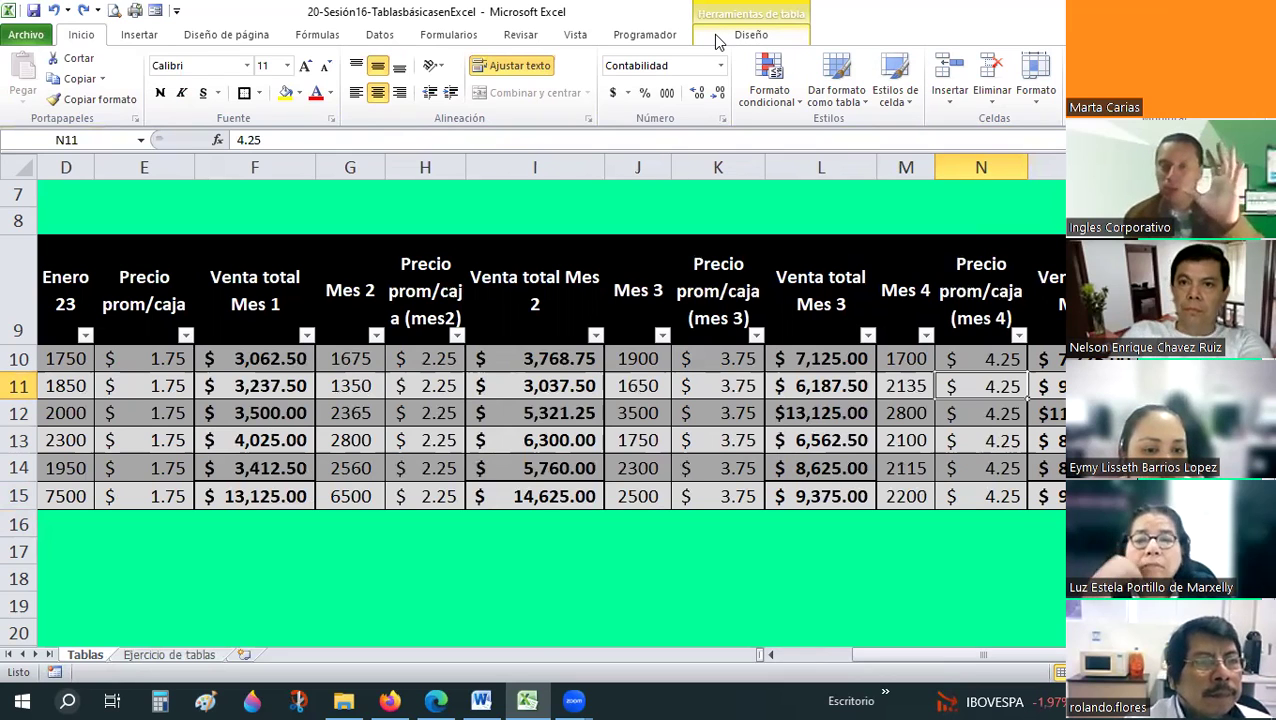
{"action": "left_click", "coordinate": [716, 41]}
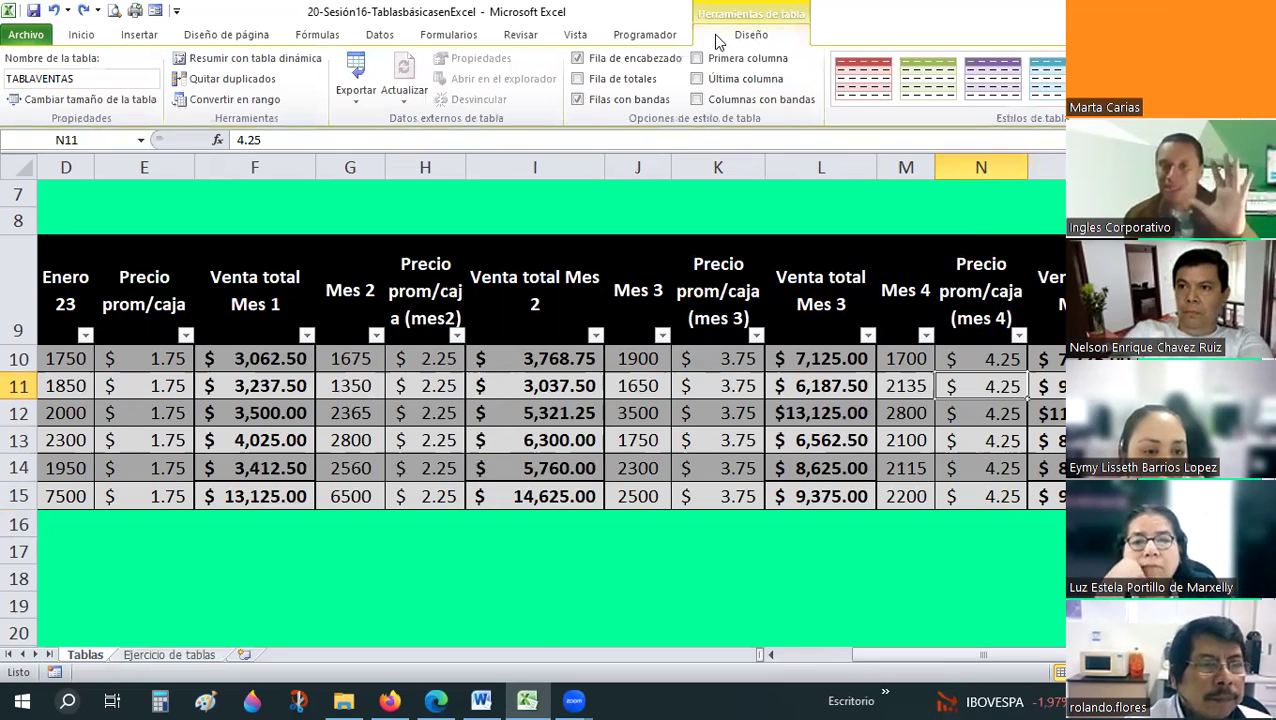
{"action": "left_click", "coordinate": [578, 80]}
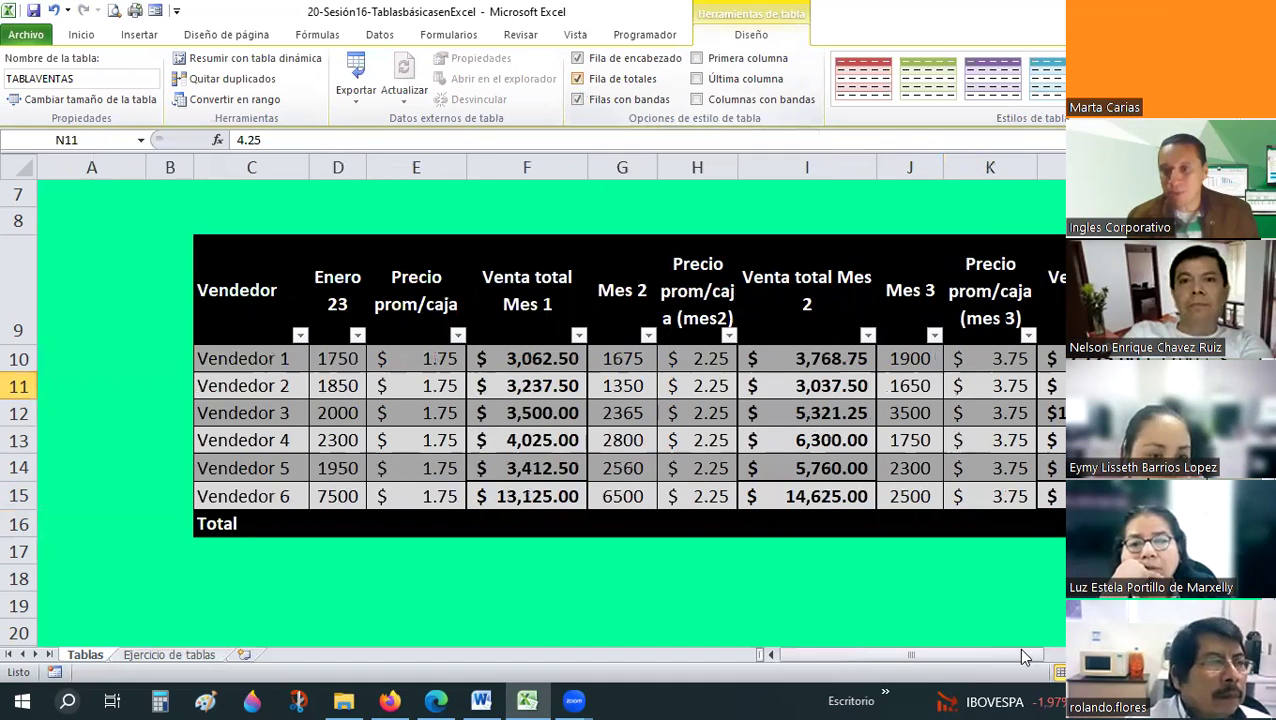
- Apply Sum to the Total row cell under Venta total Mes 4
{"action": "scroll", "coordinate": [933, 519], "scroll_direction": "right", "scroll_amount": 3}
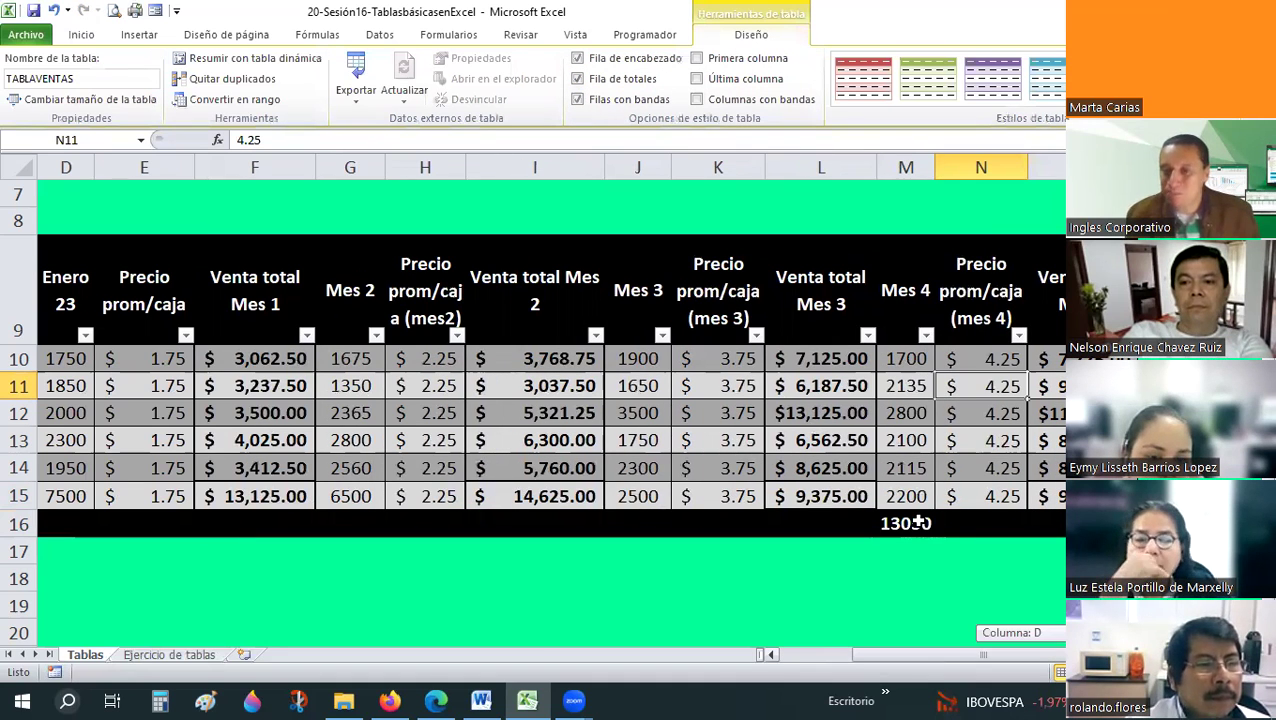
{"action": "left_click", "coordinate": [916, 522]}
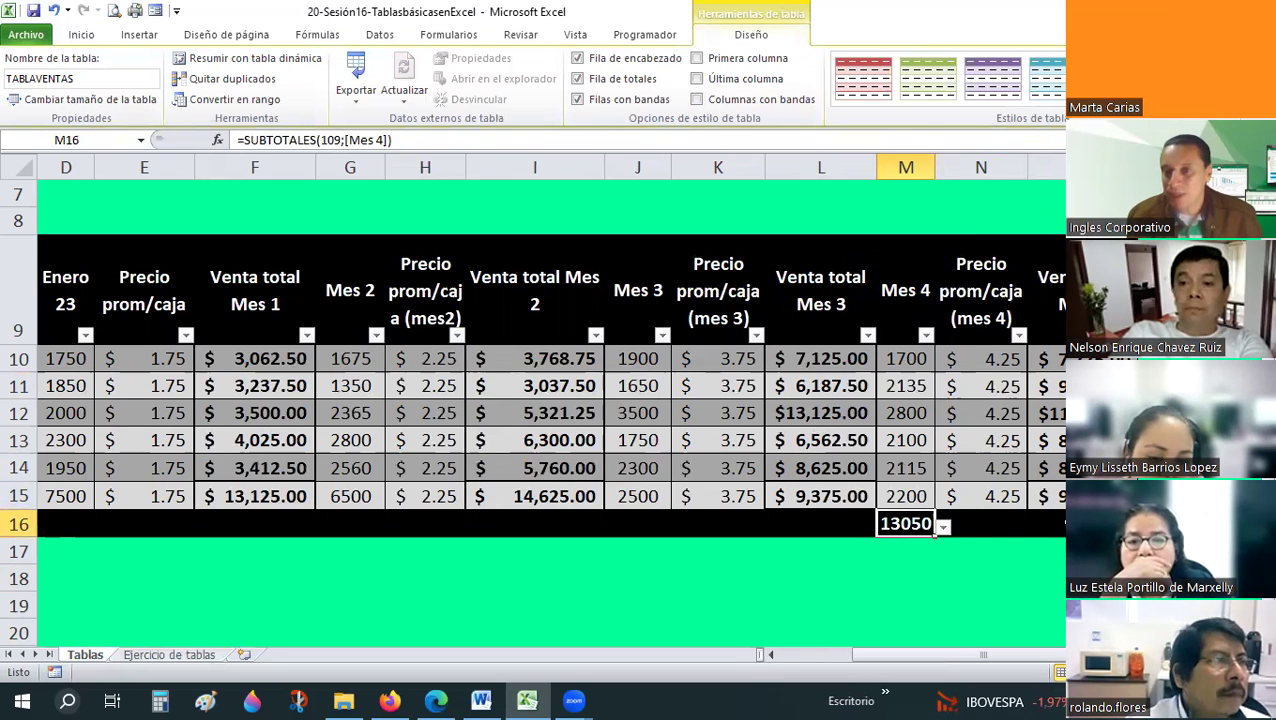
{"action": "left_click", "coordinate": [980, 523]}
{"action": "left_click", "coordinate": [1058, 523]}
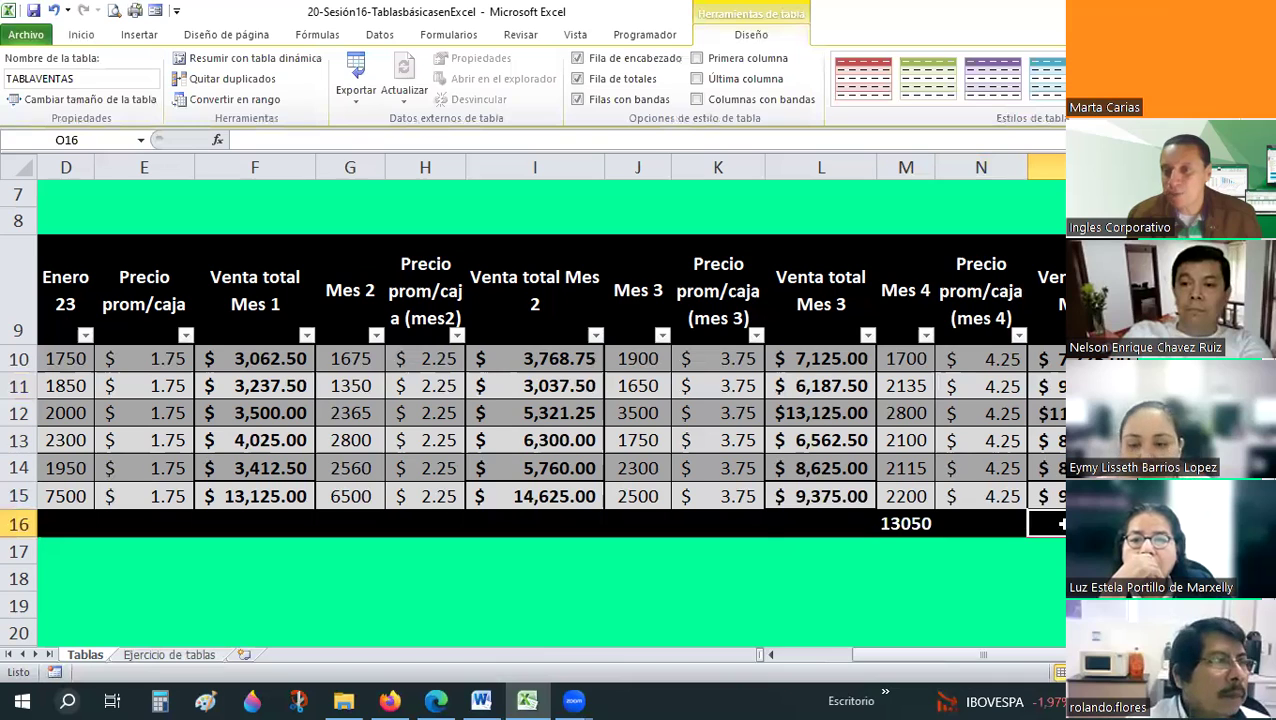
{"action": "left_click", "coordinate": [870, 524]}
{"action": "left_click", "coordinate": [1045, 523]}
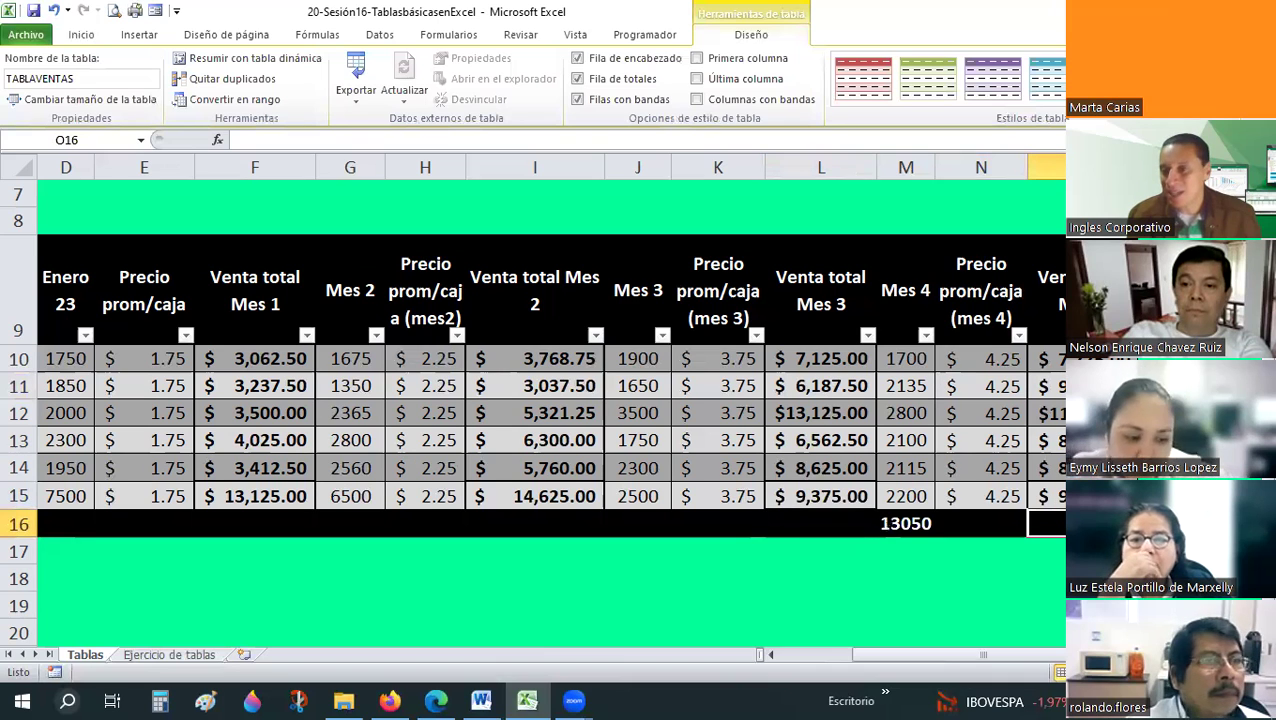
{"action": "left_click", "coordinate": [1110, 527]}
{"action": "left_click", "coordinate": [1050, 447]}
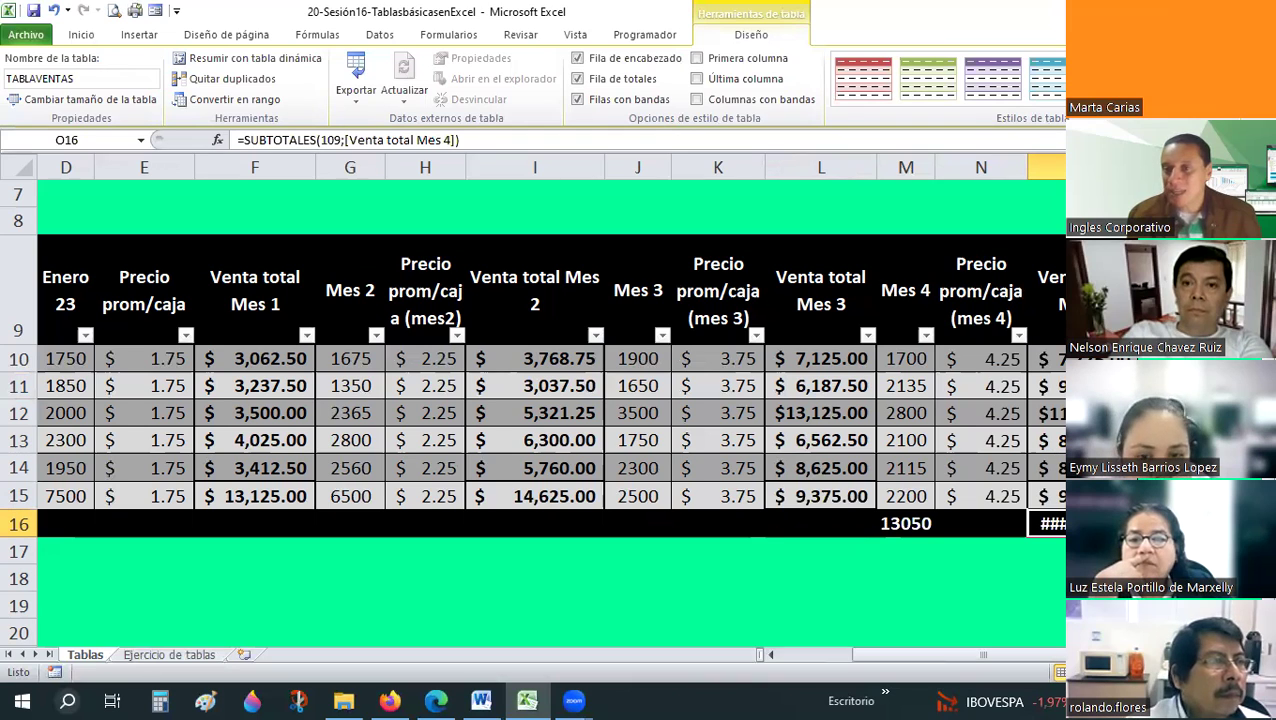
{"action": "left_click", "coordinate": [1110, 526]}
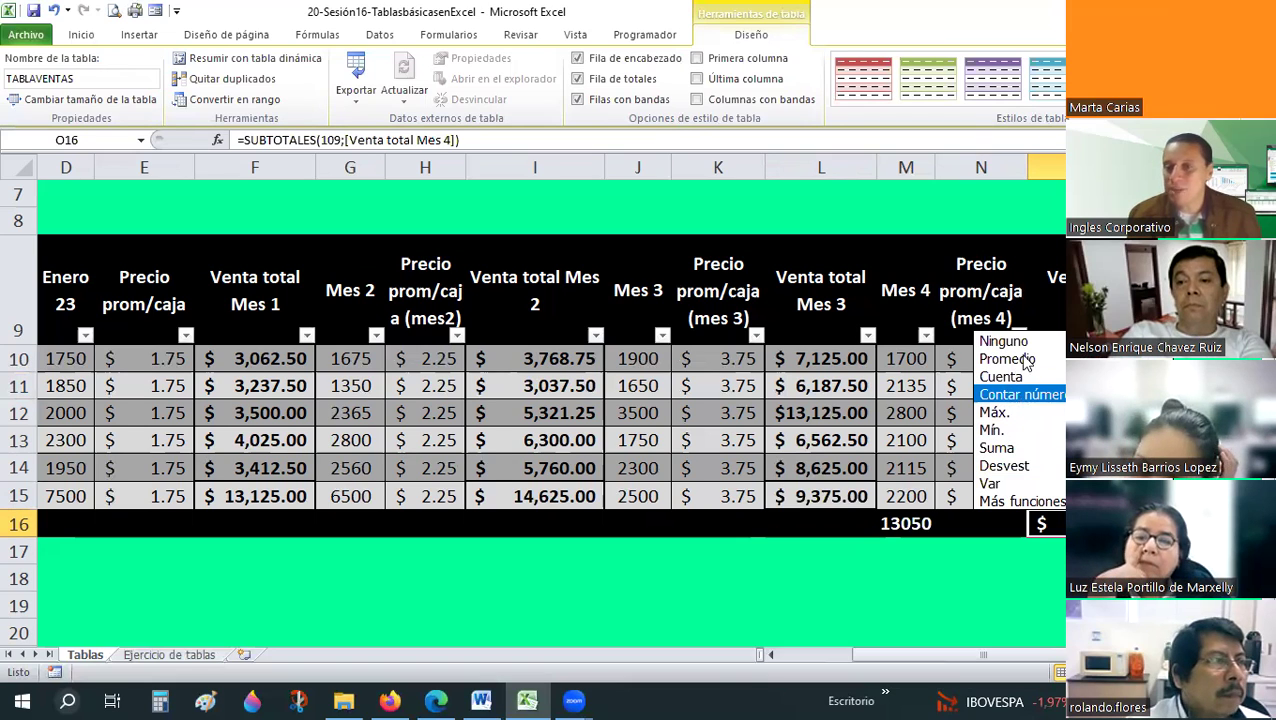
{"action": "left_click", "coordinate": [1016, 502]}
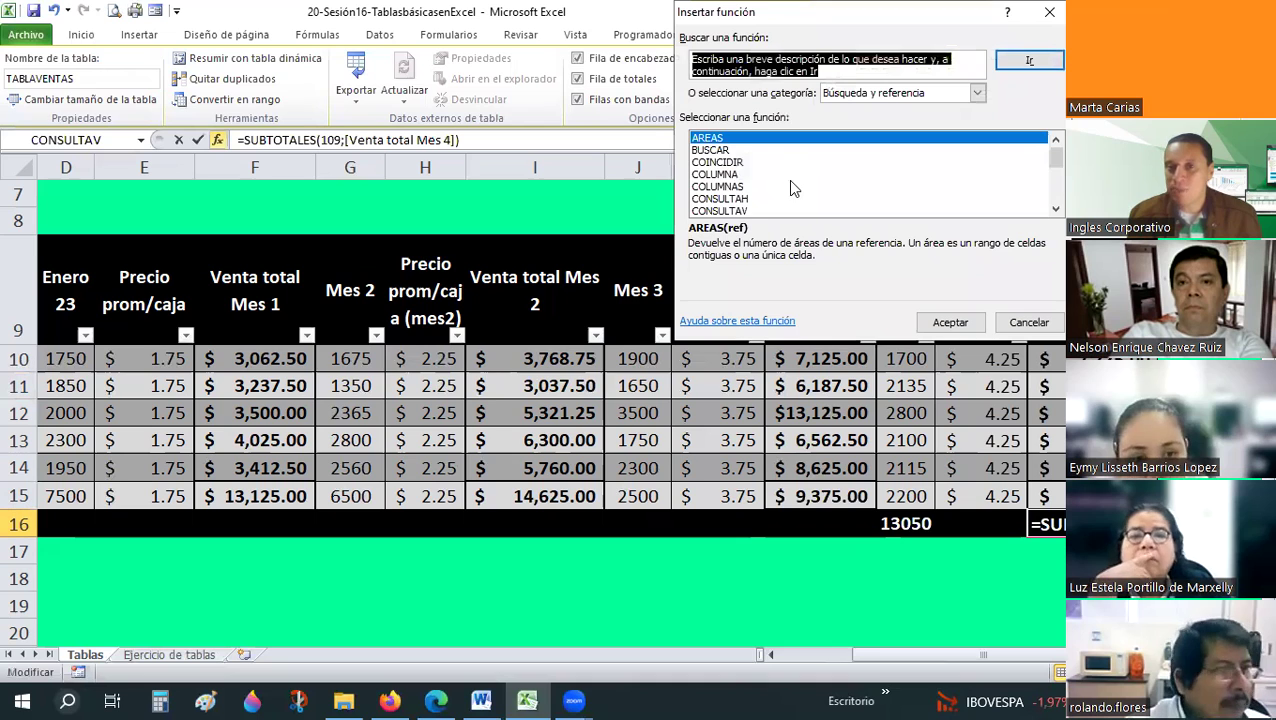
{"action": "scroll", "coordinate": [790, 188], "scroll_direction": "down", "scroll_amount": 2}
{"action": "scroll", "coordinate": [790, 188], "scroll_direction": "down", "scroll_amount": 2}
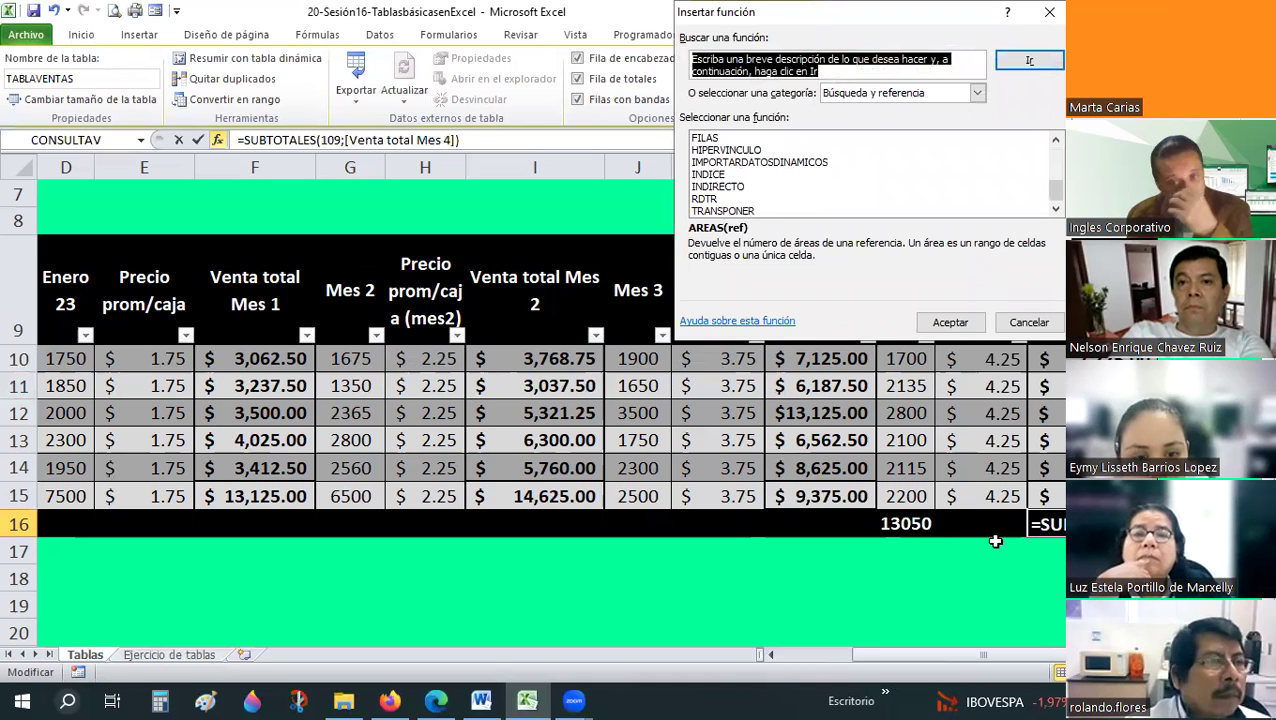
{"action": "key", "text": "Escape"}
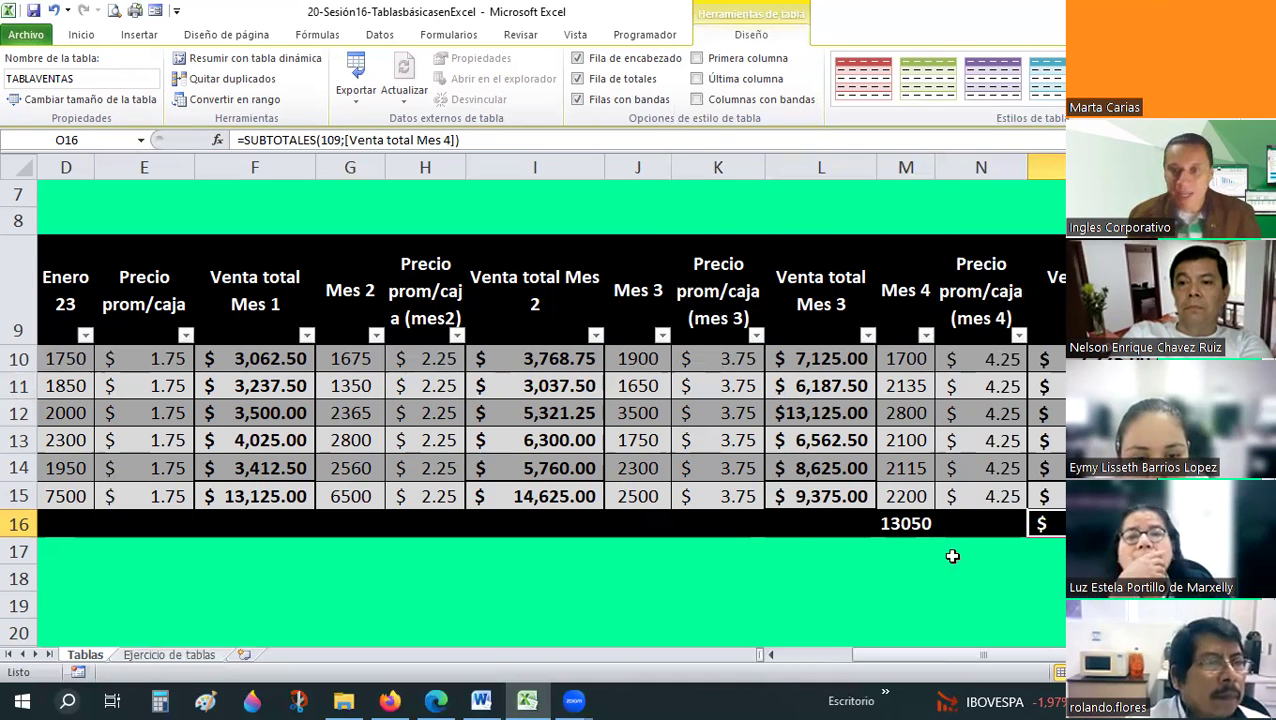
{"action": "left_click", "coordinate": [905, 524]}
- Sum Venta total Mes 3 ($51,000.00) and Mes 3 quantities (13600) in the Total row
{"action": "left_click", "coordinate": [863, 525]}
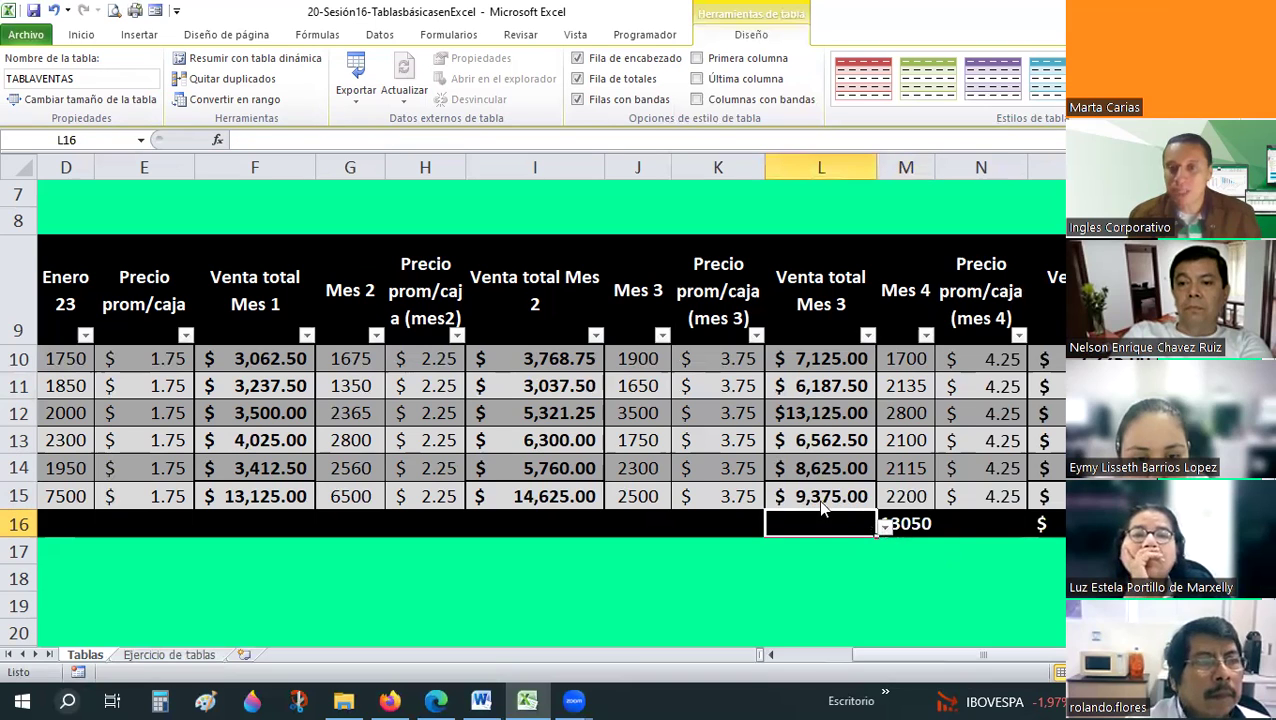
{"action": "left_click", "coordinate": [885, 527]}
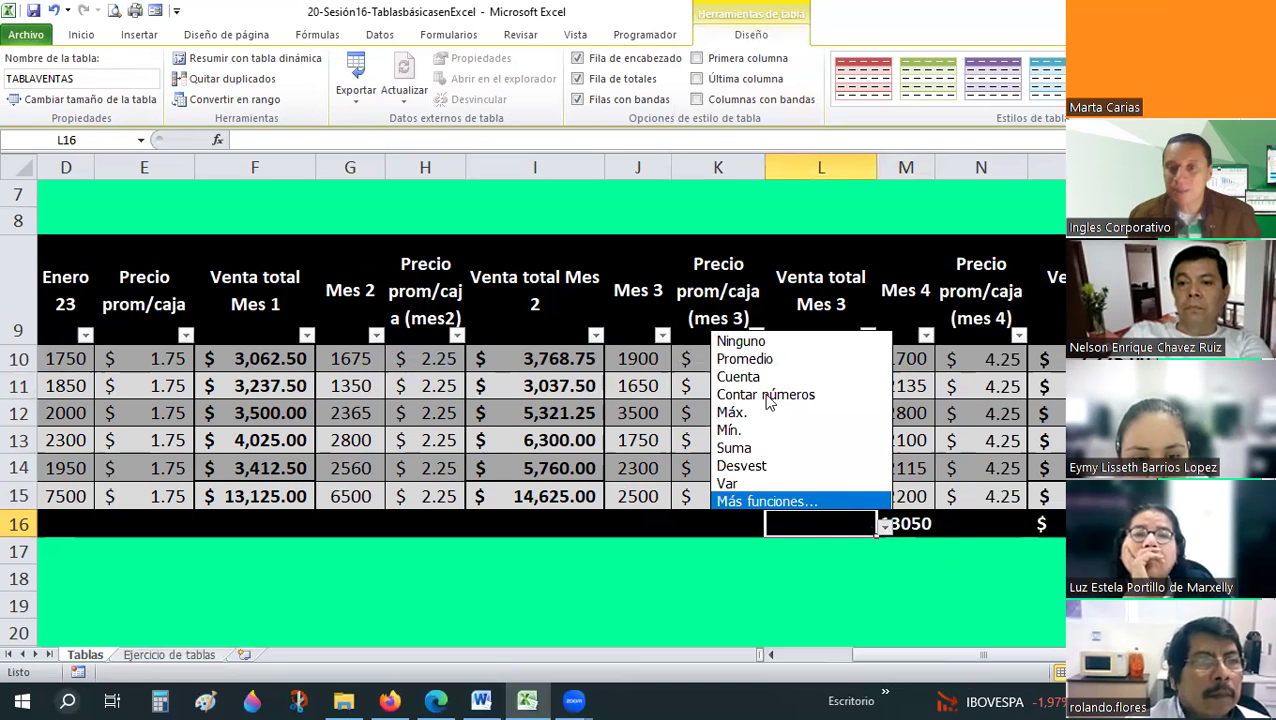
{"action": "left_click", "coordinate": [741, 449]}
{"action": "left_click", "coordinate": [700, 523]}
{"action": "left_click", "coordinate": [663, 522]}
{"action": "key", "text": "alt+Down"}
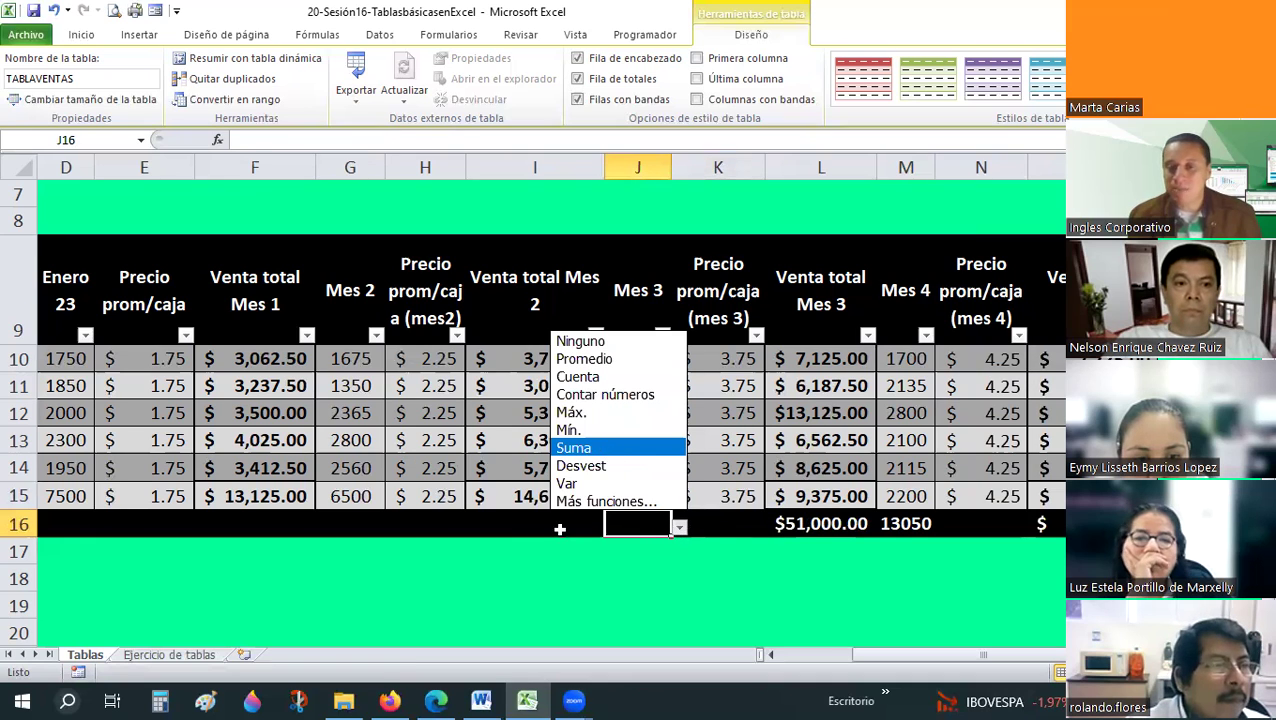
{"action": "key", "text": "Return"}
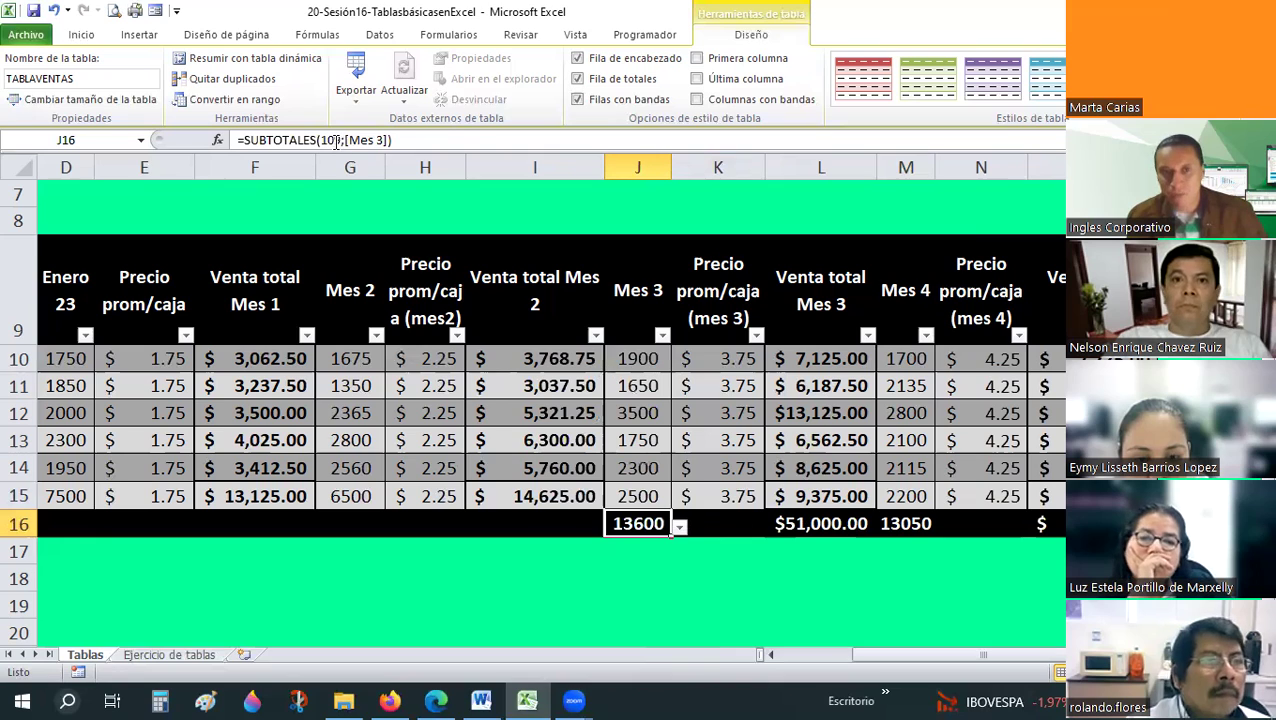
- Copy the 13600 Mes 3 total into I16 and check the pasted result
{"action": "key", "text": "ctrl+c"}
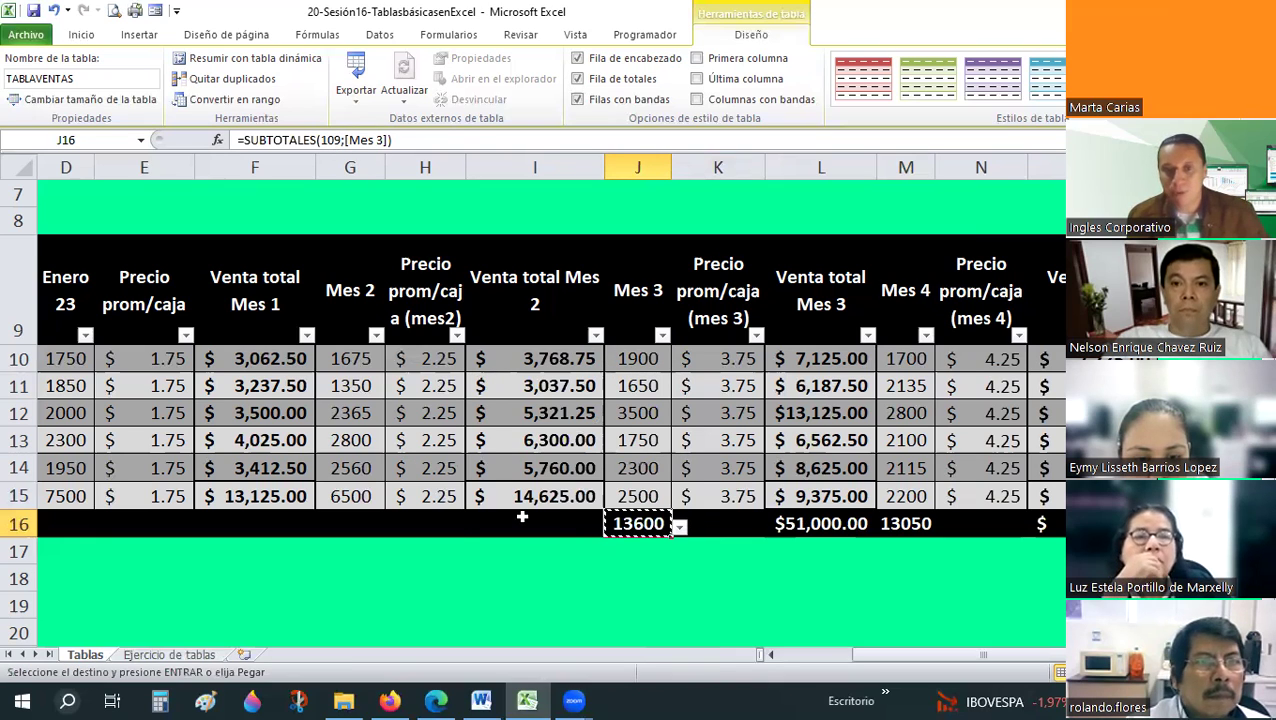
{"action": "left_click", "coordinate": [522, 517]}
{"action": "key", "text": "ctrl+v"}
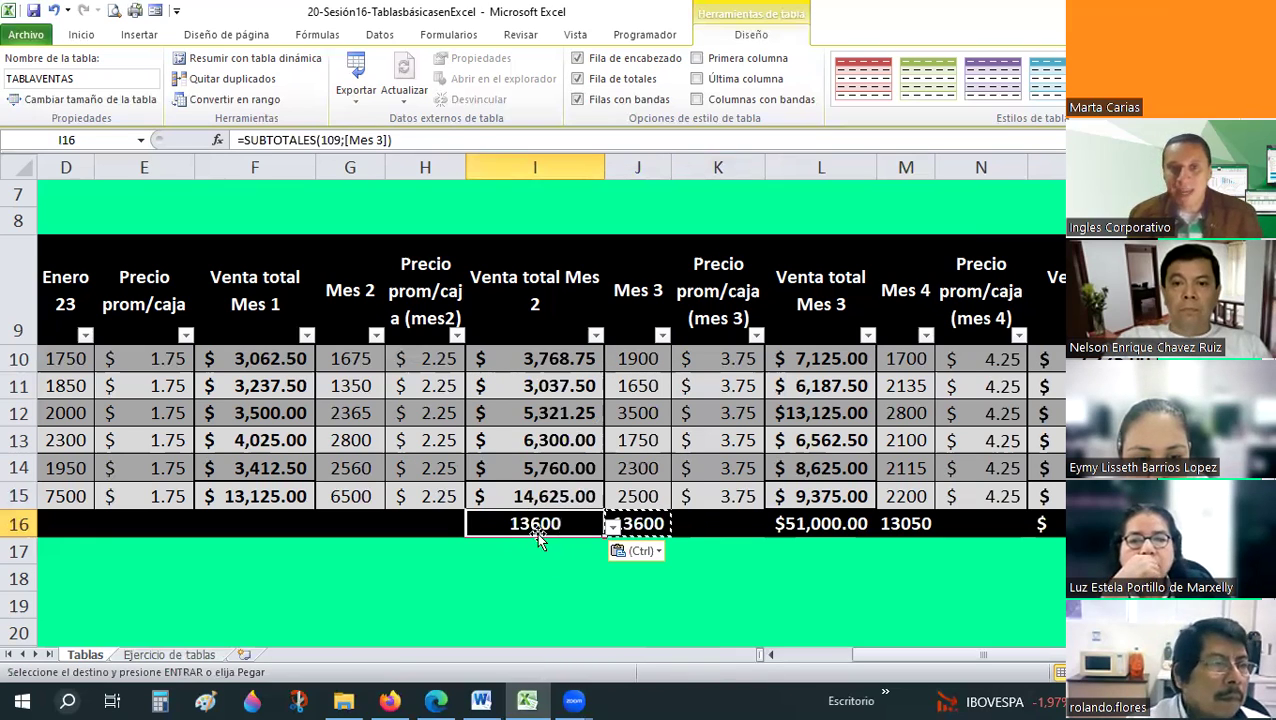
{"action": "key", "text": "Escape"}
{"action": "key", "text": "Right"}
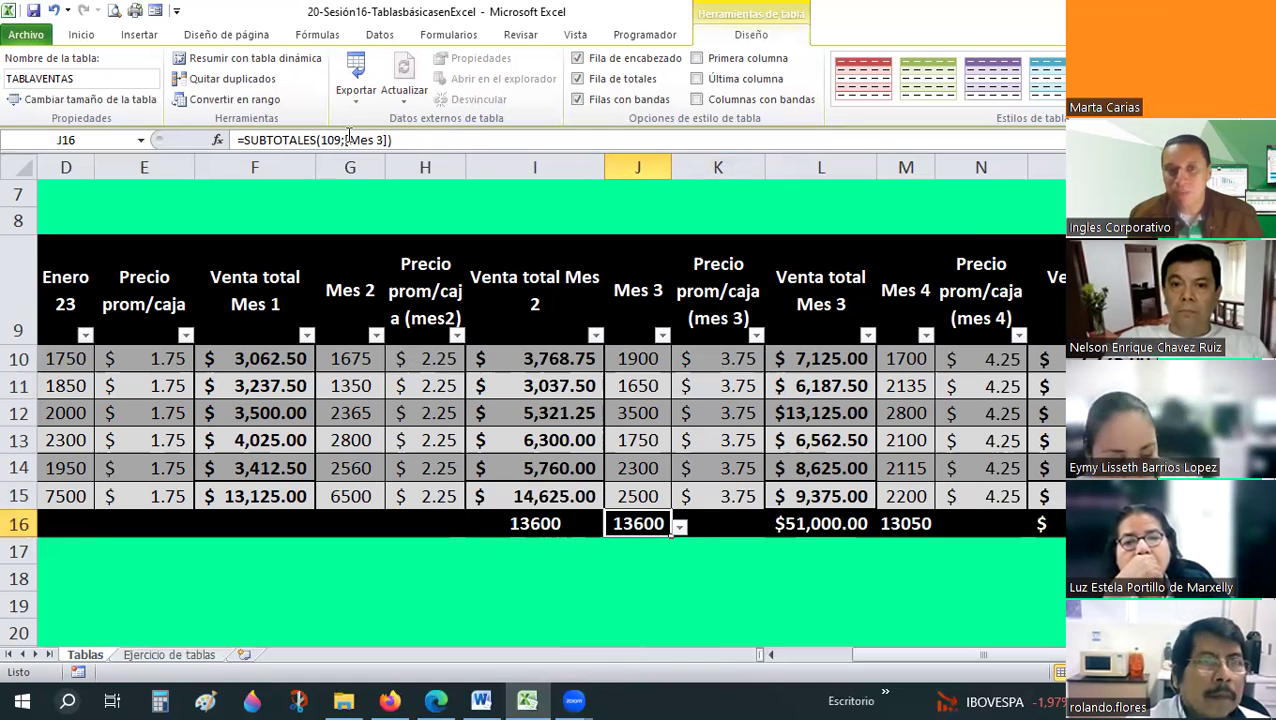
{"action": "key", "text": "Left"}
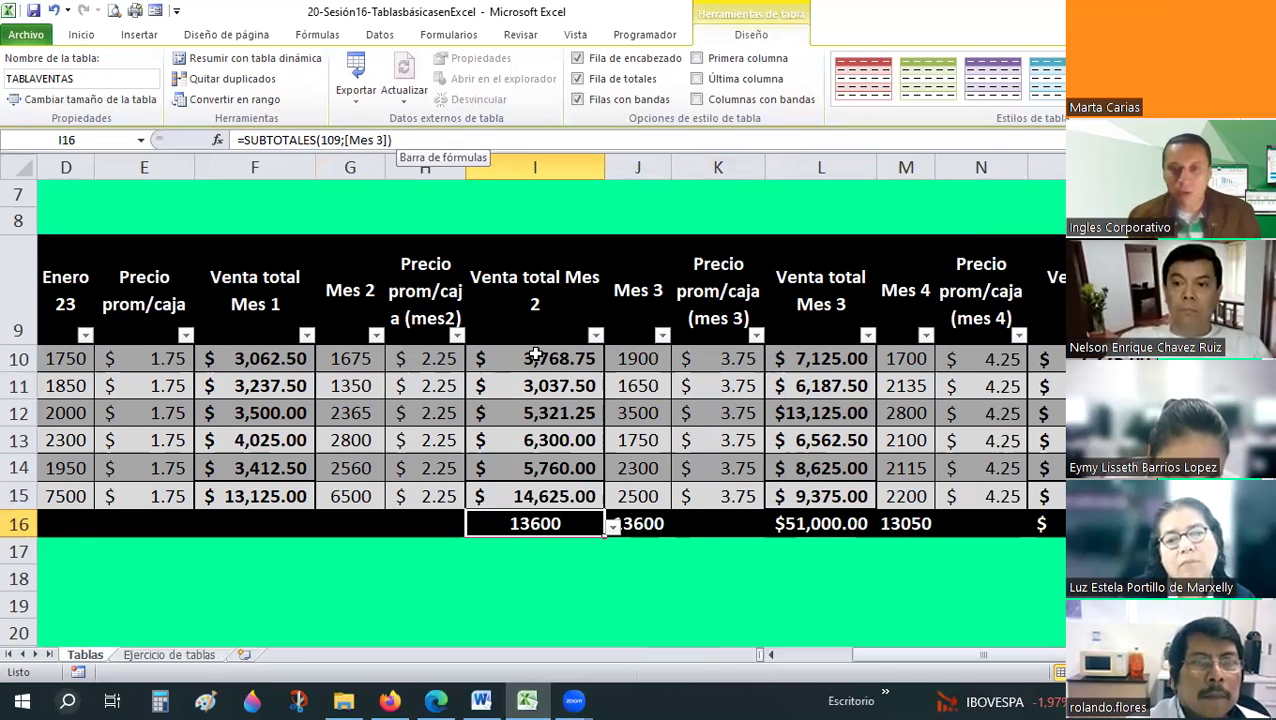
- Sum Venta total Mes 2 ($38,812.50) and Mes 2 quantities (17250) in the Total row
{"action": "left_click_drag", "start_coordinate": [600, 534], "coordinate": [638, 530]}
{"action": "key", "text": "Escape"}
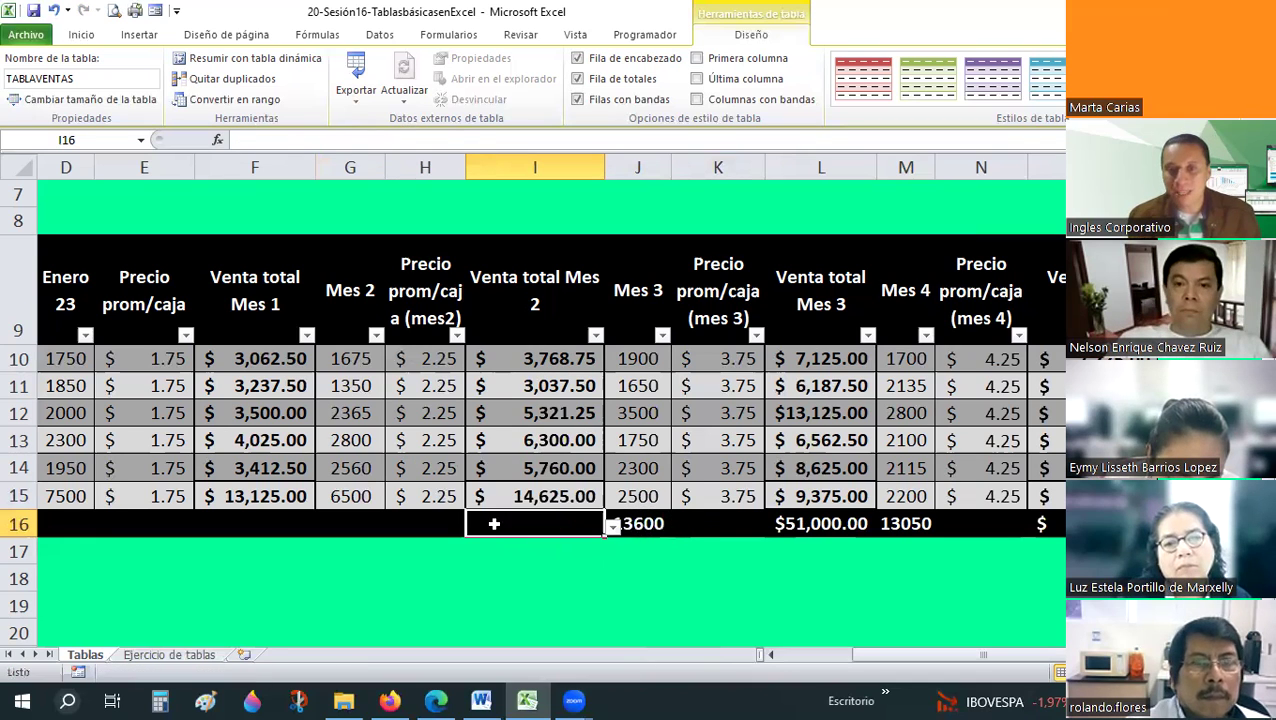
{"action": "key", "text": "Right"}
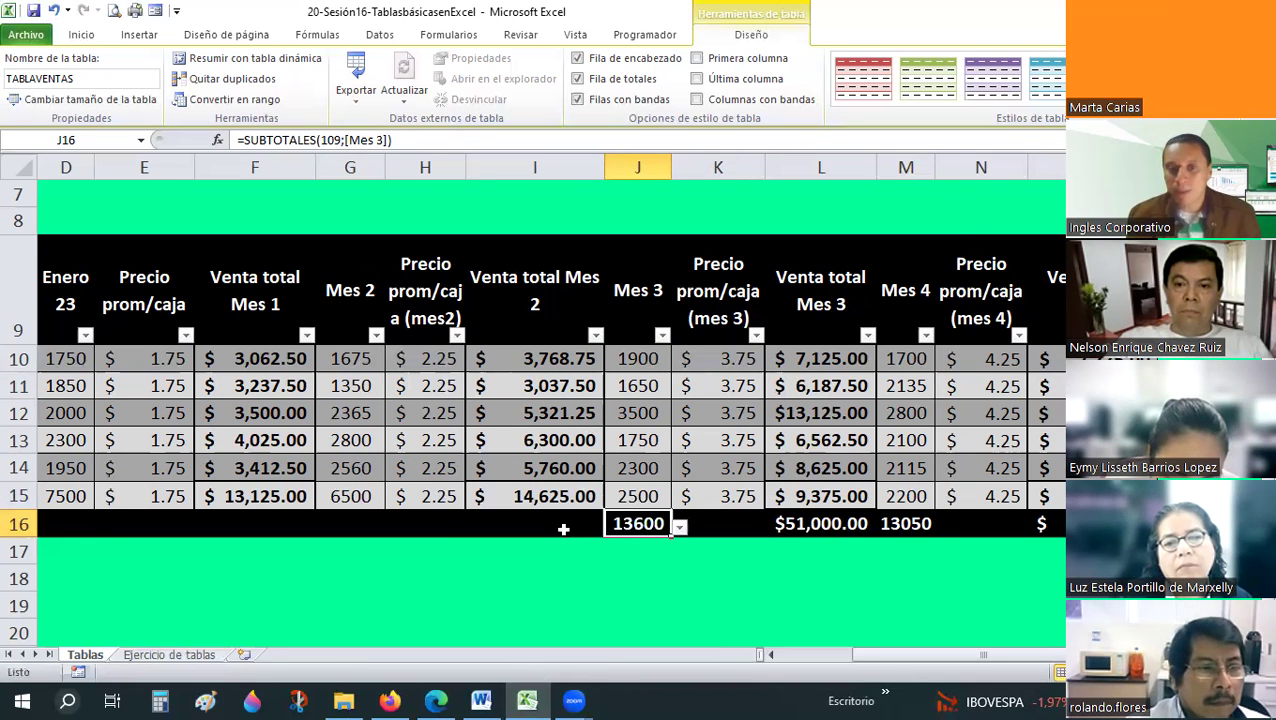
{"action": "left_click", "coordinate": [561, 529]}
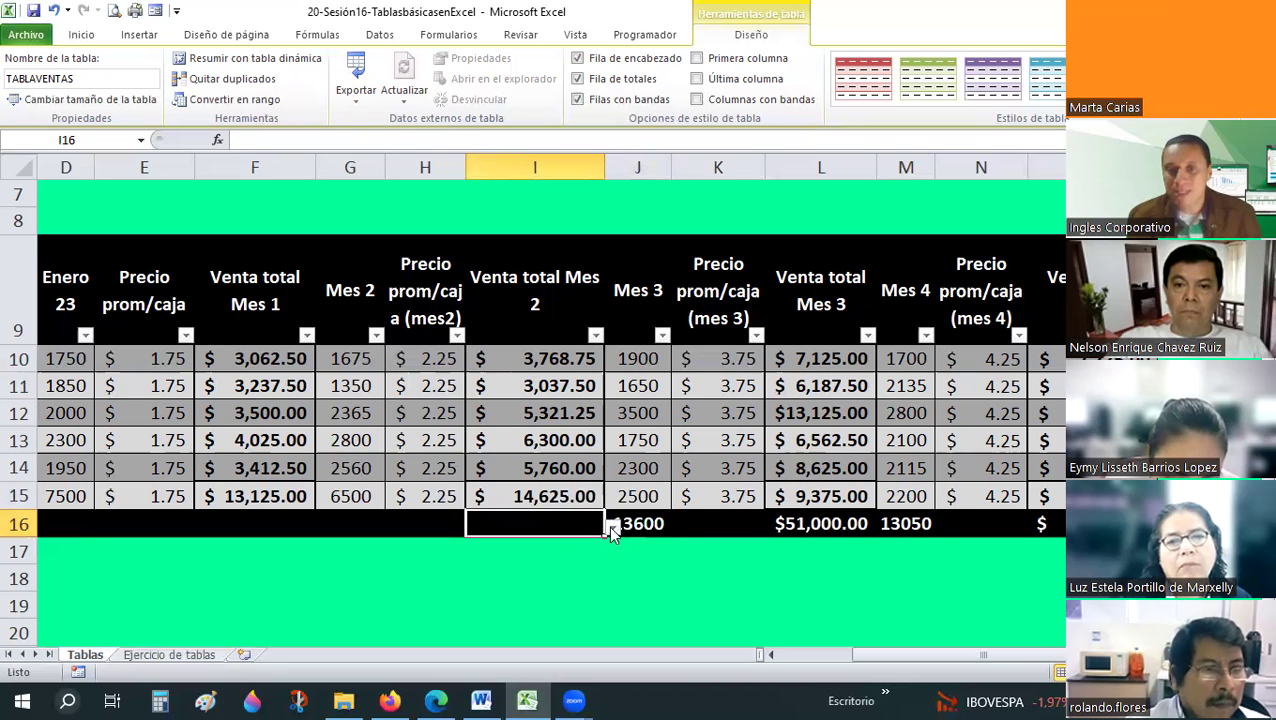
{"action": "key", "text": "alt+Down"}
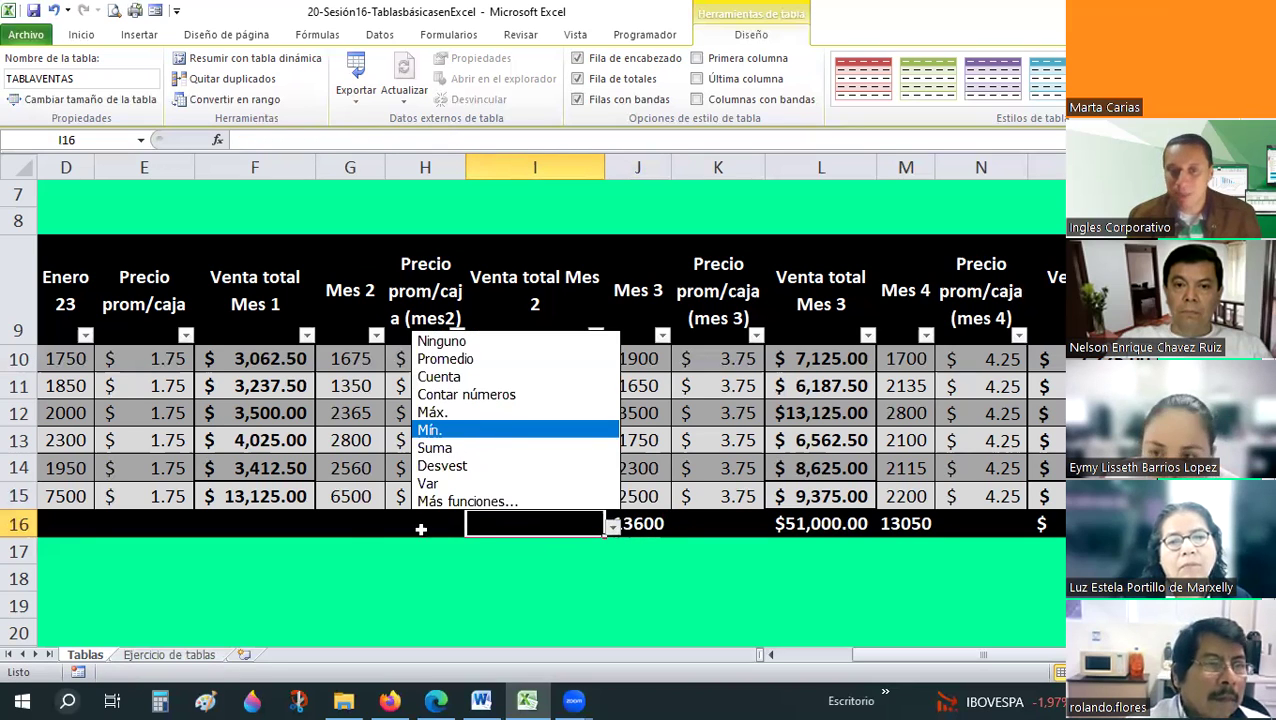
{"action": "left_click", "coordinate": [458, 452]}
{"action": "left_click", "coordinate": [357, 529]}
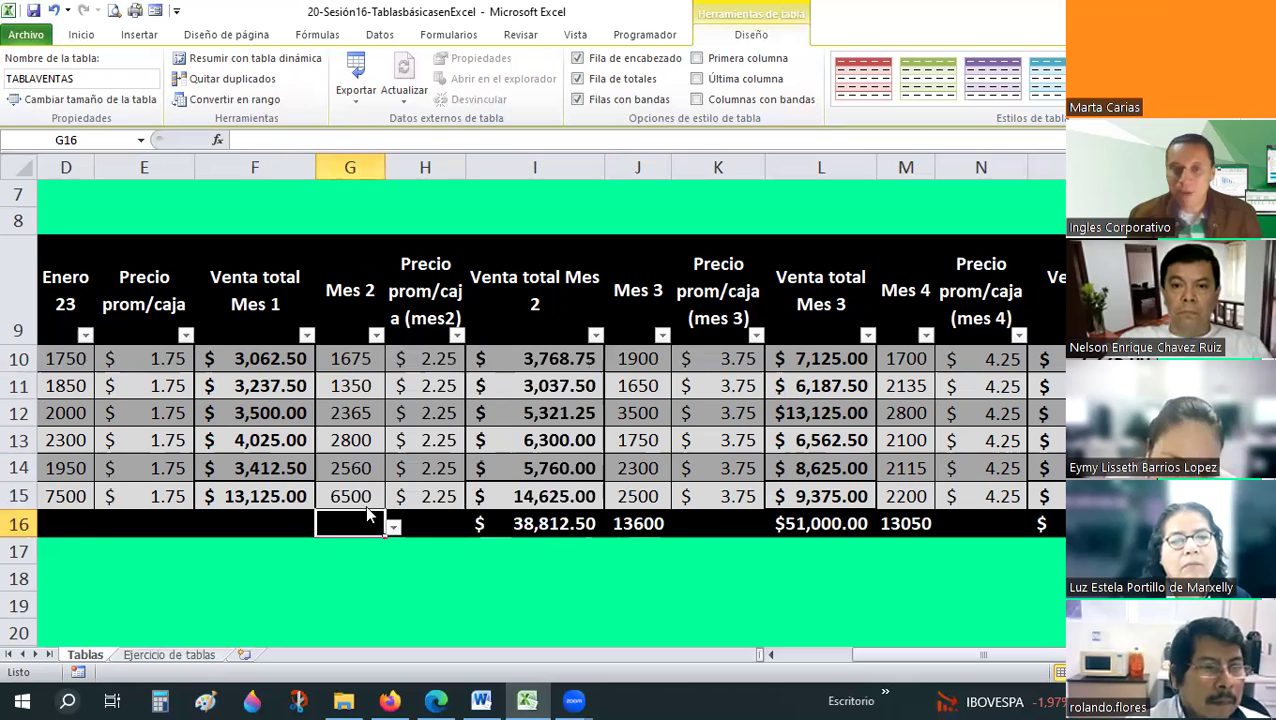
{"action": "left_click", "coordinate": [393, 527]}
{"action": "left_click", "coordinate": [316, 449]}
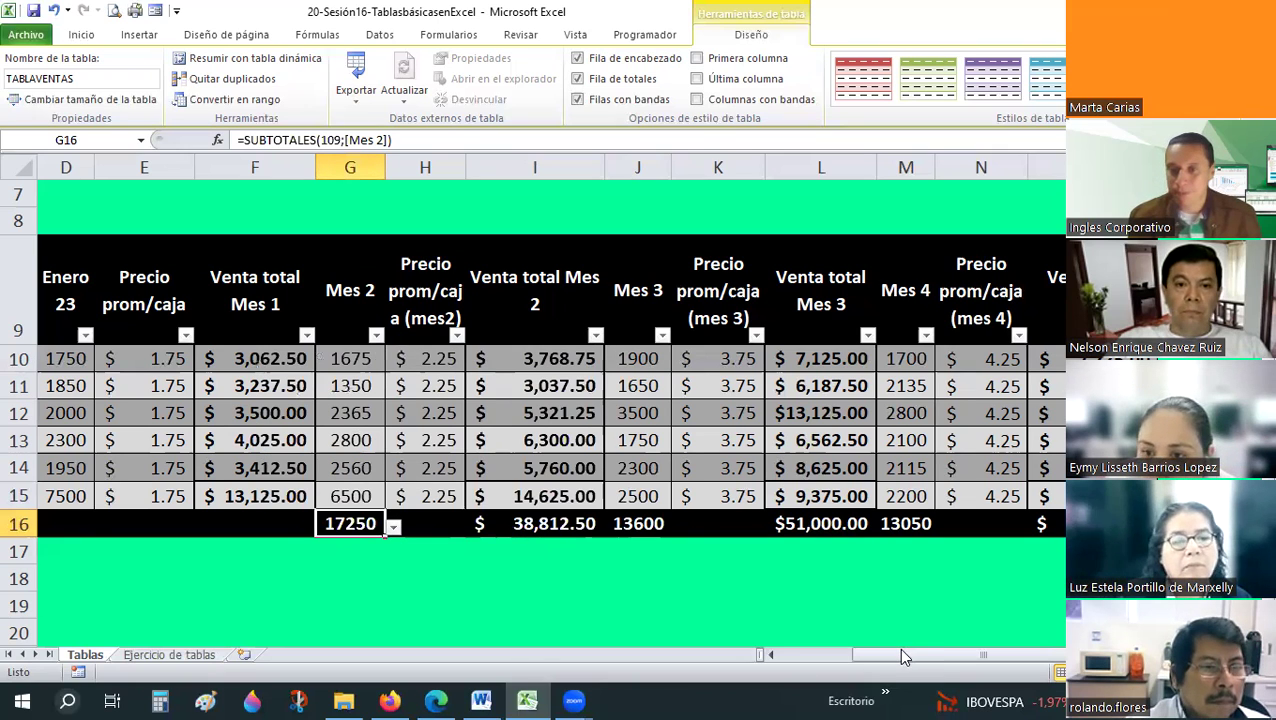
- Copy the Mes 2 total into Venta total Mes 1 and set it to Sum ($30,362.50)
{"action": "scroll", "coordinate": [393, 527], "scroll_direction": "left", "scroll_amount": 2}
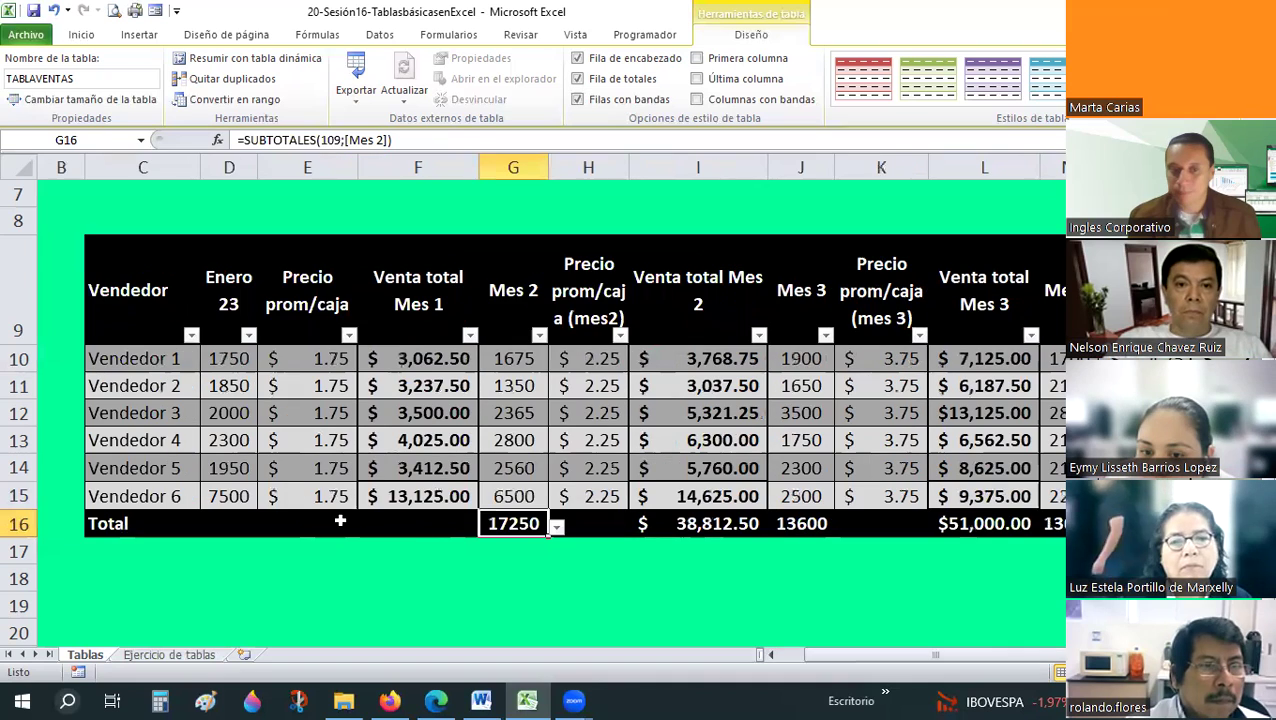
{"action": "left_click", "coordinate": [396, 519]}
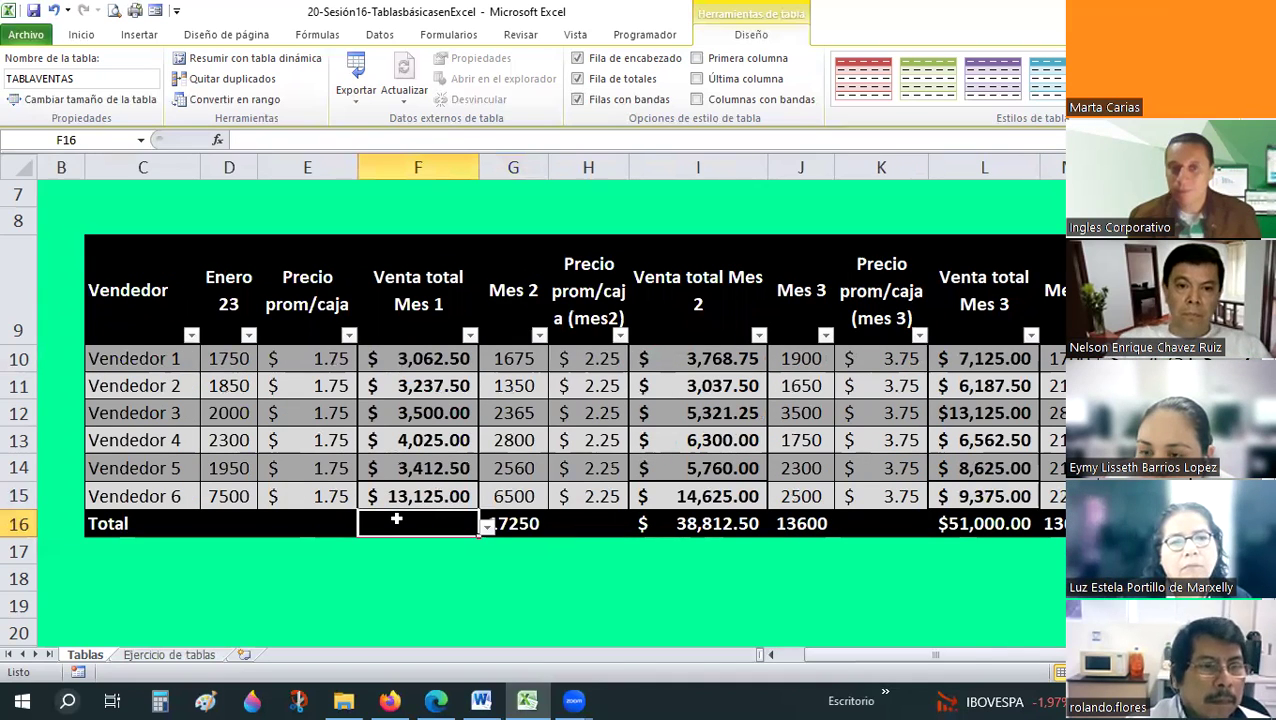
{"action": "left_click", "coordinate": [513, 526]}
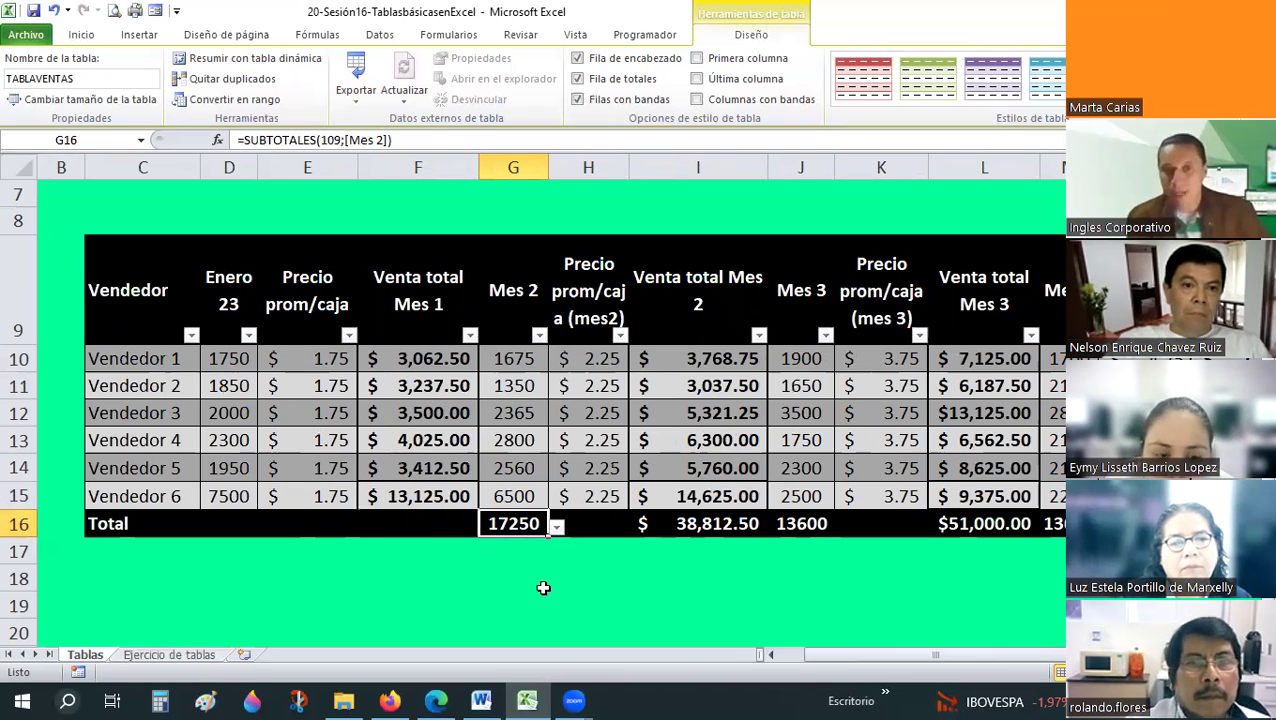
{"action": "key", "text": "ctrl+c"}
{"action": "left_click", "coordinate": [428, 527]}
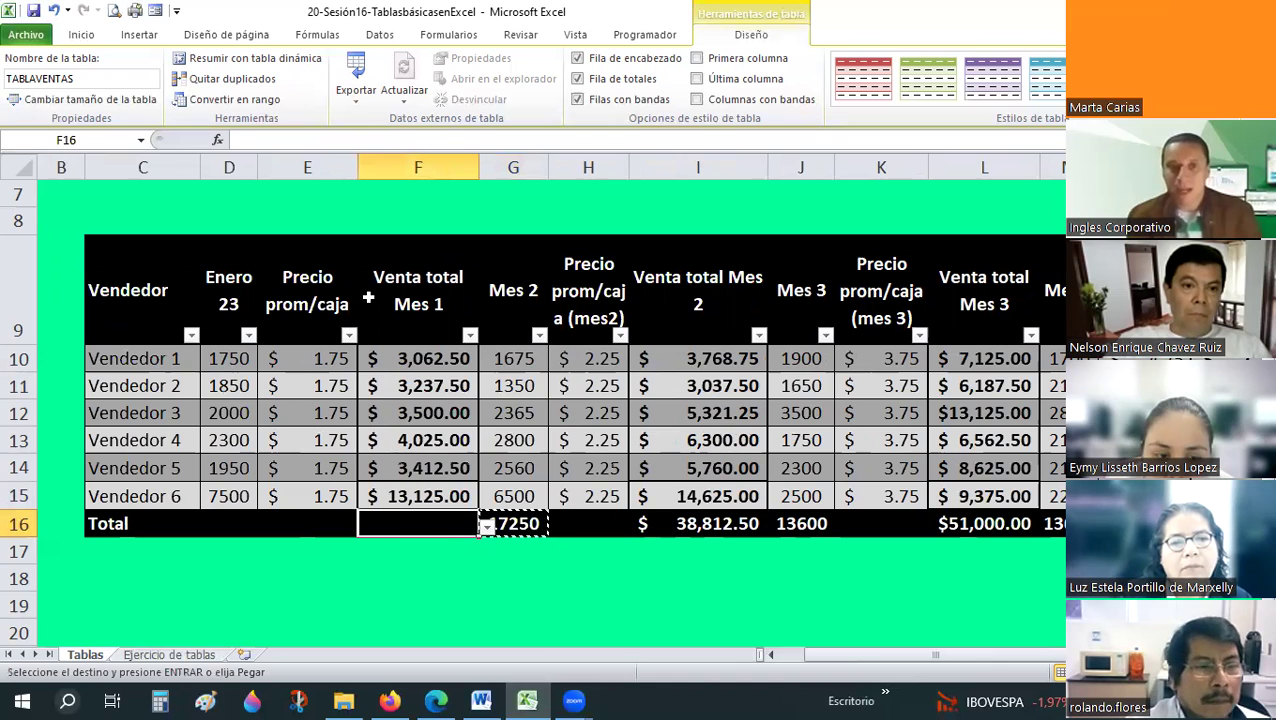
{"action": "key", "text": "ctrl+v"}
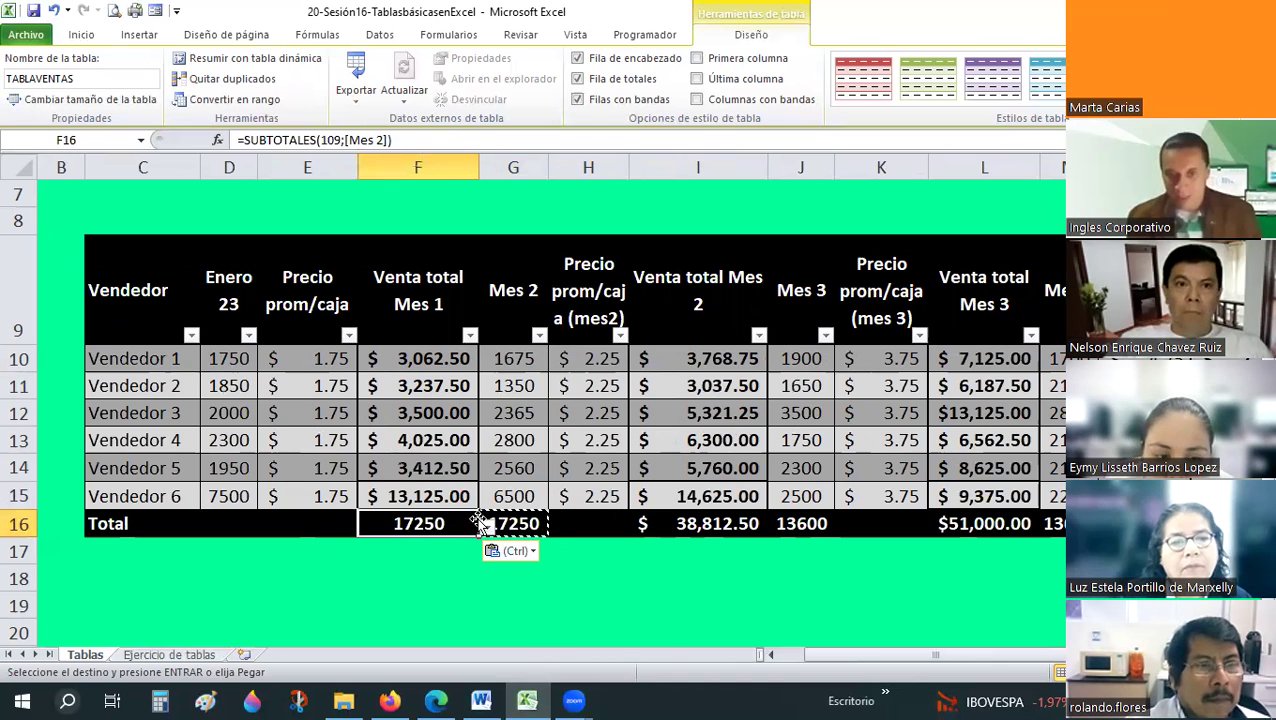
{"action": "left_click", "coordinate": [466, 585]}
{"action": "left_click", "coordinate": [440, 525]}
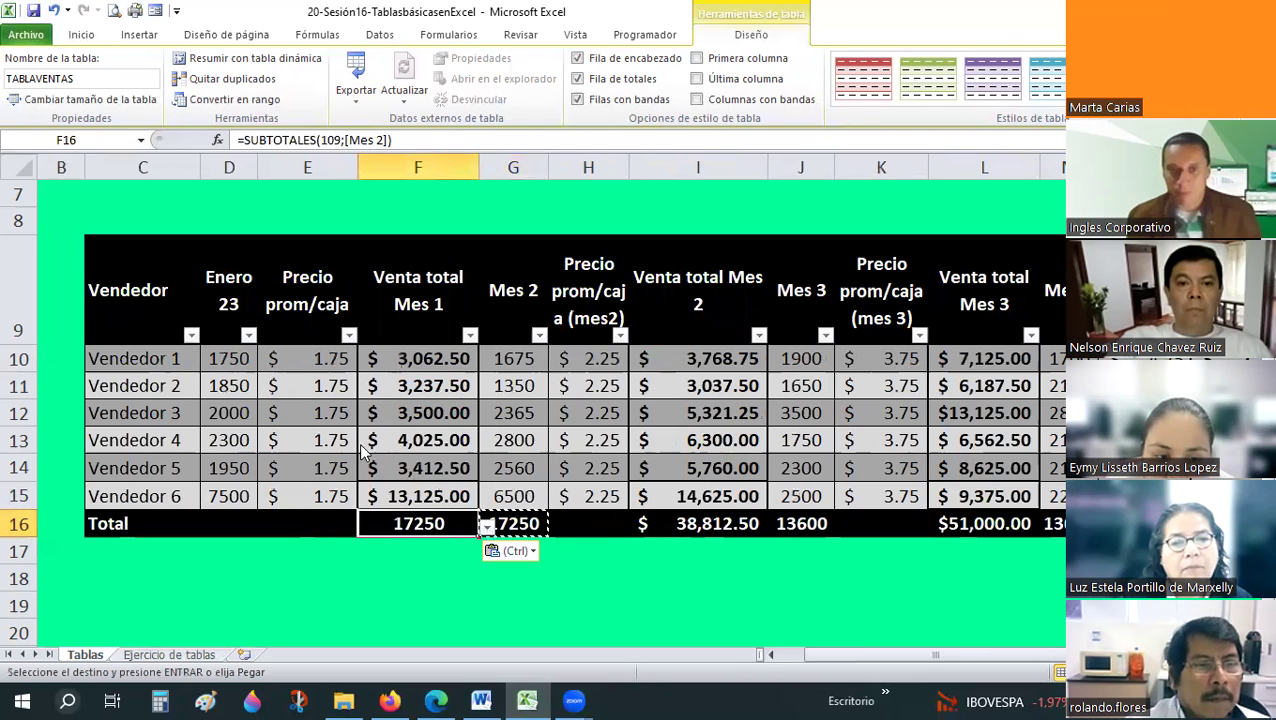
{"action": "left_click", "coordinate": [485, 527]}
{"action": "key", "text": "Down"}
{"action": "key", "text": "Return"}
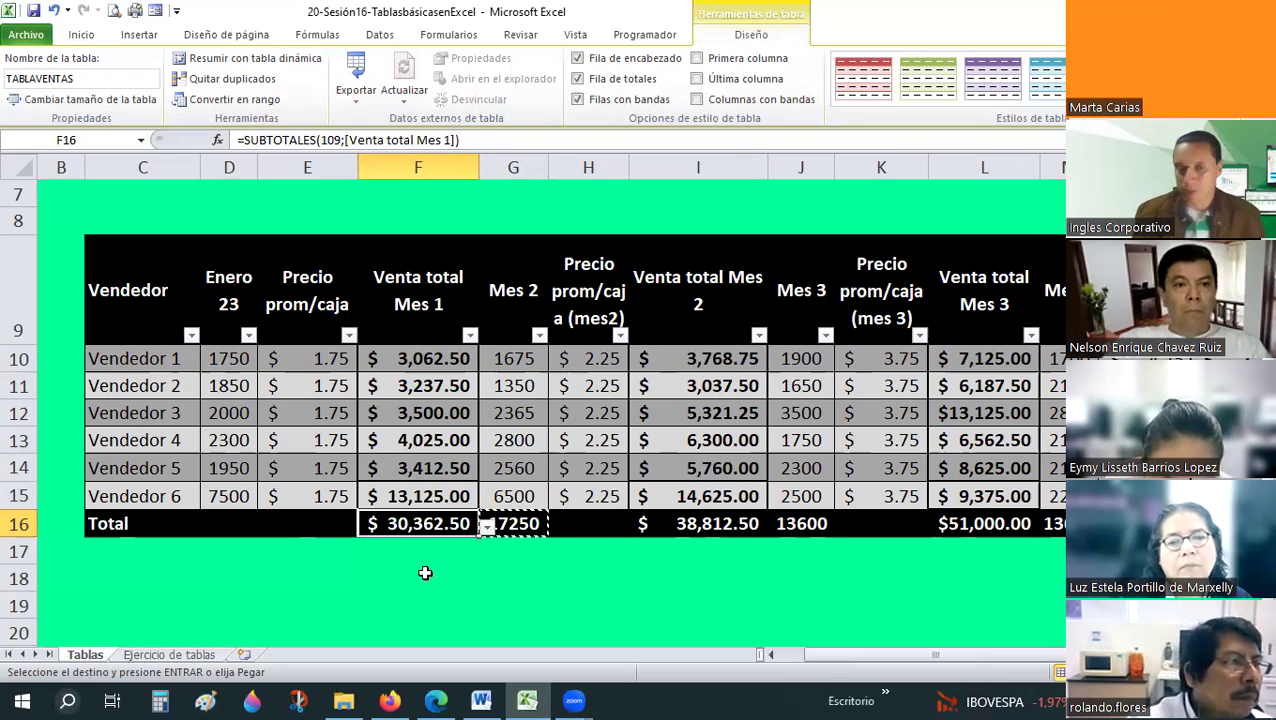
- Sum the Enero 23 quantities (17350) and widen column D so the total shows
{"action": "left_click", "coordinate": [242, 515]}
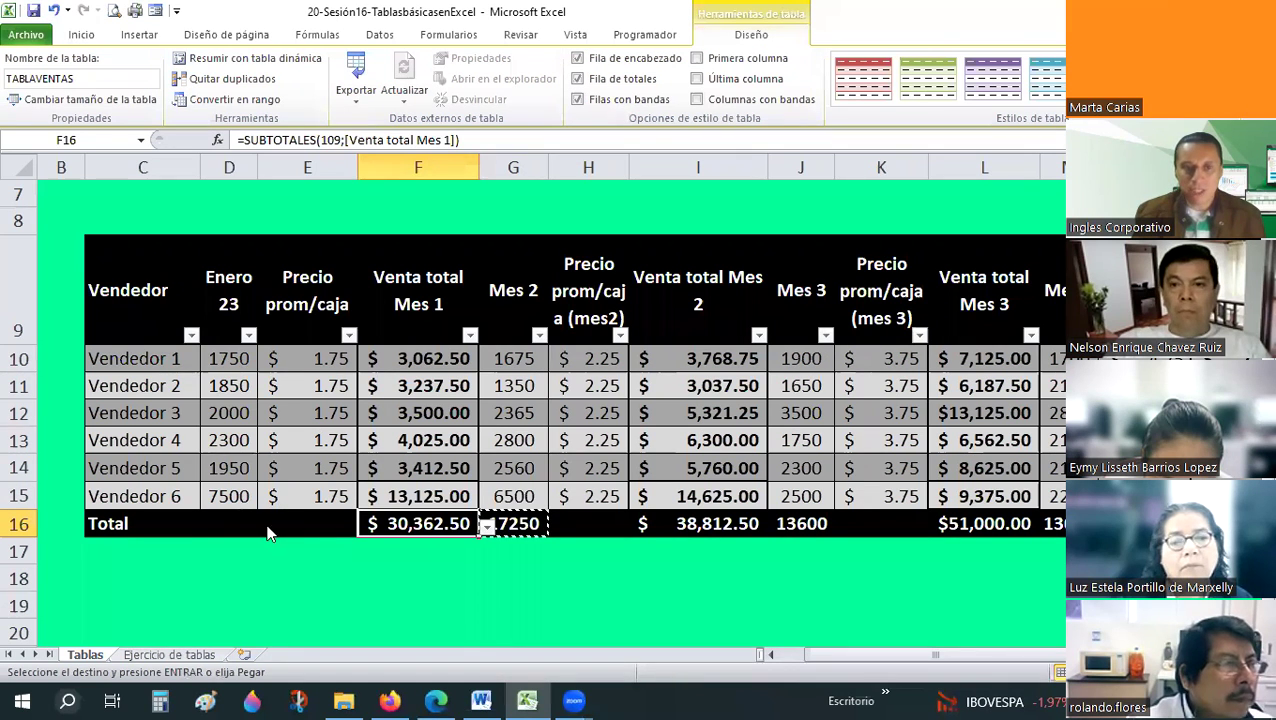
{"action": "left_click", "coordinate": [266, 527]}
{"action": "left_click", "coordinate": [170, 448]}
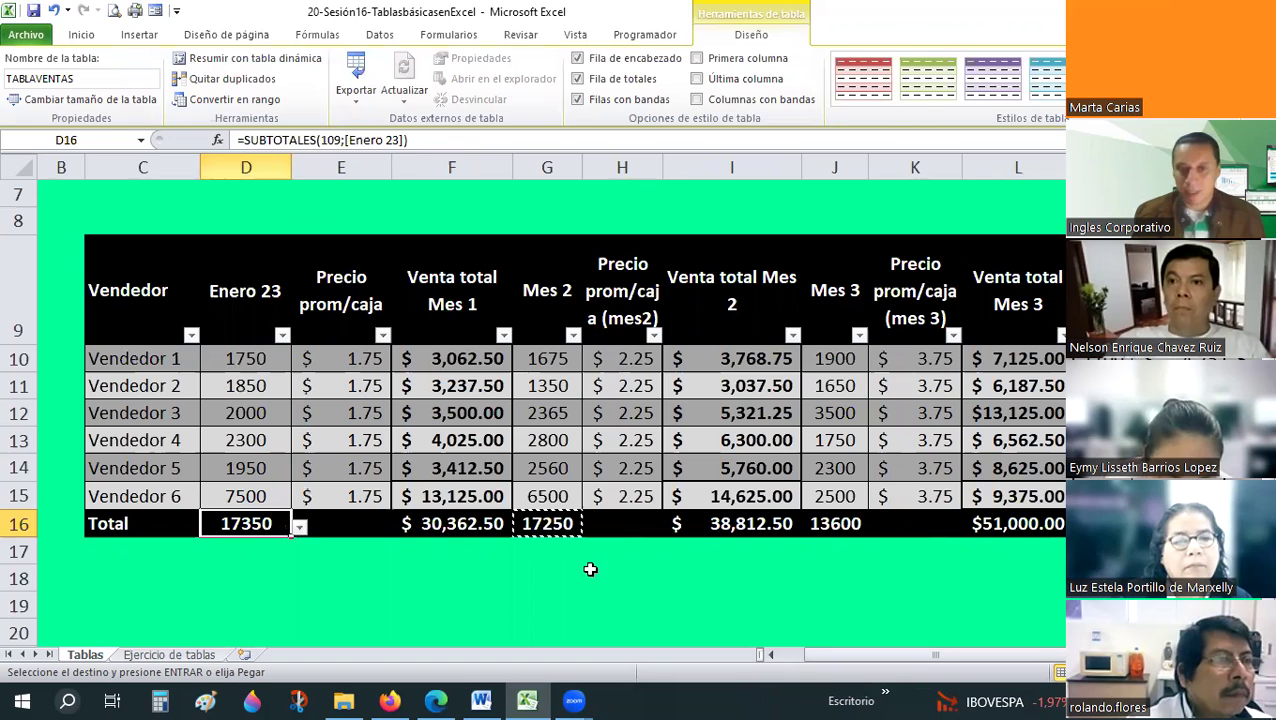
{"action": "left_click", "coordinate": [590, 569]}
{"action": "key", "text": "Escape"}
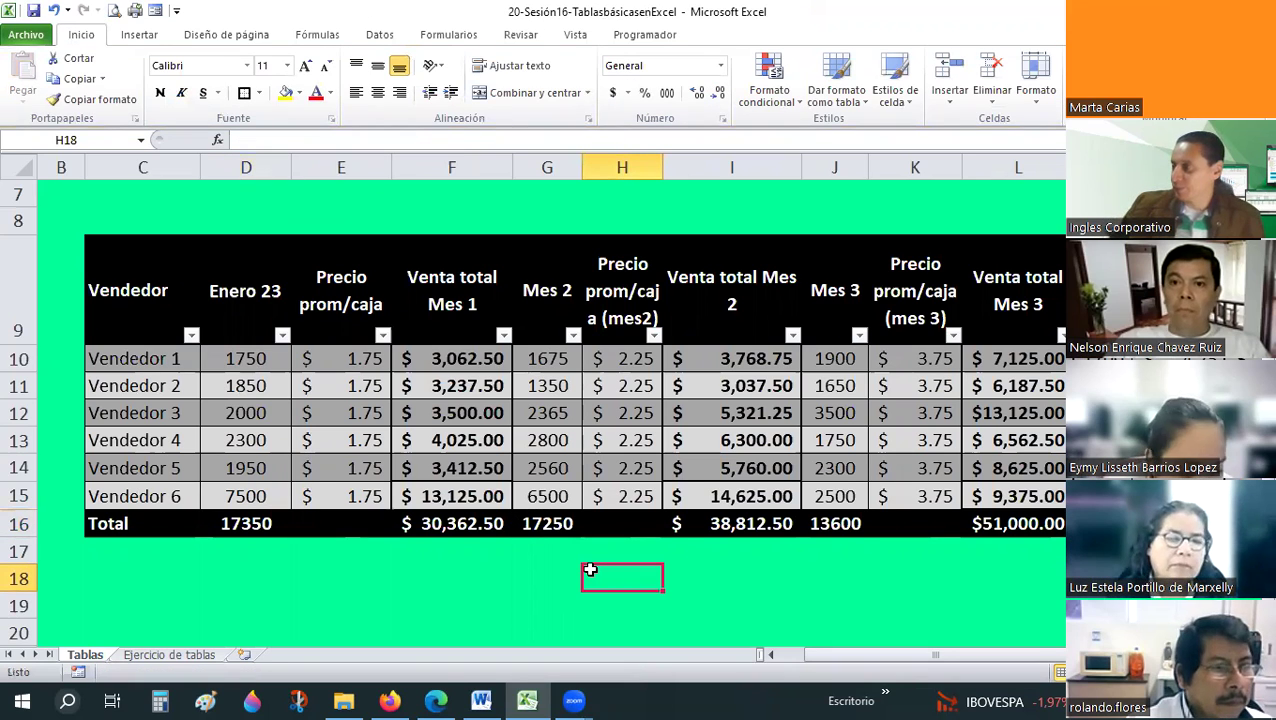
{"action": "key", "text": "Up"}
{"action": "key", "text": "ctrl+End"}
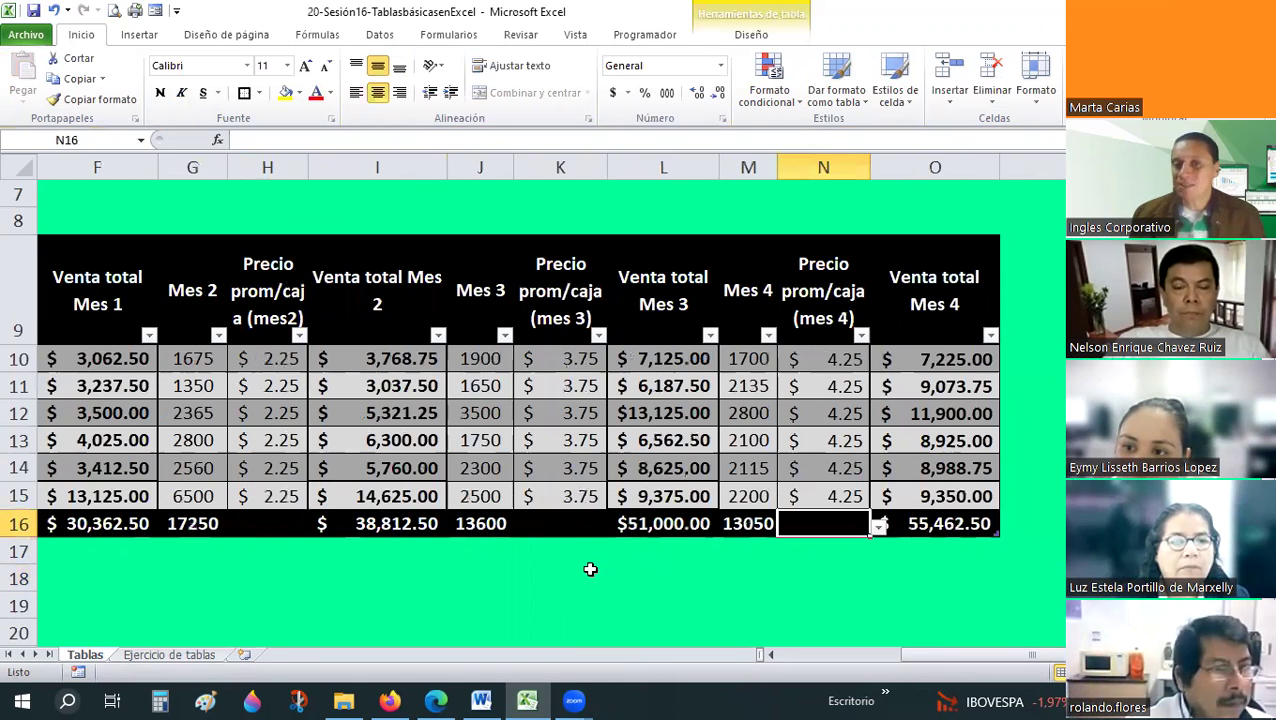
{"action": "key", "text": "Left"}
{"action": "key", "text": "Left"}
{"action": "key", "text": "Left"}
{"action": "key", "text": "Left"}
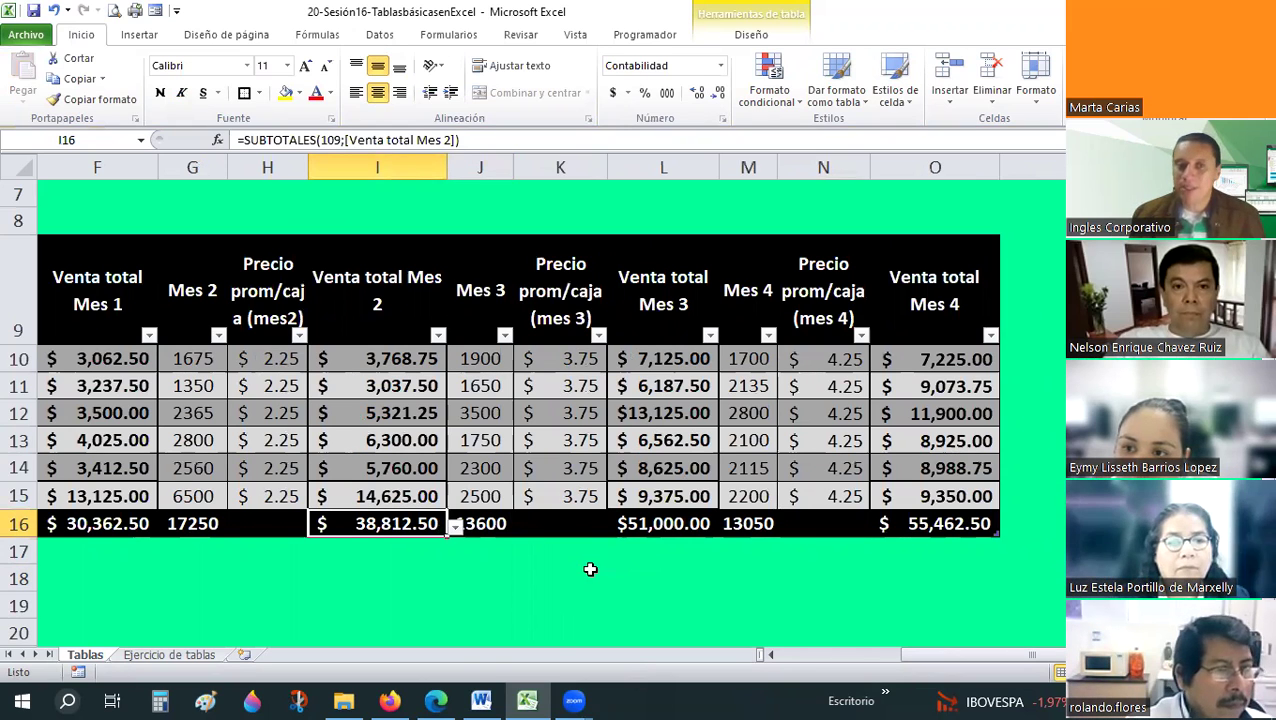
{"action": "key", "text": "Left"}
{"action": "key", "text": "Left"}
{"action": "key", "text": "Left"}
{"action": "key", "text": "Left"}
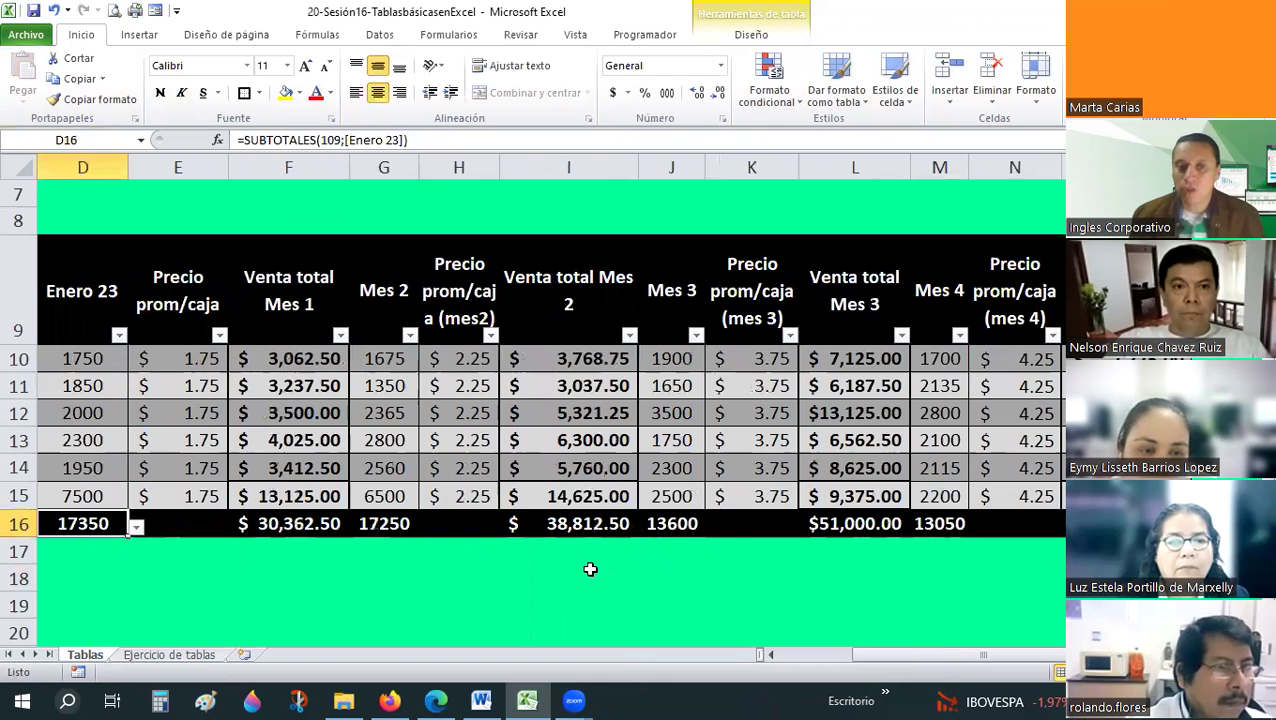
{"action": "key", "text": "Left"}
{"action": "key", "text": "Right"}
{"action": "key", "text": "Right"}
{"action": "key", "text": "Right"}
{"action": "key", "text": "Right"}
{"action": "key", "text": "Right"}
{"action": "key", "text": "Right"}
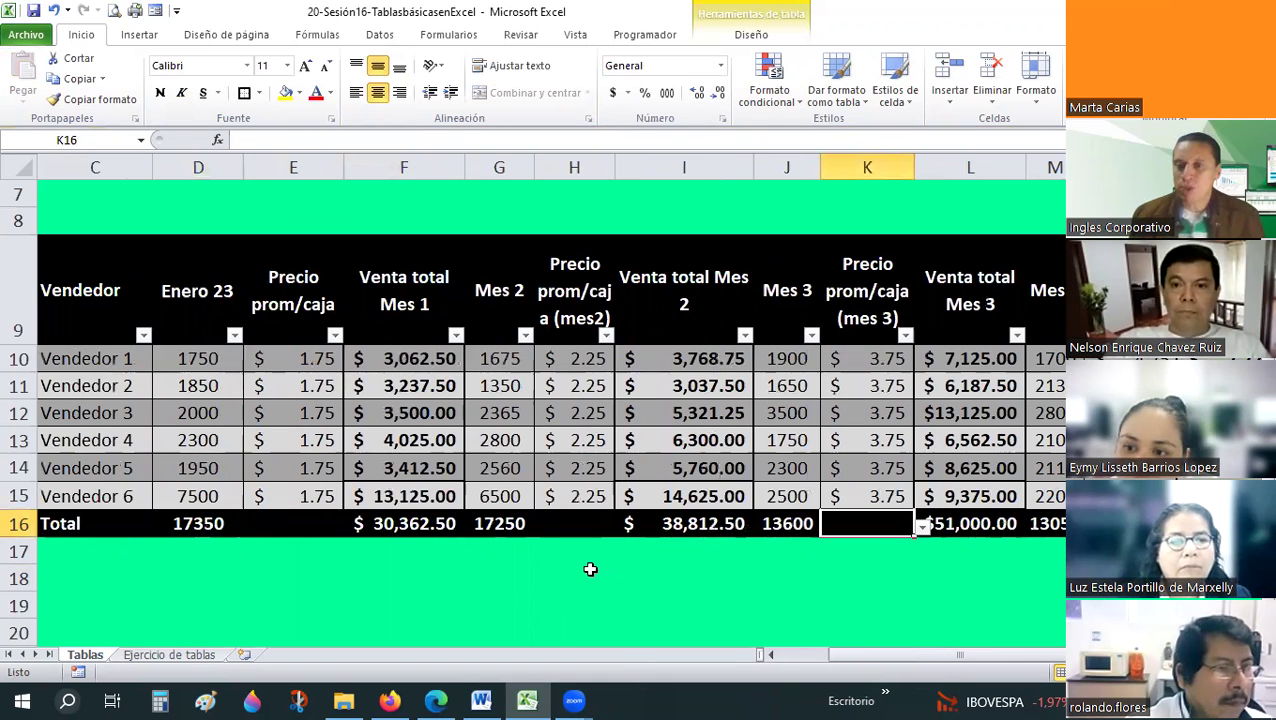
{"action": "key", "text": "Right"}
{"action": "key", "text": "Right"}
{"action": "key", "text": "Right"}
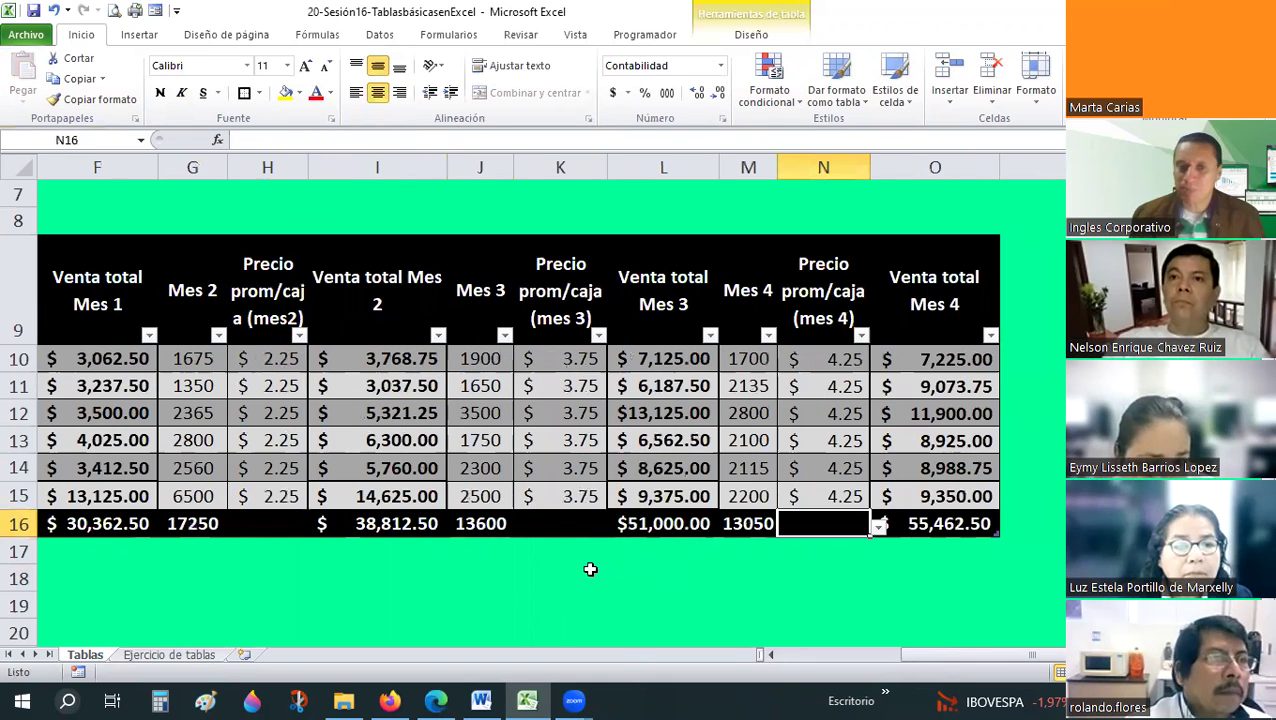
{"action": "key", "text": "Left"}
{"action": "key", "text": "Left"}
{"action": "key", "text": "Left"}
{"action": "key", "text": "Left"}
{"action": "key", "text": "Left"}
{"action": "key", "text": "Left"}
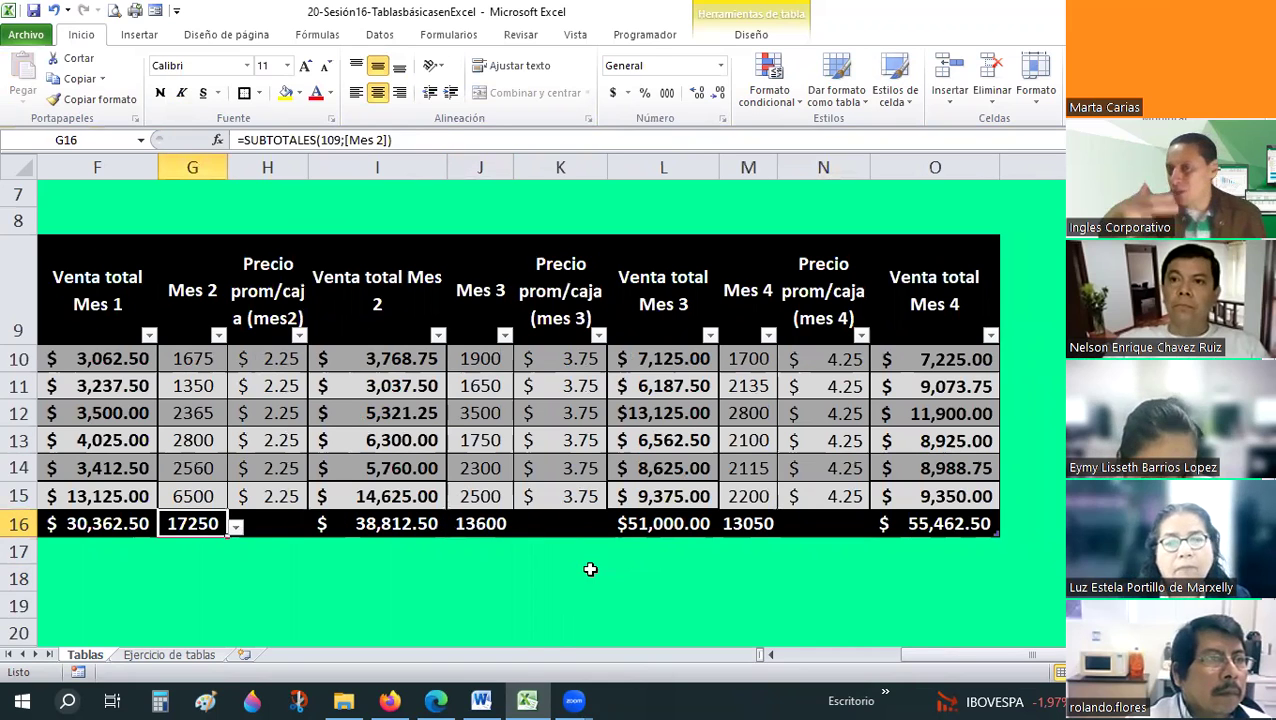
{"action": "key", "text": "Left"}
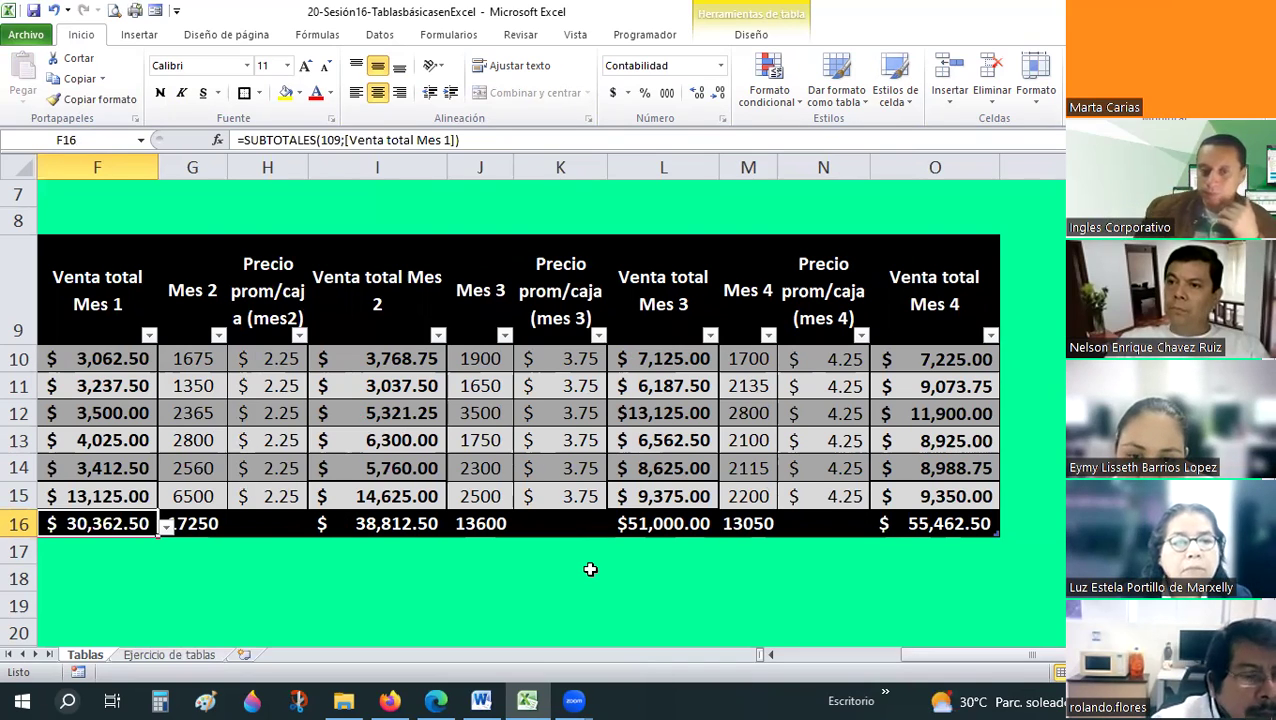
{"action": "key", "text": "Left"}
{"action": "key", "text": "Left"}
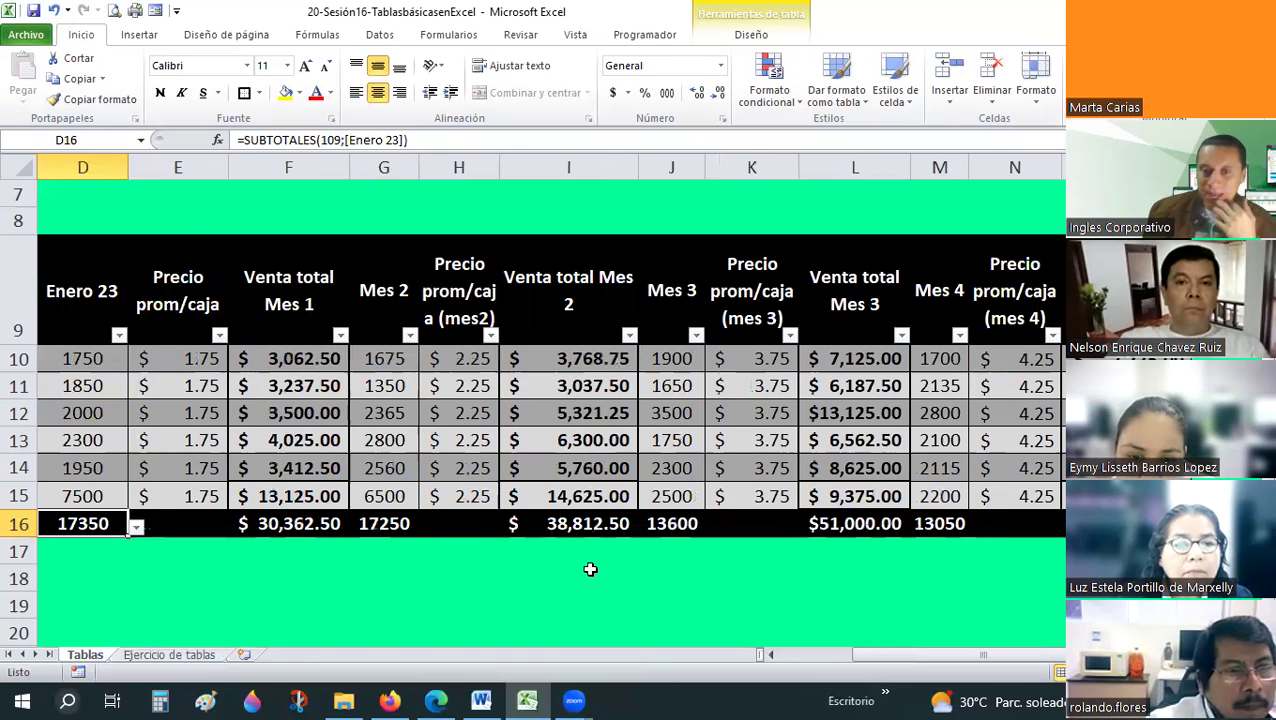
{"action": "key", "text": "Left"}
{"action": "key", "text": "Right"}
{"action": "key", "text": "Right"}
{"action": "key", "text": "Right"}
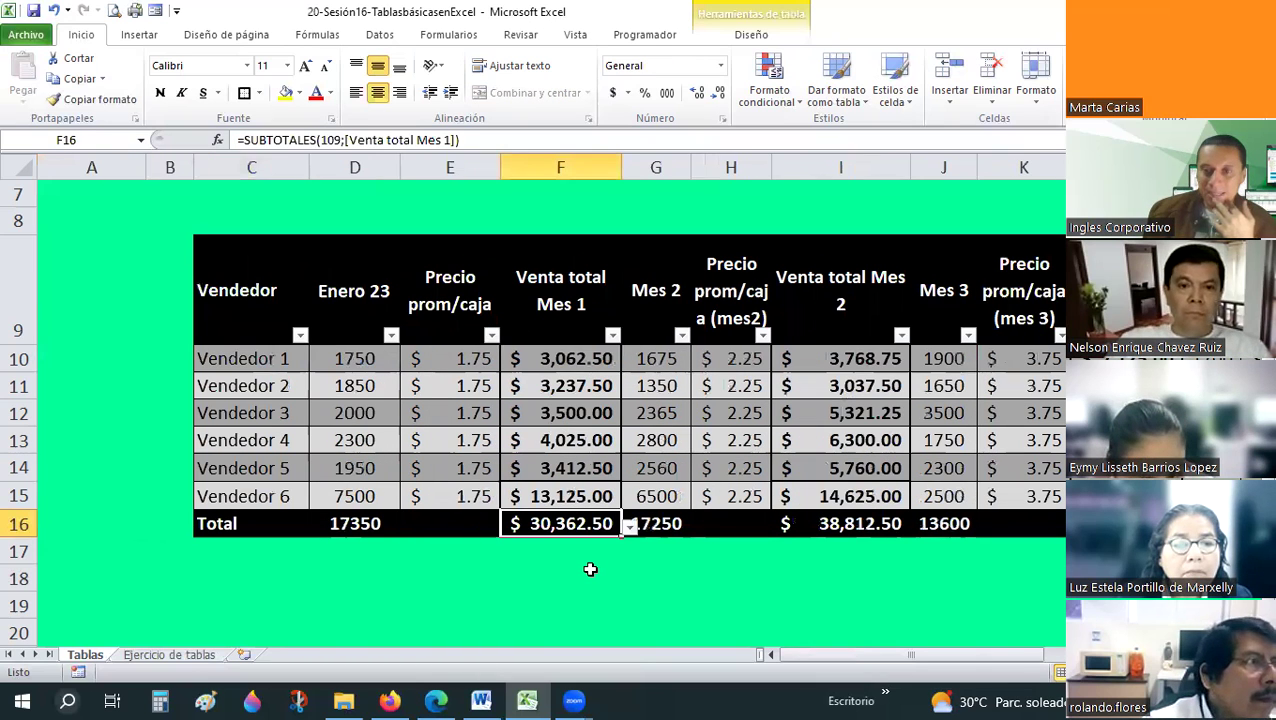
{"action": "key", "text": "Right"}
{"action": "key", "text": "Right"}
{"action": "key", "text": "Right"}
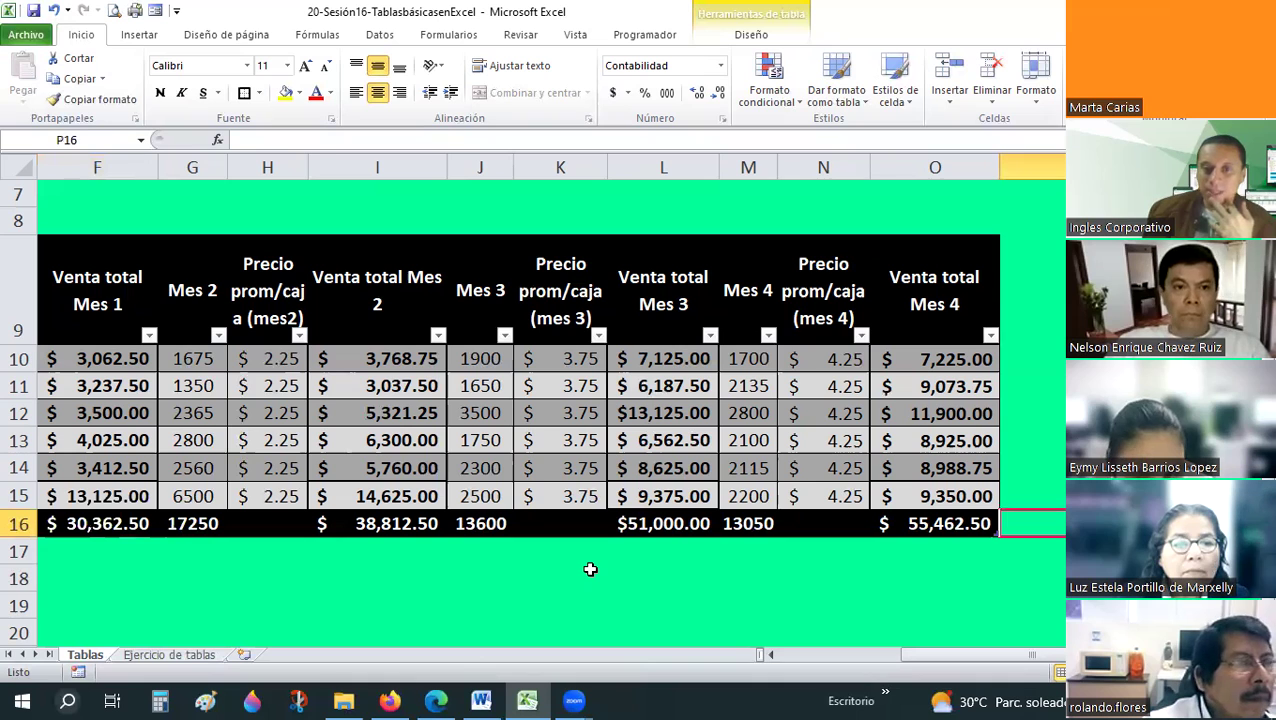
{"action": "key", "text": "Right"}
{"action": "key", "text": "Left"}
{"action": "key", "text": "Left"}
{"action": "key", "text": "Left"}
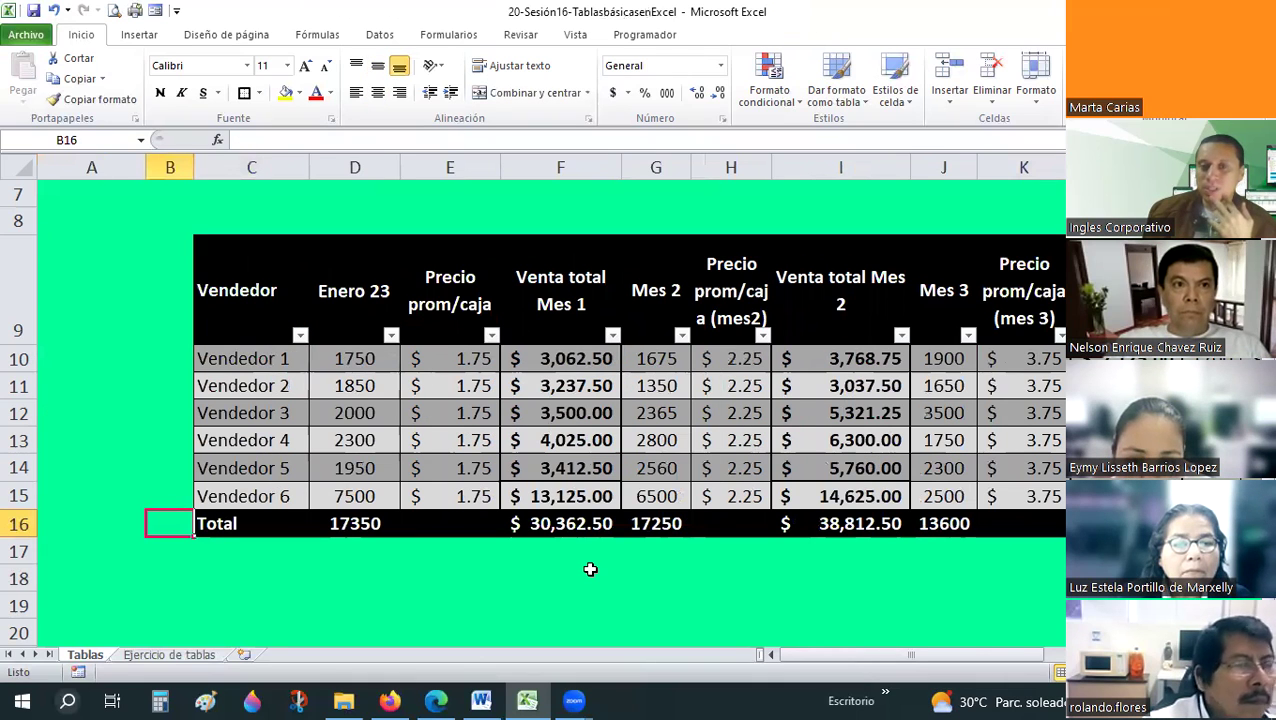
{"action": "key", "text": "Right"}
{"action": "key", "text": "Right"}
{"action": "key", "text": "Right"}
{"action": "key", "text": "Right"}
{"action": "key", "text": "Right"}
{"action": "key", "text": "Right"}
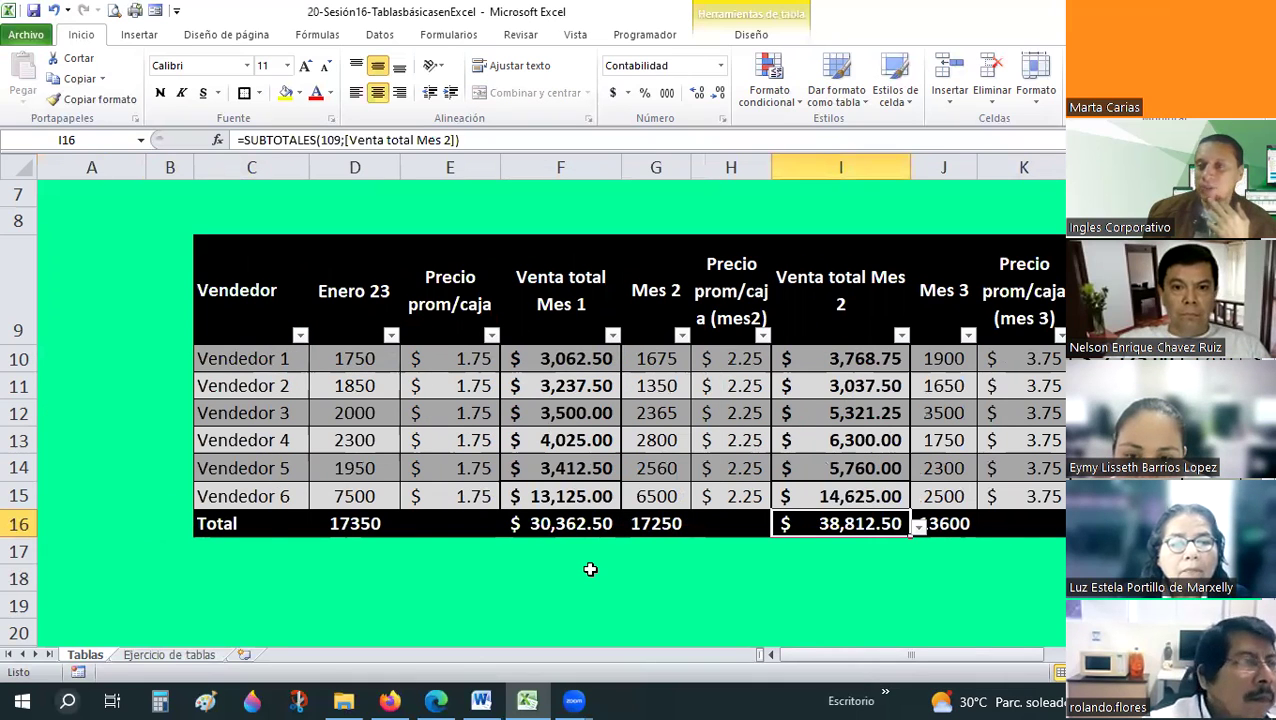
{"action": "key", "text": "Right"}
{"action": "key", "text": "Right"}
{"action": "key", "text": "Right"}
{"action": "key", "text": "Right"}
{"action": "key", "text": "Right"}
{"action": "key", "text": "Right"}
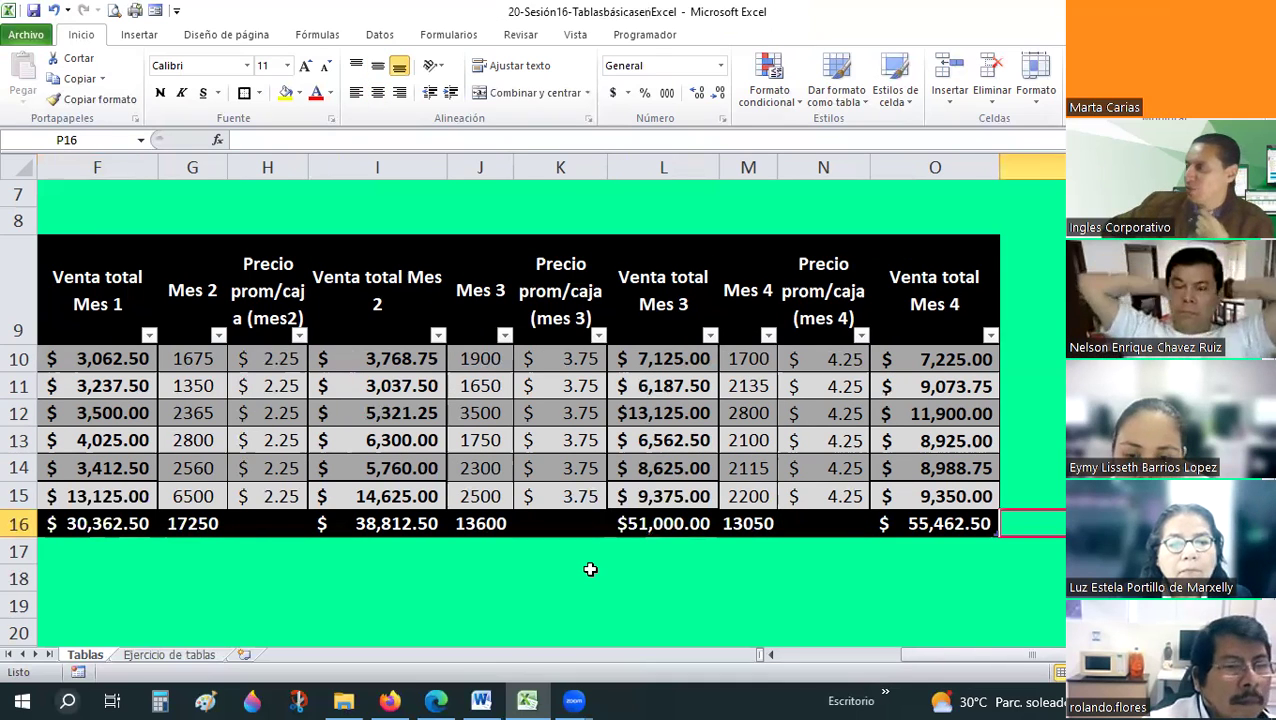
{"action": "key", "text": "Left"}
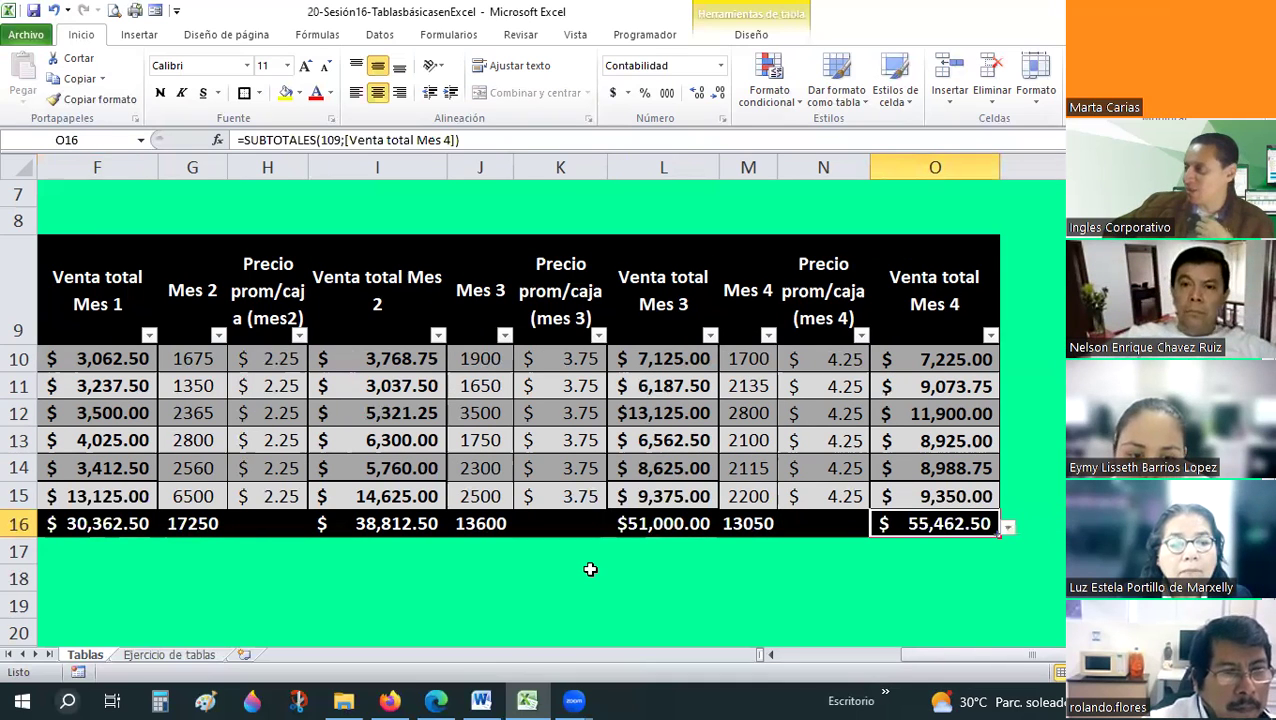
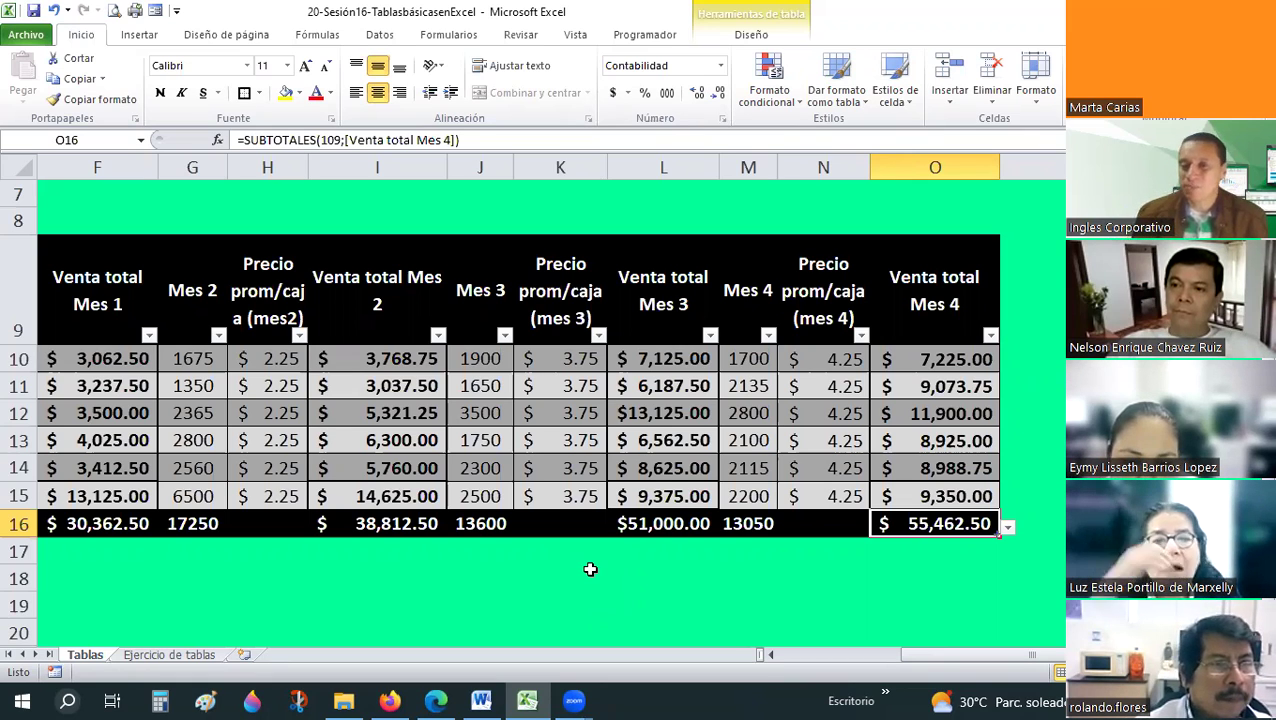
- Inspect the totals row values and the Venta total Mes 1 formula in row 14
{"action": "key", "text": "Left"}
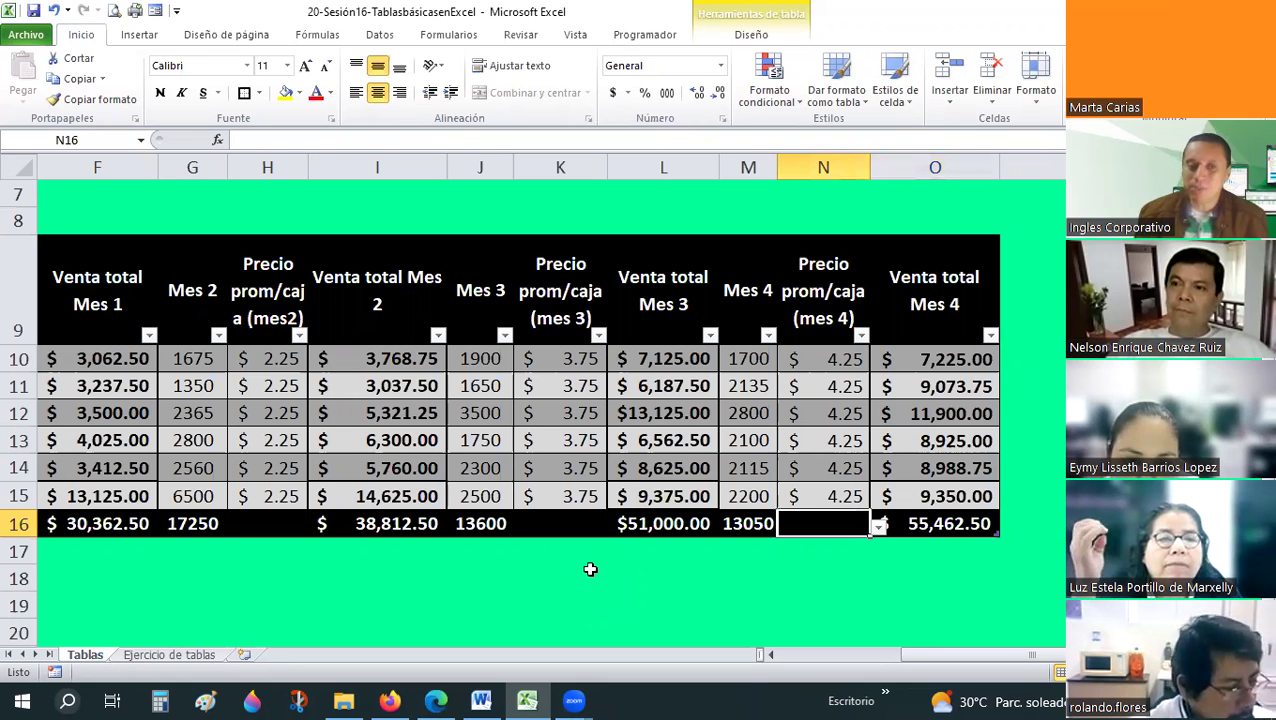
{"action": "key", "text": "Left"}
{"action": "key", "text": "Left"}
{"action": "key", "text": "Left"}
{"action": "key", "text": "Left"}
{"action": "key", "text": "Left"}
{"action": "key", "text": "Left"}
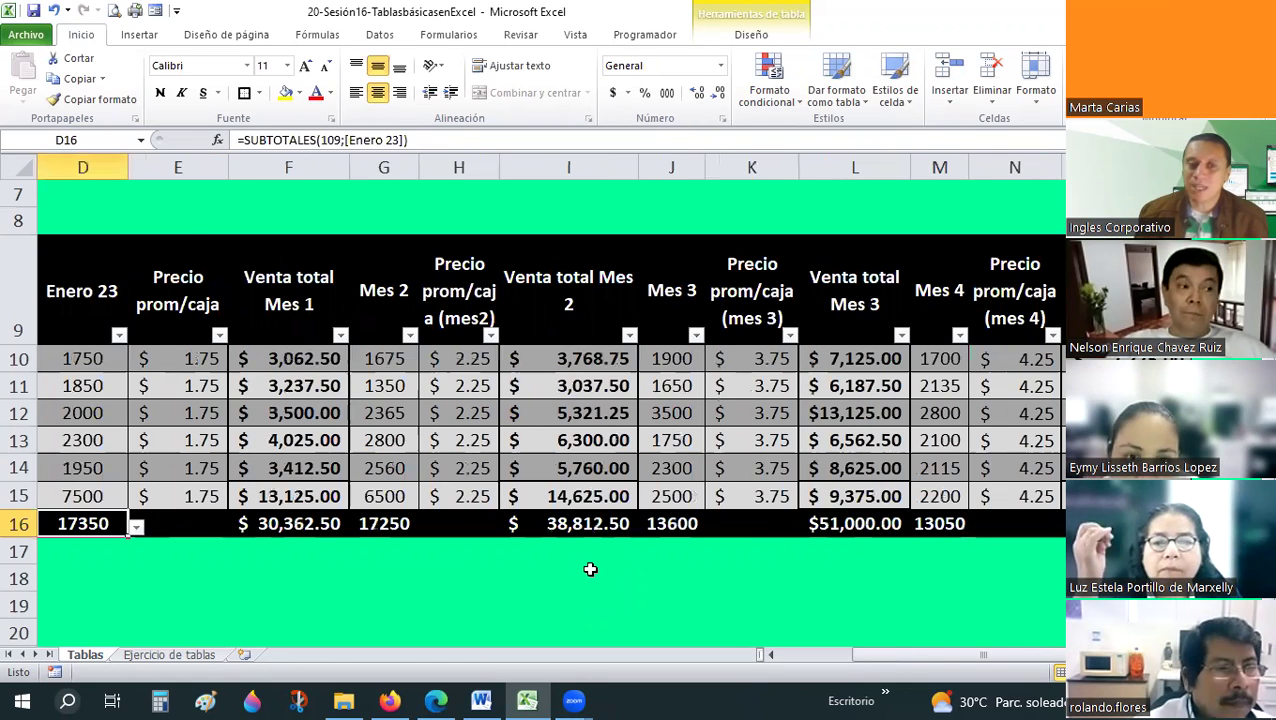
{"action": "key", "text": "Left"}
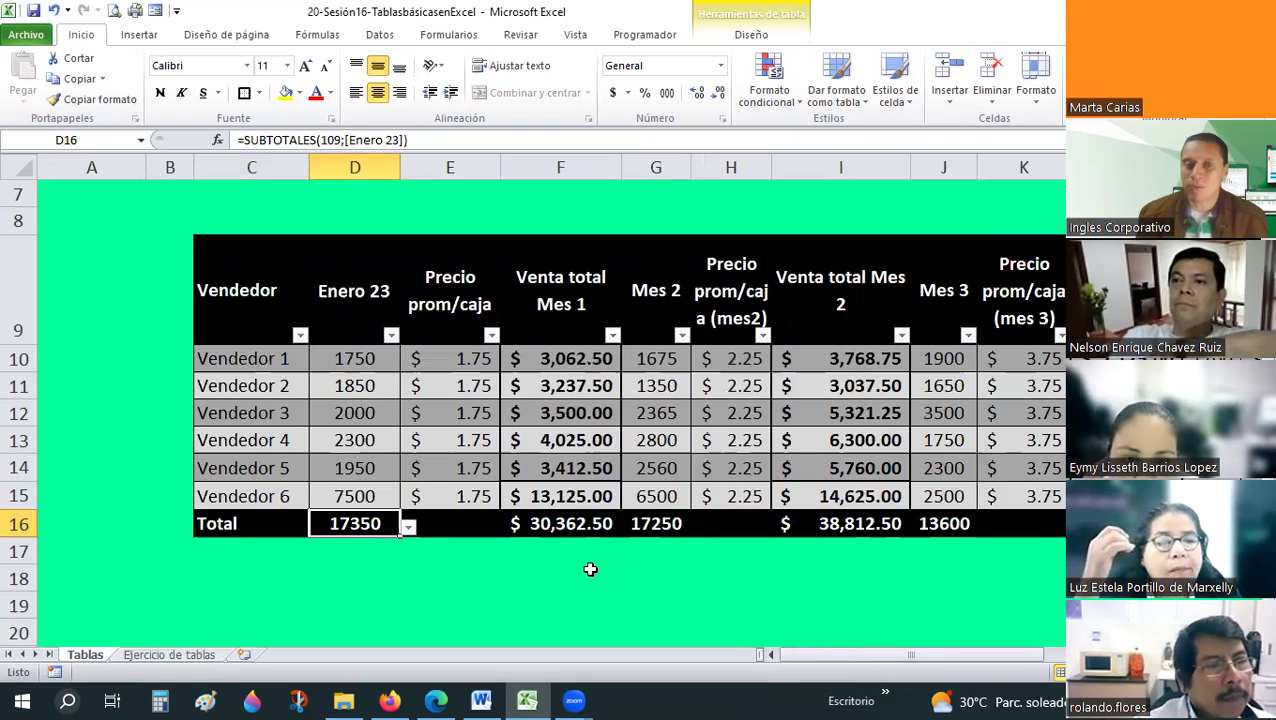
{"action": "key", "text": "Up"}
{"action": "key", "text": "Up"}
{"action": "key", "text": "Right"}
{"action": "key", "text": "Right"}
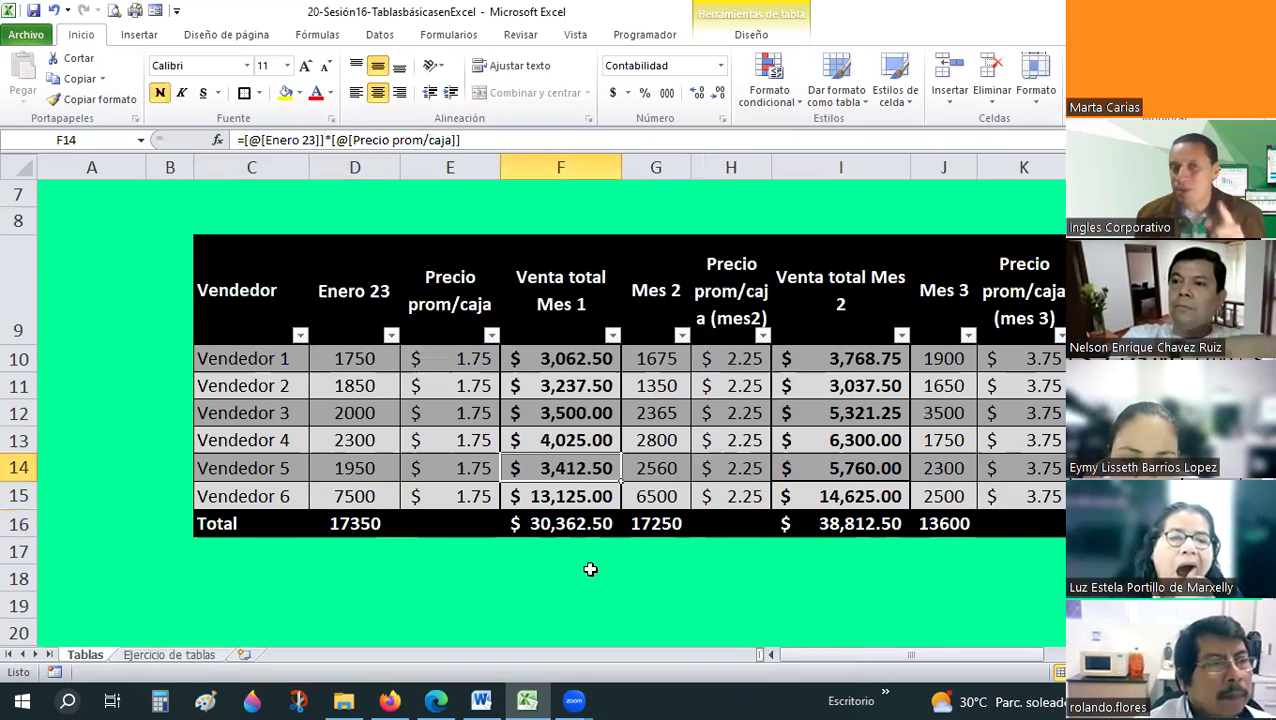
{"action": "key", "text": "Left"}
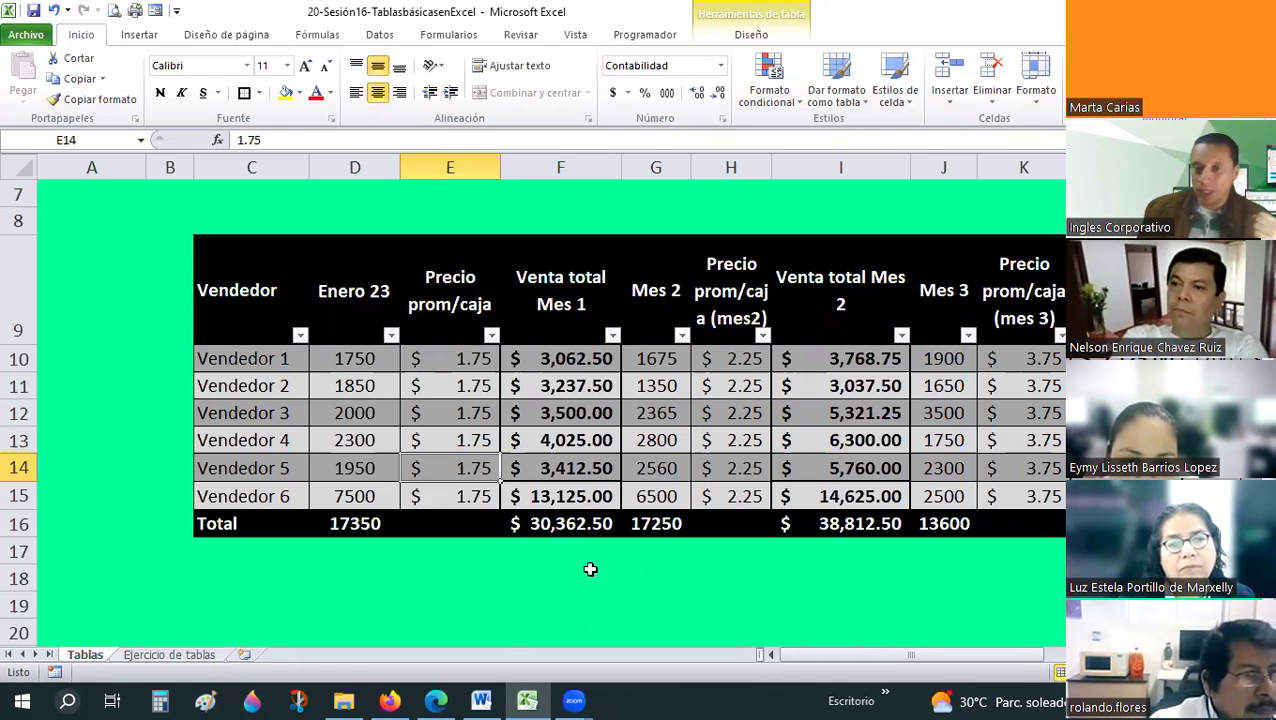
{"action": "key", "text": "Down"}
{"action": "key", "text": "Down"}
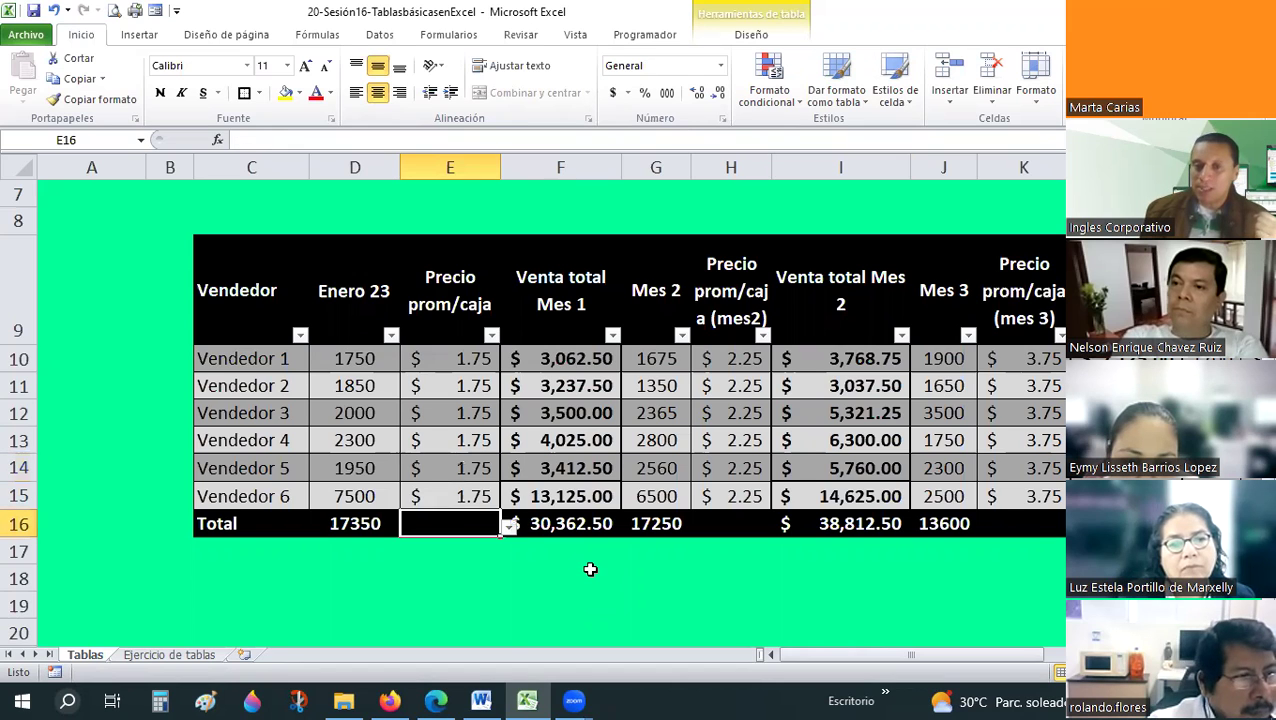
{"action": "key", "text": "Right"}
{"action": "key", "text": "Right"}
{"action": "key", "text": "Right"}
{"action": "key", "text": "Right"}
{"action": "key", "text": "Right"}
{"action": "key", "text": "Right"}
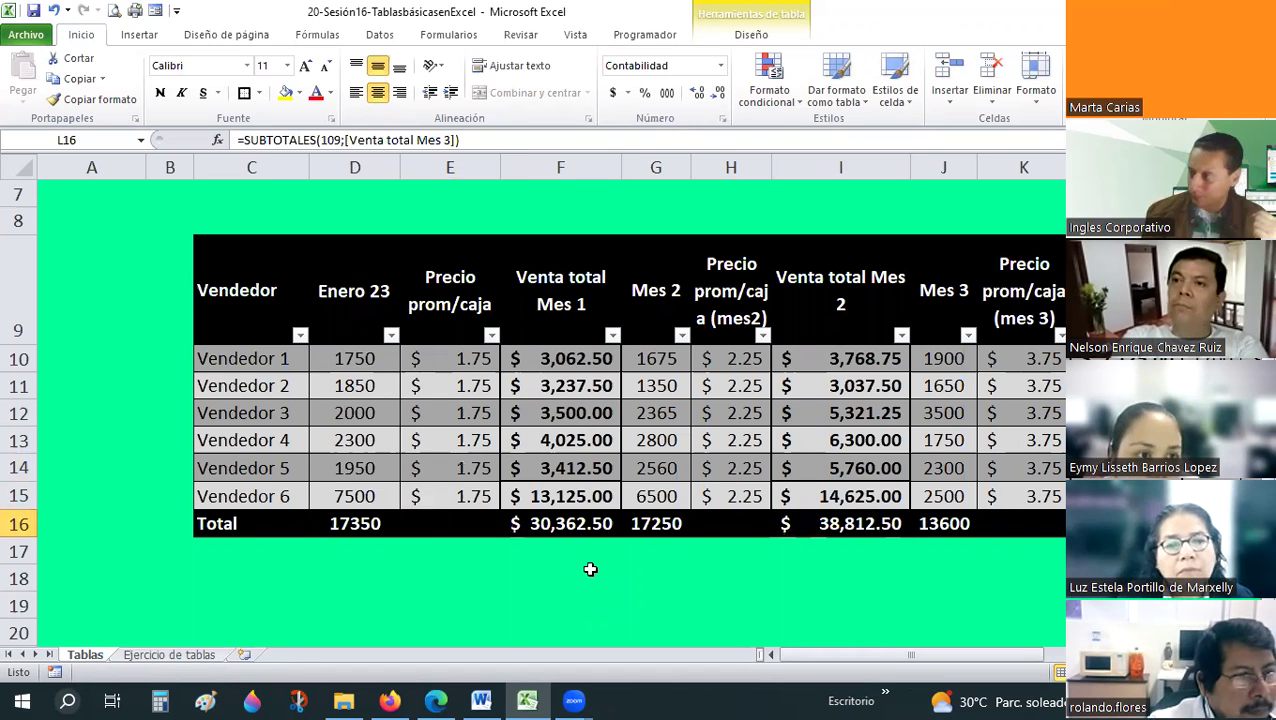
{"action": "key", "text": "Right"}
{"action": "key", "text": "Right"}
{"action": "key", "text": "Right"}
{"action": "key", "text": "Left"}
{"action": "key", "text": "Left"}
{"action": "key", "text": "Left"}
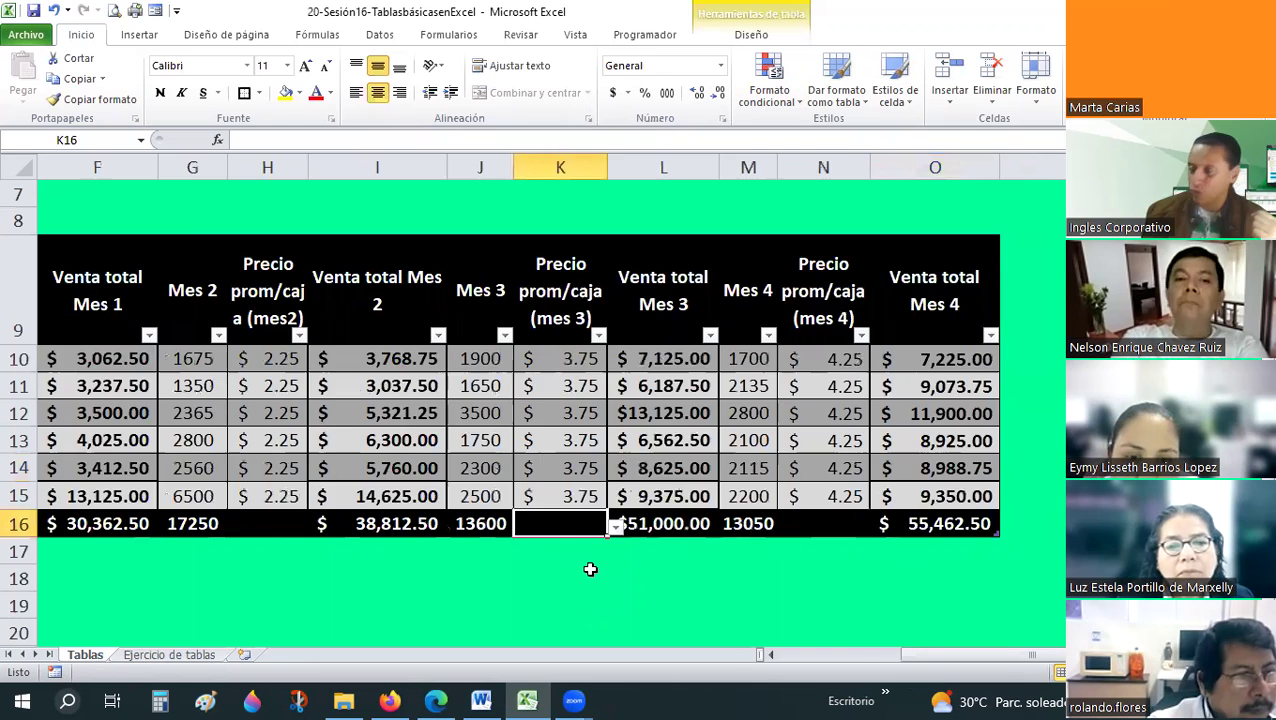
{"action": "key", "text": "Left"}
{"action": "key", "text": "Left"}
{"action": "key", "text": "Left"}
{"action": "key", "text": "Left"}
{"action": "key", "text": "Left"}
{"action": "key", "text": "Left"}
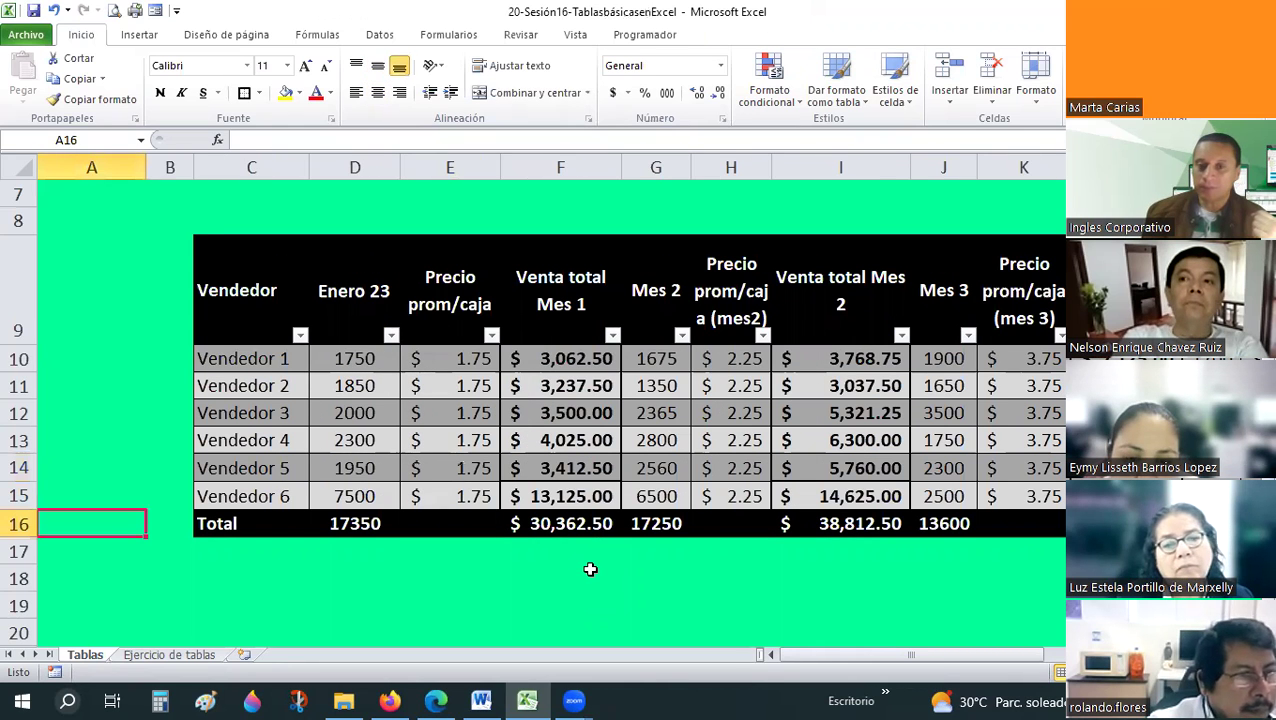
{"action": "key", "text": "Right"}
{"action": "key", "text": "Right"}
{"action": "key", "text": "Right"}
{"action": "key", "text": "Right"}
{"action": "key", "text": "Right"}
{"action": "key", "text": "Right"}
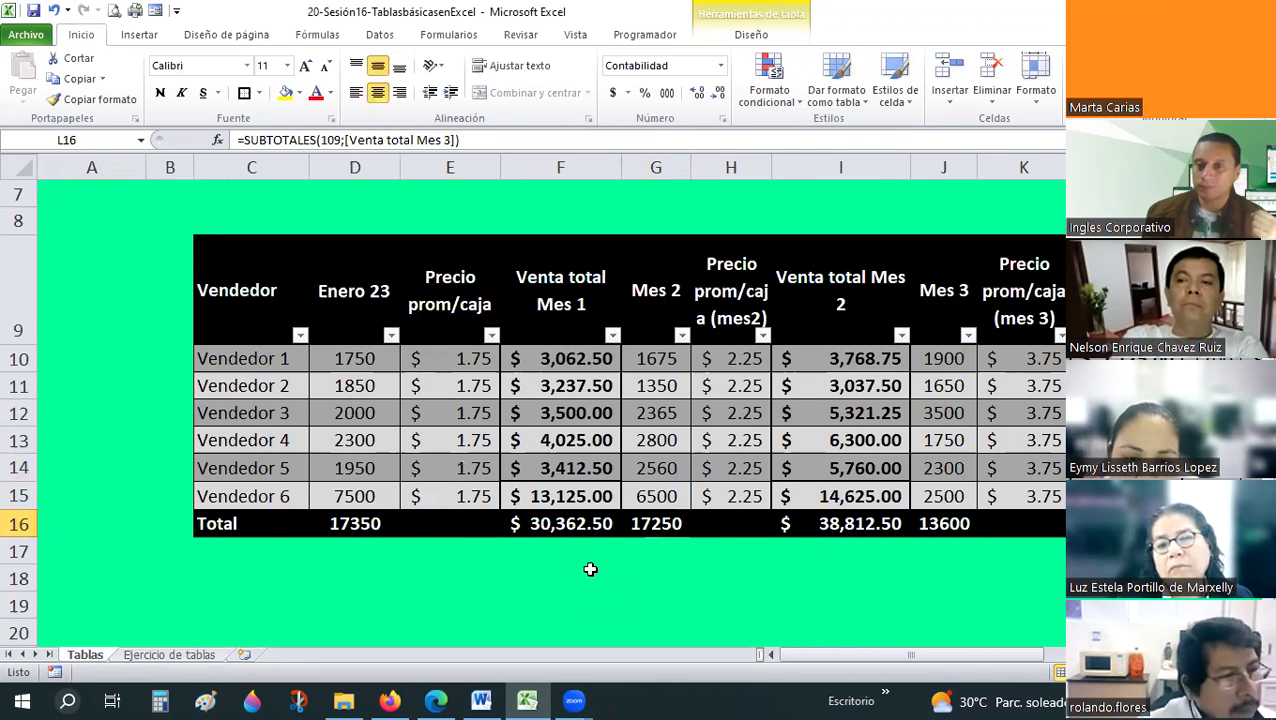
{"action": "key", "text": "Left"}
{"action": "key", "text": "Left"}
{"action": "key", "text": "Left"}
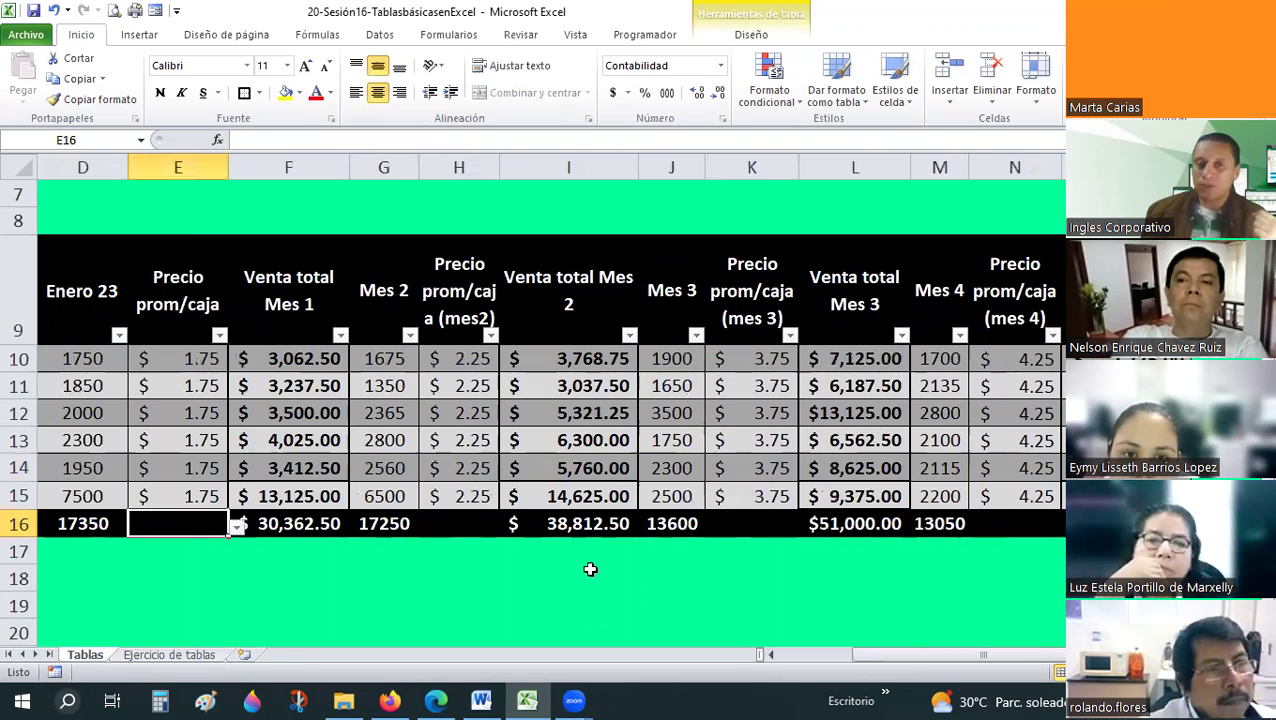
{"action": "key", "text": "Home"}
- Check the seller price cells, Venta total Mes 2 formula and Mes 1–4 subtotal formulas
{"action": "key", "text": "Up"}
{"action": "key", "text": "Right"}
{"action": "key", "text": "Right"}
{"action": "key", "text": "Right"}
{"action": "key", "text": "Up"}
{"action": "key", "text": "Up"}
{"action": "key", "text": "Up"}
{"action": "key", "text": "Right"}
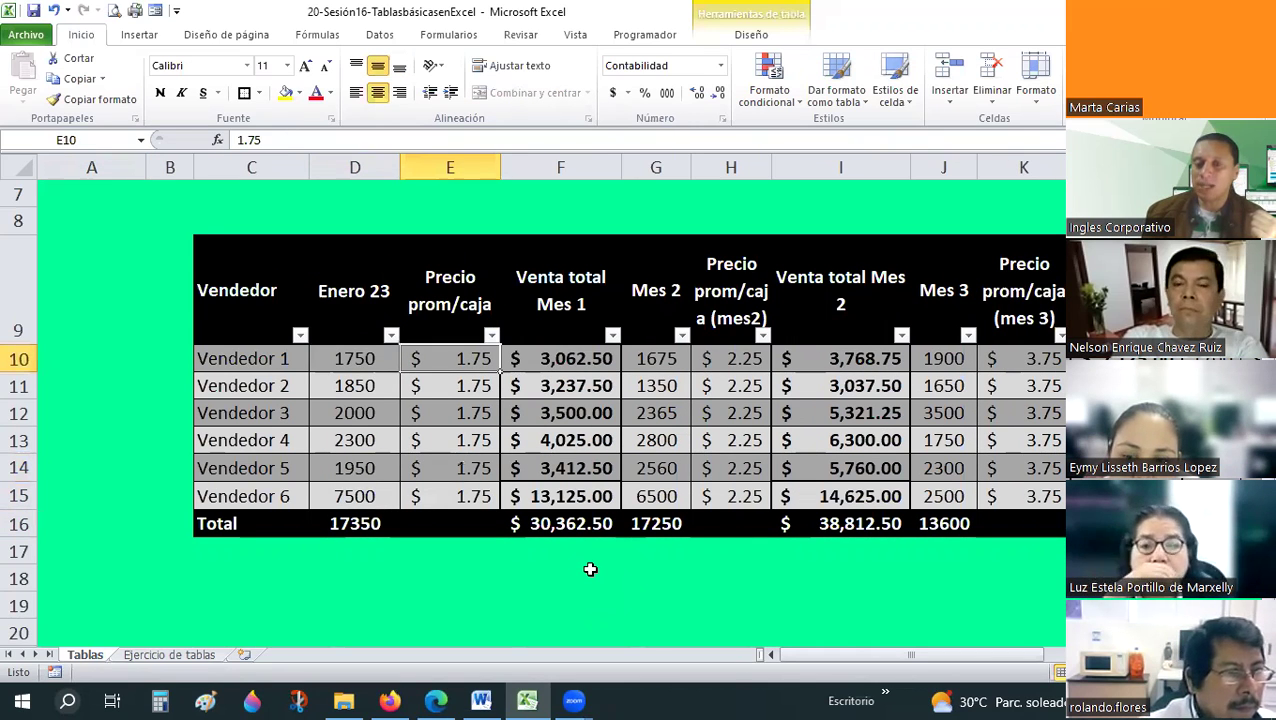
{"action": "key", "text": "Down"}
{"action": "key", "text": "Down"}
{"action": "key", "text": "Down"}
{"action": "key", "text": "Down"}
{"action": "key", "text": "Right"}
{"action": "key", "text": "Right"}
{"action": "key", "text": "Right"}
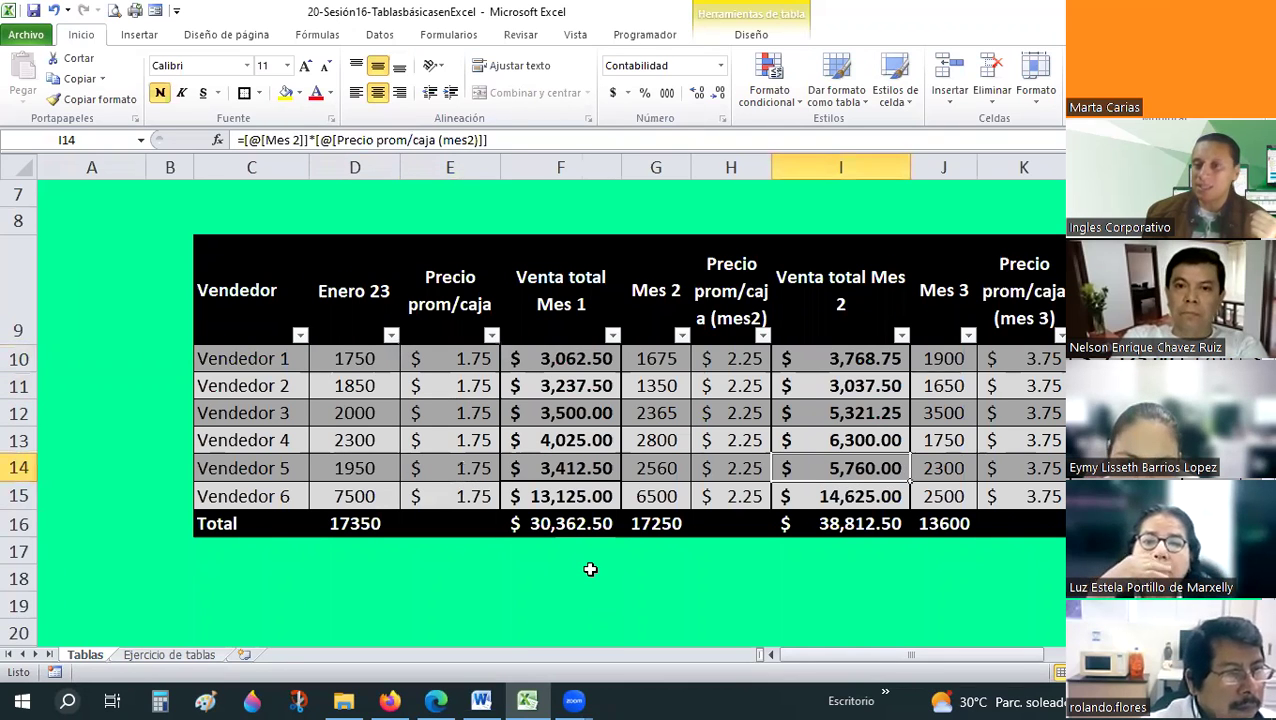
{"action": "key", "text": "Right"}
{"action": "key", "text": "Right"}
{"action": "key", "text": "Right"}
{"action": "key", "text": "Right"}
{"action": "key", "text": "Right"}
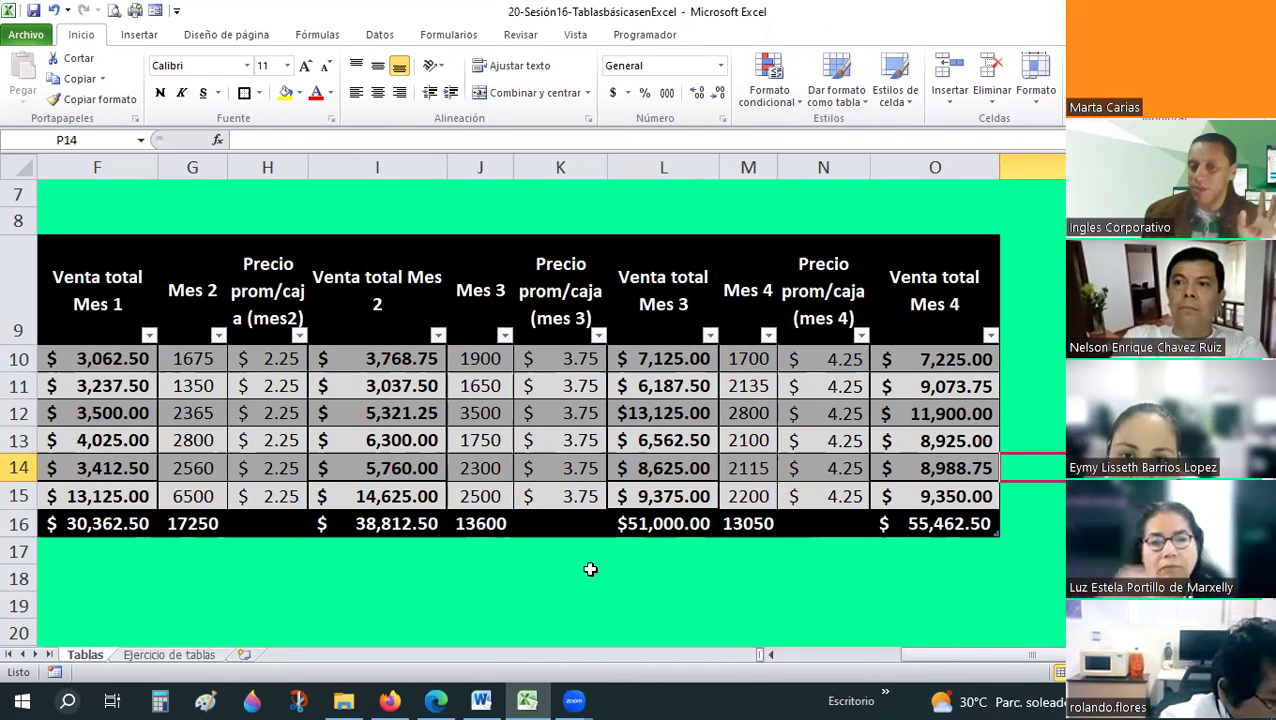
{"action": "key", "text": "Left"}
{"action": "key", "text": "Left"}
{"action": "key", "text": "Down"}
{"action": "key", "text": "Down"}
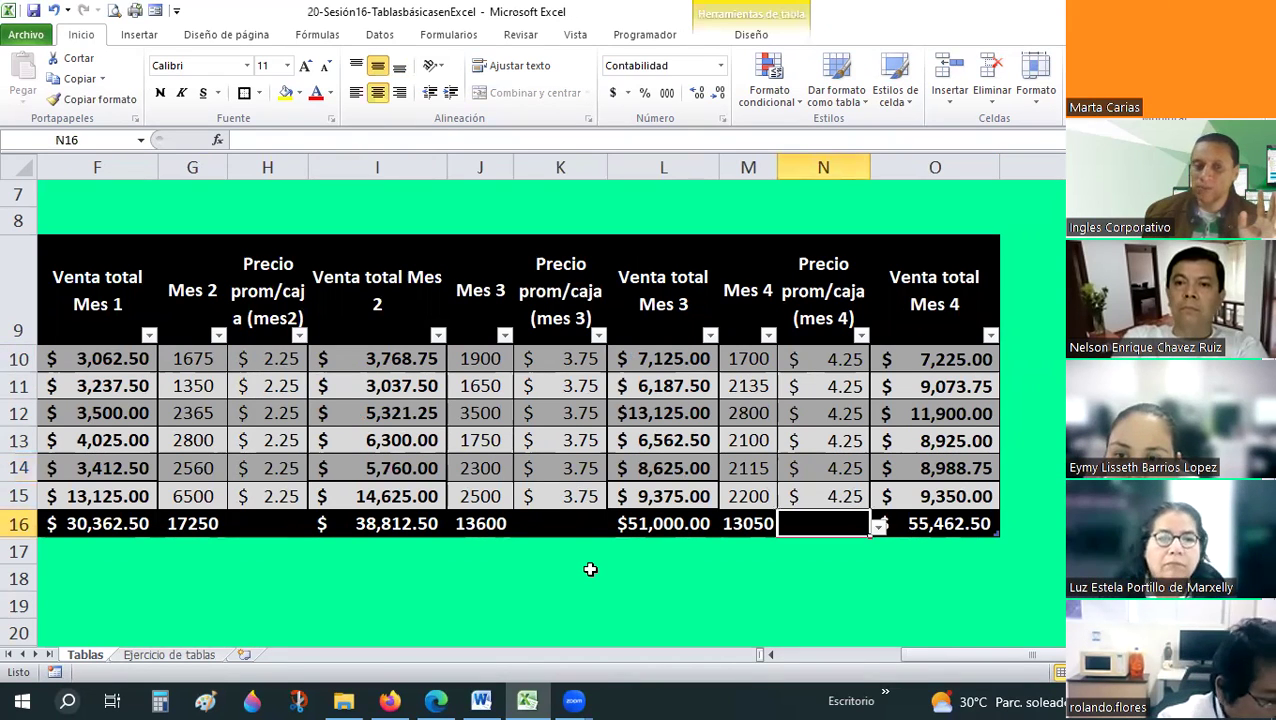
{"action": "key", "text": "Left"}
{"action": "key", "text": "Left"}
{"action": "key", "text": "Left"}
{"action": "key", "text": "Left"}
{"action": "key", "text": "Left"}
{"action": "key", "text": "Left"}
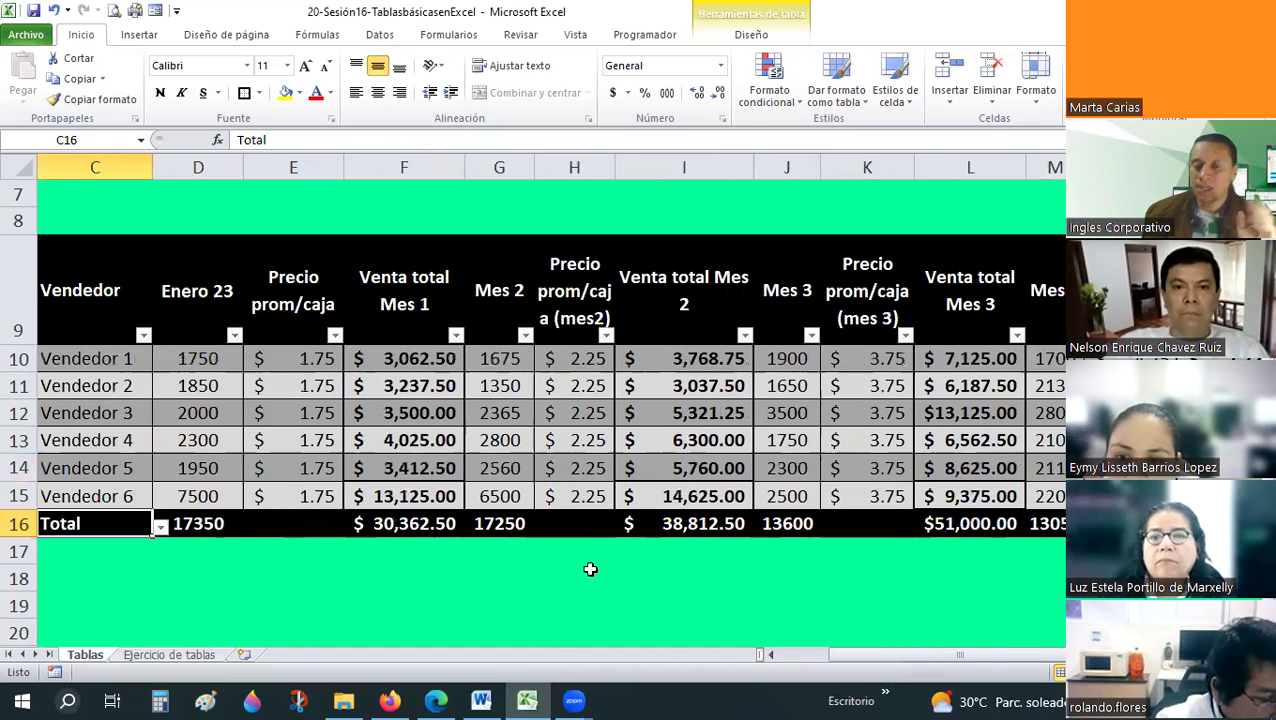
{"action": "key", "text": "Right"}
{"action": "key", "text": "Right"}
{"action": "key", "text": "Right"}
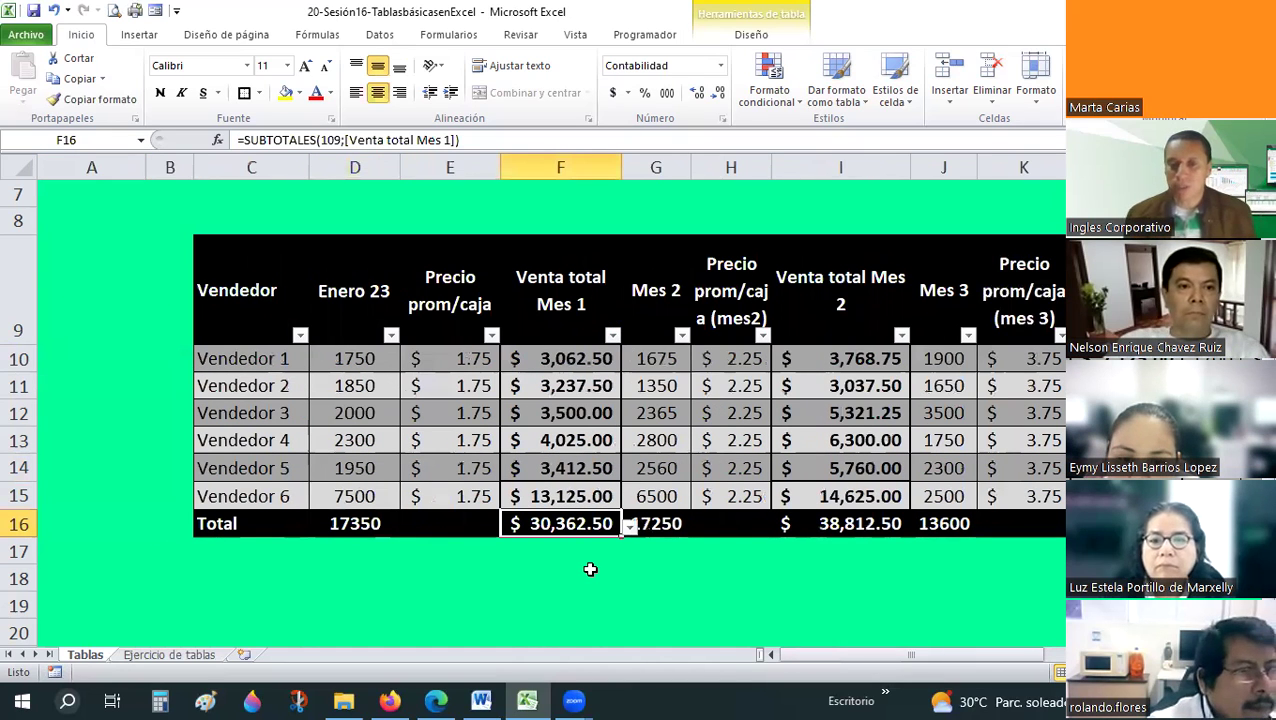
{"action": "key", "text": "Right"}
{"action": "key", "text": "Right"}
{"action": "key", "text": "Right"}
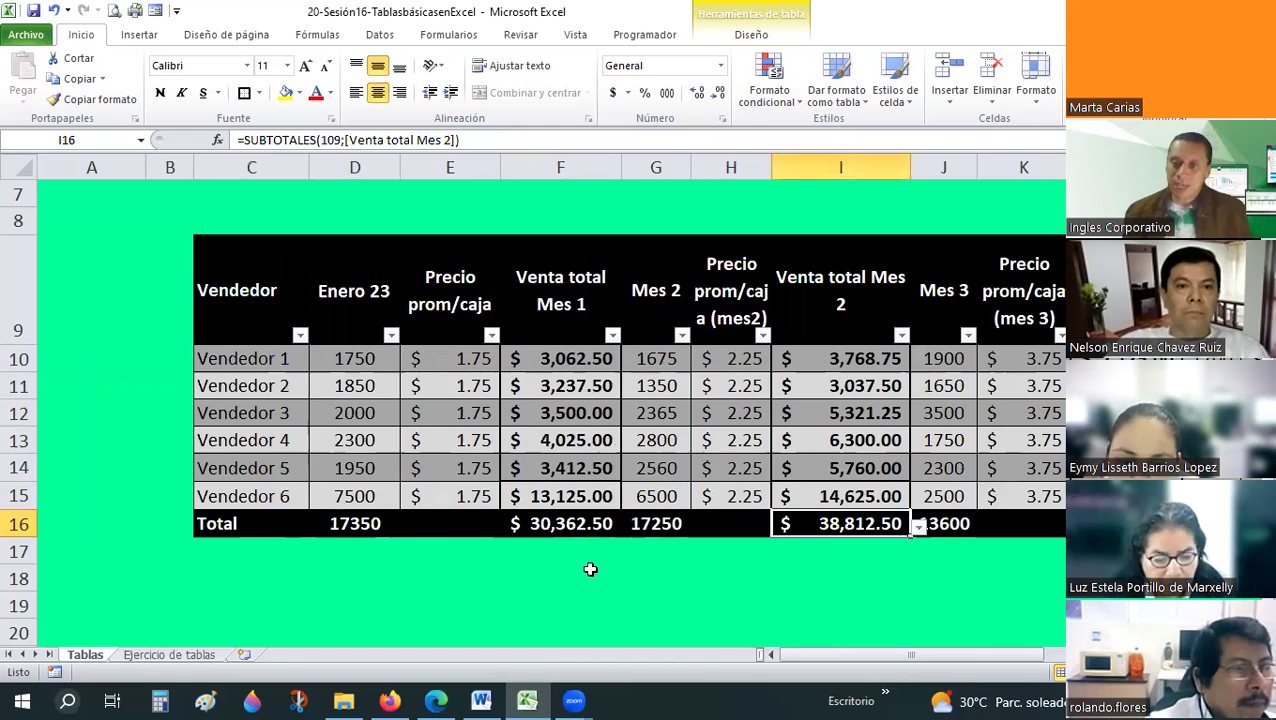
{"action": "key", "text": "Right"}
{"action": "key", "text": "Right"}
{"action": "key", "text": "Right"}
{"action": "key", "text": "Right"}
{"action": "key", "text": "Right"}
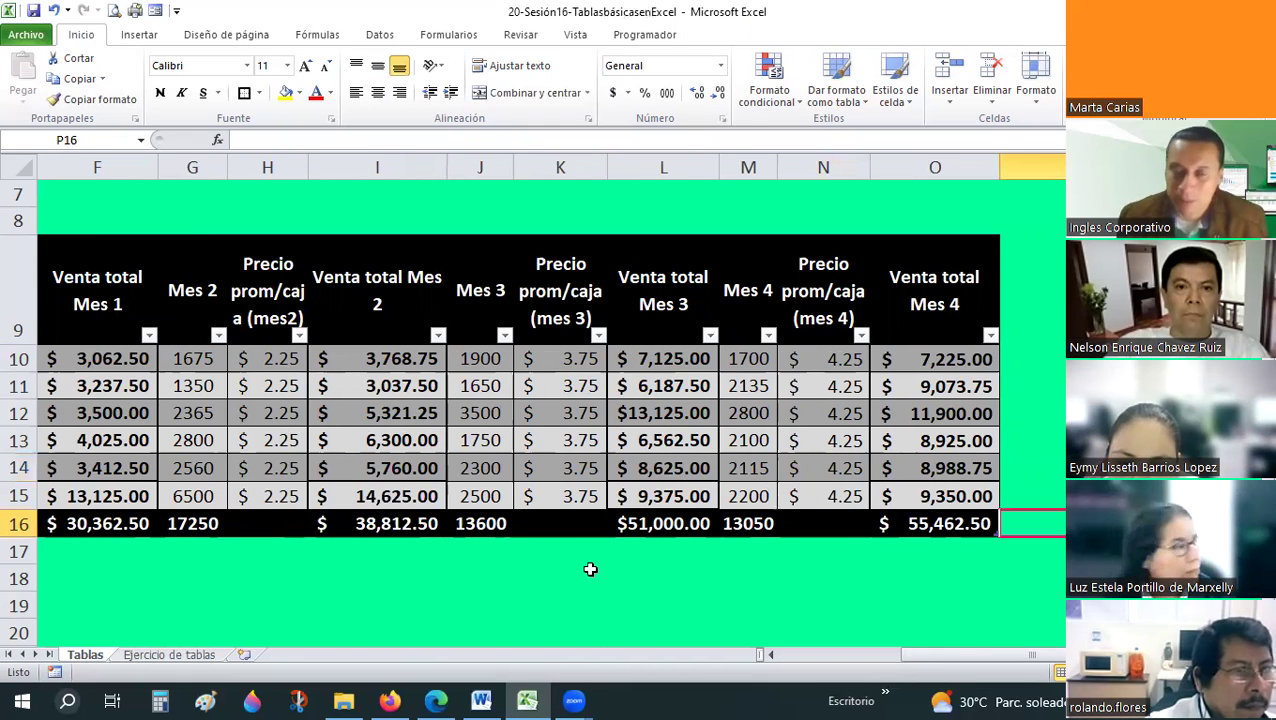
{"action": "key", "text": "Left"}
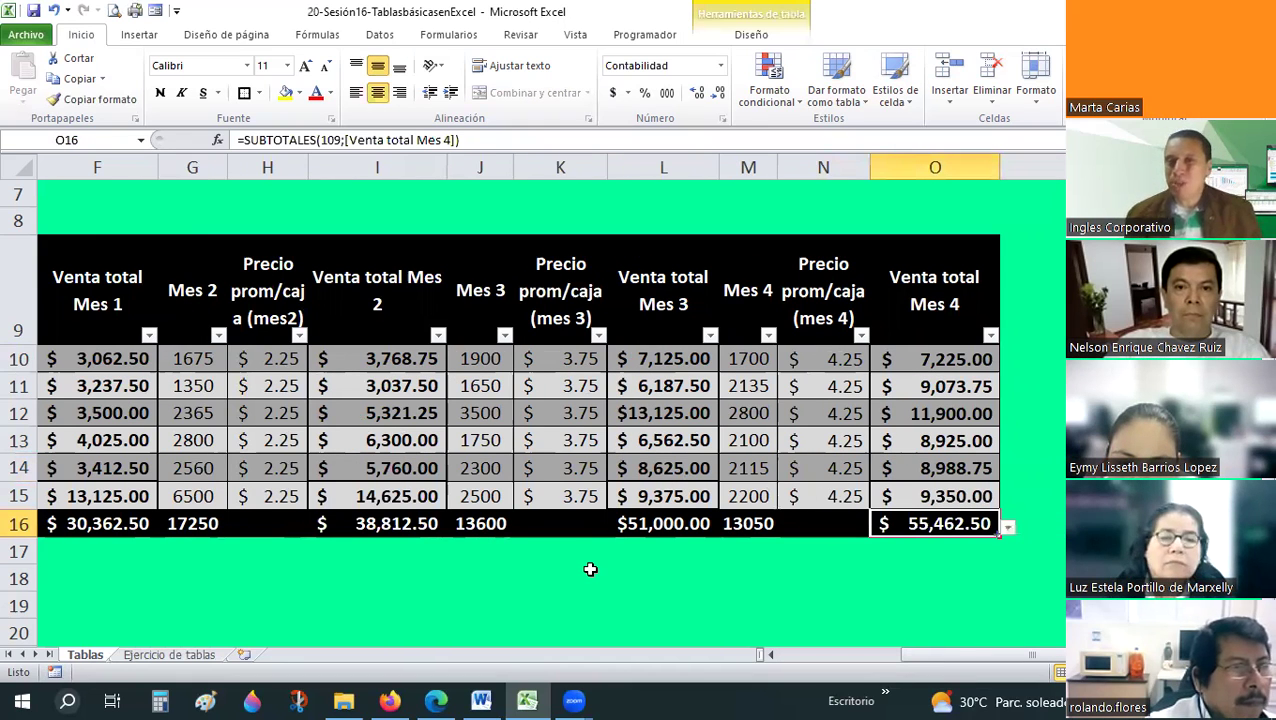
- From the table Diseño tab, start Resumir con tabla dinámica for TABLAVENTAS
{"action": "left_click", "coordinate": [752, 35]}
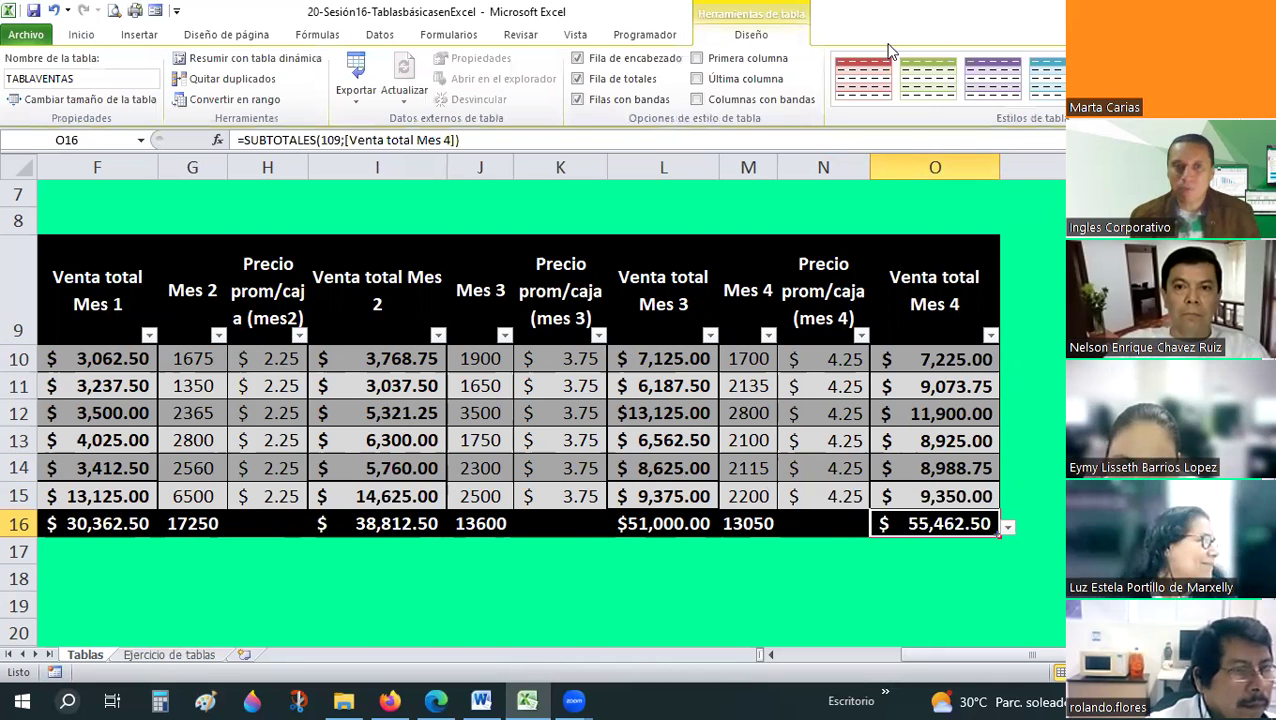
{"action": "left_click", "coordinate": [358, 95]}
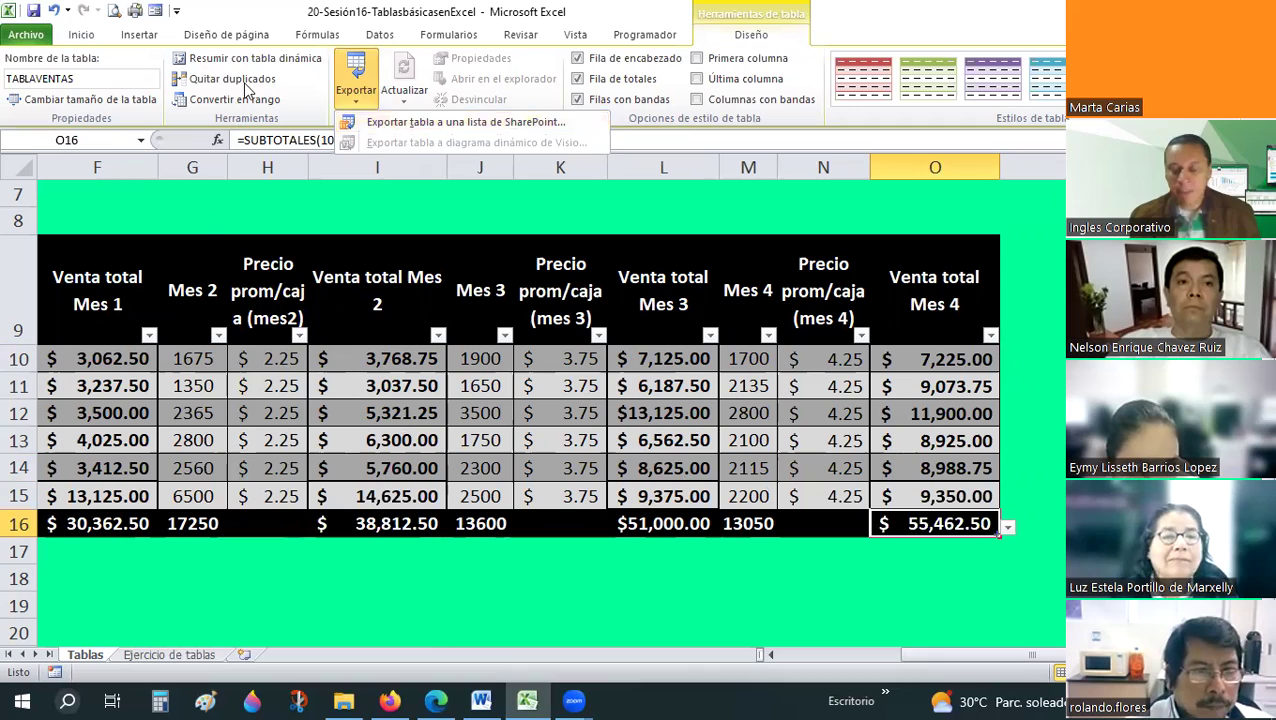
{"action": "left_click", "coordinate": [245, 87]}
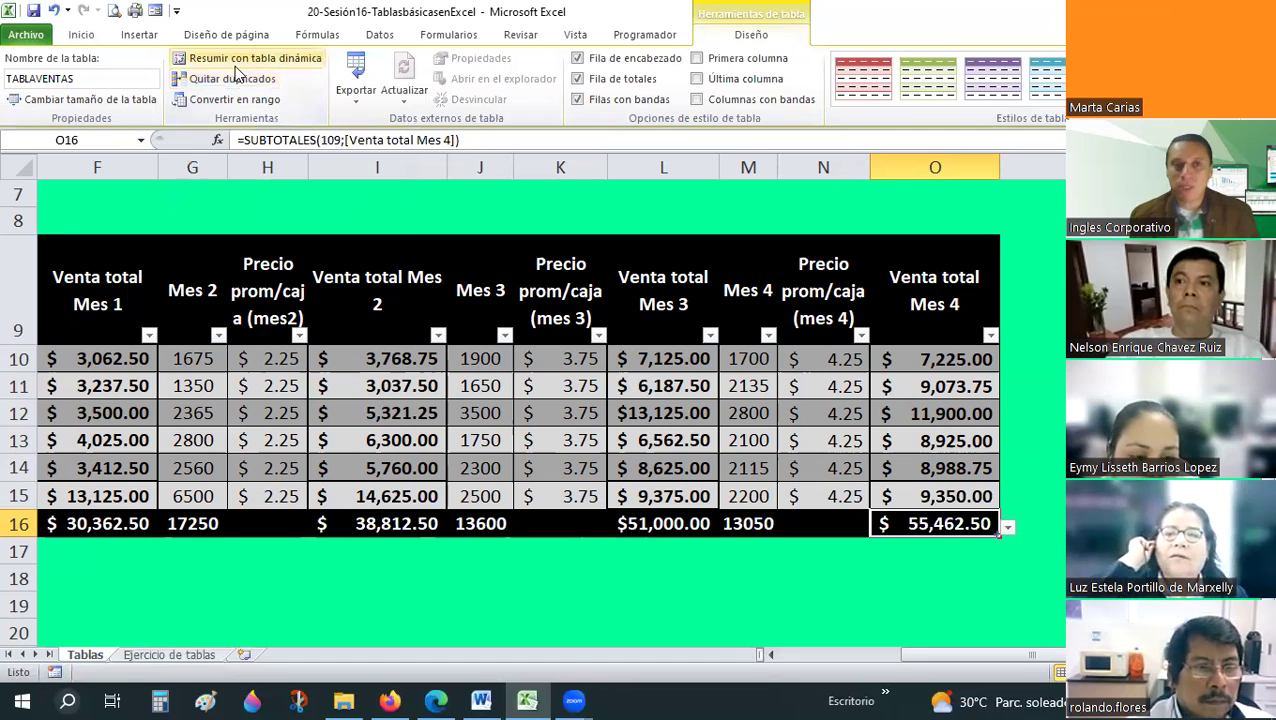
{"action": "left_click", "coordinate": [240, 60]}
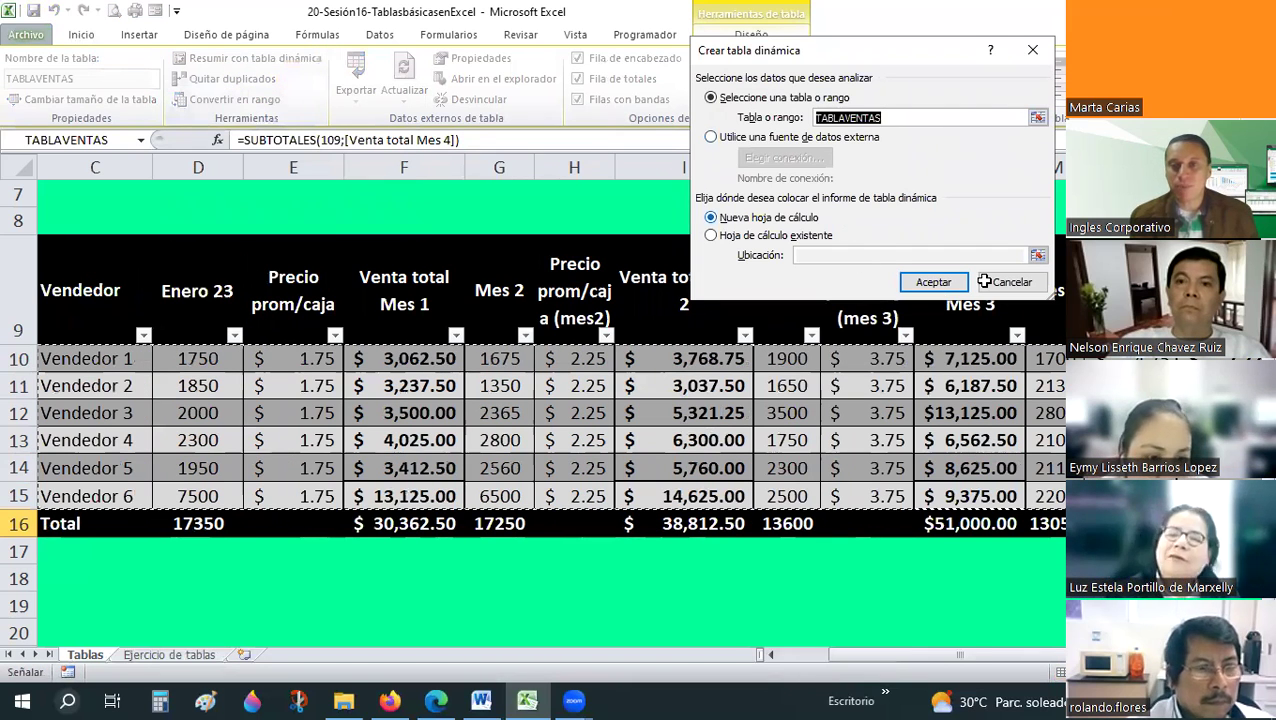
- Cancel the first pivot attempt and insert a new blank worksheet, Hoja1
{"action": "key", "text": "Escape"}
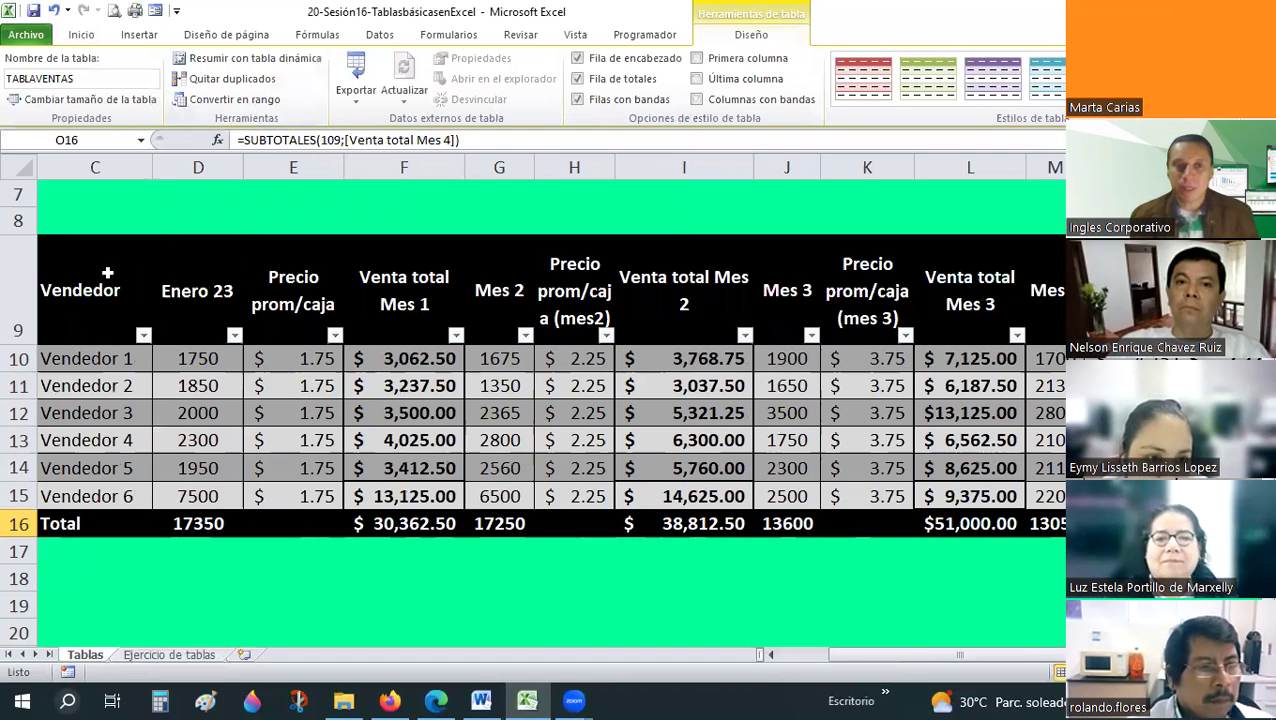
{"action": "left_click", "coordinate": [105, 278]}
{"action": "left_click", "coordinate": [238, 62]}
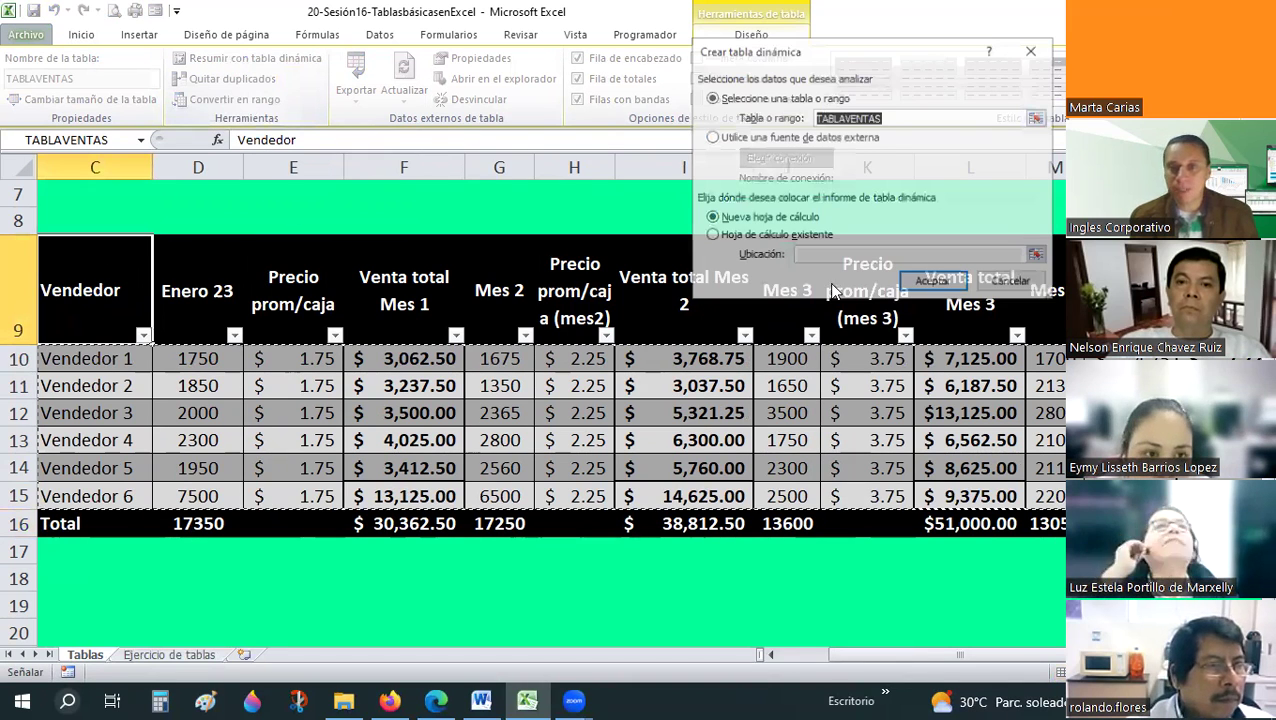
{"action": "key", "text": "alt+x"}
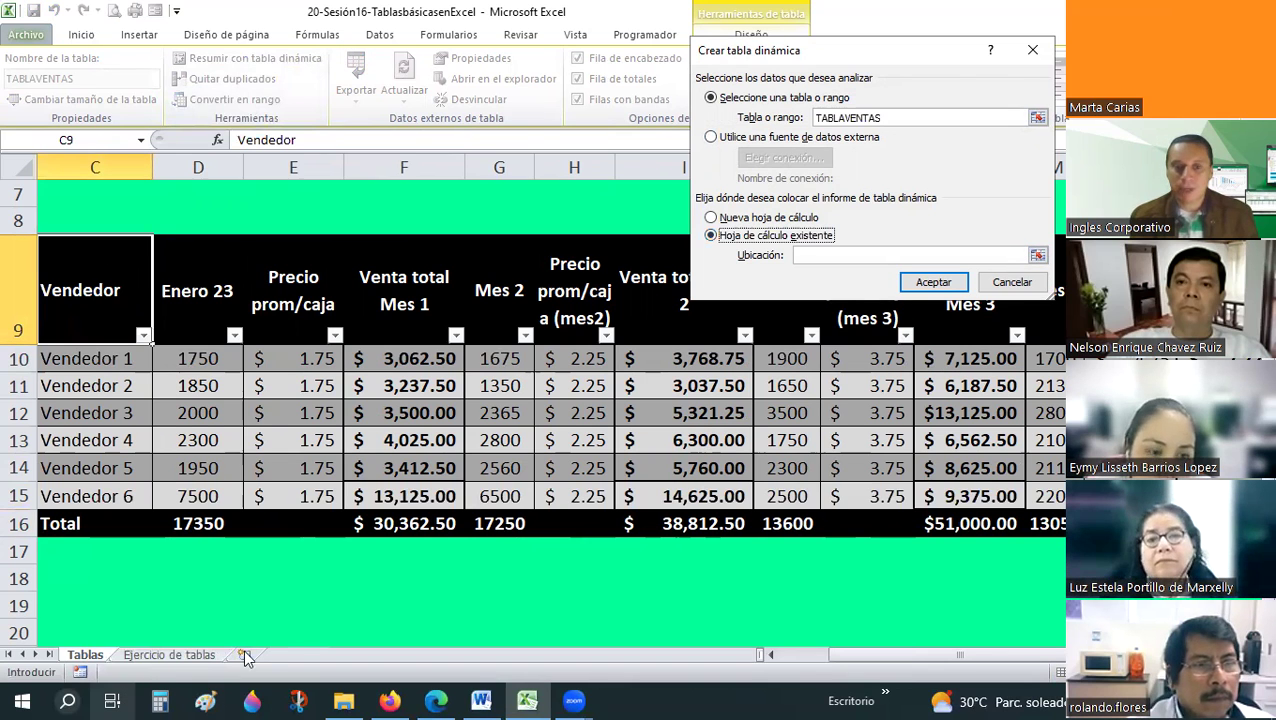
{"action": "key", "text": "Escape"}
{"action": "key", "text": "shift+F11"}
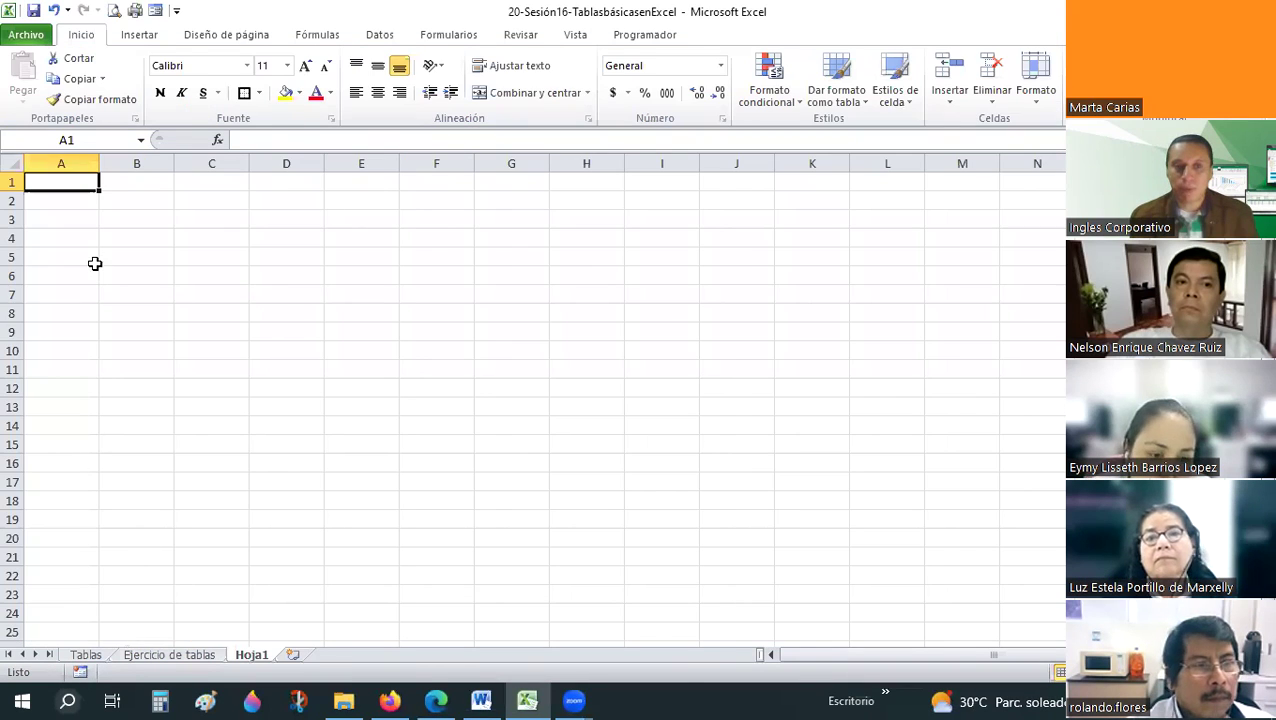
{"action": "key", "text": "ctrl+Page_Up"}
{"action": "key", "text": "ctrl+Page_Up"}
- Place the TABLAVENTAS pivot table on the existing sheet at Hoja1!B4
{"action": "left_click", "coordinate": [213, 60]}
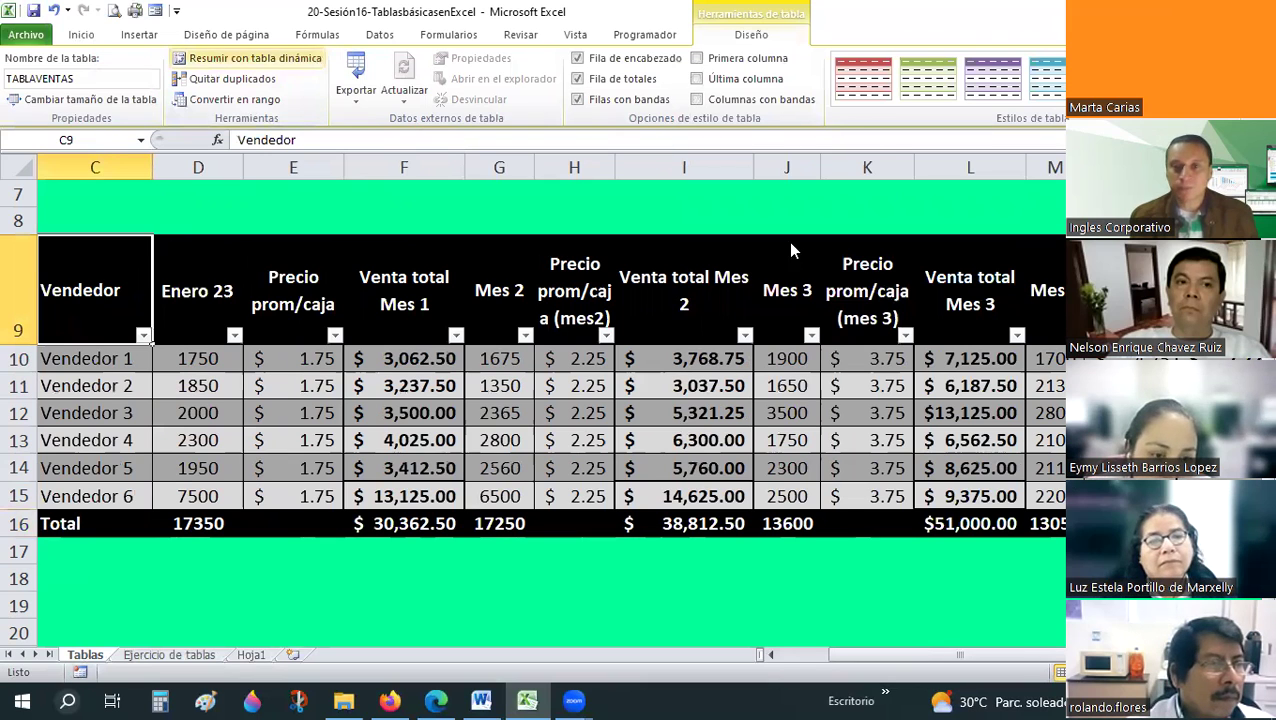
{"action": "left_click", "coordinate": [1035, 256]}
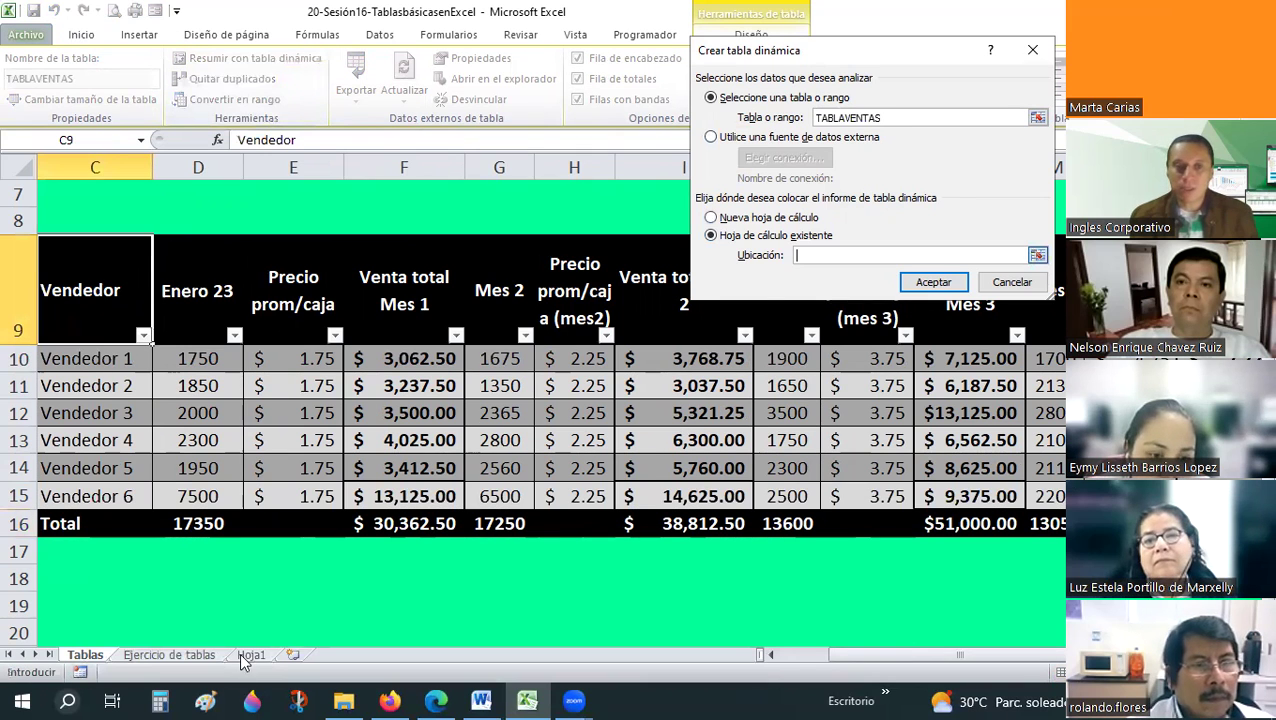
{"action": "left_click", "coordinate": [150, 283]}
{"action": "key", "text": "ctrl+Page_Down"}
{"action": "key", "text": "ctrl+Page_Down"}
{"action": "left_click", "coordinate": [130, 245]}
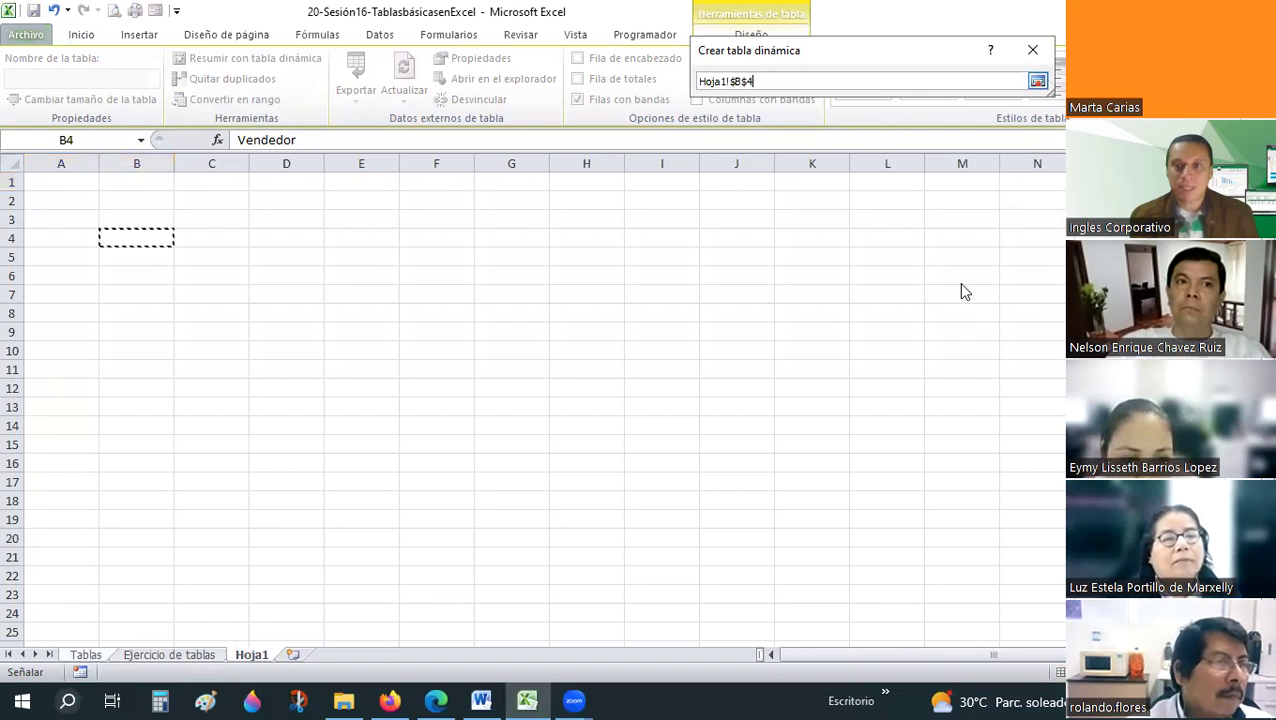
{"action": "key", "text": "Return"}
{"action": "key", "text": "Return"}
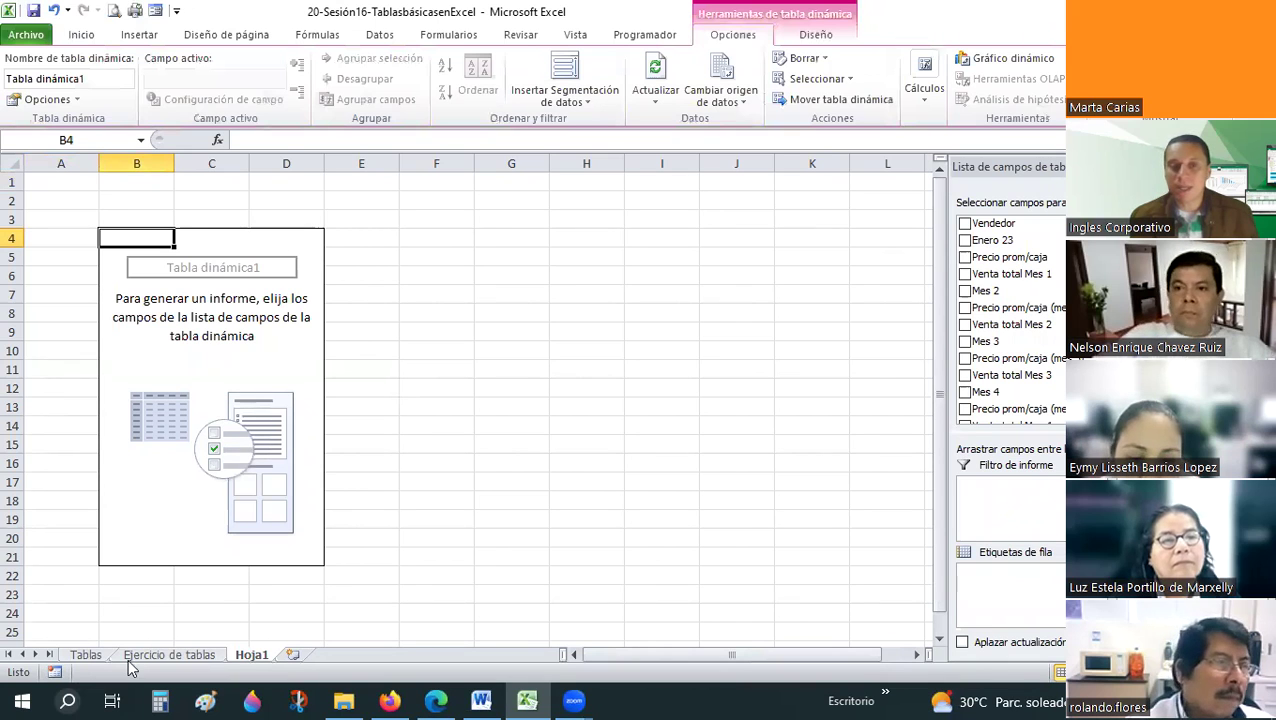
- Add Vendedor as pivot row labels and the sum of Enero 23 as a value
{"action": "left_click", "coordinate": [83, 655]}
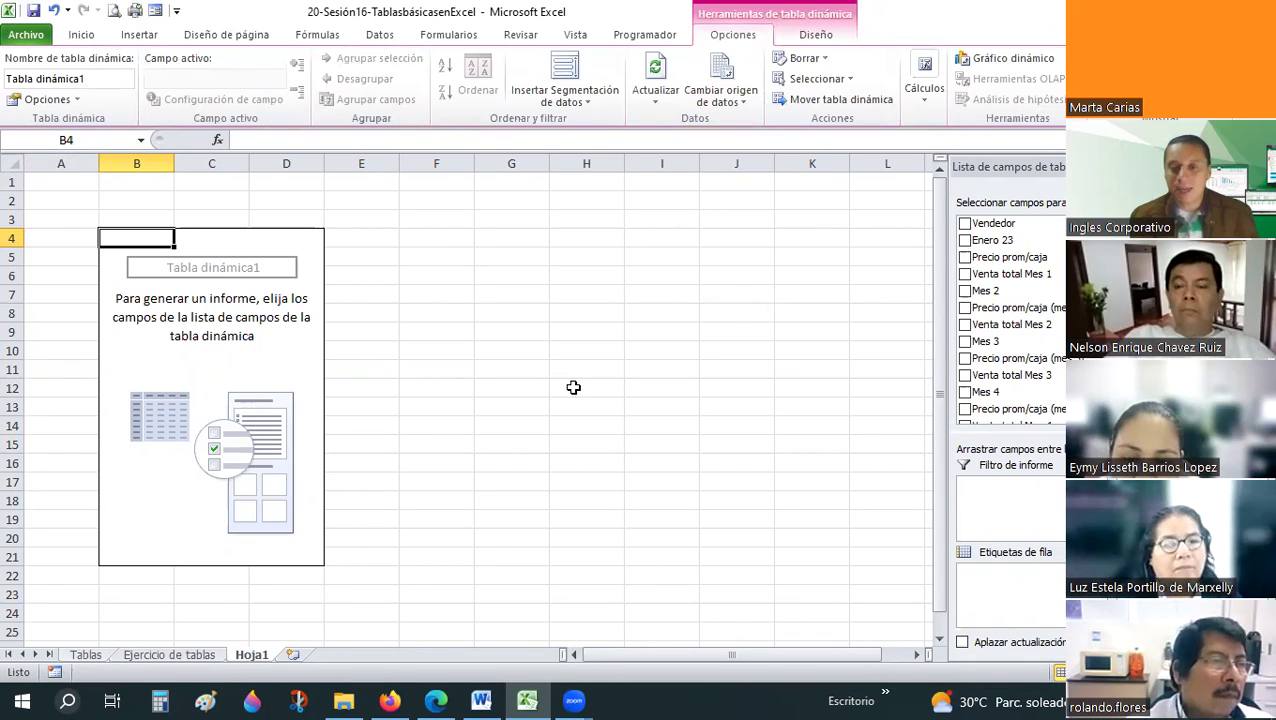
{"action": "left_click", "coordinate": [251, 654]}
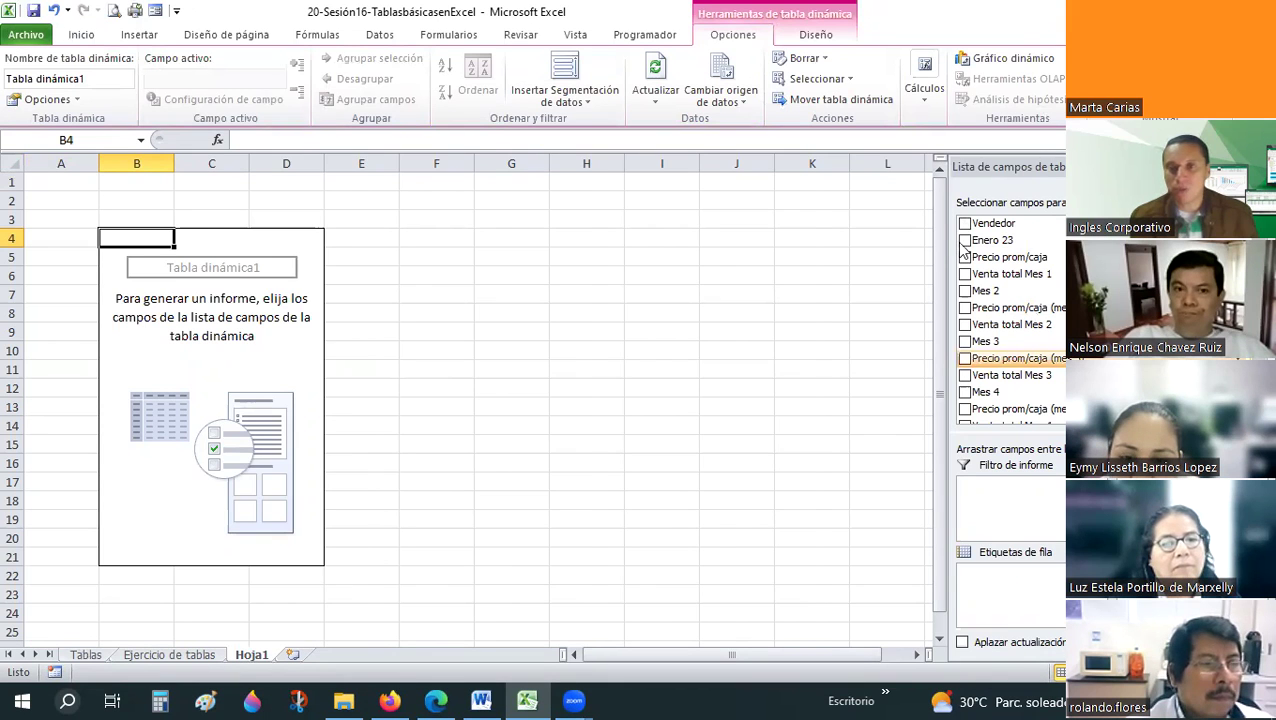
{"action": "left_click", "coordinate": [964, 223]}
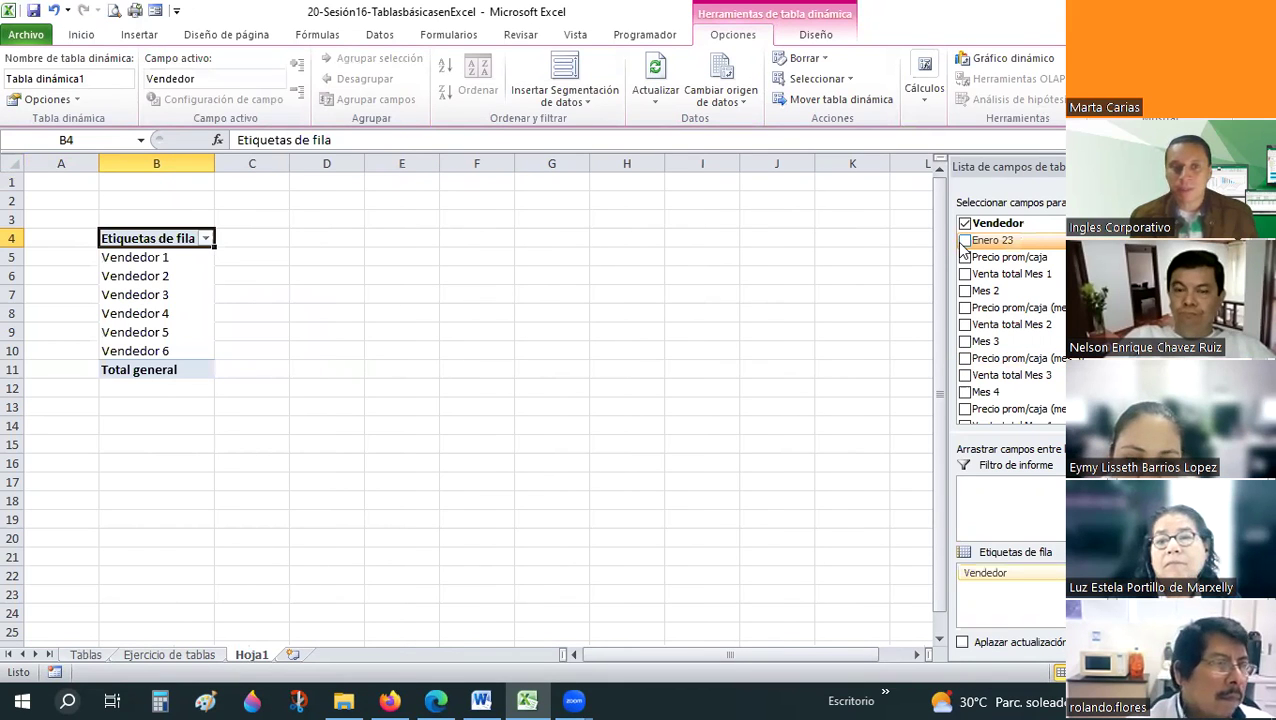
{"action": "left_click", "coordinate": [964, 241]}
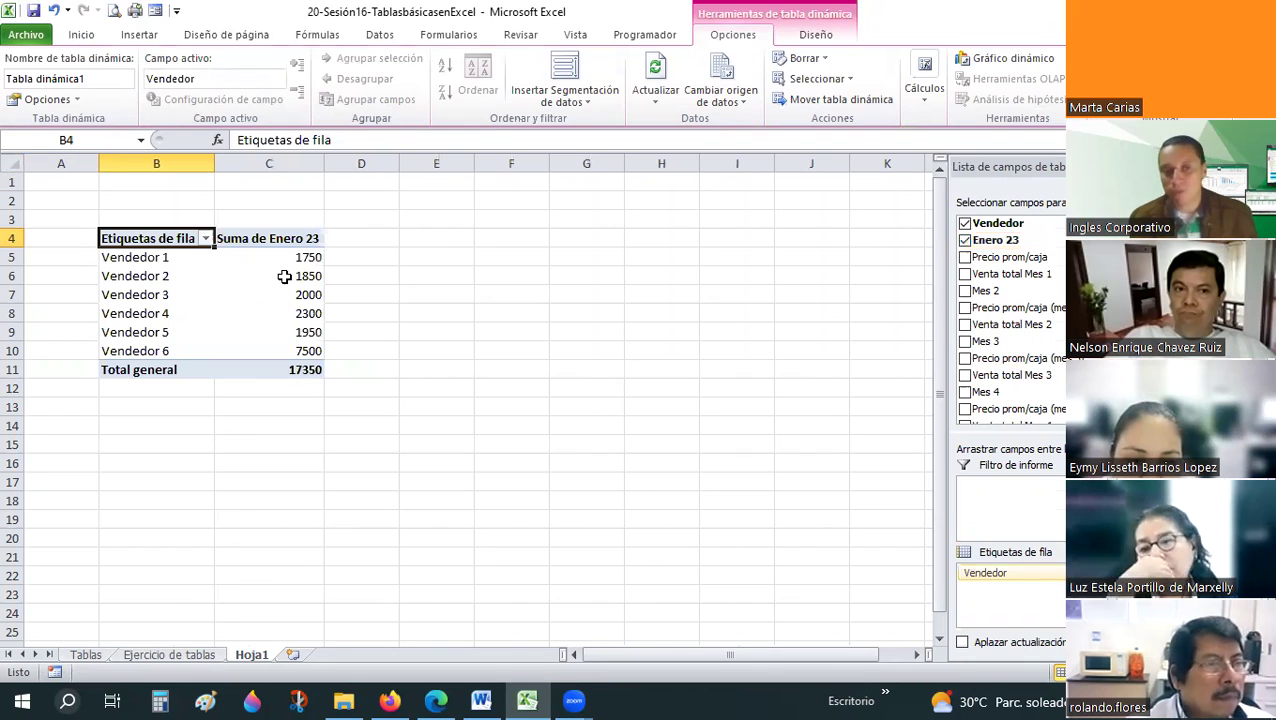
{"action": "key", "text": "Right"}
{"action": "key", "text": "Right"}
{"action": "key", "text": "Right"}
{"action": "key", "text": "Down"}
{"action": "key", "text": "Down"}
{"action": "key", "text": "Down"}
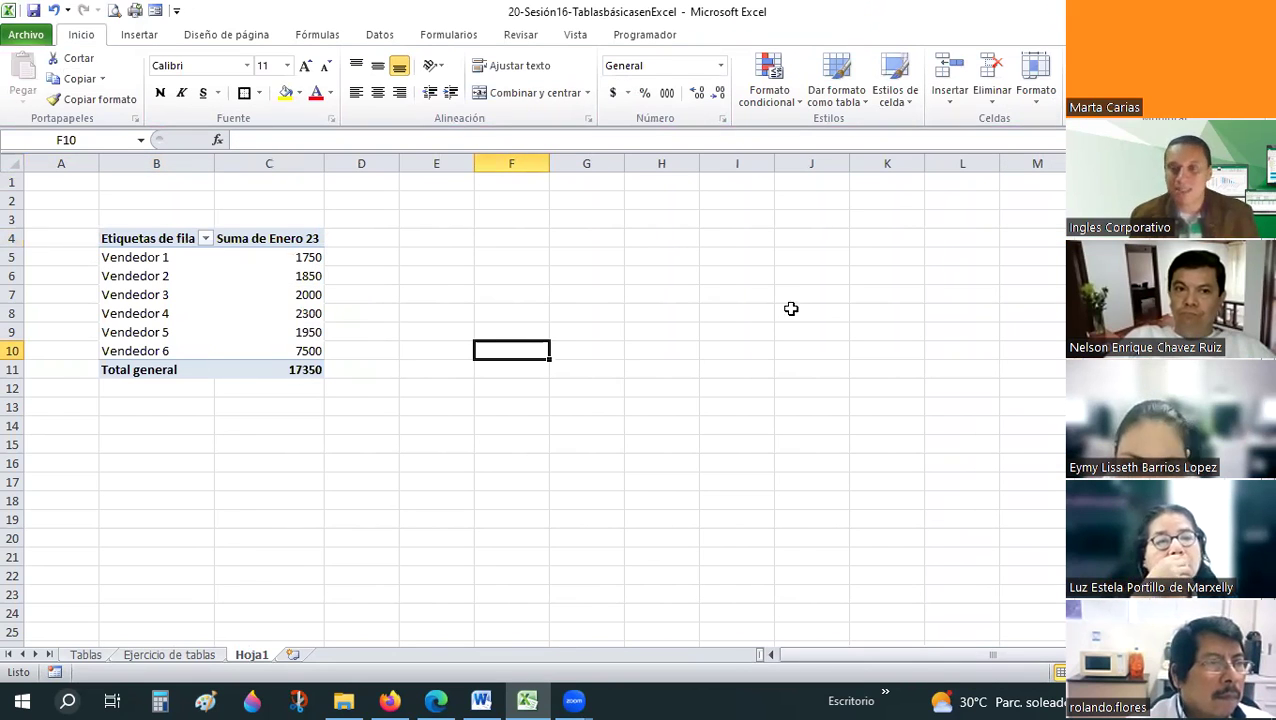
{"action": "key", "text": "Left"}
{"action": "key", "text": "Left"}
{"action": "key", "text": "Left"}
{"action": "key", "text": "Up"}
{"action": "key", "text": "Up"}
{"action": "key", "text": "Up"}
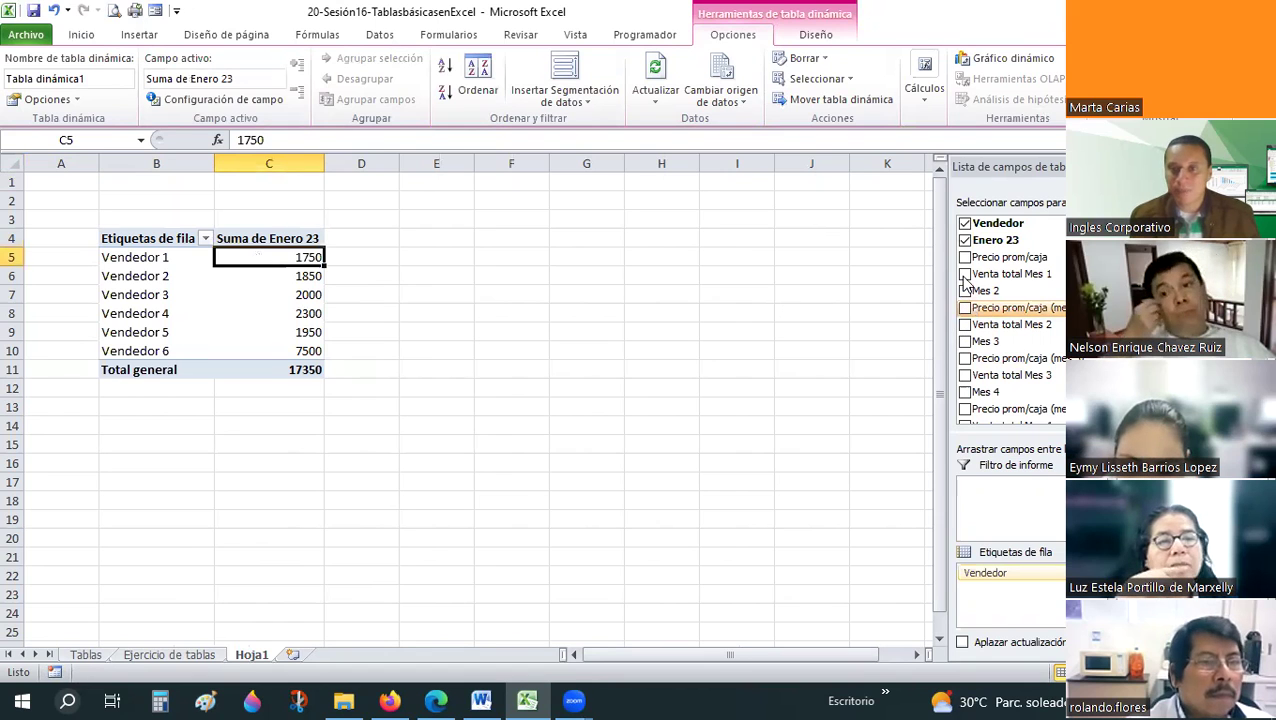
- Add the sum of Venta total Mes 1, then return to the Tablas sheet
{"action": "left_click", "coordinate": [964, 274]}
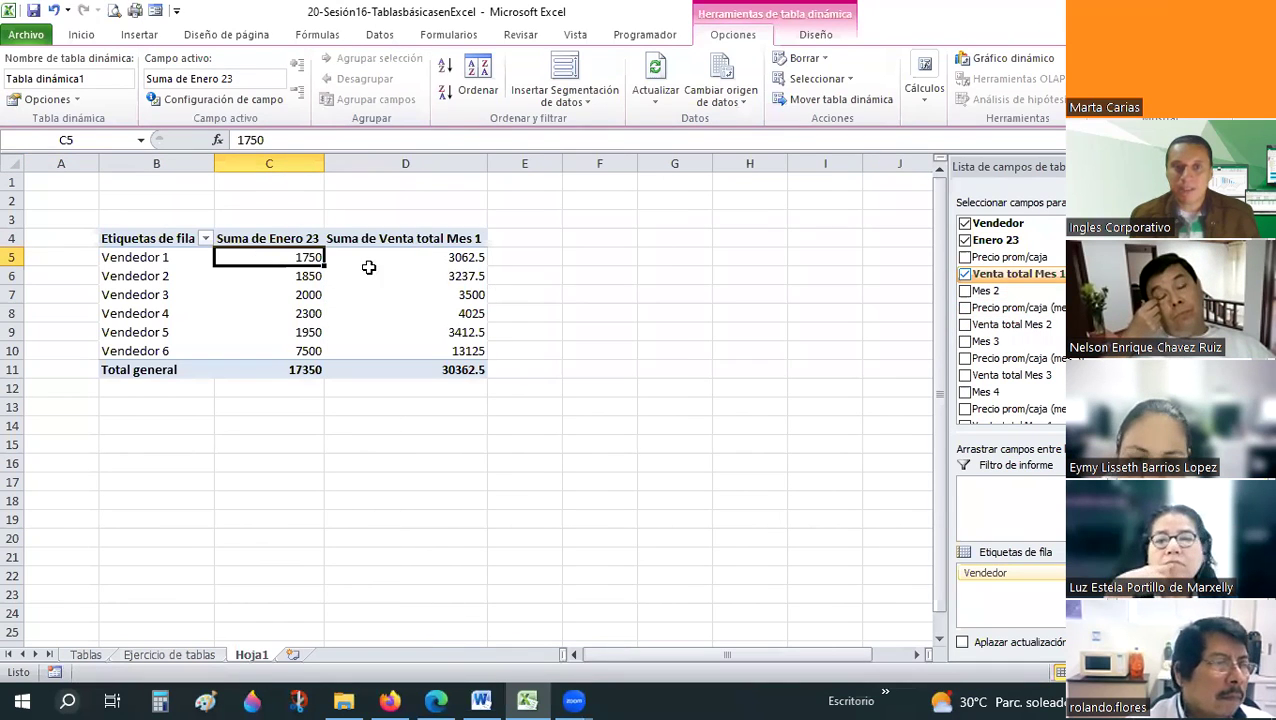
{"action": "key", "text": "Right"}
{"action": "key", "text": "Right"}
{"action": "key", "text": "Down"}
{"action": "key", "text": "Down"}
{"action": "key", "text": "Left"}
{"action": "key", "text": "Left"}
{"action": "key", "text": "Down"}
{"action": "key", "text": "Down"}
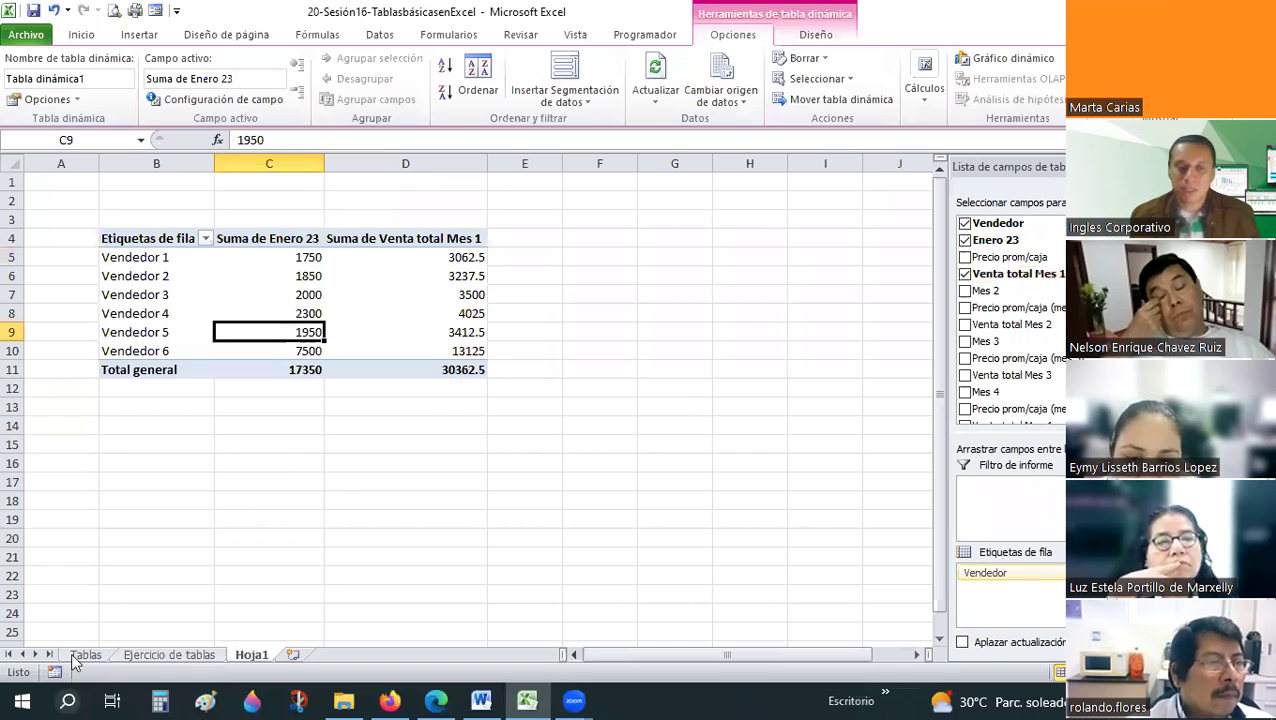
{"action": "key", "text": "Down"}
{"action": "key", "text": "Down"}
{"action": "key", "text": "Down"}
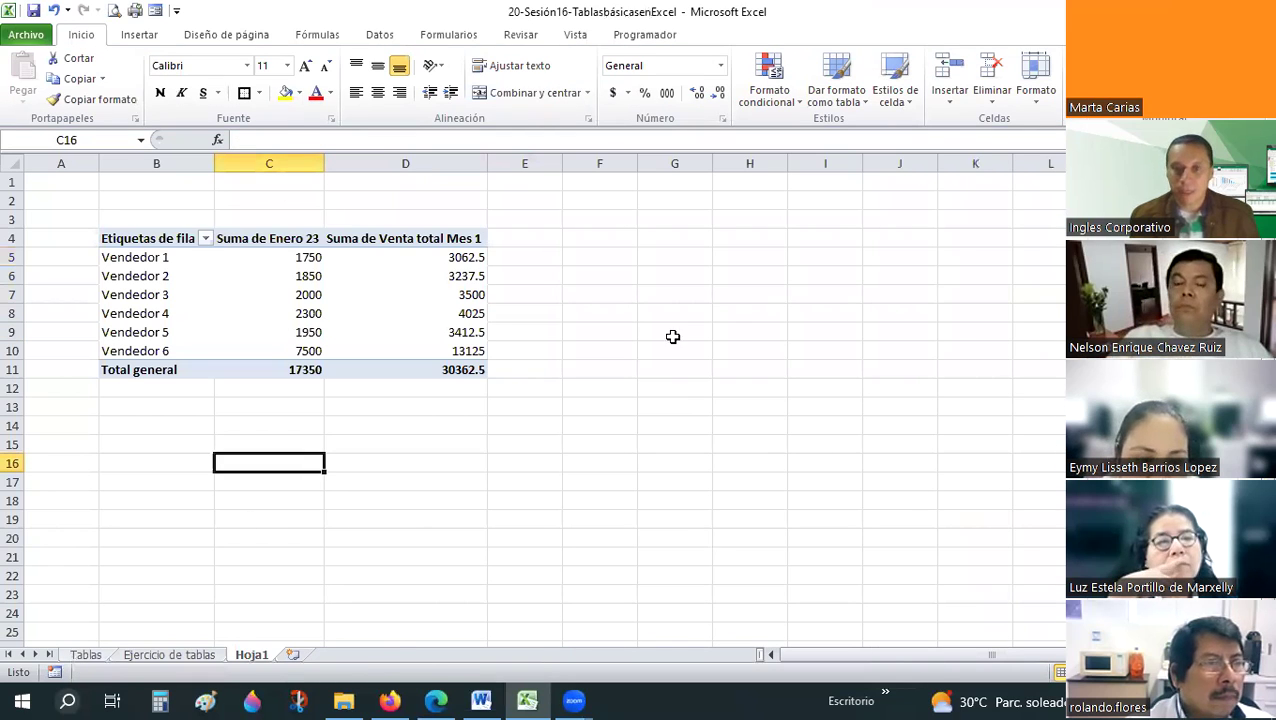
{"action": "key", "text": "ctrl+Page_Up"}
{"action": "key", "text": "ctrl+Page_Up"}
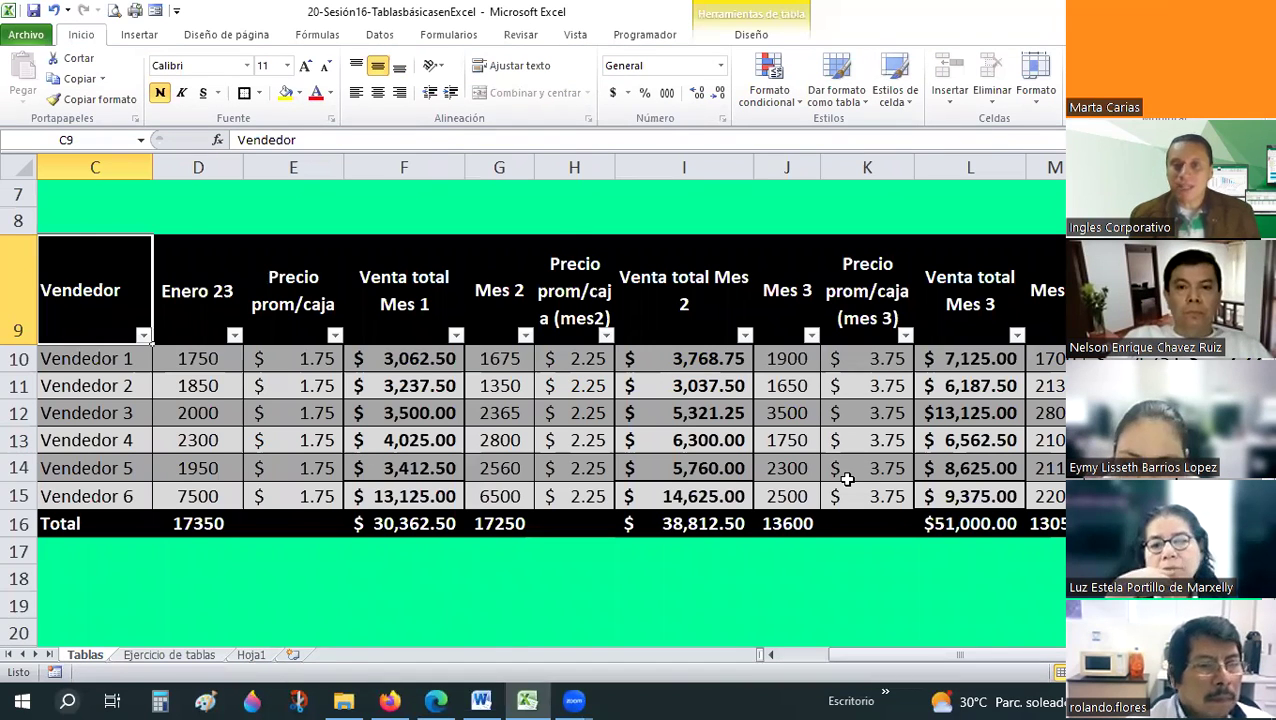
- Select the sales table from the Vendedor header down to the last totals cell
{"action": "scroll", "coordinate": [847, 480], "scroll_direction": "down", "scroll_amount": 1, "text": "ctrl"}
{"action": "scroll", "coordinate": [847, 480], "scroll_direction": "up", "scroll_amount": 1, "text": "ctrl"}
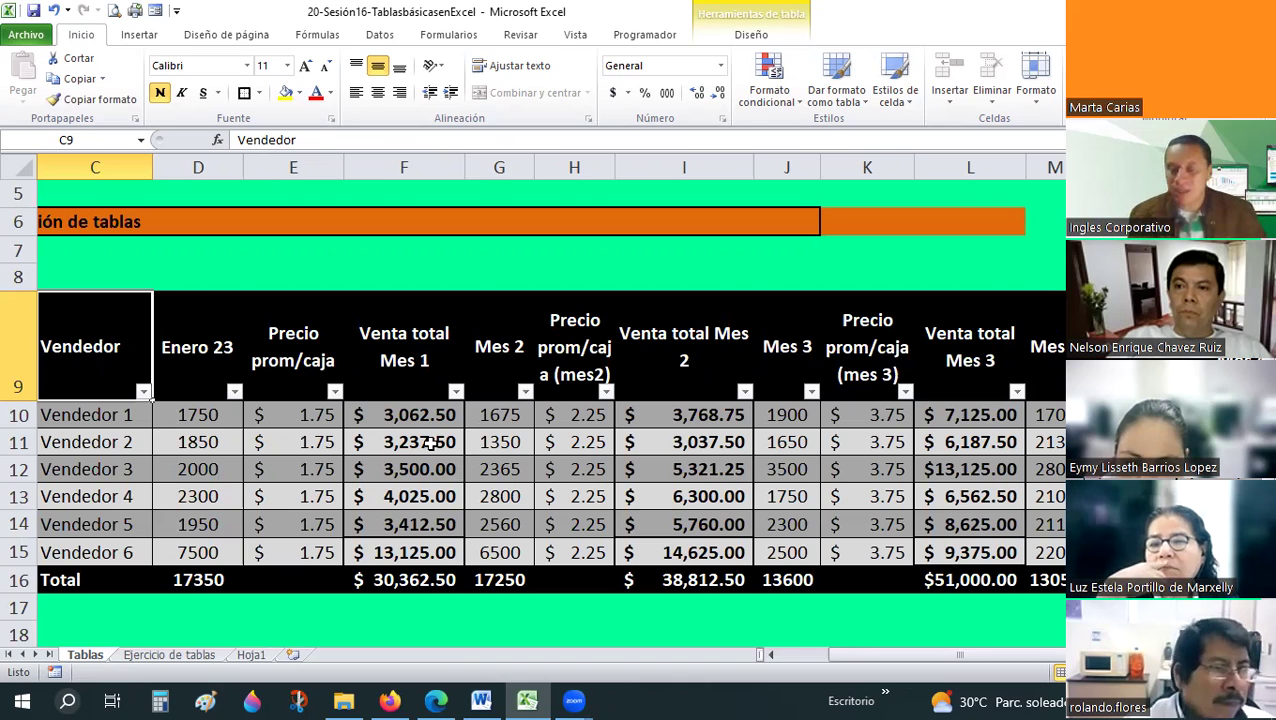
{"action": "left_click_drag", "start_coordinate": [818, 420], "coordinate": [960, 580]}
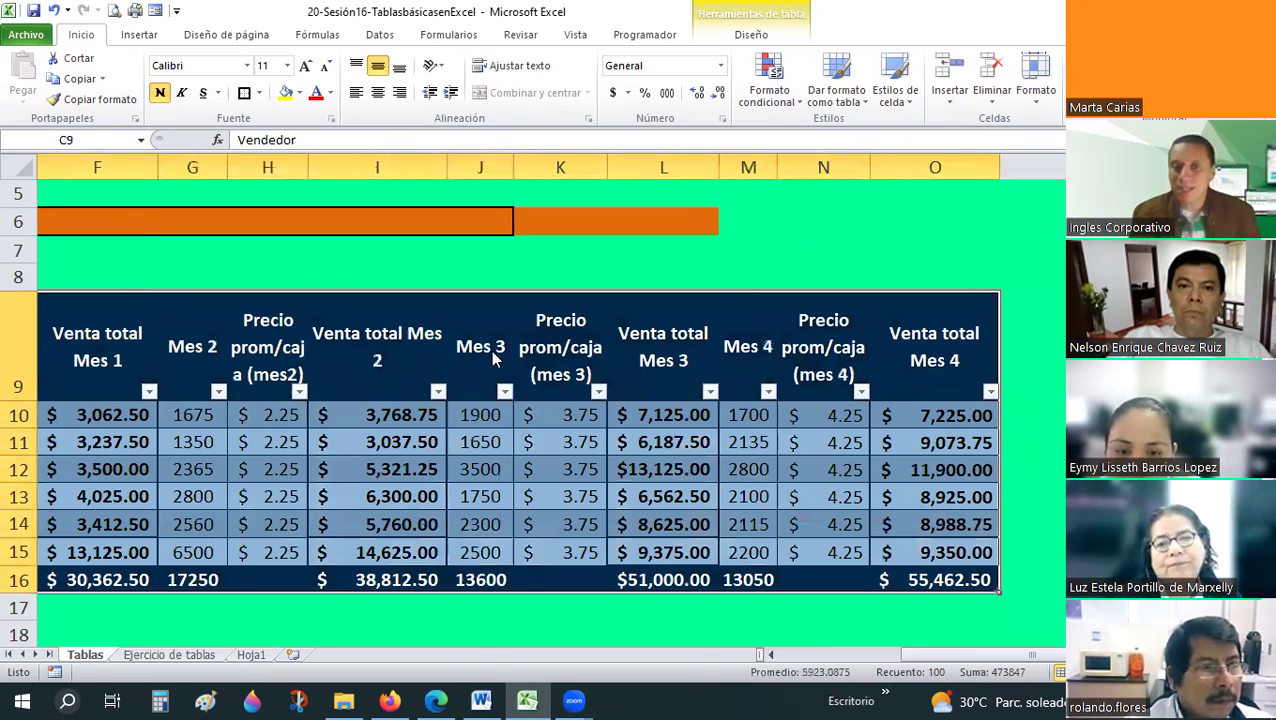
- Use Tabla > Convertir en rango on the sales table and confirm with Sí
{"action": "right_click", "coordinate": [493, 360]}
{"action": "mouse_move", "coordinate": [600, 582]}
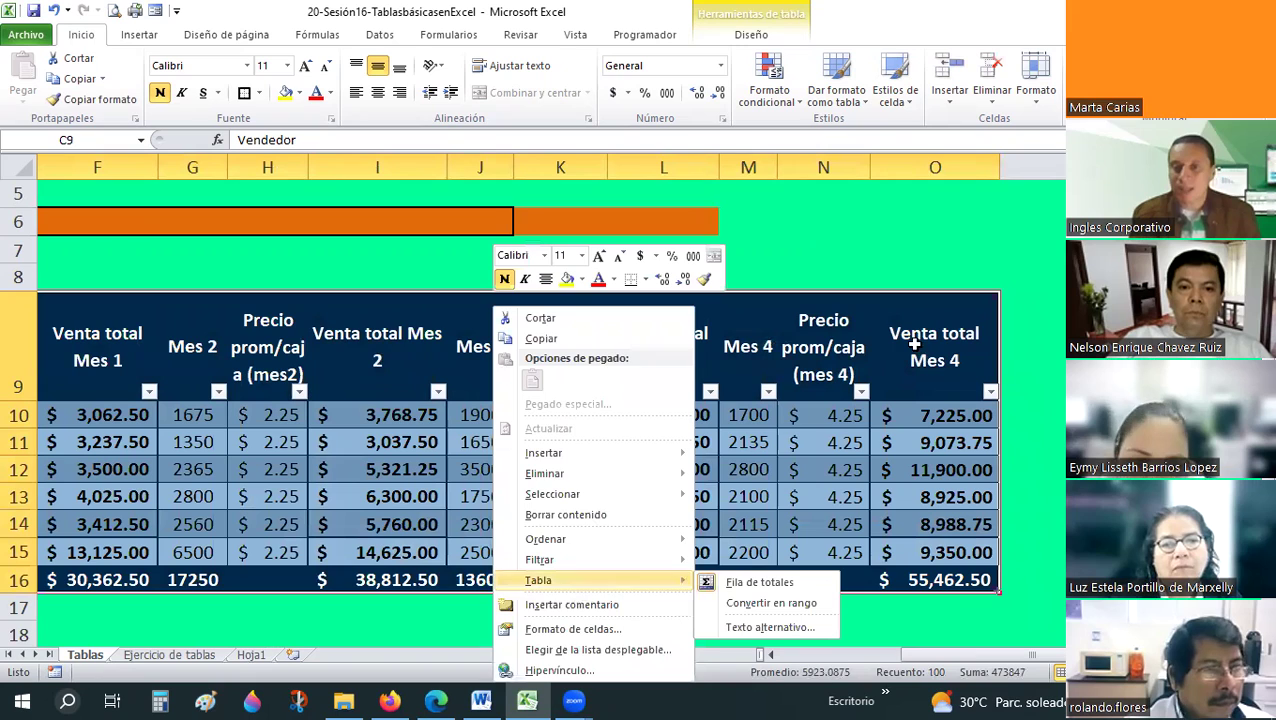
{"action": "key", "text": "Escape"}
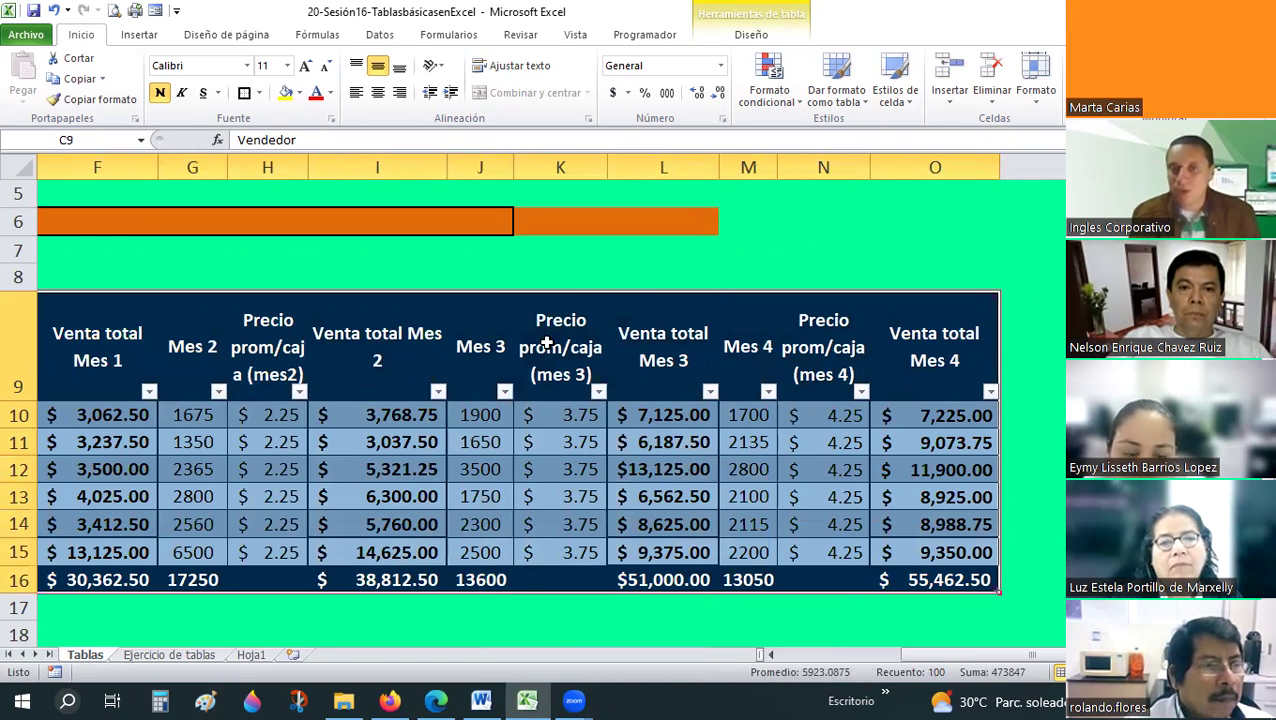
{"action": "right_click", "coordinate": [545, 343]}
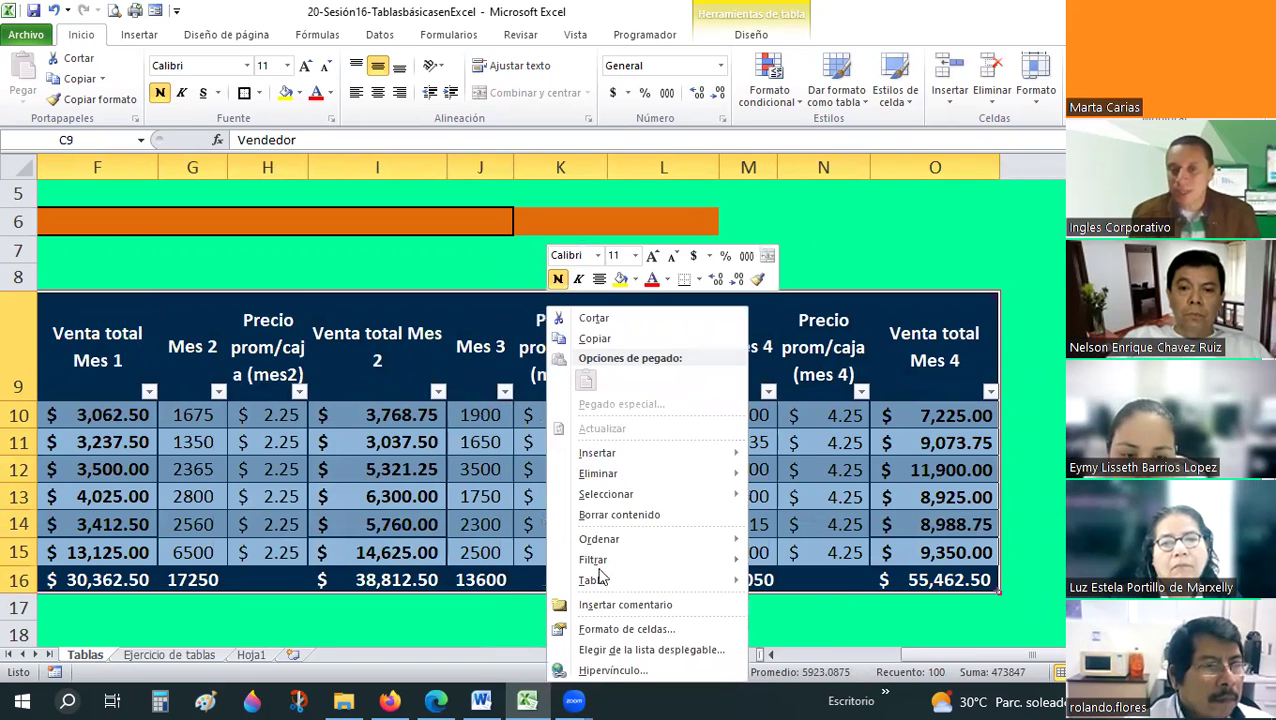
{"action": "mouse_move", "coordinate": [598, 582]}
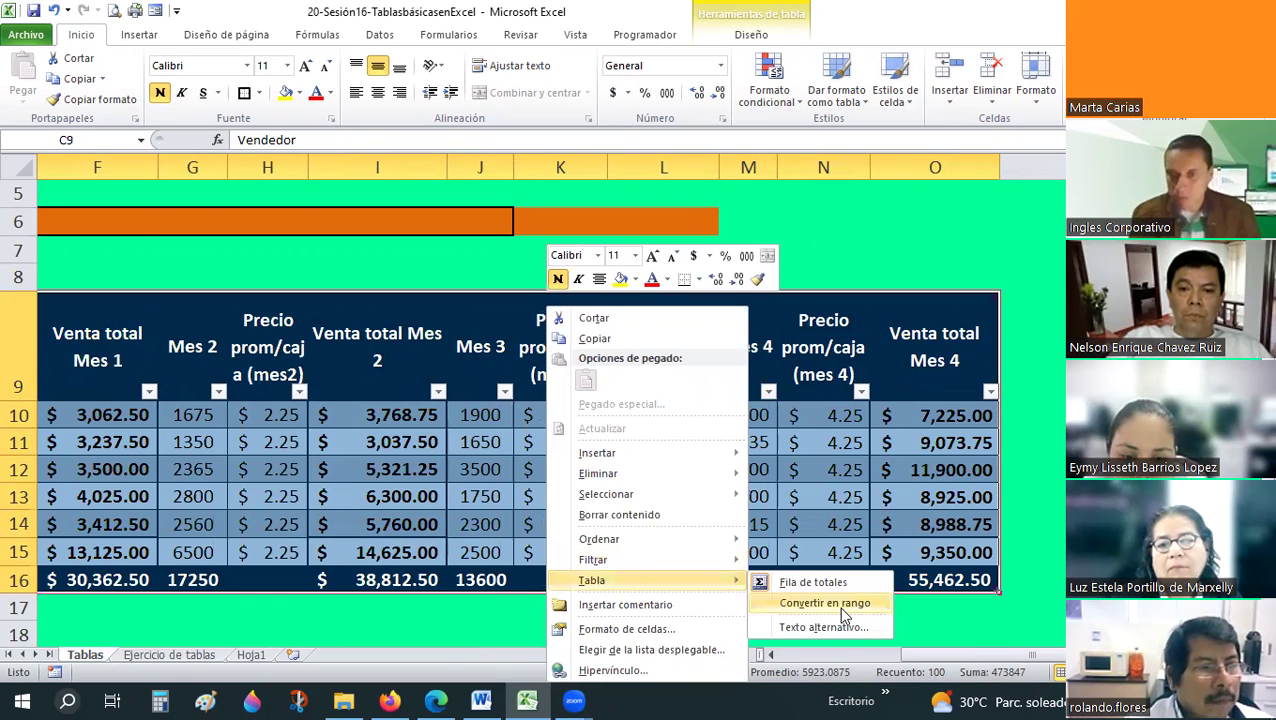
{"action": "left_click", "coordinate": [840, 605]}
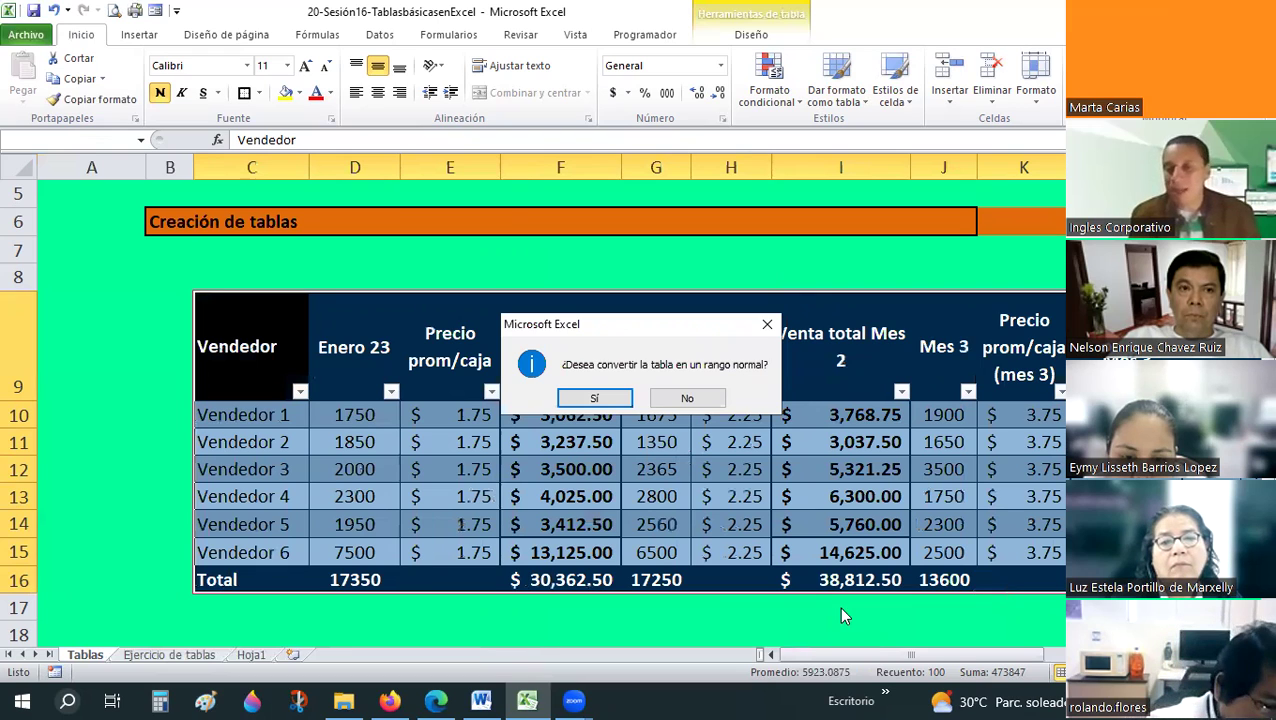
{"action": "left_click", "coordinate": [591, 400]}
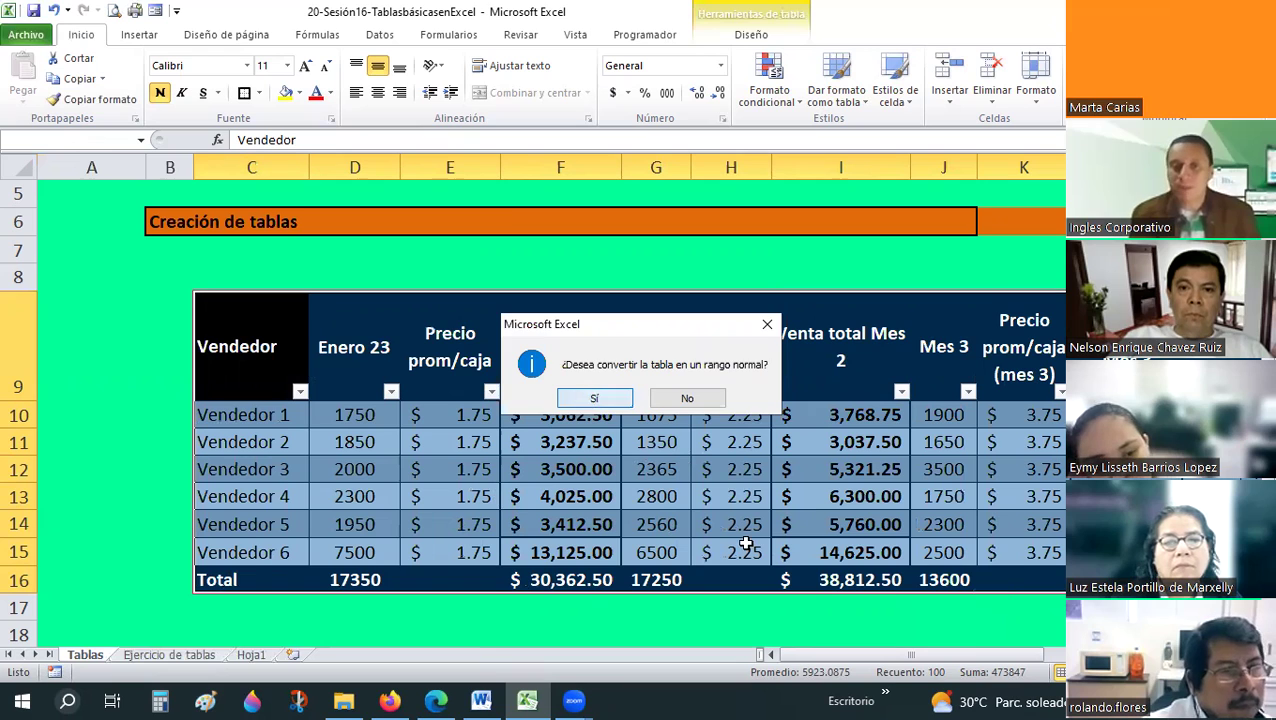
{"action": "left_click", "coordinate": [613, 352]}
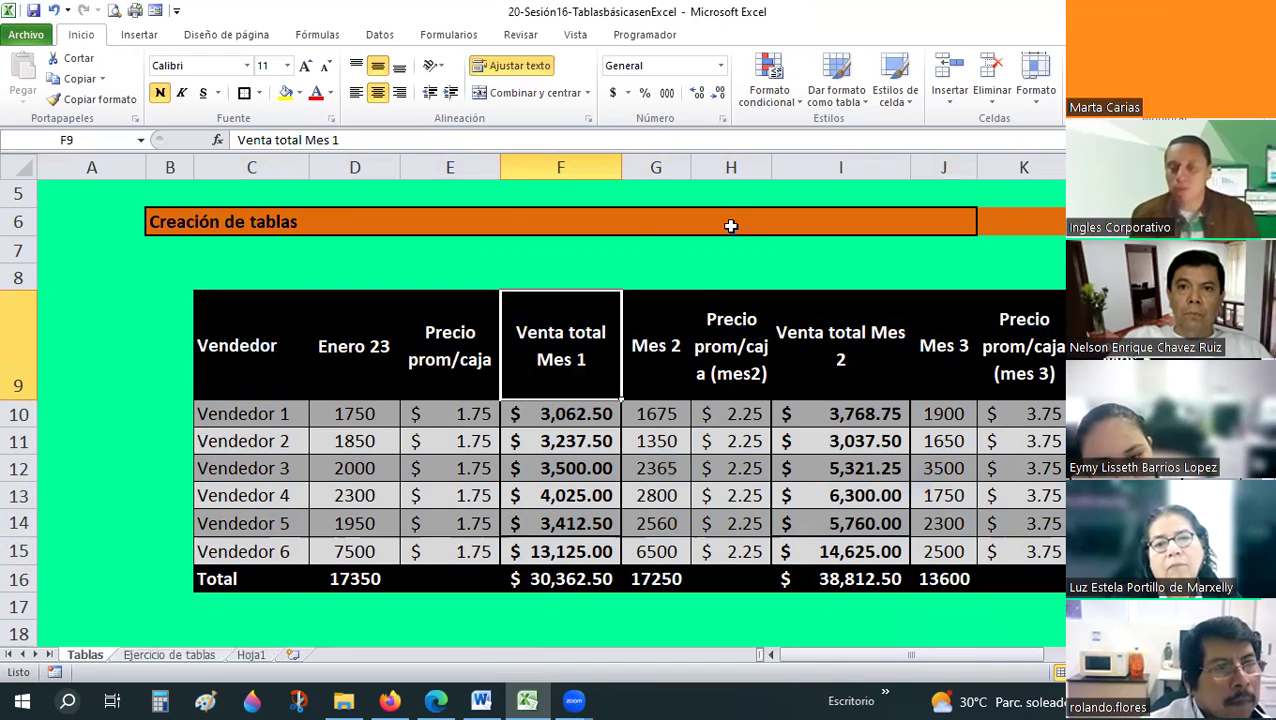
- Inspect the Venta total Mes 1 formulas in F10 and F11
{"action": "left_click", "coordinate": [592, 414]}
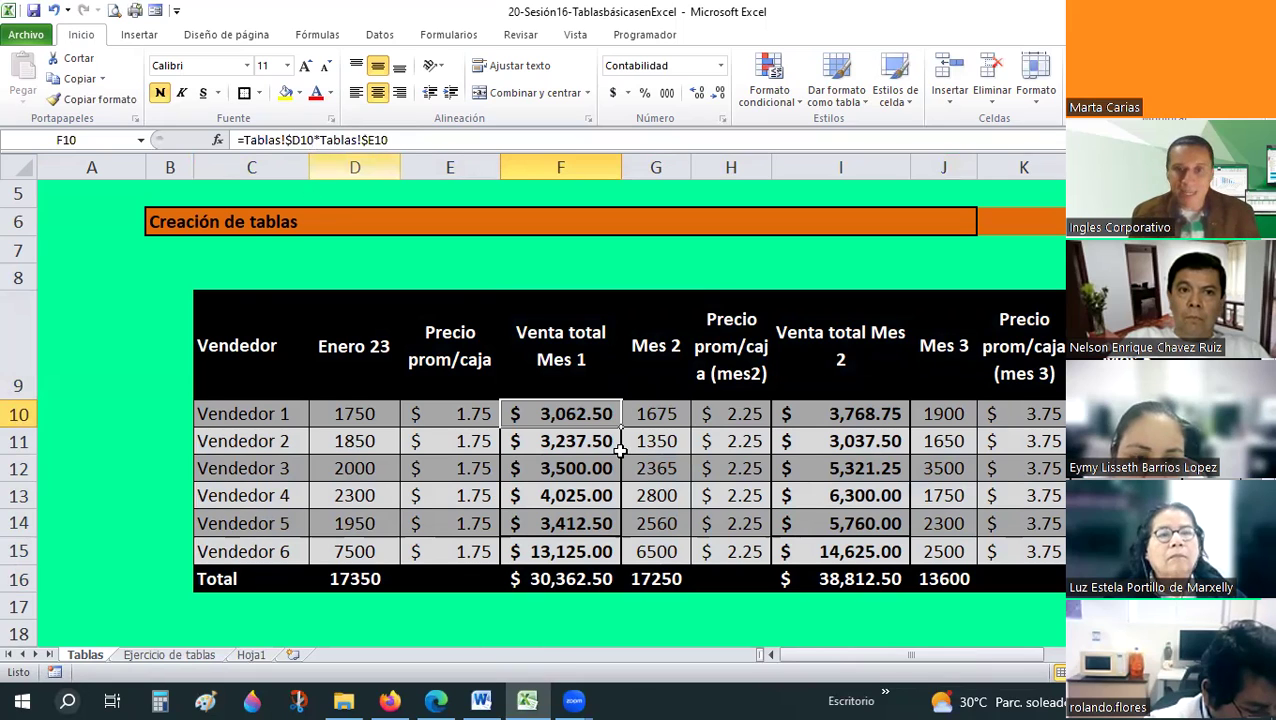
{"action": "left_click", "coordinate": [558, 443]}
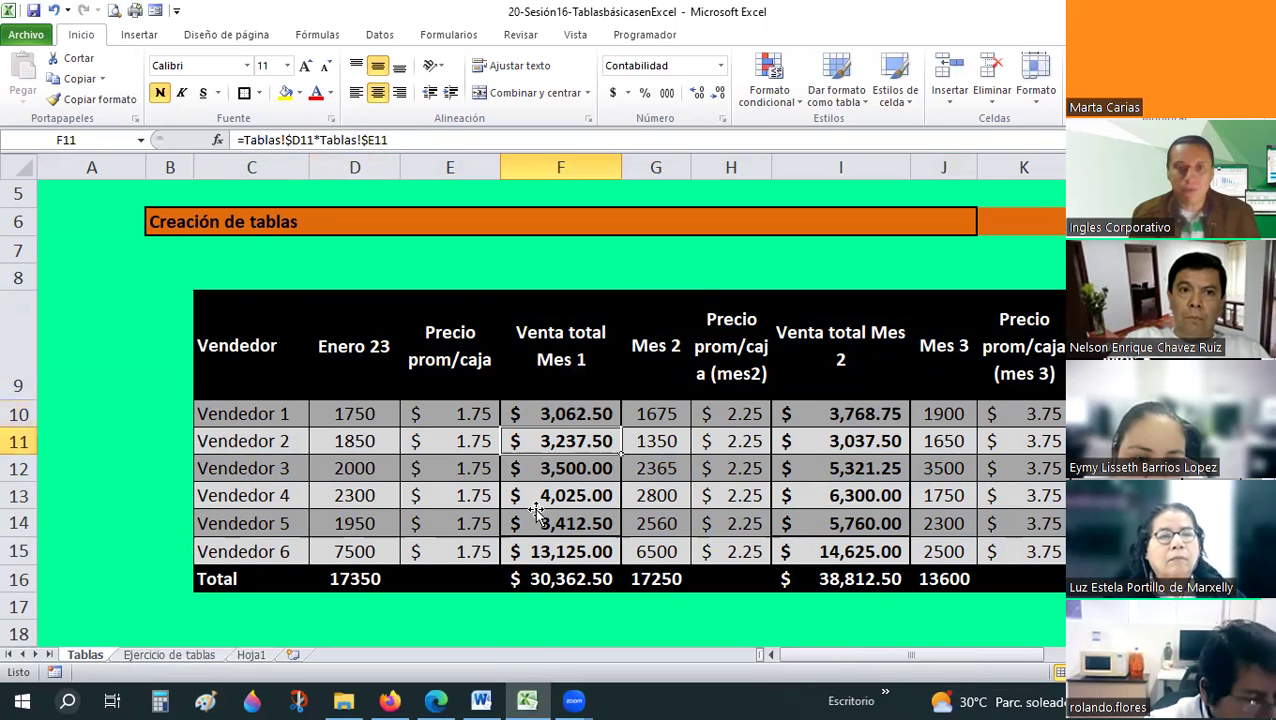
{"action": "key", "text": "Down"}
{"action": "key", "text": "Down"}
{"action": "key", "text": "Down"}
{"action": "key", "text": "Down"}
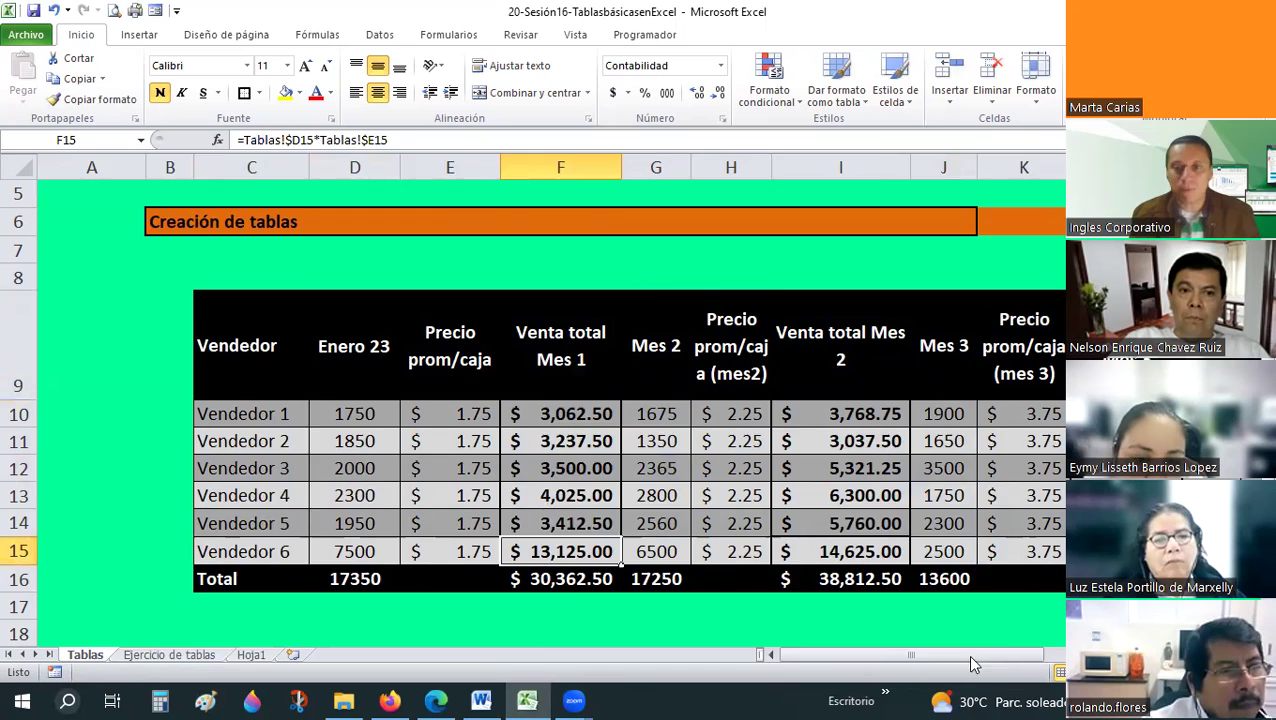
- Review the row 16 SUBTOTALES(109;…) total formulas, starting from O16
{"action": "left_click_drag", "start_coordinate": [967, 654], "coordinate": [967, 572]}
{"action": "scroll", "coordinate": [957, 577], "scroll_direction": "right", "scroll_amount": 1}
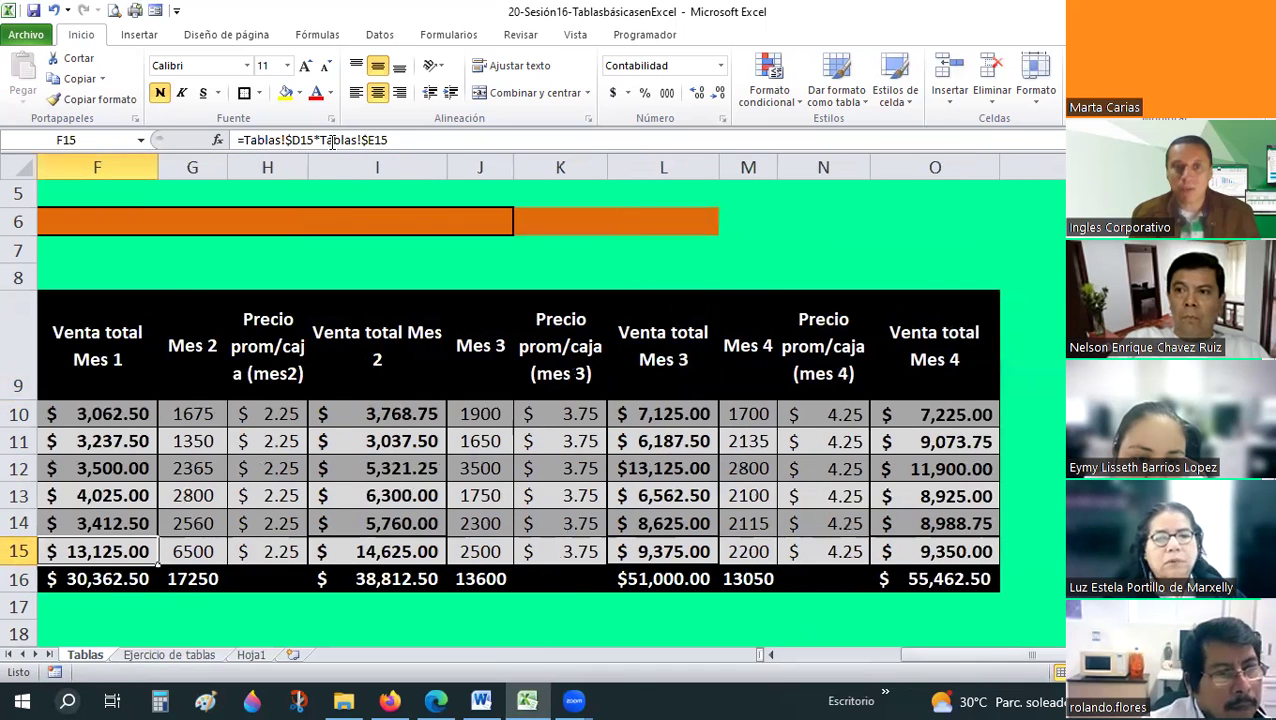
{"action": "key", "text": "ctrl+End"}
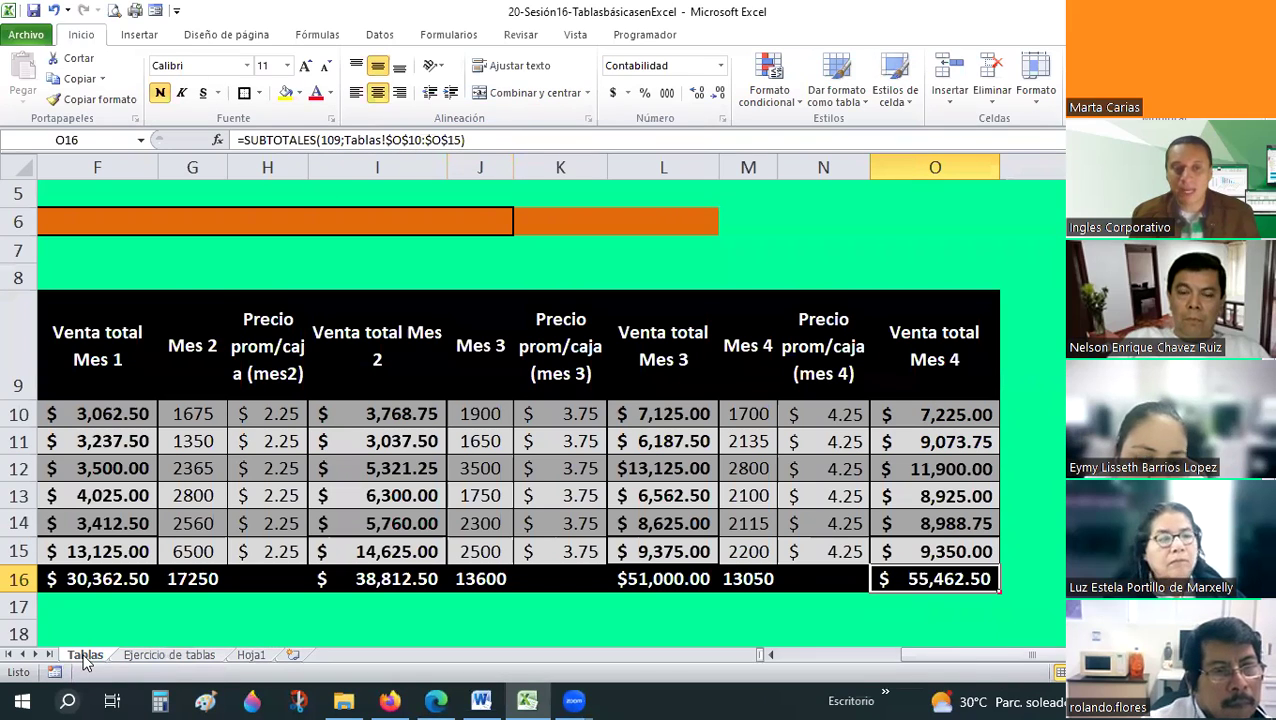
{"action": "left_click", "coordinate": [328, 142]}
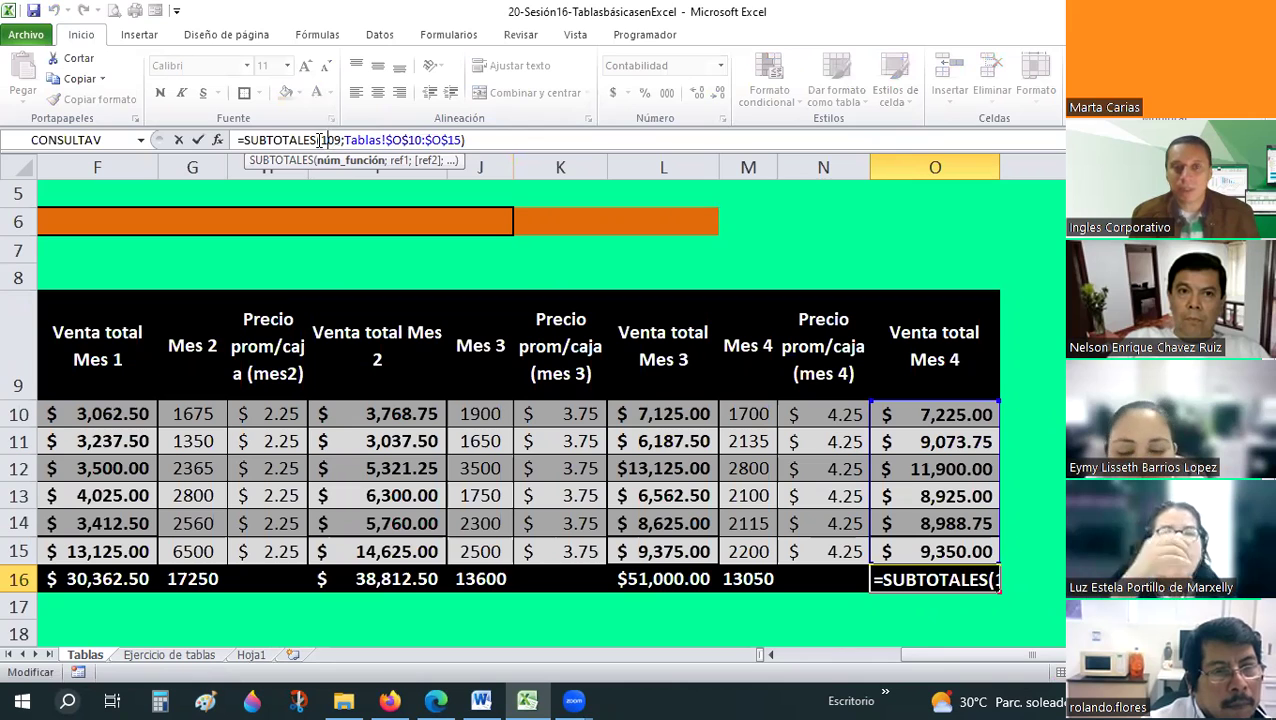
{"action": "key", "text": "Return"}
{"action": "key", "text": "Left"}
{"action": "key", "text": "Left"}
{"action": "key", "text": "Left"}
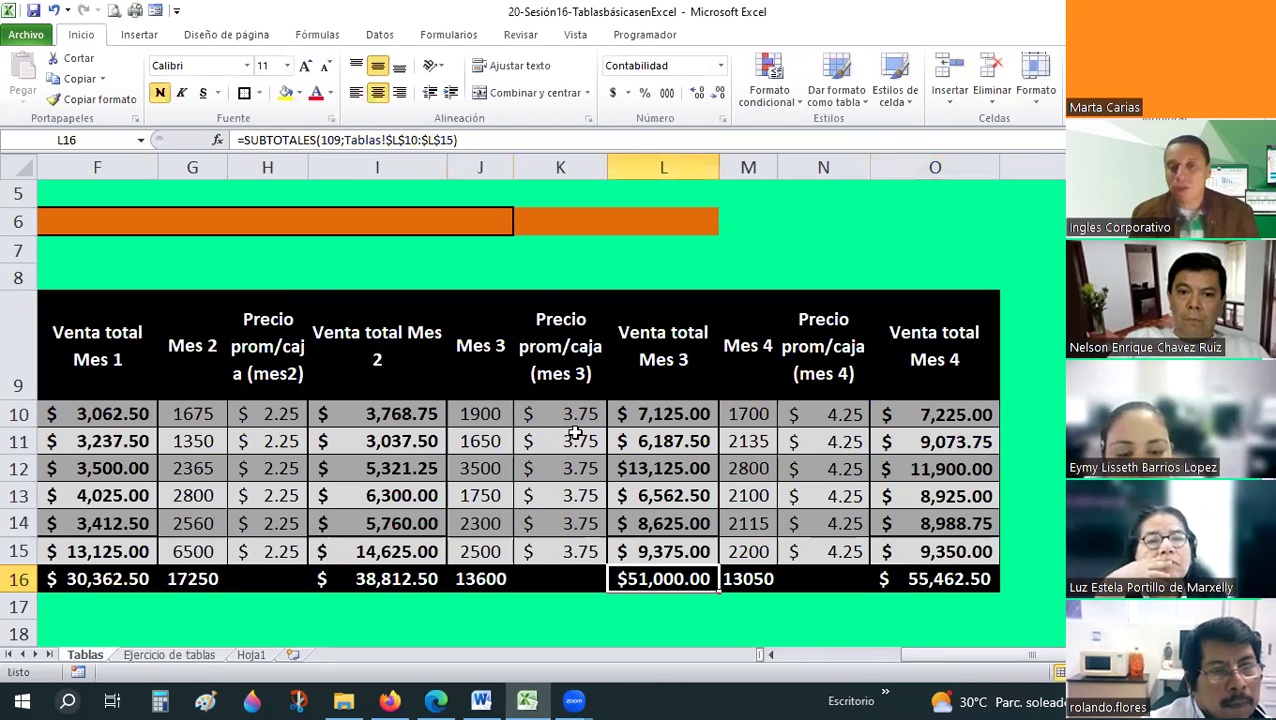
{"action": "key", "text": "Left"}
{"action": "key", "text": "Left"}
{"action": "key", "text": "Left"}
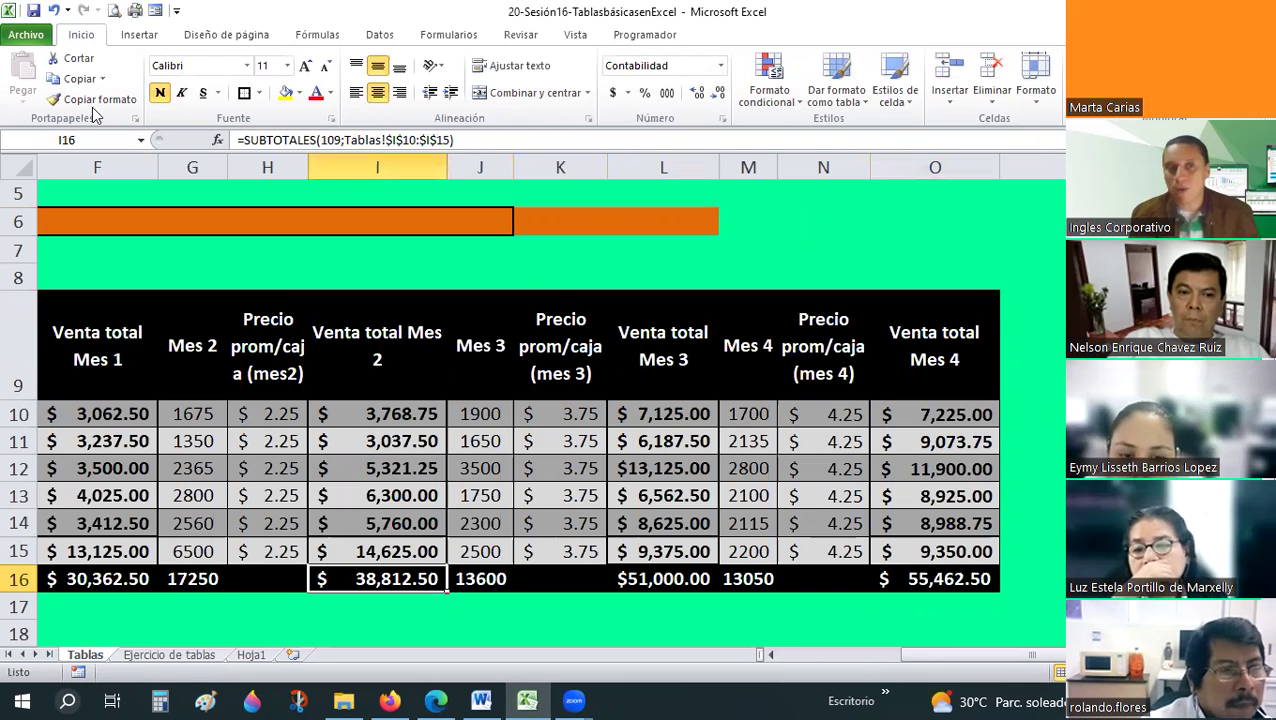
{"action": "left_click", "coordinate": [830, 218]}
- Copy N6's plain formatting onto K6 and then L6 with Copiar formato
{"action": "left_click", "coordinate": [95, 99]}
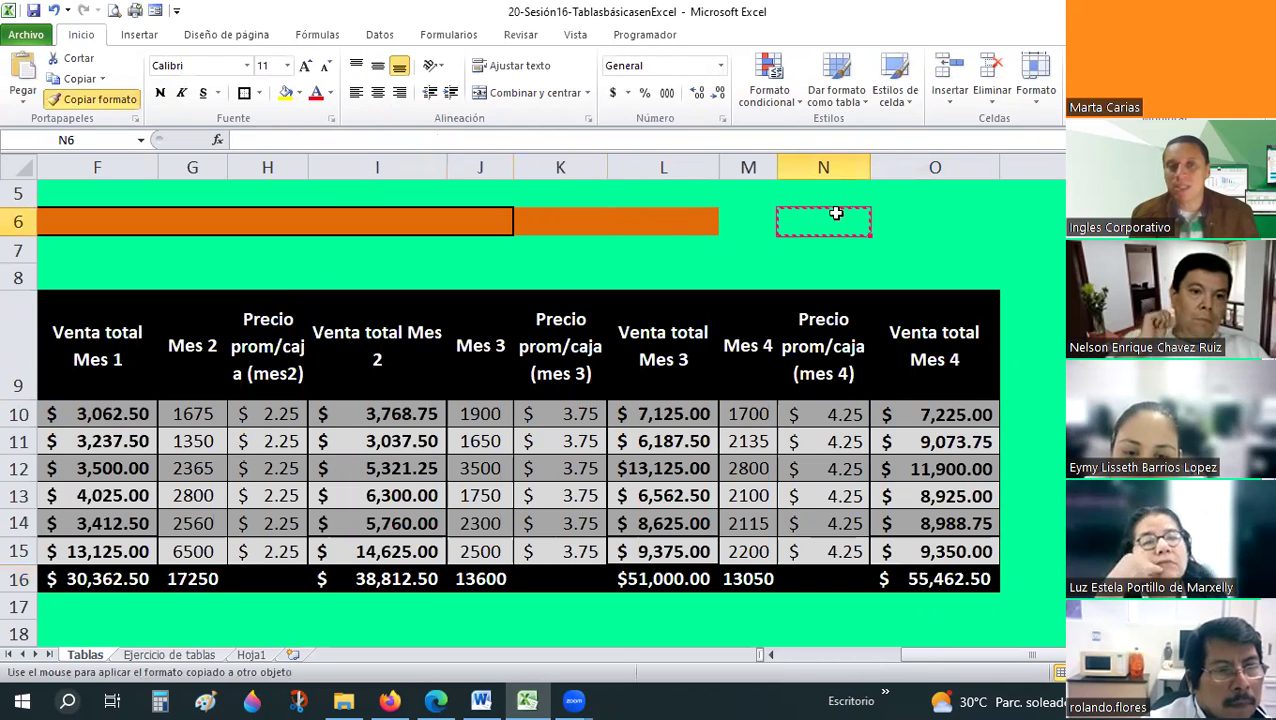
{"action": "left_click", "coordinate": [560, 220]}
{"action": "left_click", "coordinate": [823, 220]}
{"action": "left_click", "coordinate": [95, 99]}
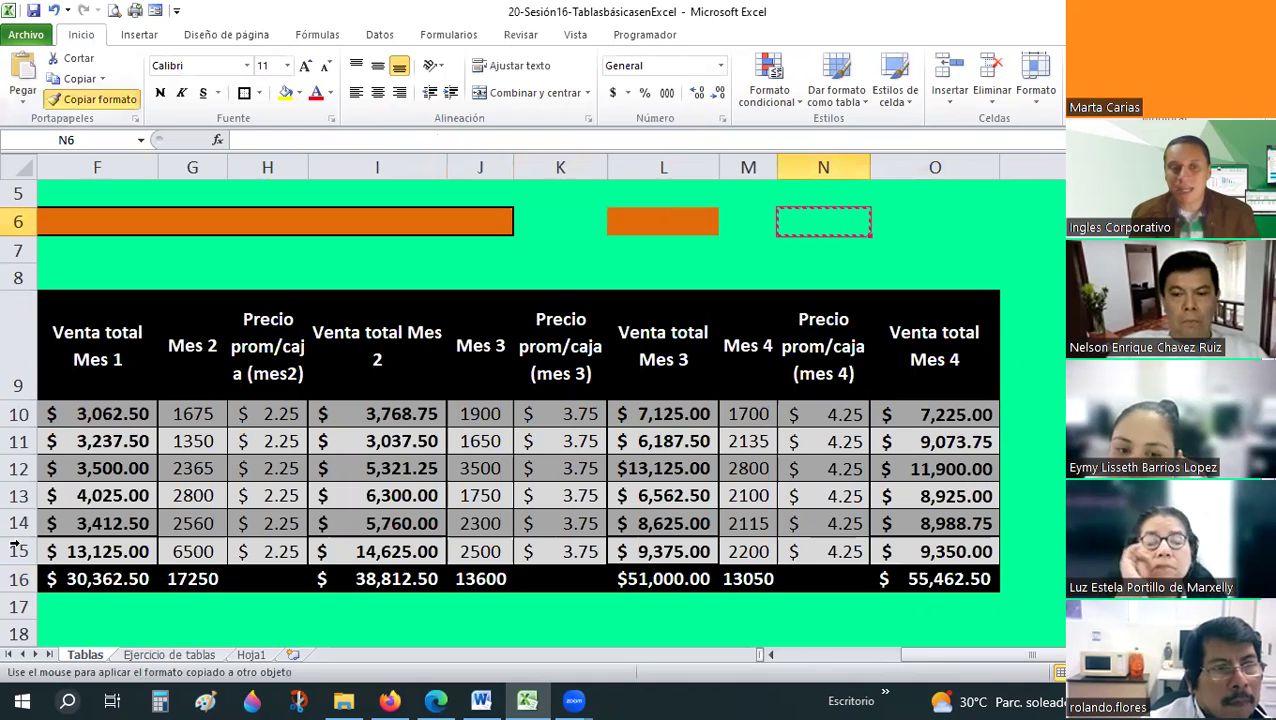
{"action": "left_click", "coordinate": [663, 220]}
- Undo an accidental row 14 insertion and reapply N6's plain format across K6:L6
{"action": "left_click", "coordinate": [19, 523]}
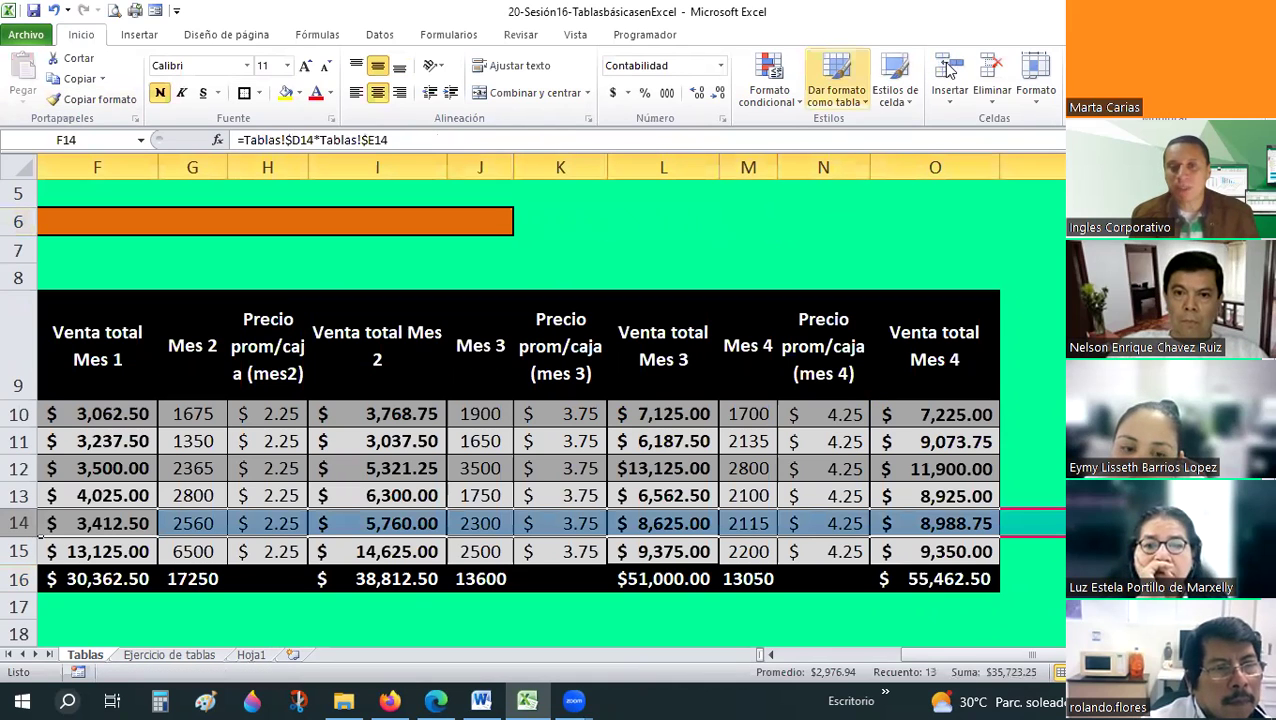
{"action": "left_click", "coordinate": [949, 72]}
{"action": "left_click", "coordinate": [1032, 414]}
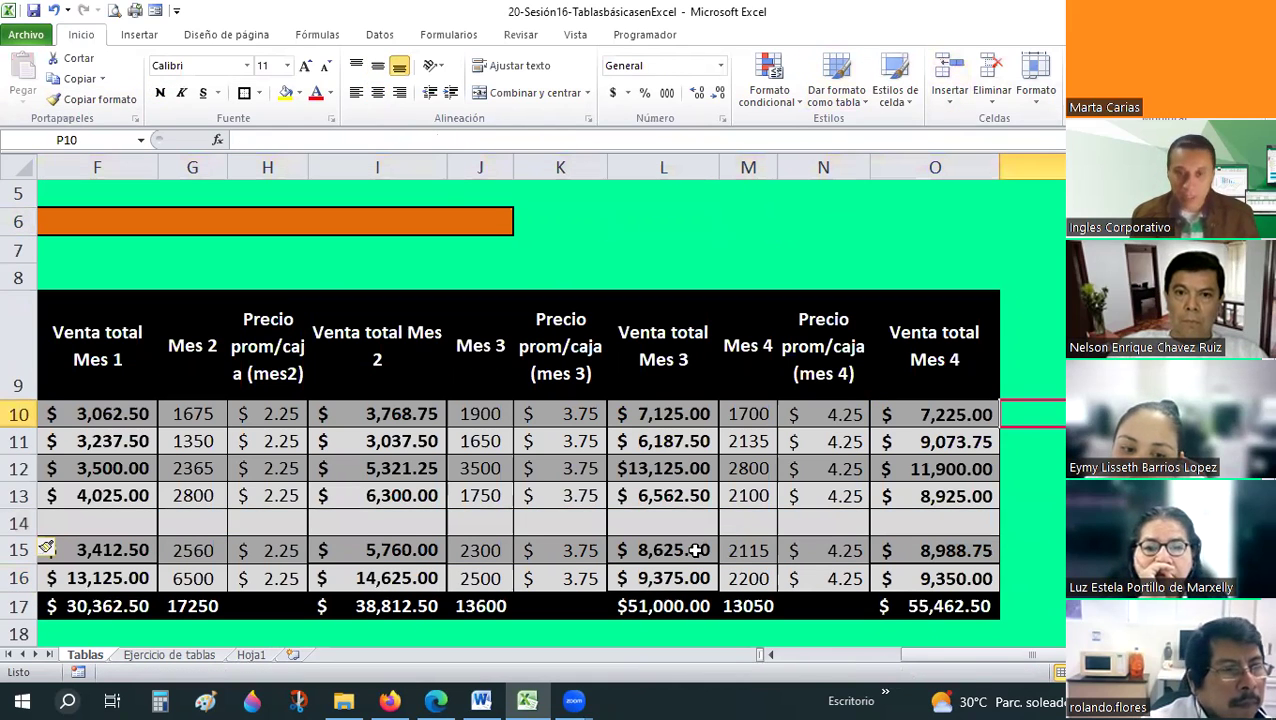
{"action": "key", "text": "ctrl+z"}
{"action": "key", "text": "ctrl+z"}
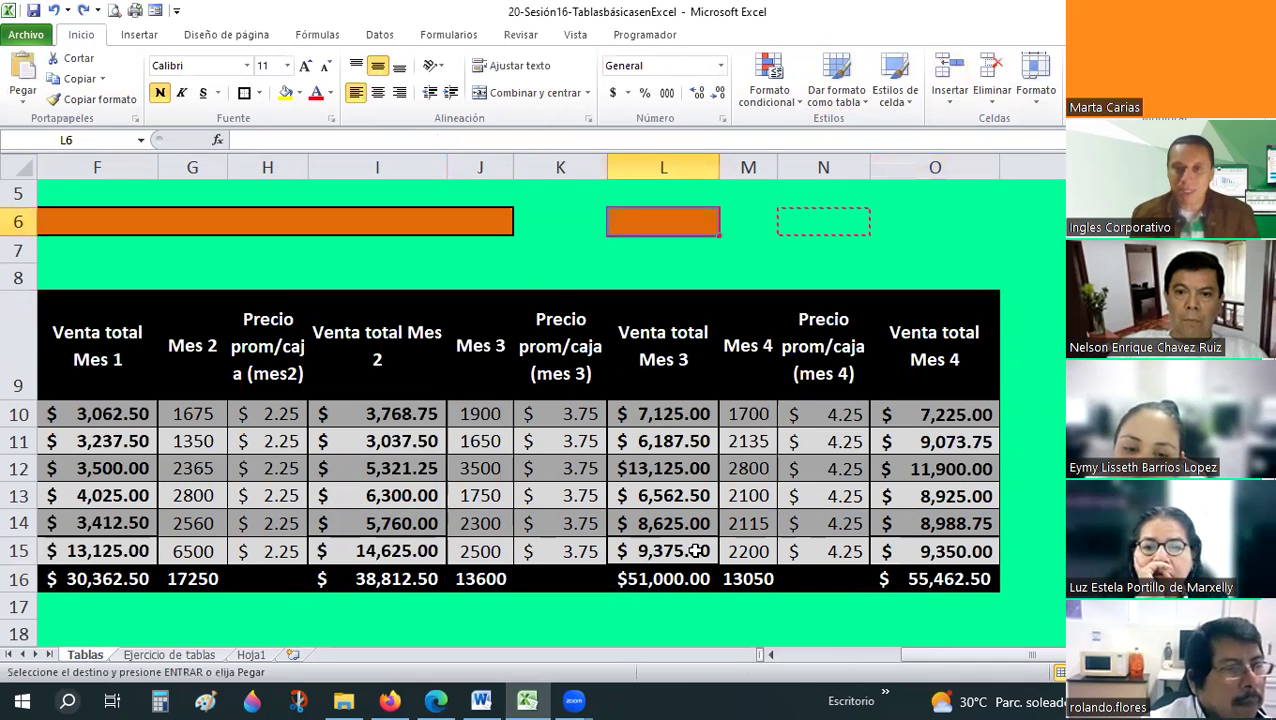
{"action": "key", "text": "ctrl+z"}
{"action": "key", "text": "ctrl+z"}
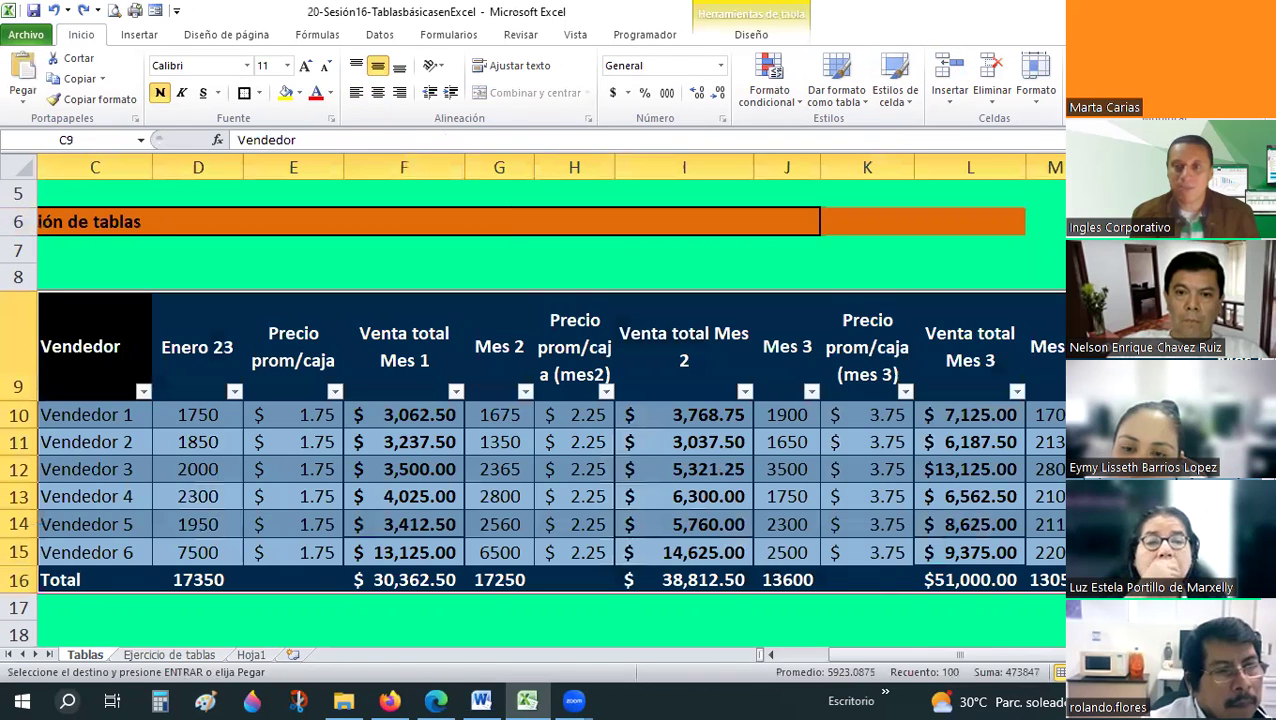
{"action": "key", "text": "ctrl+z"}
{"action": "key", "text": "ctrl+z"}
{"action": "left_click", "coordinate": [68, 98]}
{"action": "left_click_drag", "start_coordinate": [867, 222], "coordinate": [1003, 226]}
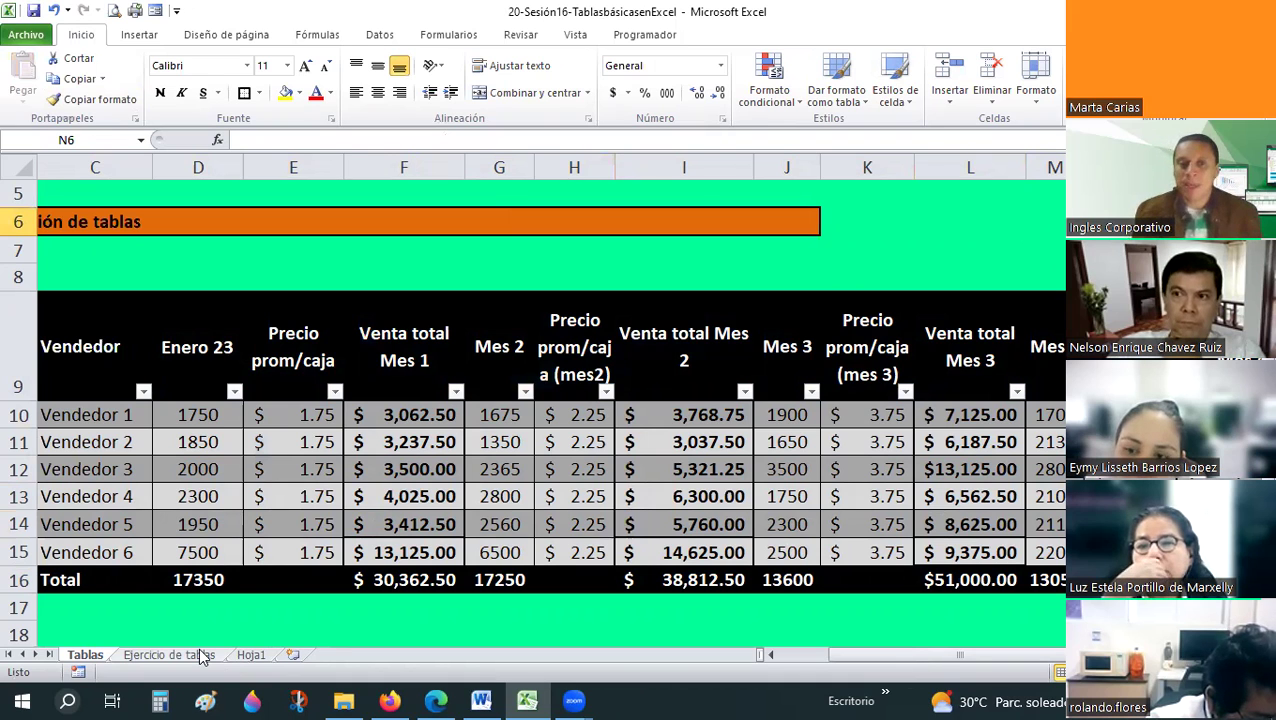
- On Ejercicio de tablas, autofit the COSTO POR HORA column H and select B9:E13
{"action": "left_click", "coordinate": [203, 655]}
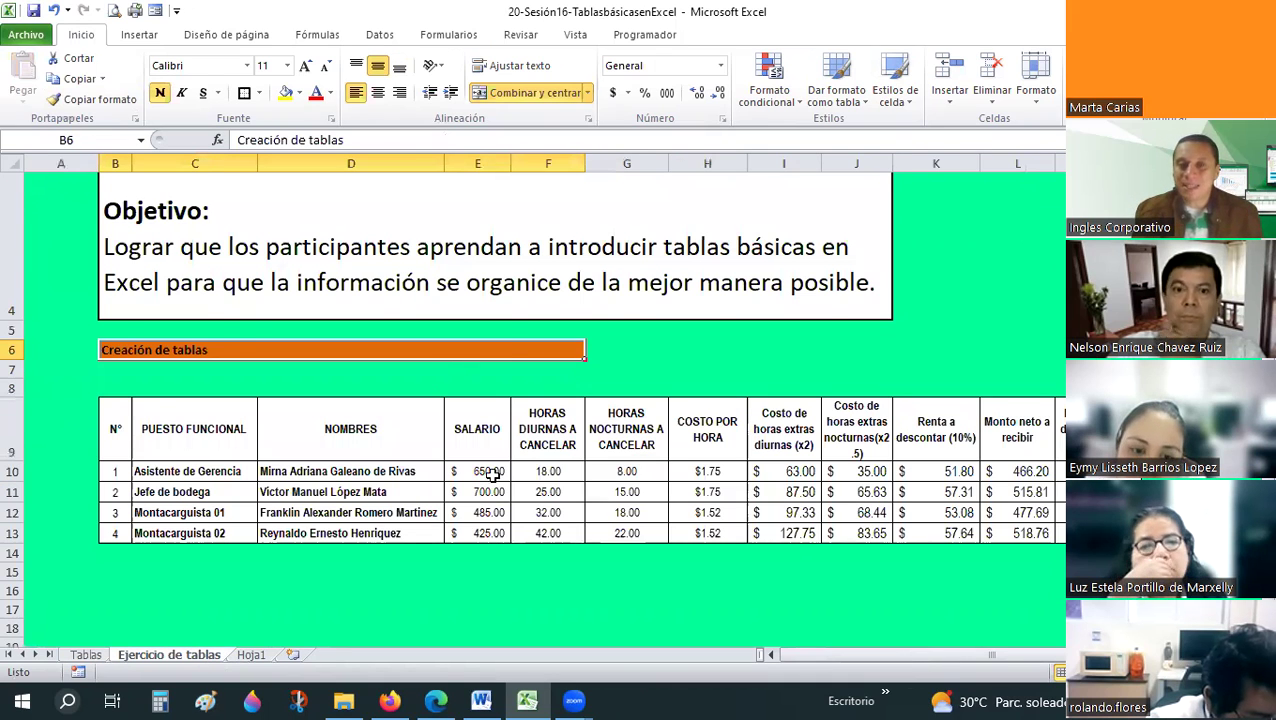
{"action": "scroll", "coordinate": [488, 480], "scroll_direction": "down", "scroll_amount": 3}
{"action": "left_click", "coordinate": [492, 477]}
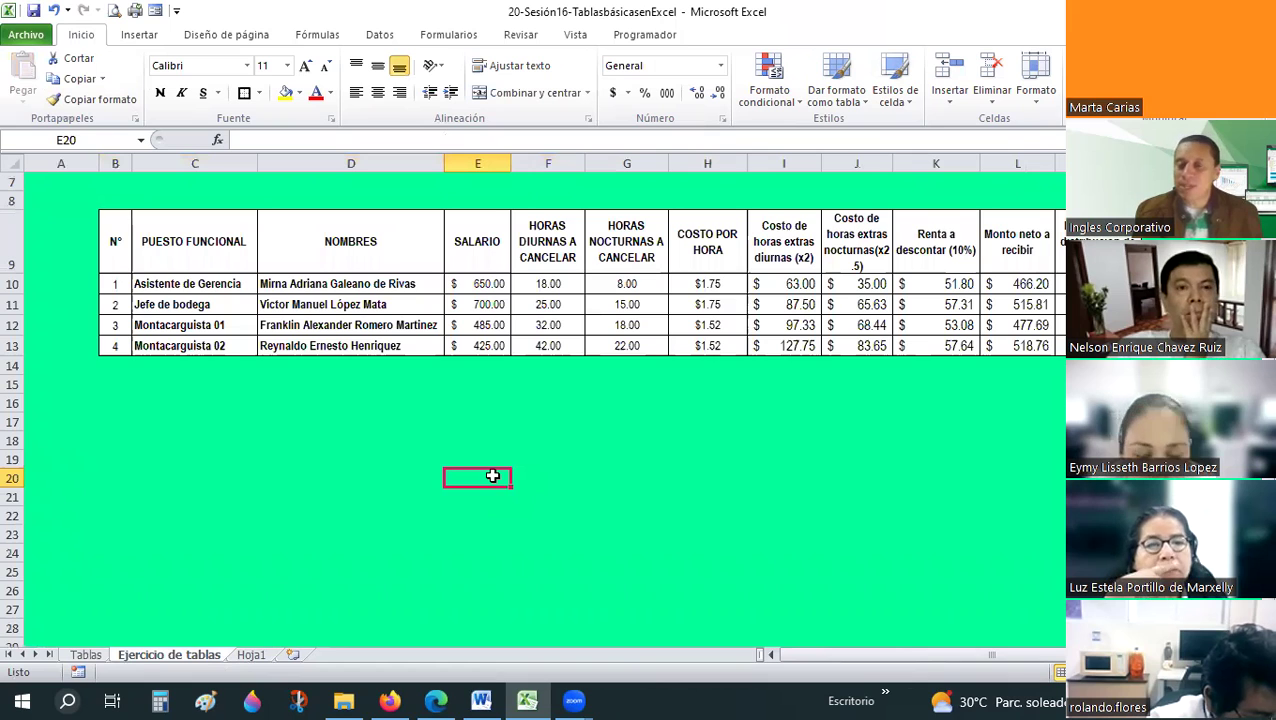
{"action": "double_click", "coordinate": [748, 149]}
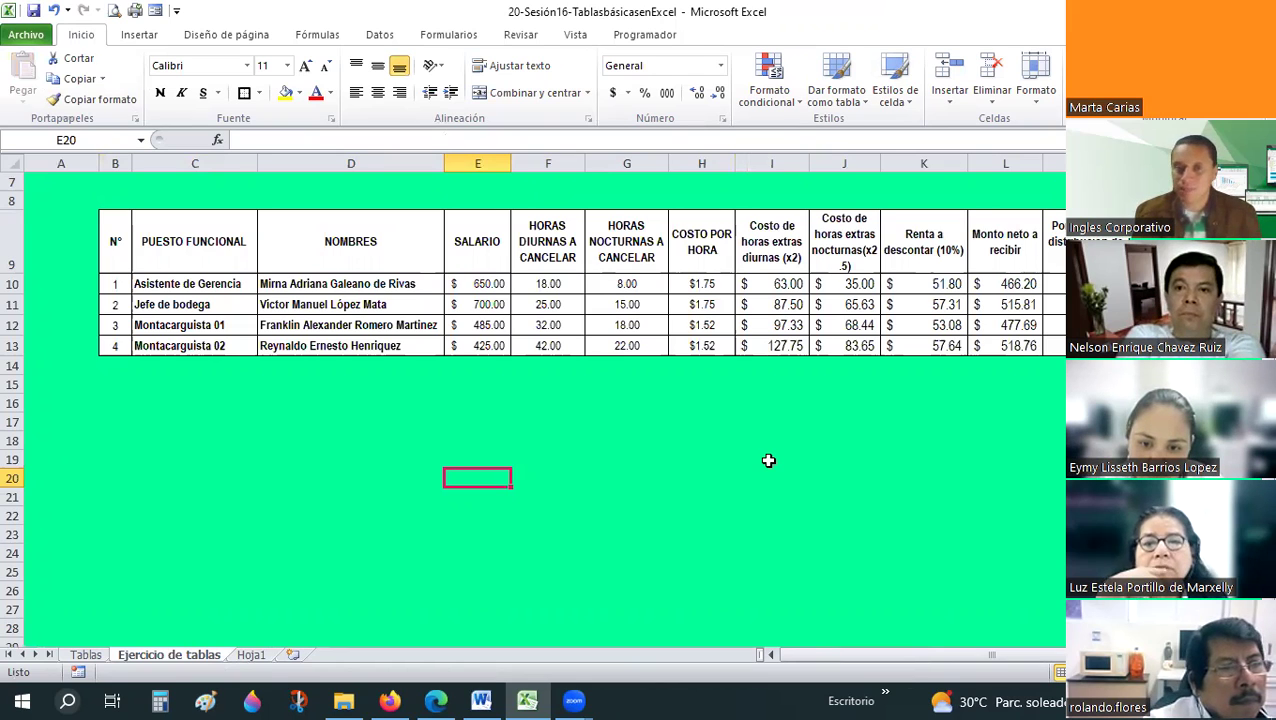
{"action": "left_click", "coordinate": [702, 283]}
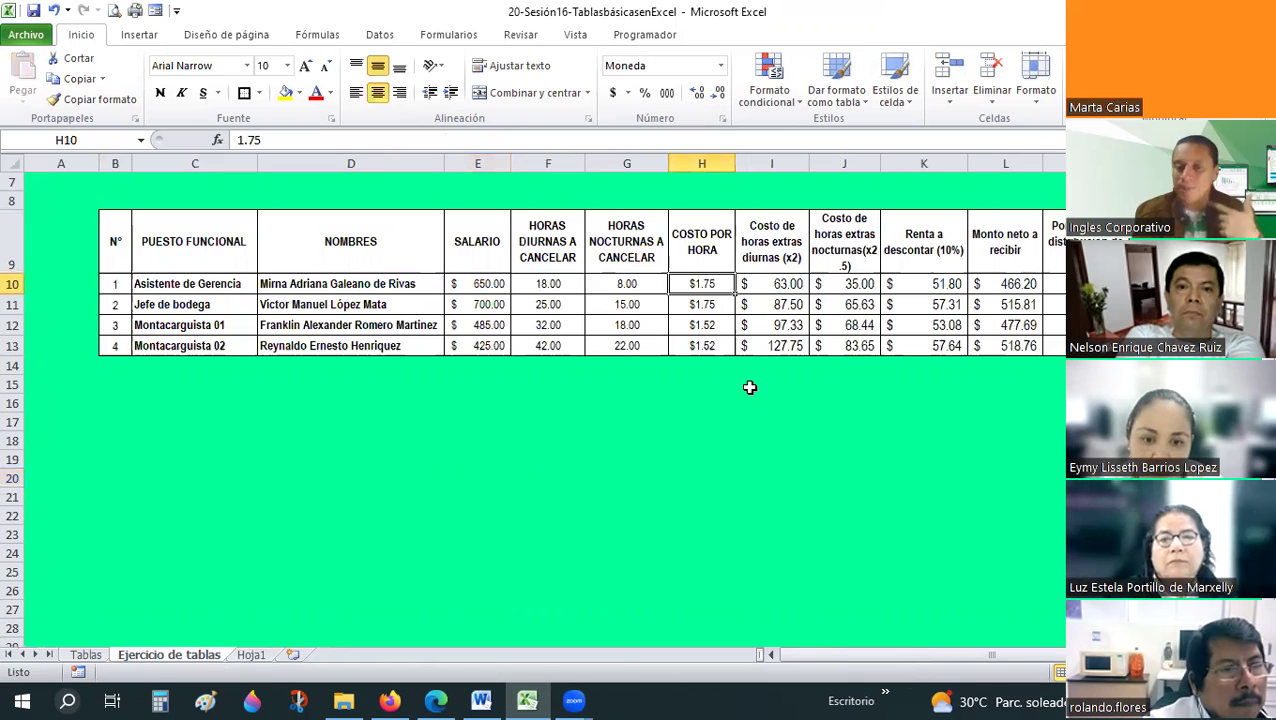
{"action": "left_click", "coordinate": [475, 284]}
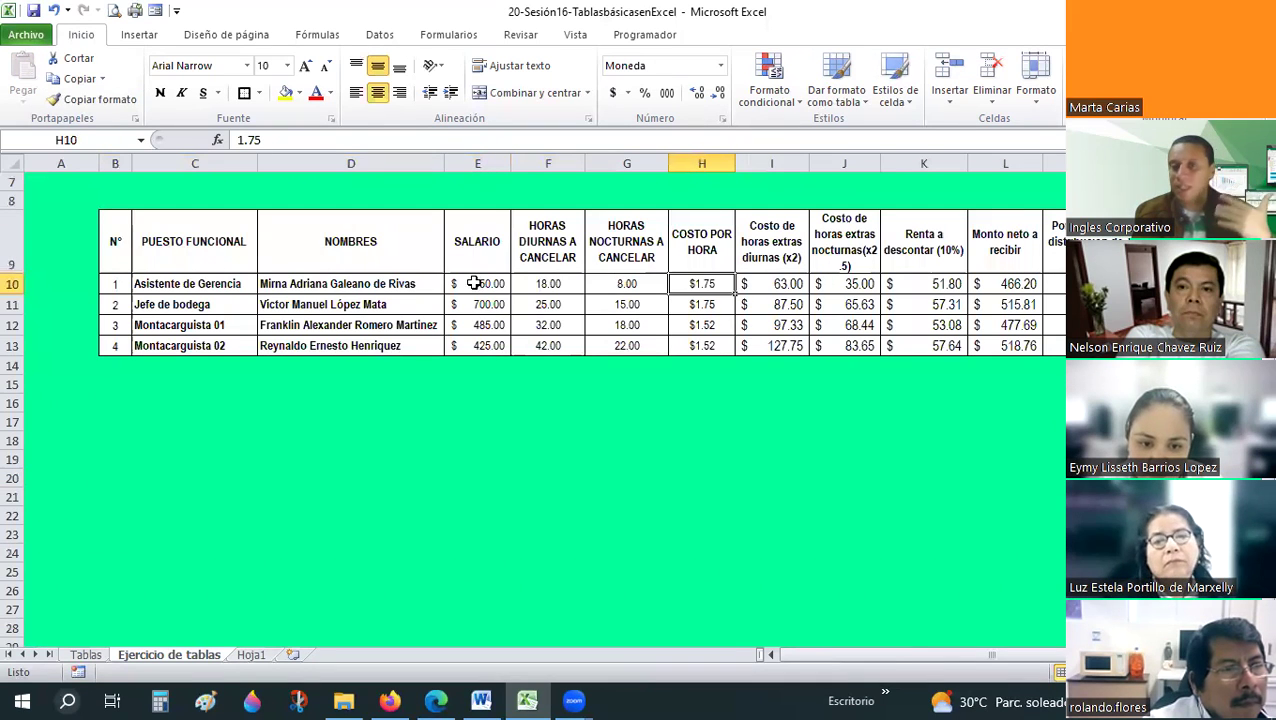
{"action": "left_click", "coordinate": [565, 455]}
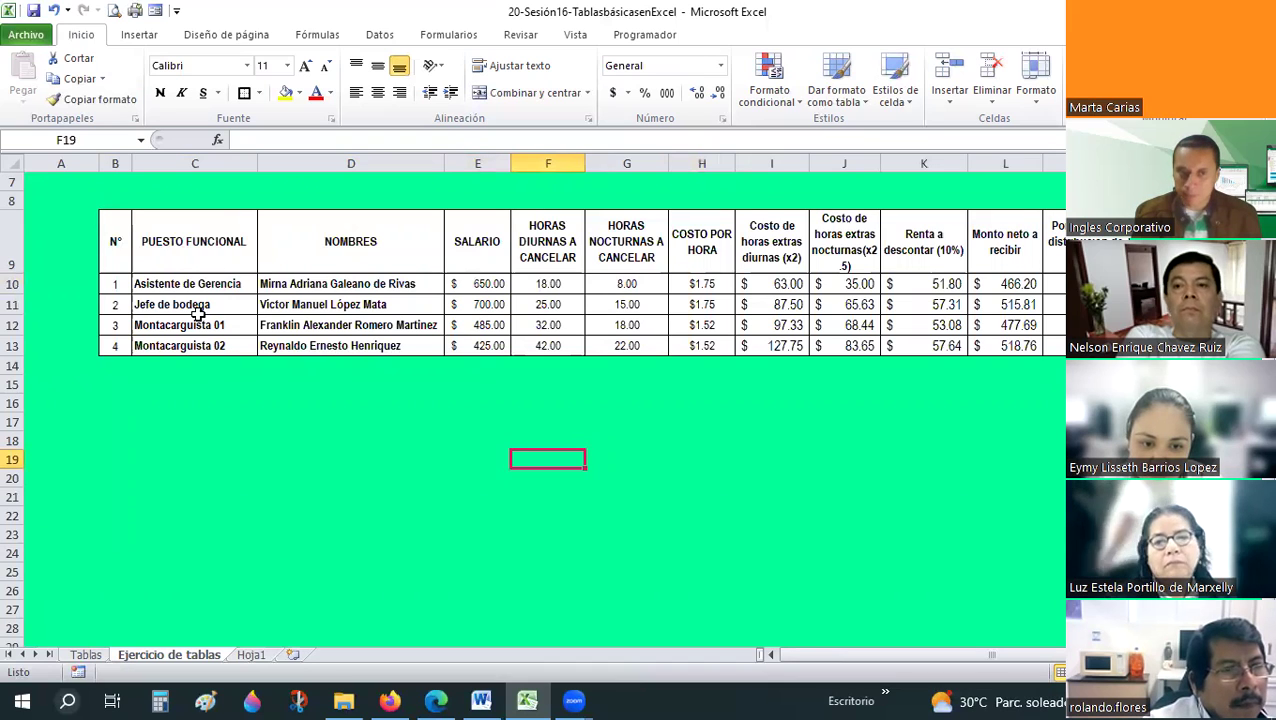
{"action": "mouse_move", "coordinate": [117, 240]}
{"action": "left_mouse_down"}
{"action": "mouse_move", "coordinate": [448, 347]}
{"action": "mouse_move", "coordinate": [595, 347]}
{"action": "left_mouse_up"}
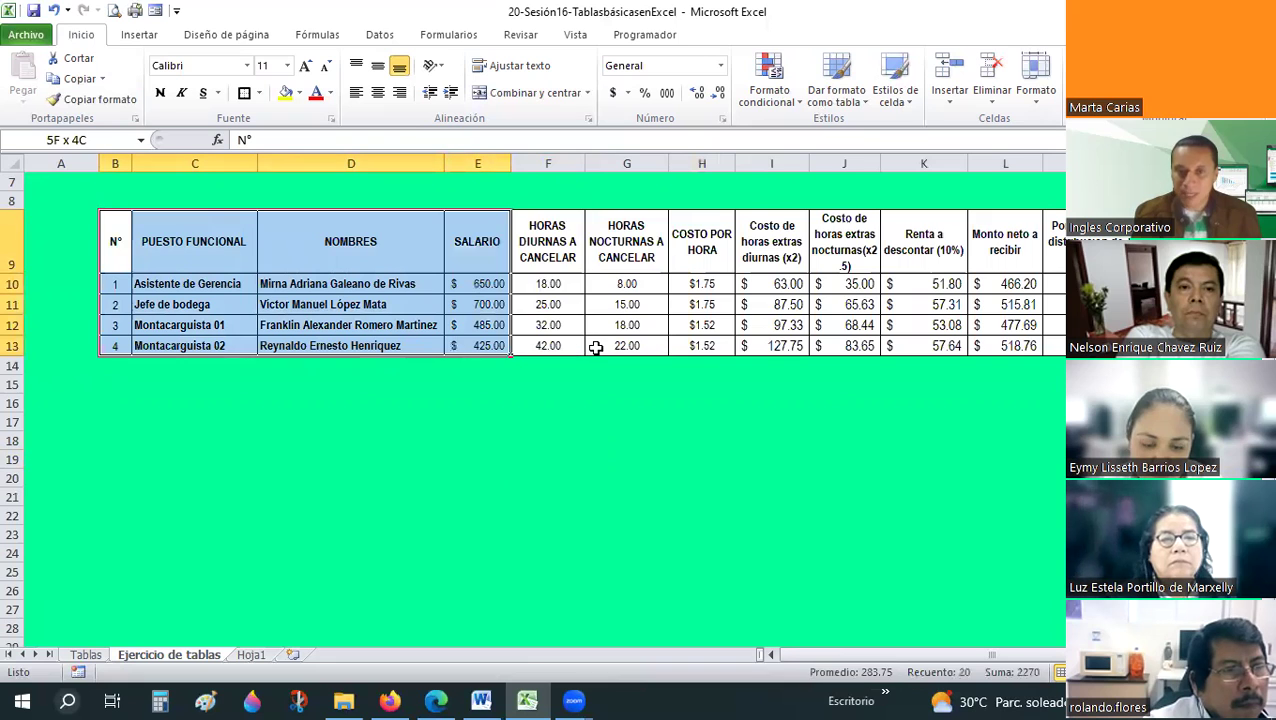
- Copy payroll columns B9:G13 and paste them at B20
{"action": "key", "text": "shift+Right"}
{"action": "key", "text": "ctrl+c"}
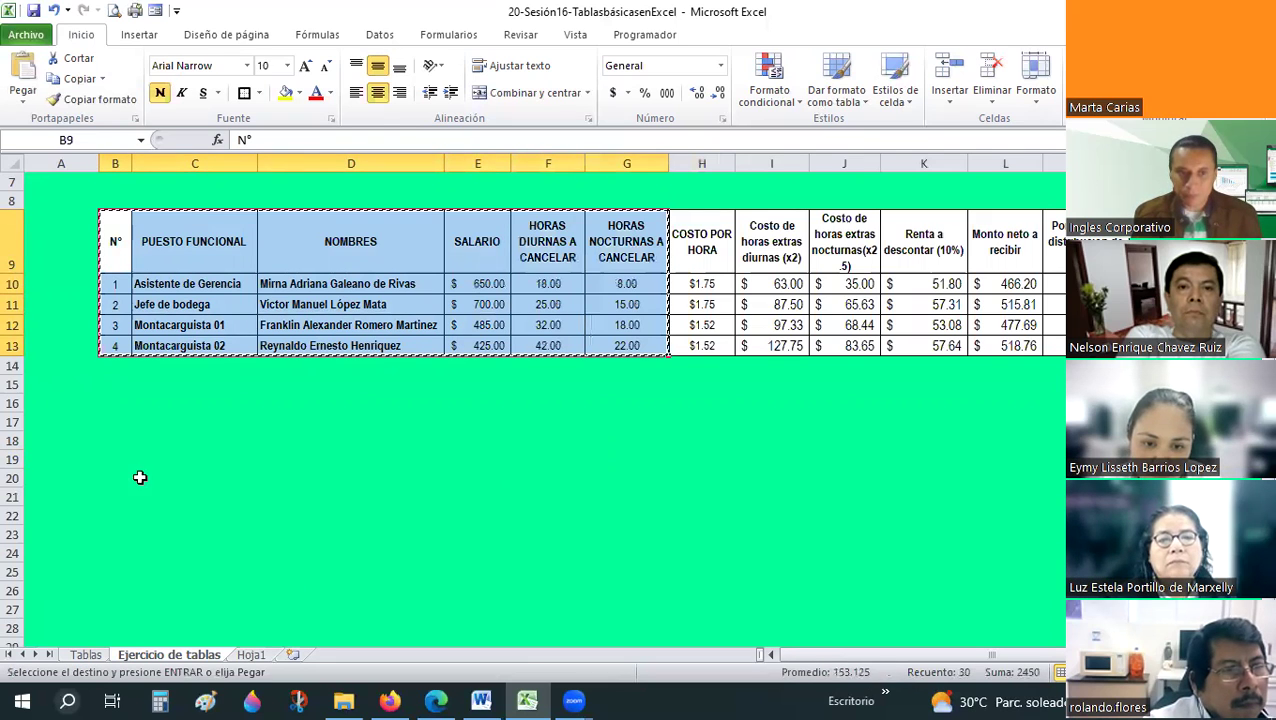
{"action": "left_click", "coordinate": [140, 478]}
{"action": "left_click", "coordinate": [117, 480]}
{"action": "key", "text": "ctrl+v"}
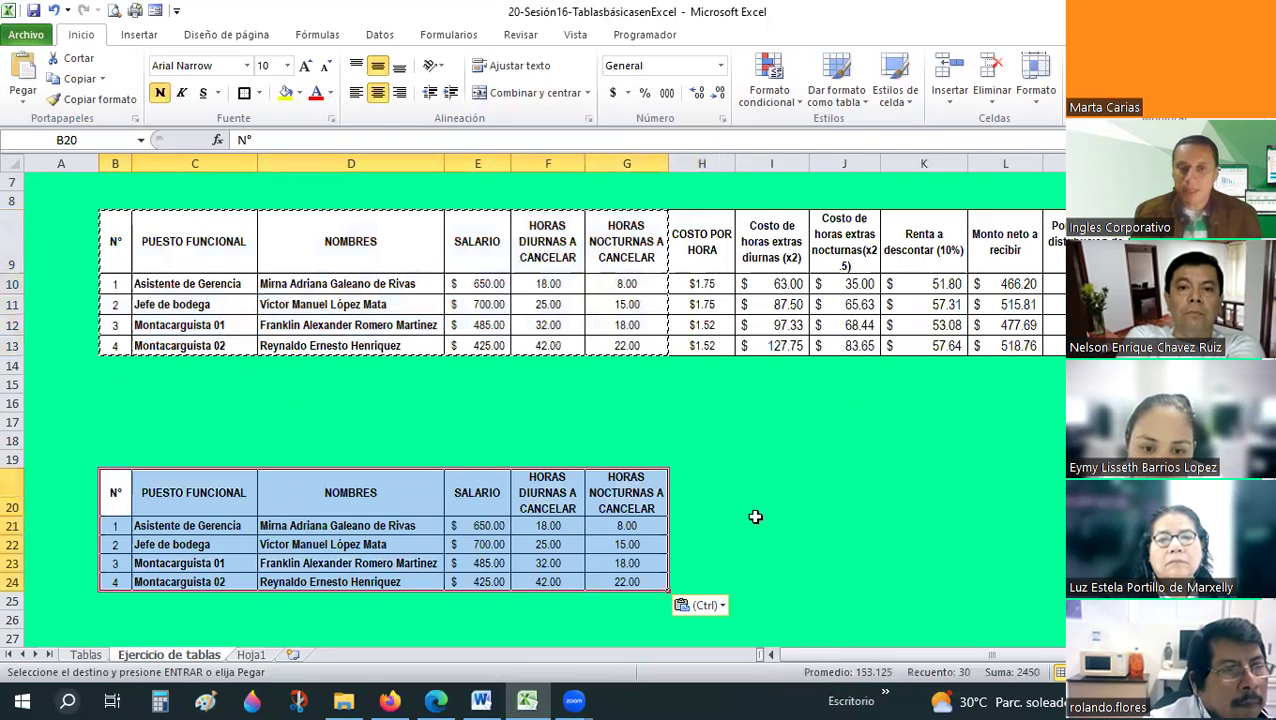
{"action": "scroll", "coordinate": [755, 516], "scroll_direction": "down", "scroll_amount": 1}
{"action": "left_click", "coordinate": [844, 461]}
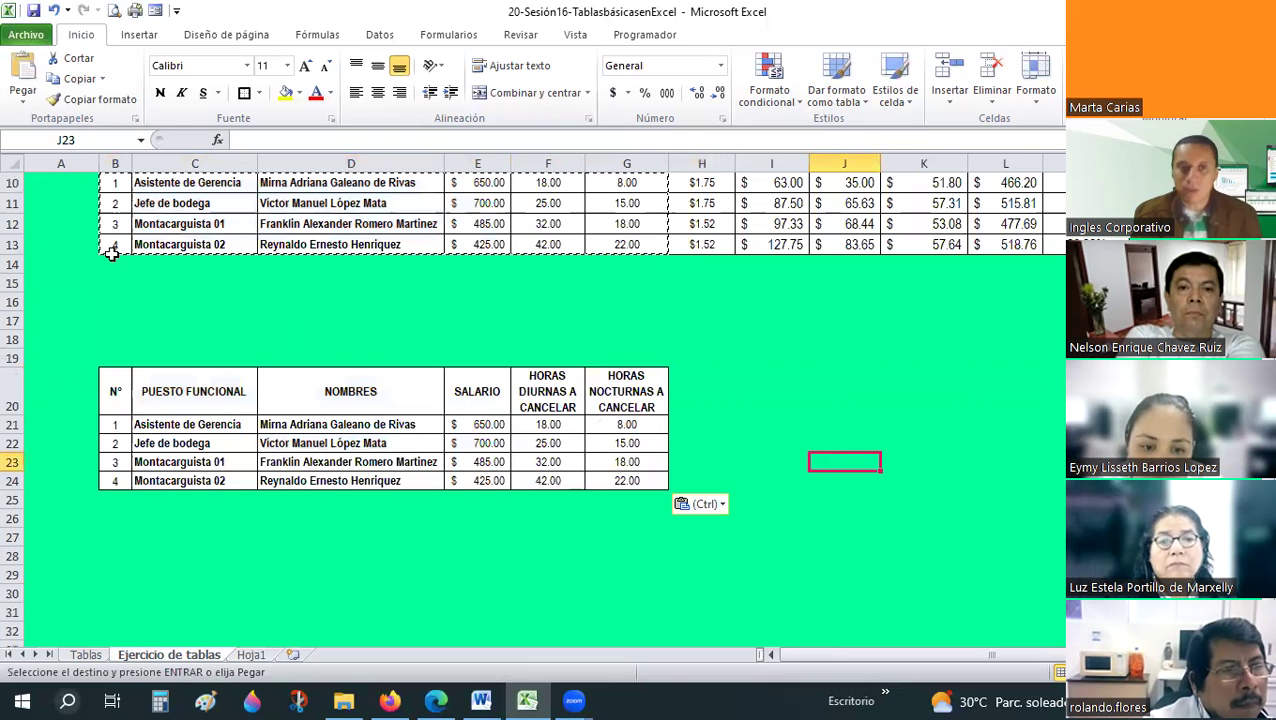
{"action": "scroll", "coordinate": [599, 346], "scroll_direction": "up", "scroll_amount": 1}
- Paste B9:G13 at B20 again and begin creating a table from it
{"action": "left_click_drag", "start_coordinate": [690, 346], "coordinate": [652, 345]}
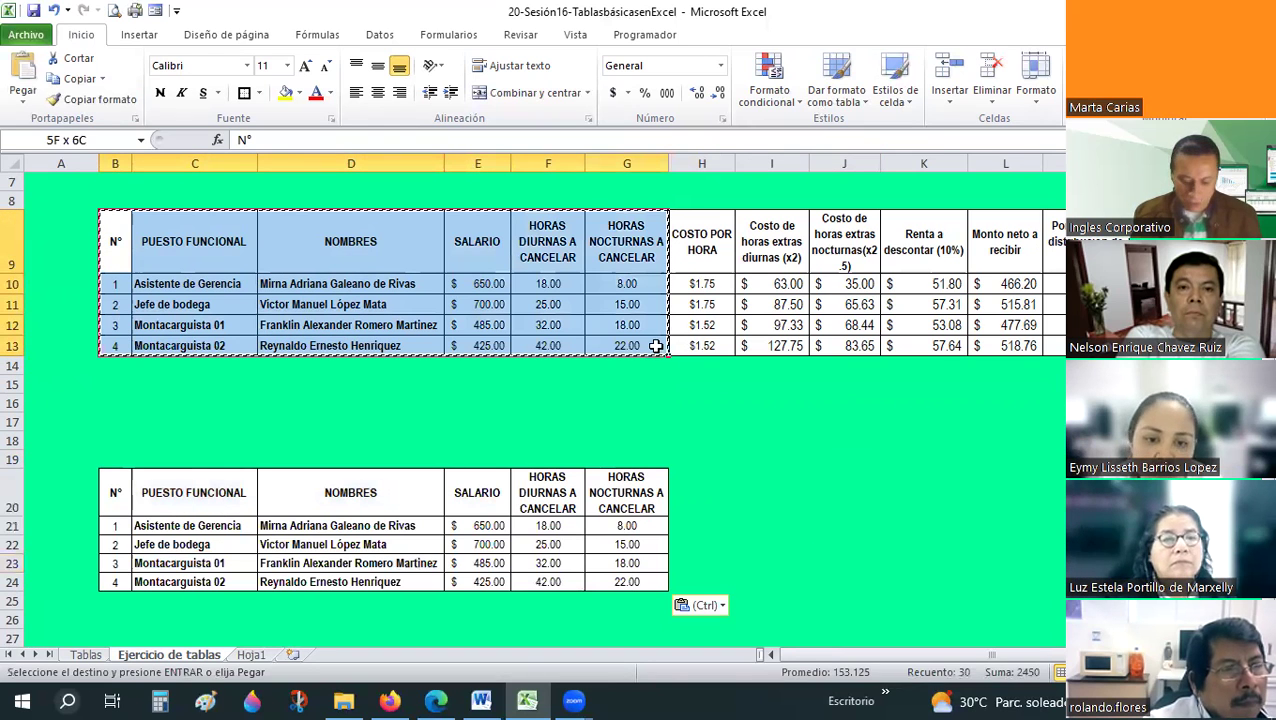
{"action": "left_click", "coordinate": [114, 507]}
{"action": "key", "text": "ctrl+v"}
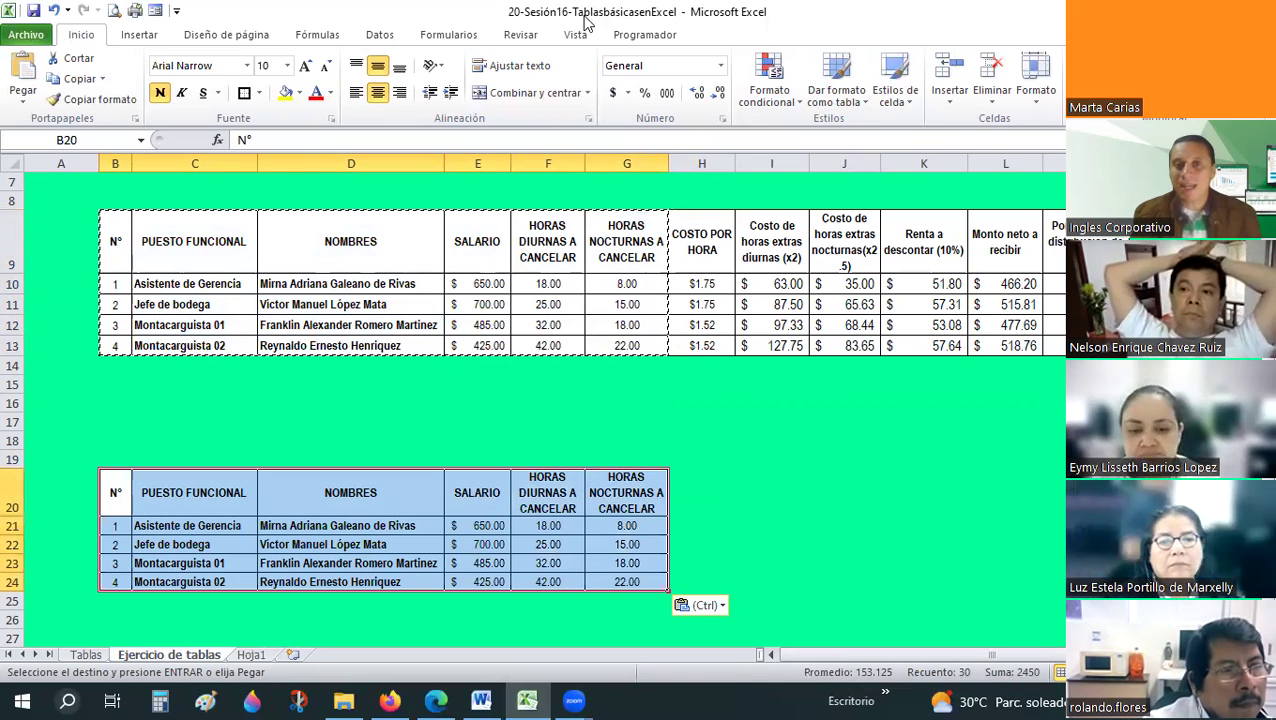
{"action": "left_click", "coordinate": [139, 34]}
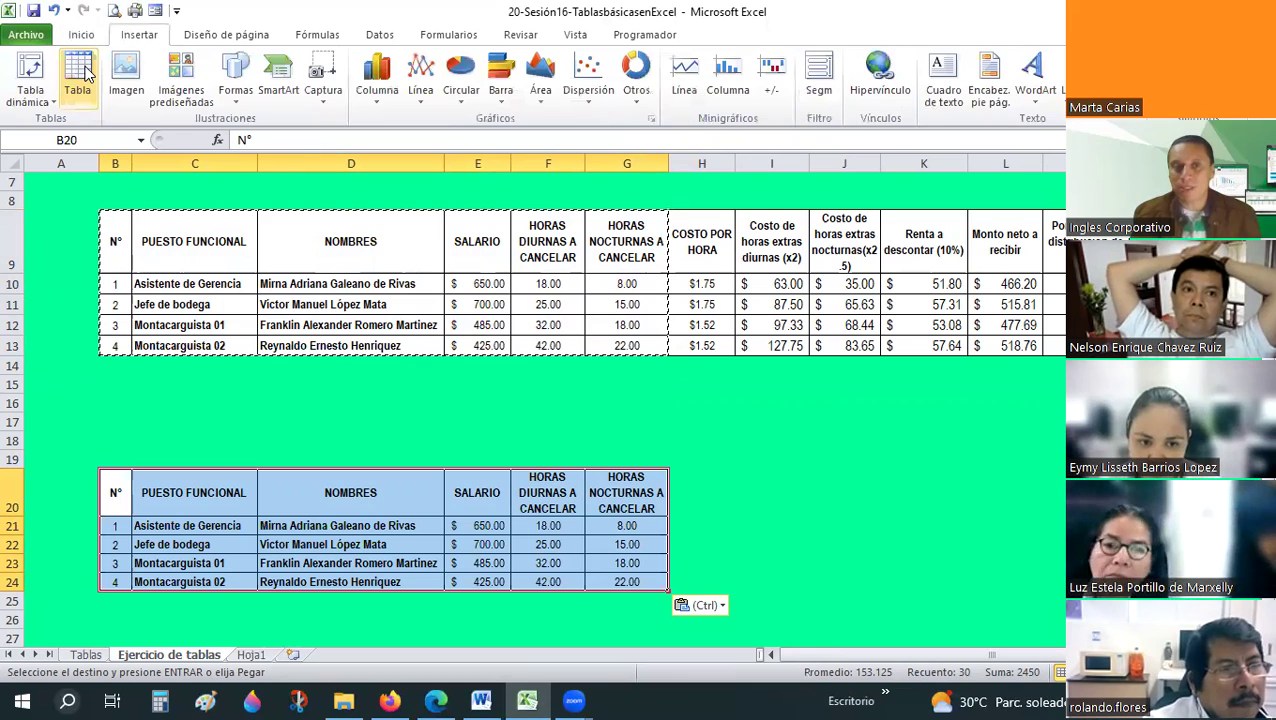
{"action": "key", "text": "ctrl+q"}
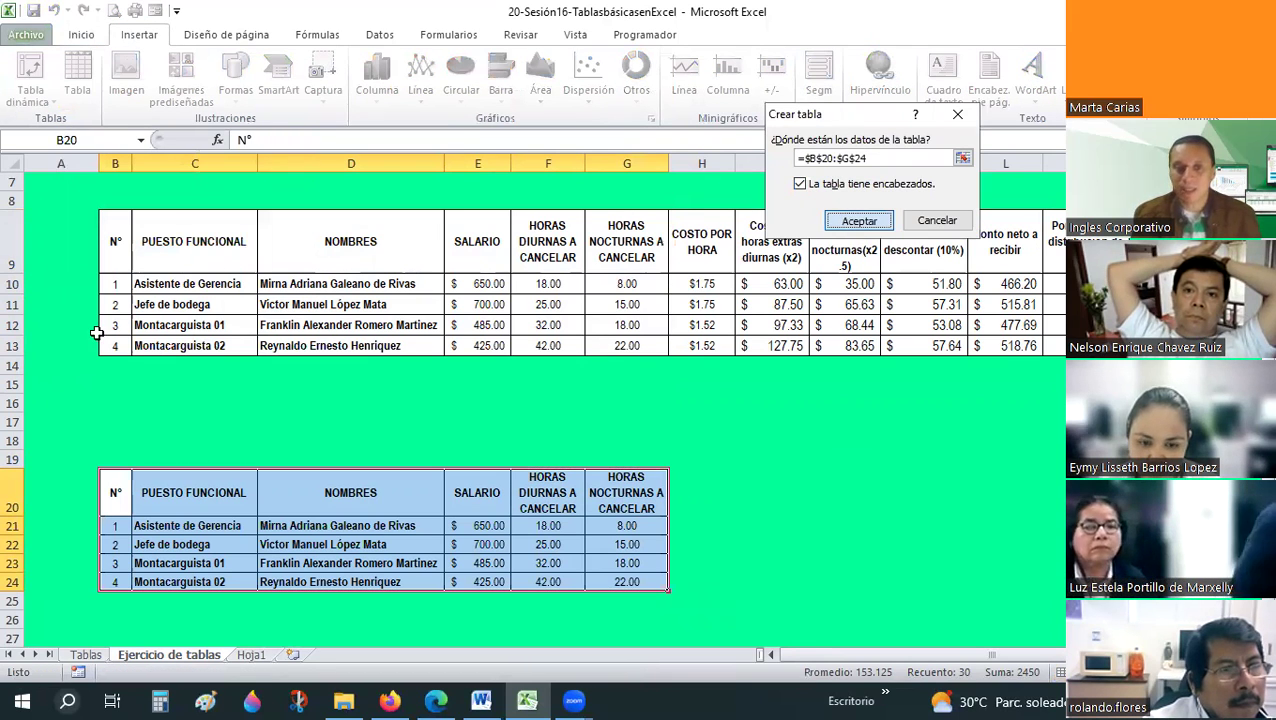
- Create the table from $B$20:$G$24 with headers and name it planillaANDA
{"action": "left_click", "coordinate": [855, 221]}
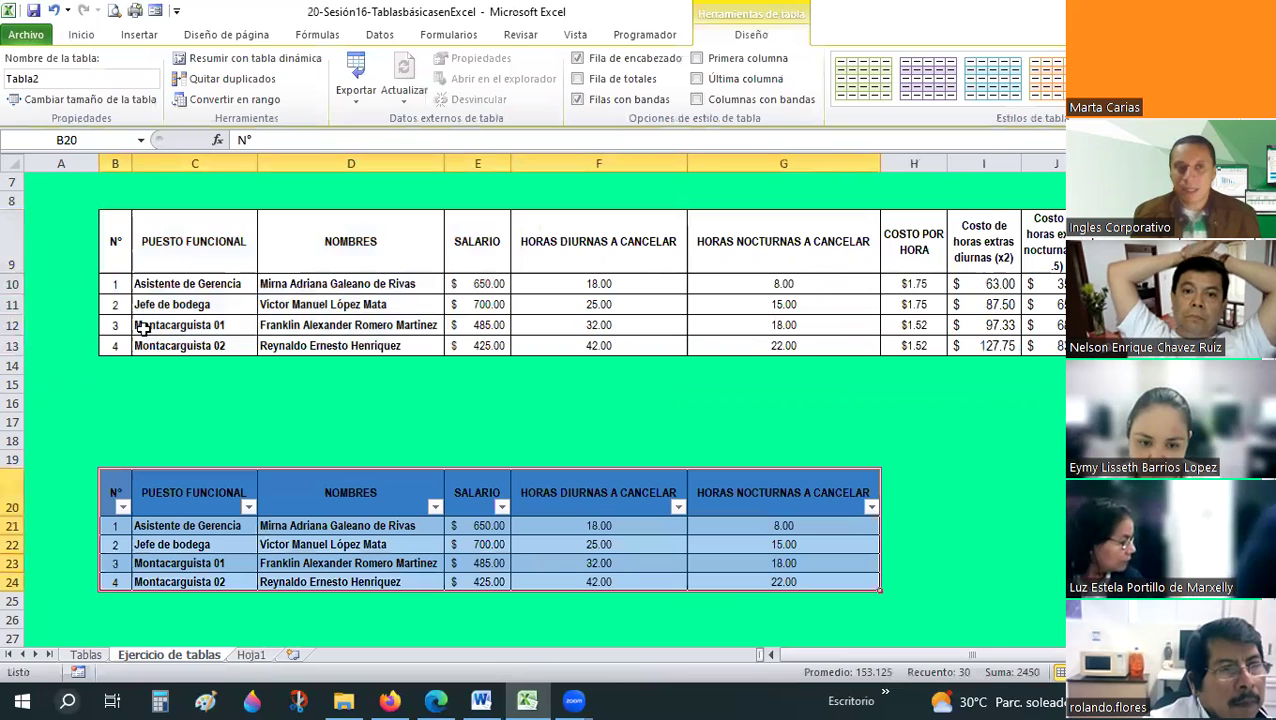
{"action": "left_click", "coordinate": [41, 78]}
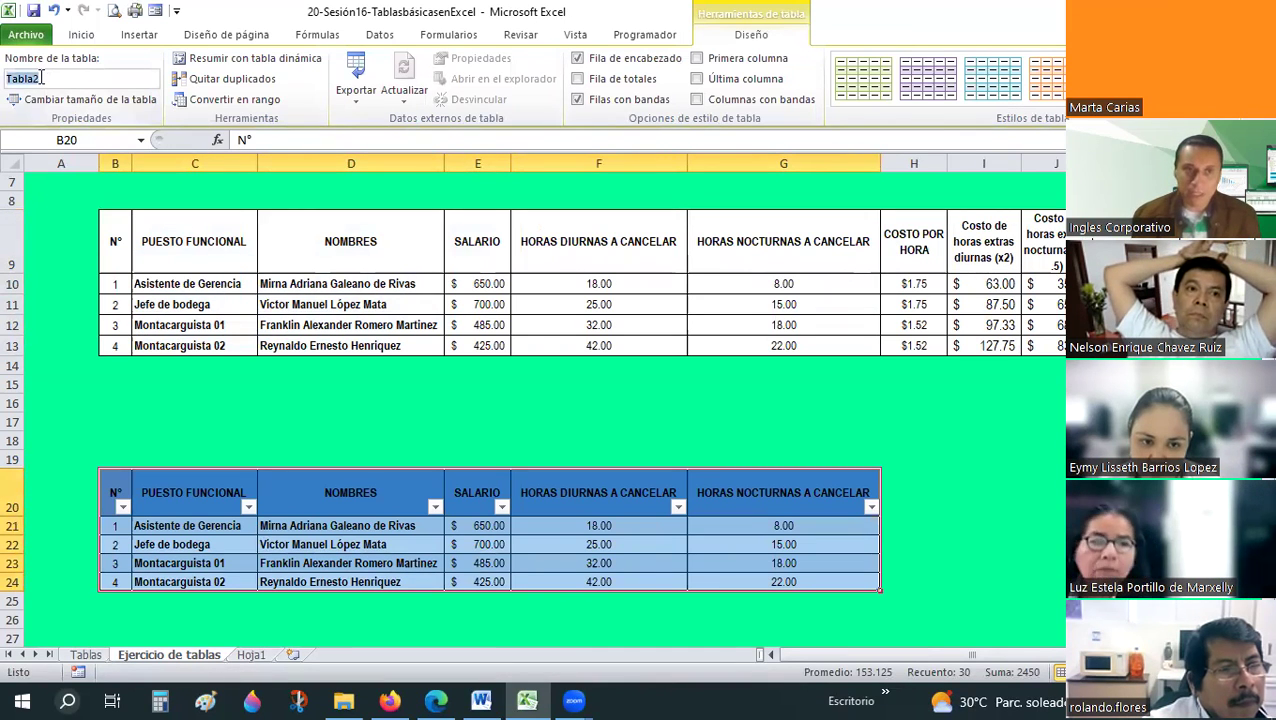
{"action": "type", "text": "plan"}
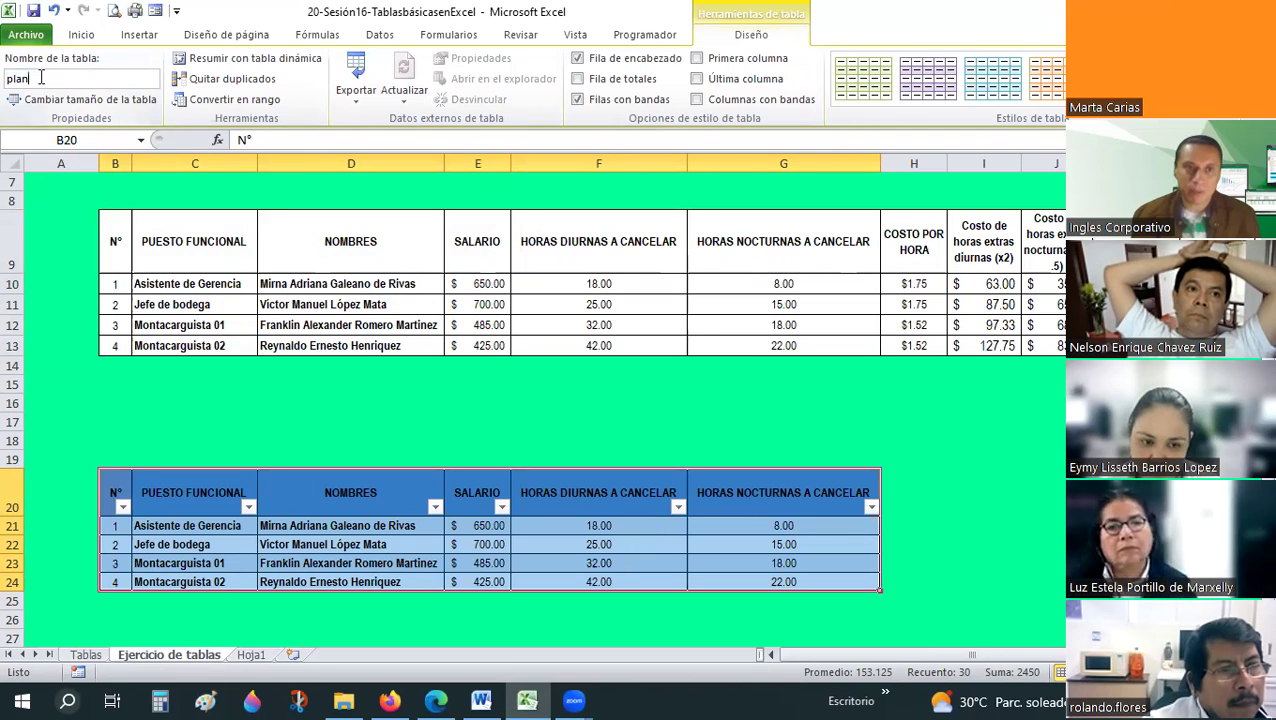
{"action": "type", "text": "illaANDA"}
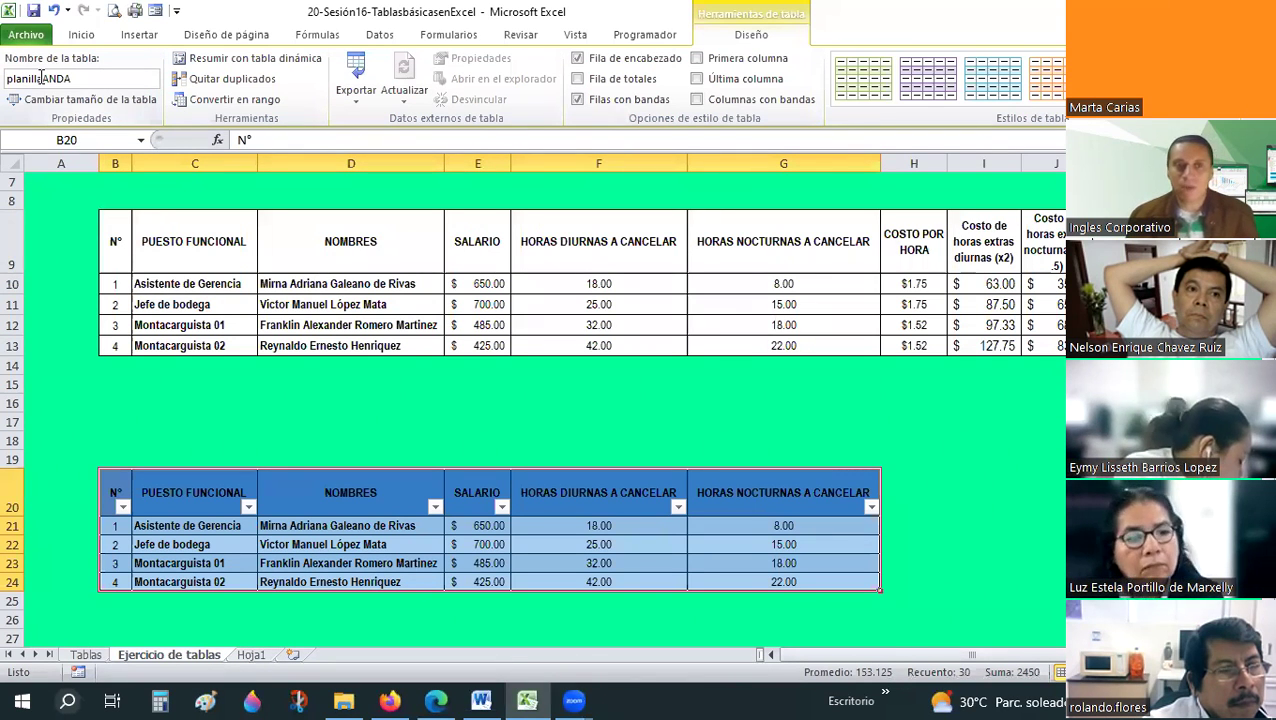
{"action": "key", "text": "Return"}
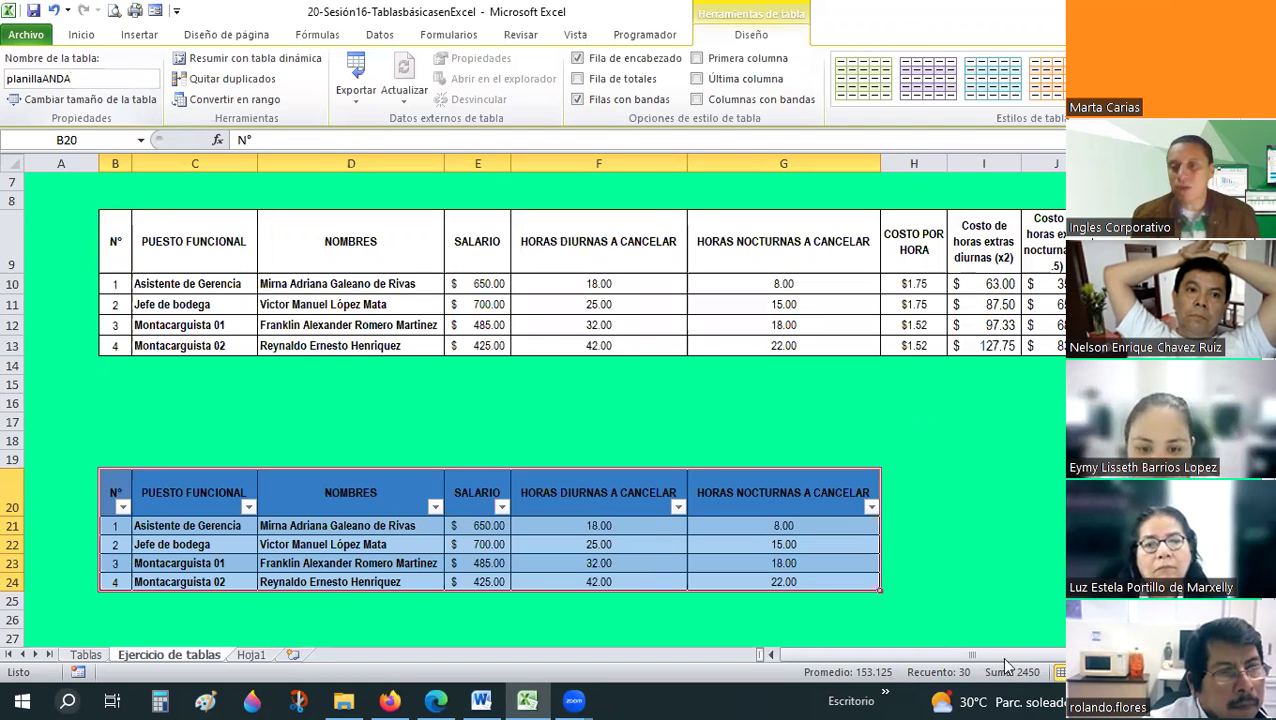
{"action": "left_click", "coordinate": [913, 422]}
{"action": "scroll", "coordinate": [913, 422], "scroll_direction": "right", "scroll_amount": 2}
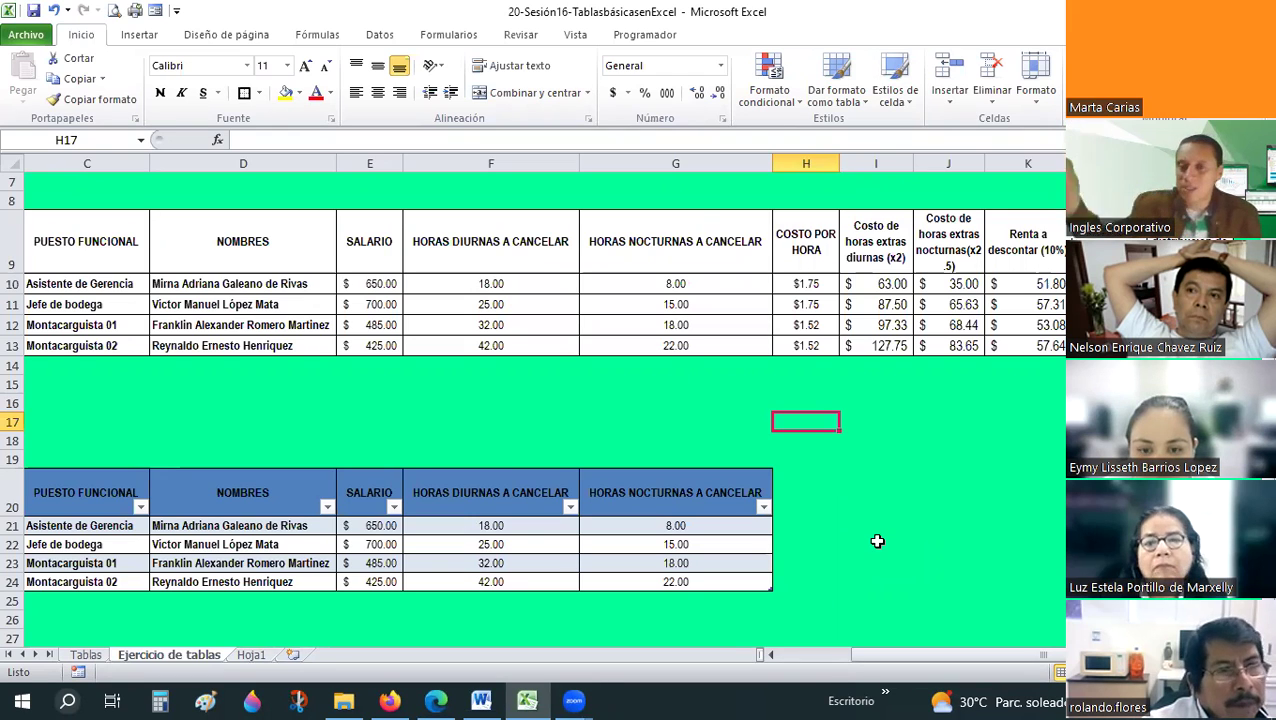
- Add a 'Costo por hora' header in H20 to extend the table with a new column
{"action": "left_click", "coordinate": [810, 500]}
{"action": "type", "text": "Co"}
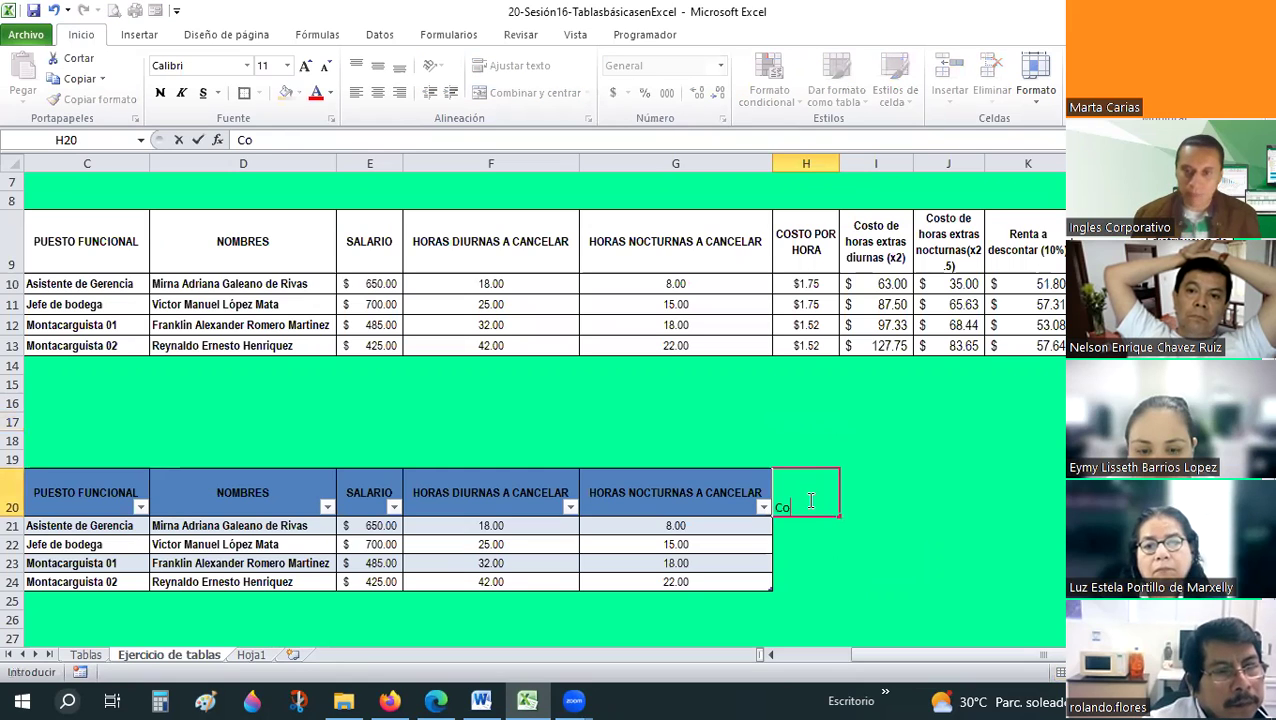
{"action": "type", "text": "ra"}
{"action": "key", "text": "Return"}
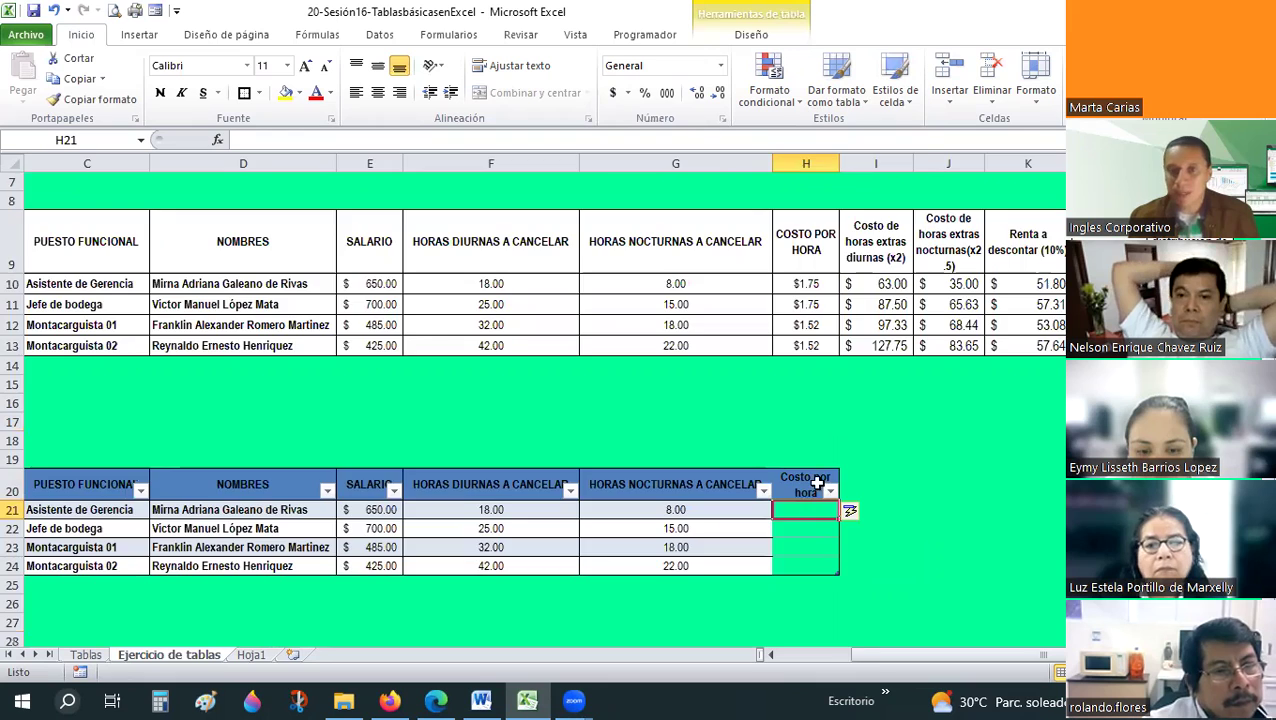
{"action": "scroll", "coordinate": [879, 353], "scroll_direction": "up", "scroll_amount": 3}
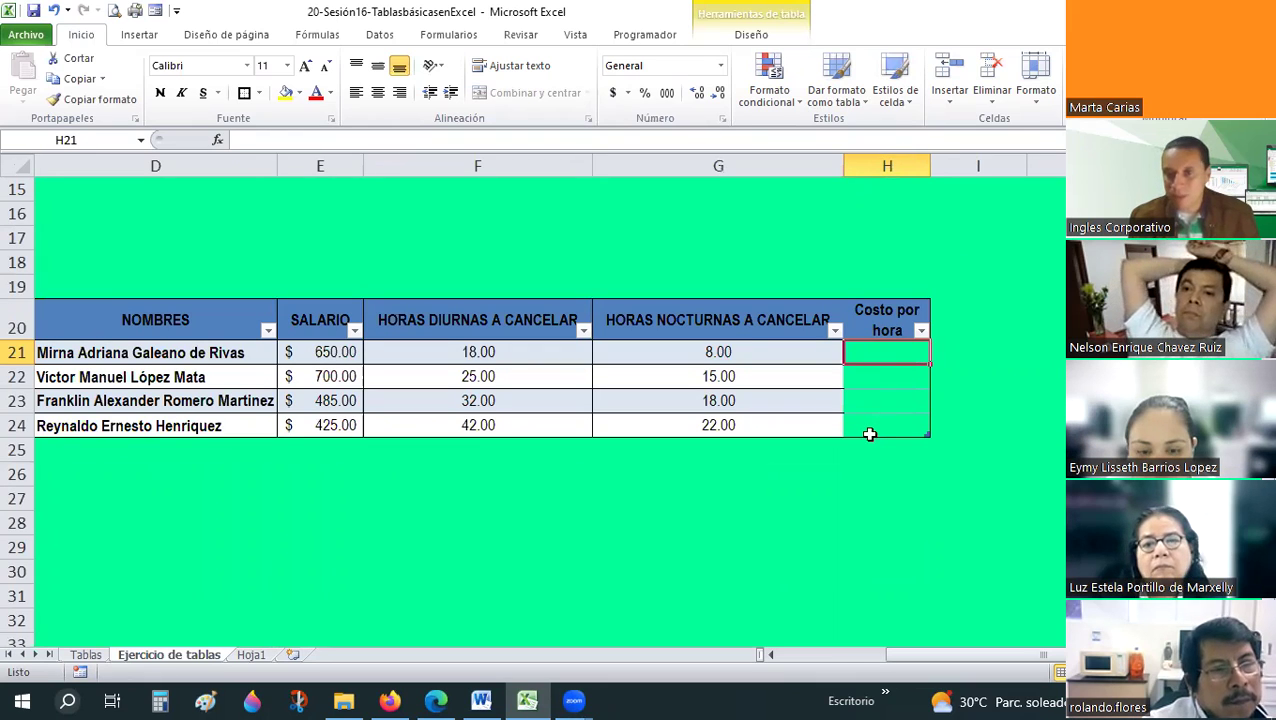
- Remove the green fill from the new column's cells H21:H24 using Sin relleno
{"action": "left_click_drag", "start_coordinate": [877, 352], "coordinate": [877, 400]}
{"action": "key", "text": "shift+Down"}
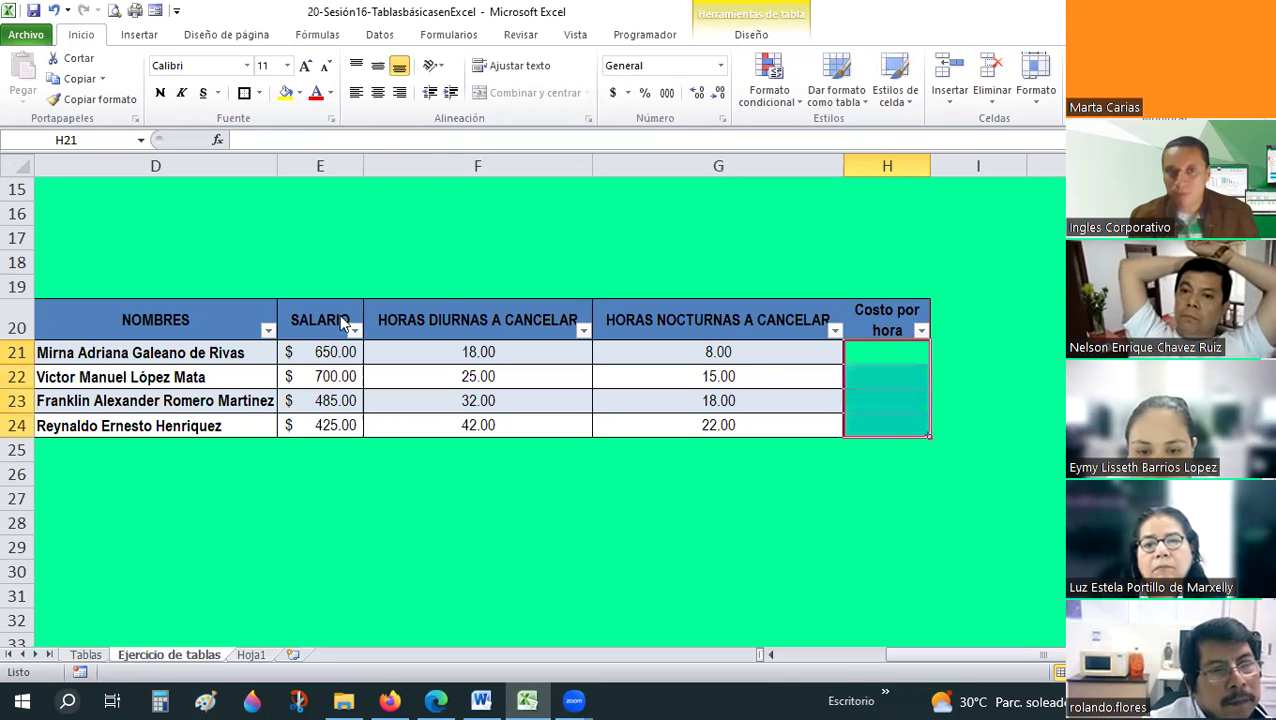
{"action": "left_click", "coordinate": [298, 92]}
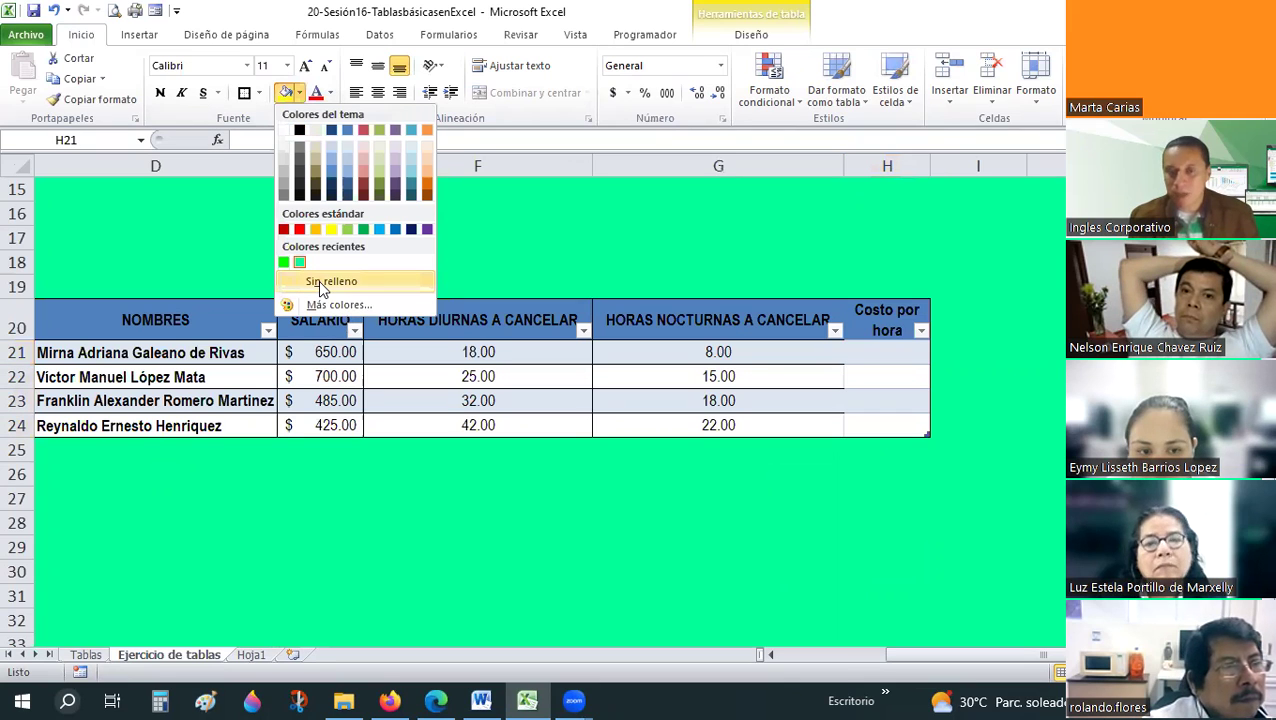
{"action": "key", "text": "Escape"}
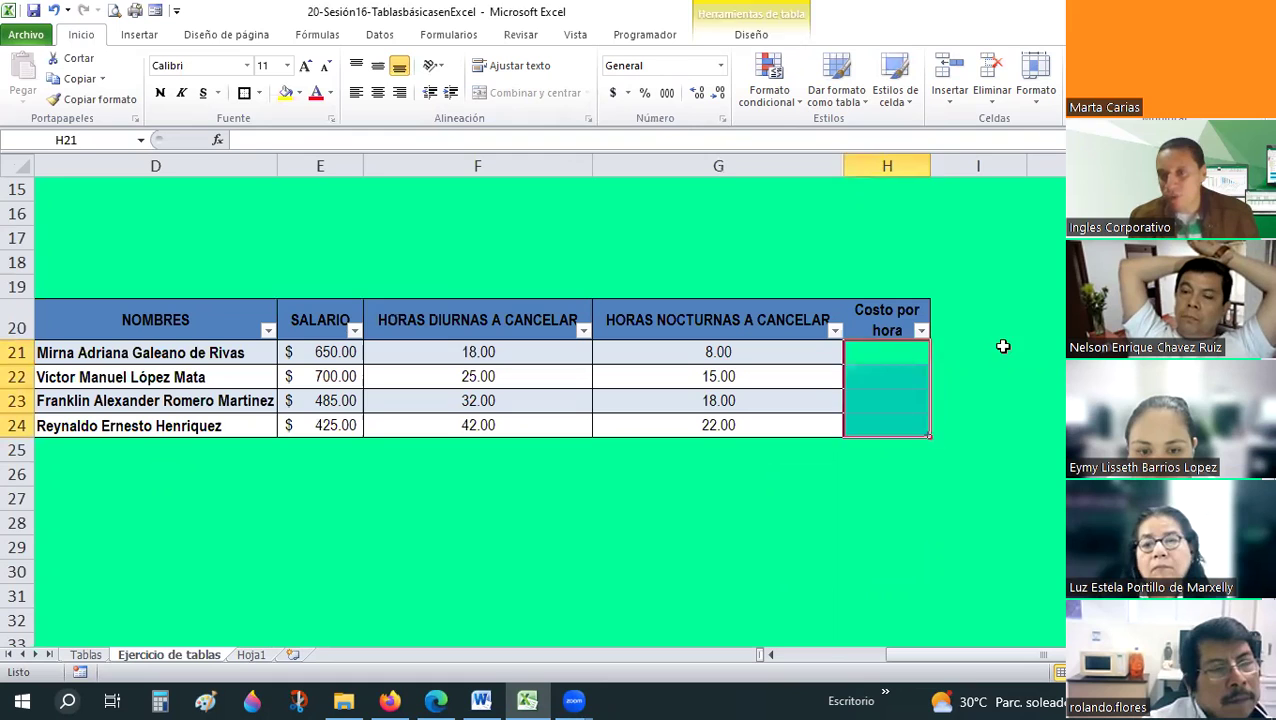
{"action": "left_click", "coordinate": [1032, 352]}
{"action": "left_click_drag", "start_coordinate": [960, 352], "coordinate": [1040, 450]}
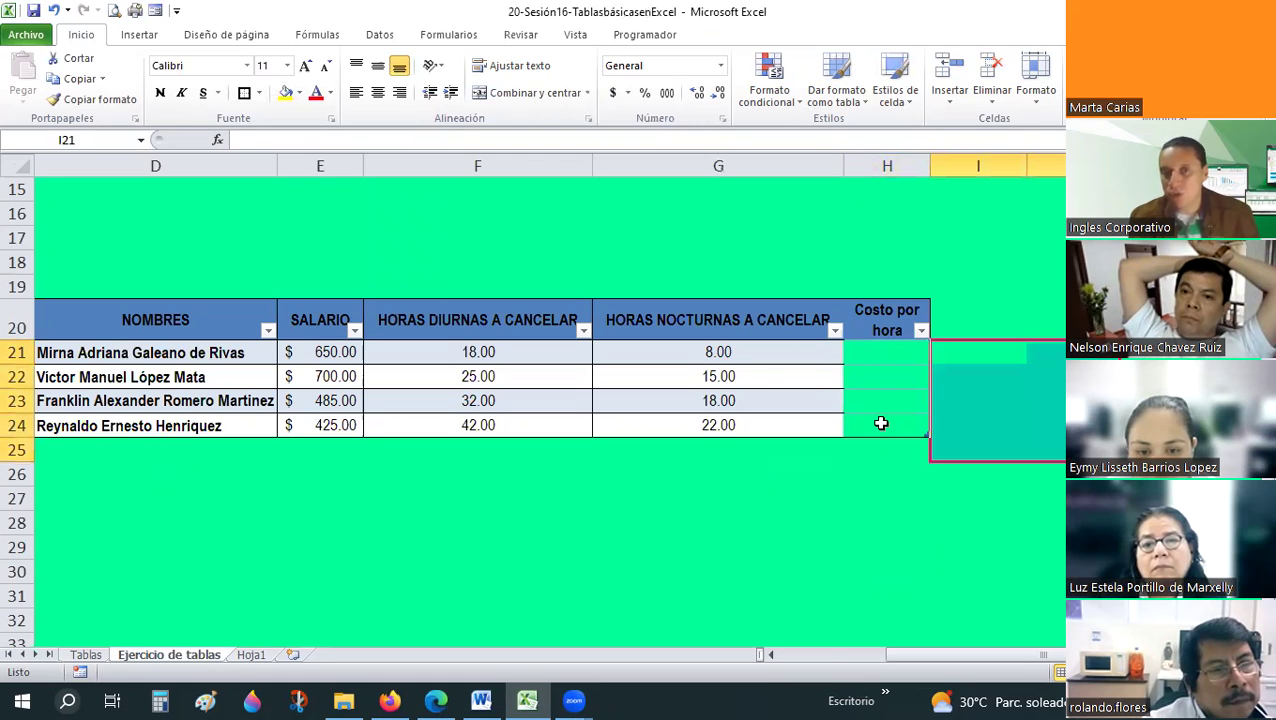
{"action": "left_click_drag", "start_coordinate": [887, 352], "coordinate": [887, 425]}
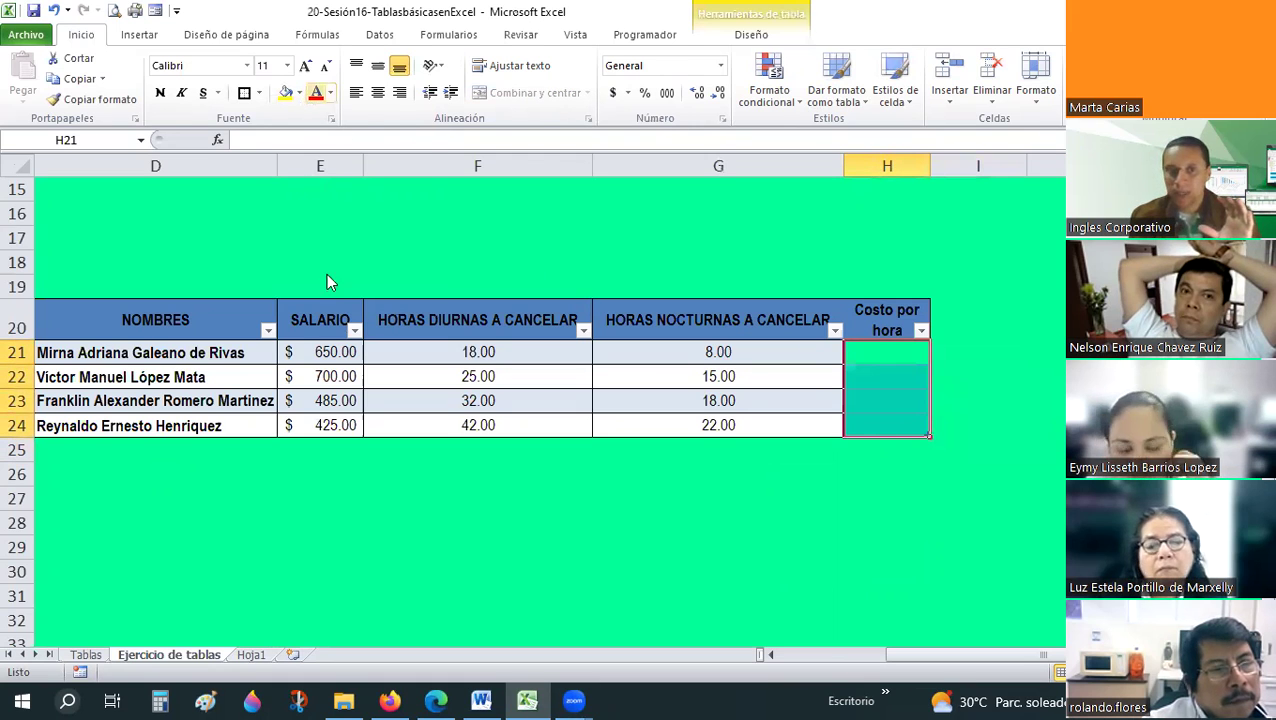
{"action": "left_click", "coordinate": [299, 92]}
{"action": "left_click", "coordinate": [689, 500]}
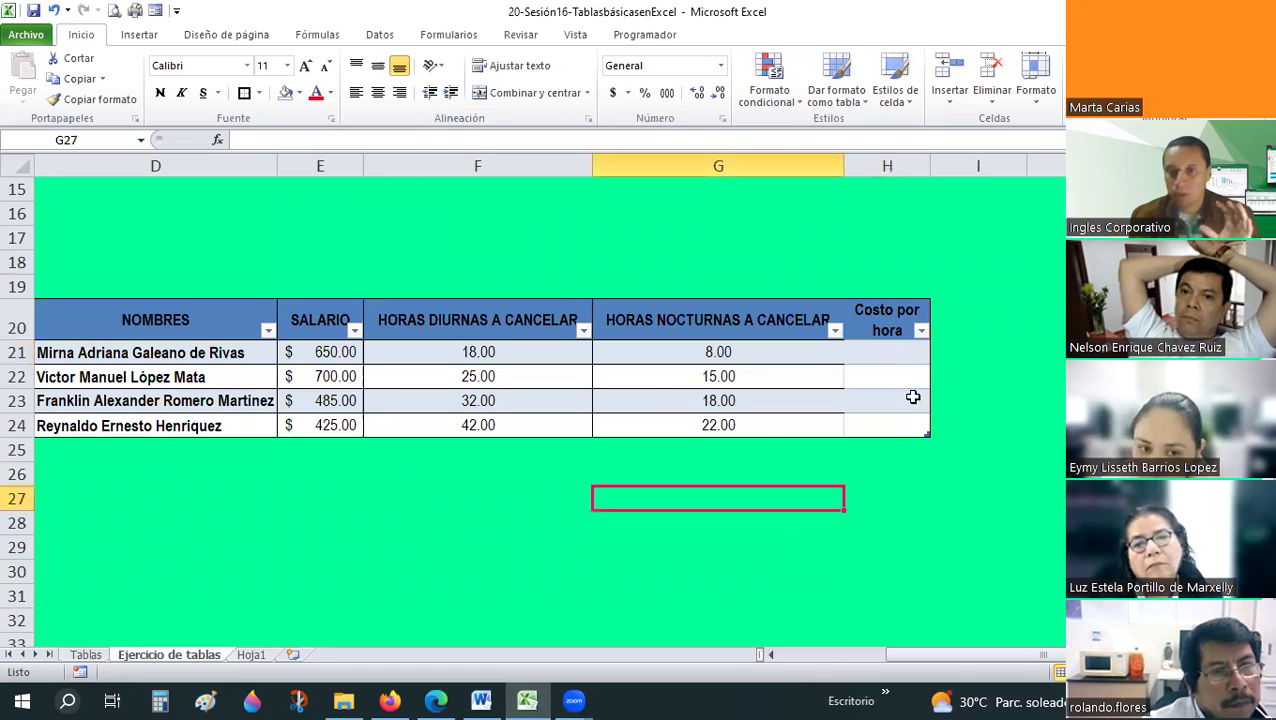
- Select the Costo por hora column and check the Borders options without changing them
{"action": "left_click_drag", "start_coordinate": [887, 352], "coordinate": [894, 444]}
{"action": "left_click_drag", "start_coordinate": [887, 320], "coordinate": [887, 425]}
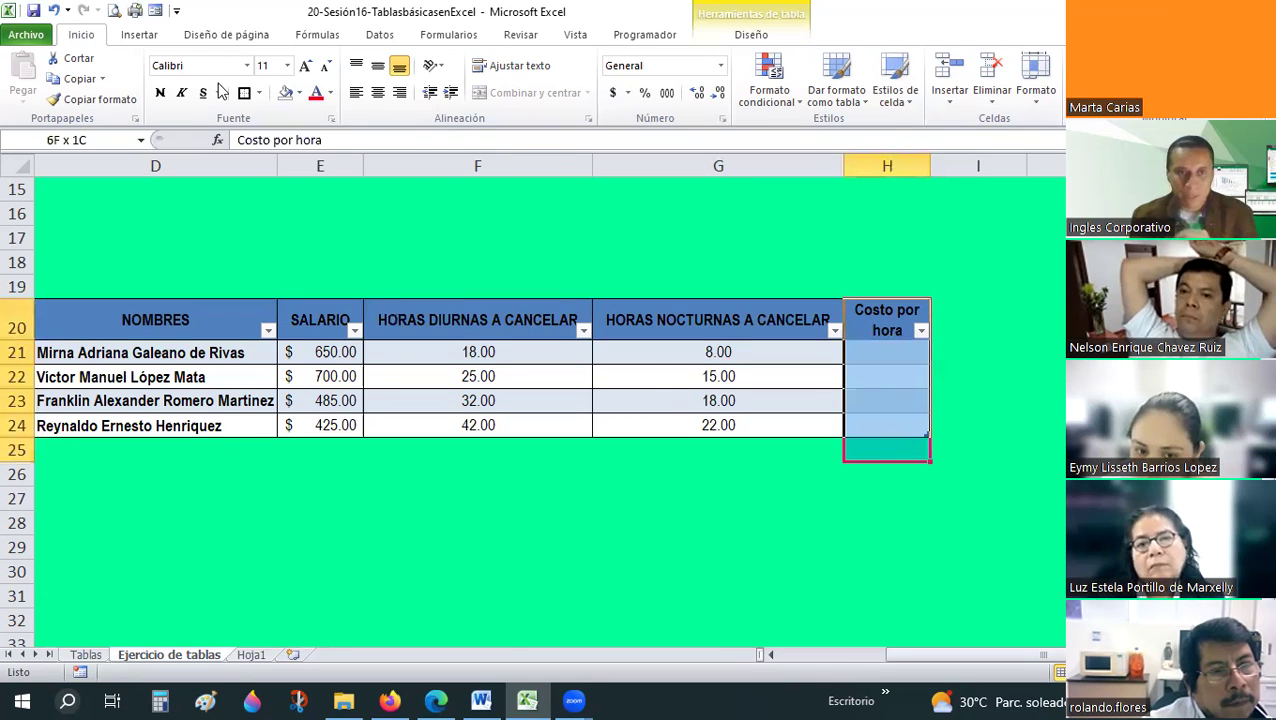
{"action": "left_click", "coordinate": [259, 92]}
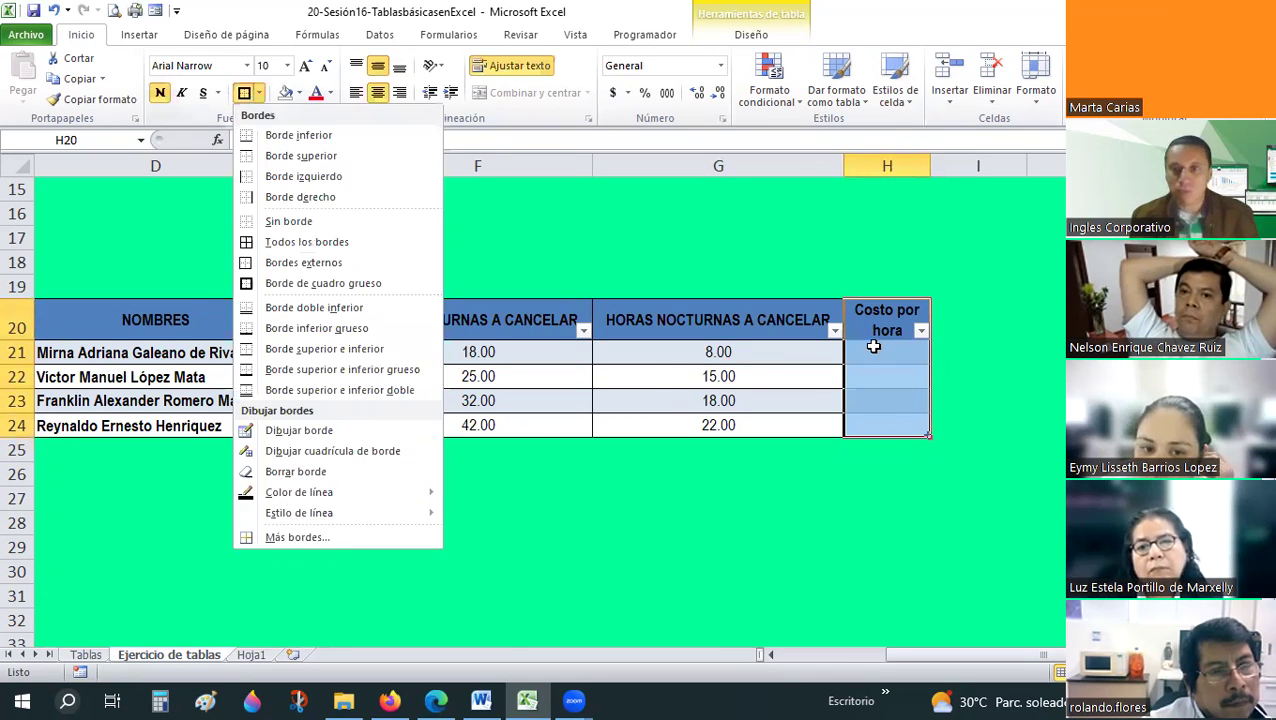
{"action": "left_click", "coordinate": [873, 346]}
{"action": "left_click", "coordinate": [876, 348]}
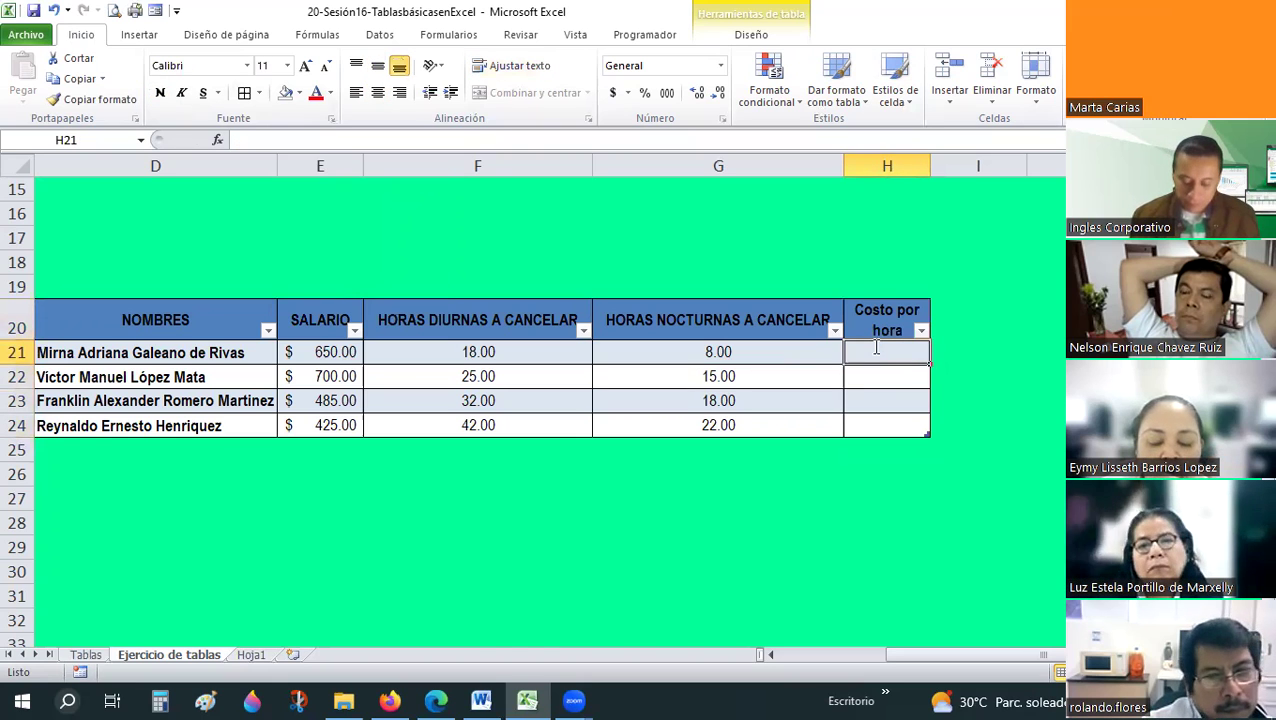
{"action": "type", "text": "=("}
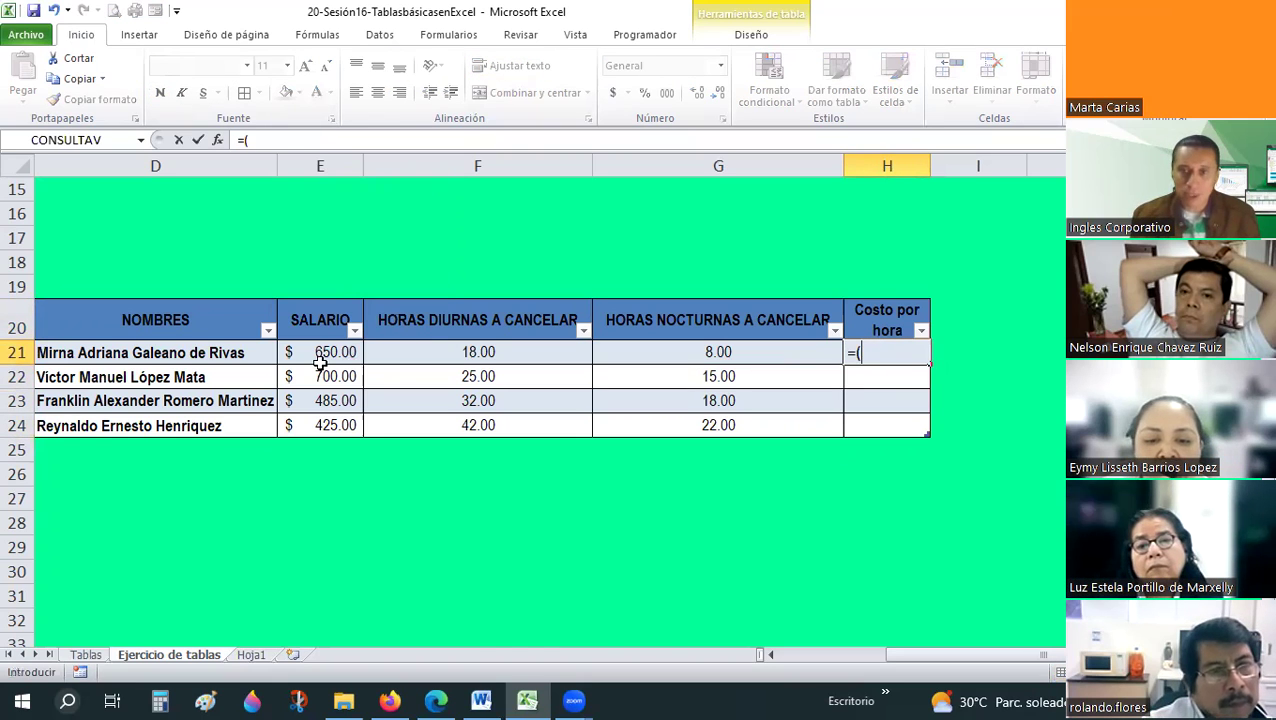
{"action": "left_click", "coordinate": [319, 363]}
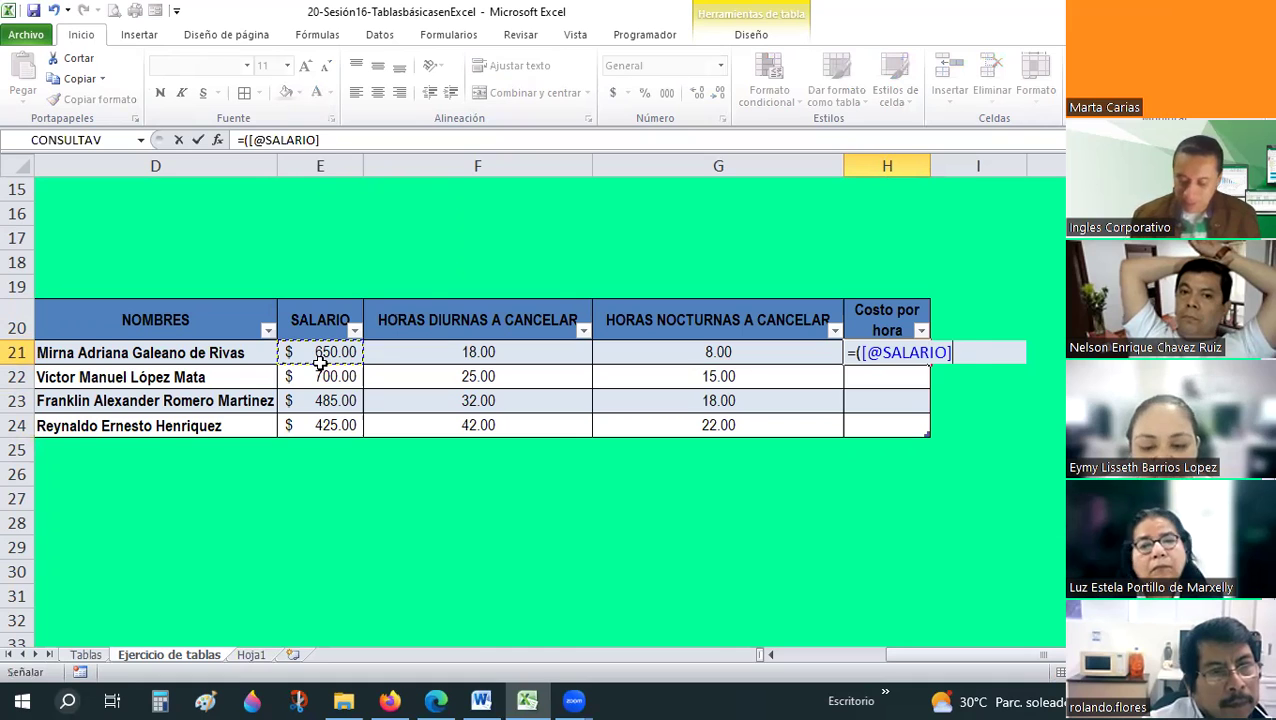
{"action": "type", "text": "/30)/8"}
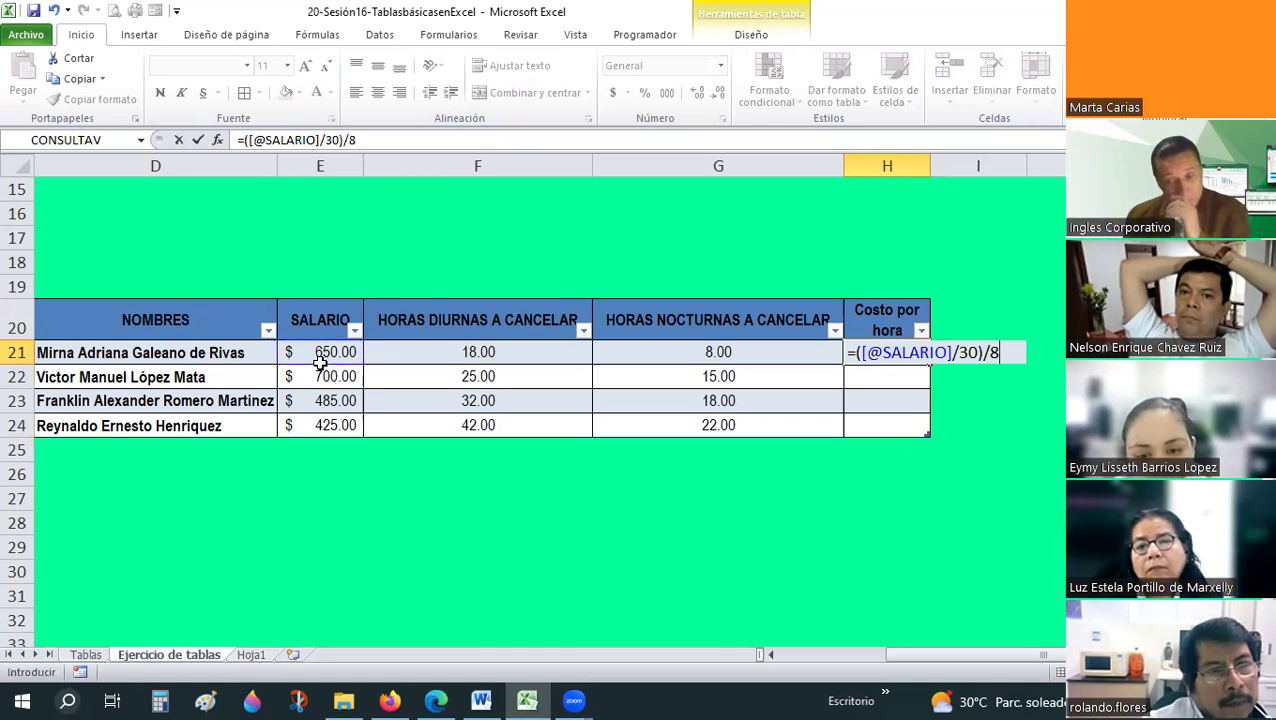
{"action": "key", "text": "Return"}
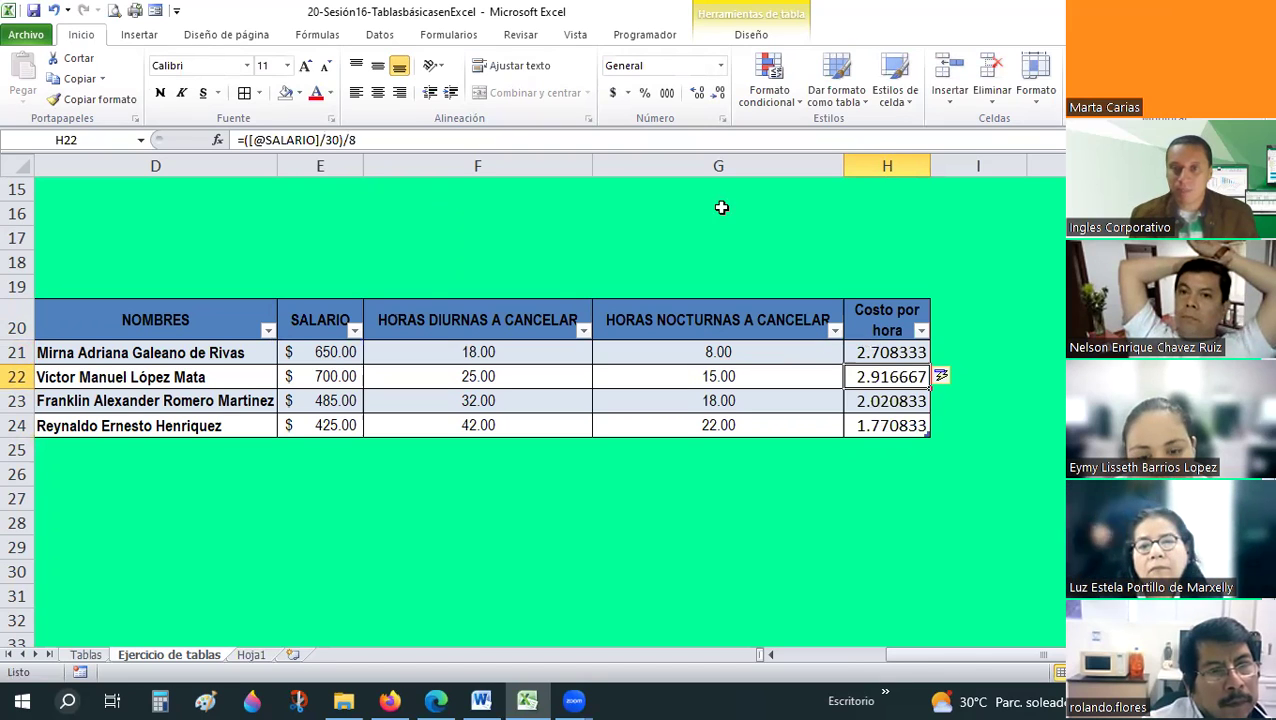
{"action": "left_click_drag", "start_coordinate": [887, 352], "coordinate": [887, 425]}
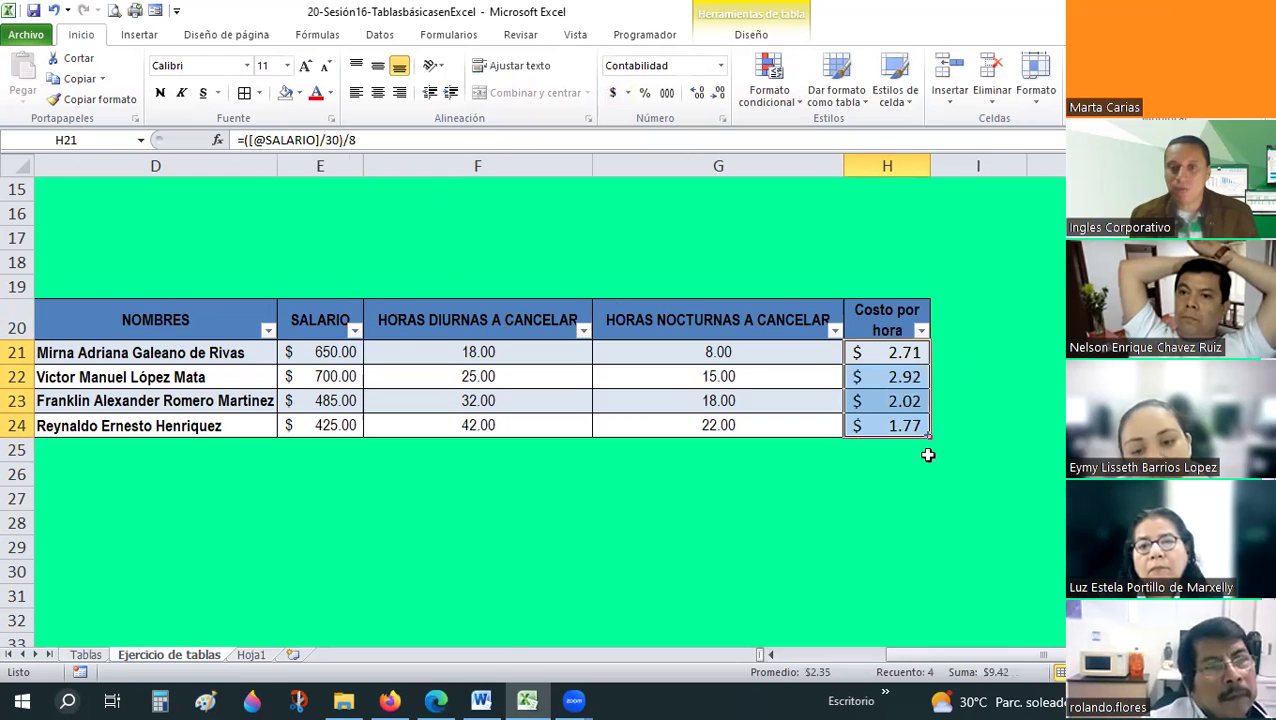
{"action": "scroll", "coordinate": [928, 455], "scroll_direction": "right", "scroll_amount": 1}
{"action": "scroll", "coordinate": [928, 455], "scroll_direction": "up", "scroll_amount": 3}
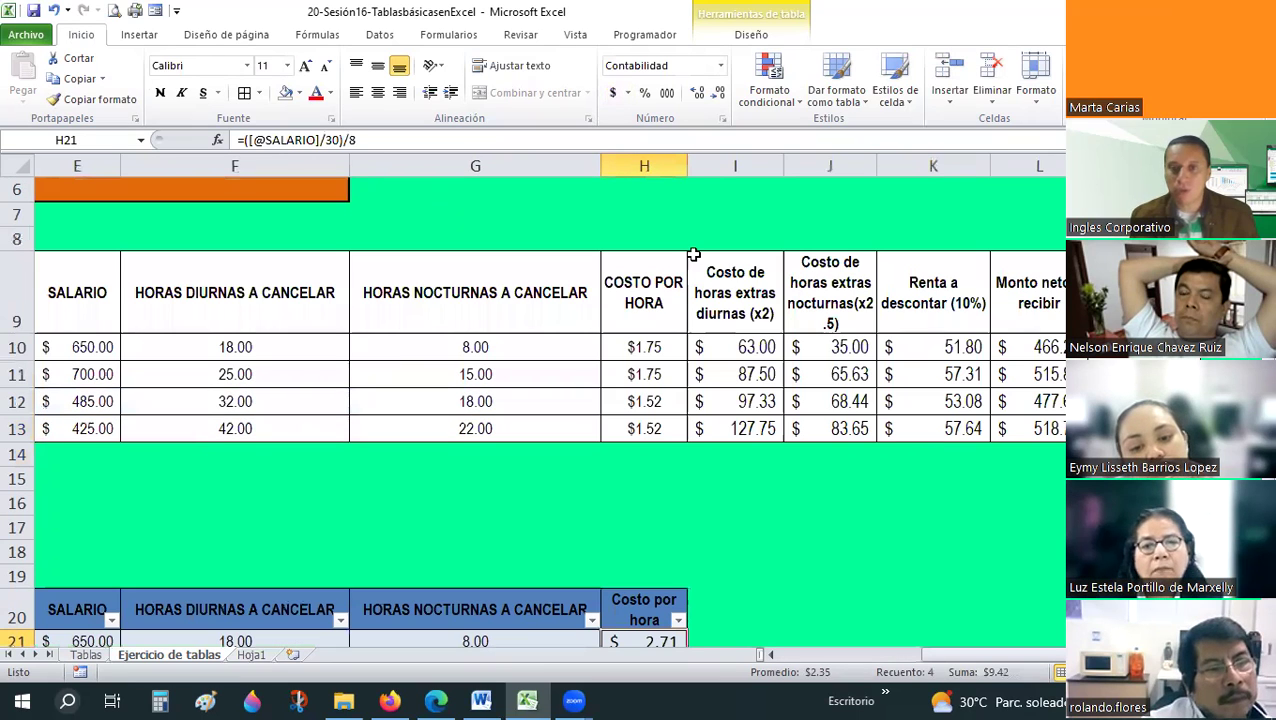
- Copy the daytime overtime header from I9 into I20 to add a table column
{"action": "left_click", "coordinate": [740, 286]}
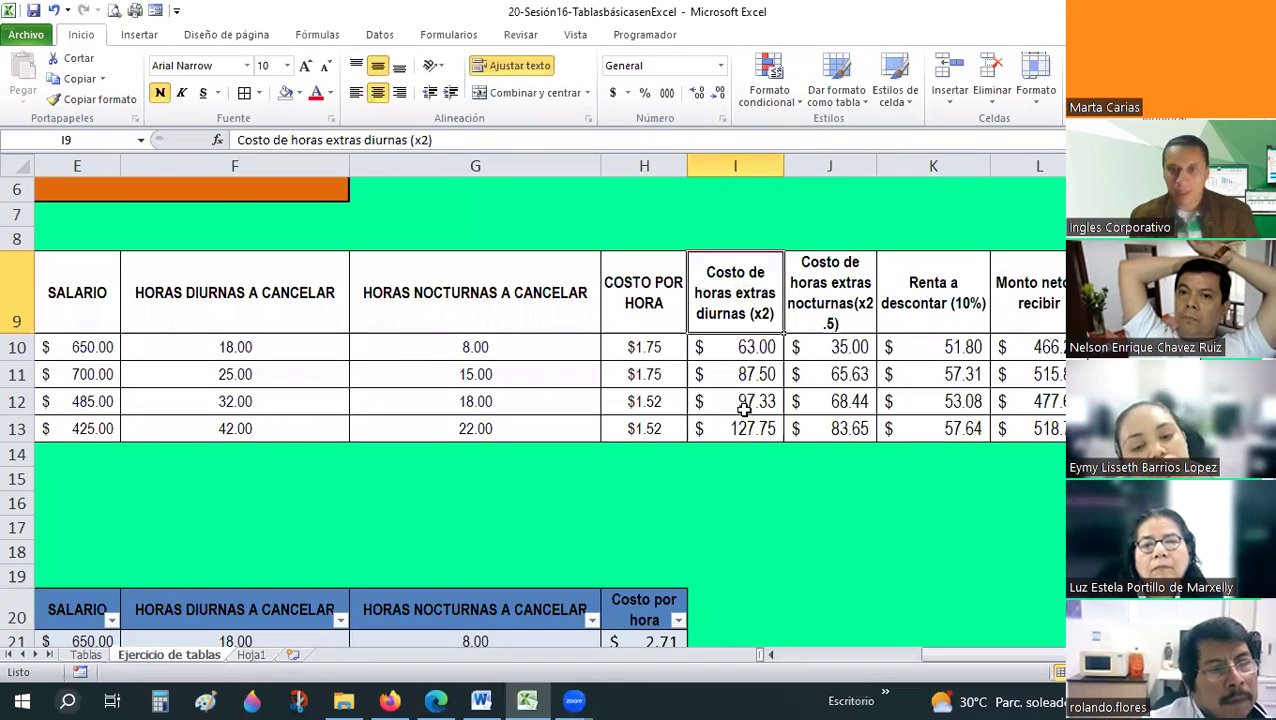
{"action": "key", "text": "ctrl+c"}
{"action": "scroll", "coordinate": [744, 408], "scroll_direction": "down", "scroll_amount": 2}
{"action": "left_click", "coordinate": [740, 404]}
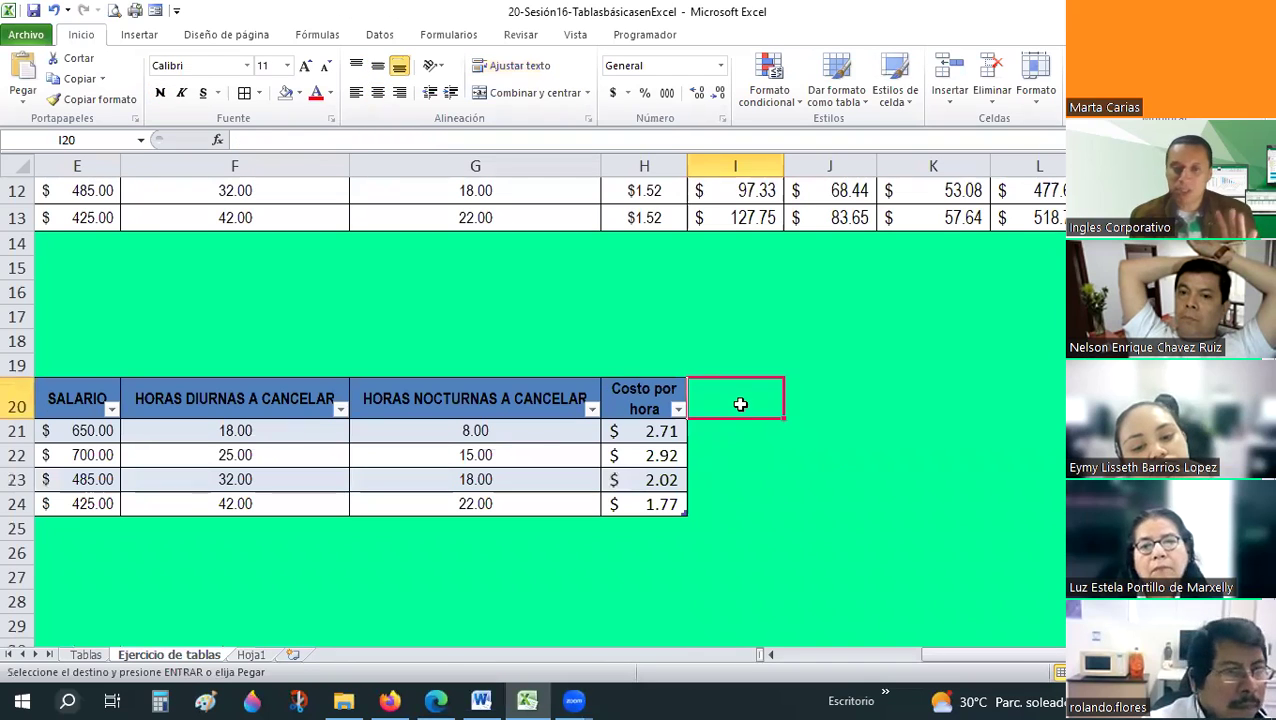
{"action": "key", "text": "ctrl+v"}
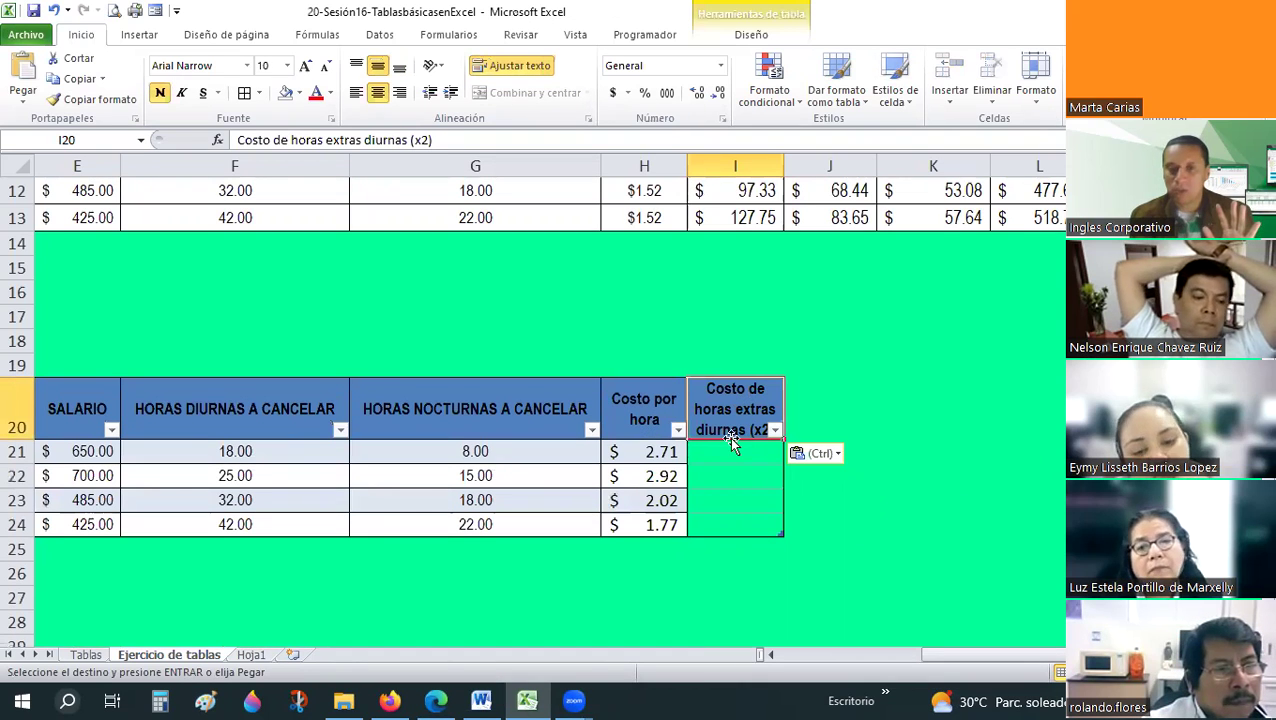
{"action": "left_click_drag", "start_coordinate": [729, 447], "coordinate": [738, 521]}
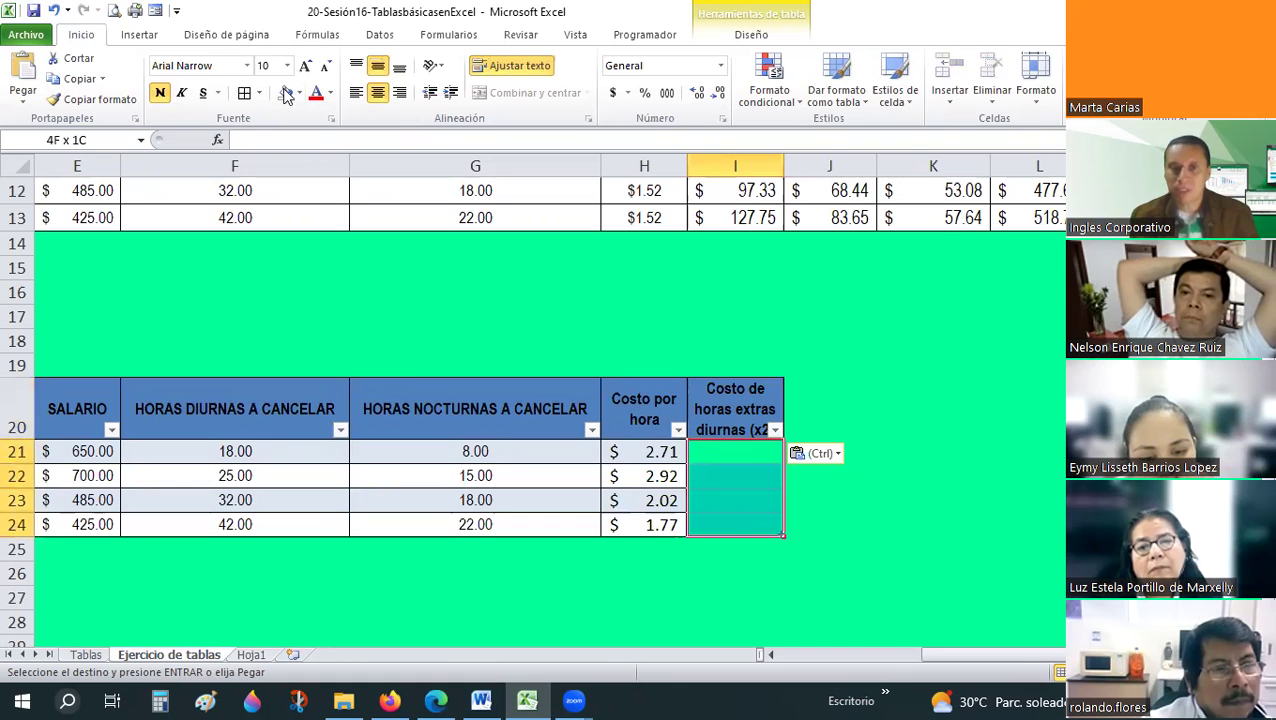
{"action": "left_click", "coordinate": [900, 528]}
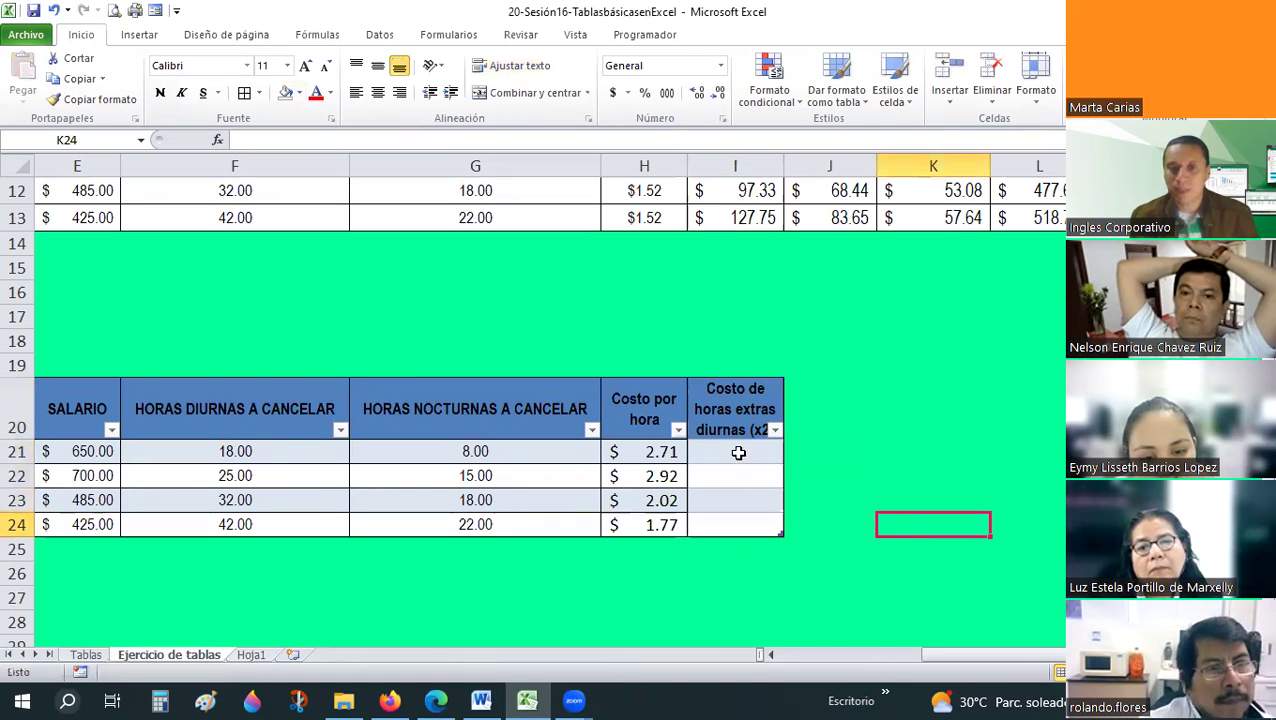
- Paste the upper headers I9:M9 into I20, adding the Renta and Monto neto columns
{"action": "scroll", "coordinate": [738, 453], "scroll_direction": "up", "scroll_amount": 1}
{"action": "scroll", "coordinate": [744, 302], "scroll_direction": "up", "scroll_amount": 1}
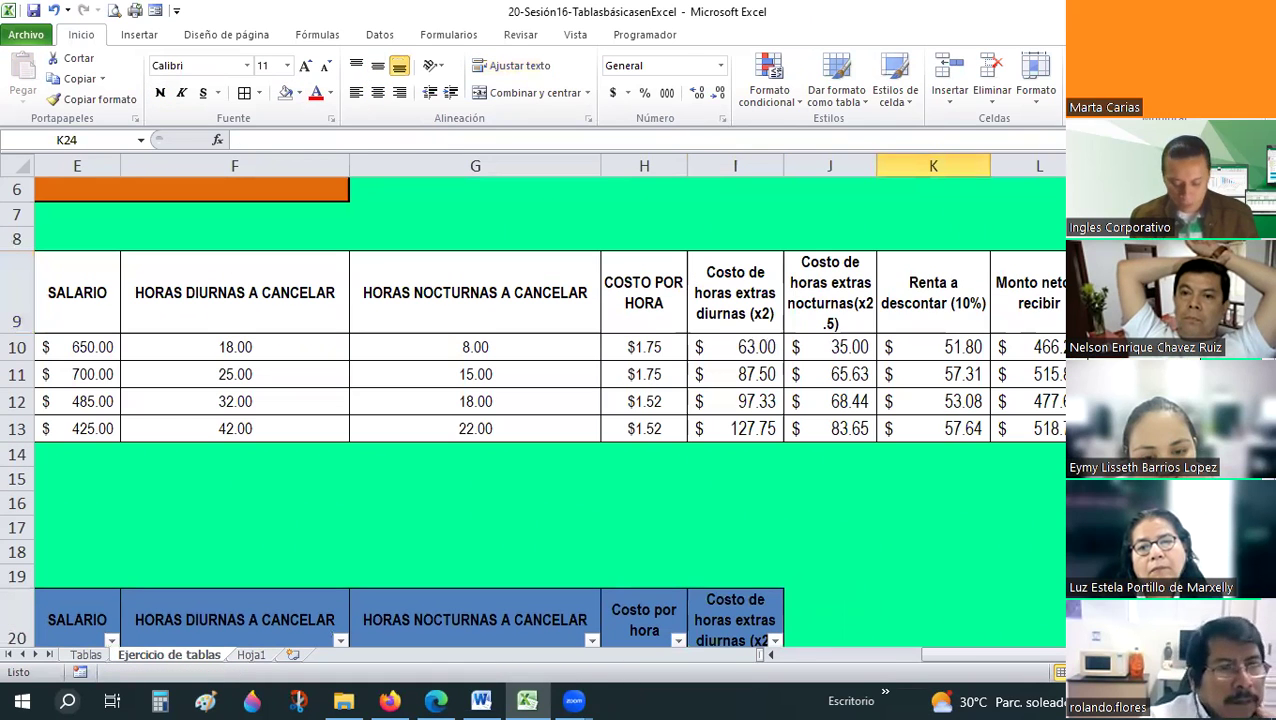
{"action": "left_click_drag", "start_coordinate": [740, 300], "coordinate": [1100, 300]}
{"action": "key", "text": "ctrl+c"}
{"action": "scroll", "coordinate": [660, 532], "scroll_direction": "down", "scroll_amount": 2}
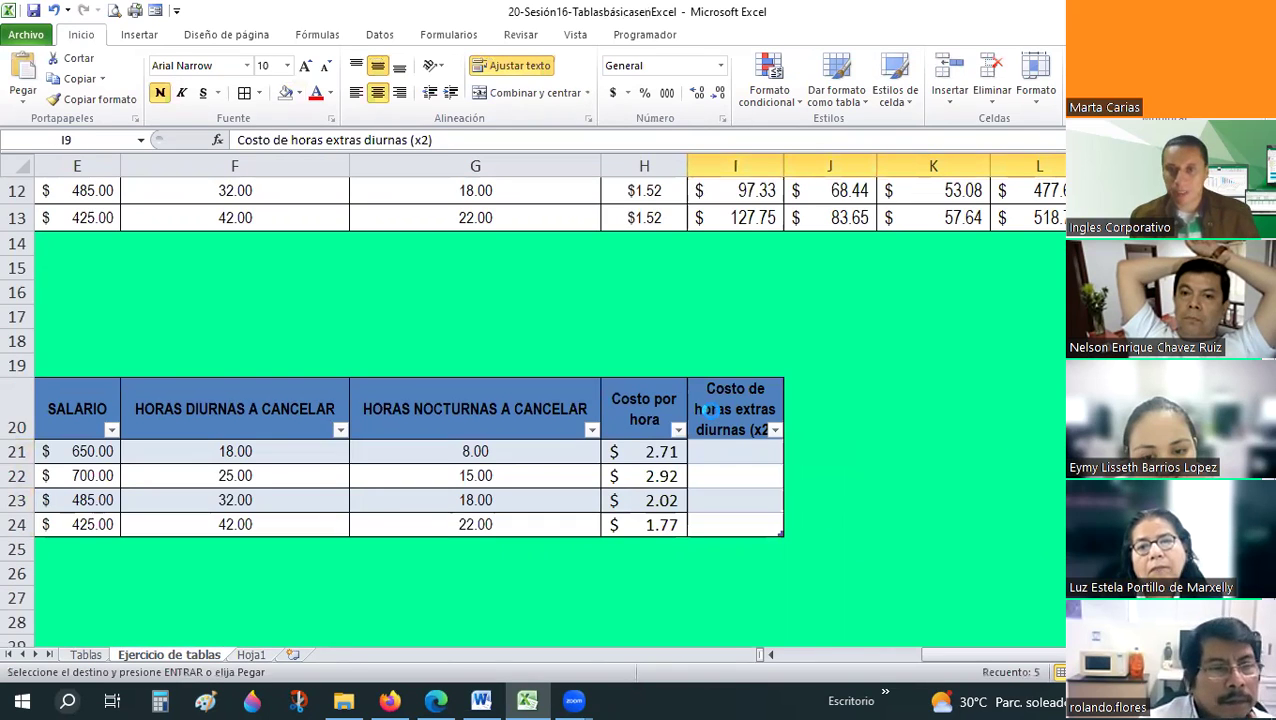
{"action": "left_click", "coordinate": [708, 409]}
{"action": "key", "text": "ctrl+v"}
{"action": "scroll", "coordinate": [751, 359], "scroll_direction": "down", "scroll_amount": 2}
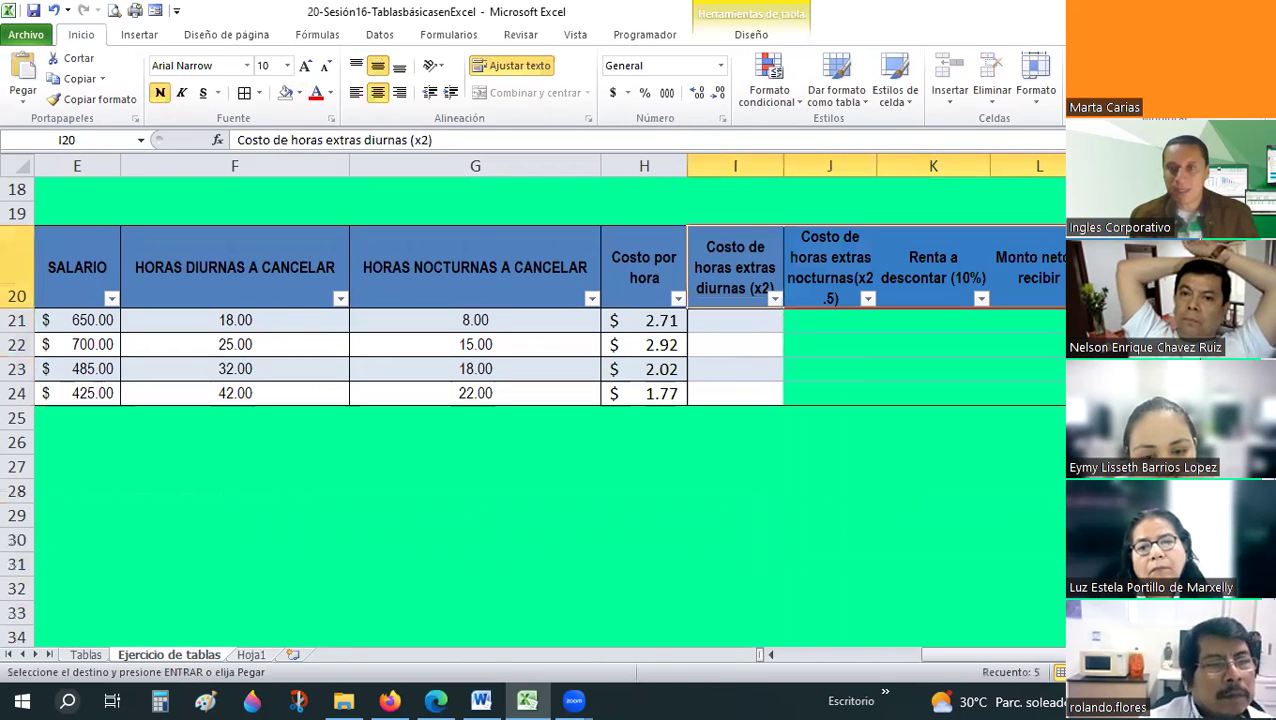
{"action": "left_click_drag", "start_coordinate": [800, 318], "coordinate": [1100, 395]}
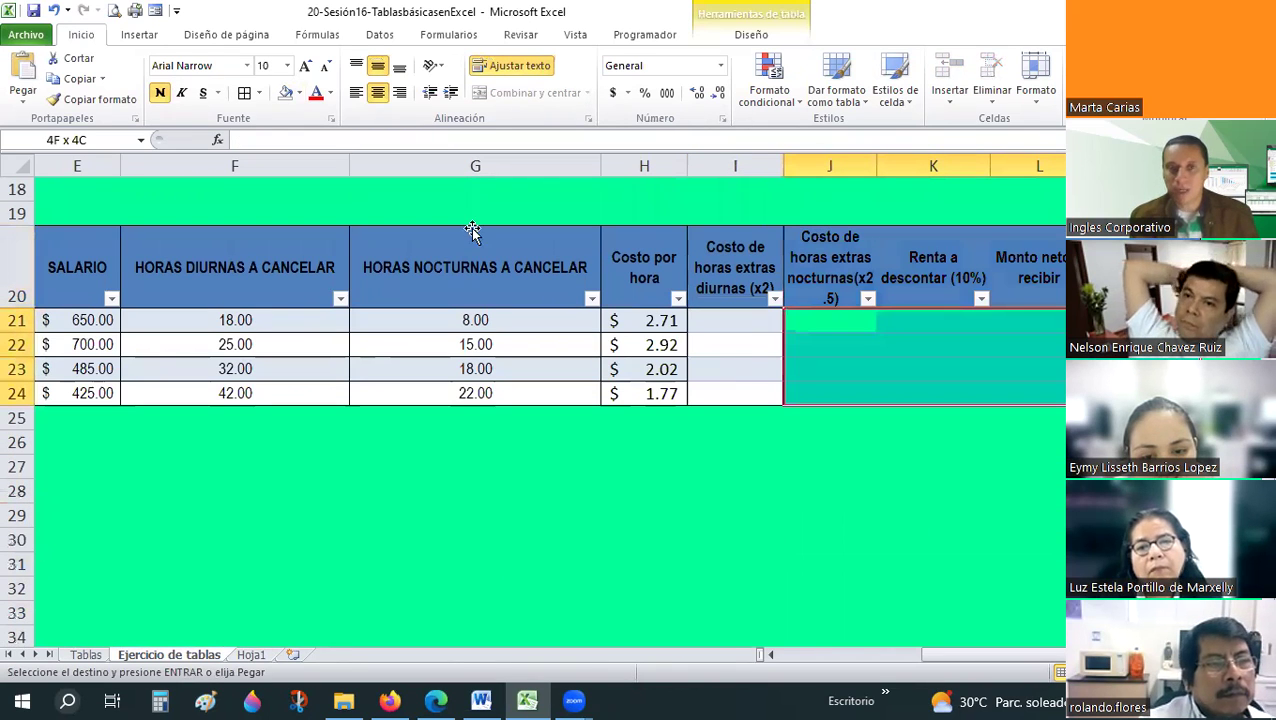
{"action": "left_click", "coordinate": [763, 421]}
{"action": "left_click_drag", "start_coordinate": [740, 320], "coordinate": [1040, 393]}
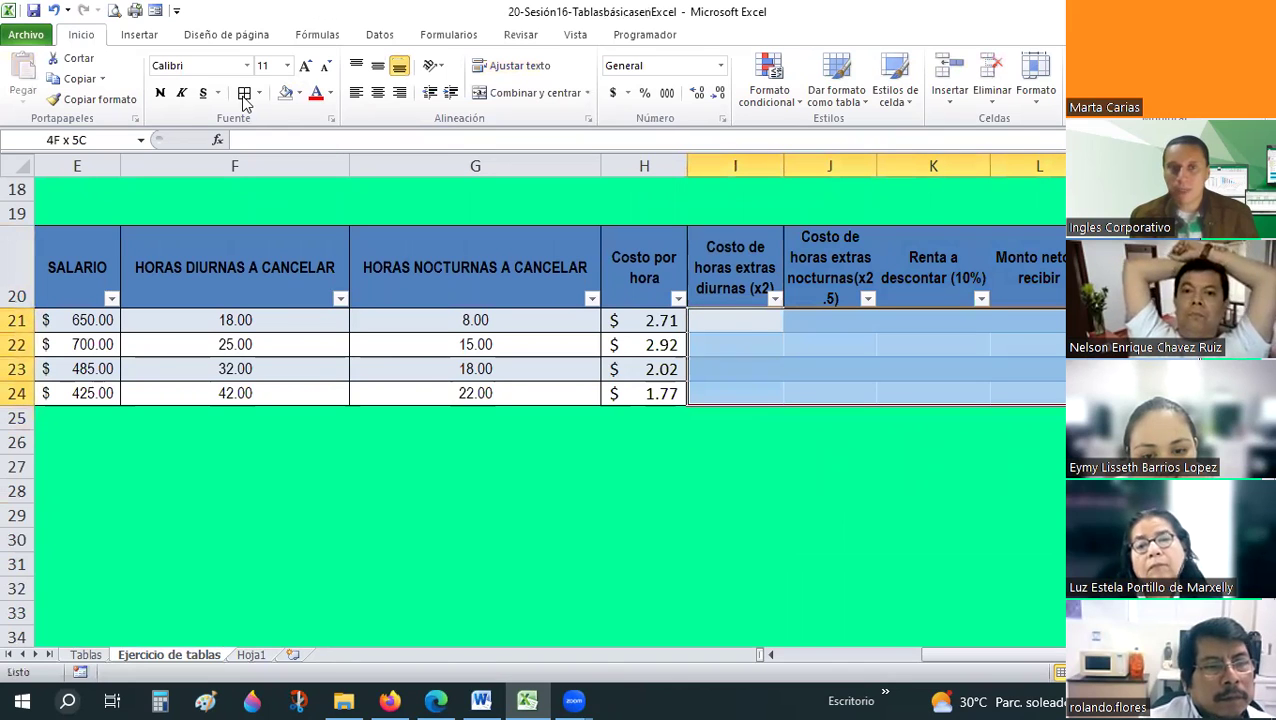
{"action": "left_click", "coordinate": [740, 327]}
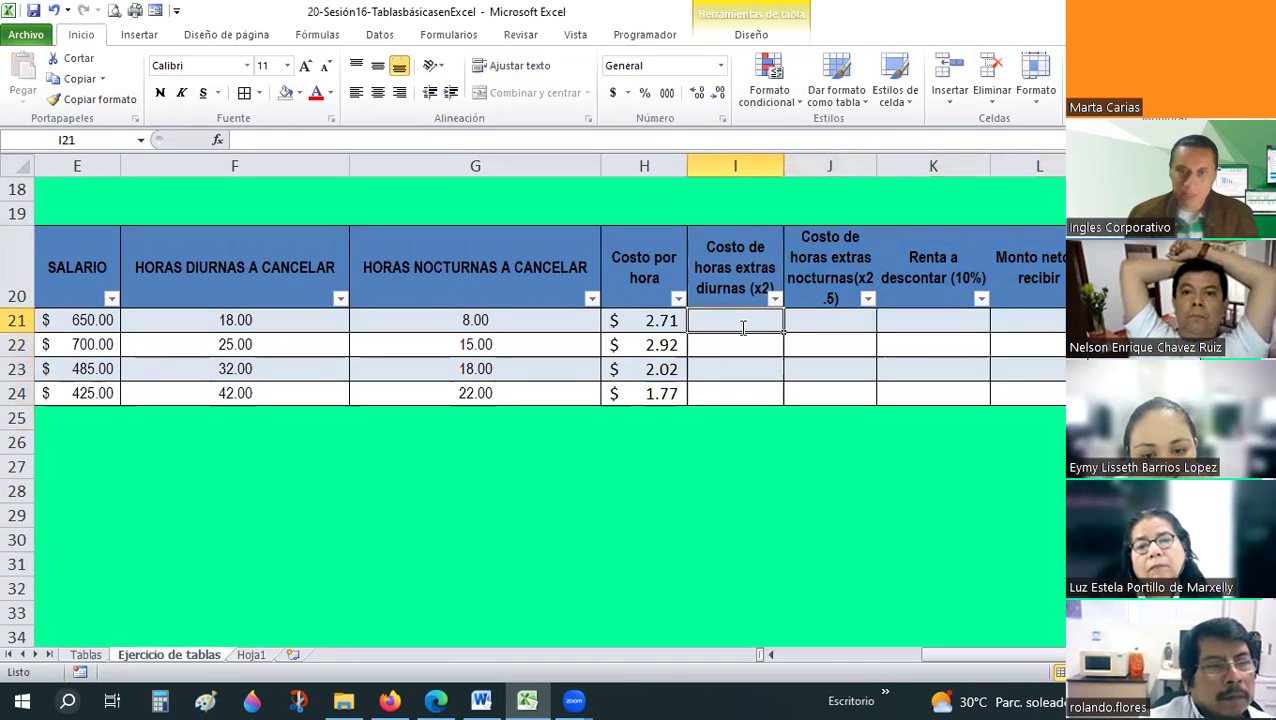
- Compute daytime overtime as Costo por hora × HORAS DIURNAS A CANCELAR × 2, in accounting format
{"action": "type", "text": "="}
{"action": "key", "text": "Left"}
{"action": "type", "text": "*"}
{"action": "key", "text": "Left"}
{"action": "key", "text": "Left"}
{"action": "key", "text": "Left"}
{"action": "type", "text": "*2"}
{"action": "key", "text": "Return"}
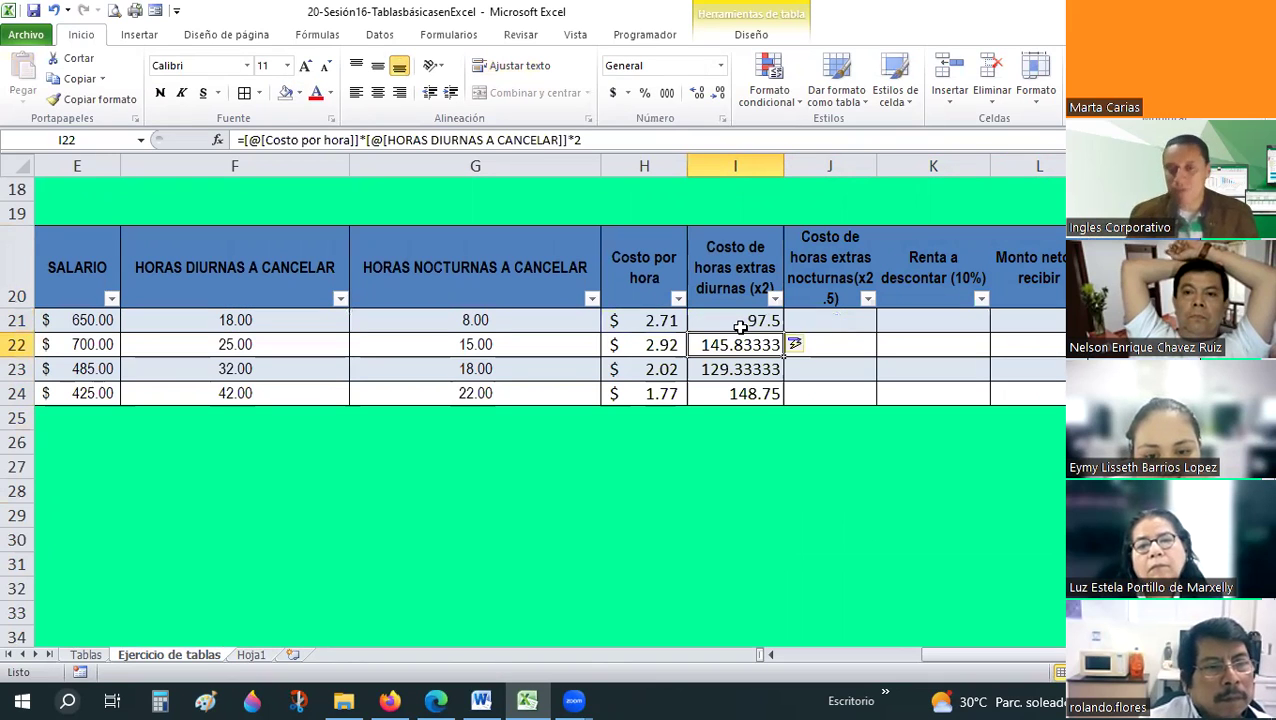
{"action": "left_click_drag", "start_coordinate": [749, 379], "coordinate": [650, 270]}
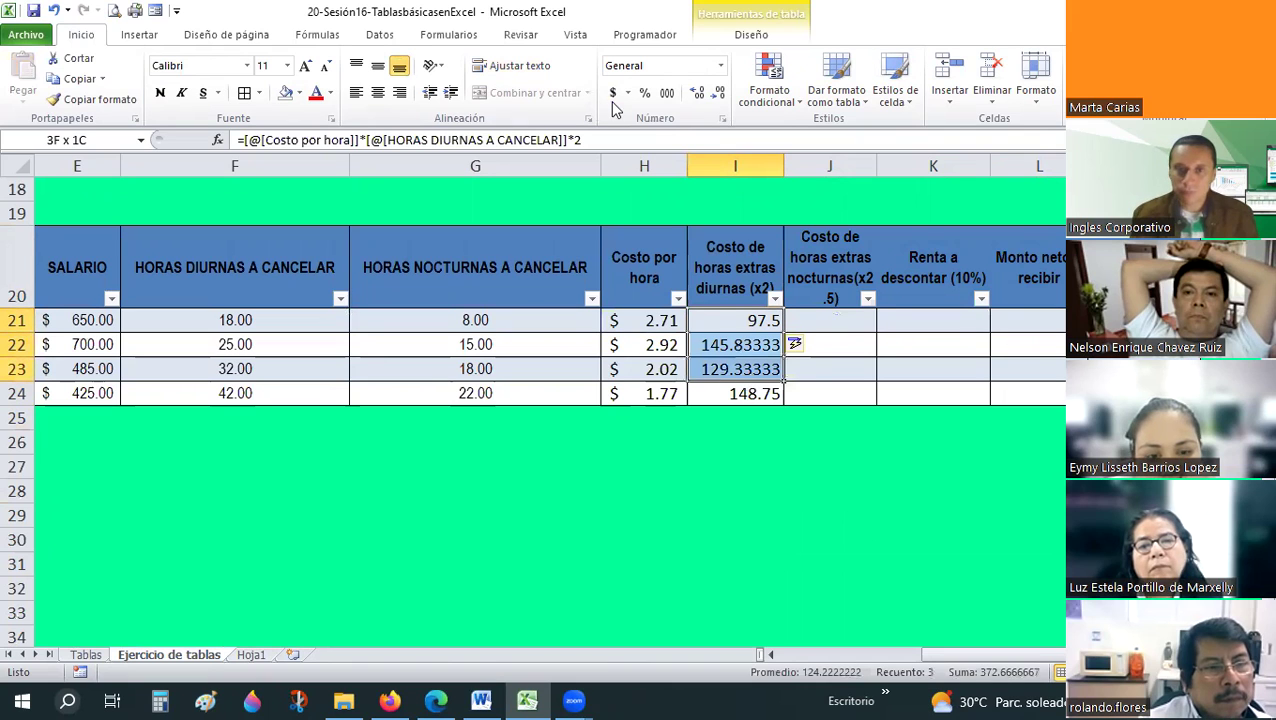
{"action": "left_click_drag", "start_coordinate": [615, 108], "coordinate": [816, 311]}
{"action": "key", "text": "ctrl+shift+4"}
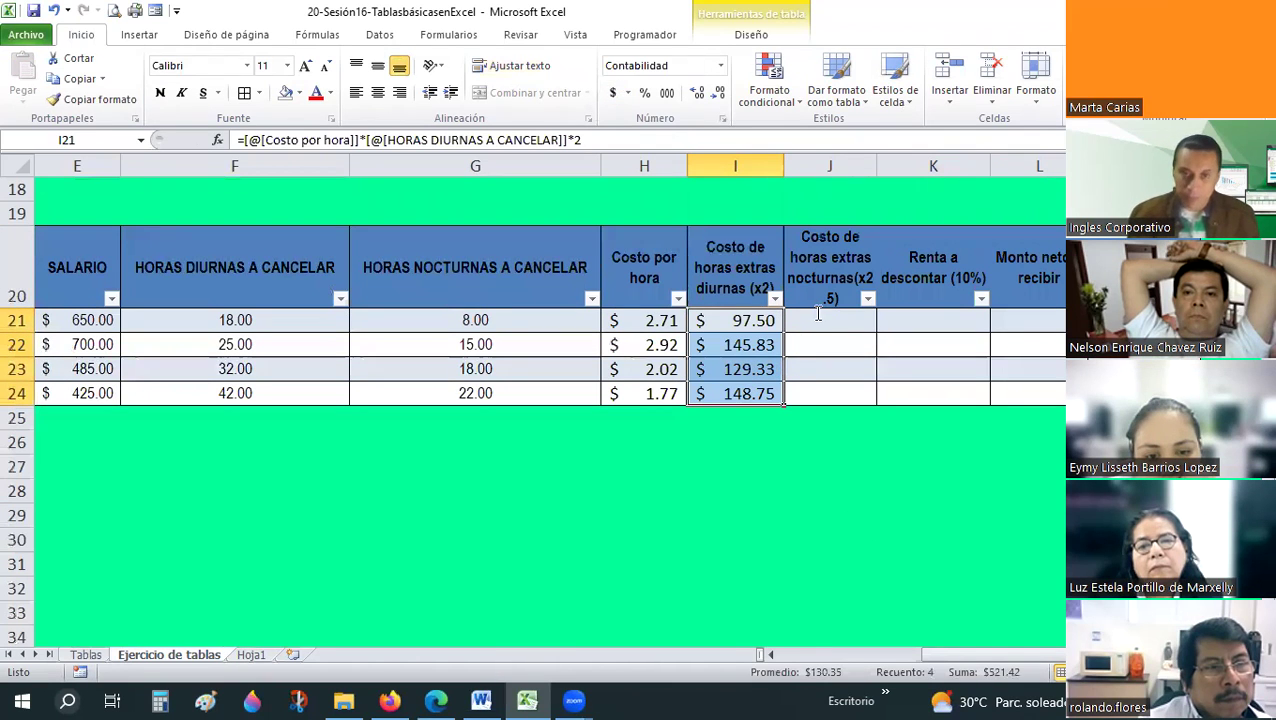
- In J21, compute night overtime as Costo por hora × HORAS NOCTURNAS A CANCELAR × 2.5
{"action": "left_click", "coordinate": [818, 314]}
{"action": "type", "text": "="}
{"action": "key", "text": "Left"}
{"action": "key", "text": "Left"}
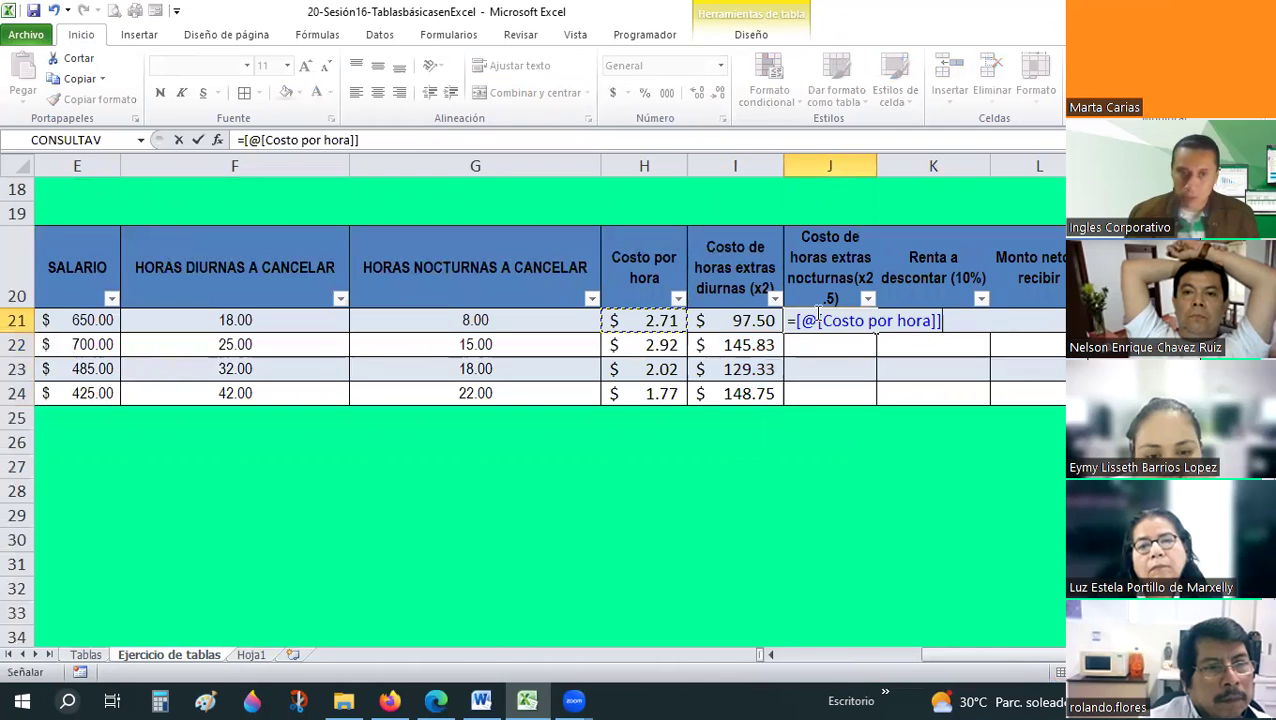
{"action": "type", "text": "*"}
{"action": "key", "text": "Left"}
{"action": "key", "text": "Left"}
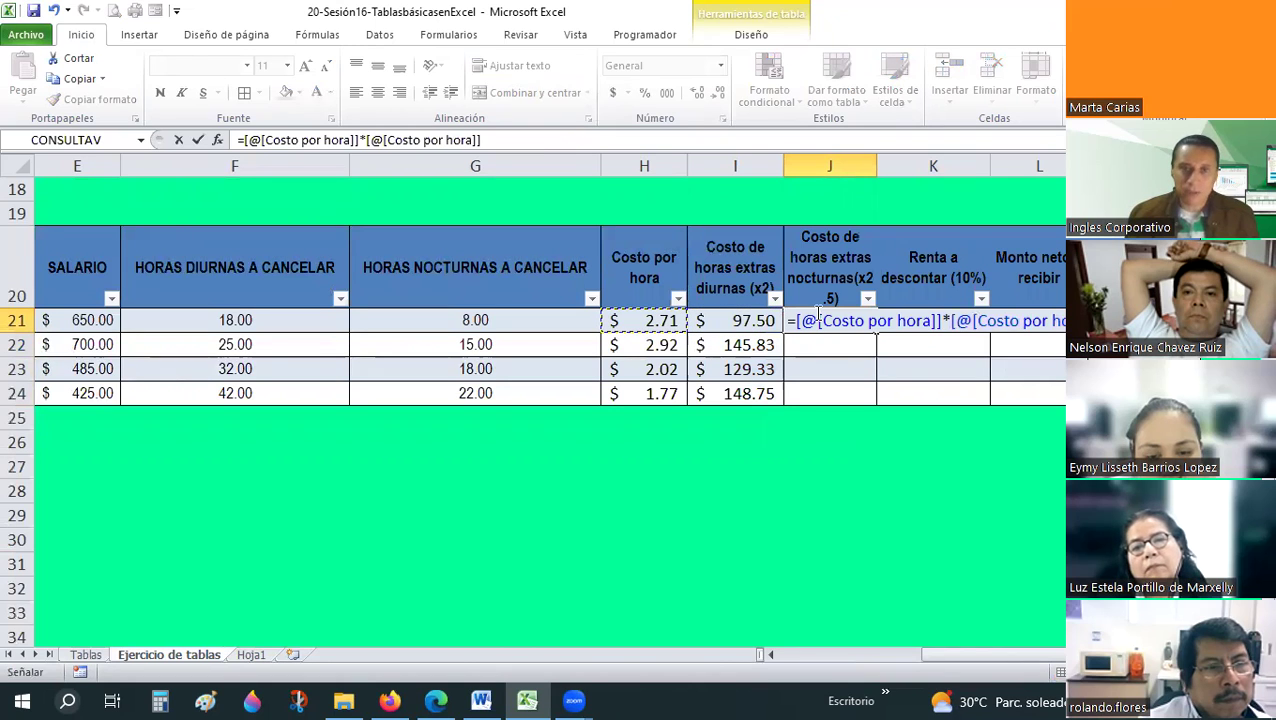
{"action": "key", "text": "Left"}
{"action": "key", "text": "Left"}
{"action": "key", "text": "Right"}
{"action": "type", "text": "*"}
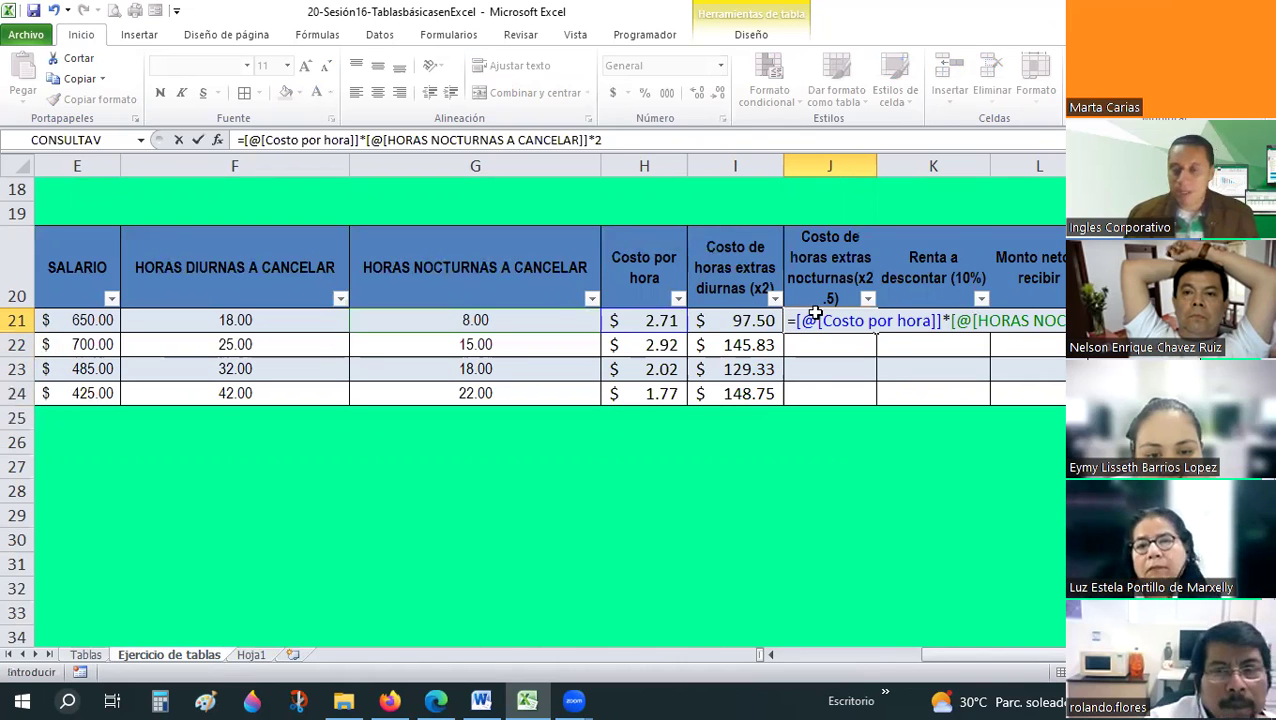
{"action": "type", "text": ".5"}
{"action": "key", "text": "Return"}
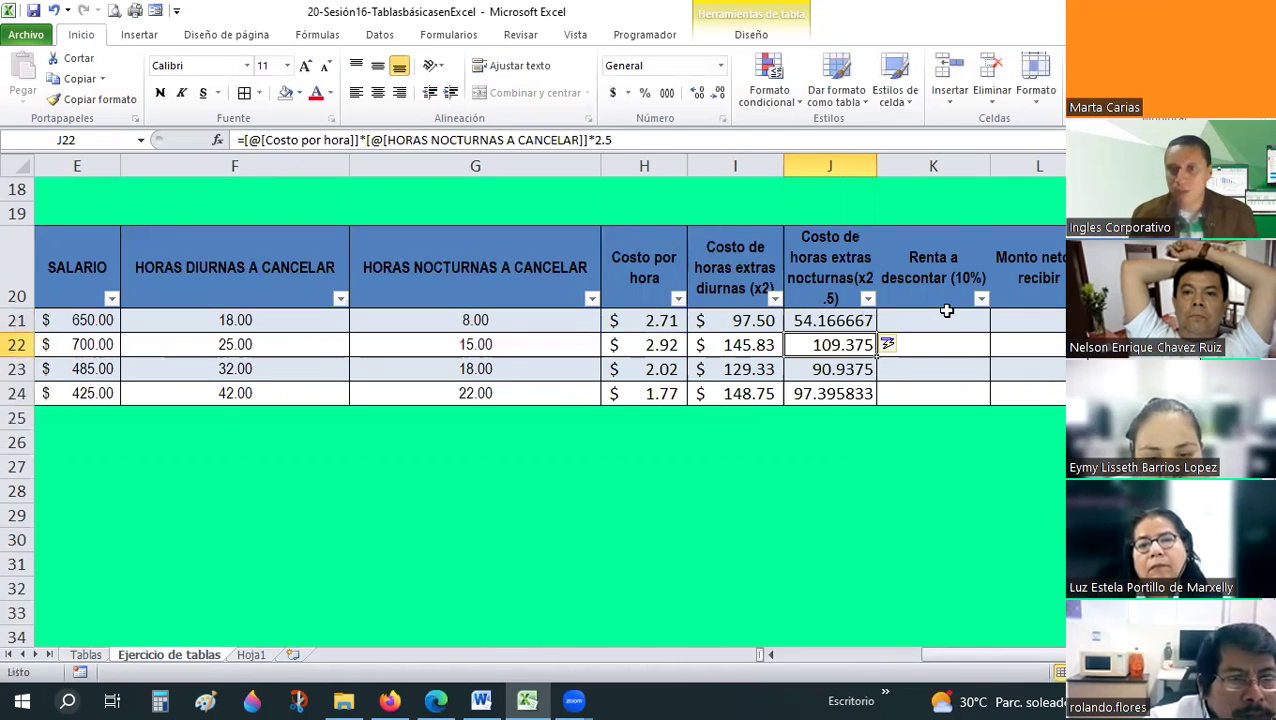
- Set Renta a descontar to (SALARIO + both overtime costs) × .10 and format J21:K24 as accounting
{"action": "left_click", "coordinate": [947, 312]}
{"action": "type", "text": "=("}
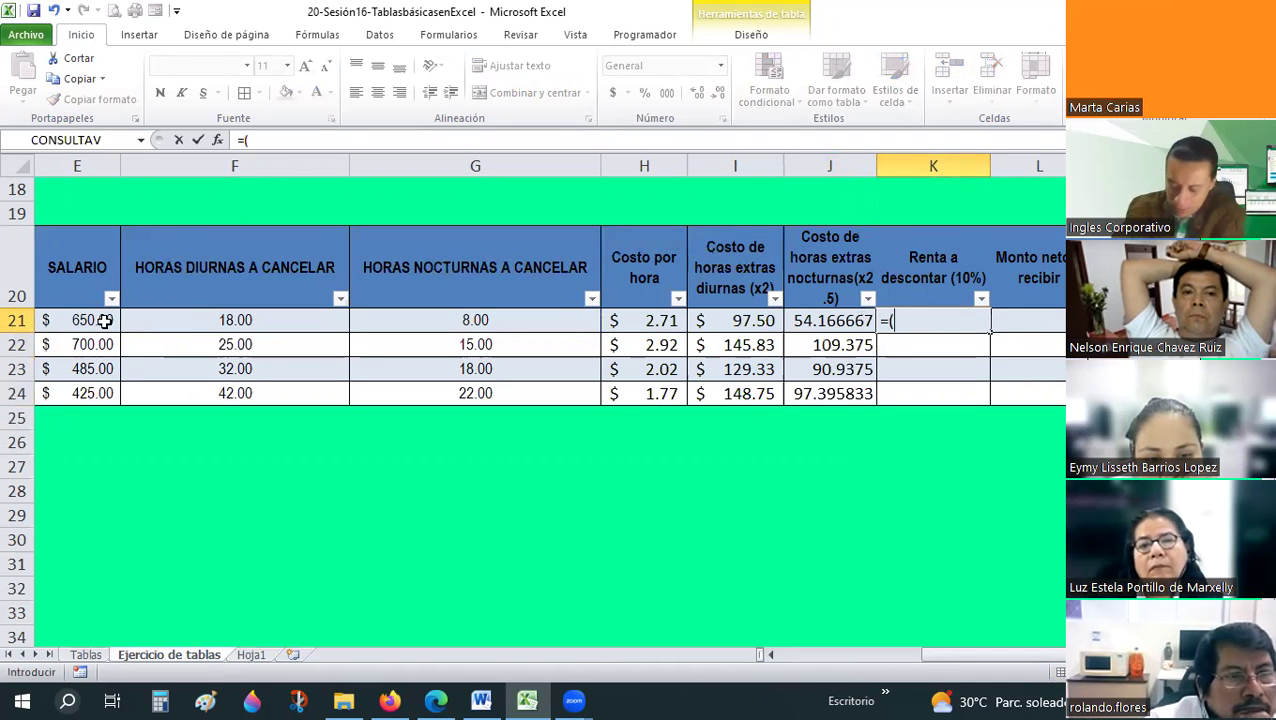
{"action": "left_click", "coordinate": [104, 320]}
{"action": "type", "text": "+"}
{"action": "left_click", "coordinate": [733, 338]}
{"action": "left_click", "coordinate": [776, 321]}
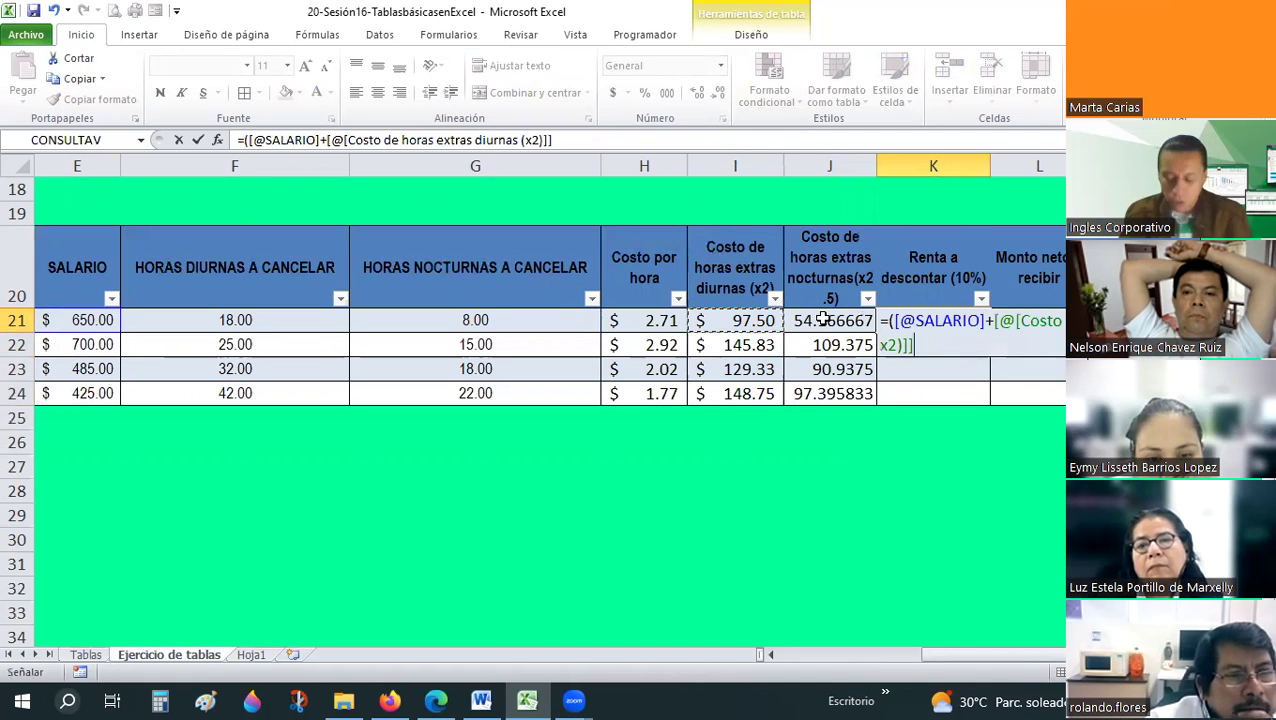
{"action": "type", "text": "+"}
{"action": "left_click", "coordinate": [822, 319]}
{"action": "type", "text": ")*.10"}
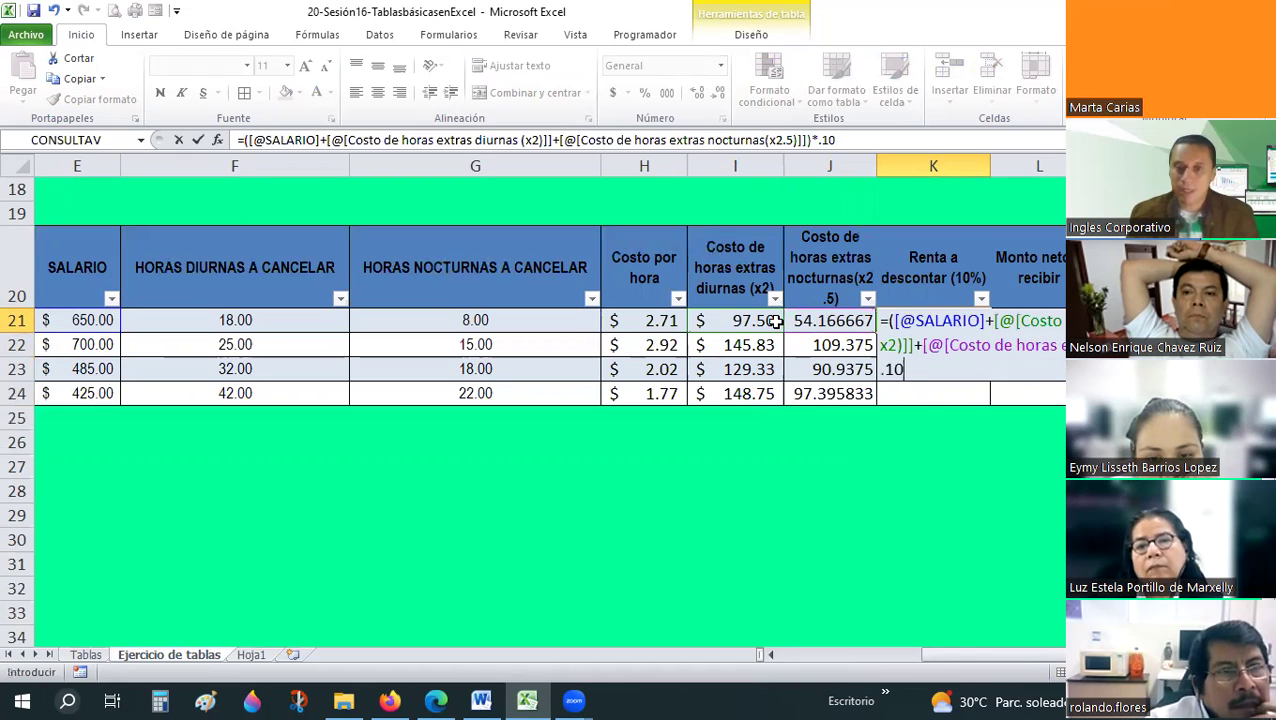
{"action": "key", "text": "Return"}
{"action": "left_click_drag", "start_coordinate": [952, 397], "coordinate": [830, 320]}
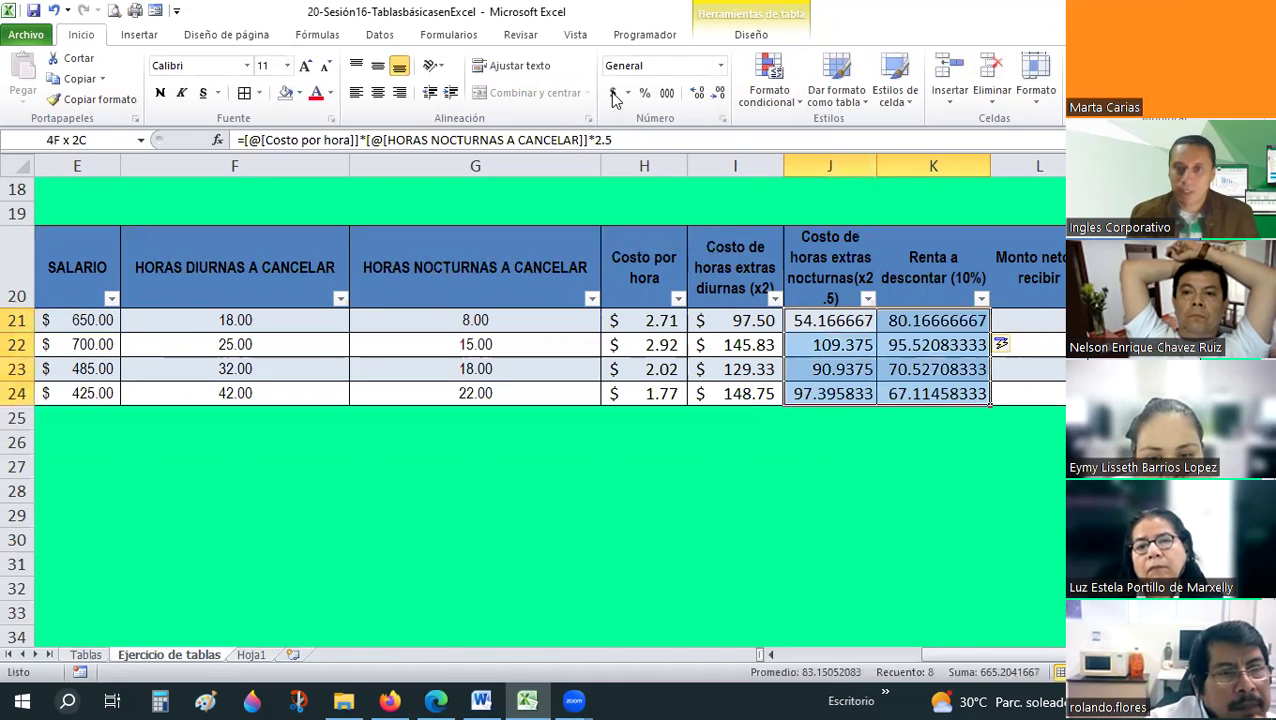
{"action": "left_click", "coordinate": [613, 93]}
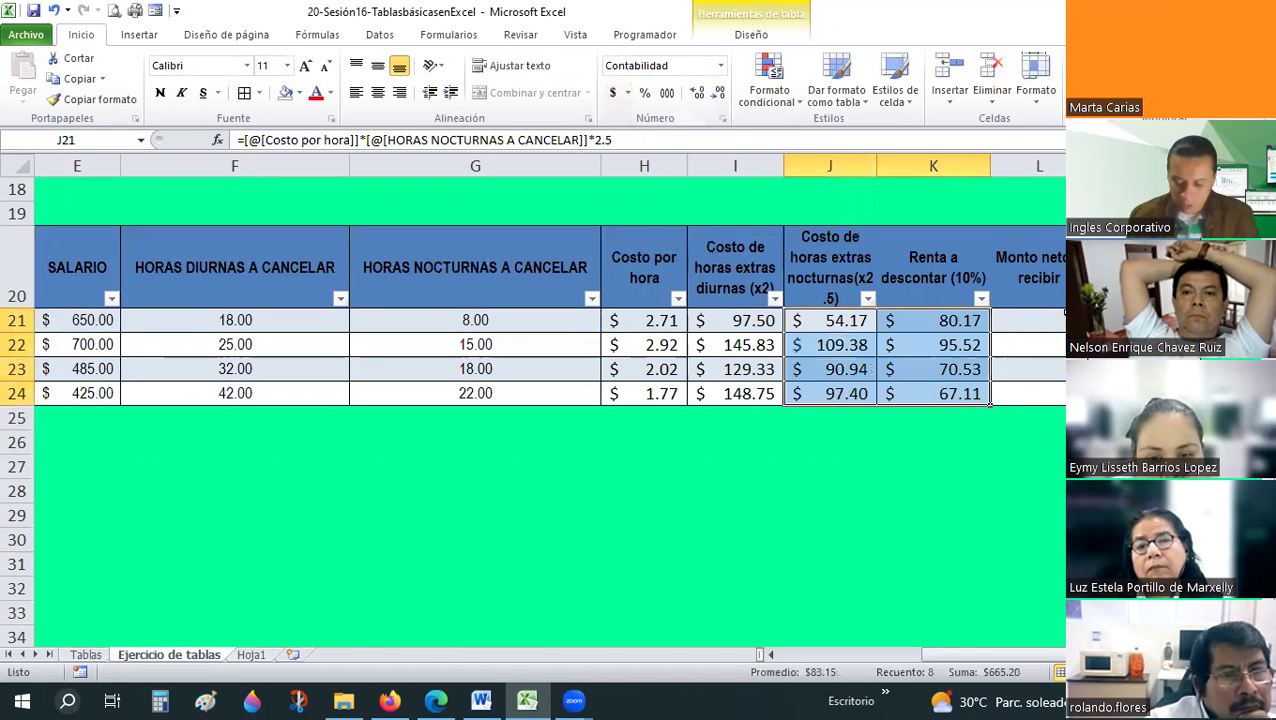
- Compute Monto neto a recibir as salary plus both overtimes minus Renta, in accounting format
{"action": "left_click", "coordinate": [1060, 319]}
{"action": "type", "text": "="}
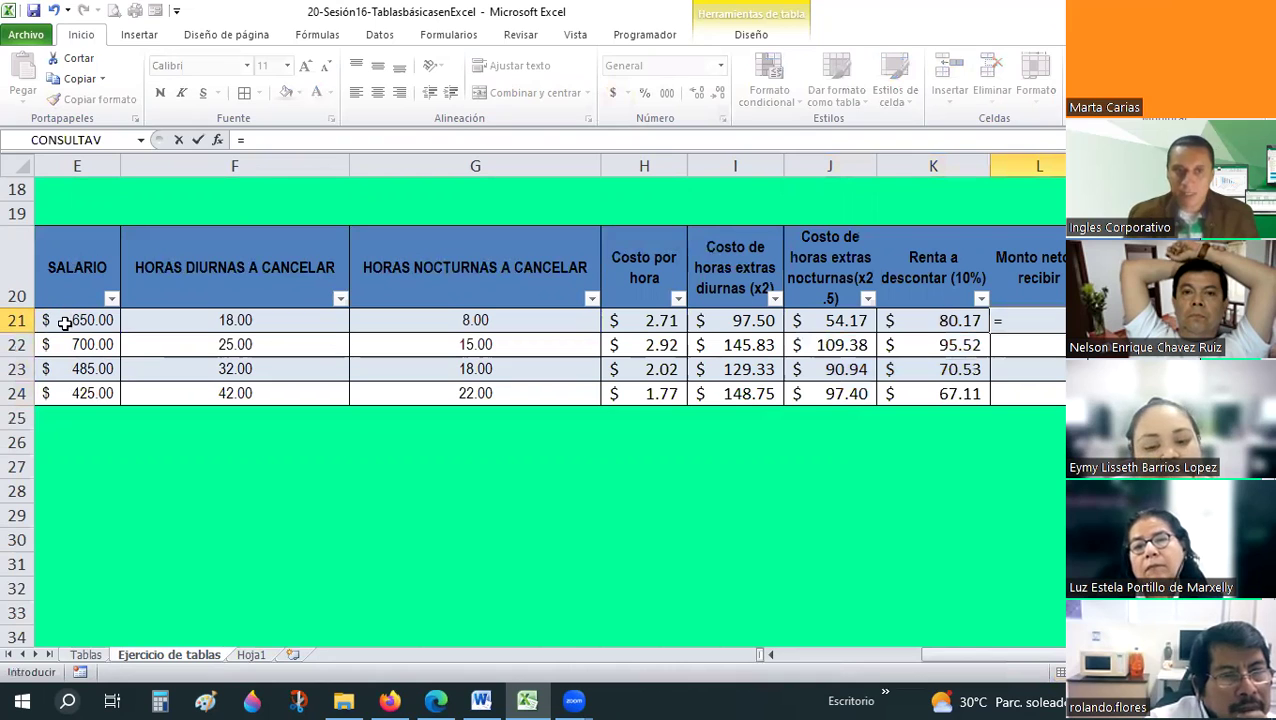
{"action": "left_click", "coordinate": [64, 322]}
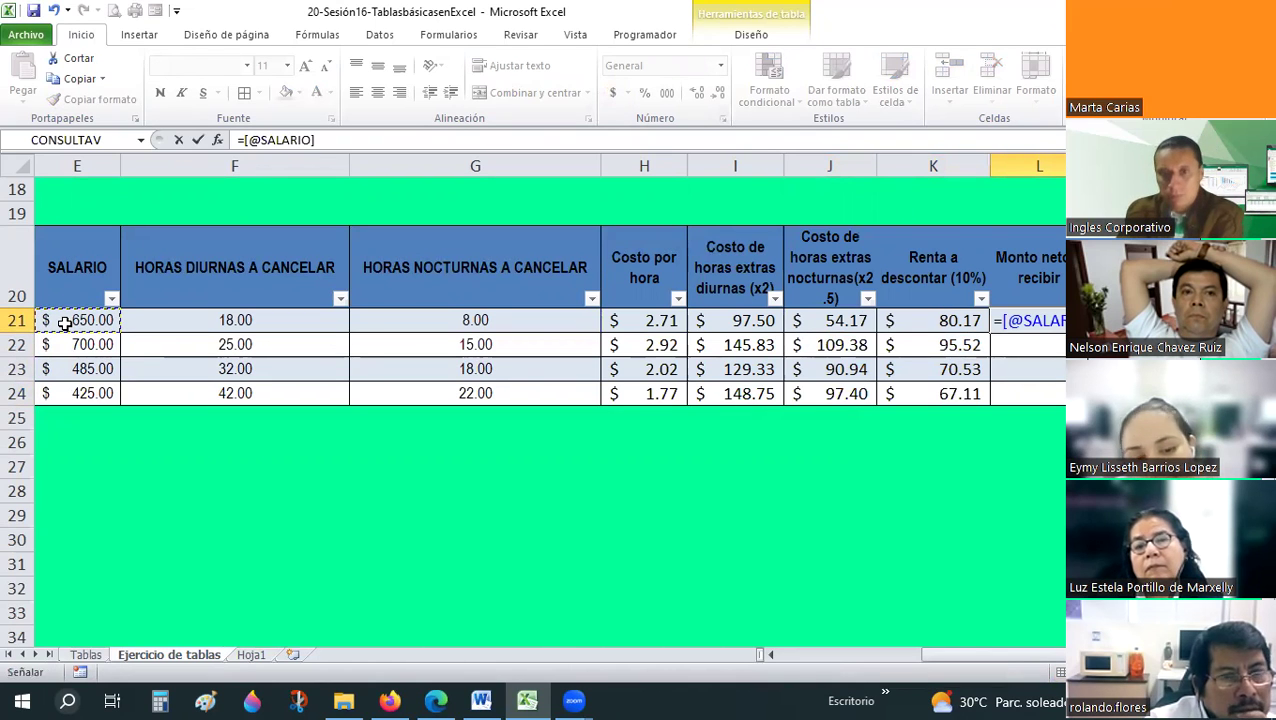
{"action": "type", "text": "+"}
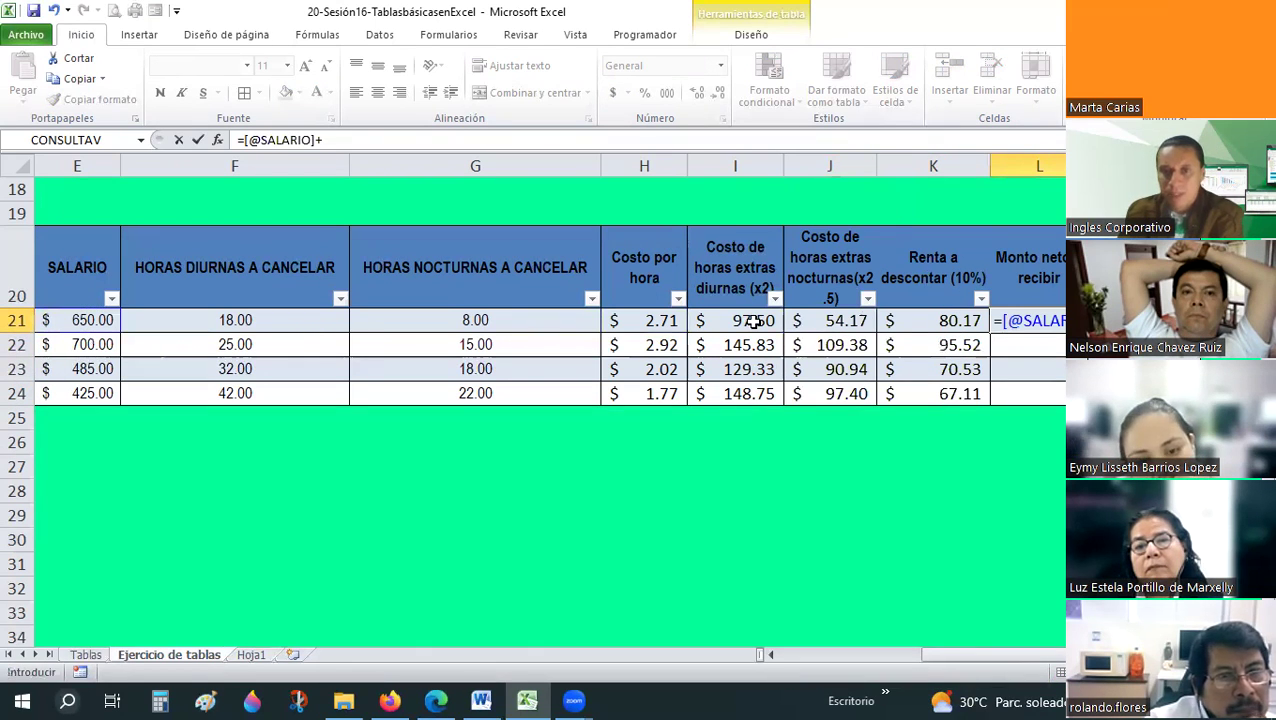
{"action": "left_click", "coordinate": [753, 320]}
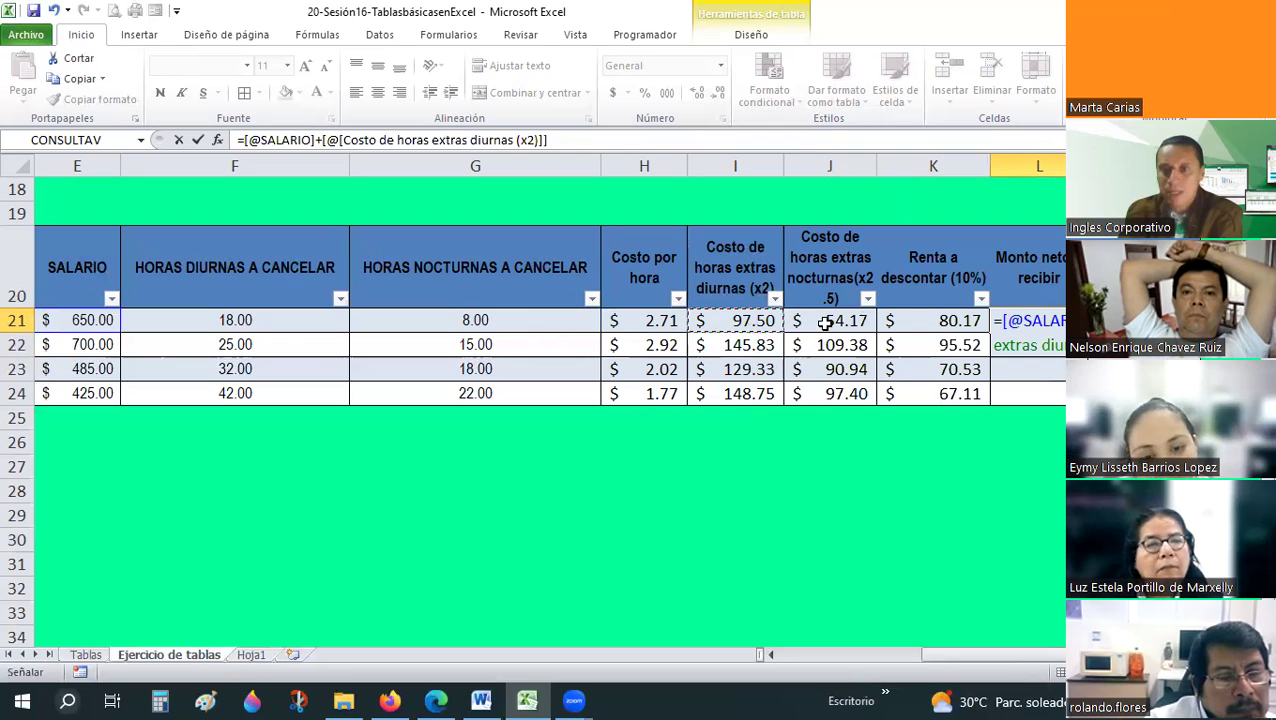
{"action": "type", "text": "+"}
{"action": "left_click", "coordinate": [826, 321]}
{"action": "type", "text": "-"}
{"action": "left_click", "coordinate": [914, 325]}
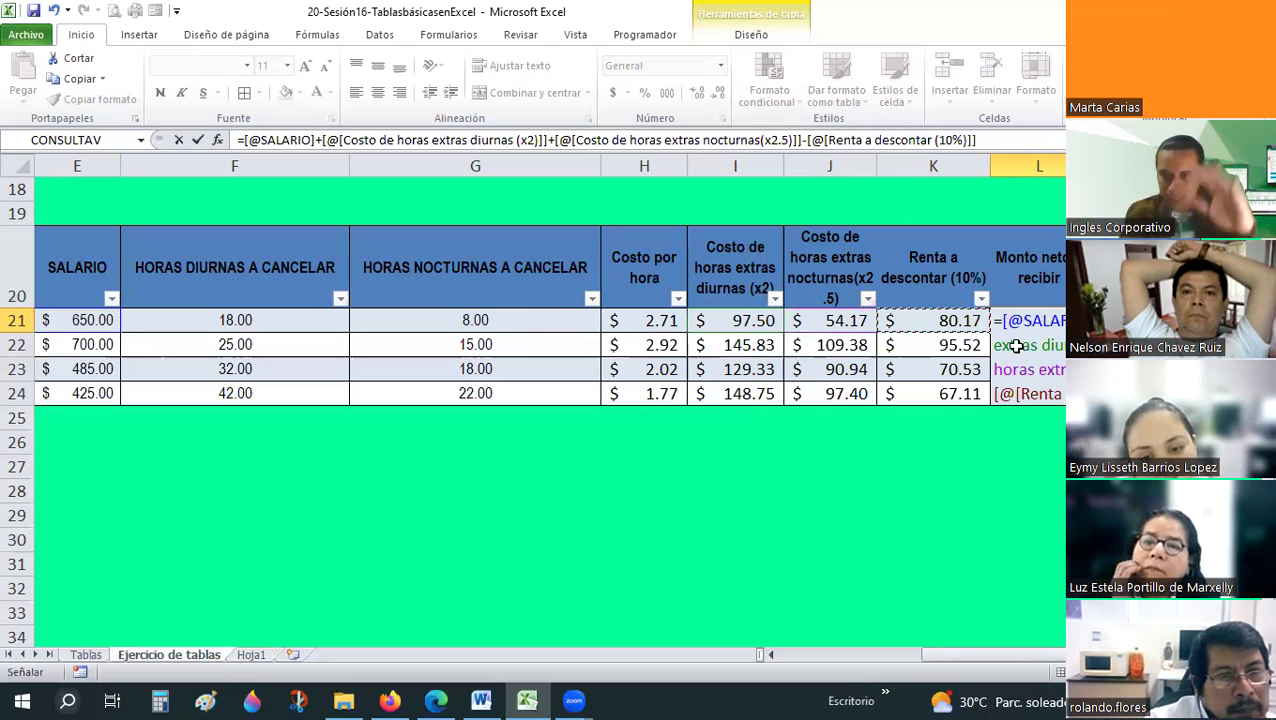
{"action": "key", "text": "Return"}
{"action": "left_click_drag", "start_coordinate": [1030, 320], "coordinate": [1030, 393]}
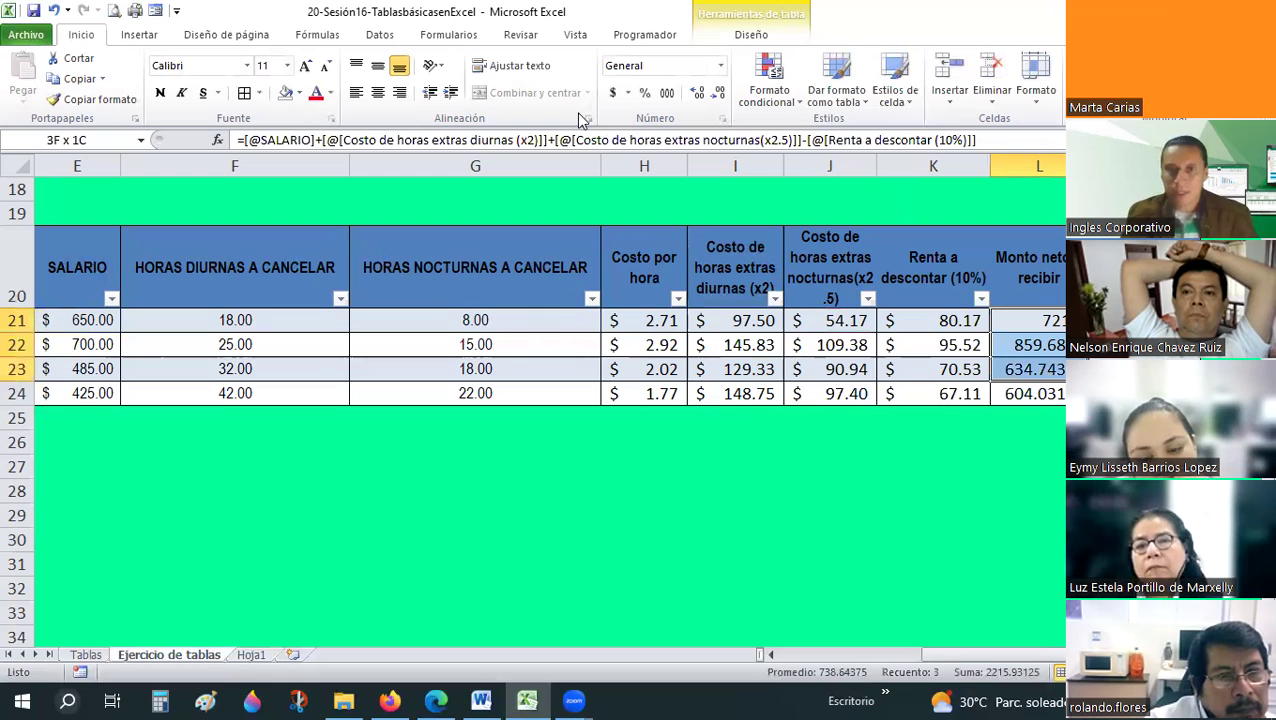
{"action": "key", "text": "ctrl+shift+4"}
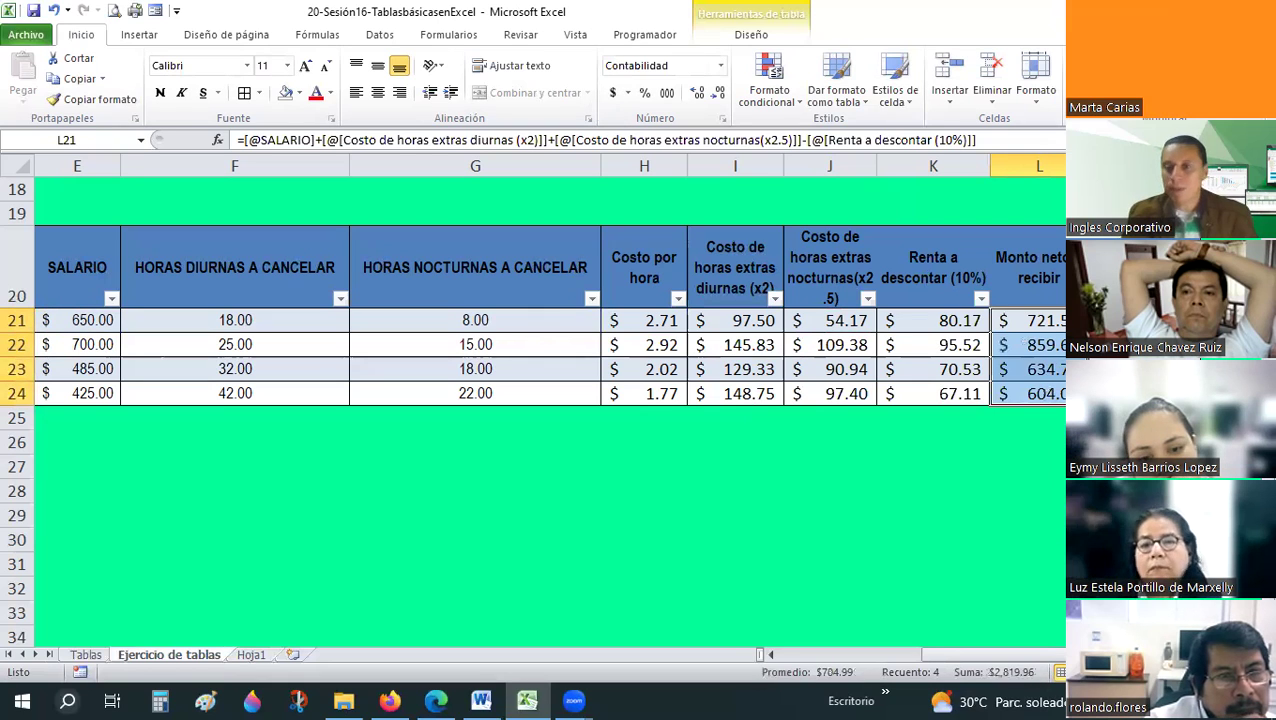
{"action": "key", "text": "Right"}
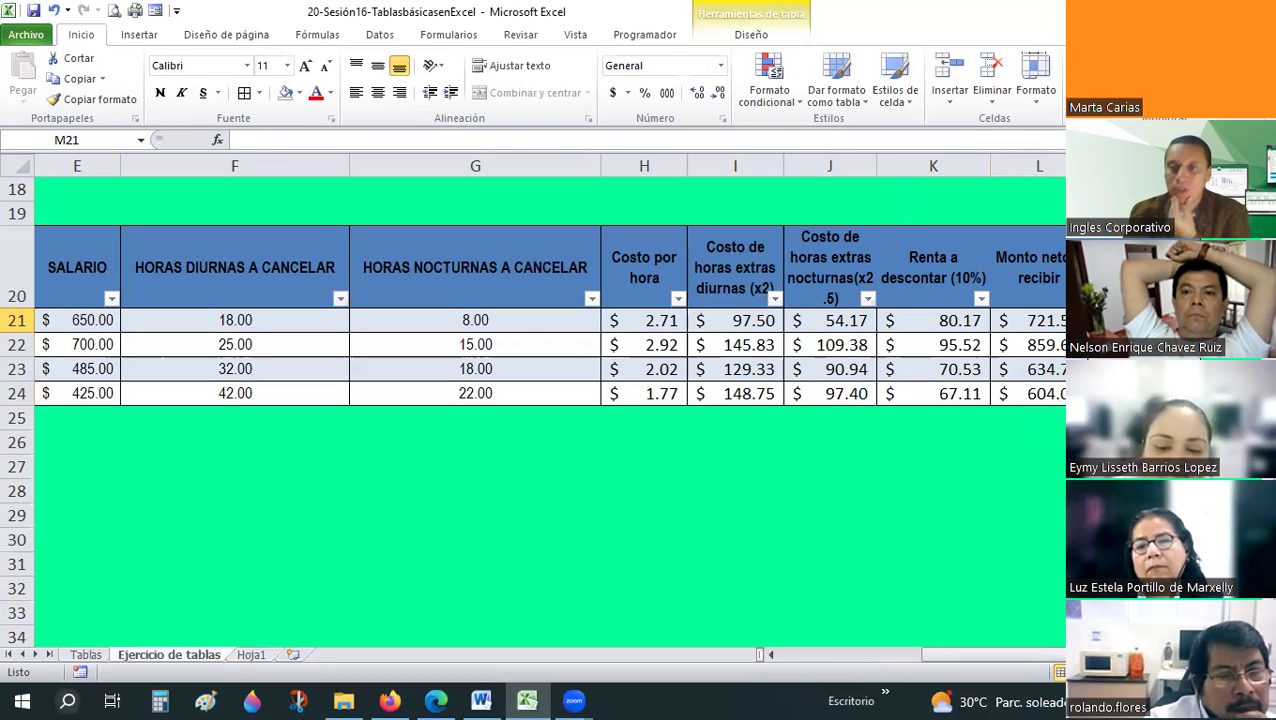
- Add a totals row to planillaANDA that sums Monto neto a recibir
{"action": "key", "text": "Down"}
{"action": "key", "text": "Down"}
{"action": "key", "text": "Down"}
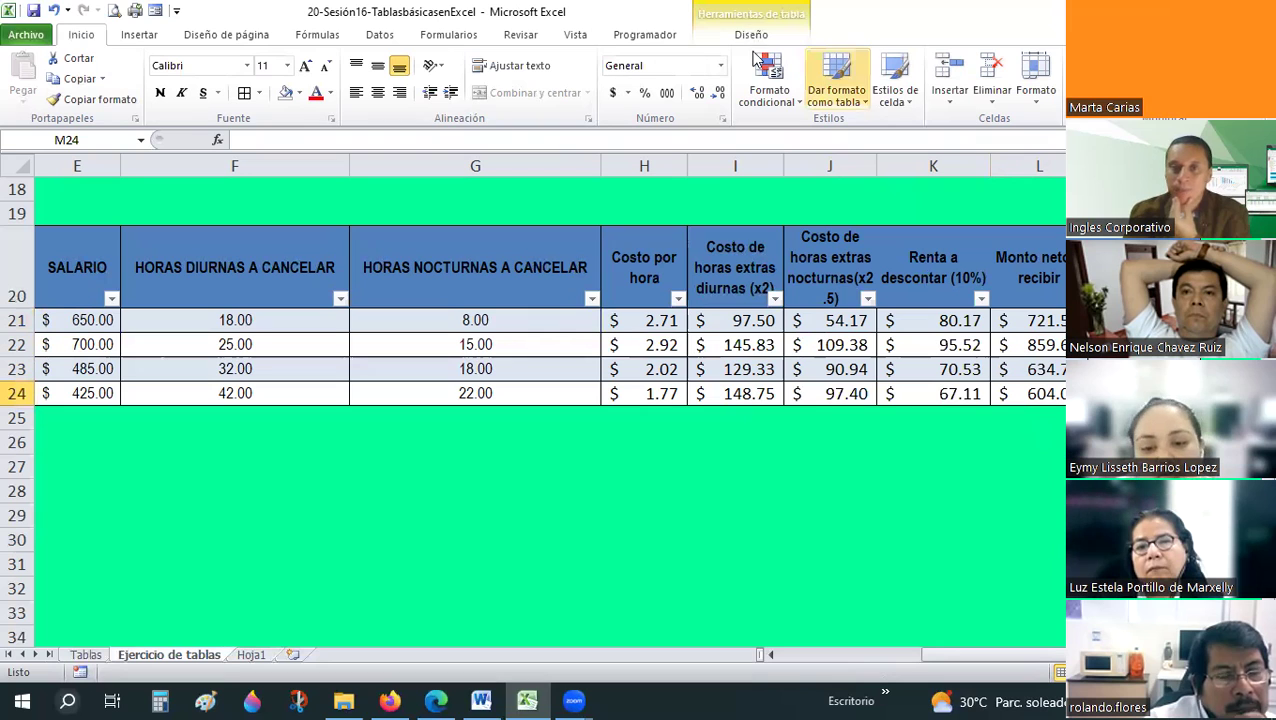
{"action": "left_click", "coordinate": [751, 34]}
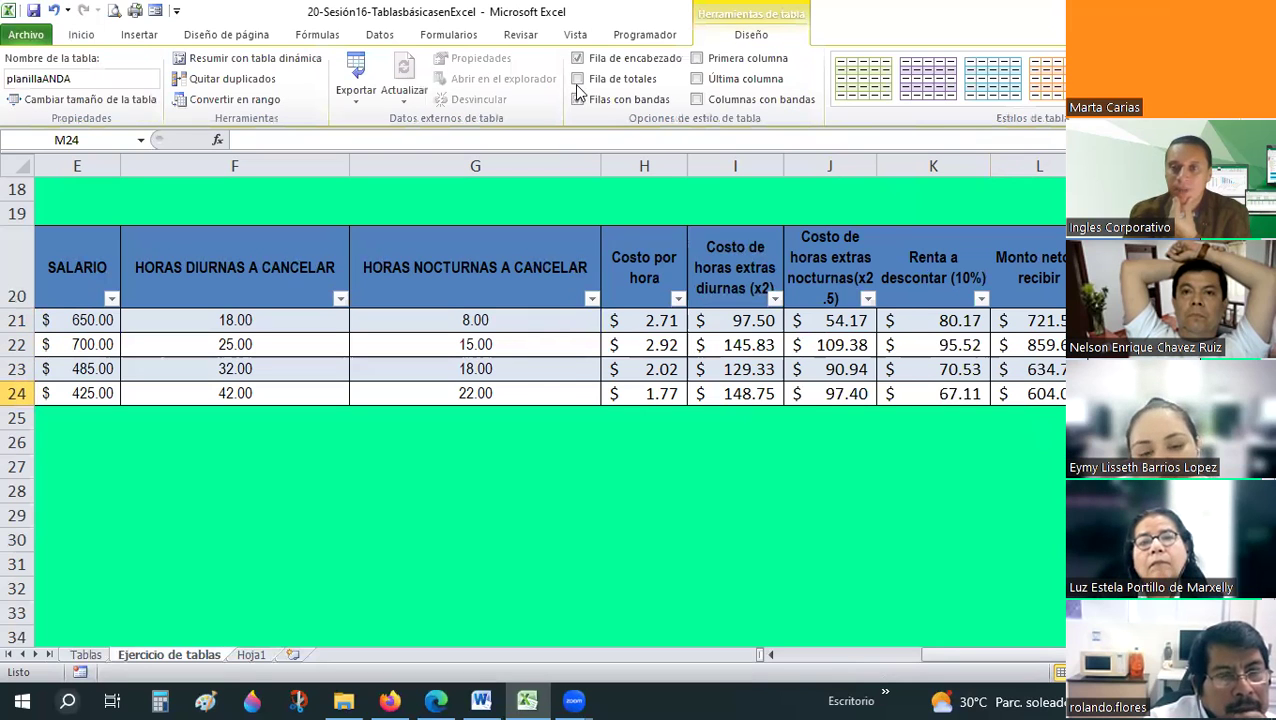
{"action": "left_click", "coordinate": [812, 655]}
{"action": "key", "text": "ctrl+shift+t"}
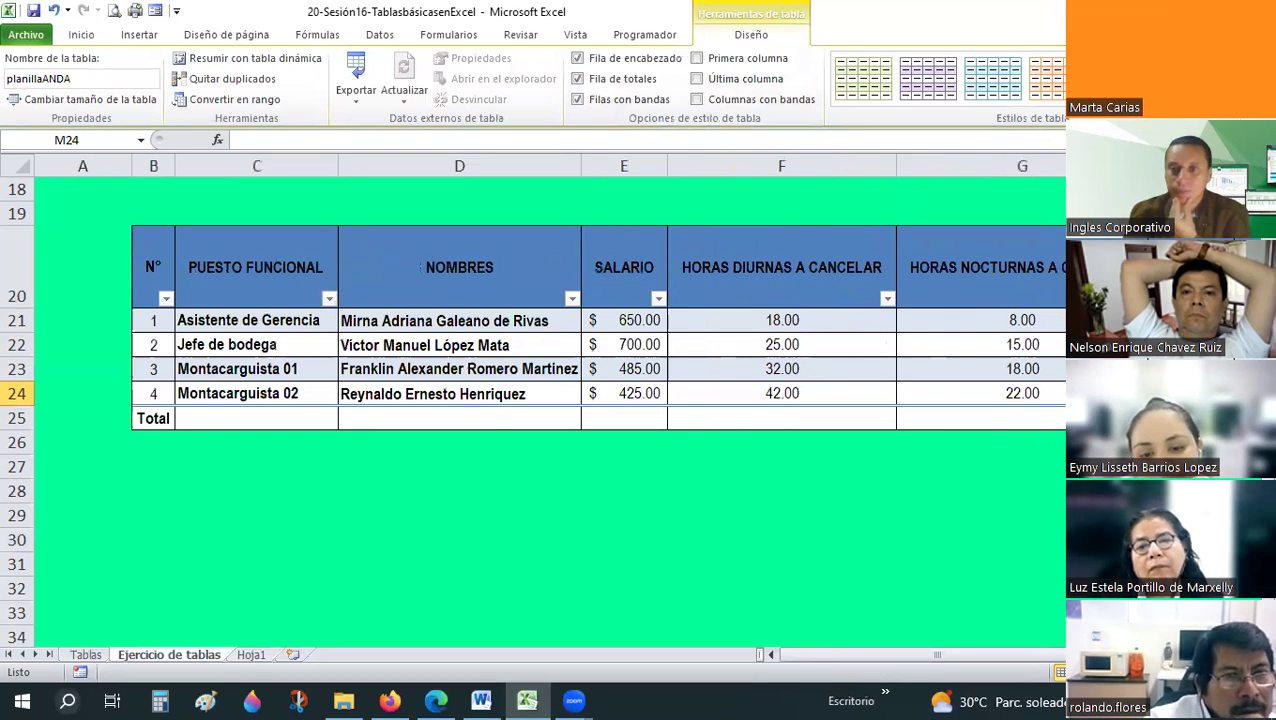
{"action": "left_click", "coordinate": [1030, 418]}
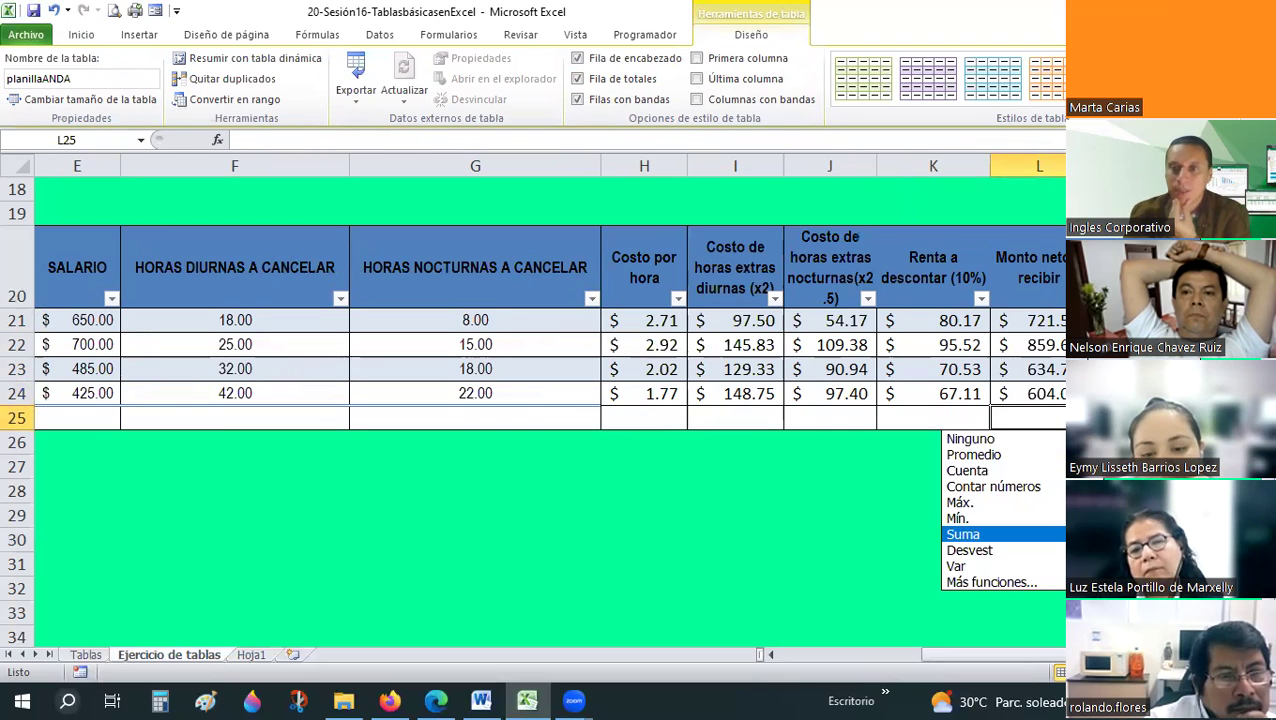
{"action": "left_click", "coordinate": [962, 534]}
- In M21, divide each row's net amount by the Monto neto a recibir total
{"action": "left_click", "coordinate": [1100, 320]}
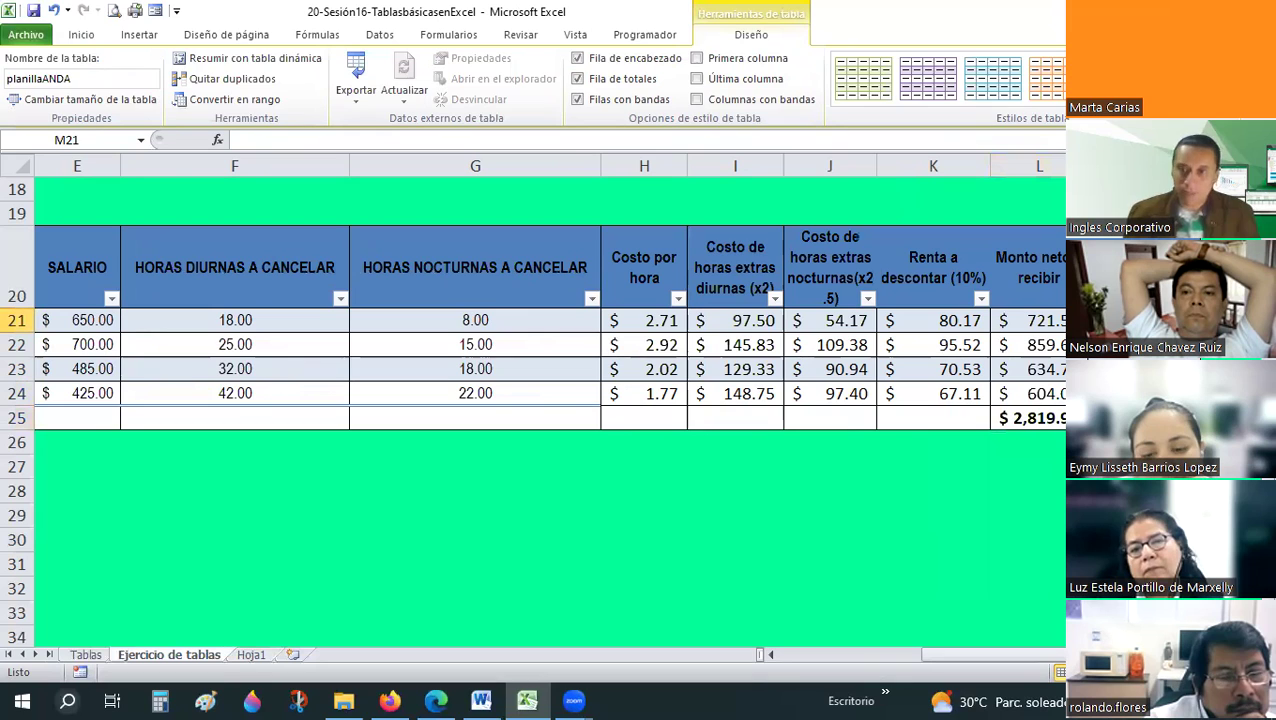
{"action": "type", "text": "="}
{"action": "left_click", "coordinate": [1030, 320]}
{"action": "type", "text": "/"}
{"action": "left_click", "coordinate": [1045, 418]}
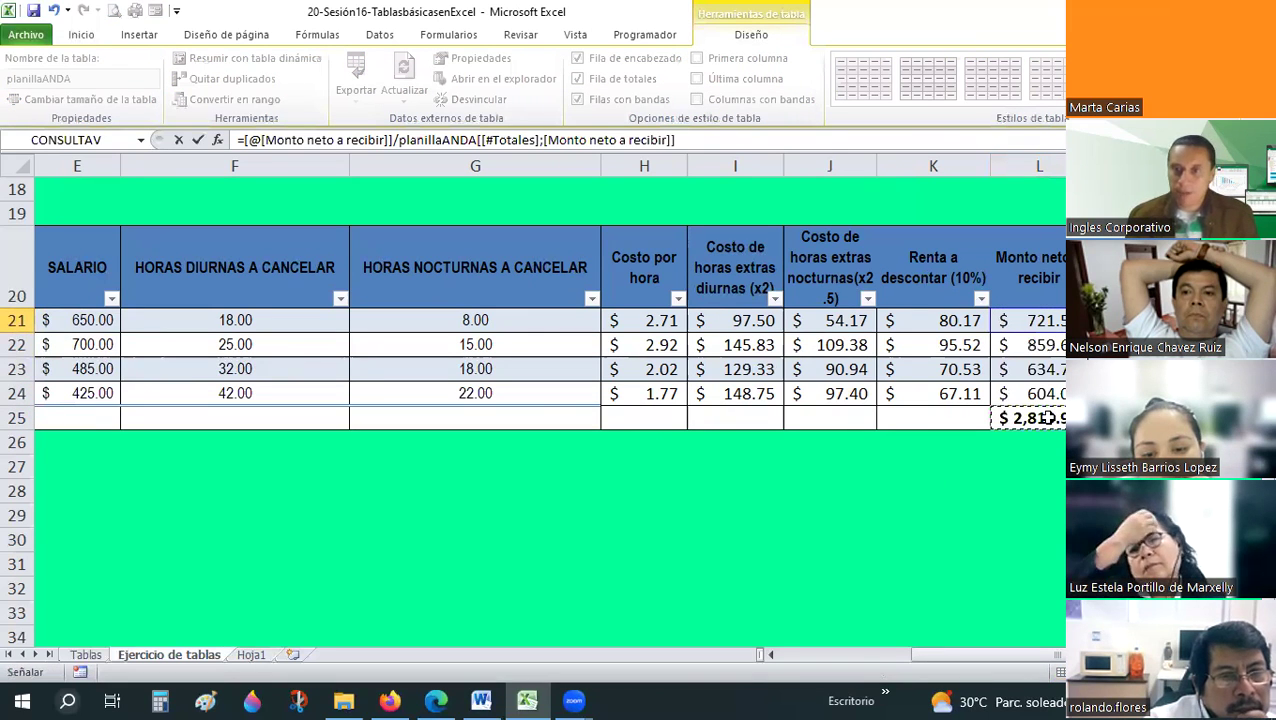
{"action": "key", "text": "Return"}
- Format M21:M24 as centred percentages and check the formulas in L25 and M21
{"action": "key", "text": "Up"}
{"action": "key", "text": "shift+Down"}
{"action": "key", "text": "shift+Down"}
{"action": "key", "text": "shift+Down"}
{"action": "scroll", "coordinate": [580, 90], "scroll_direction": "up", "scroll_amount": 8}
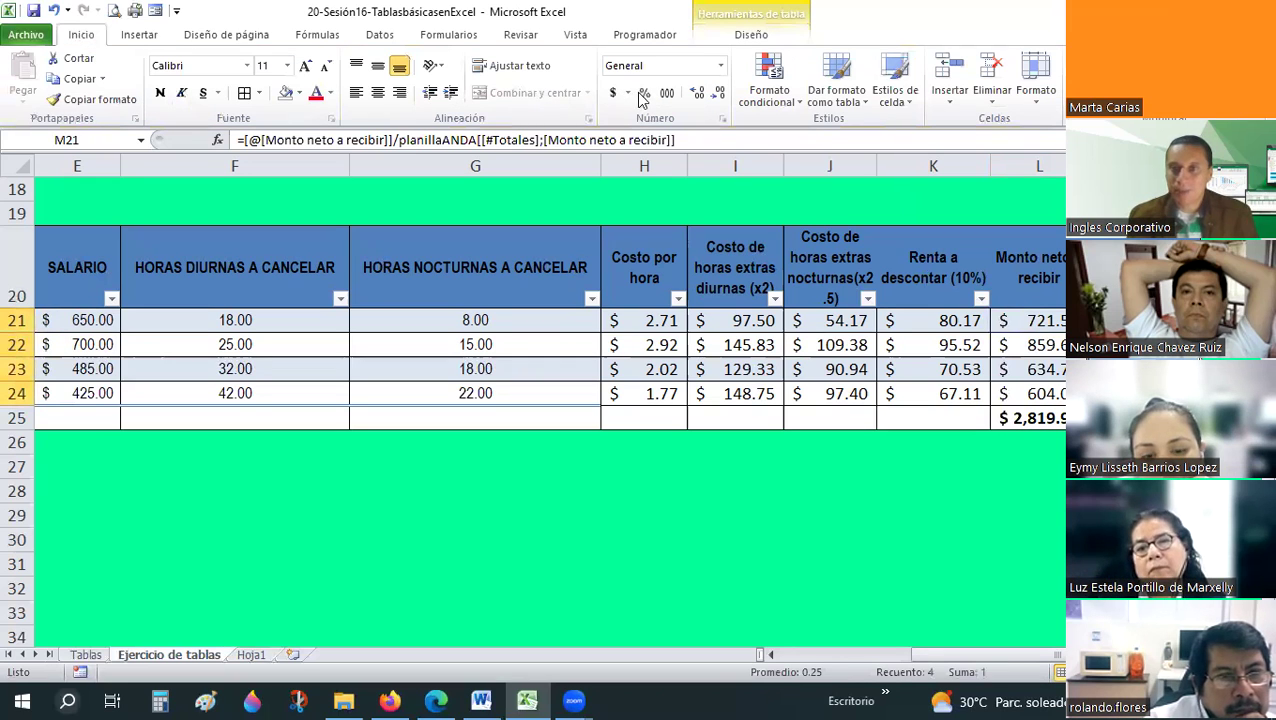
{"action": "left_click", "coordinate": [644, 93]}
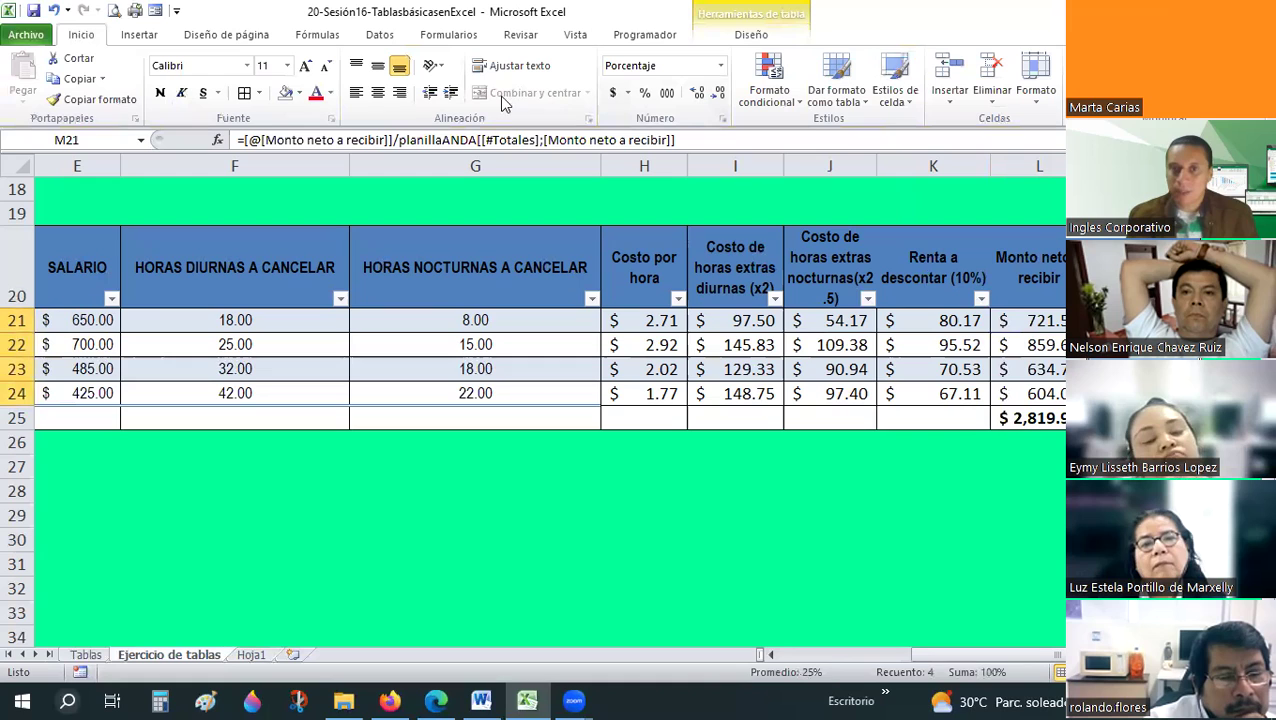
{"action": "left_click", "coordinate": [378, 92]}
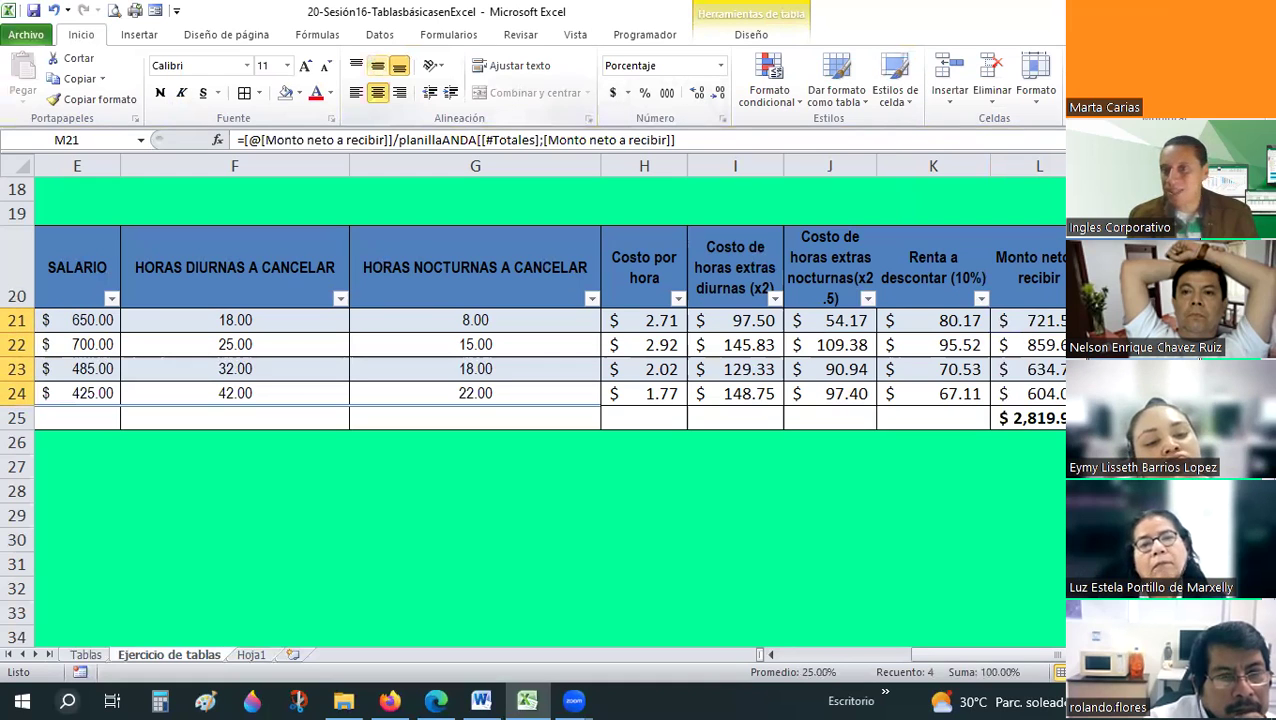
{"action": "left_click", "coordinate": [1057, 415]}
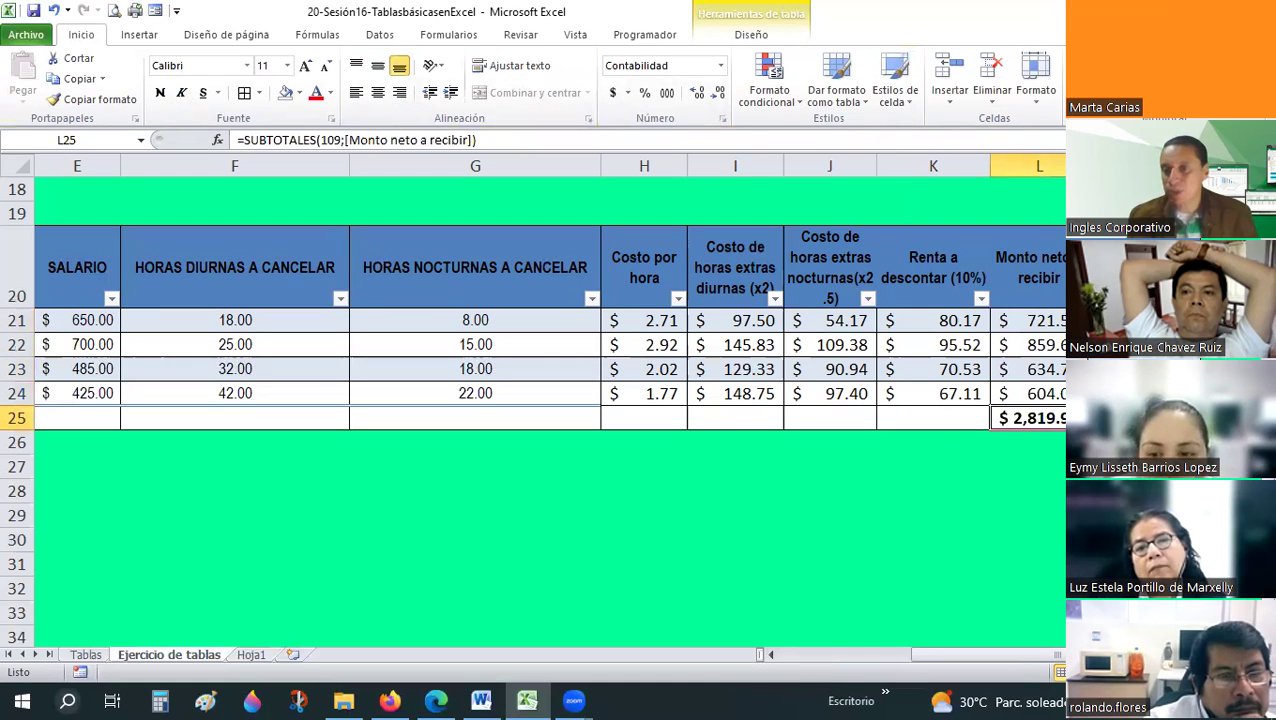
{"action": "left_click", "coordinate": [1120, 320]}
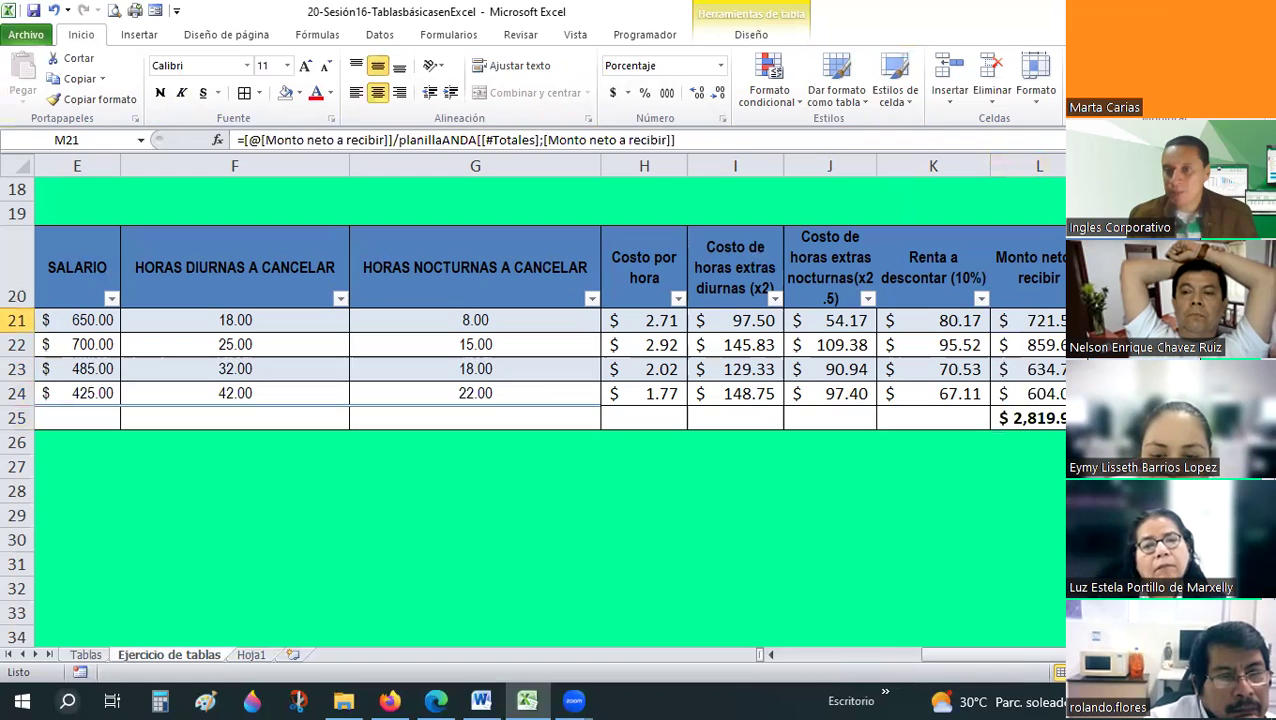
- Review the percentages and switch the L25 total to a count and back to Suma
{"action": "left_click_drag", "start_coordinate": [1120, 320], "coordinate": [1120, 393]}
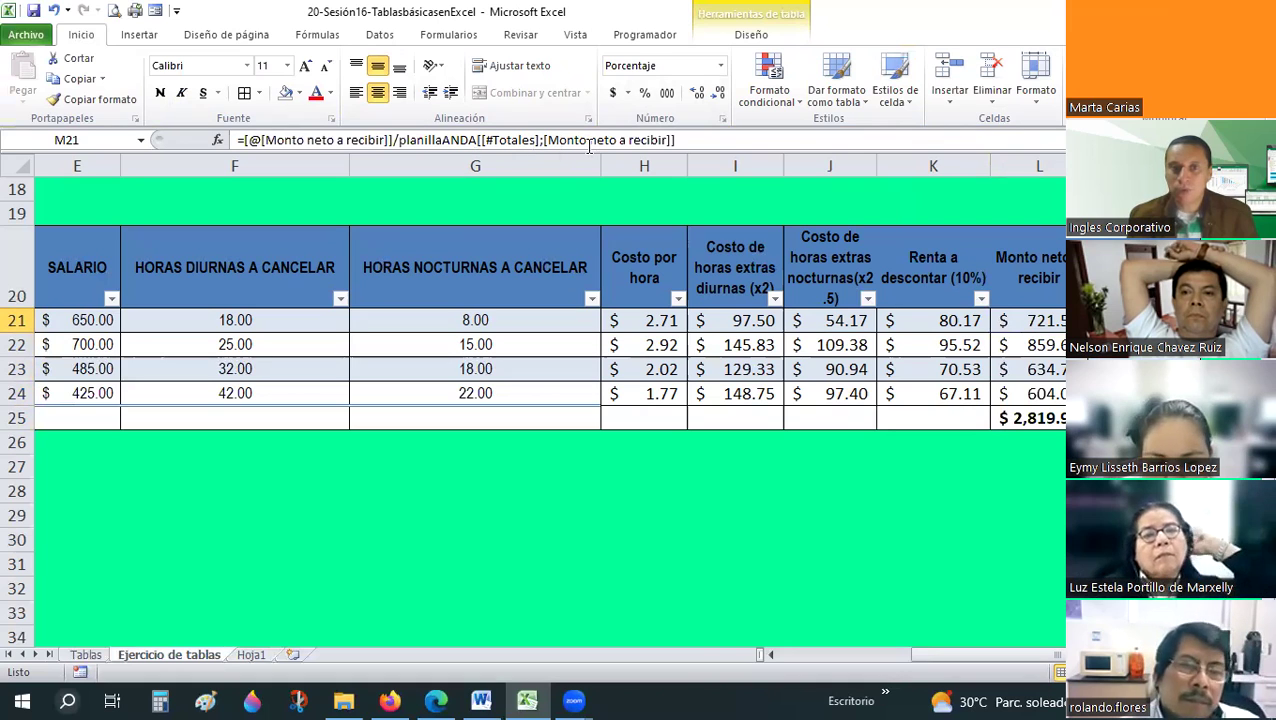
{"action": "key", "text": "Down"}
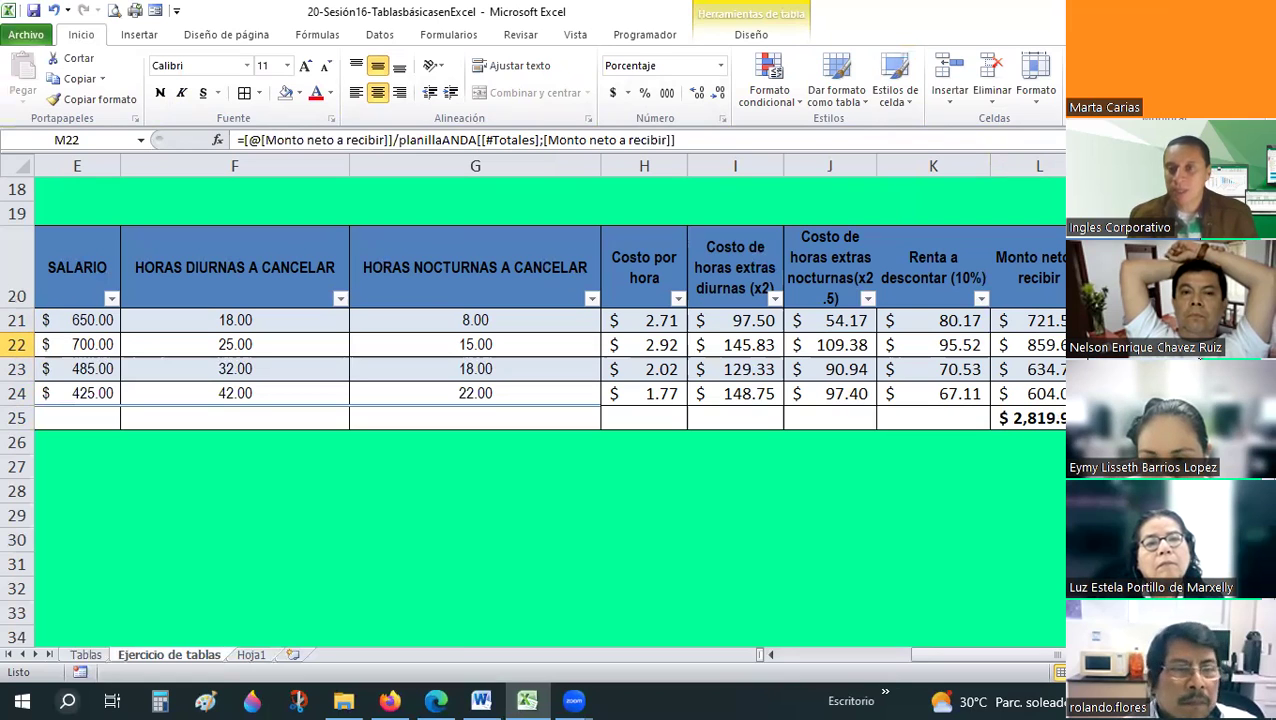
{"action": "left_click", "coordinate": [1035, 418]}
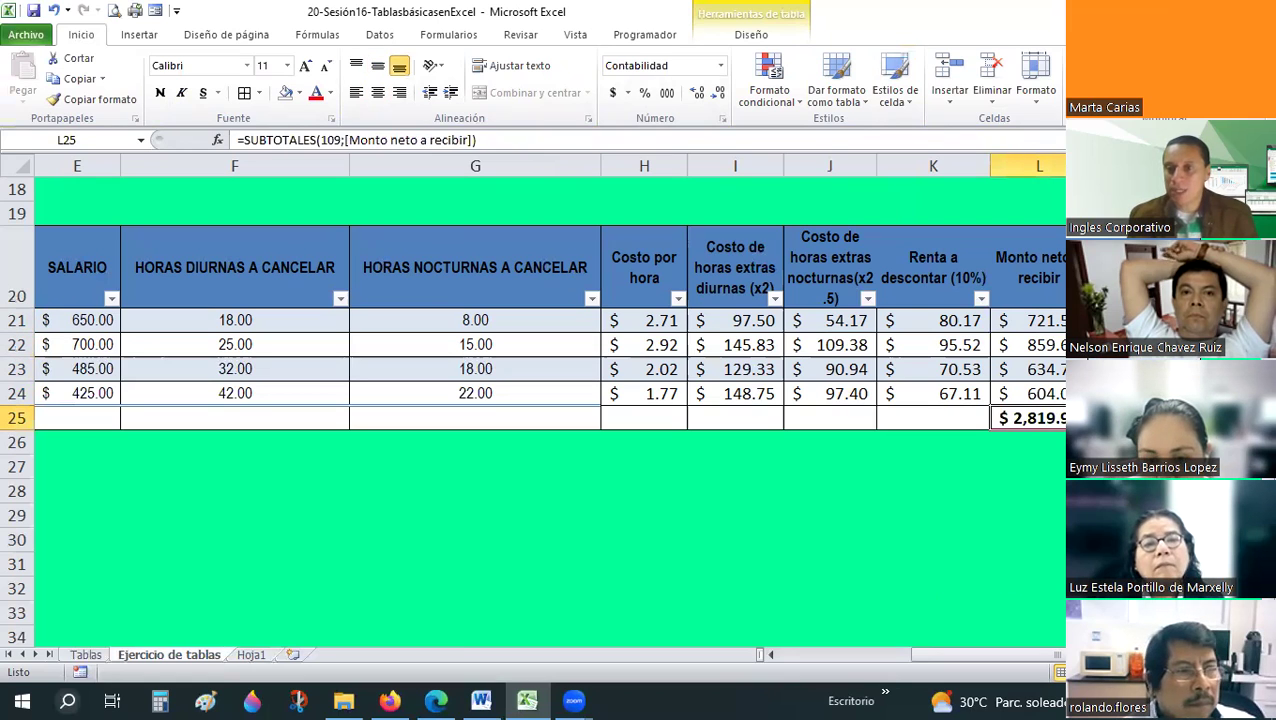
{"action": "left_click", "coordinate": [1075, 418]}
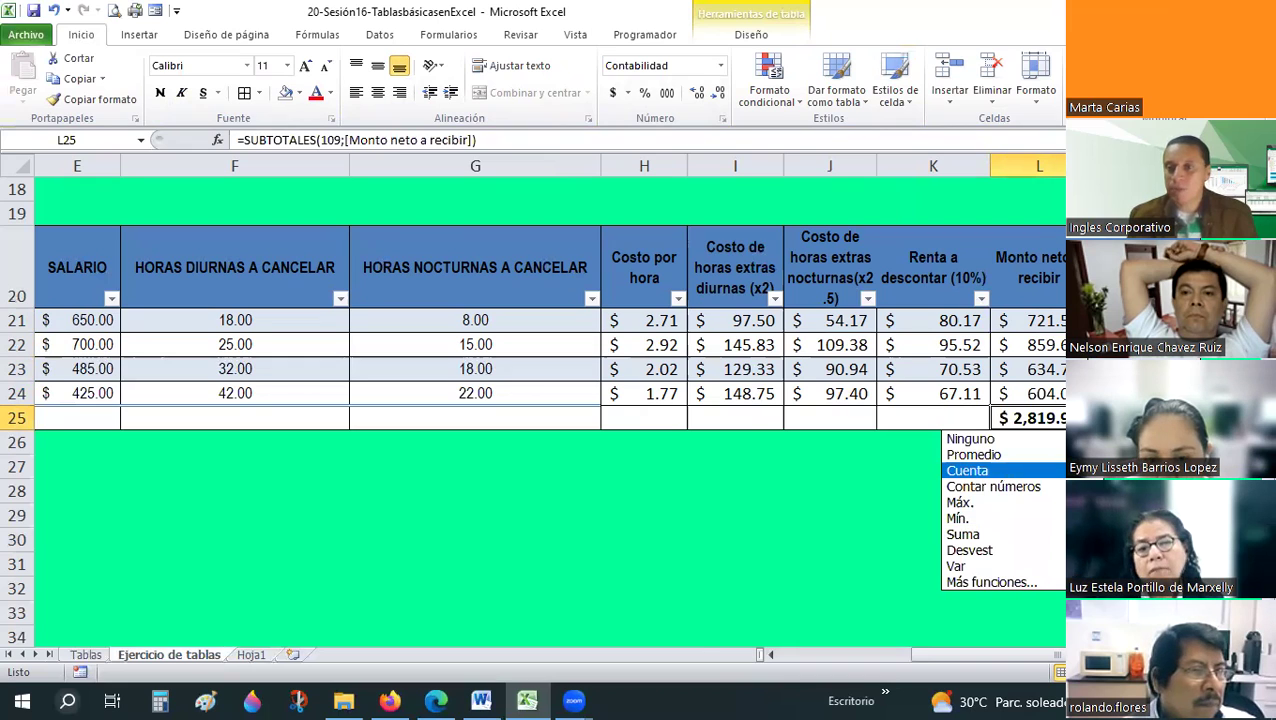
{"action": "left_click", "coordinate": [1000, 470]}
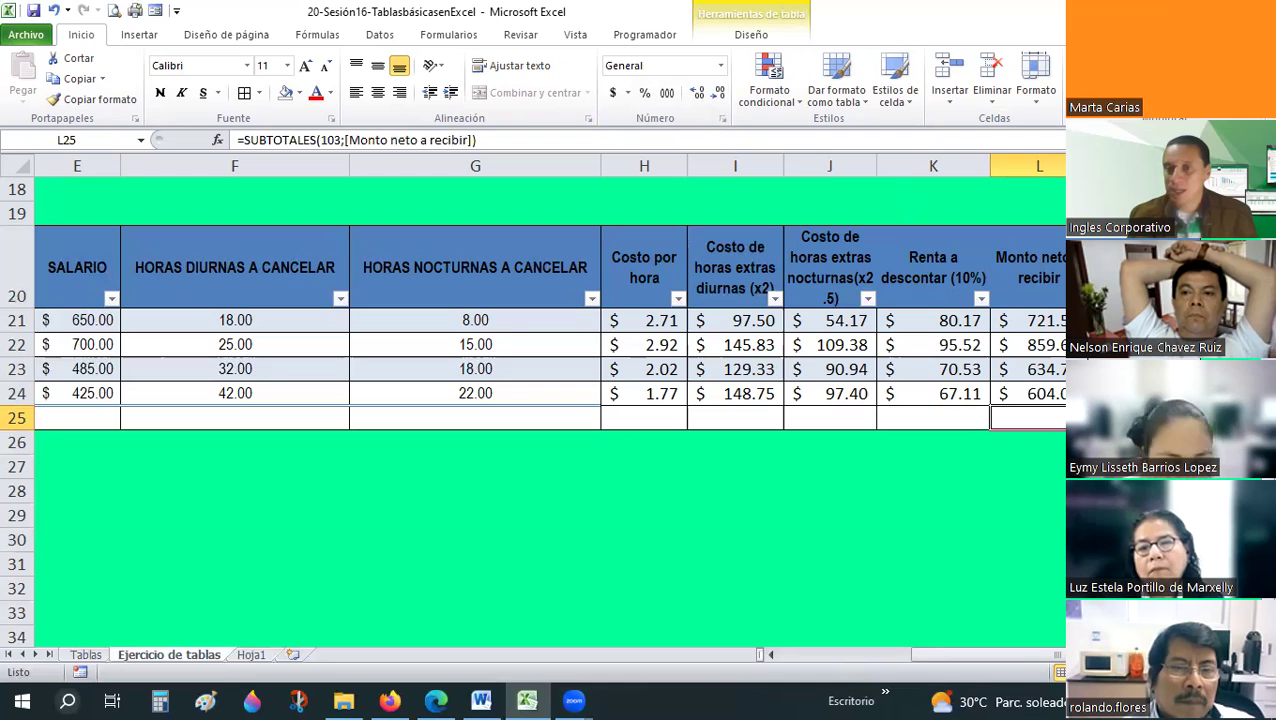
{"action": "left_click", "coordinate": [1064, 416]}
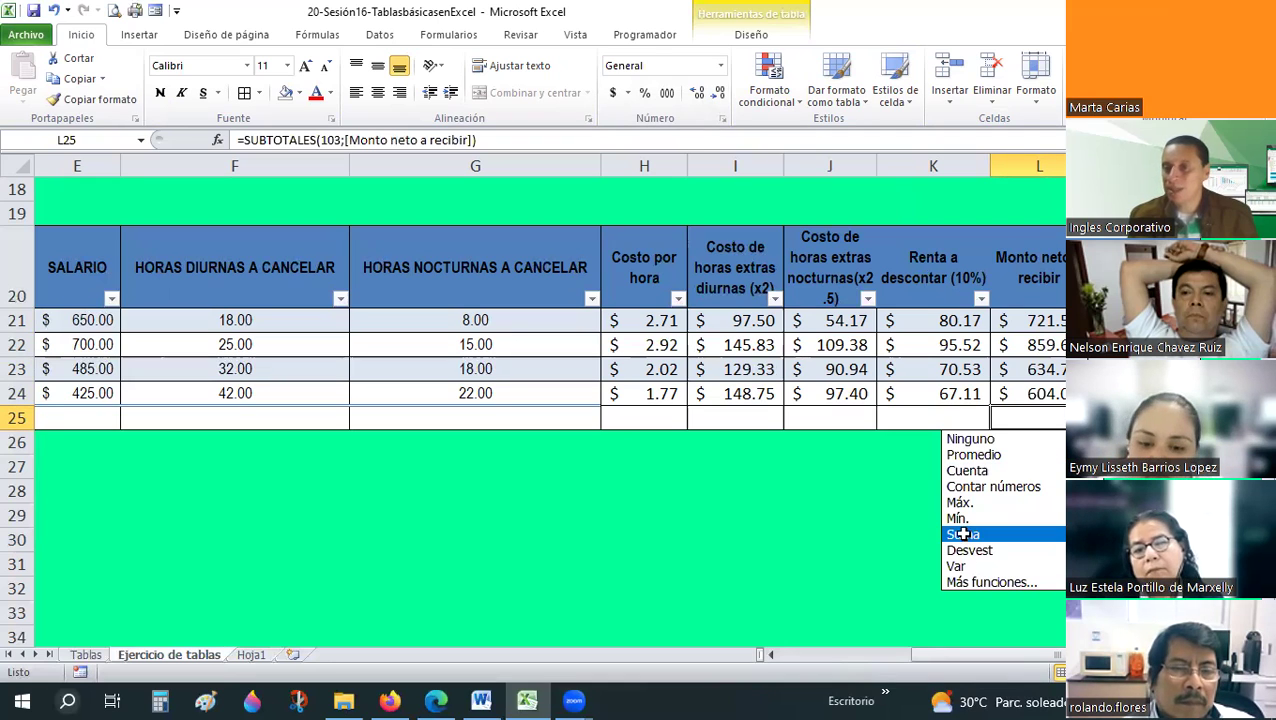
{"action": "left_click", "coordinate": [962, 534]}
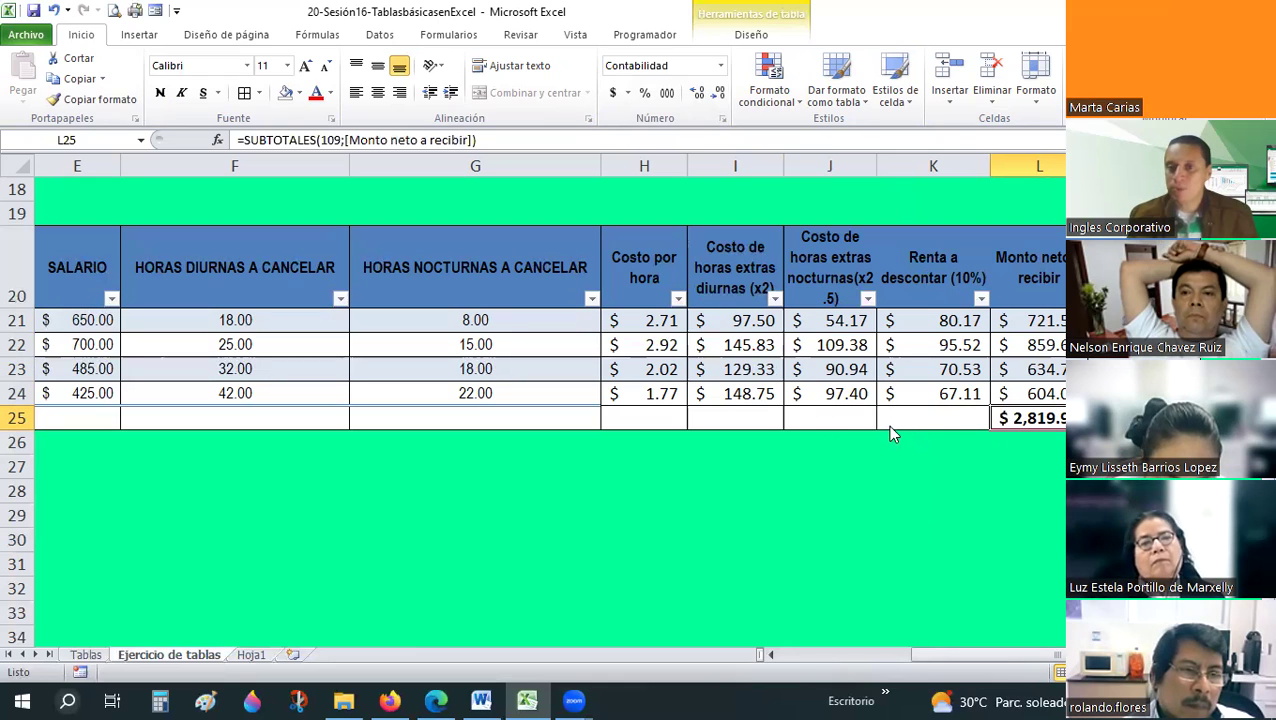
- Set the J25, K25 and I25 totals to Suma and widen column J slightly
{"action": "left_click", "coordinate": [860, 420]}
{"action": "key", "text": "alt+Down"}
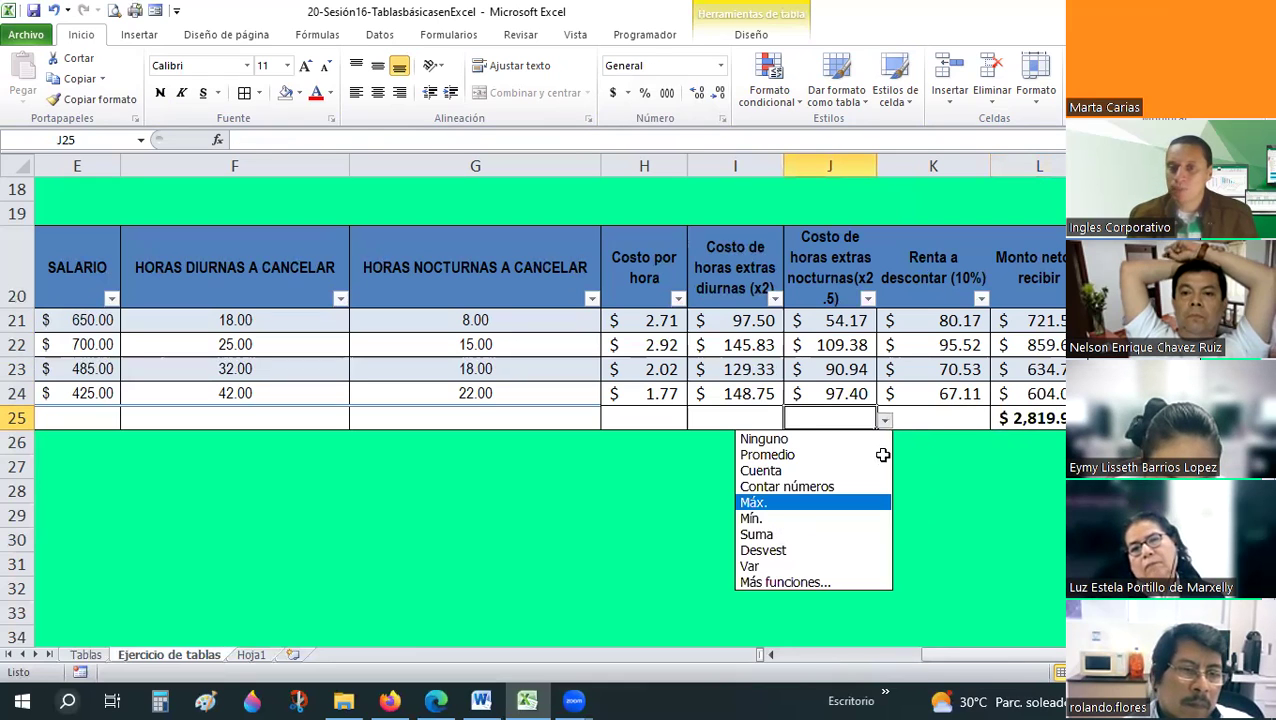
{"action": "key", "text": "Down"}
{"action": "key", "text": "Down"}
{"action": "key", "text": "Return"}
{"action": "key", "text": "Right"}
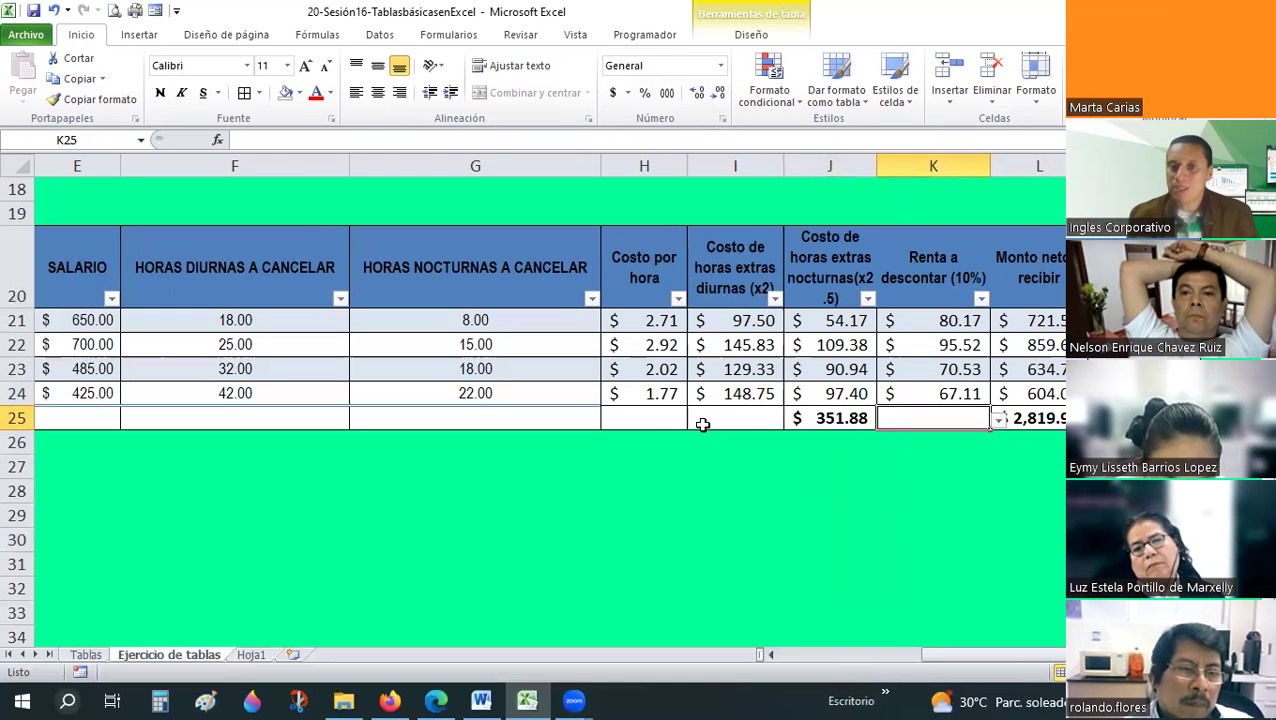
{"action": "key", "text": "ctrl+r"}
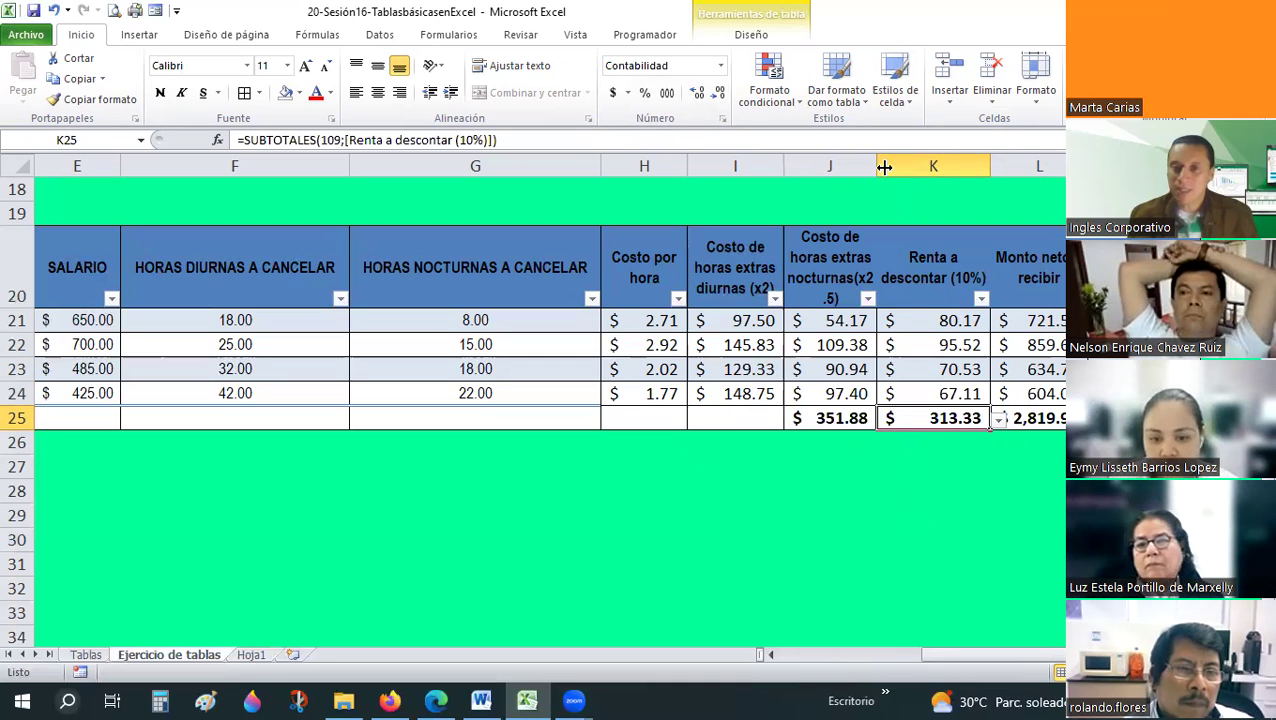
{"action": "left_click_drag", "start_coordinate": [874, 166], "coordinate": [885, 166]}
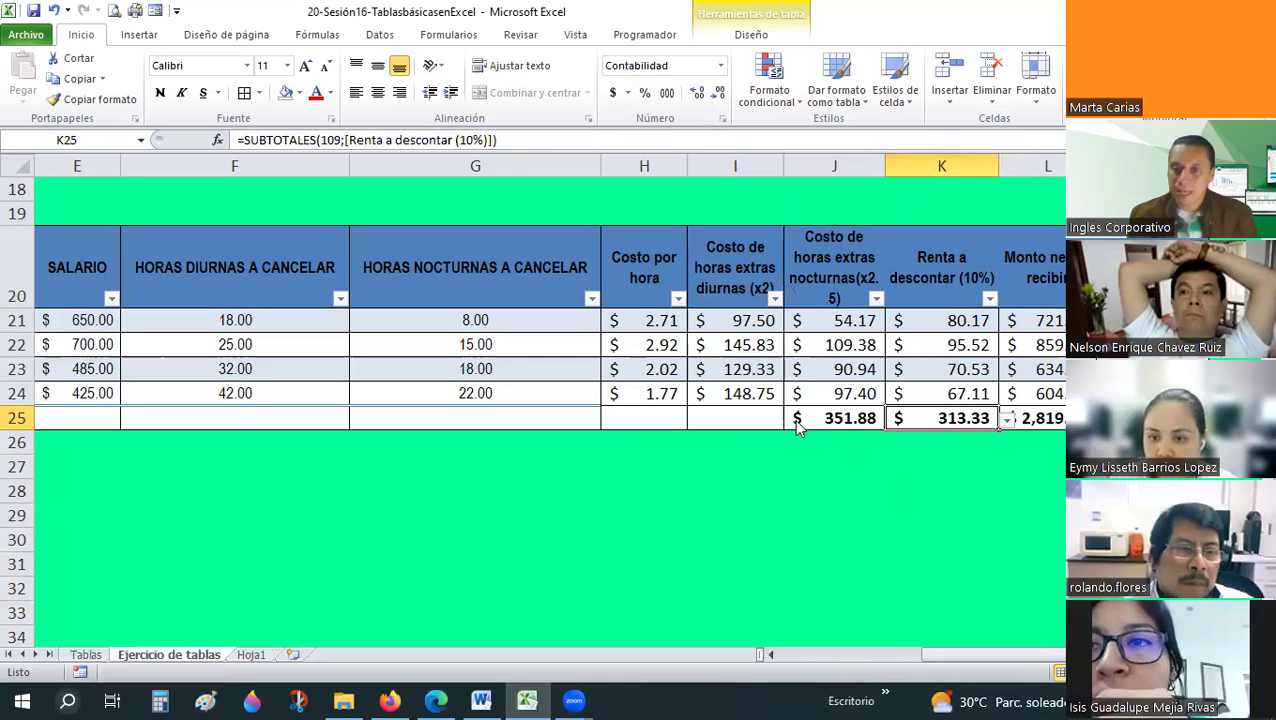
{"action": "left_click", "coordinate": [746, 420]}
{"action": "key", "text": "alt+Down"}
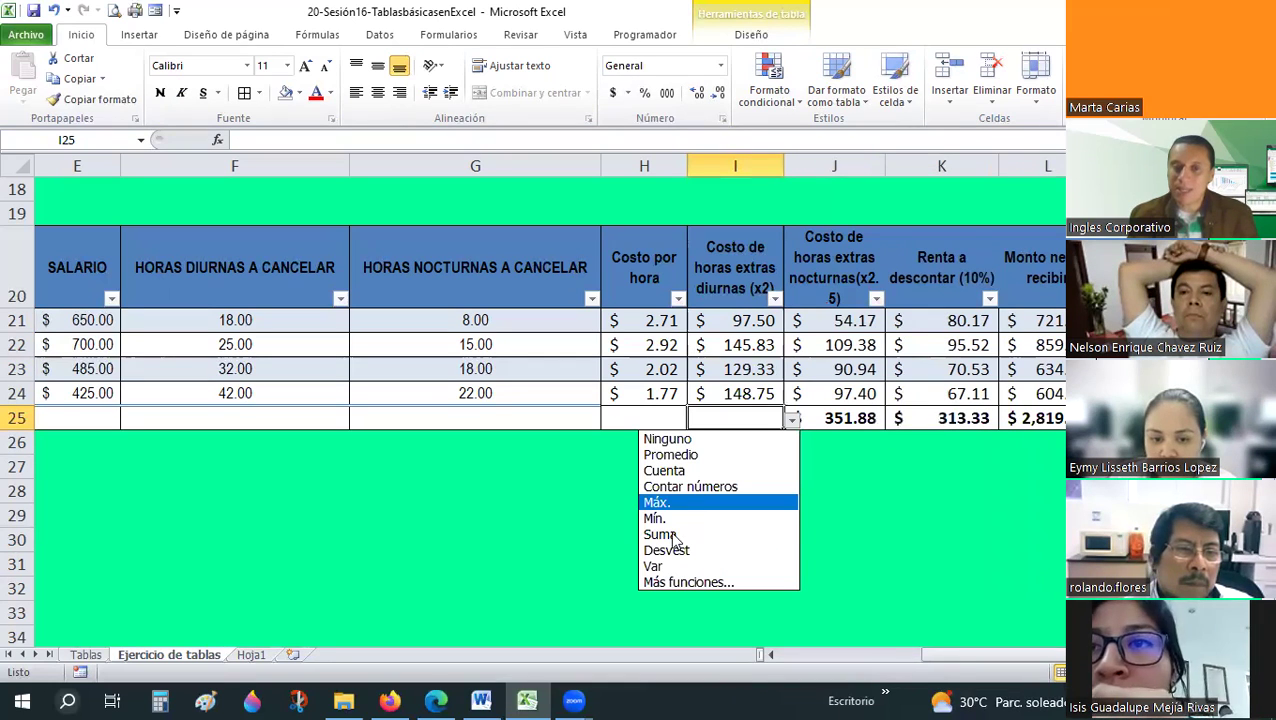
{"action": "key", "text": "Return"}
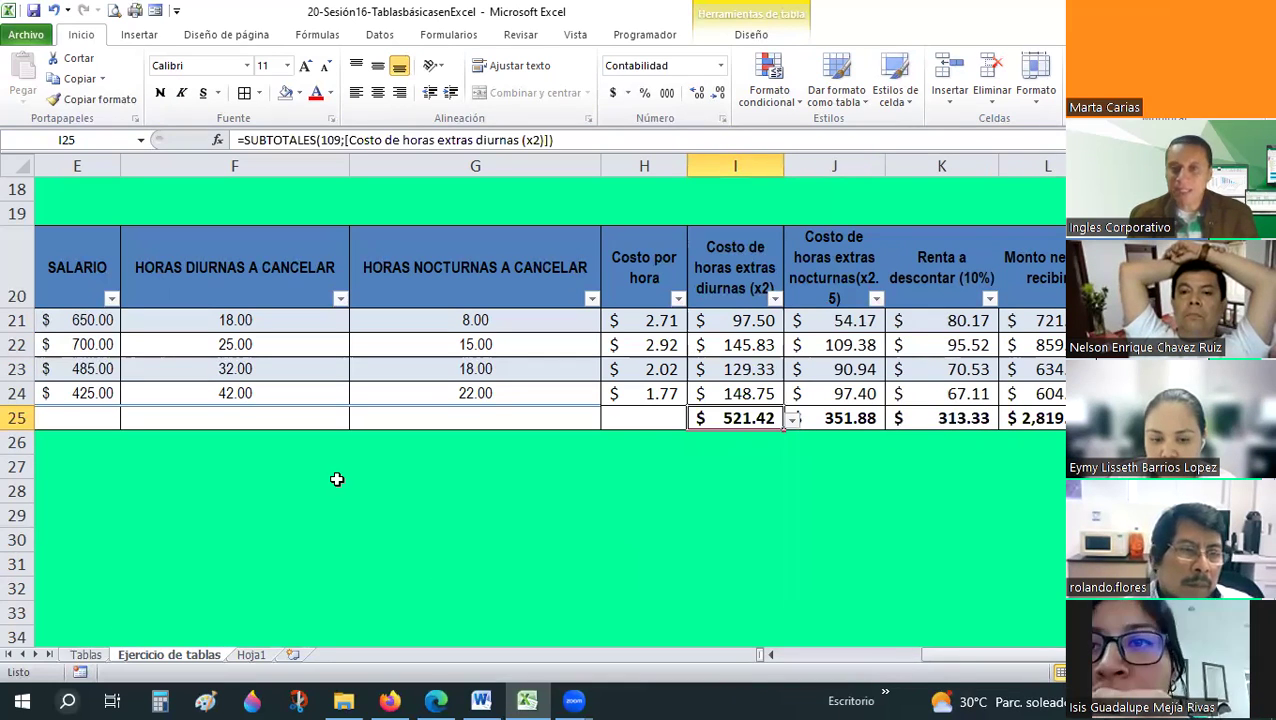
- Autofit column L on the Tablas sheet, then return to the Ejercicio de tablas sheet
{"action": "key", "text": "ctrl+Page_Up"}
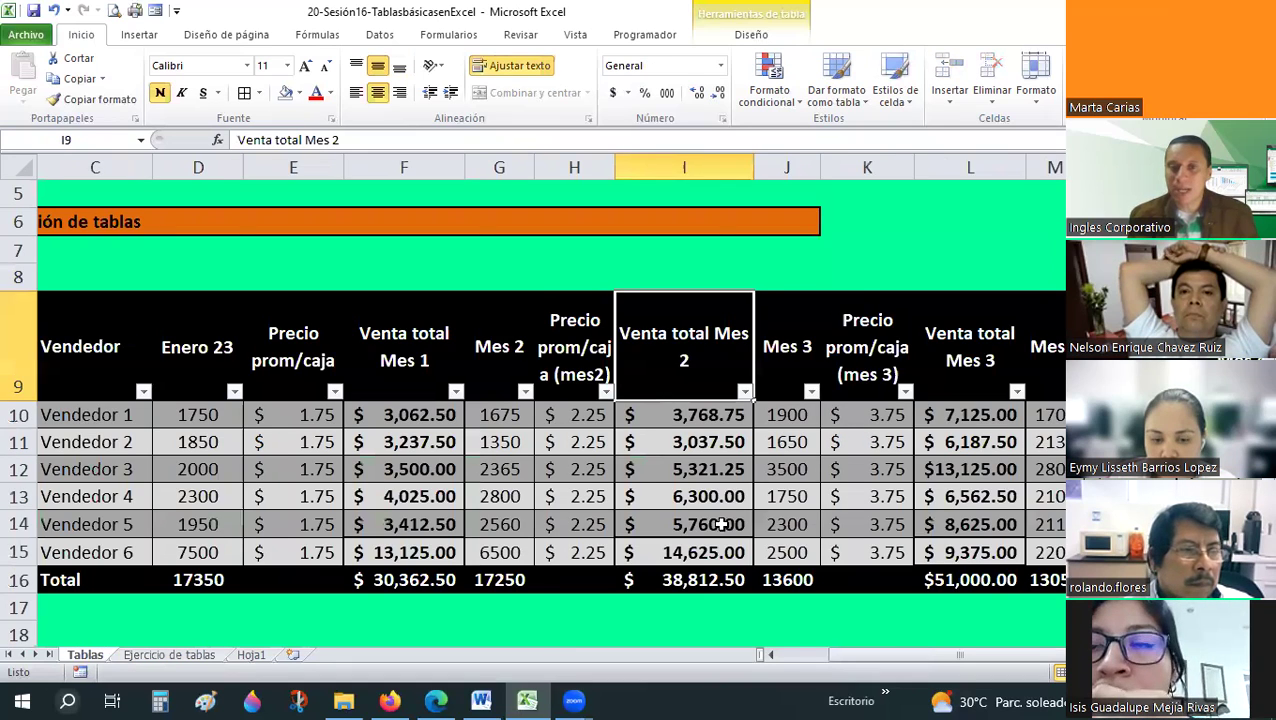
{"action": "scroll", "coordinate": [992, 197], "scroll_direction": "down", "scroll_amount": 1}
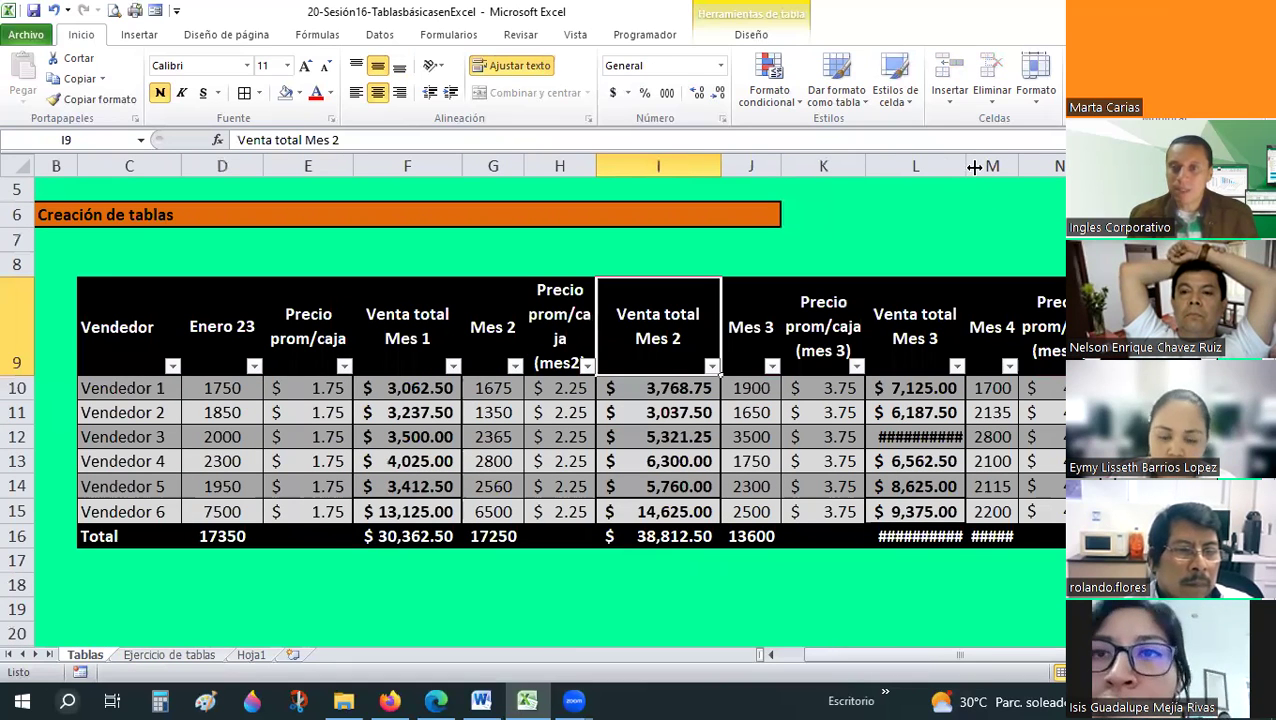
{"action": "double_click", "coordinate": [974, 167]}
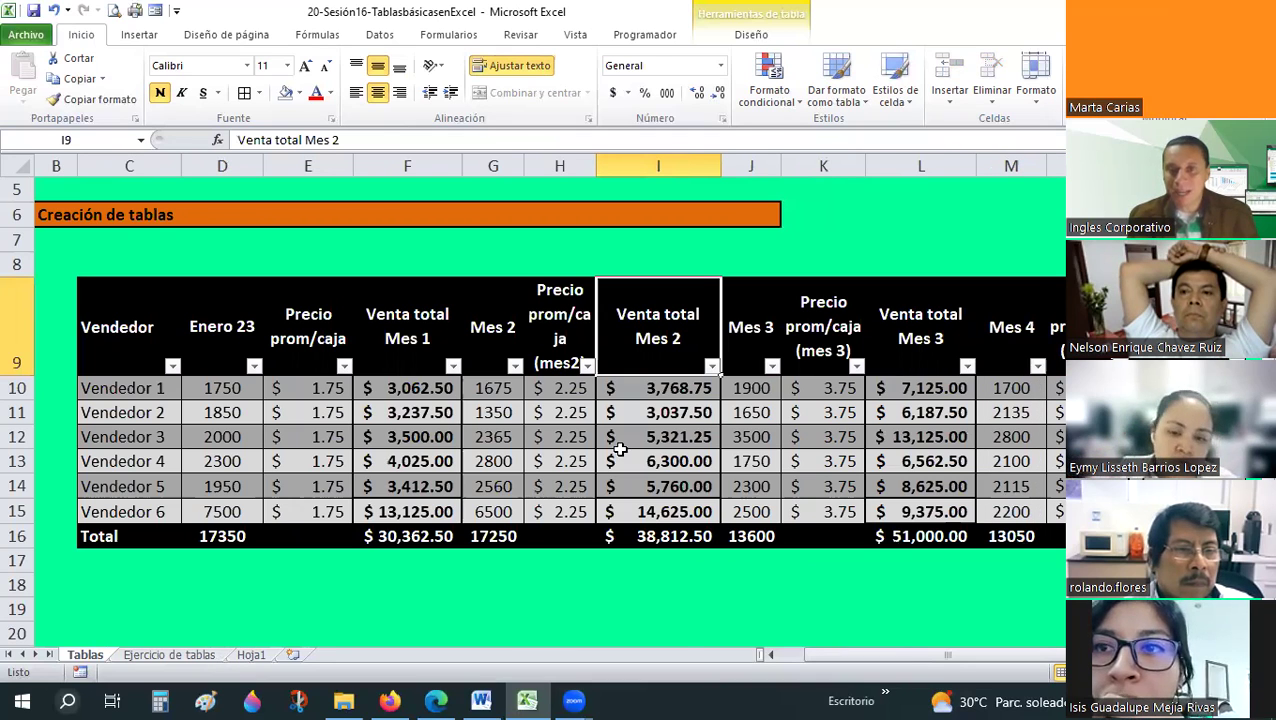
{"action": "key", "text": "ctrl+Page_Down"}
{"action": "scroll", "coordinate": [97, 322], "scroll_direction": "up", "scroll_amount": 1}
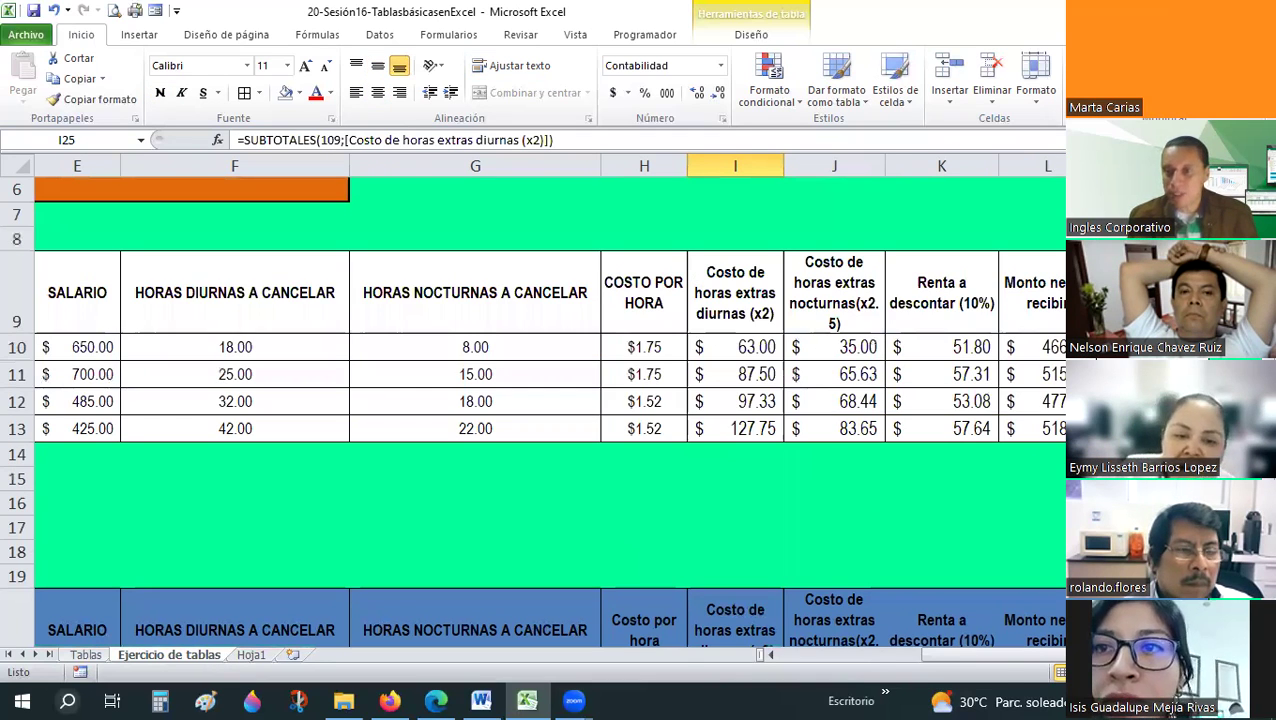
{"action": "left_click_drag", "start_coordinate": [77, 295], "coordinate": [1035, 401]}
{"action": "scroll", "coordinate": [587, 473], "scroll_direction": "down", "scroll_amount": 2}
{"action": "key", "text": "Down"}
{"action": "scroll", "coordinate": [1020, 640], "scroll_direction": "down", "scroll_amount": 1}
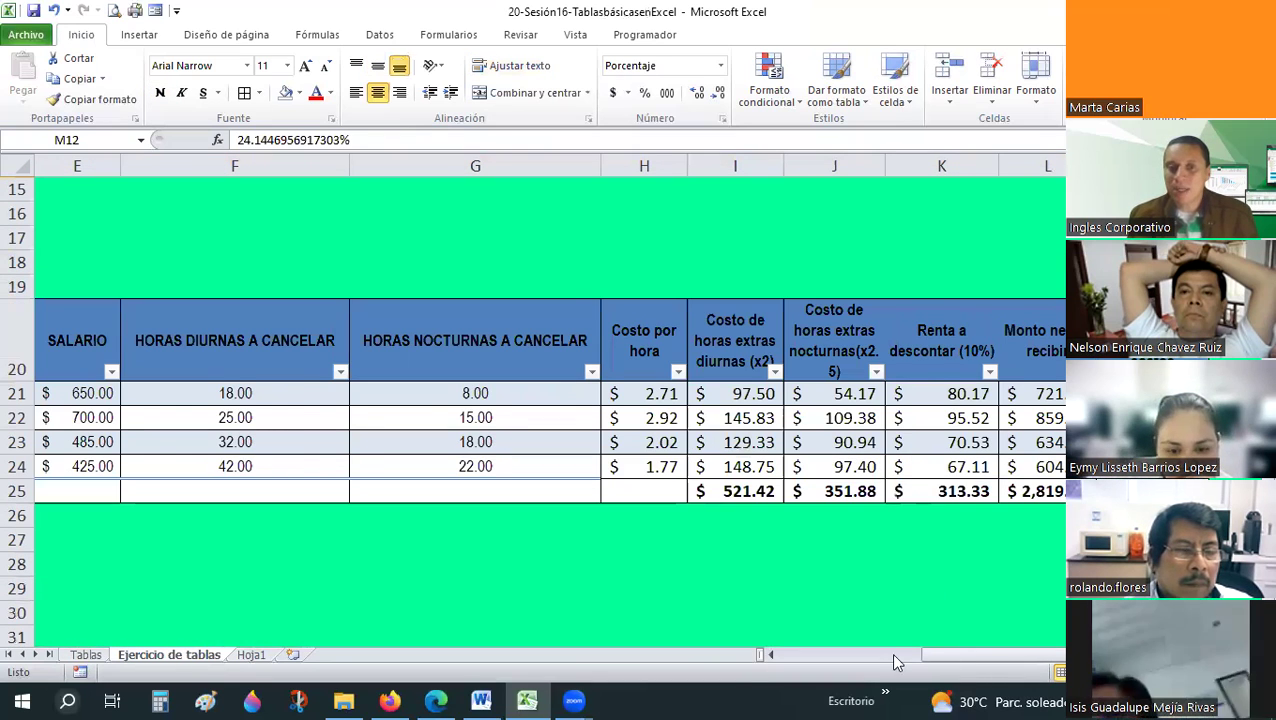
{"action": "scroll", "coordinate": [166, 328], "scroll_direction": "left", "scroll_amount": 1}
{"action": "scroll", "coordinate": [638, 367], "scroll_direction": "left", "scroll_amount": 1}
{"action": "left_click", "coordinate": [153, 340]}
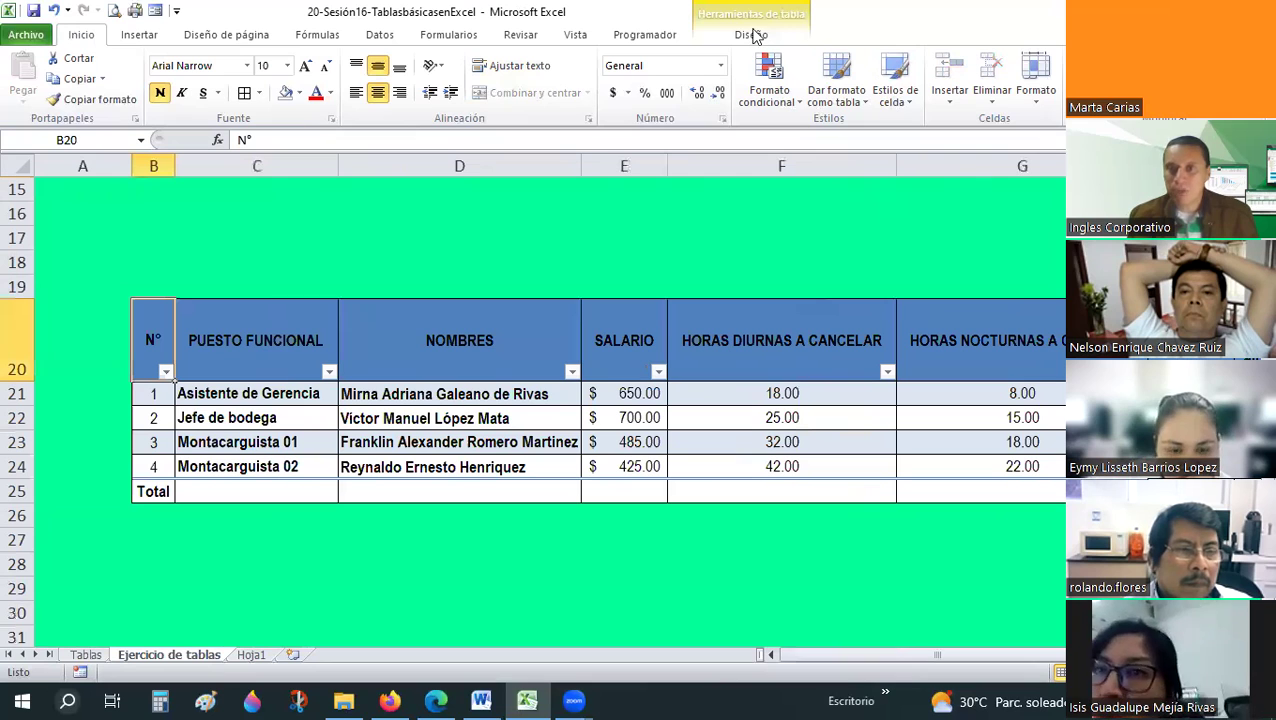
- Apply a purple Medium style from the Table Styles gallery to the planillaANDA table
{"action": "left_click", "coordinate": [751, 34]}
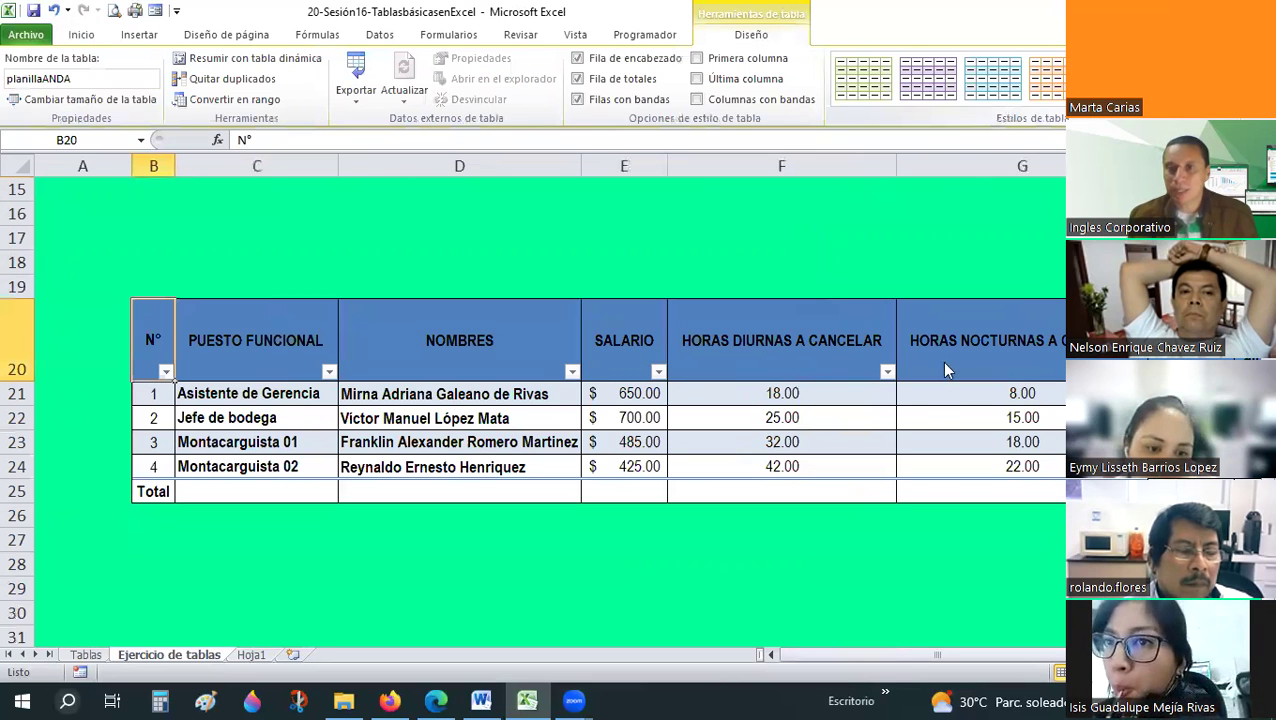
{"action": "left_click", "coordinate": [1058, 108]}
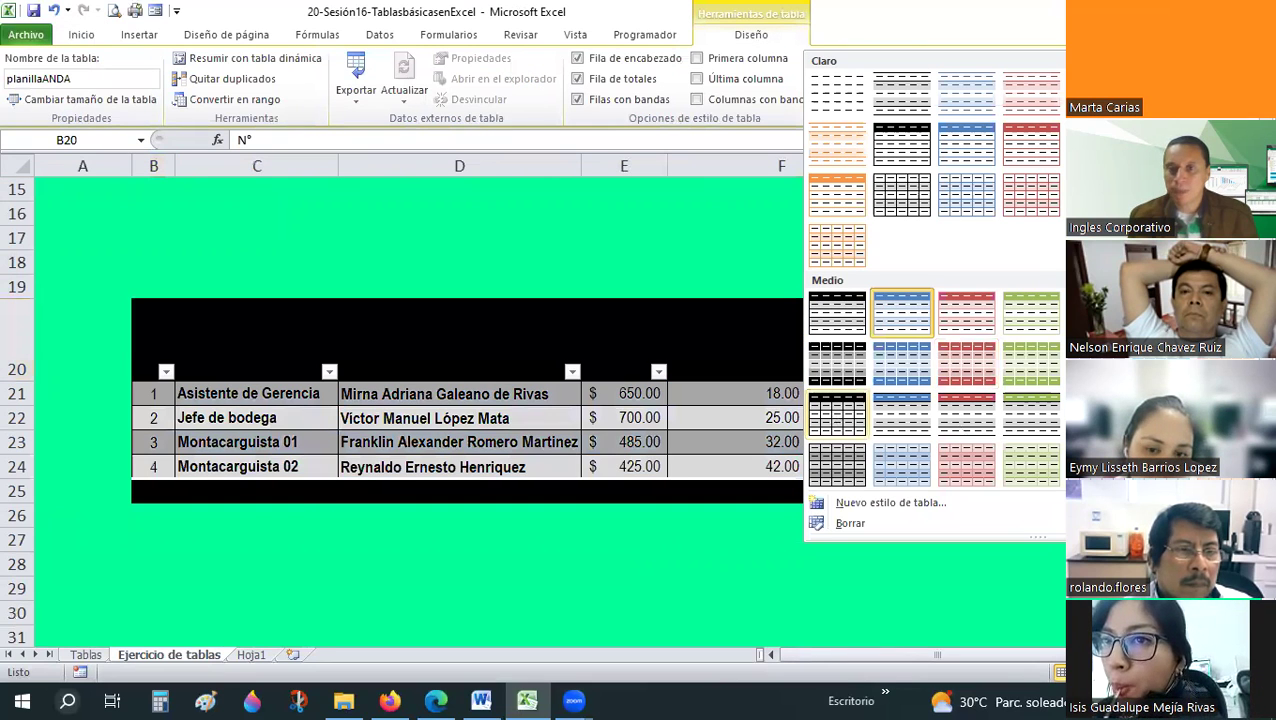
{"action": "key", "text": "Escape"}
{"action": "left_click", "coordinate": [781, 588]}
{"action": "left_click_drag", "start_coordinate": [1052, 676], "coordinate": [818, 442]}
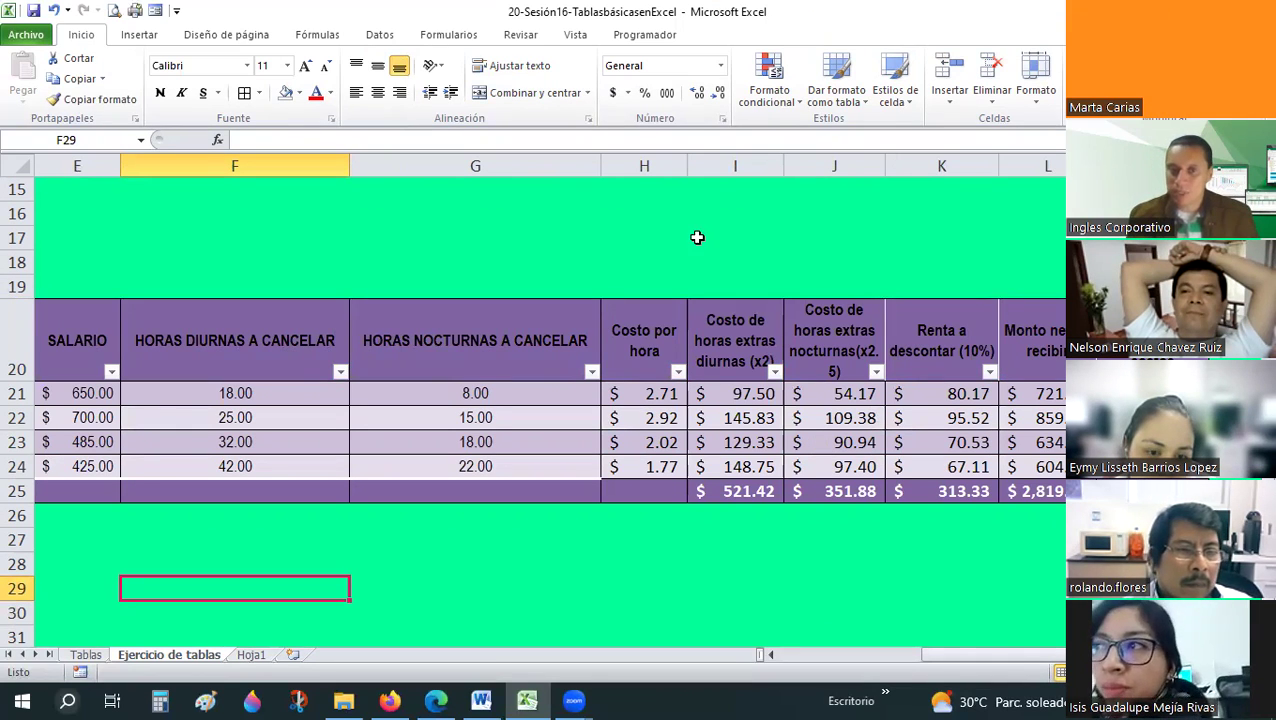
- Narrow column G and compare the table's hourly cost formula in H21 with H10
{"action": "left_click_drag", "start_coordinate": [598, 166], "coordinate": [541, 171]}
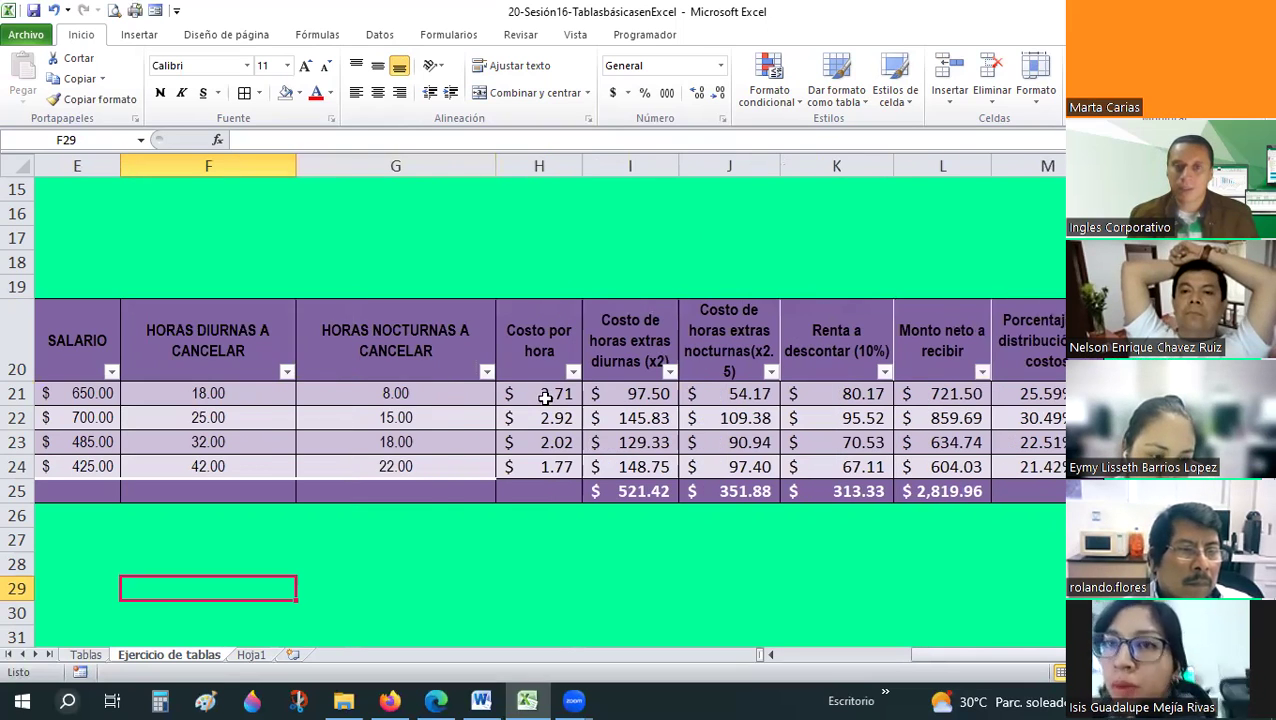
{"action": "left_click", "coordinate": [545, 396]}
{"action": "scroll", "coordinate": [548, 399], "scroll_direction": "up", "scroll_amount": 1}
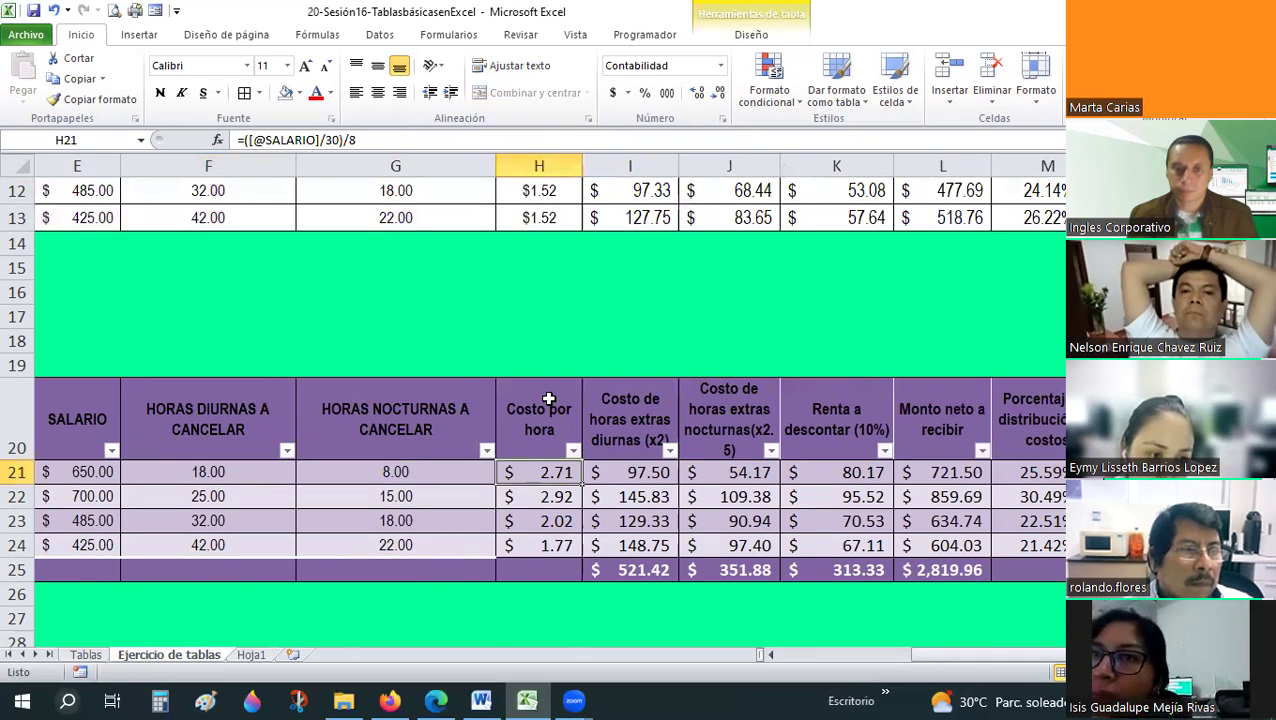
{"action": "scroll", "coordinate": [549, 399], "scroll_direction": "up", "scroll_amount": 1}
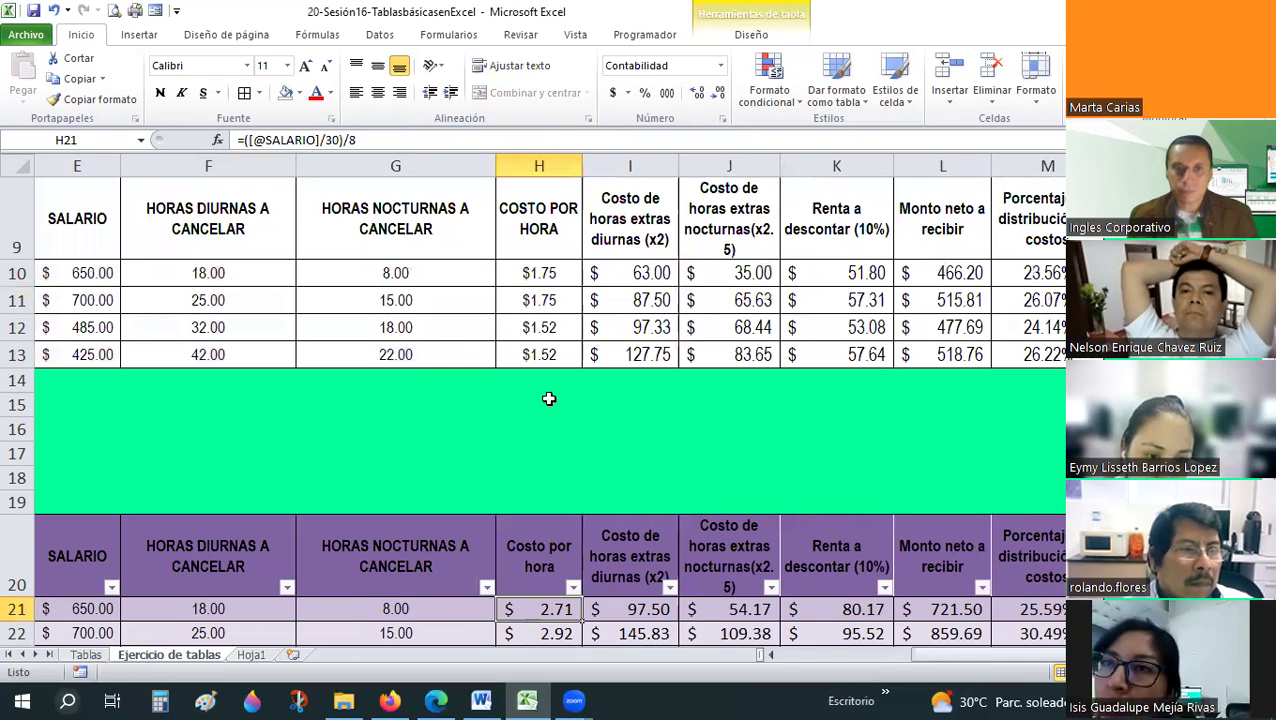
{"action": "left_click", "coordinate": [567, 266]}
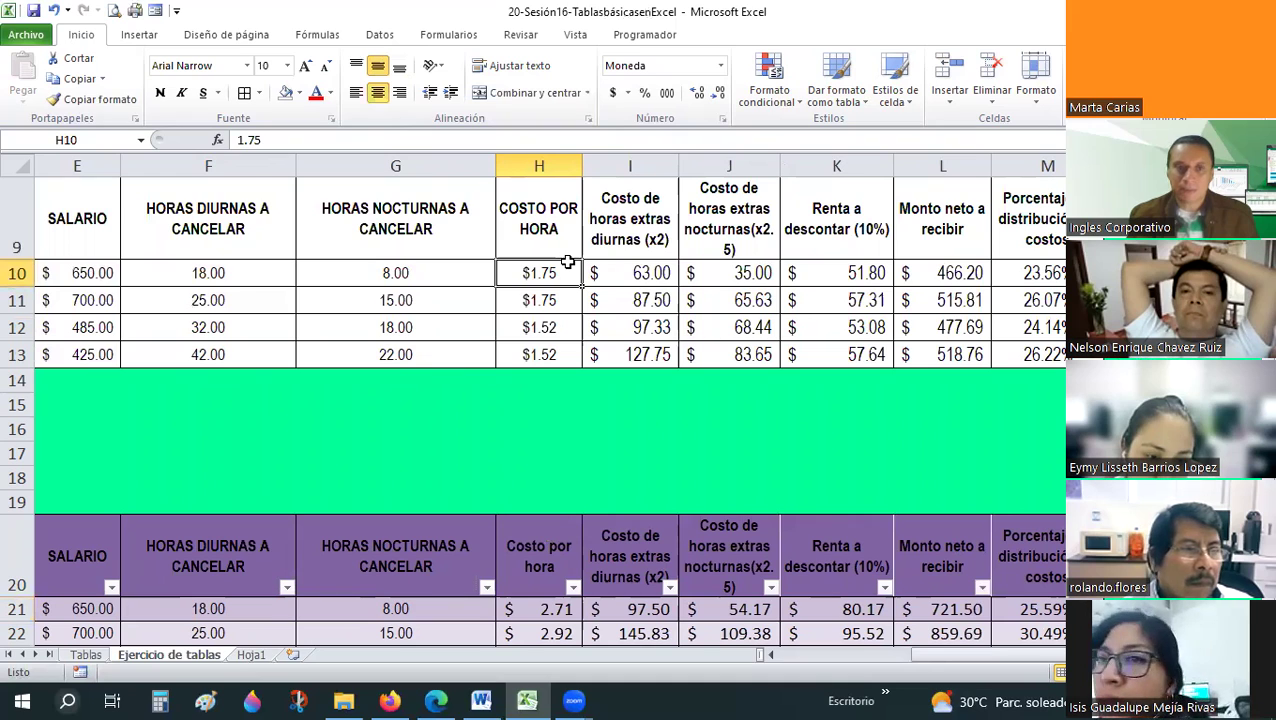
{"action": "left_click", "coordinate": [548, 610]}
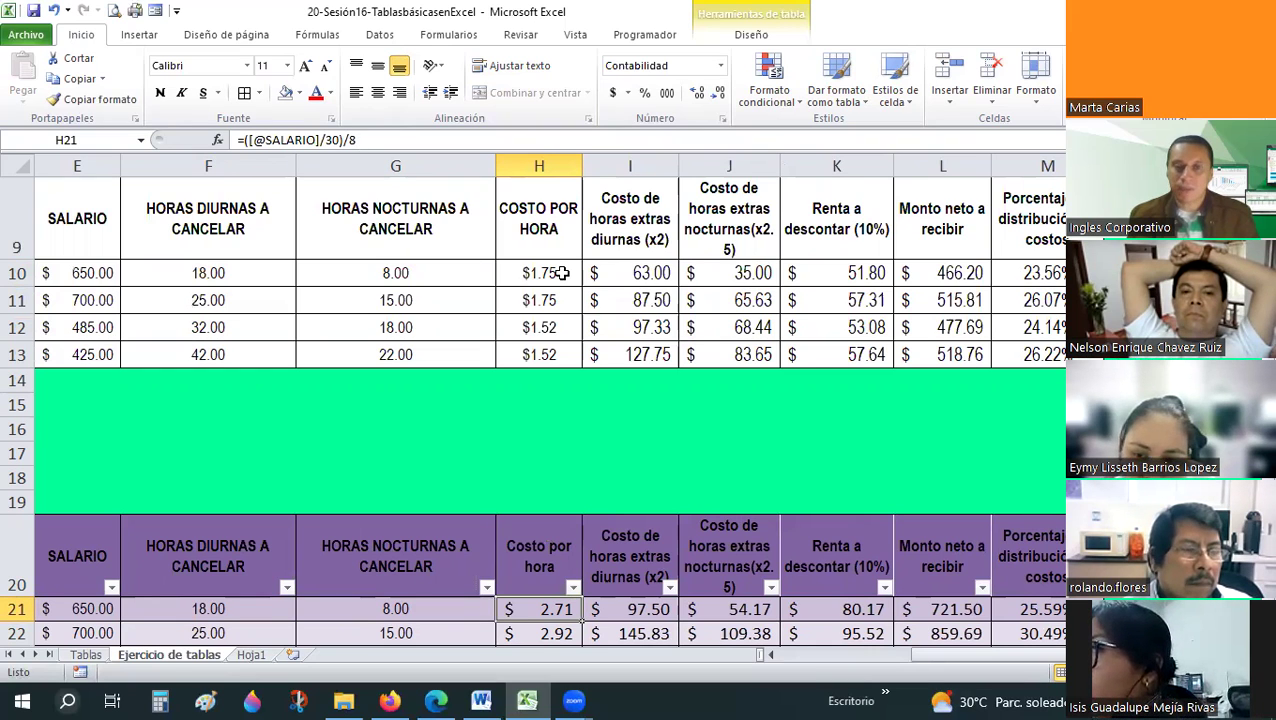
{"action": "scroll", "coordinate": [563, 273], "scroll_direction": "down", "scroll_amount": 1}
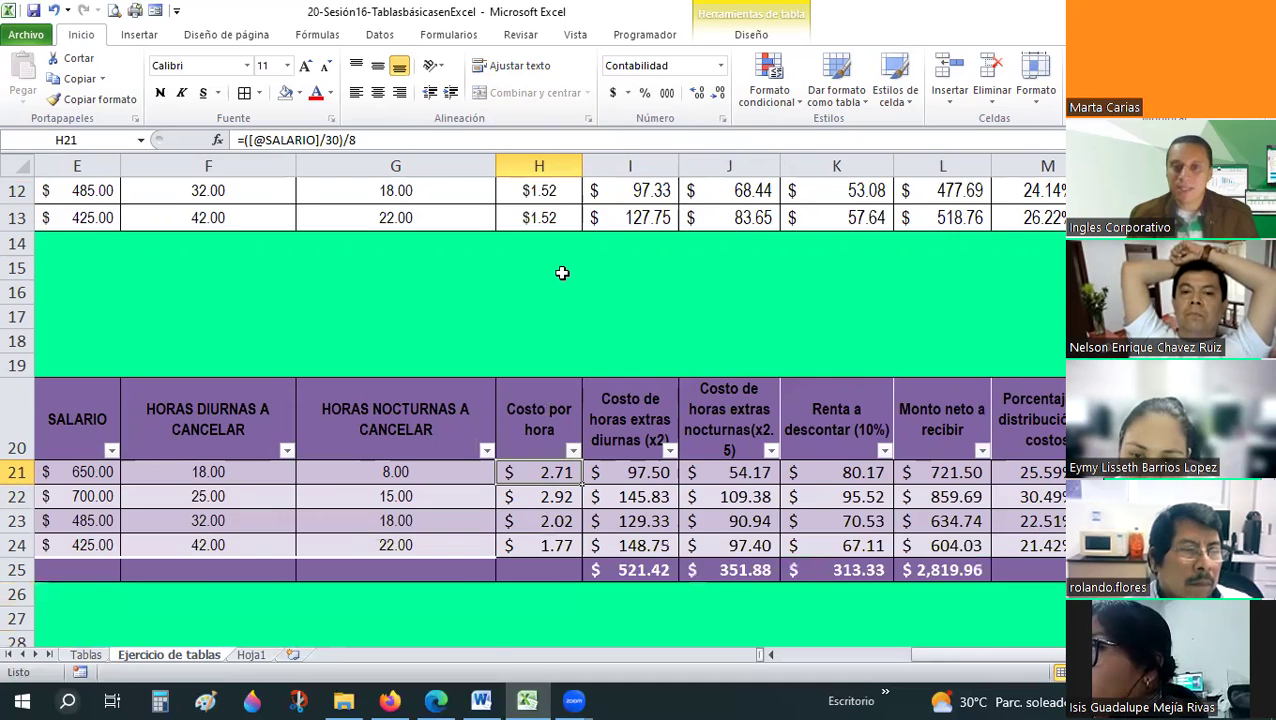
{"action": "scroll", "coordinate": [562, 273], "scroll_direction": "up", "scroll_amount": 1}
- Enter cost-per-hour values 2.71, 2.92, 2.02 and 1.77 into H10:H13
{"action": "left_click", "coordinate": [563, 273]}
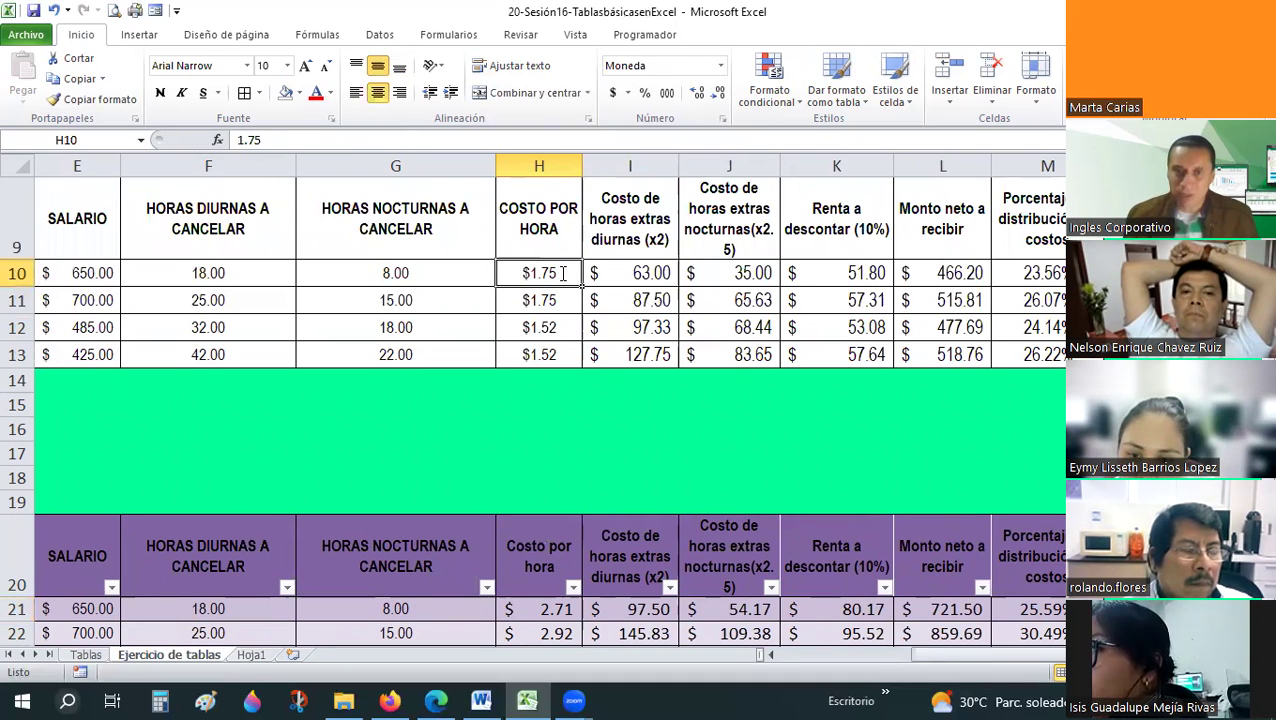
{"action": "type", "text": "2.71"}
{"action": "key", "text": "Return"}
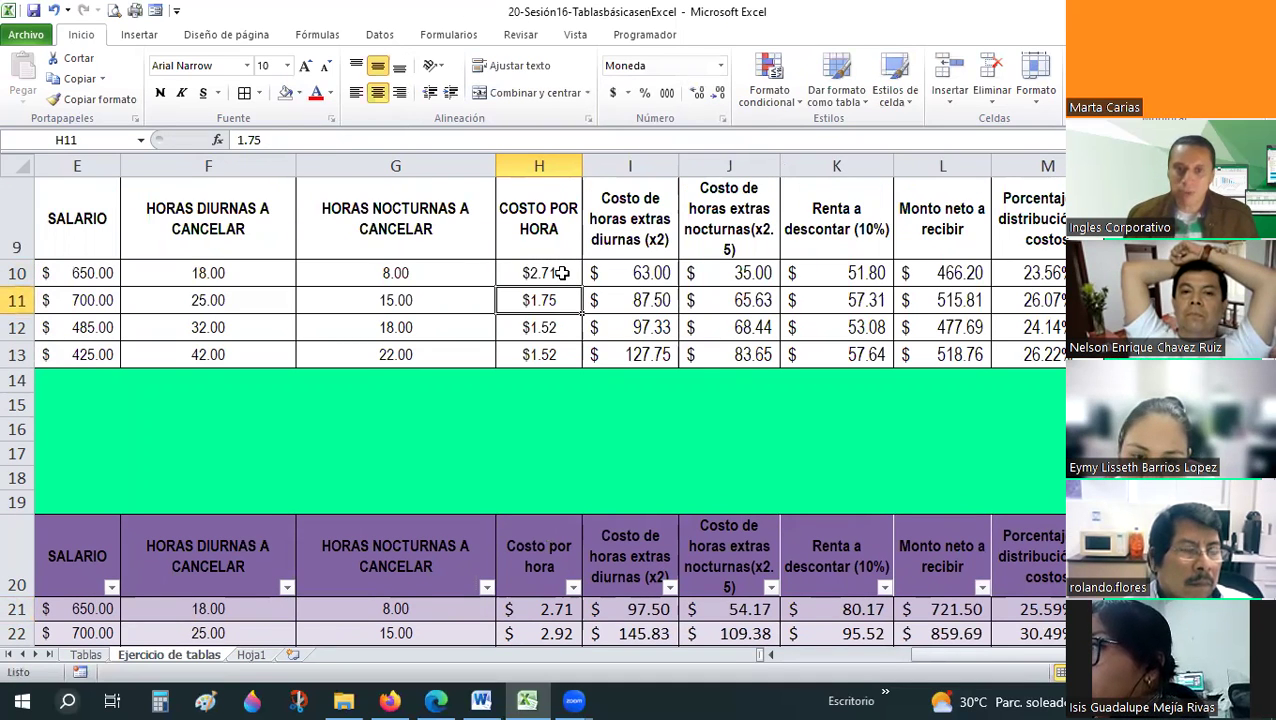
{"action": "type", "text": "2.92"}
{"action": "key", "text": "Return"}
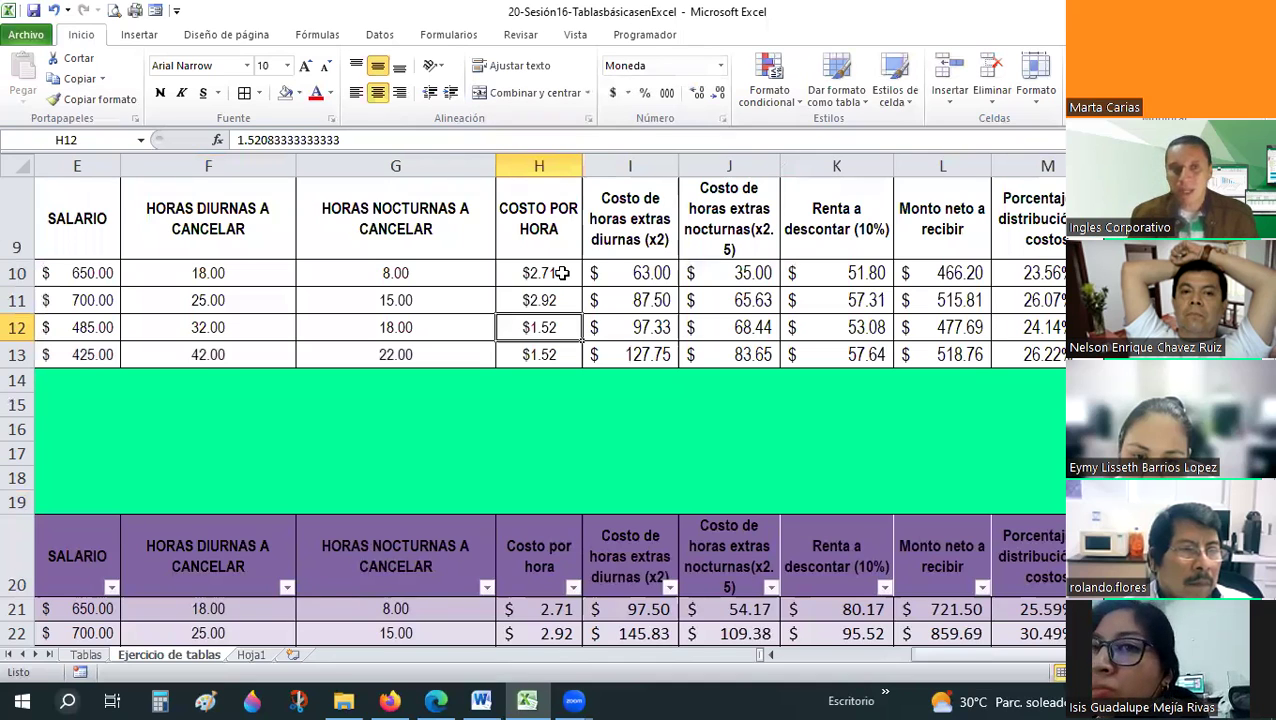
{"action": "scroll", "coordinate": [563, 273], "scroll_direction": "down", "scroll_amount": 2}
{"action": "scroll", "coordinate": [94, 318], "scroll_direction": "up", "scroll_amount": 2}
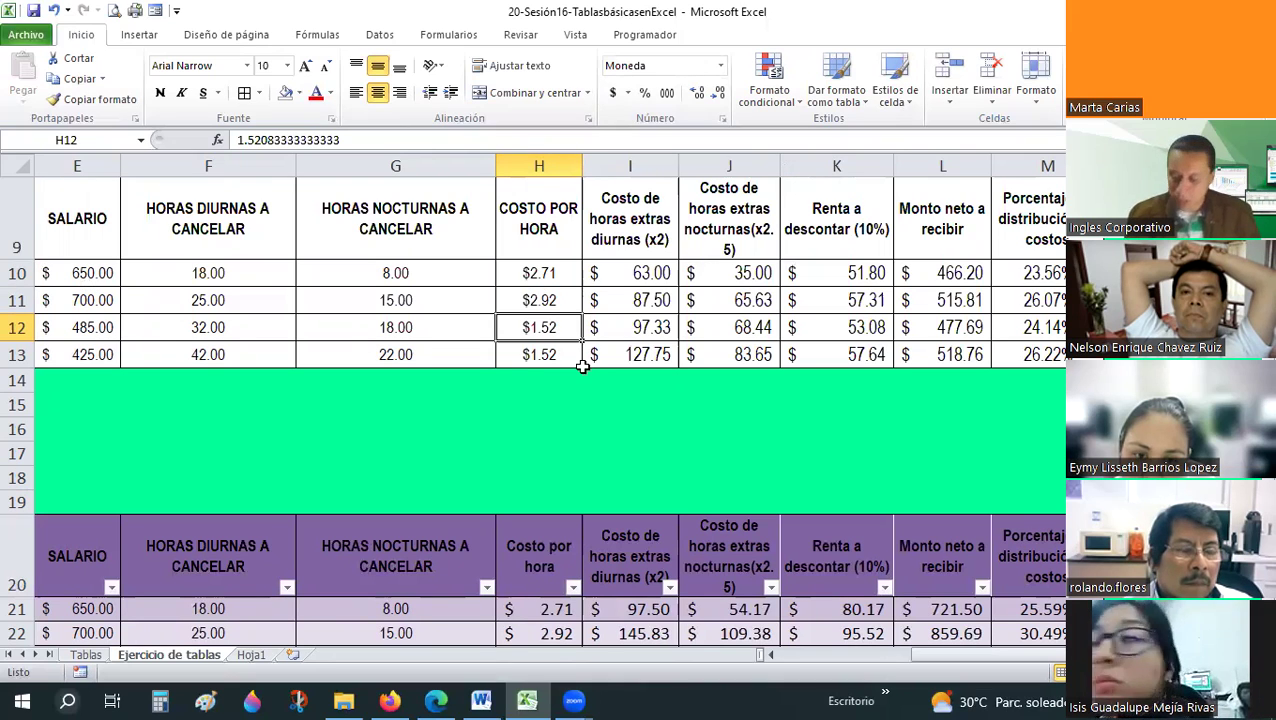
{"action": "scroll", "coordinate": [582, 365], "scroll_direction": "down", "scroll_amount": 1}
{"action": "type", "text": "2.02"}
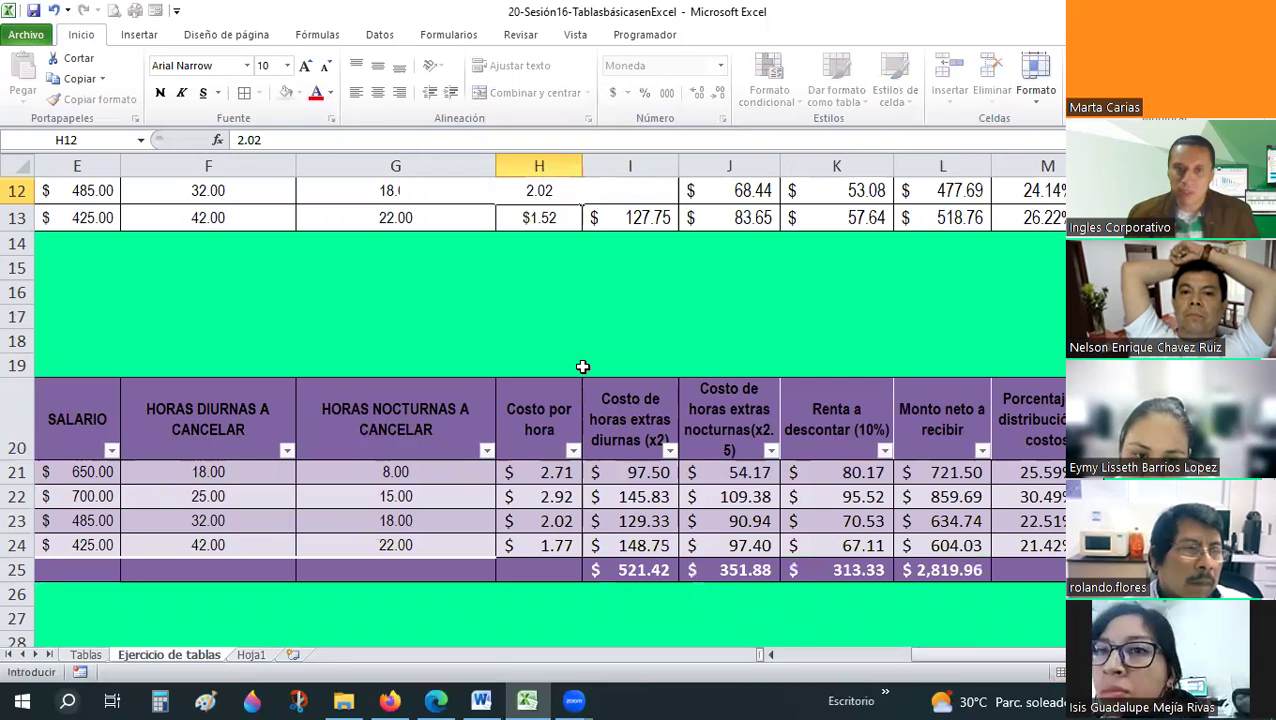
{"action": "key", "text": "Return"}
{"action": "type", "text": "1.77"}
{"action": "key", "text": "Return"}
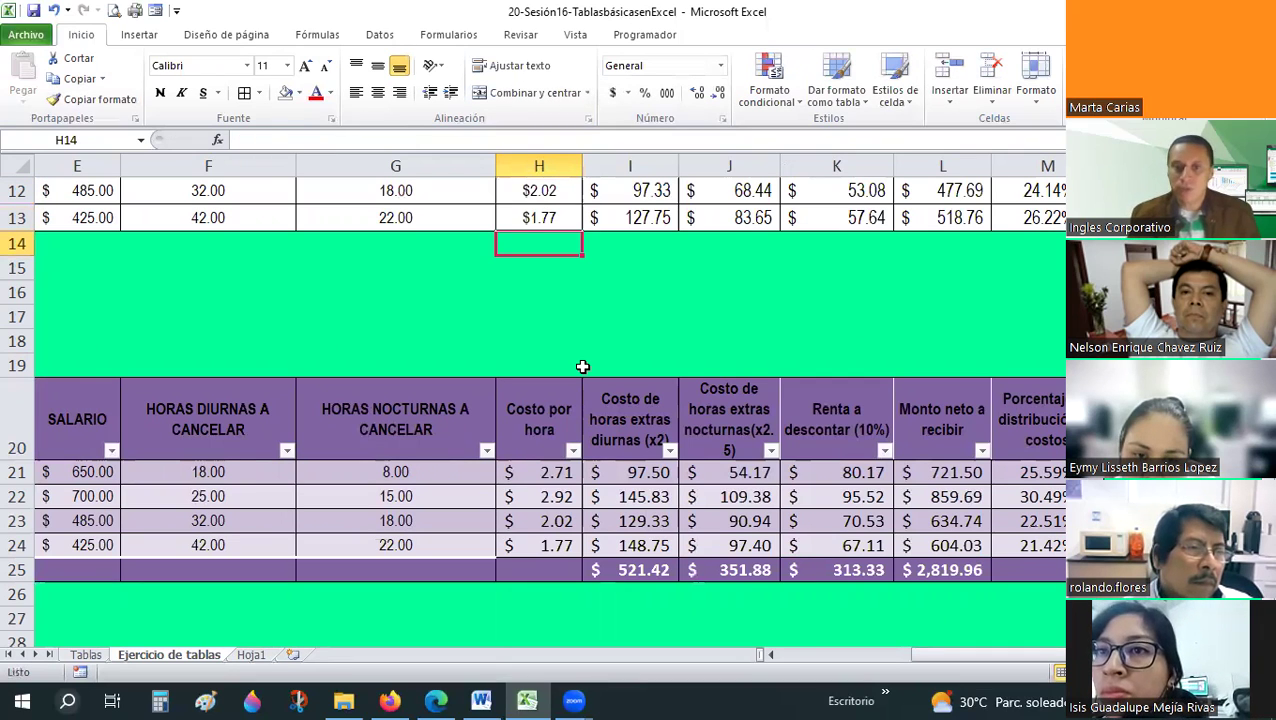
{"action": "scroll", "coordinate": [672, 288], "scroll_direction": "up", "scroll_amount": 1}
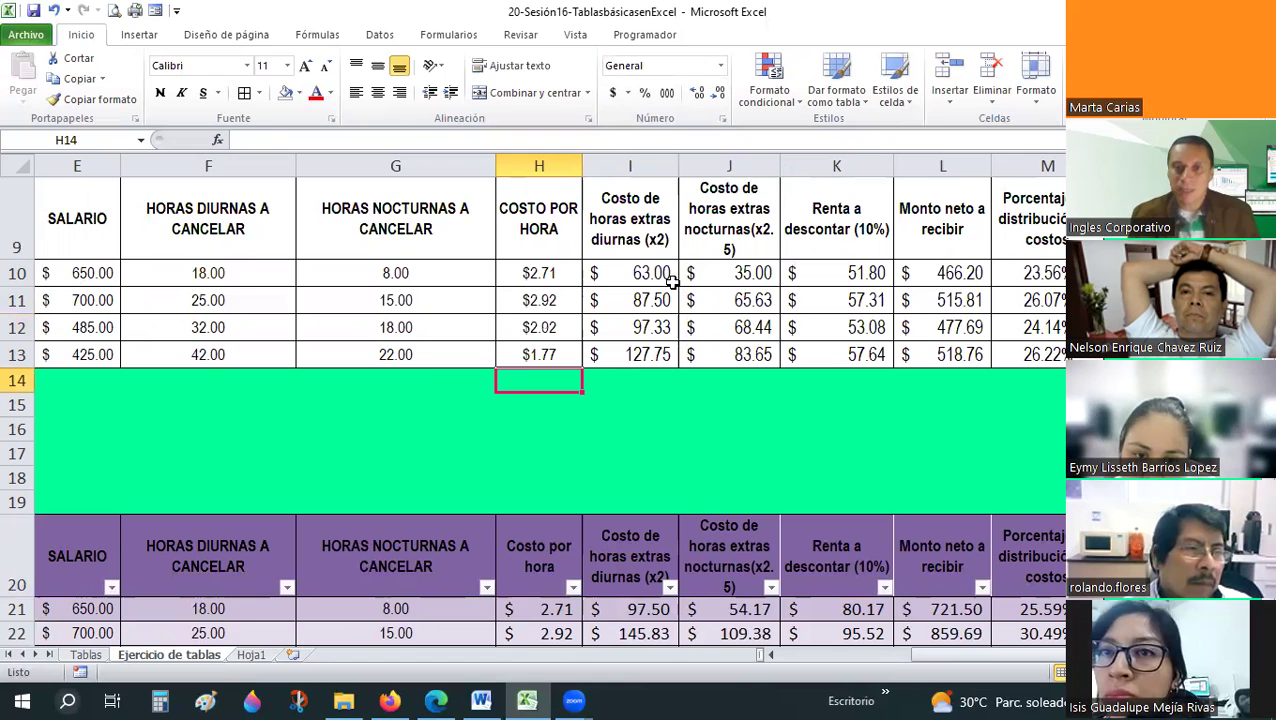
- Copy the table's overtime-to-percentage range I21:M24 and paste it as values at I10
{"action": "left_click", "coordinate": [650, 273]}
{"action": "left_click", "coordinate": [648, 381]}
{"action": "scroll", "coordinate": [643, 462], "scroll_direction": "down", "scroll_amount": 1}
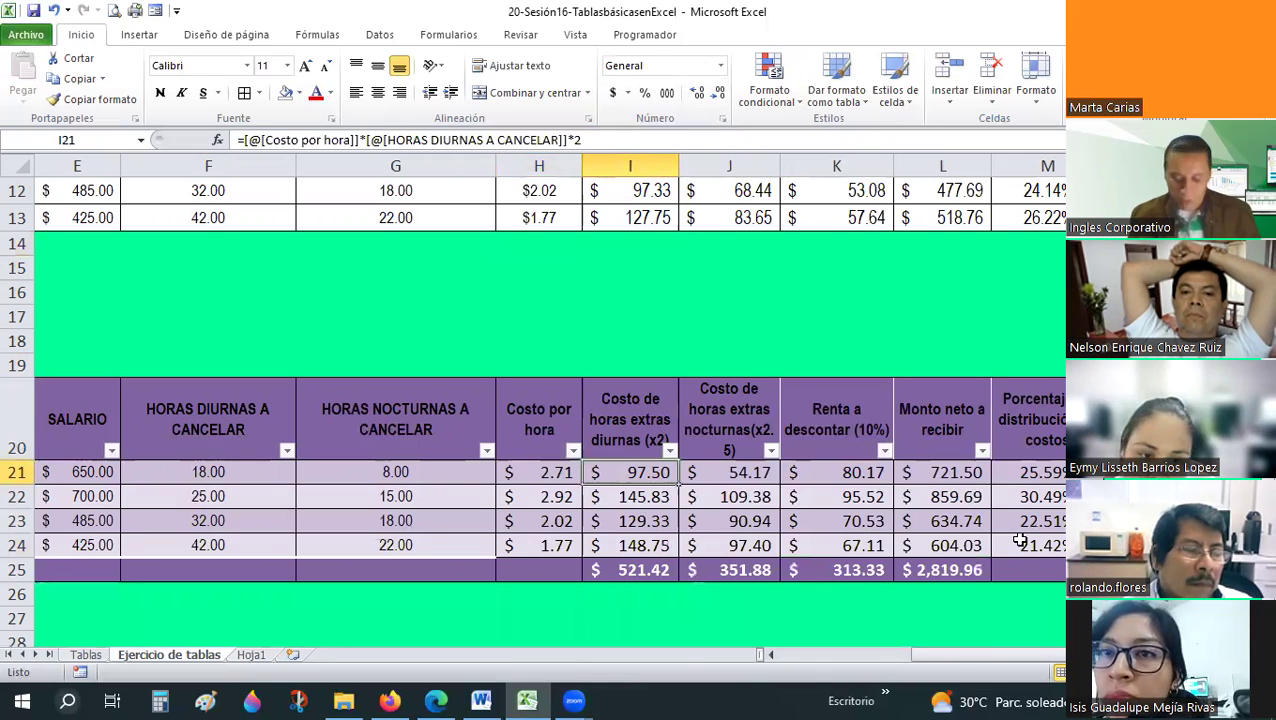
{"action": "left_click_drag", "start_coordinate": [640, 472], "coordinate": [1020, 540]}
{"action": "scroll", "coordinate": [755, 352], "scroll_direction": "up", "scroll_amount": 2}
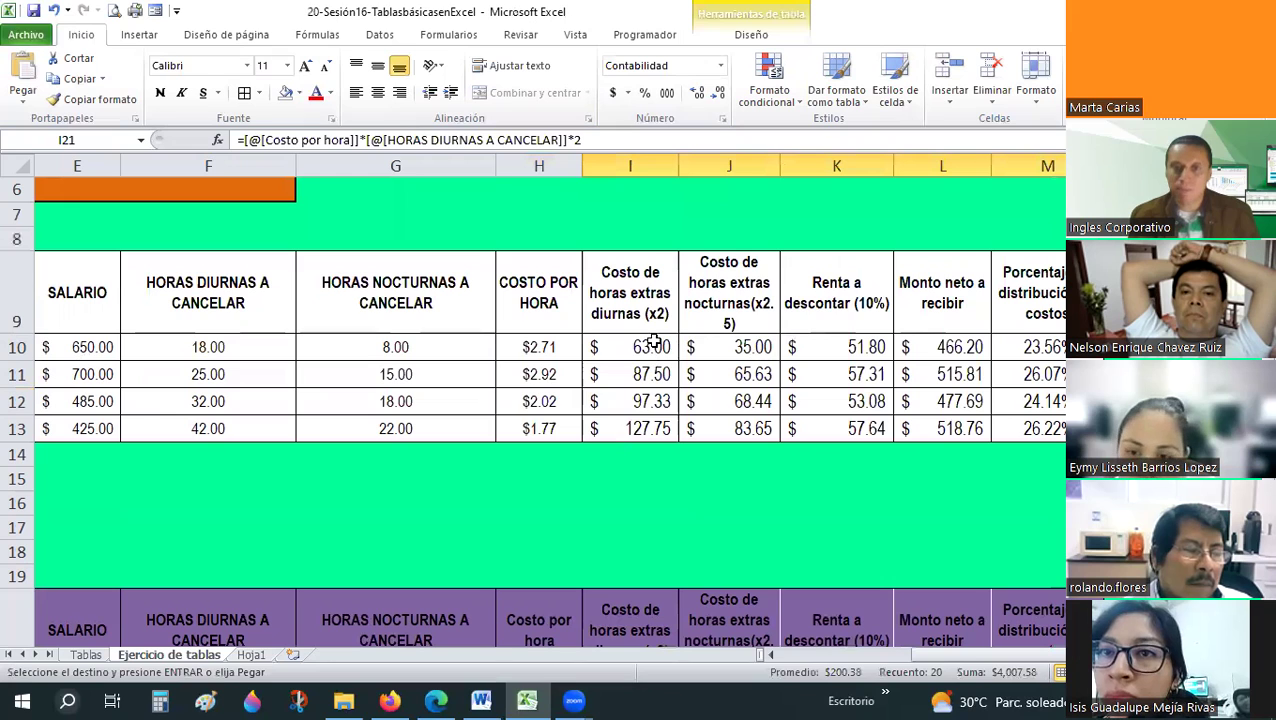
{"action": "left_click", "coordinate": [650, 347]}
{"action": "key", "text": "ctrl+c"}
{"action": "right_click", "coordinate": [683, 480]}
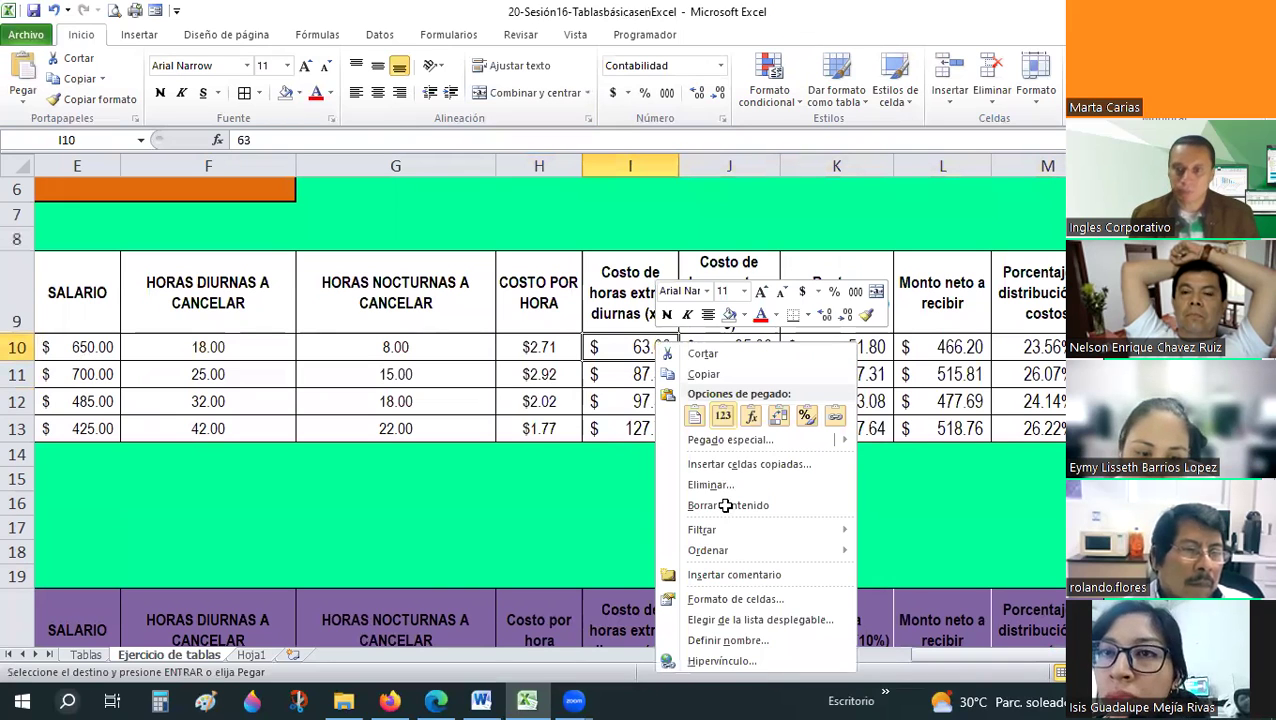
{"action": "left_click", "coordinate": [725, 506]}
{"action": "left_click", "coordinate": [725, 506]}
- Check a pasted overtime value in row 11 against the table's formula and cancel the copy
{"action": "scroll", "coordinate": [725, 506], "scroll_direction": "down", "scroll_amount": 1}
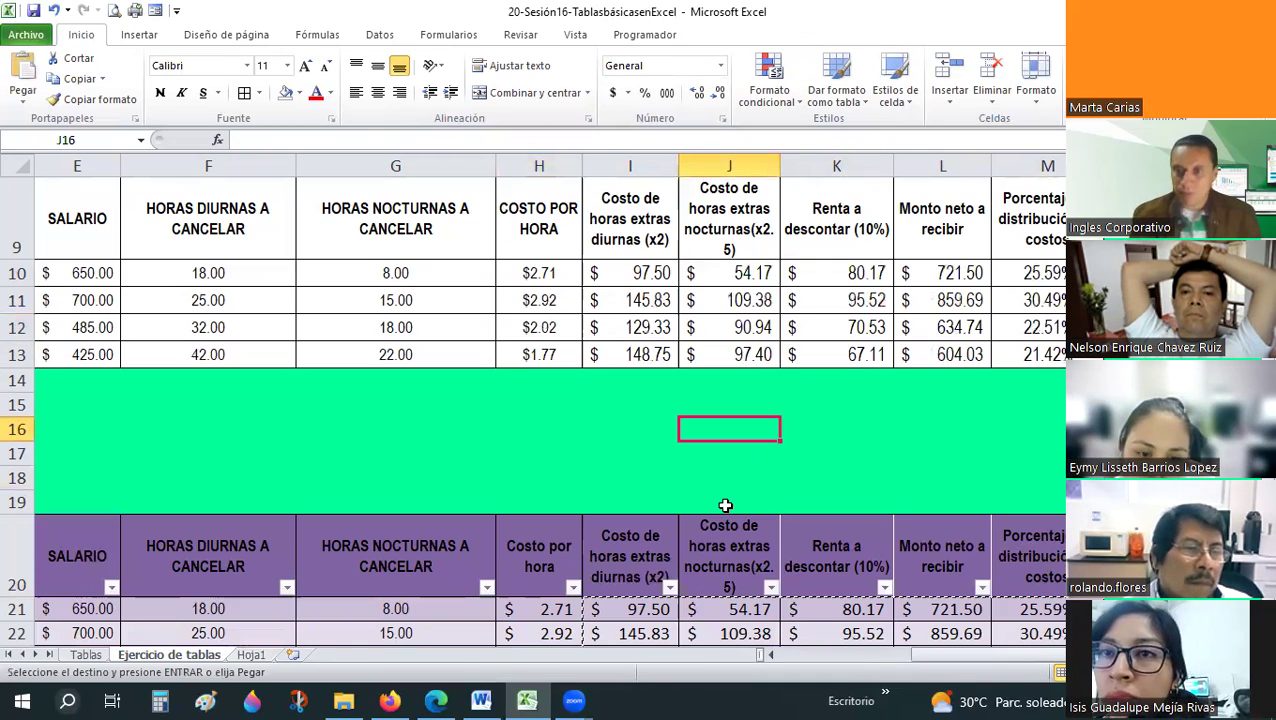
{"action": "scroll", "coordinate": [725, 506], "scroll_direction": "down", "scroll_amount": 1}
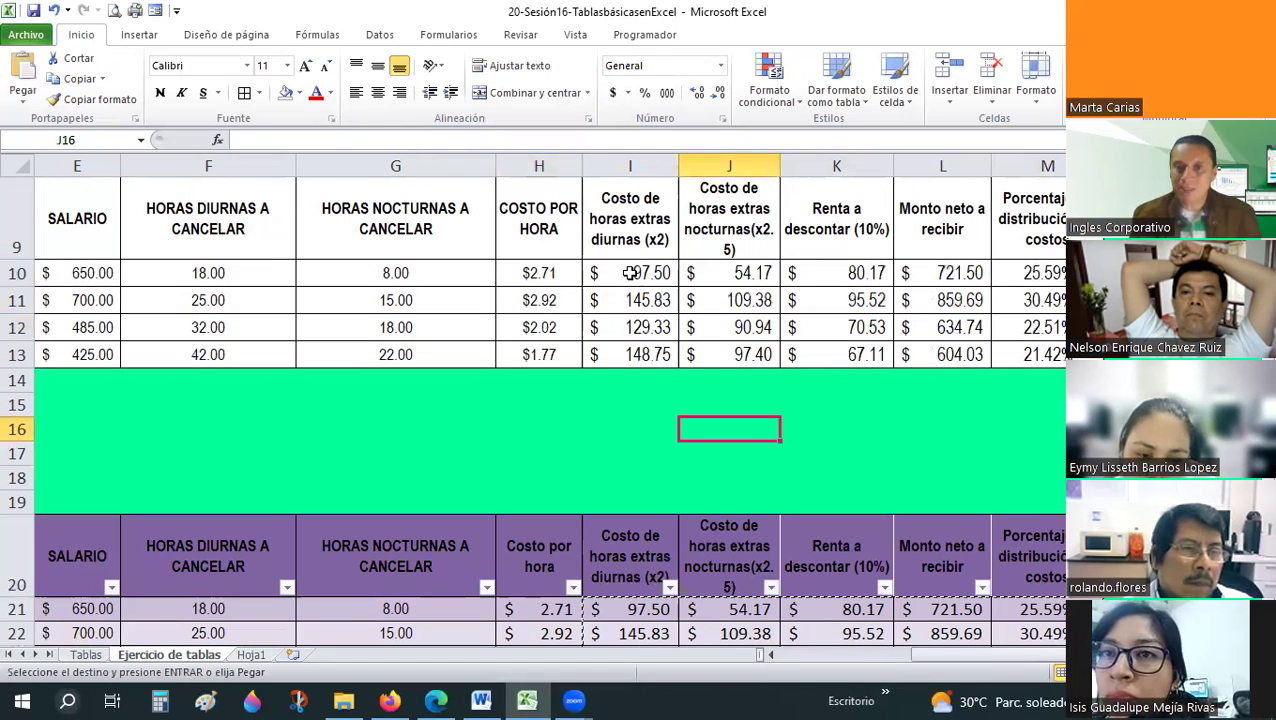
{"action": "left_click", "coordinate": [630, 300]}
{"action": "left_click", "coordinate": [640, 608]}
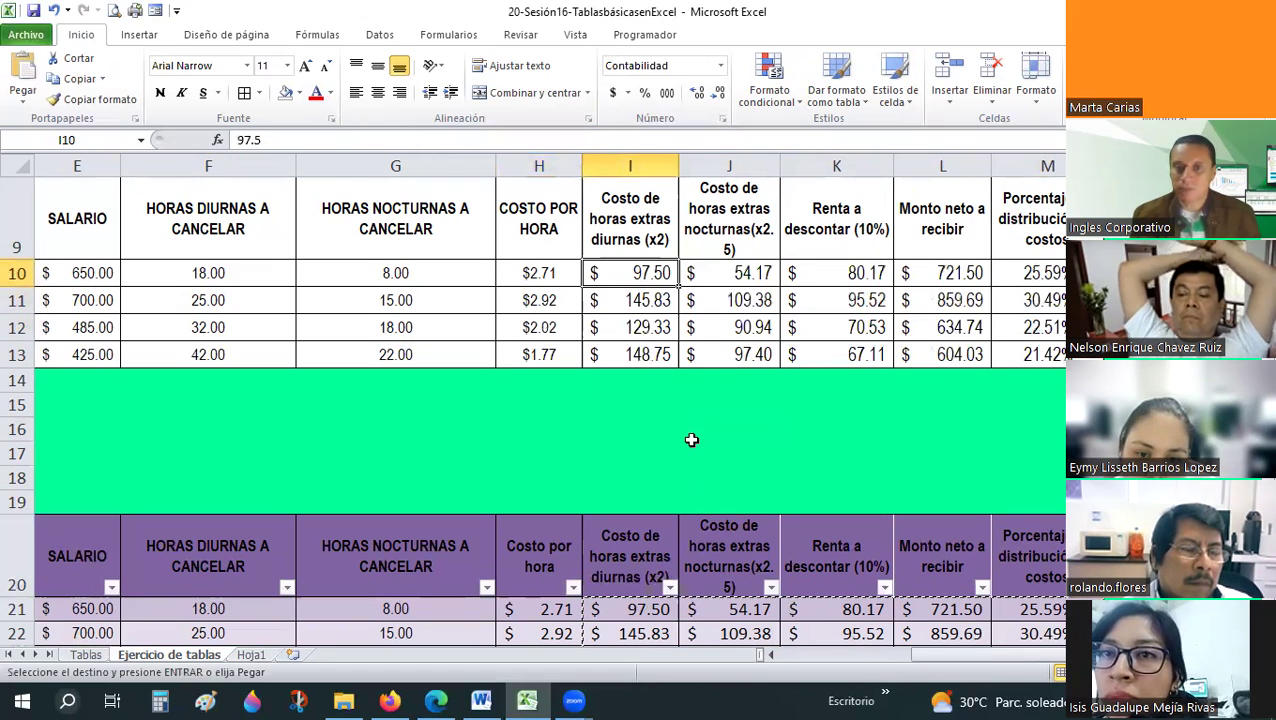
{"action": "key", "text": "Return"}
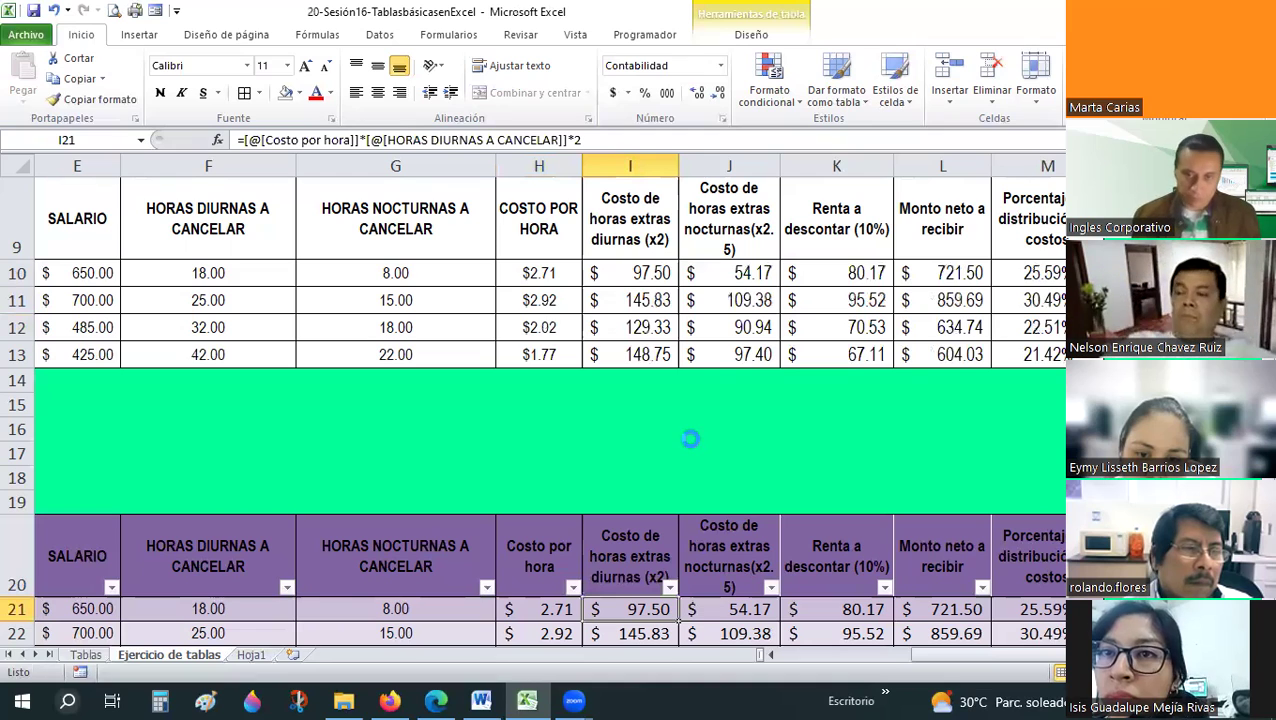
{"action": "scroll", "coordinate": [691, 440], "scroll_direction": "down", "scroll_amount": 2}
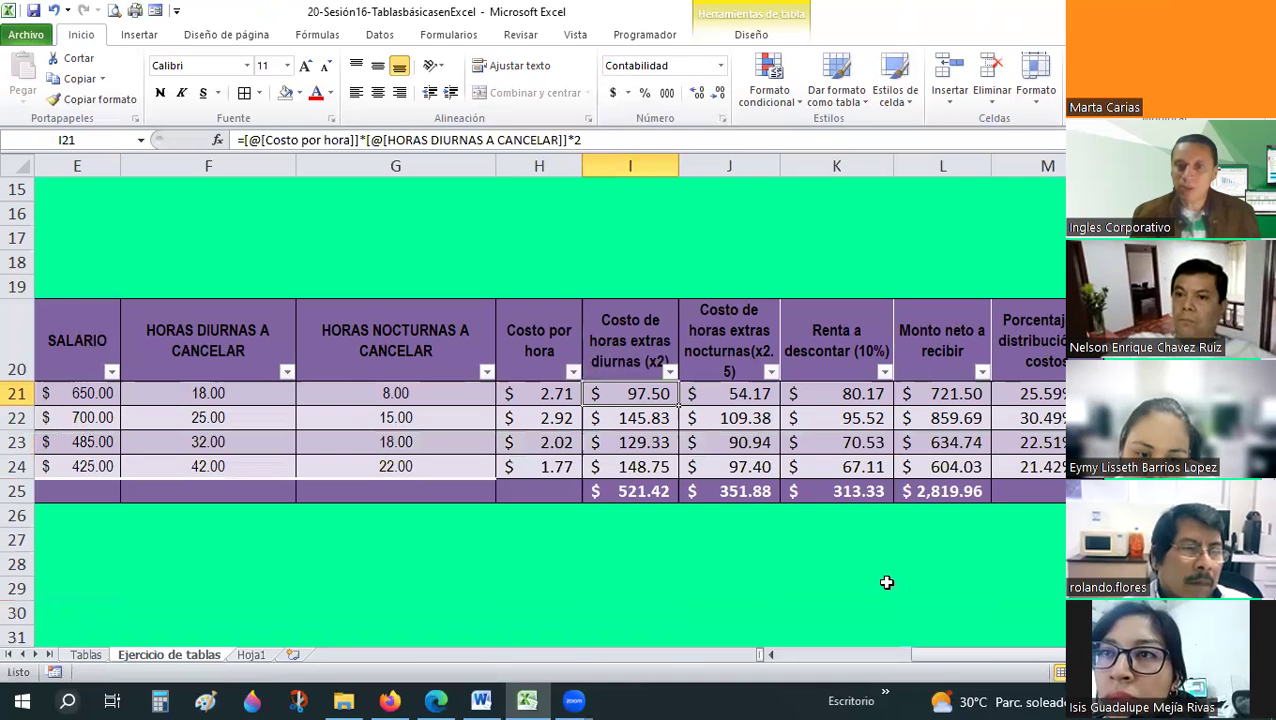
- Widen column J and narrow column G so the headers fit
{"action": "left_click", "coordinate": [836, 588]}
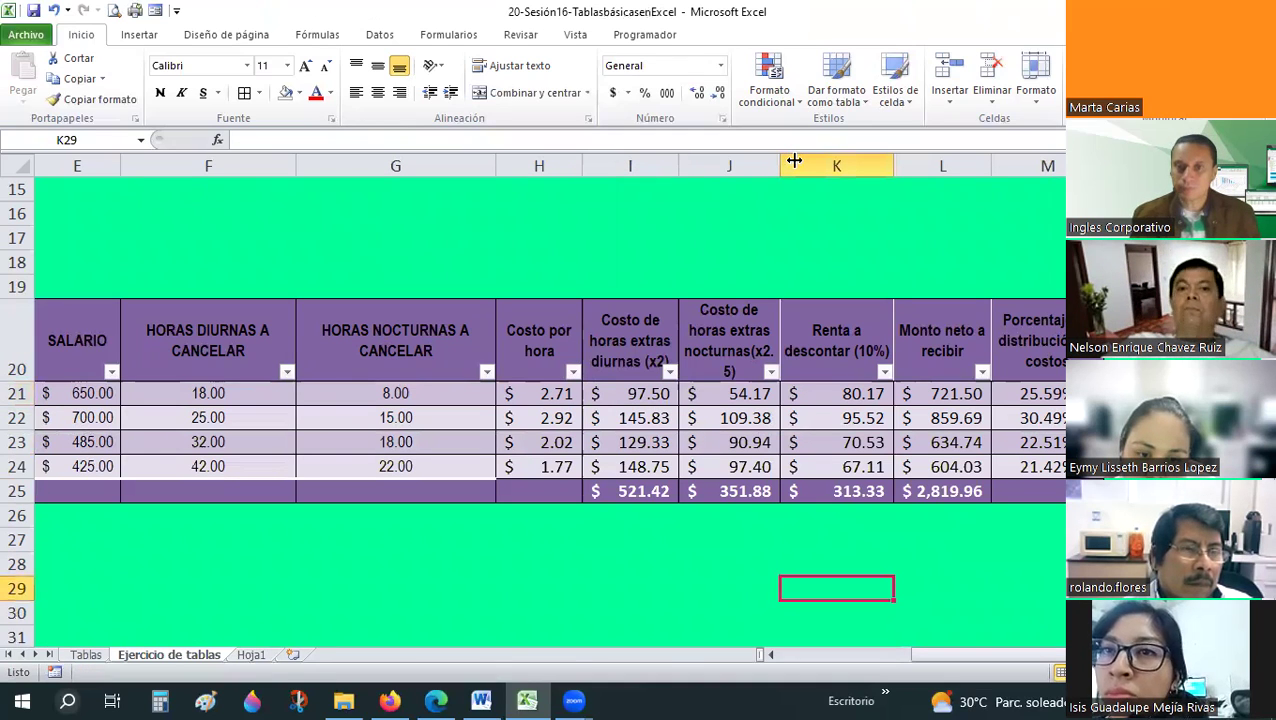
{"action": "left_click_drag", "start_coordinate": [780, 160], "coordinate": [789, 160]}
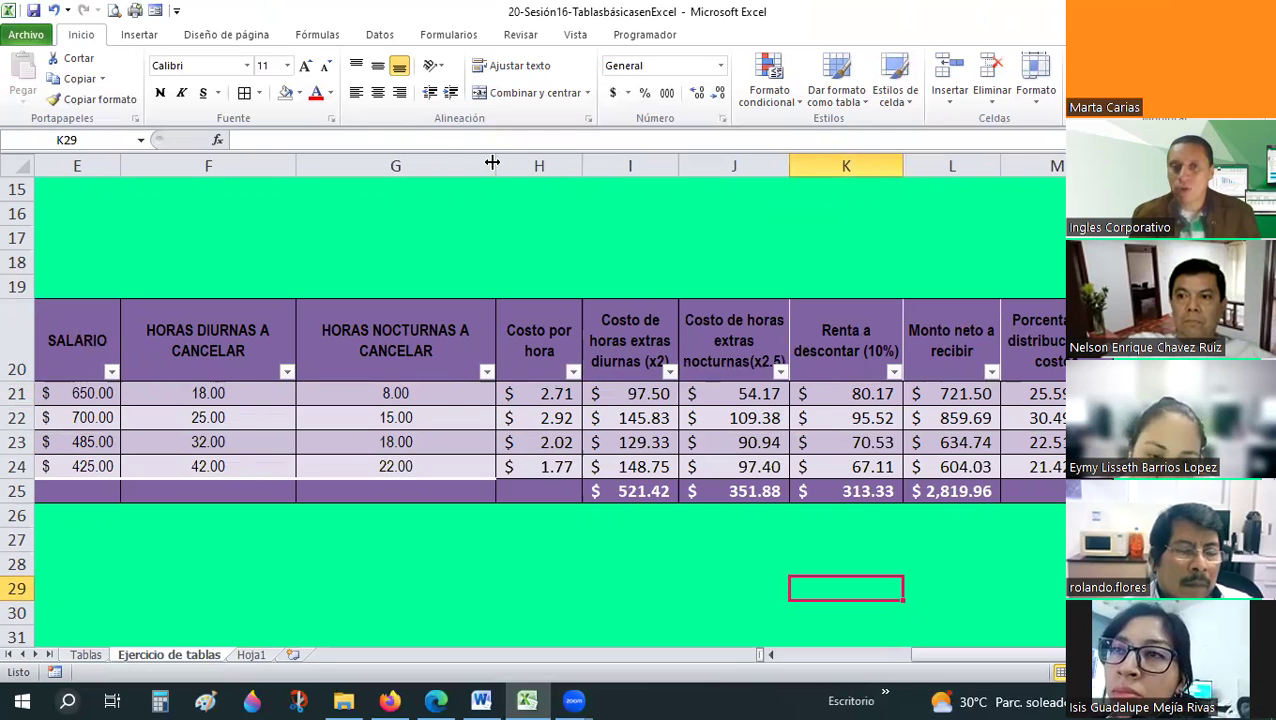
{"action": "left_click_drag", "start_coordinate": [441, 160], "coordinate": [445, 160]}
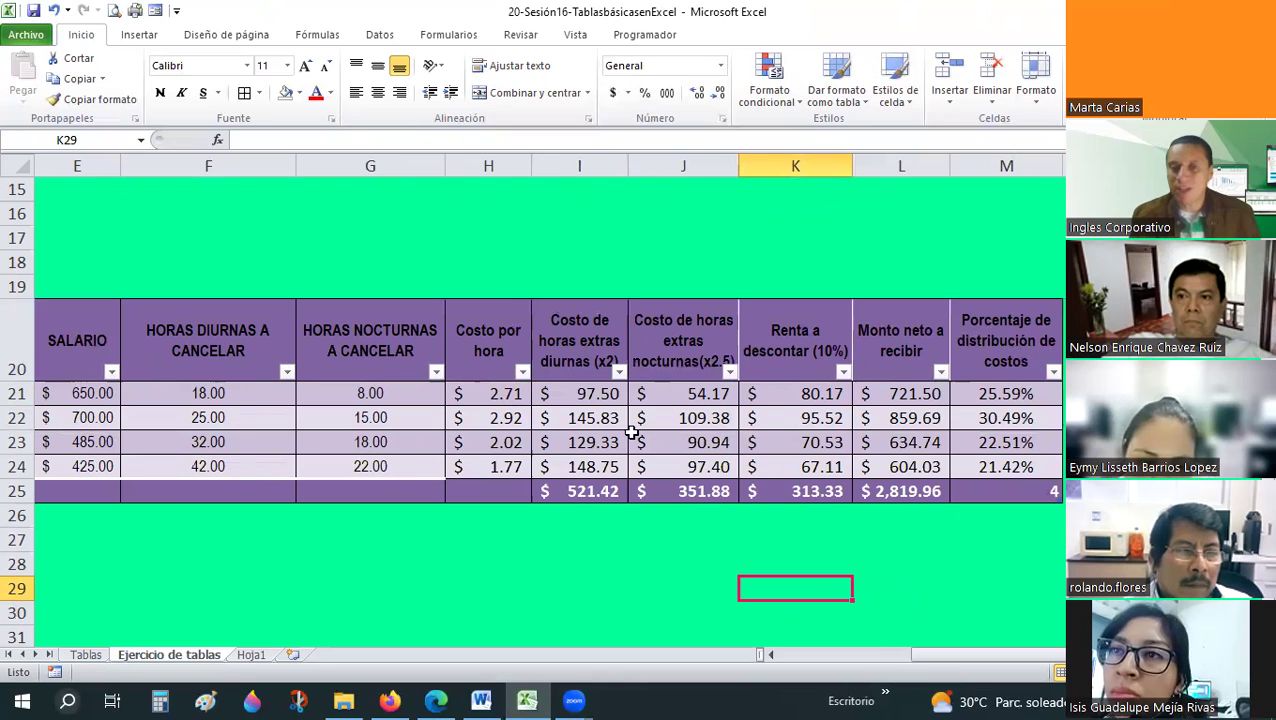
- Inspect the night overtime and M21 percentage formulas and compare with the upper range's values
{"action": "key", "text": "Up"}
{"action": "key", "text": "Up"}
{"action": "key", "text": "Up"}
{"action": "key", "text": "Left"}
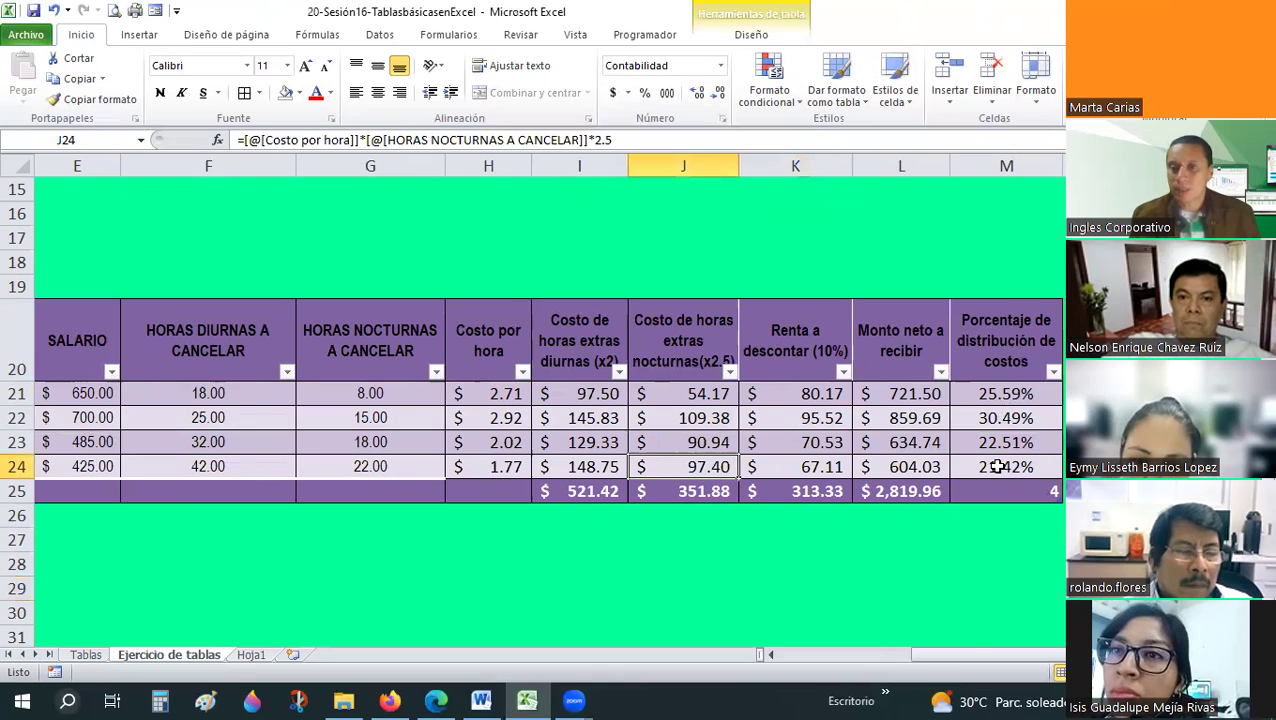
{"action": "key", "text": "Right"}
{"action": "key", "text": "Right"}
{"action": "key", "text": "Right"}
{"action": "key", "text": "Up"}
{"action": "key", "text": "Up"}
{"action": "key", "text": "Up"}
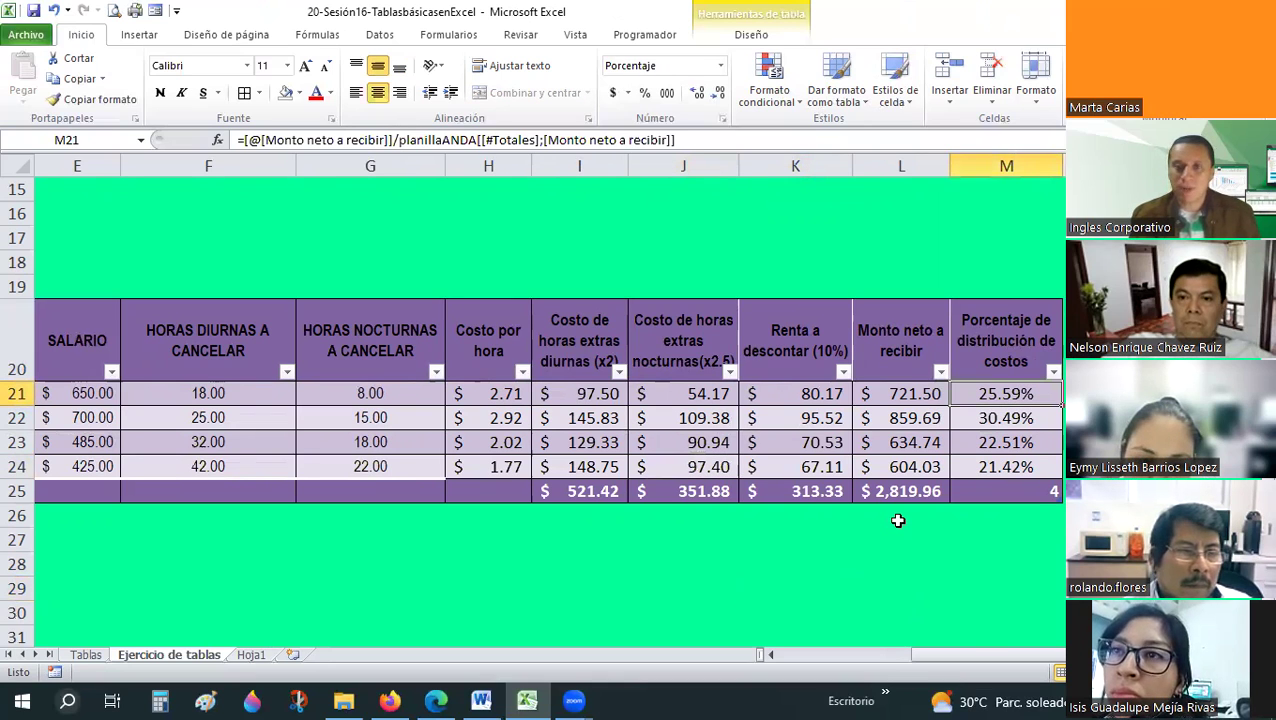
{"action": "scroll", "coordinate": [898, 520], "scroll_direction": "up", "scroll_amount": 2}
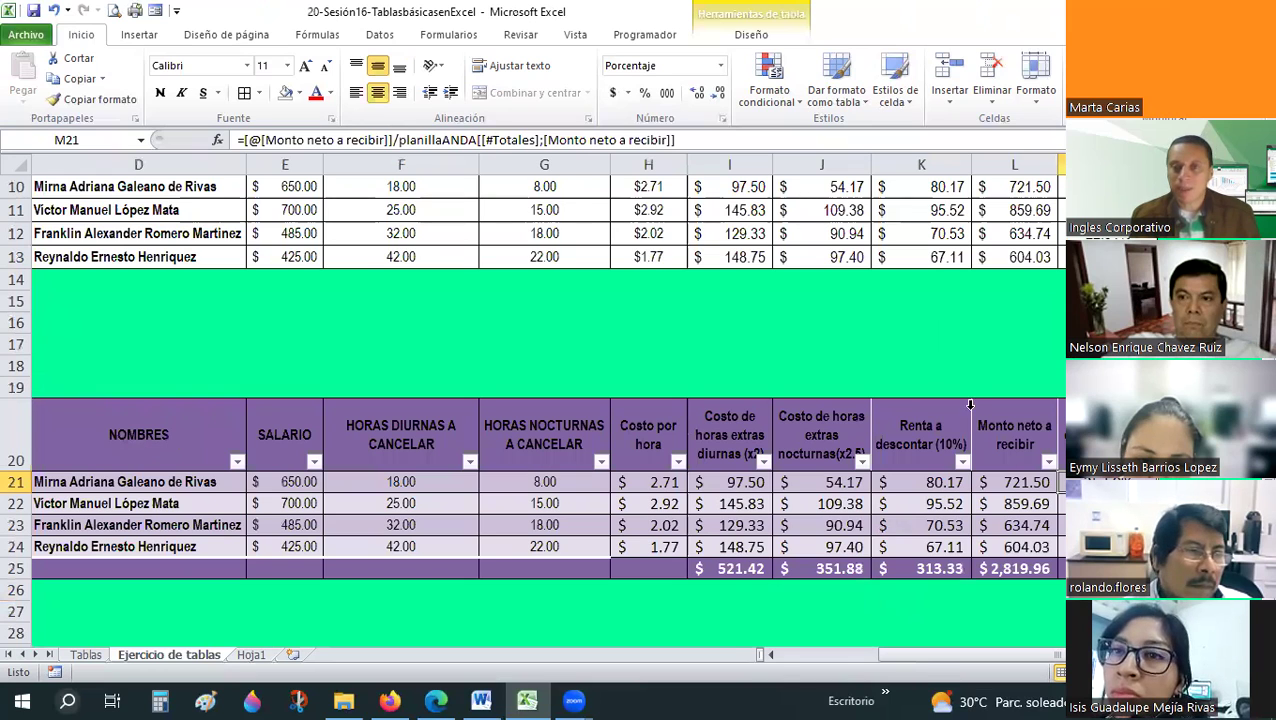
{"action": "left_click", "coordinate": [970, 404]}
{"action": "scroll", "coordinate": [683, 305], "scroll_direction": "up", "scroll_amount": 1}
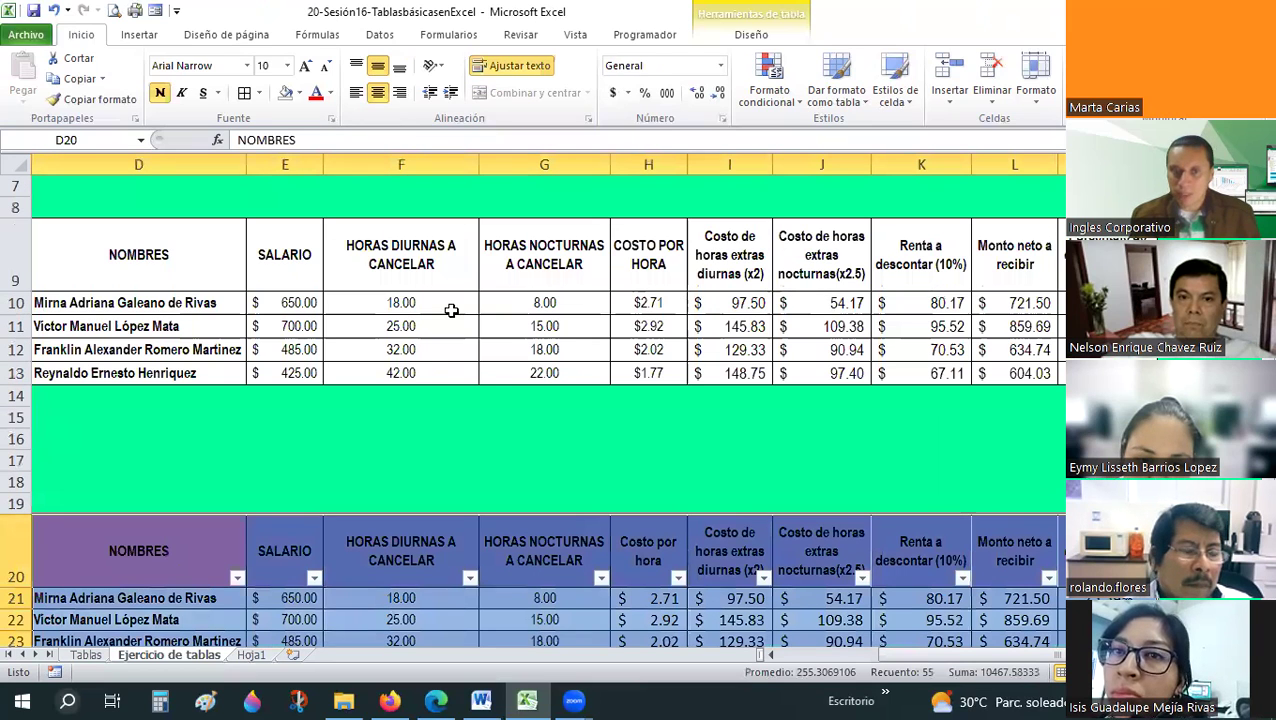
{"action": "left_click", "coordinate": [821, 326]}
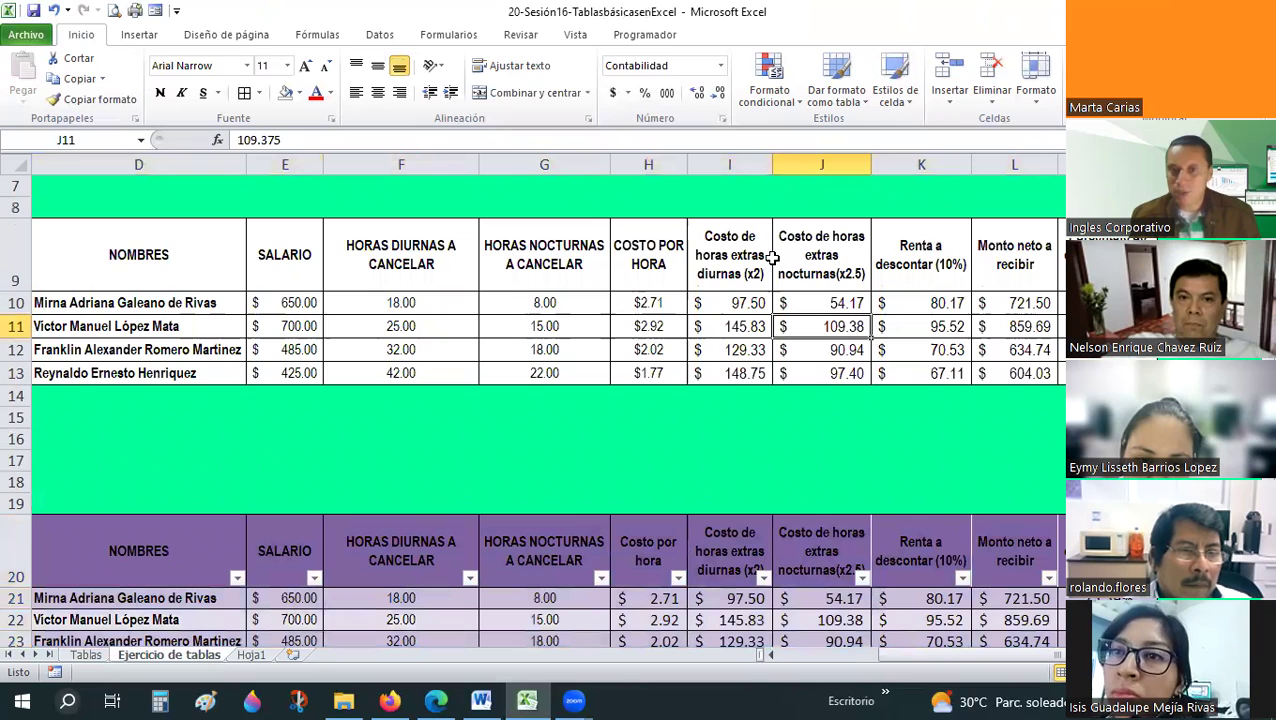
{"action": "left_click", "coordinate": [285, 303]}
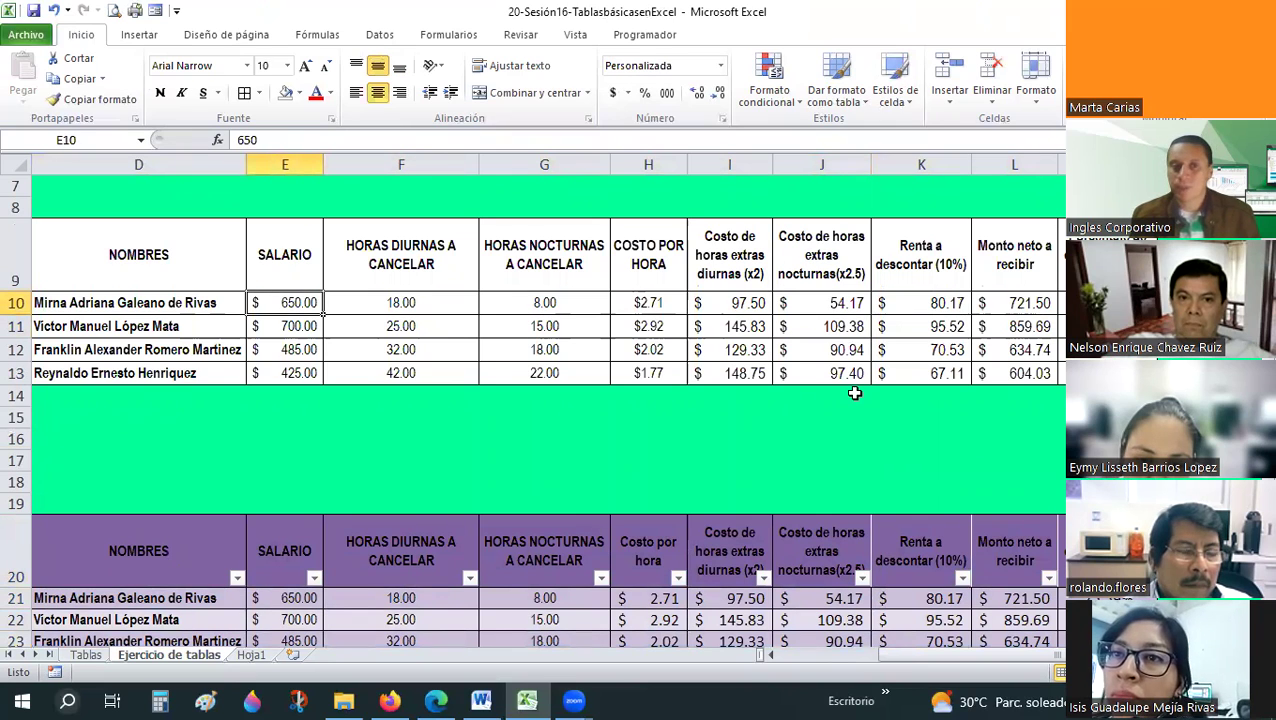
{"action": "left_click", "coordinate": [921, 460]}
{"action": "scroll", "coordinate": [782, 532], "scroll_direction": "down", "scroll_amount": 1}
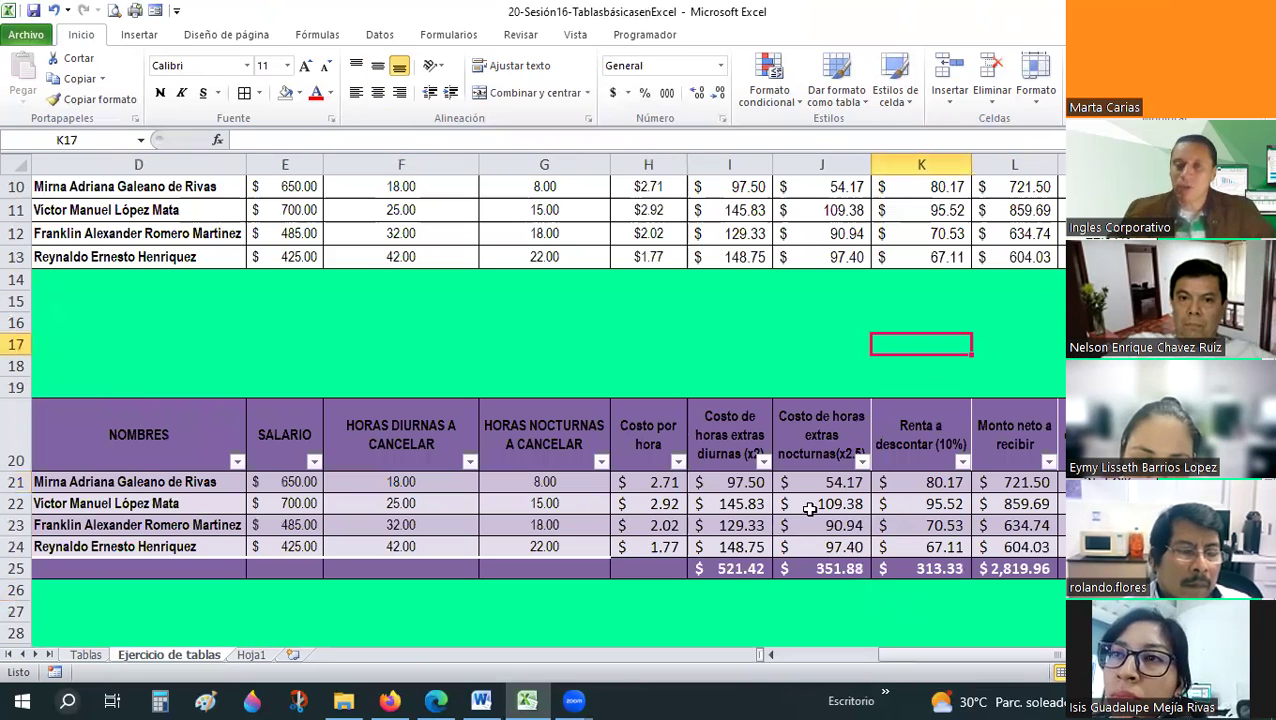